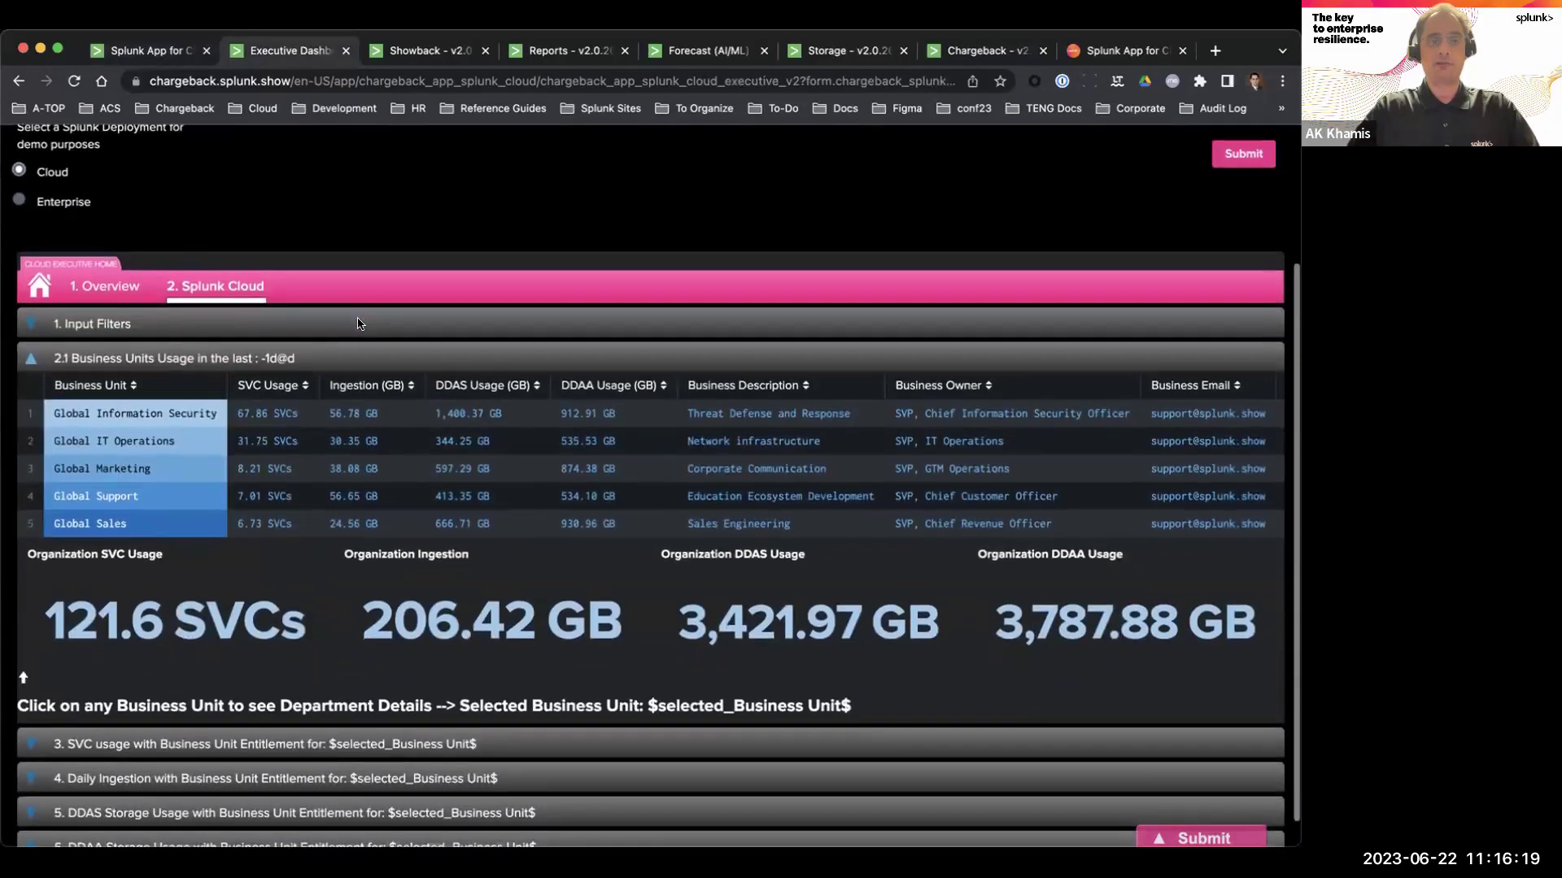
pyautogui.scroll(2, 358, 322)
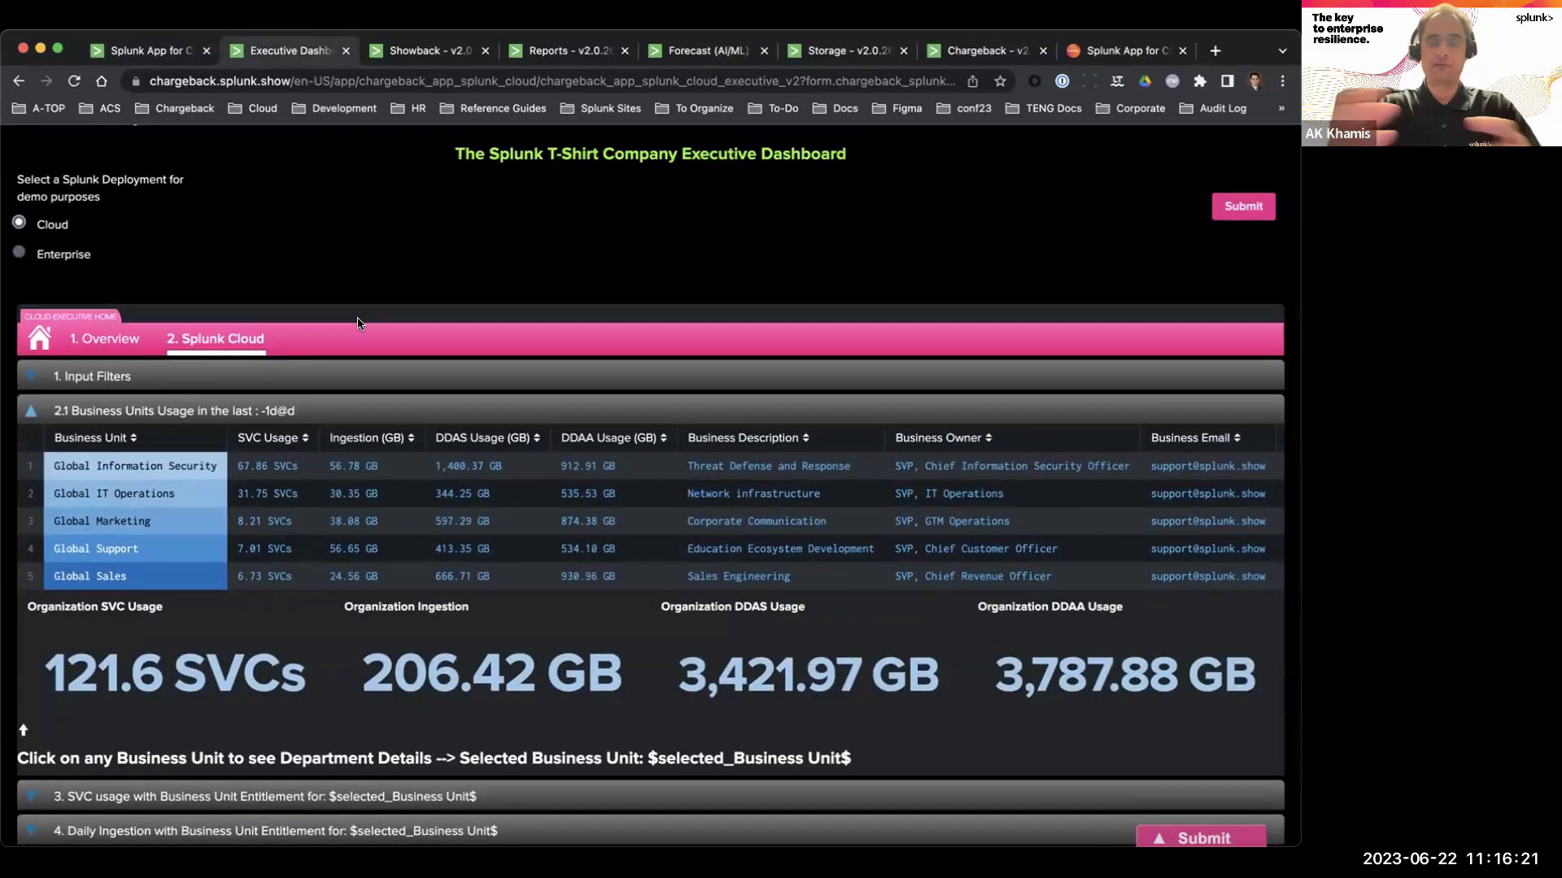
pyautogui.scroll(-2, 369, 325)
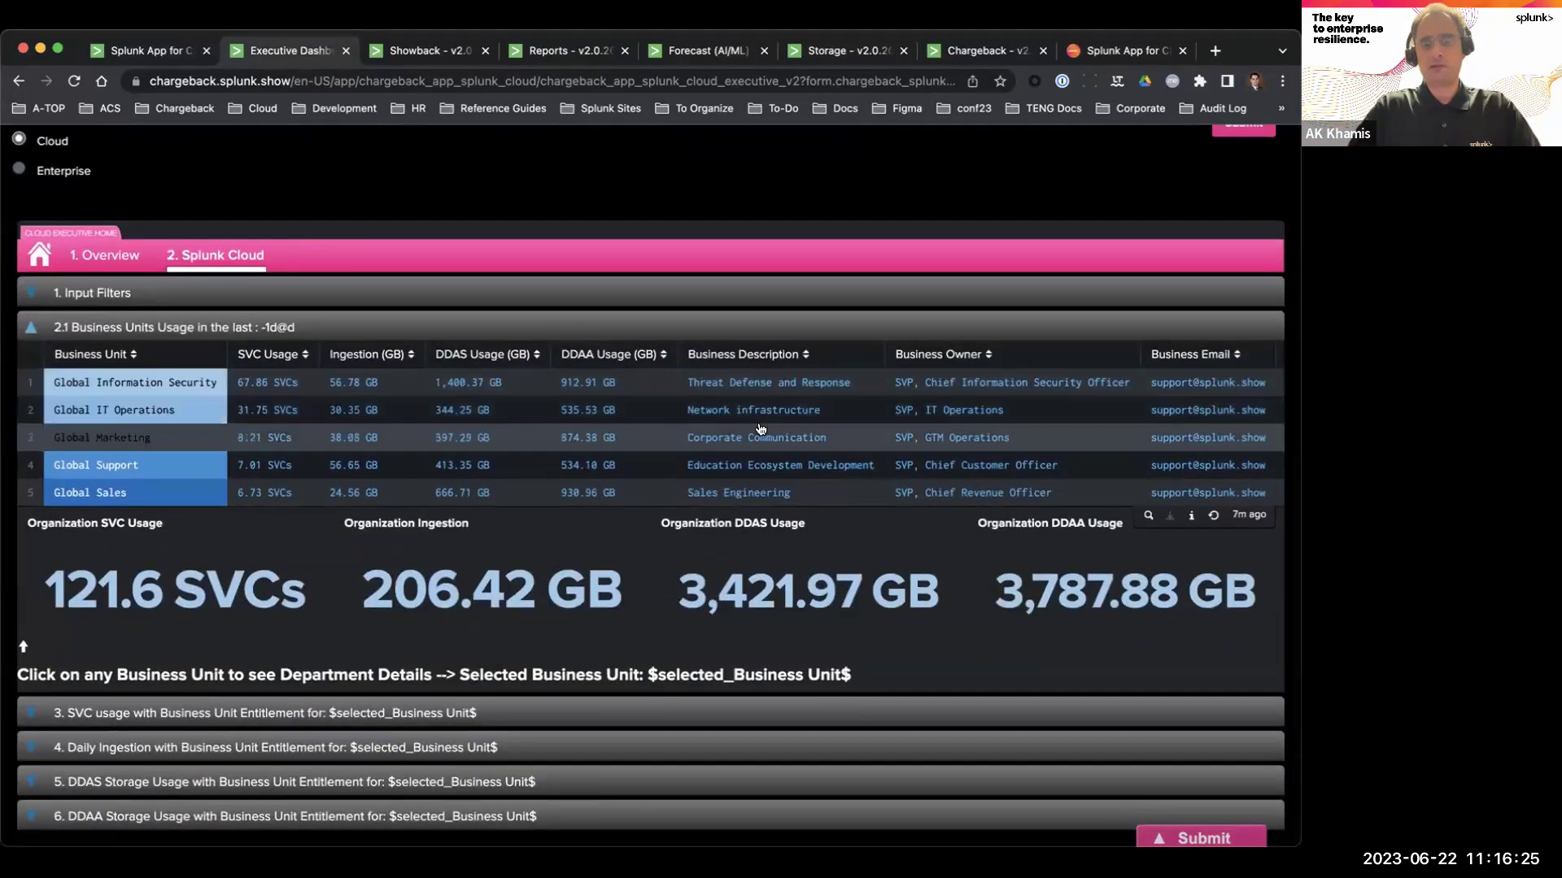
pyautogui.scroll(-1, 761, 428)
pyautogui.scroll(1, 605, 497)
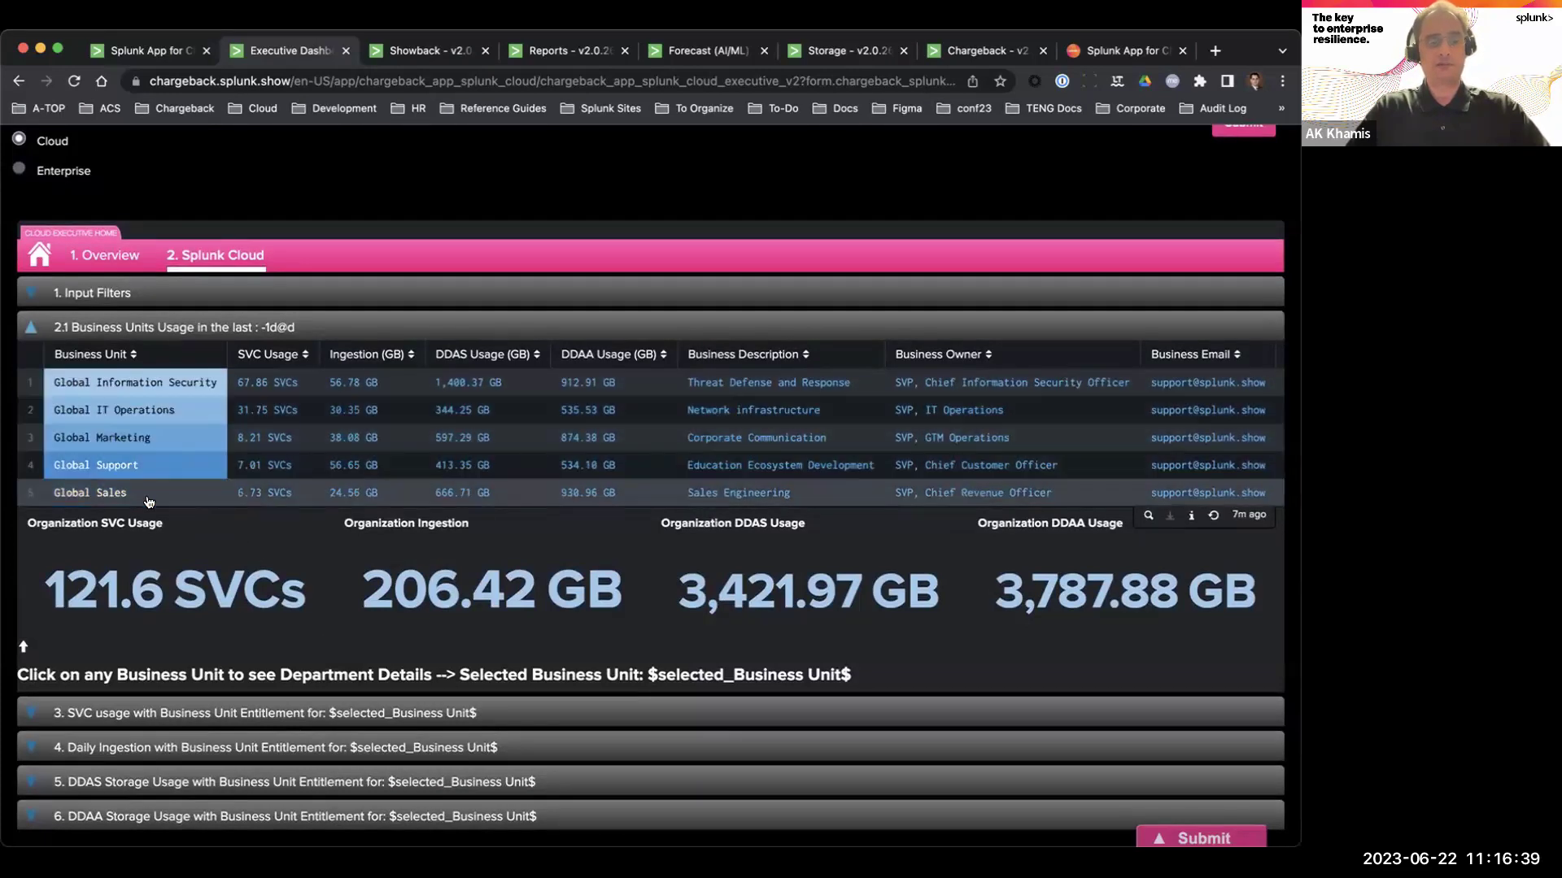
pyautogui.scroll(3, 254, 187)
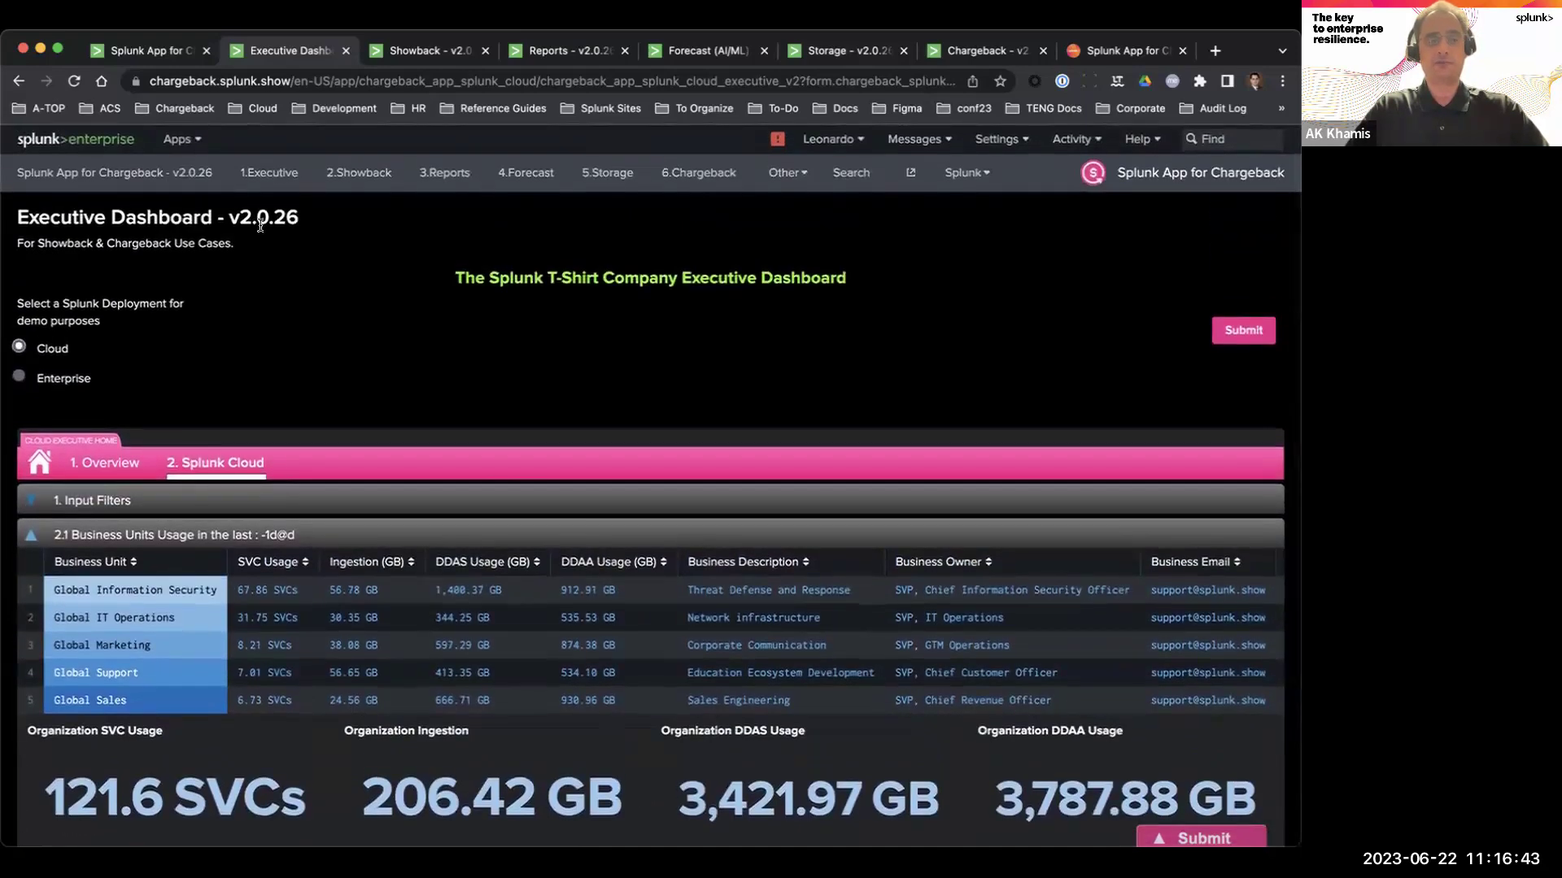
pyautogui.scroll(-5, 260, 231)
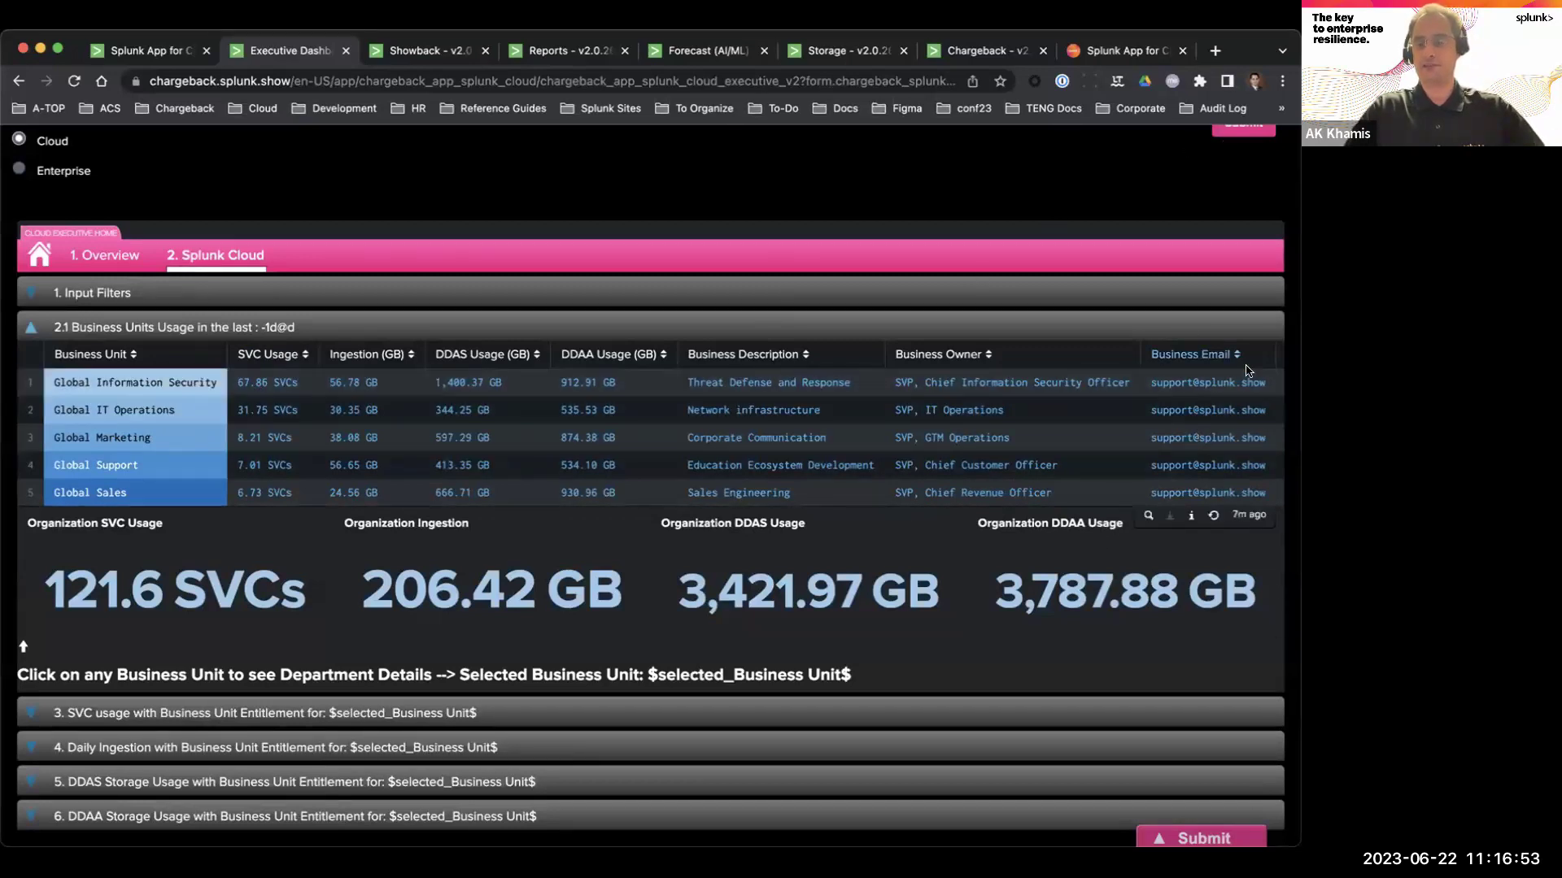
pyautogui.hscroll(5, 1061, 440)
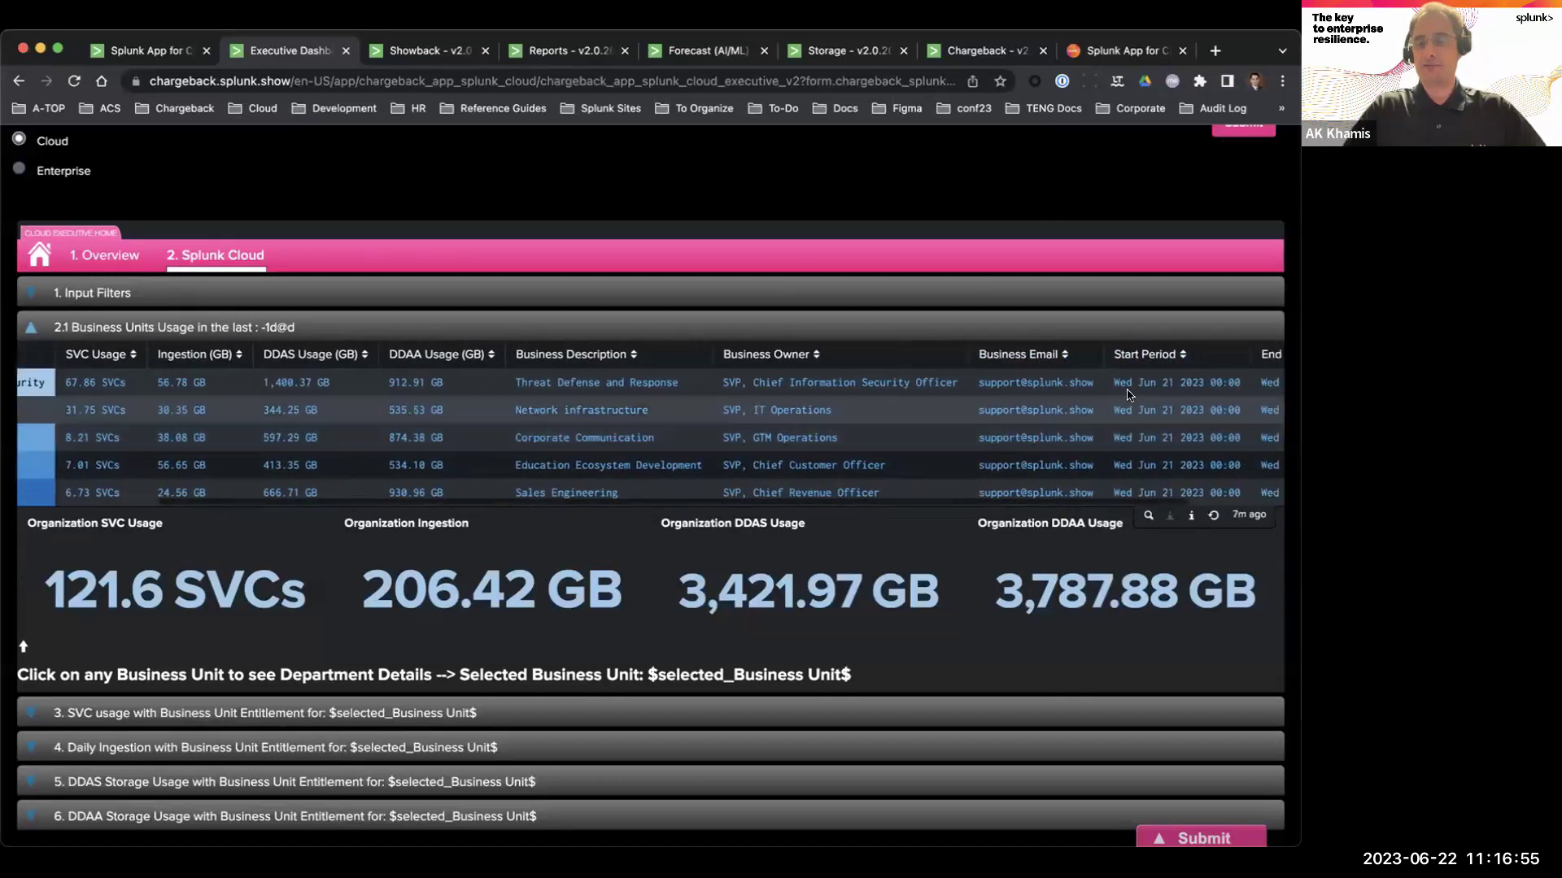
pyautogui.click(283, 294)
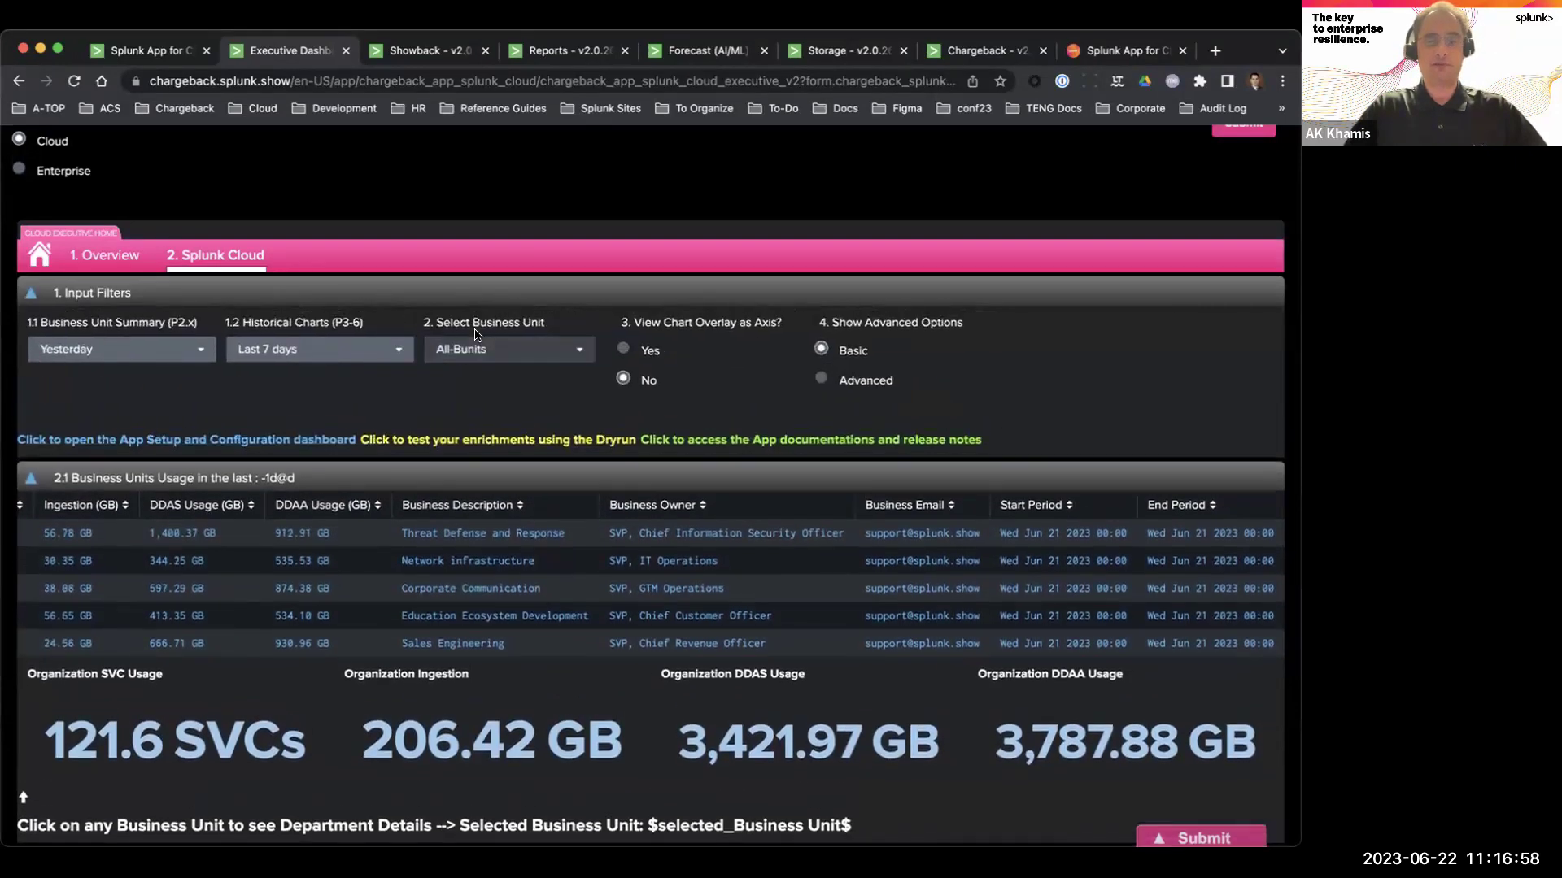
pyautogui.click(432, 292)
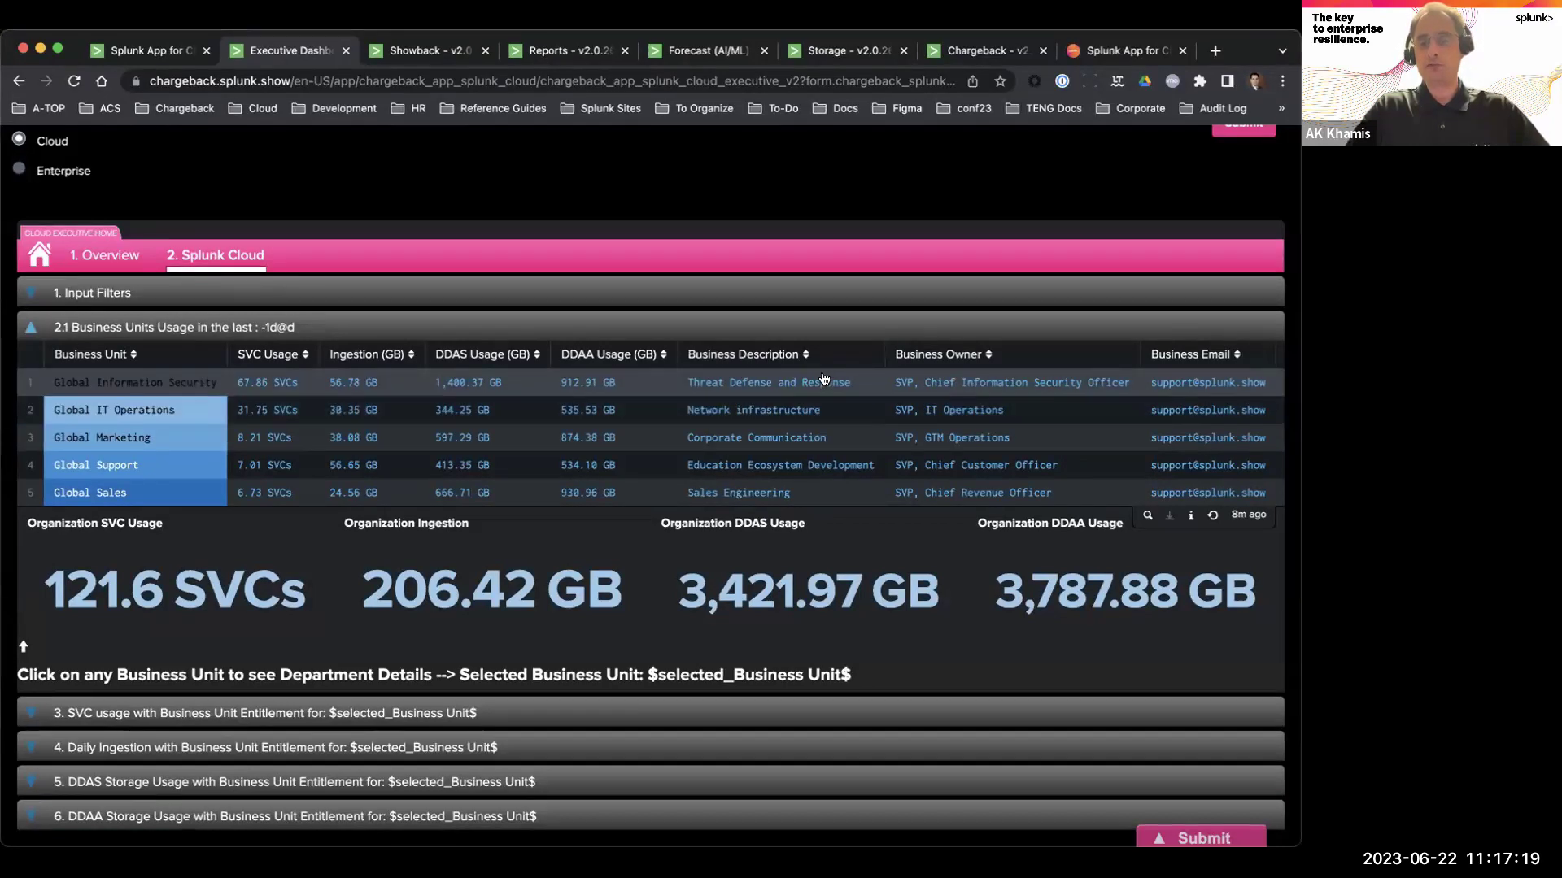
pyautogui.hscroll(3, 1086, 386)
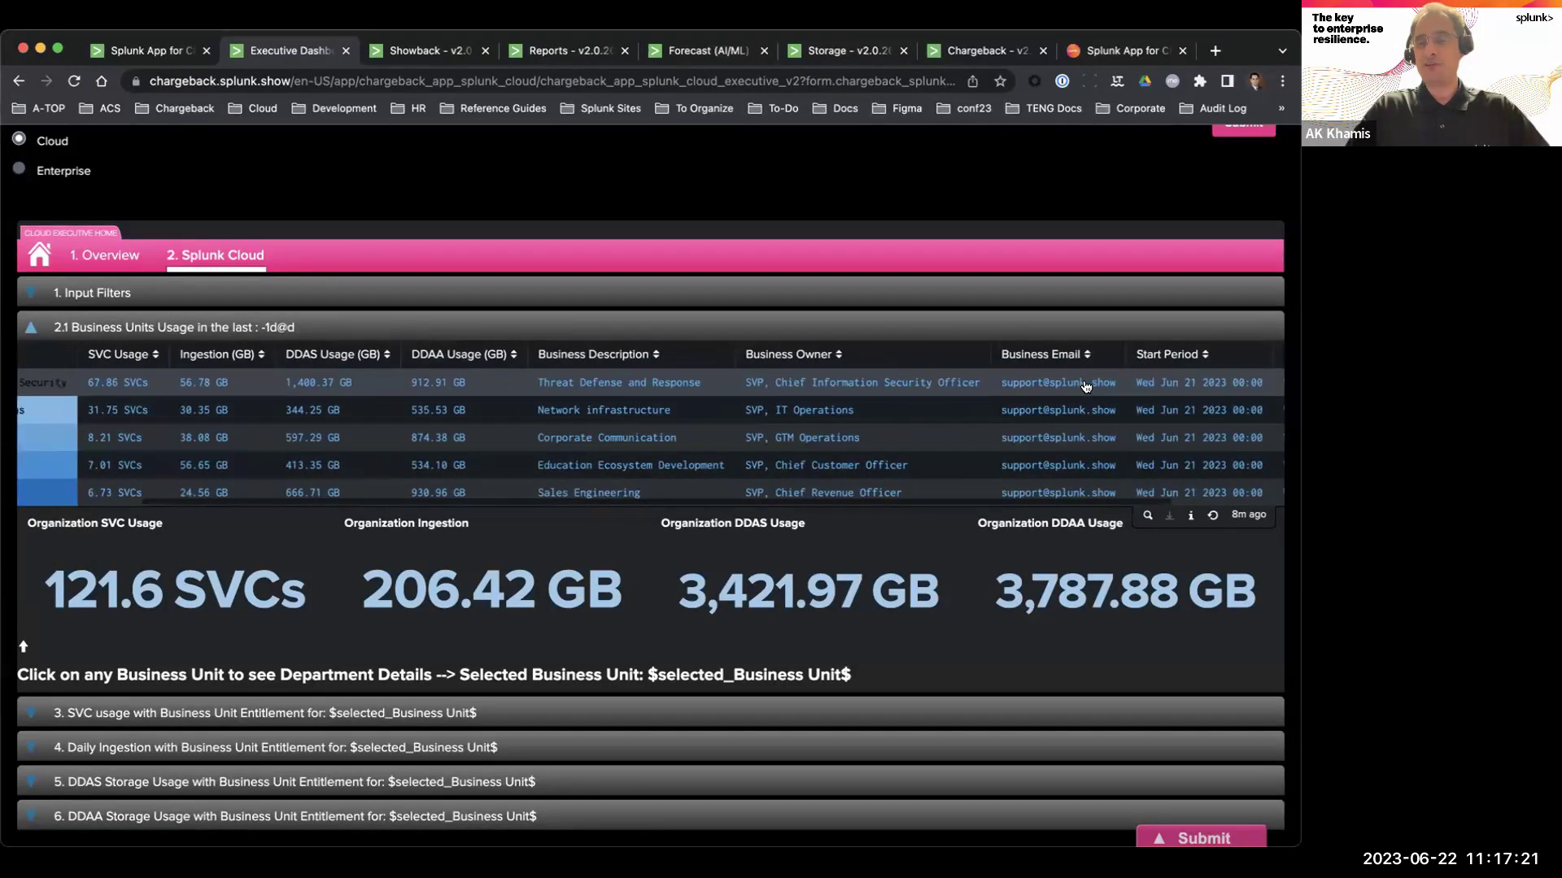
pyautogui.hscroll(2, 1070, 386)
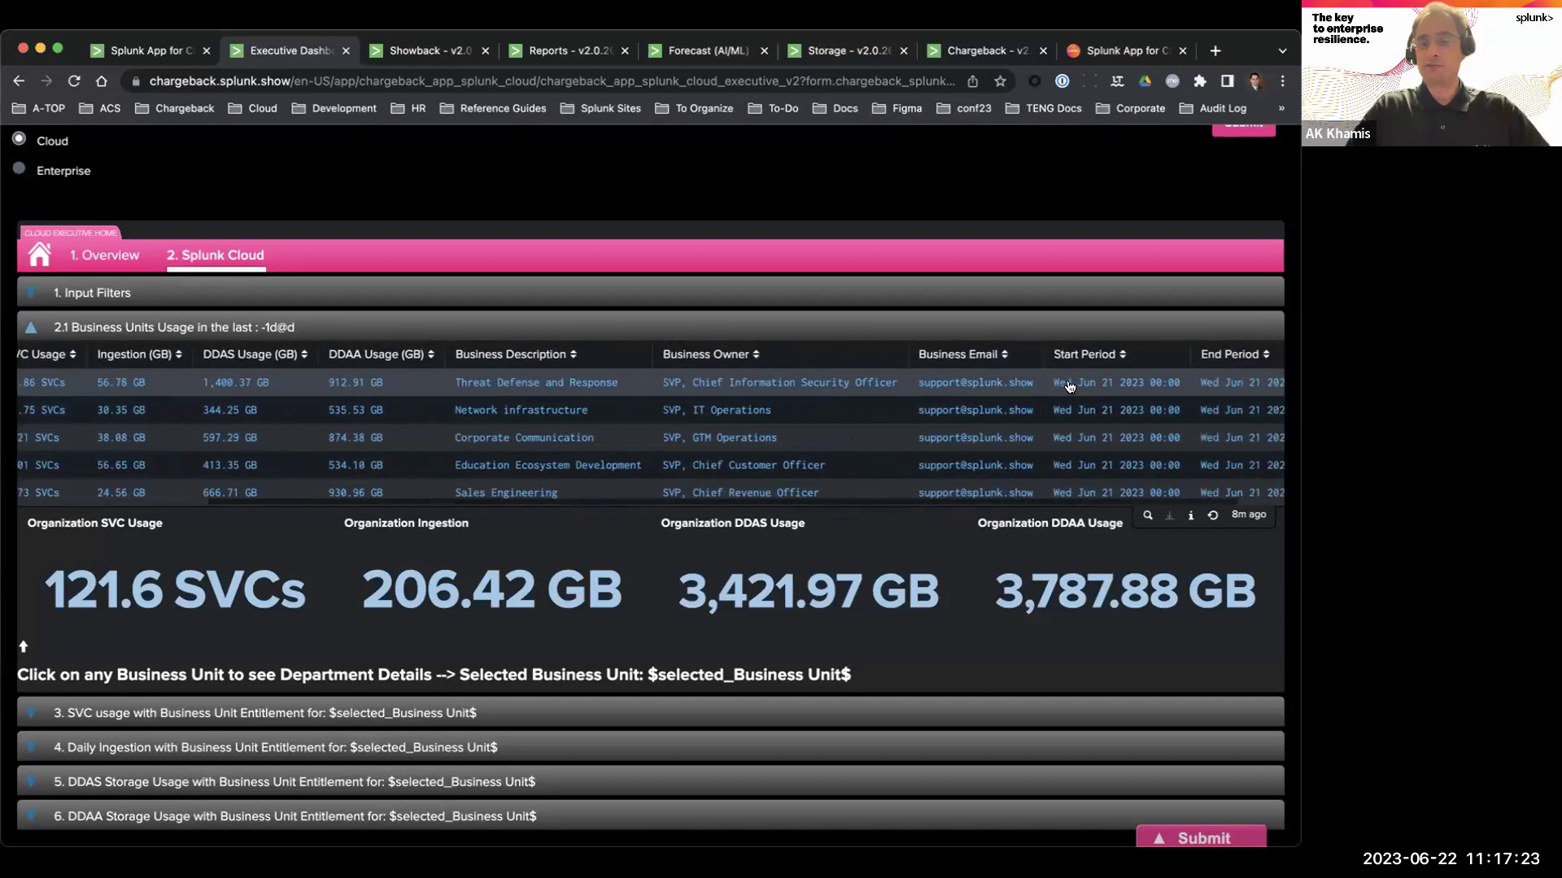
pyautogui.hscroll(1, 1070, 386)
pyautogui.hscroll(-5, 1070, 386)
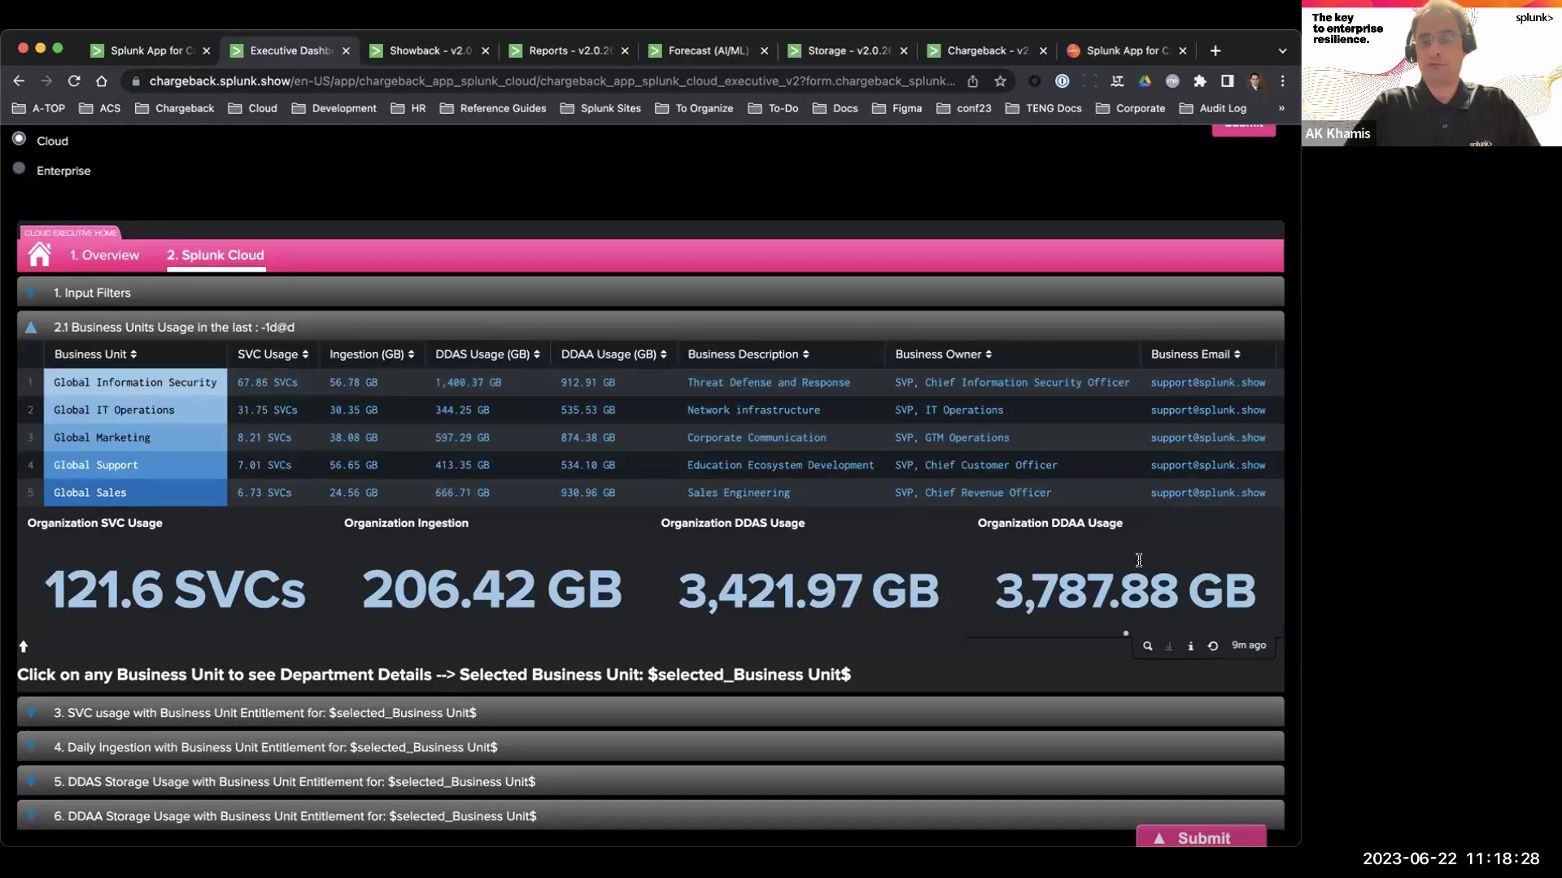
# Select Global Information Security for its department breakdown, then review the input filters, keeping GB as usage unit.
pyautogui.click(157, 383)
pyautogui.scroll(-3, 157, 383)
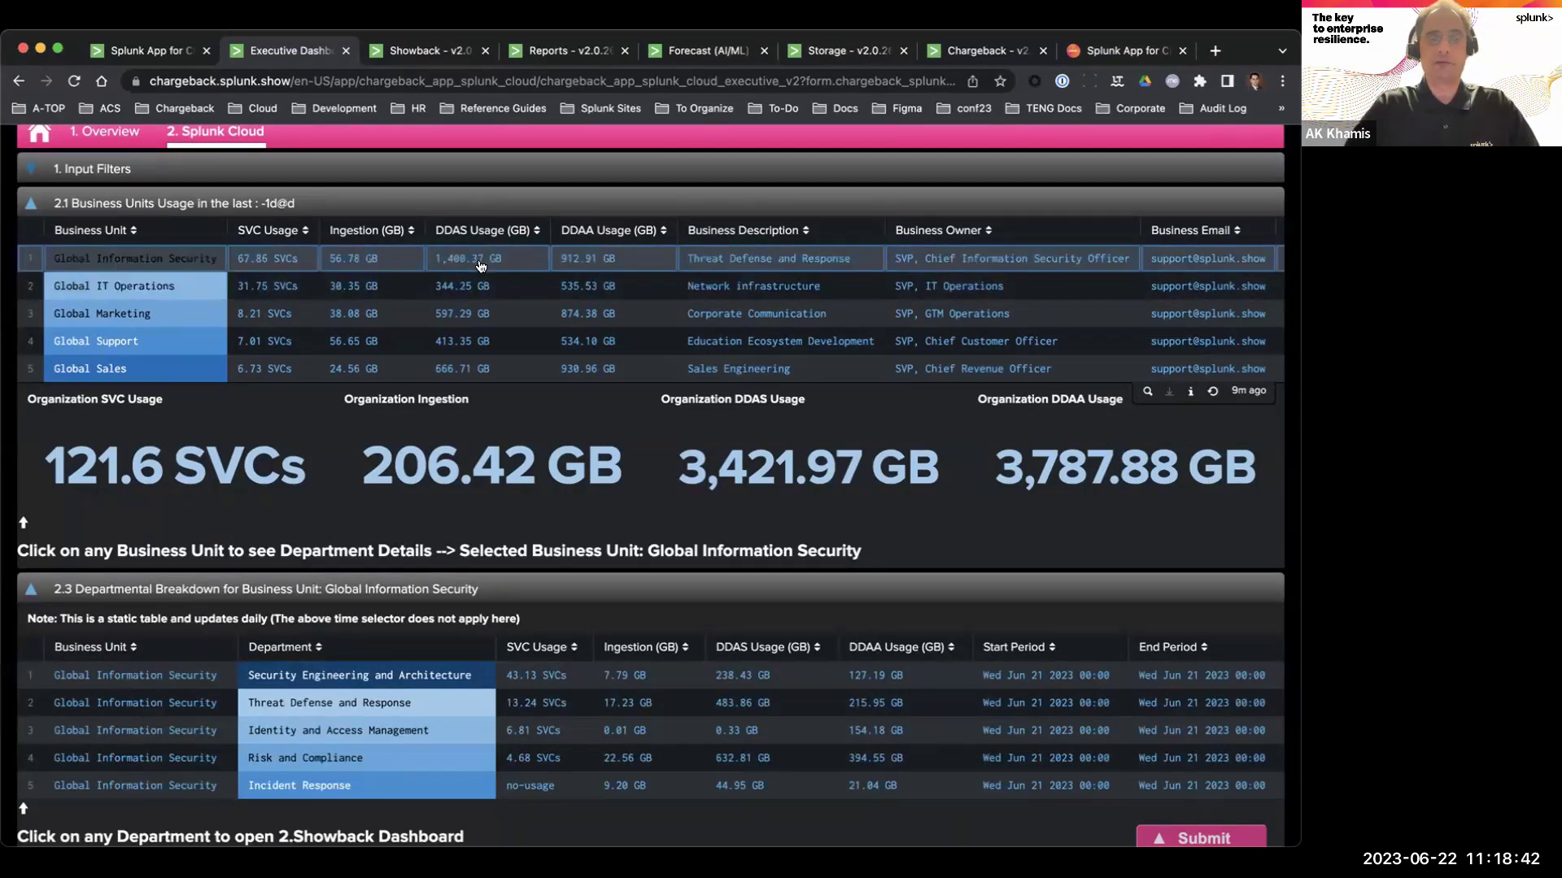
pyautogui.click(494, 167)
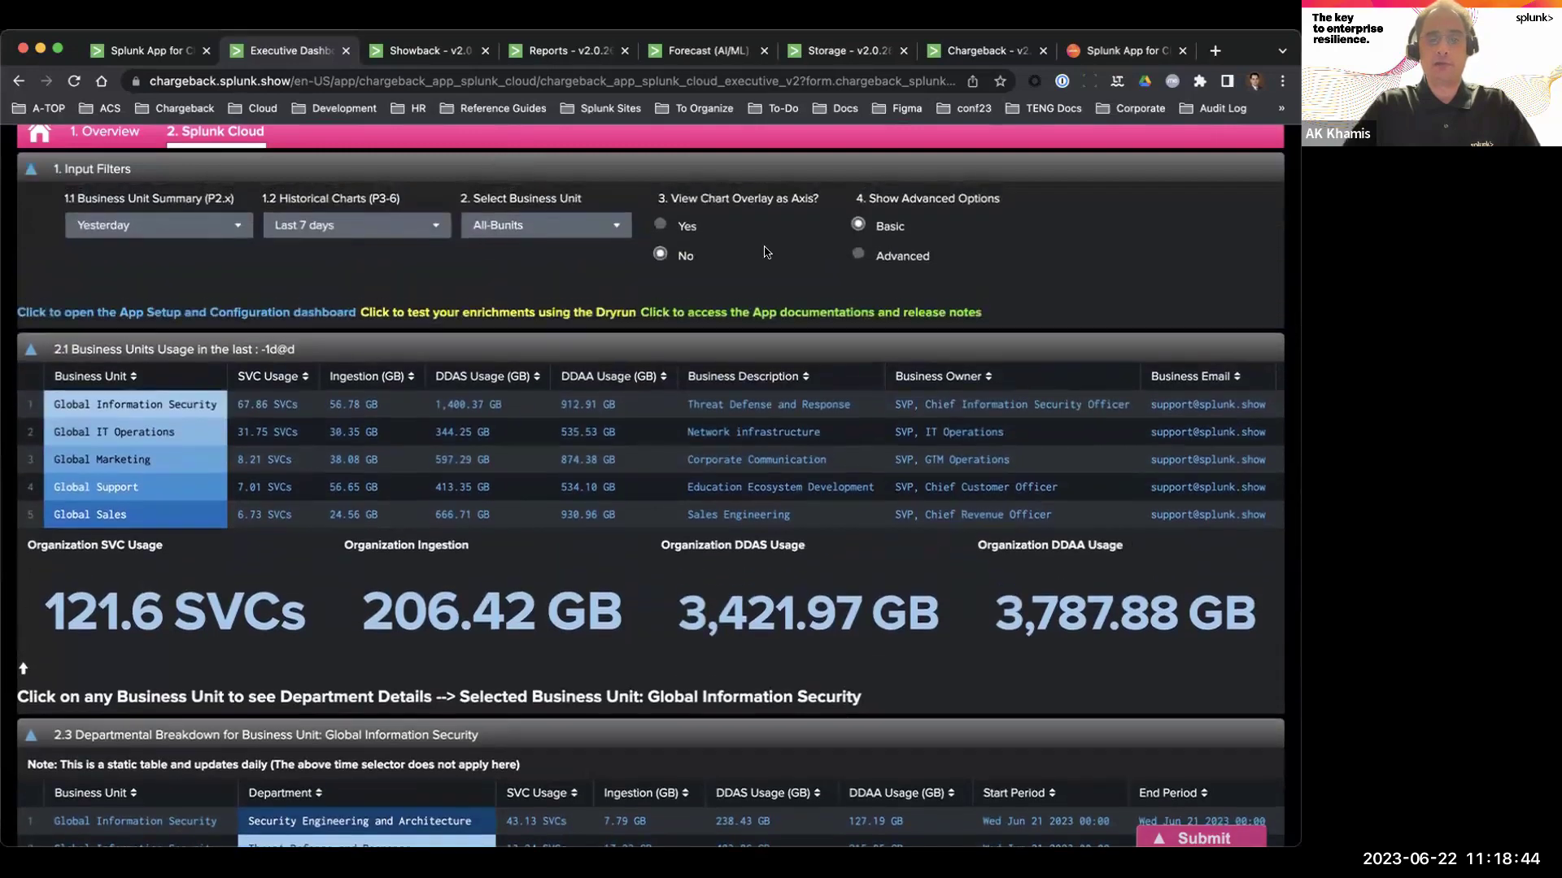
pyautogui.click(821, 254)
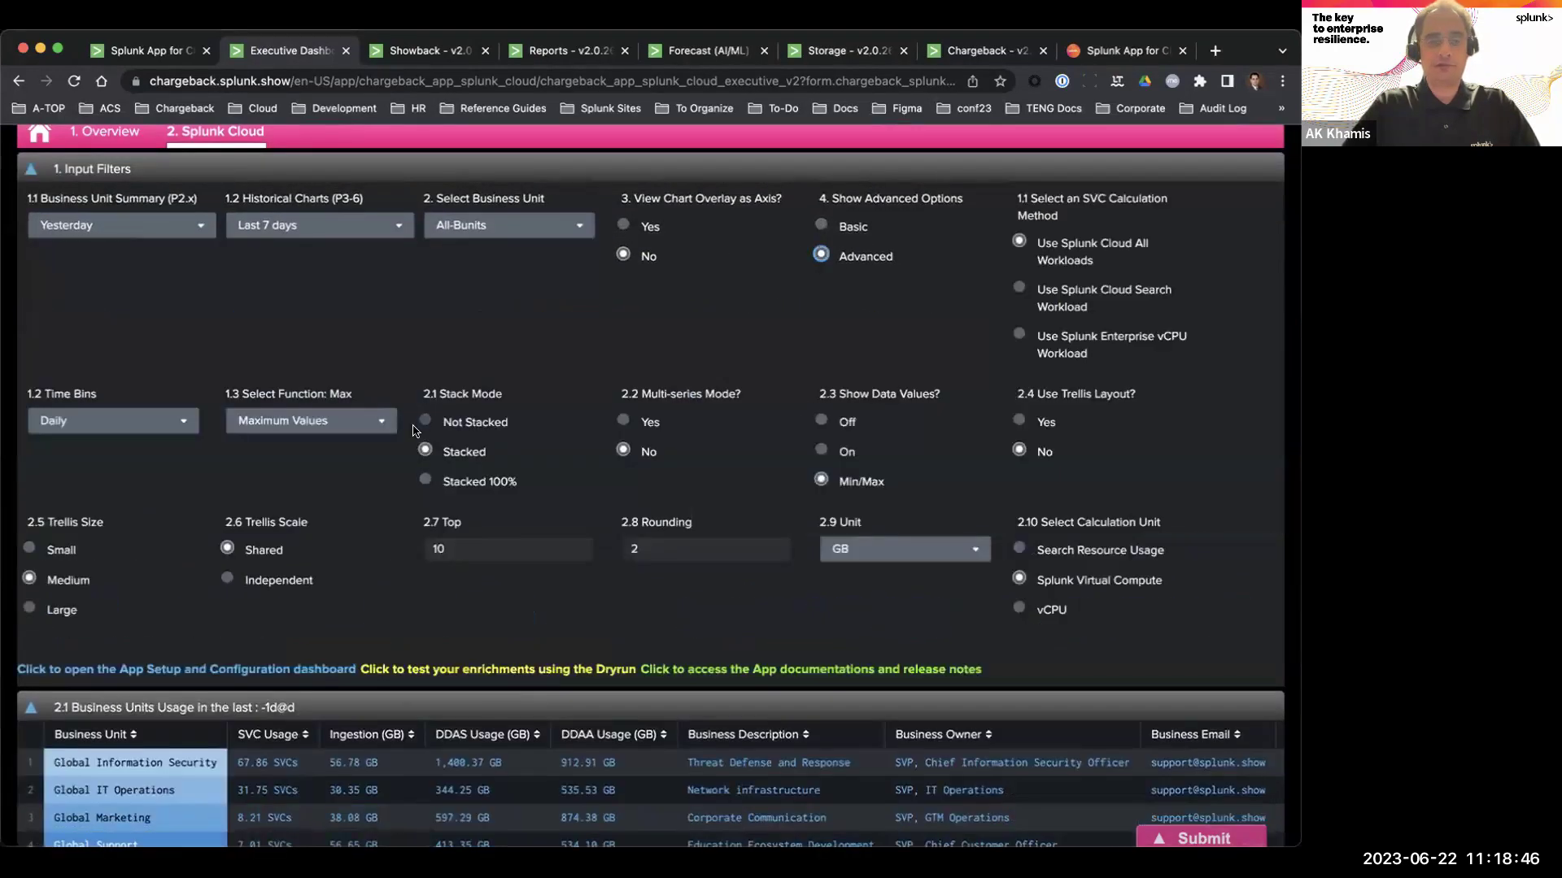
pyautogui.click(860, 557)
pyautogui.click(860, 557)
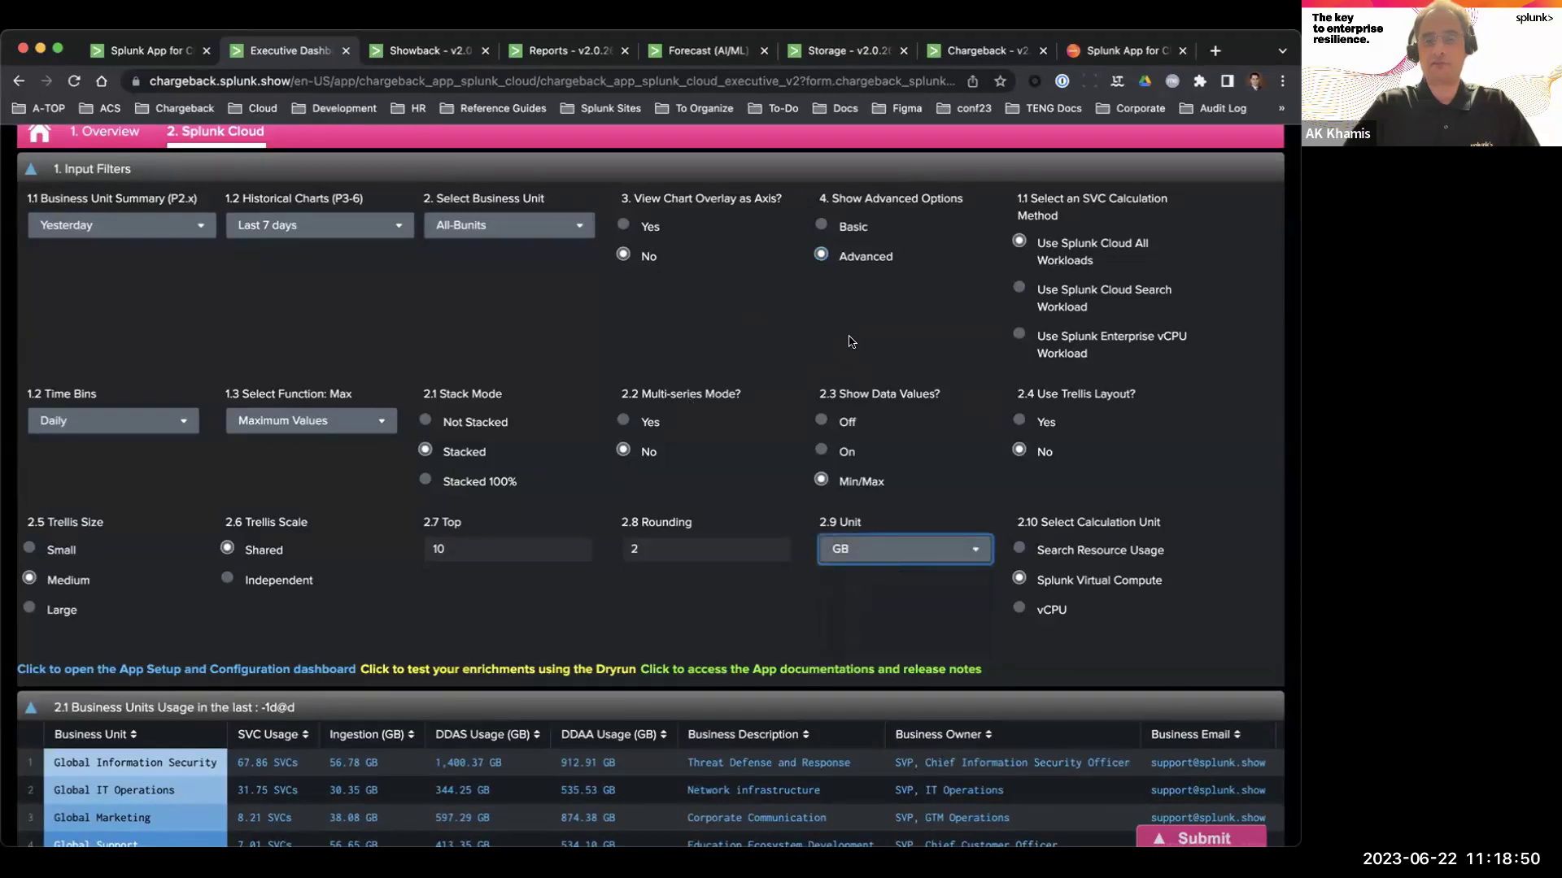
pyautogui.click(820, 226)
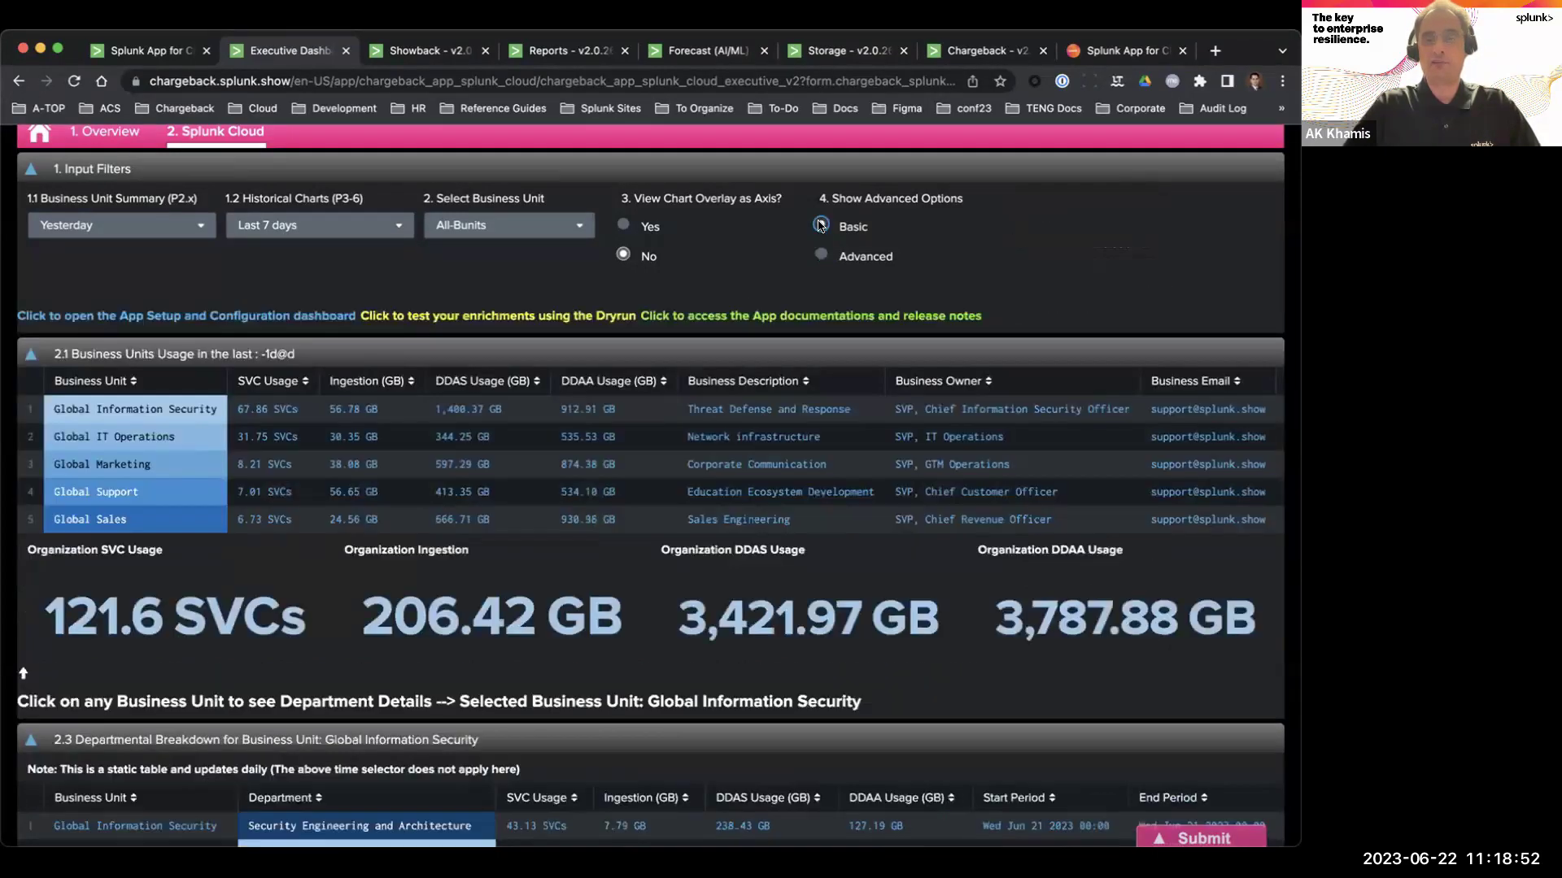
pyautogui.click(818, 170)
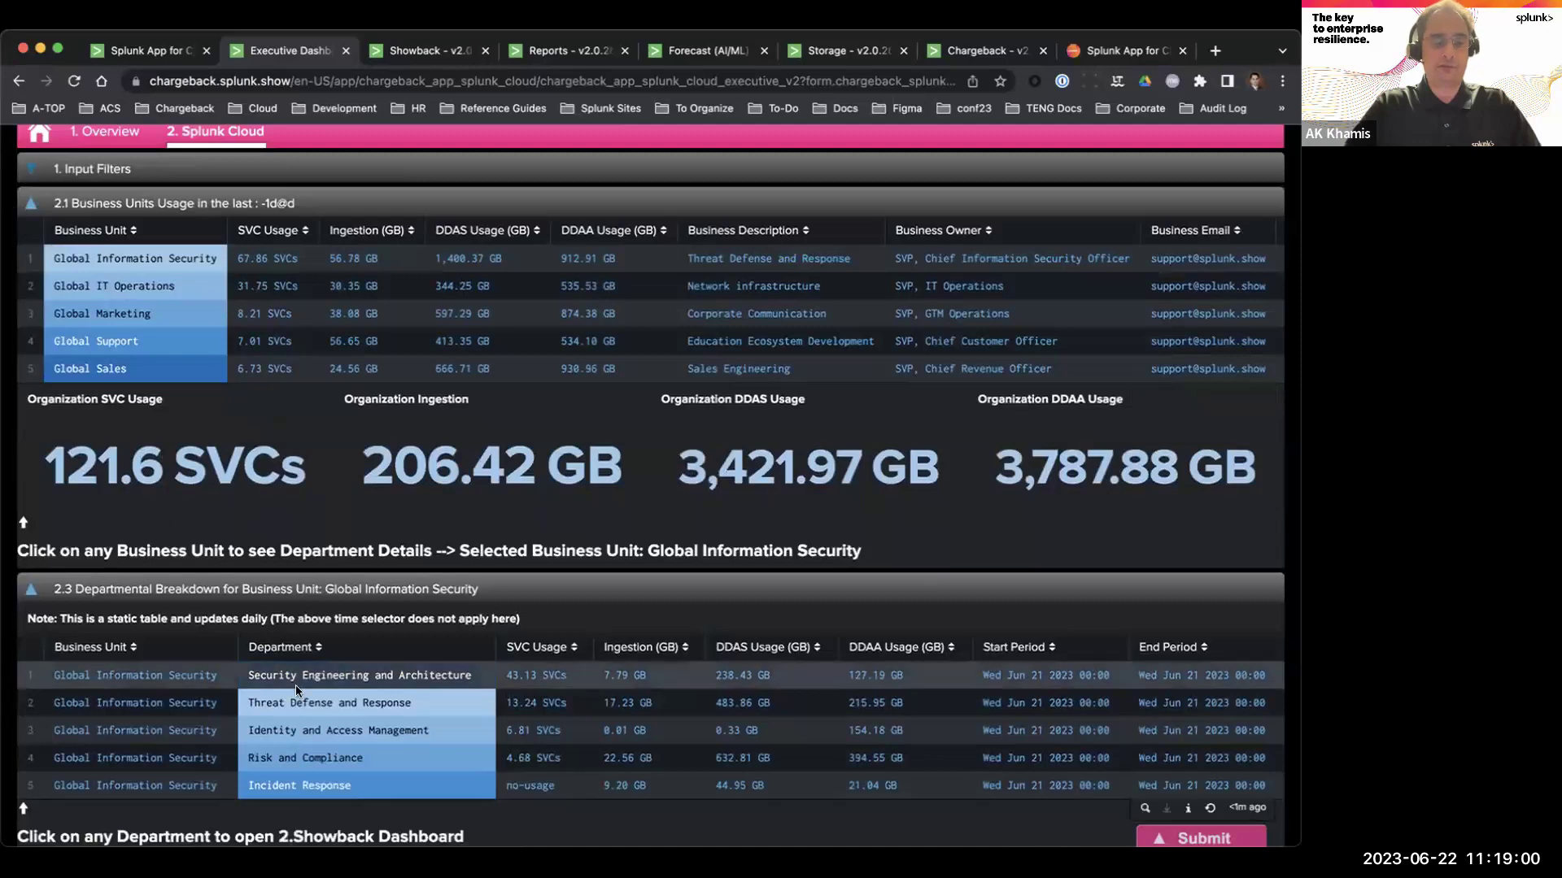
pyautogui.scroll(-3, 468, 690)
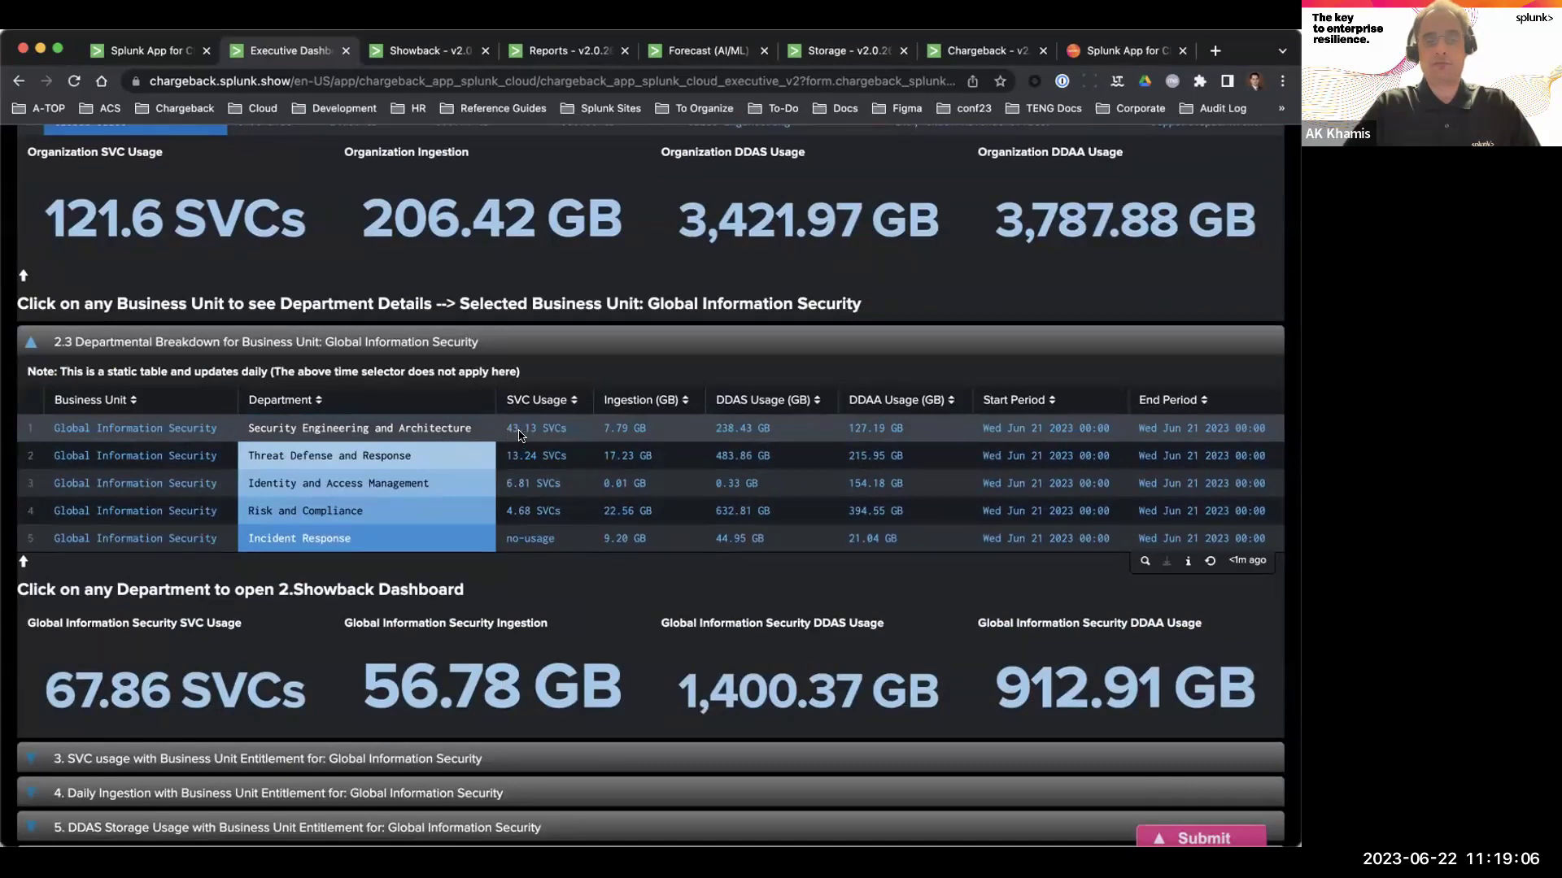
pyautogui.scroll(3, 518, 435)
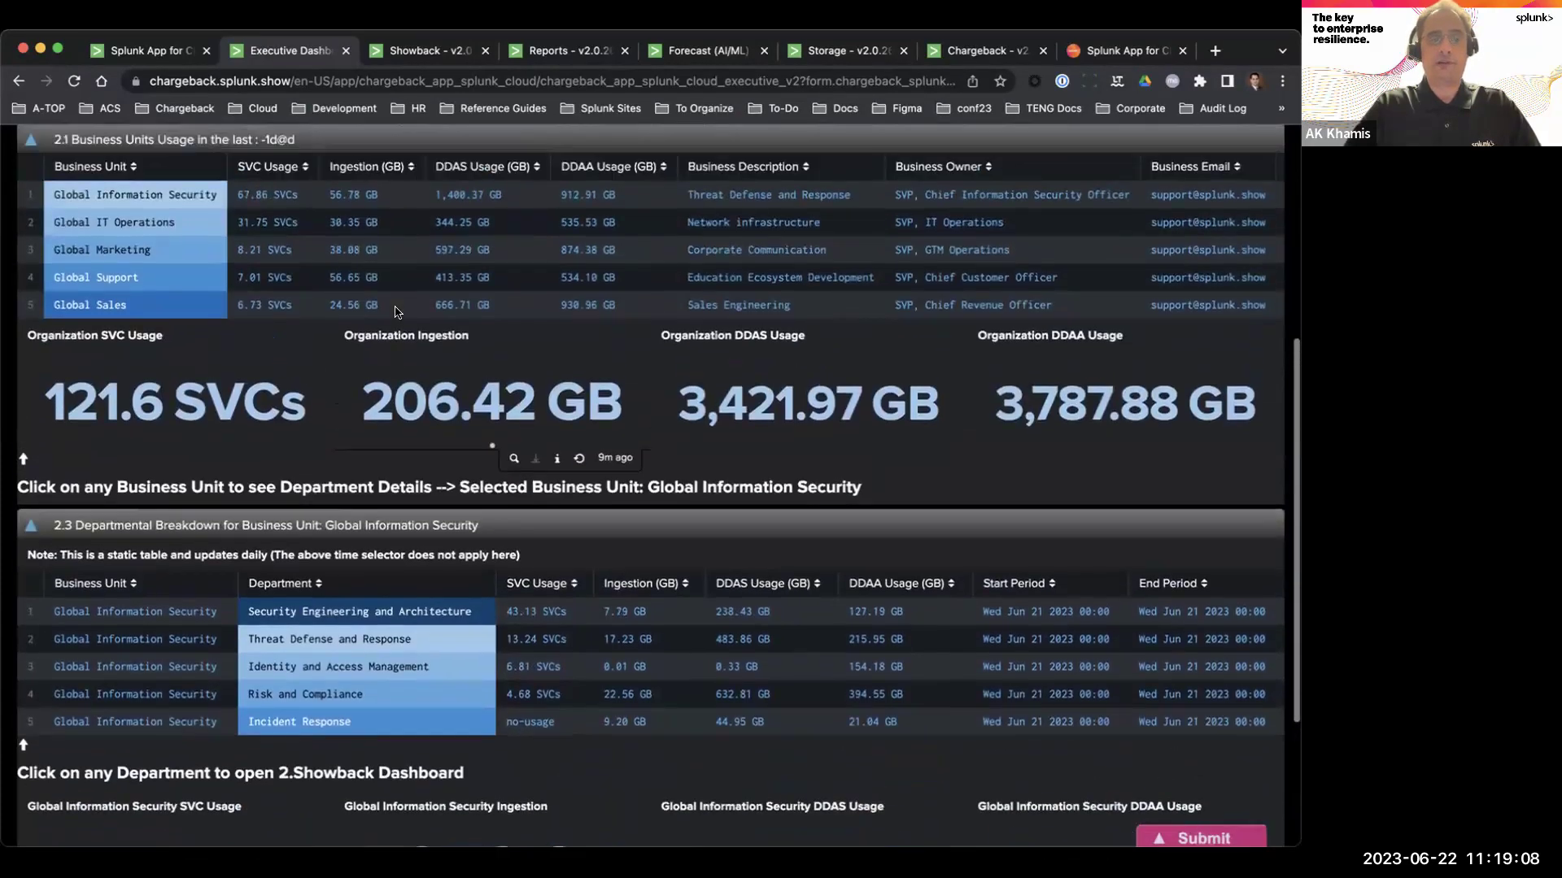
pyautogui.scroll(-2, 397, 312)
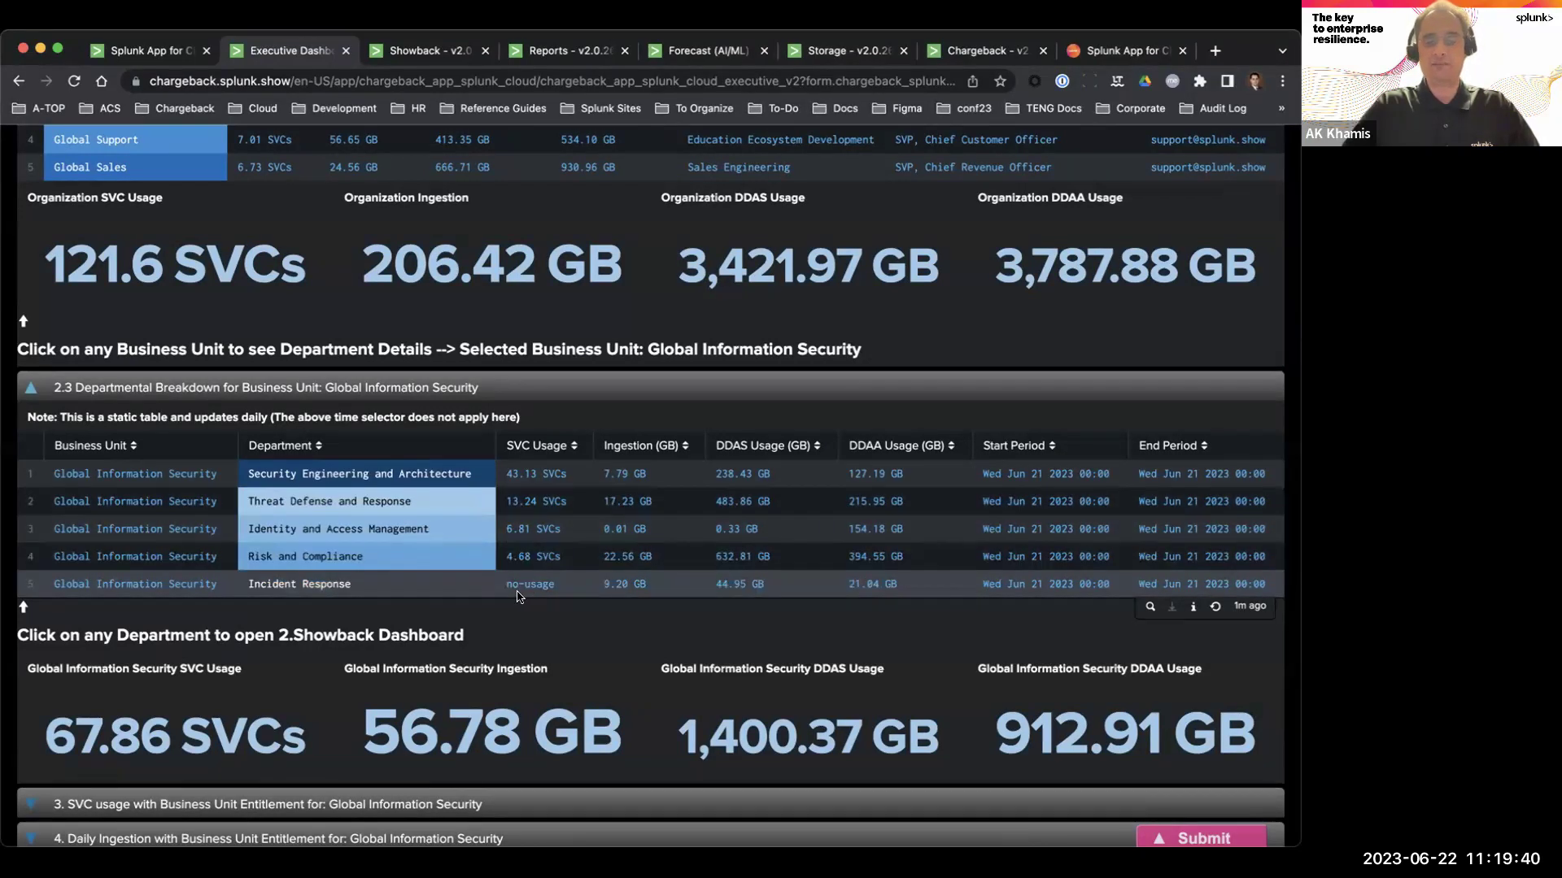
pyautogui.click(297, 585)
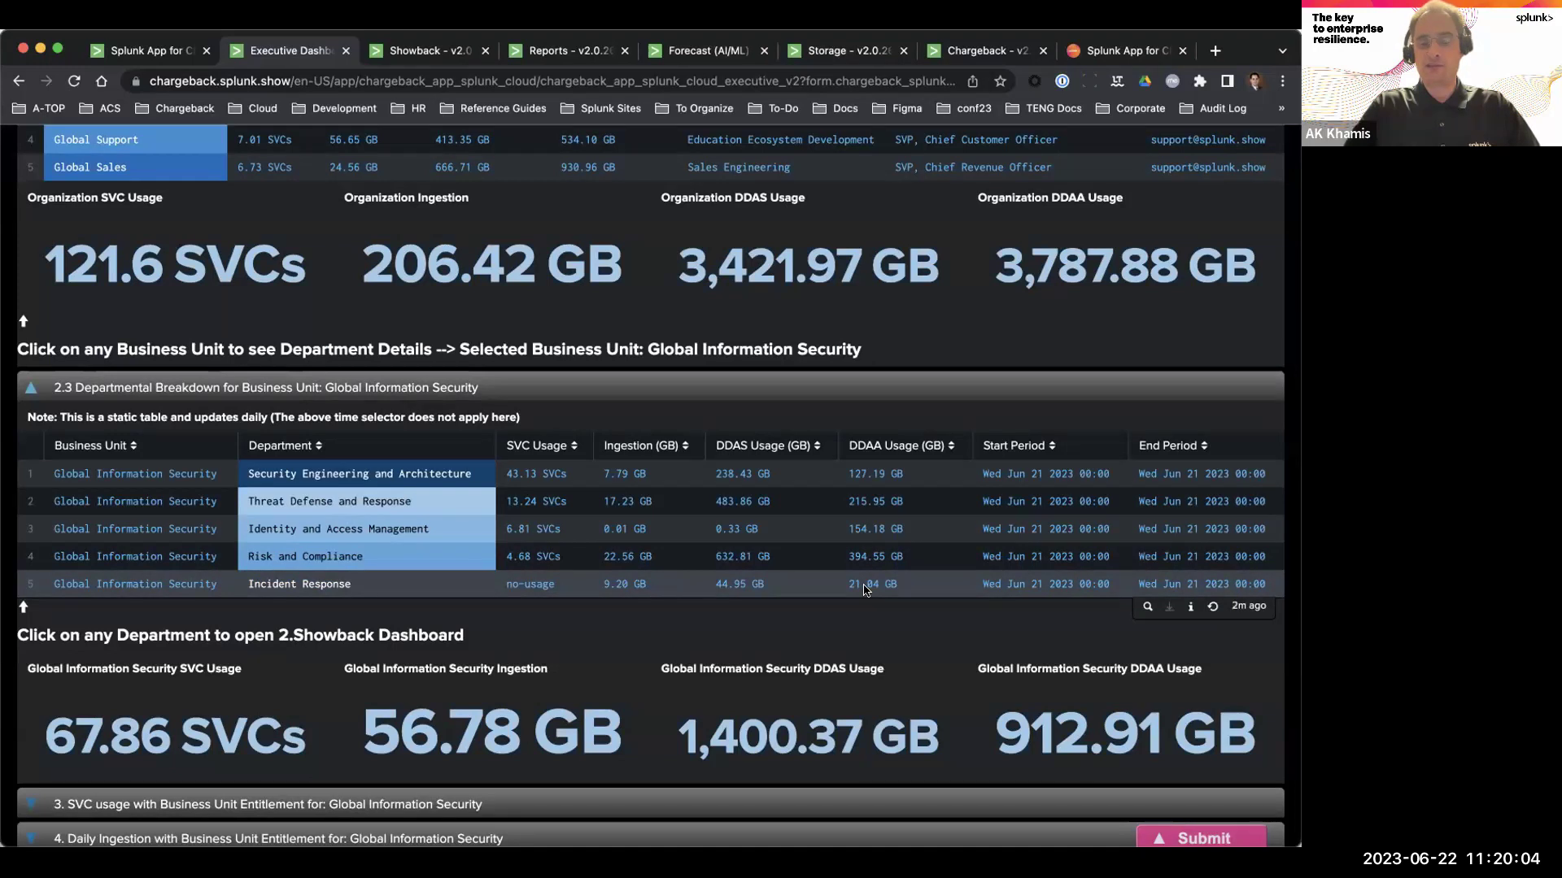
pyautogui.scroll(-2, 866, 590)
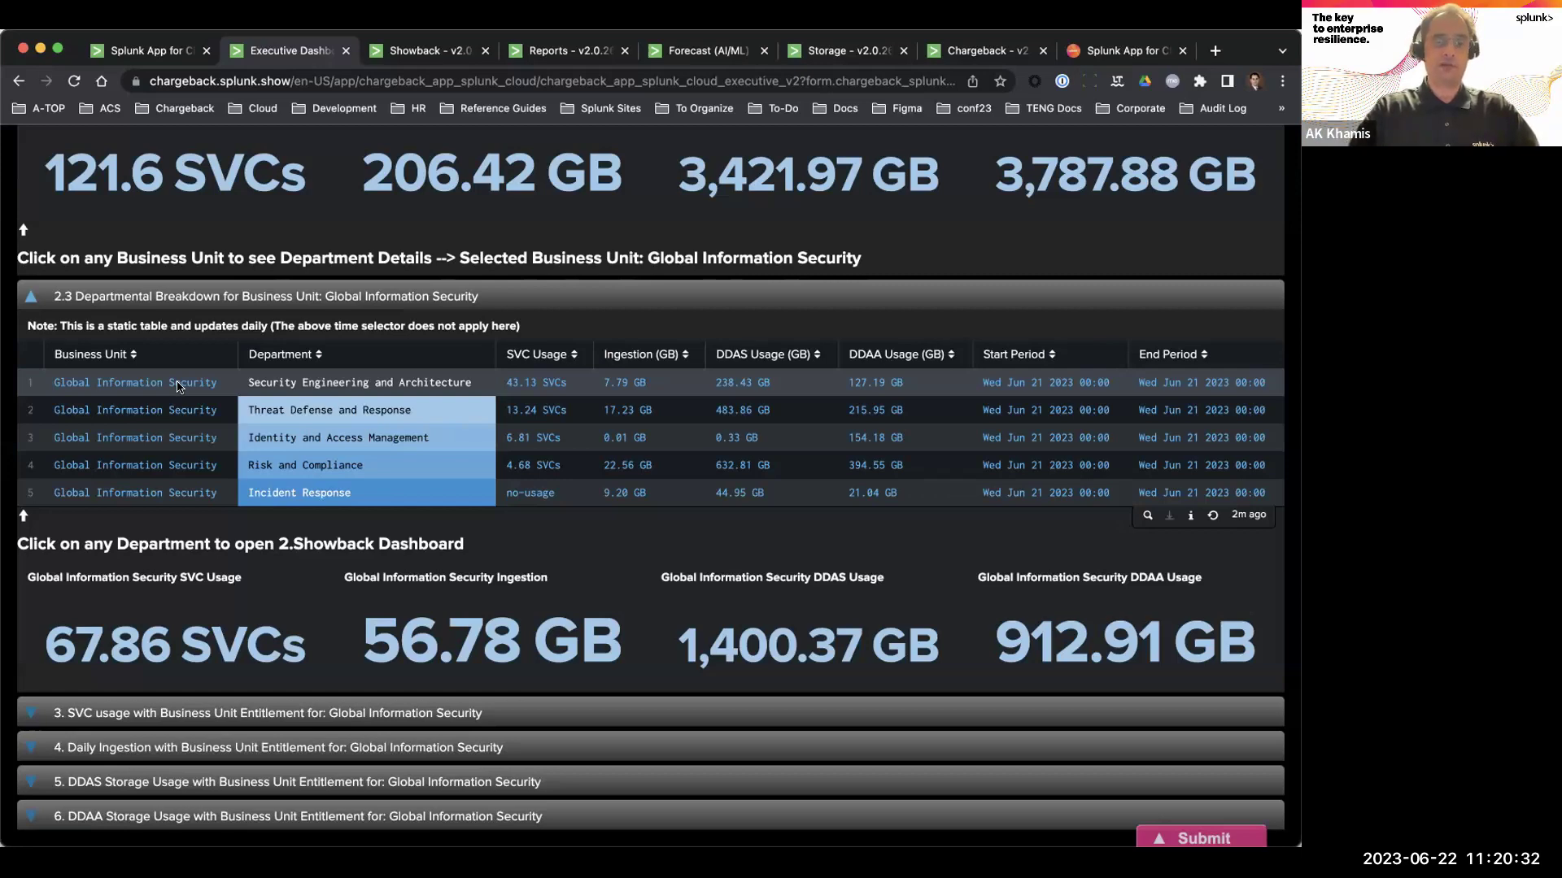
# Expand the SVC usage with Business Unit Entitlement chart and read daily department values, peaking at 75.58.
pyautogui.click(293, 713)
pyautogui.scroll(-6, 293, 715)
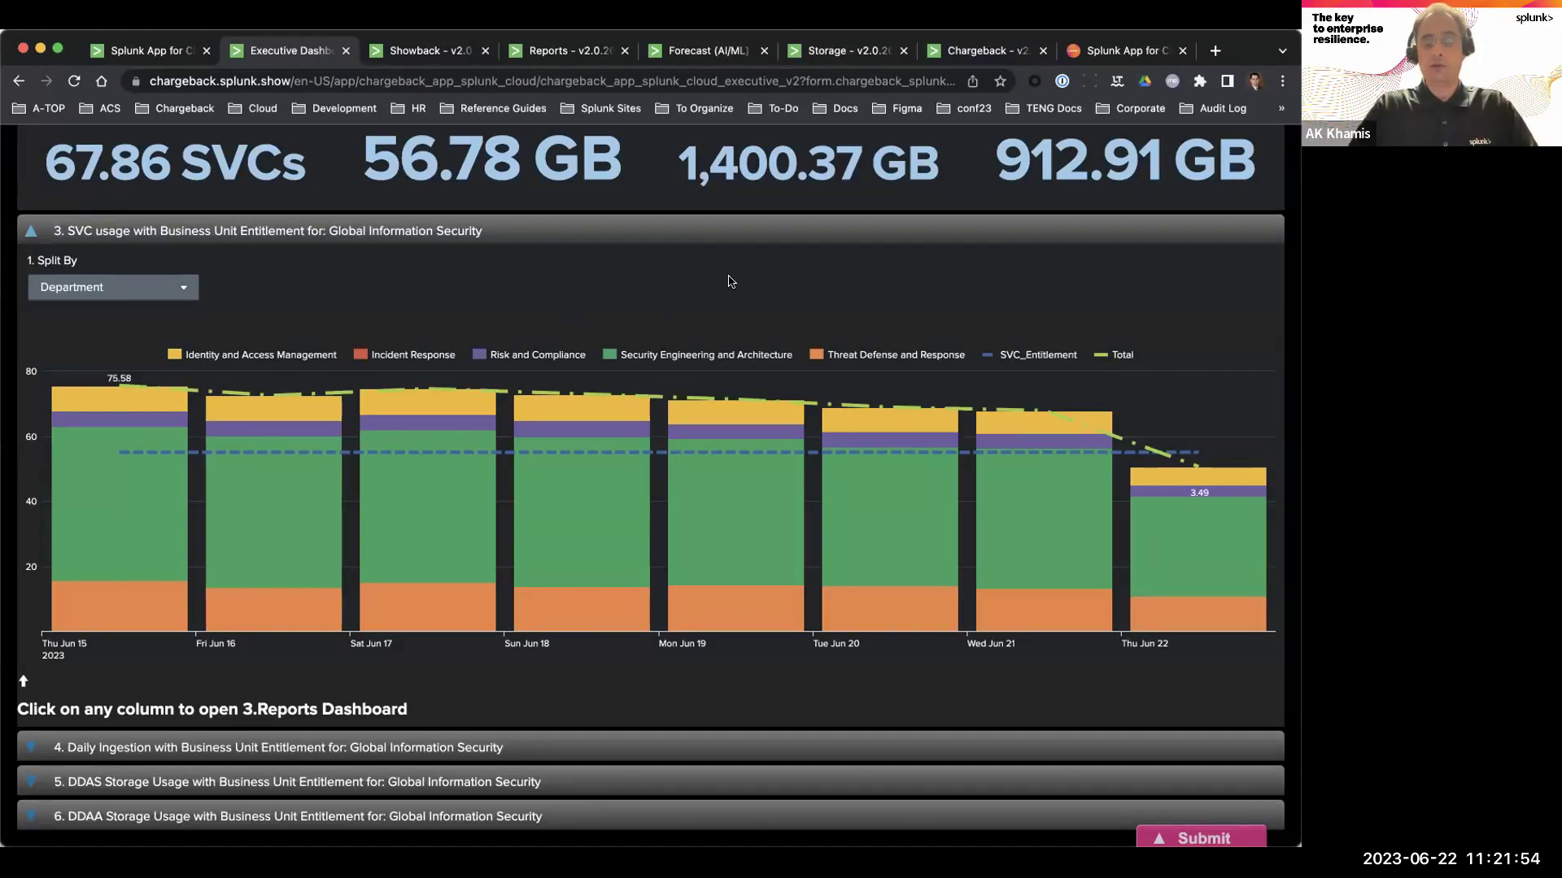
pyautogui.moveTo(553, 530)
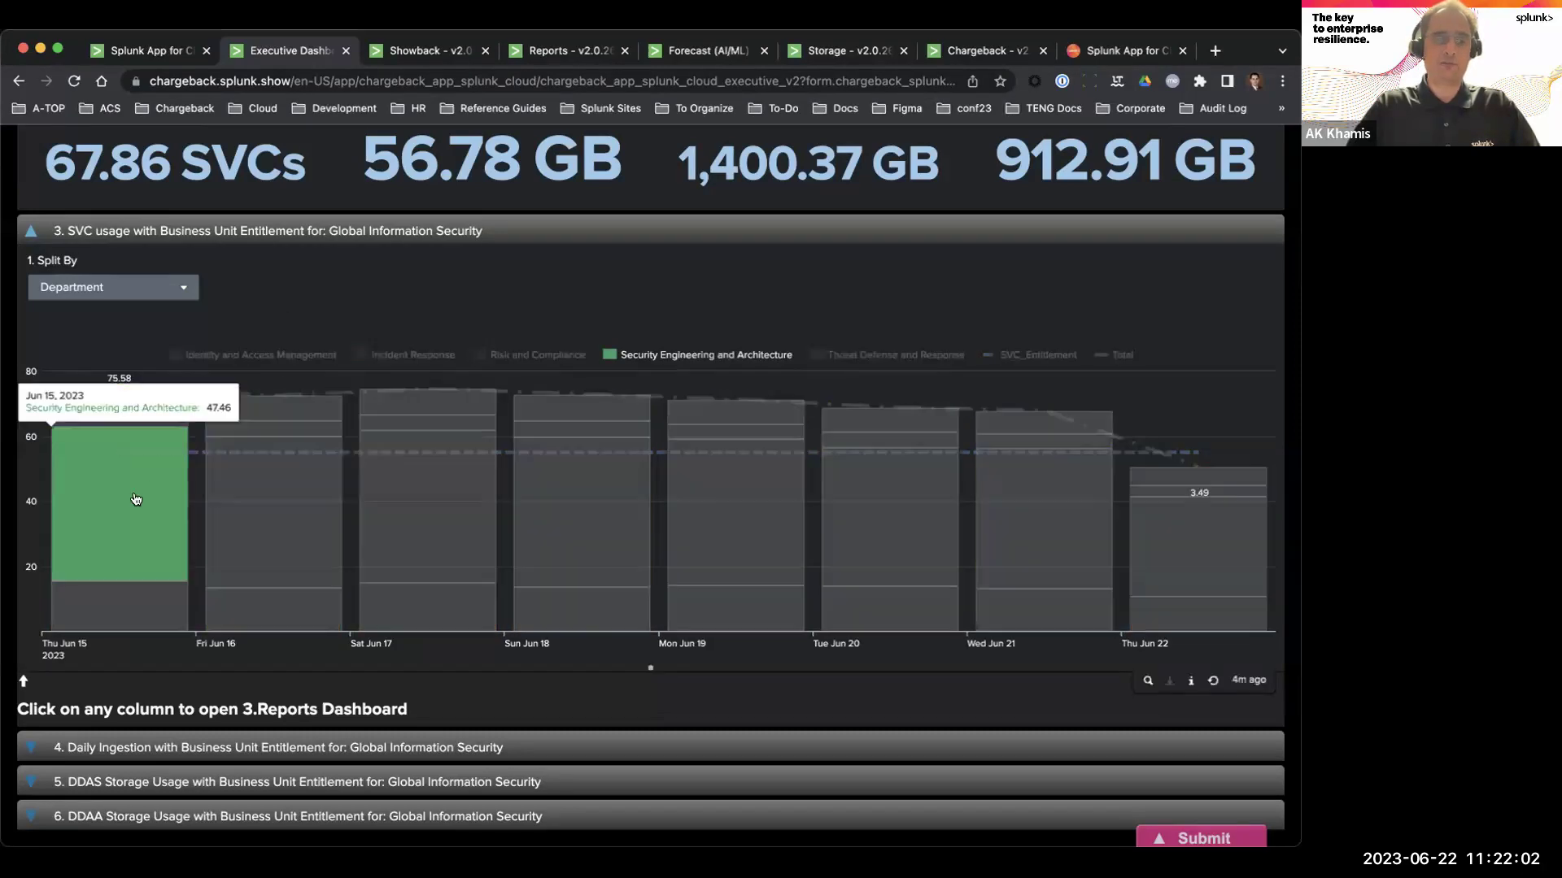
# Review the input filters' time range choices for historical charts, leaving them unchanged.
pyautogui.scroll(15, 258, 234)
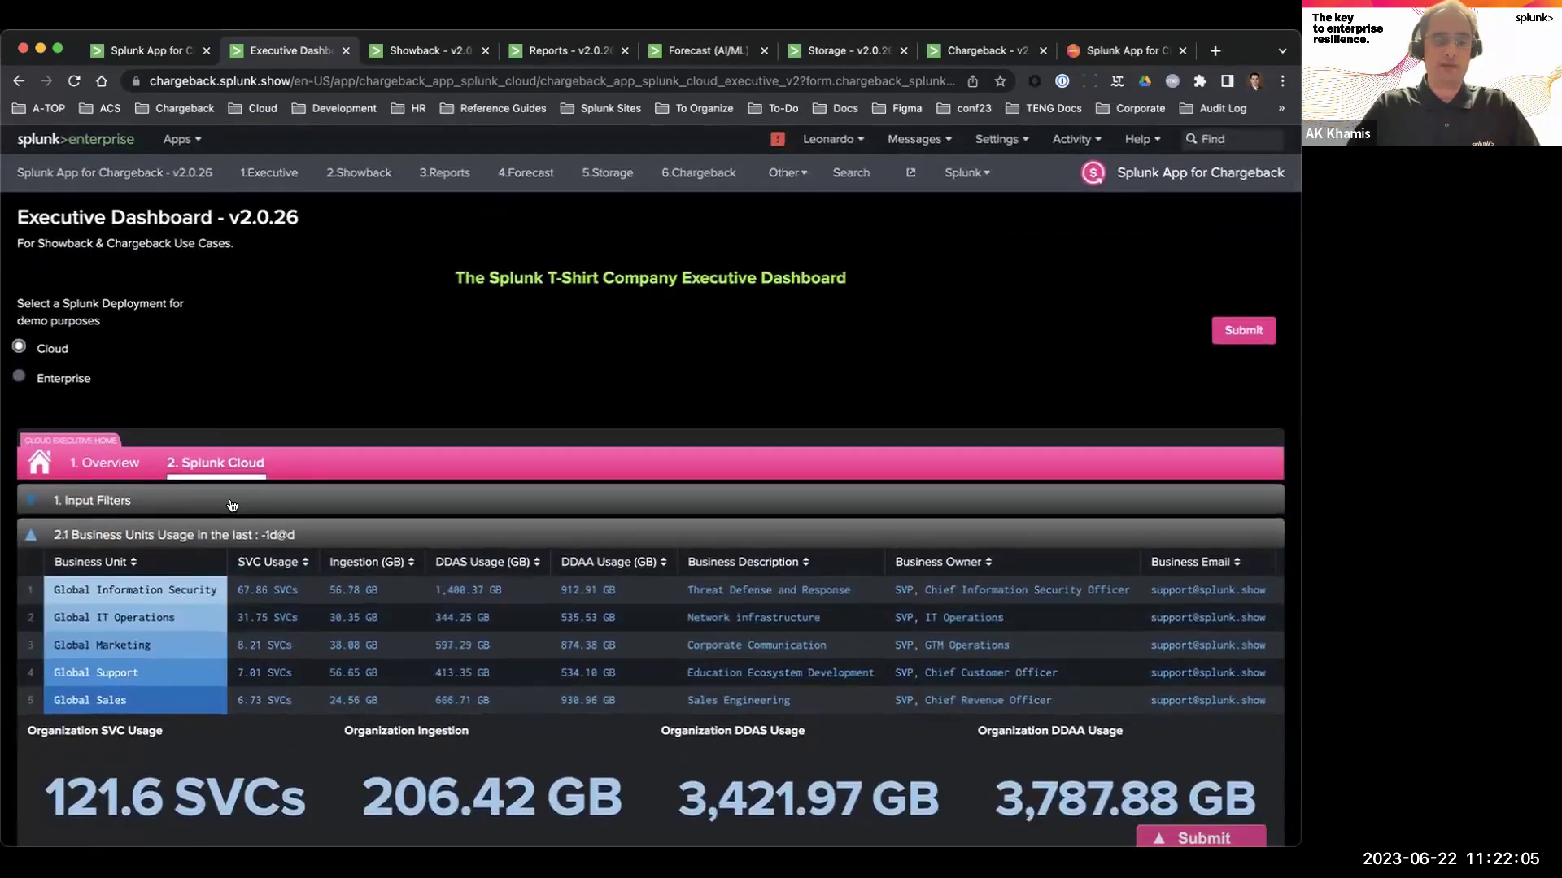
pyautogui.click(232, 505)
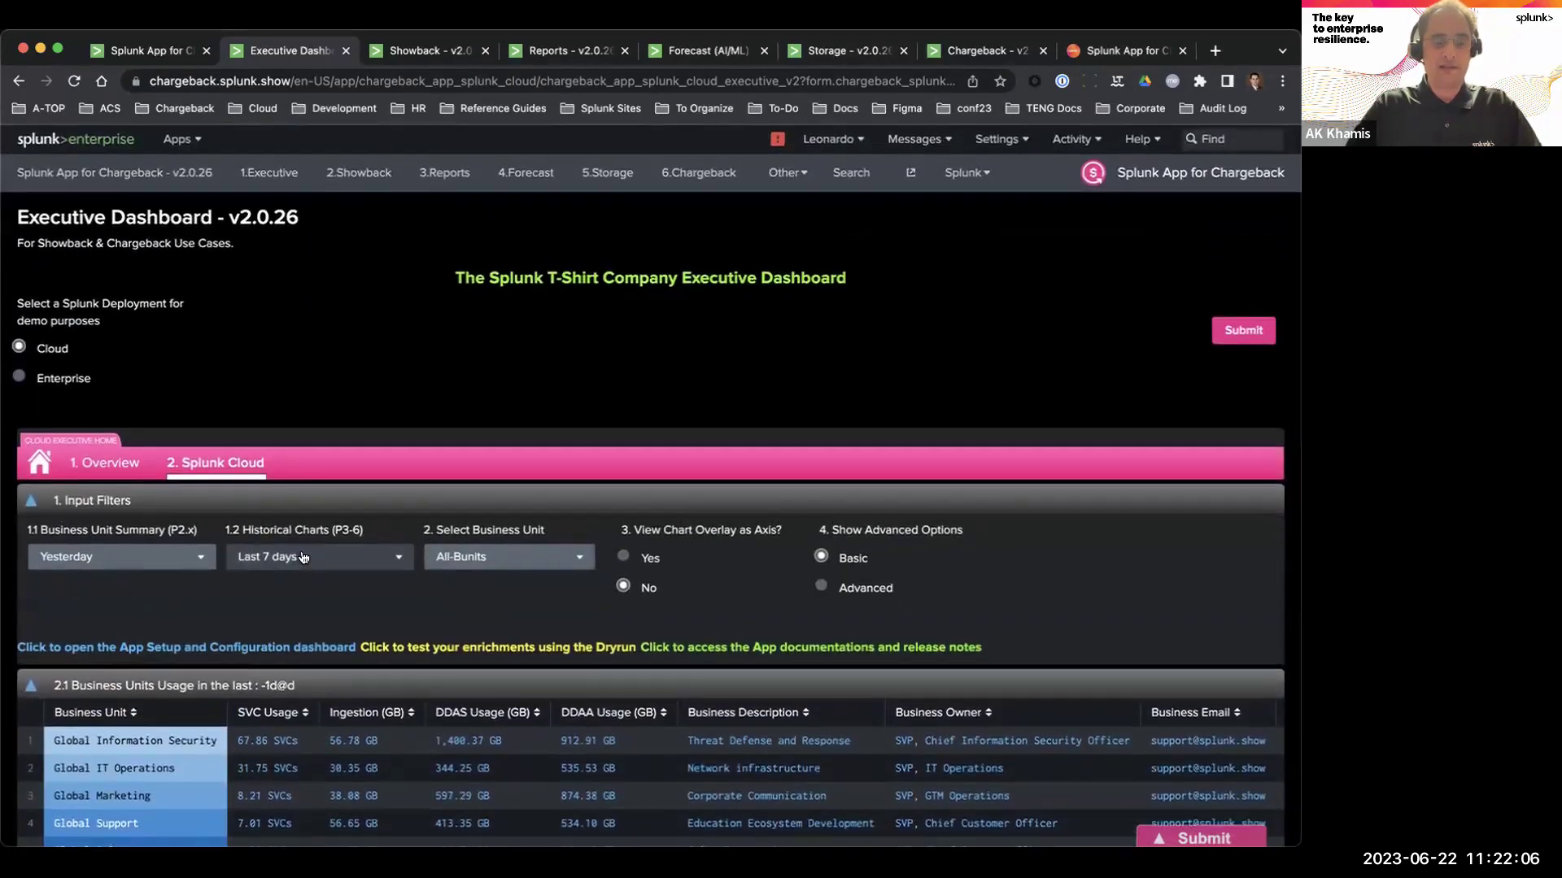
pyautogui.click(303, 557)
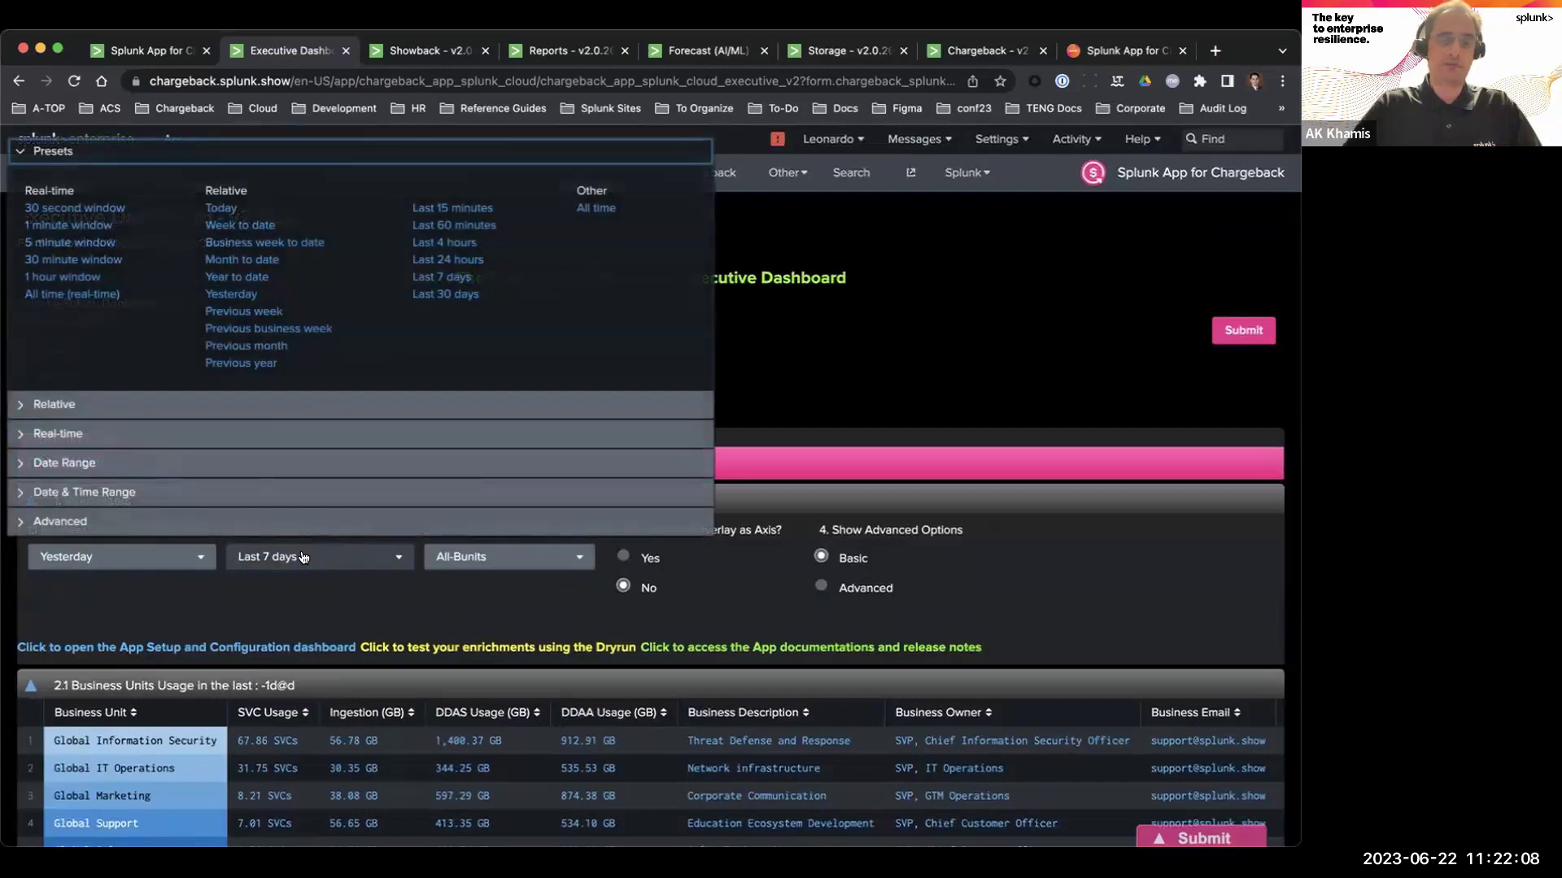
pyautogui.click(770, 374)
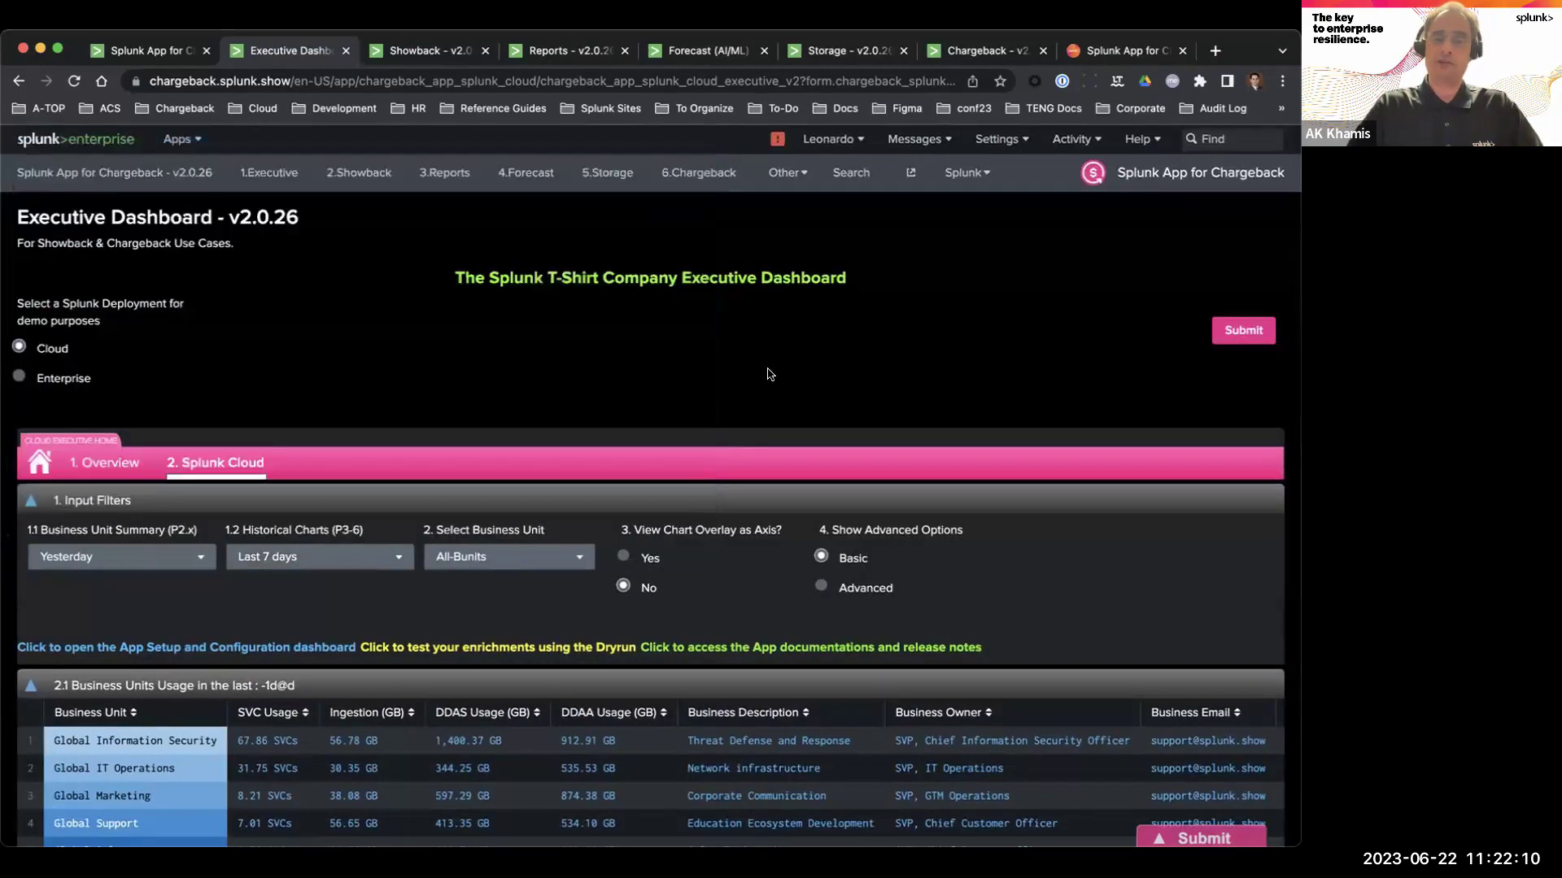
# Collapse the SVC usage with entitlement section.
pyautogui.scroll(-5, 769, 374)
pyautogui.scroll(3, 593, 349)
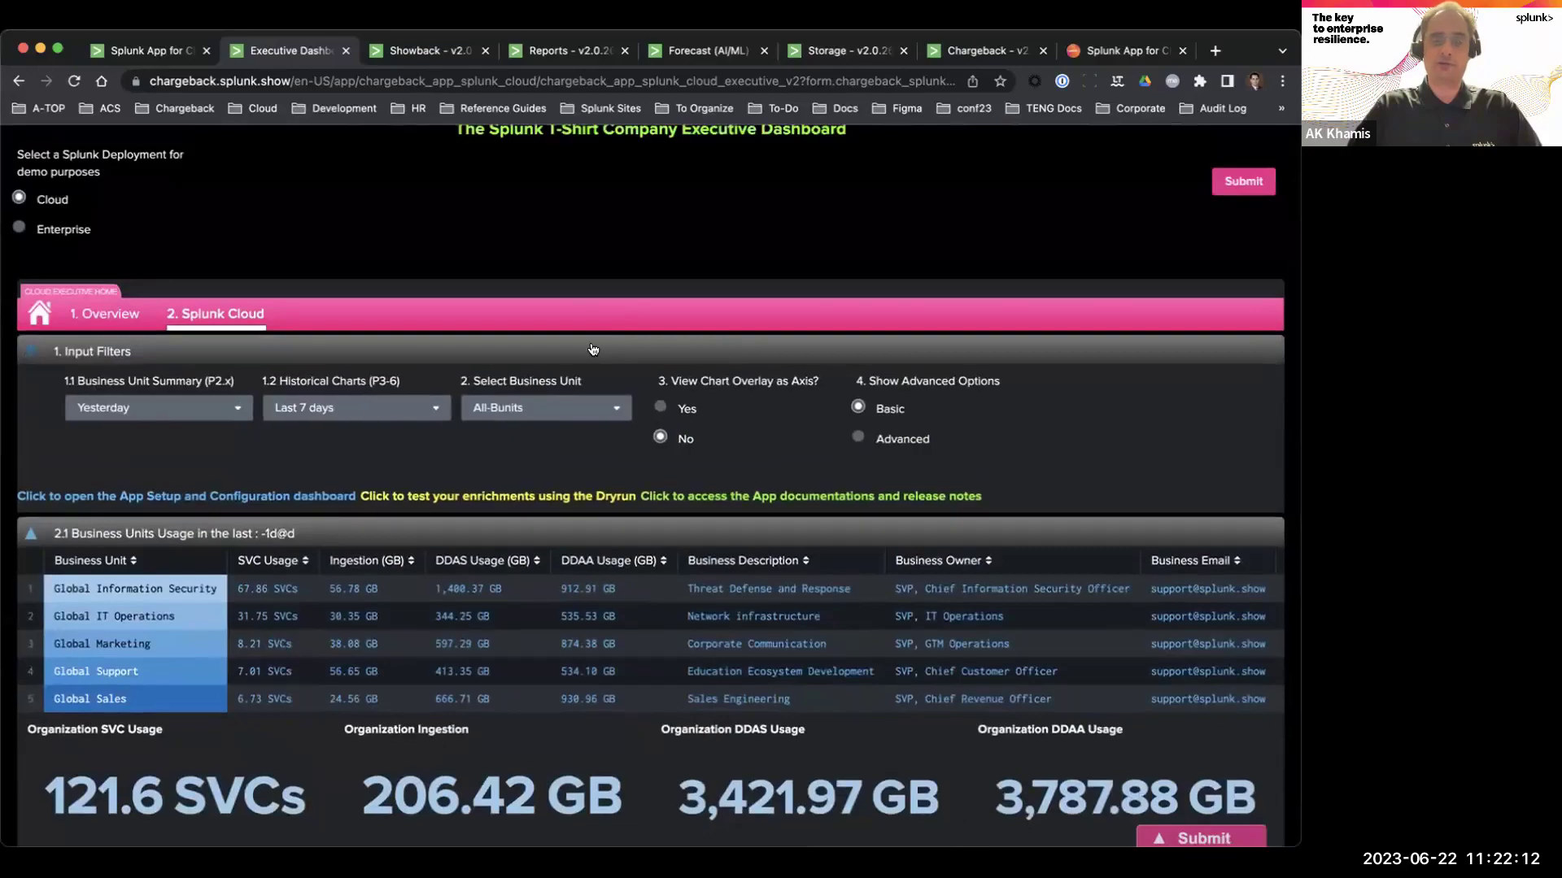
pyautogui.scroll(-15, 593, 350)
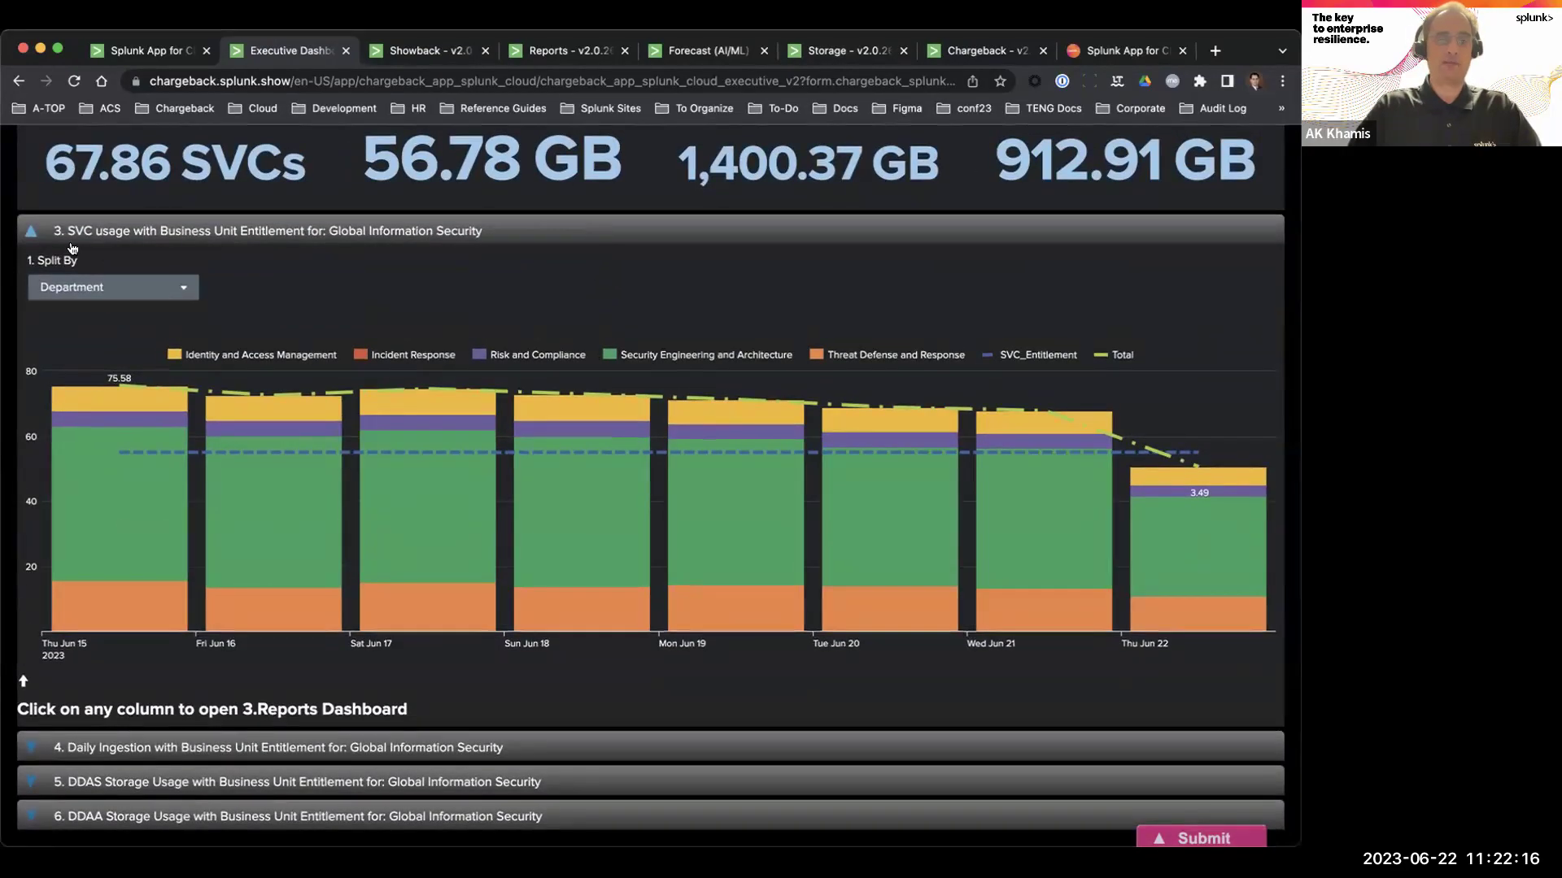
pyautogui.click(167, 234)
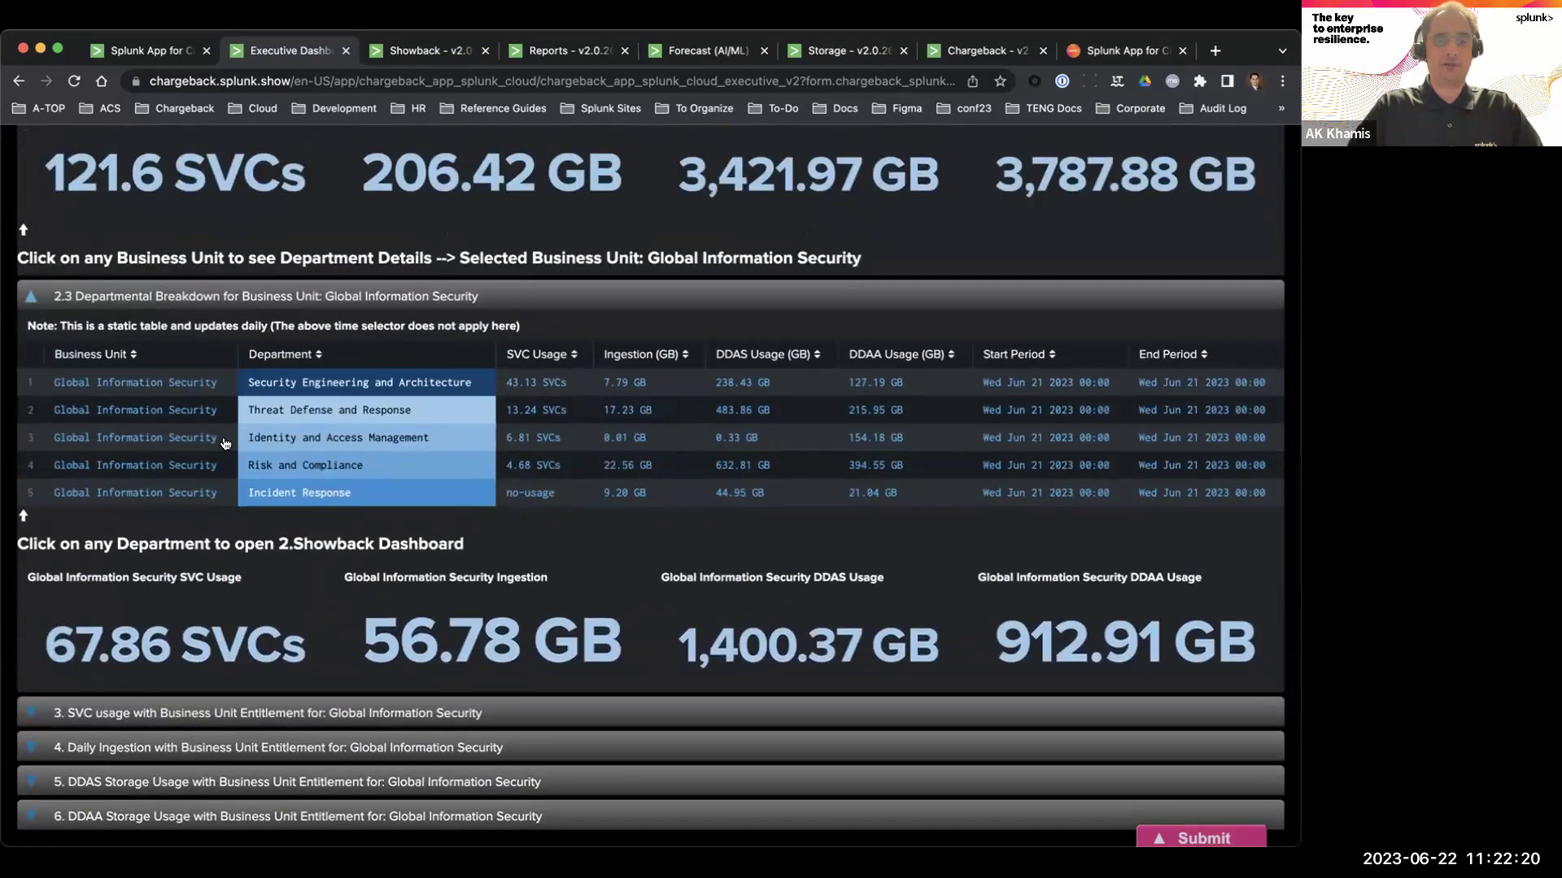
# Collapse the departmental breakdown and expand the Daily Ingestion with entitlement chart.
pyautogui.click(269, 296)
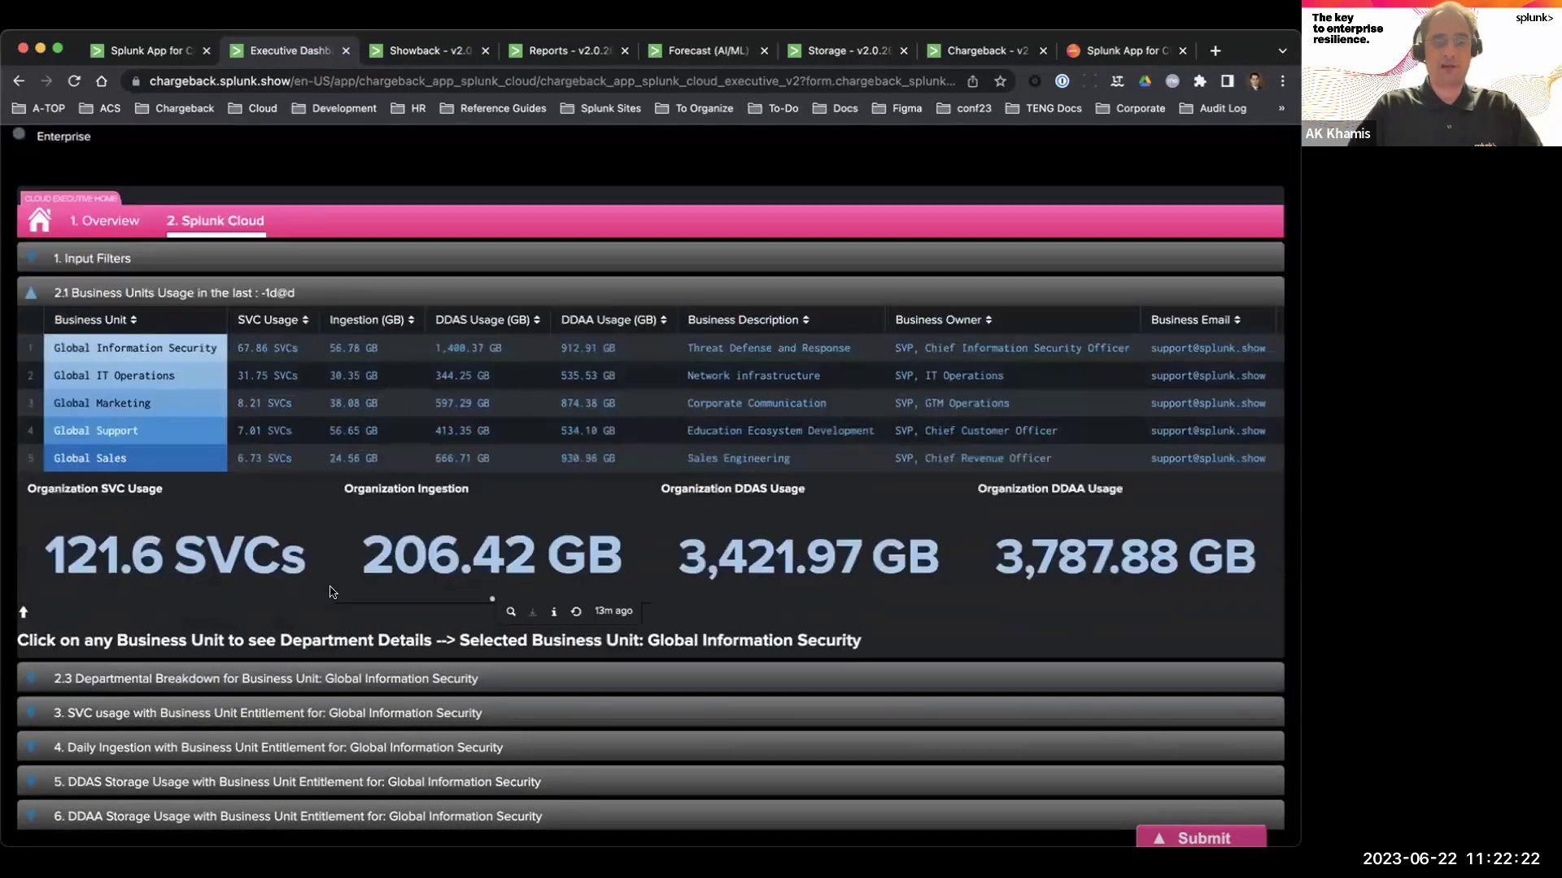
pyautogui.click(247, 747)
pyautogui.scroll(-3, 249, 726)
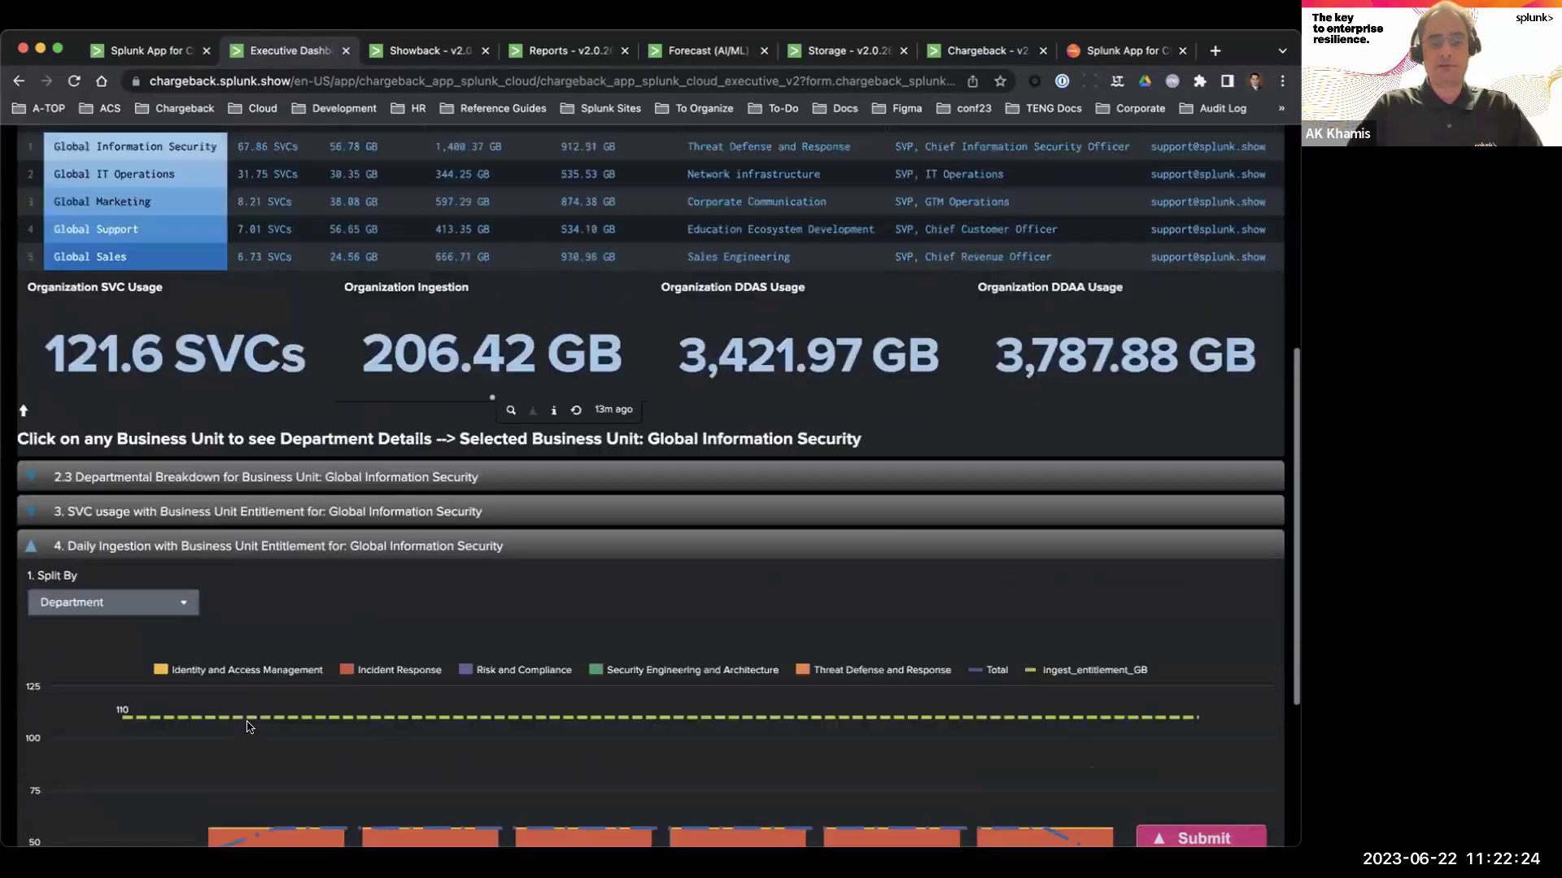
pyautogui.scroll(-4, 249, 727)
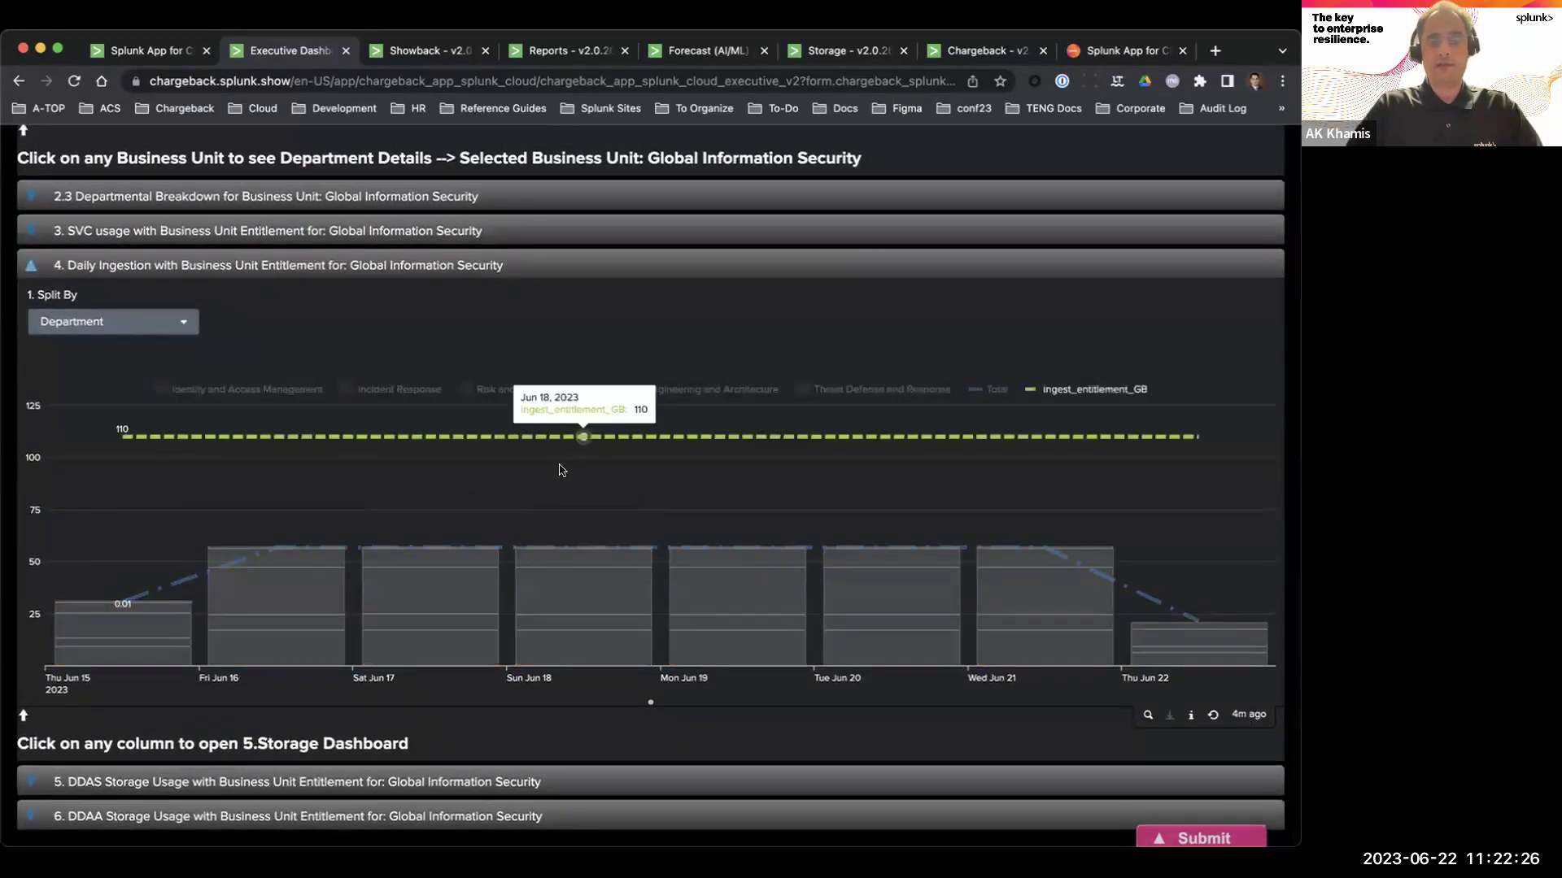
# Keep the ingestion chart split by Department and read values near 56.77 GB against the 110 GB entitlement.
pyautogui.click(111, 323)
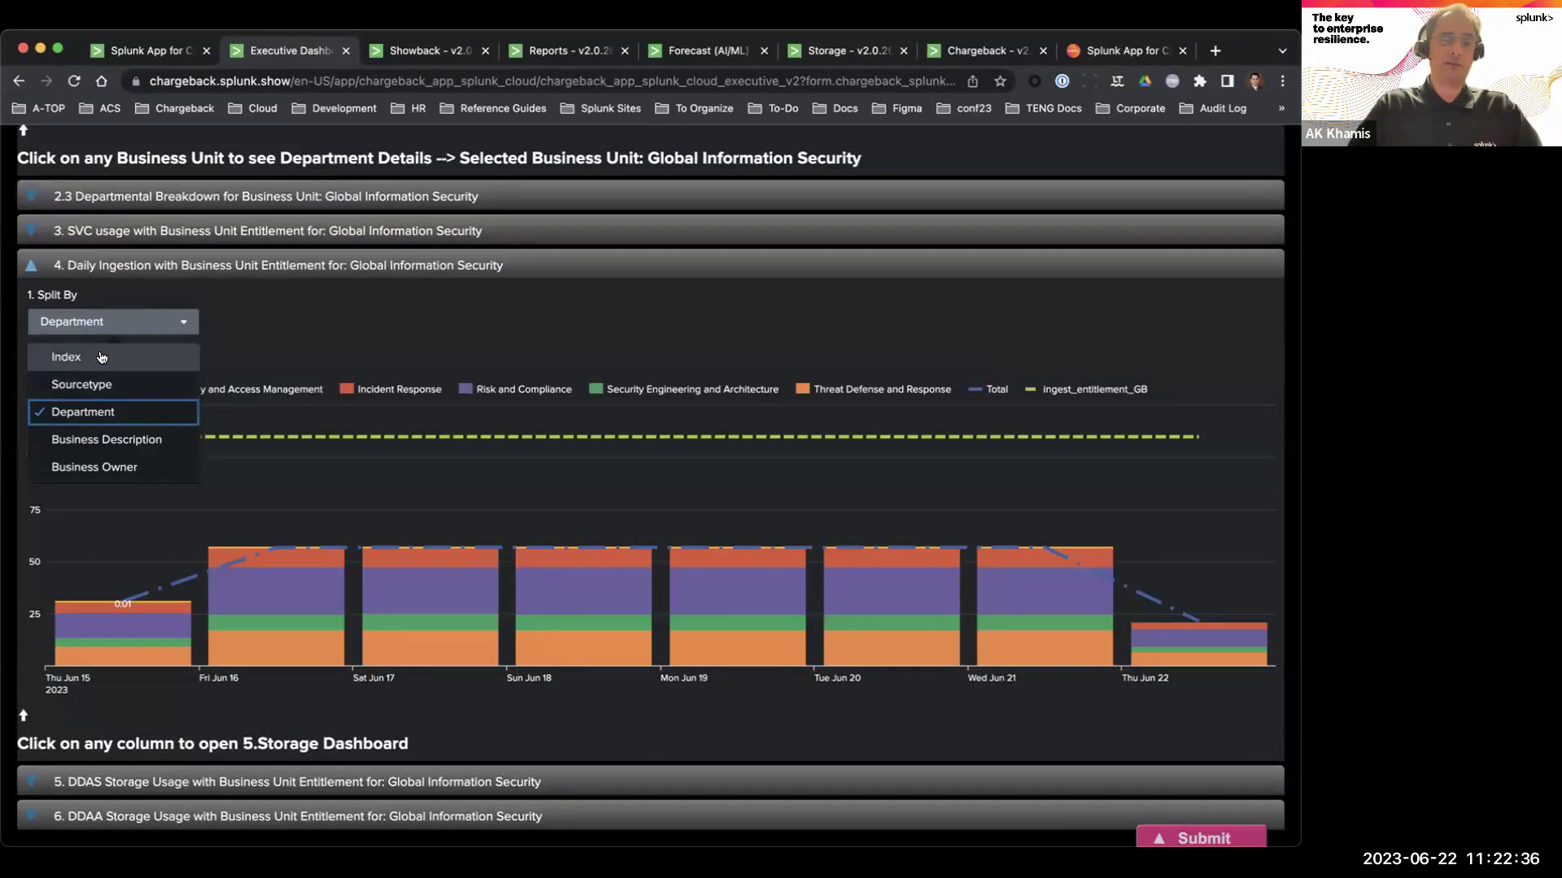
pyautogui.click(317, 308)
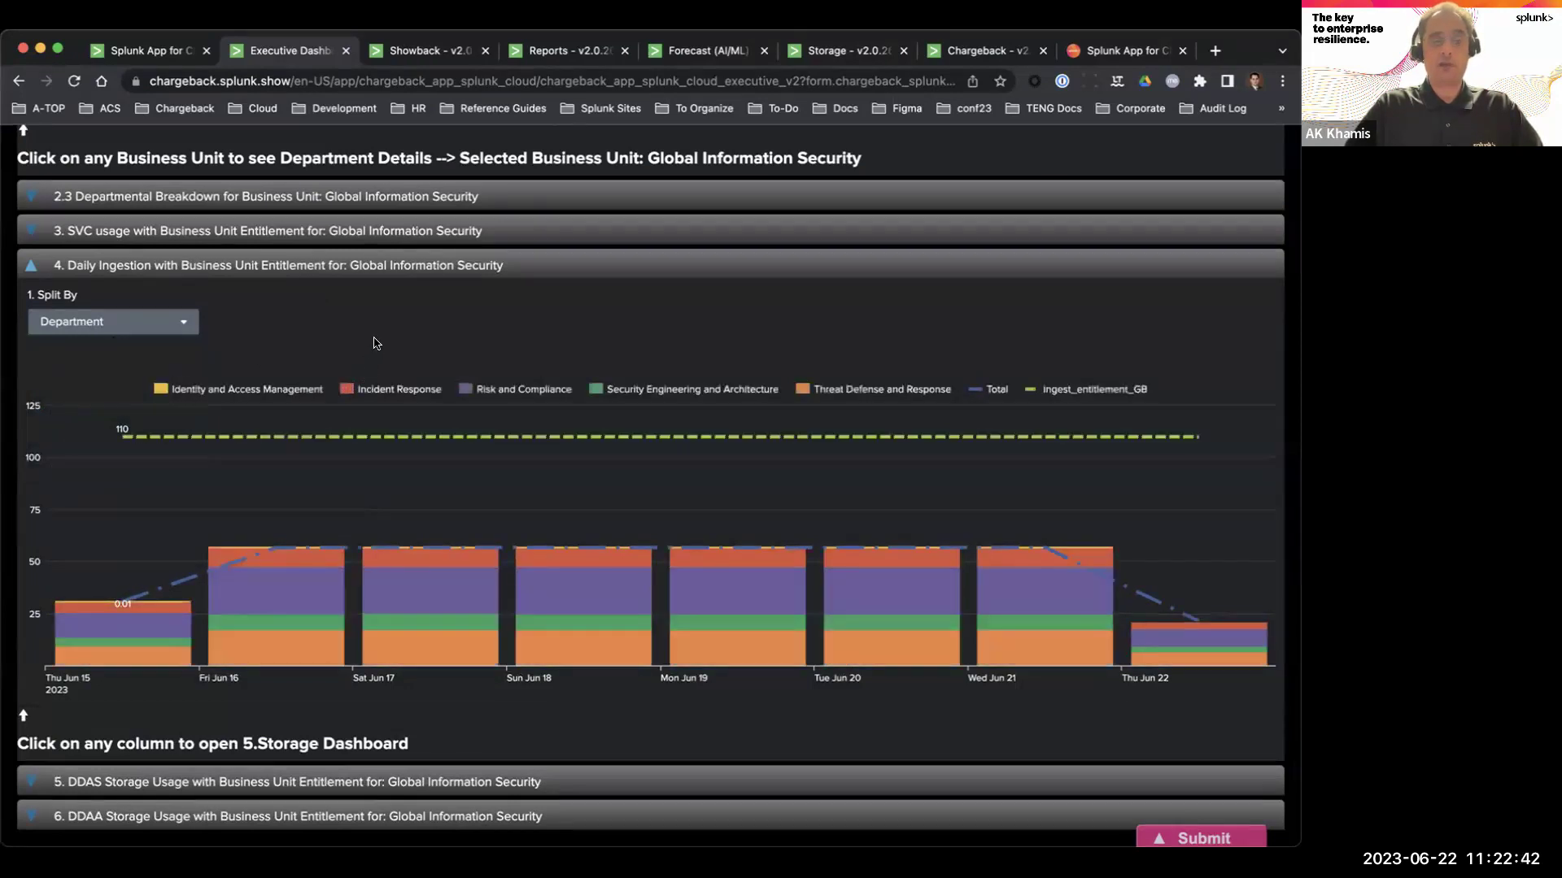
pyautogui.moveTo(447, 493)
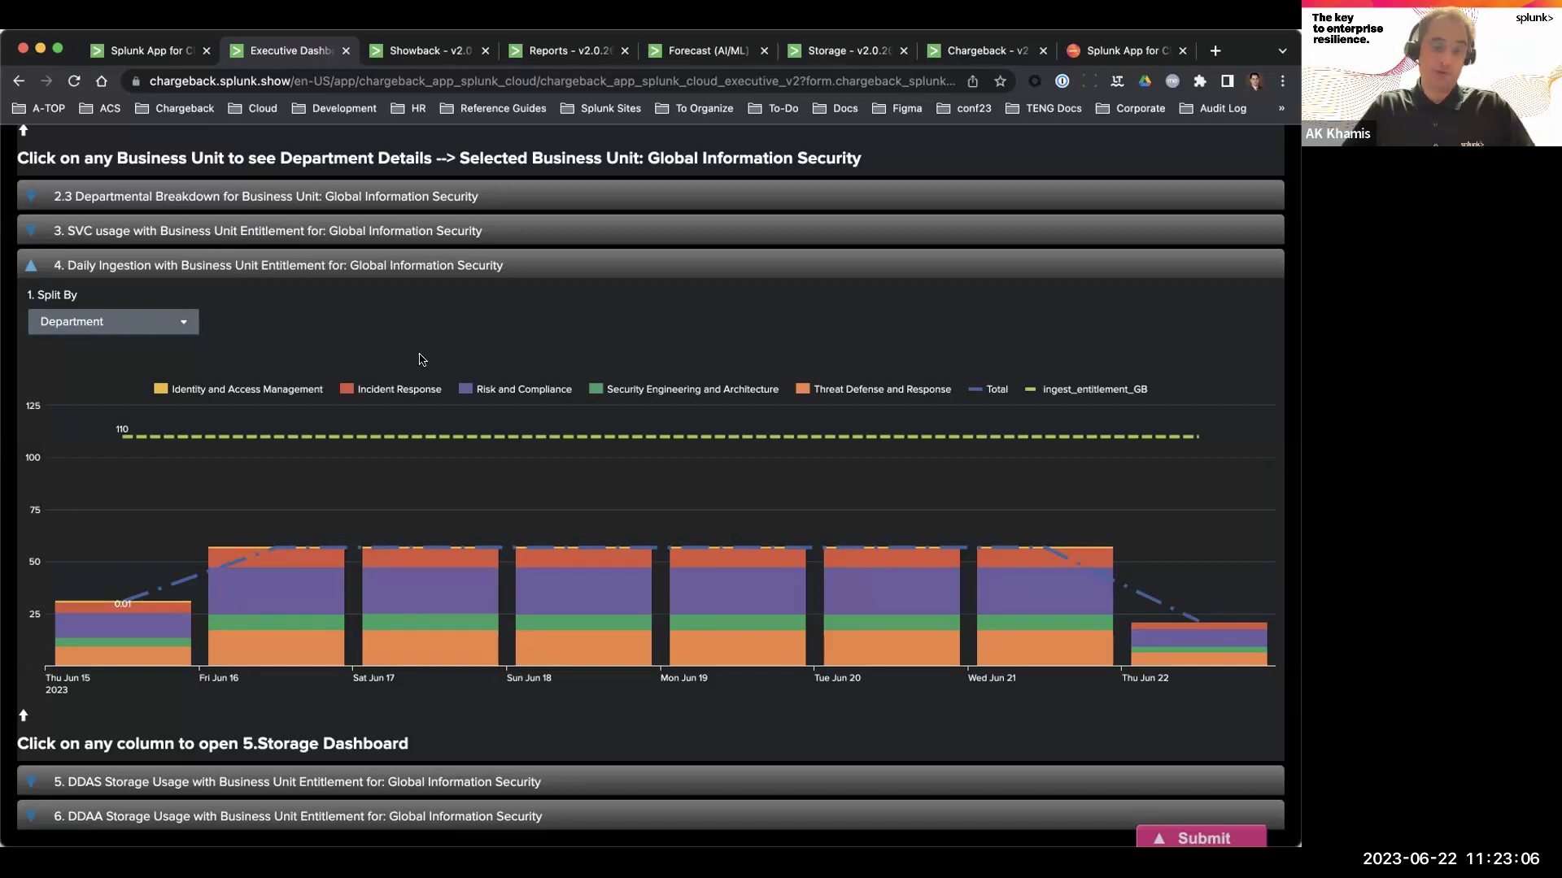
pyautogui.moveTo(469, 429)
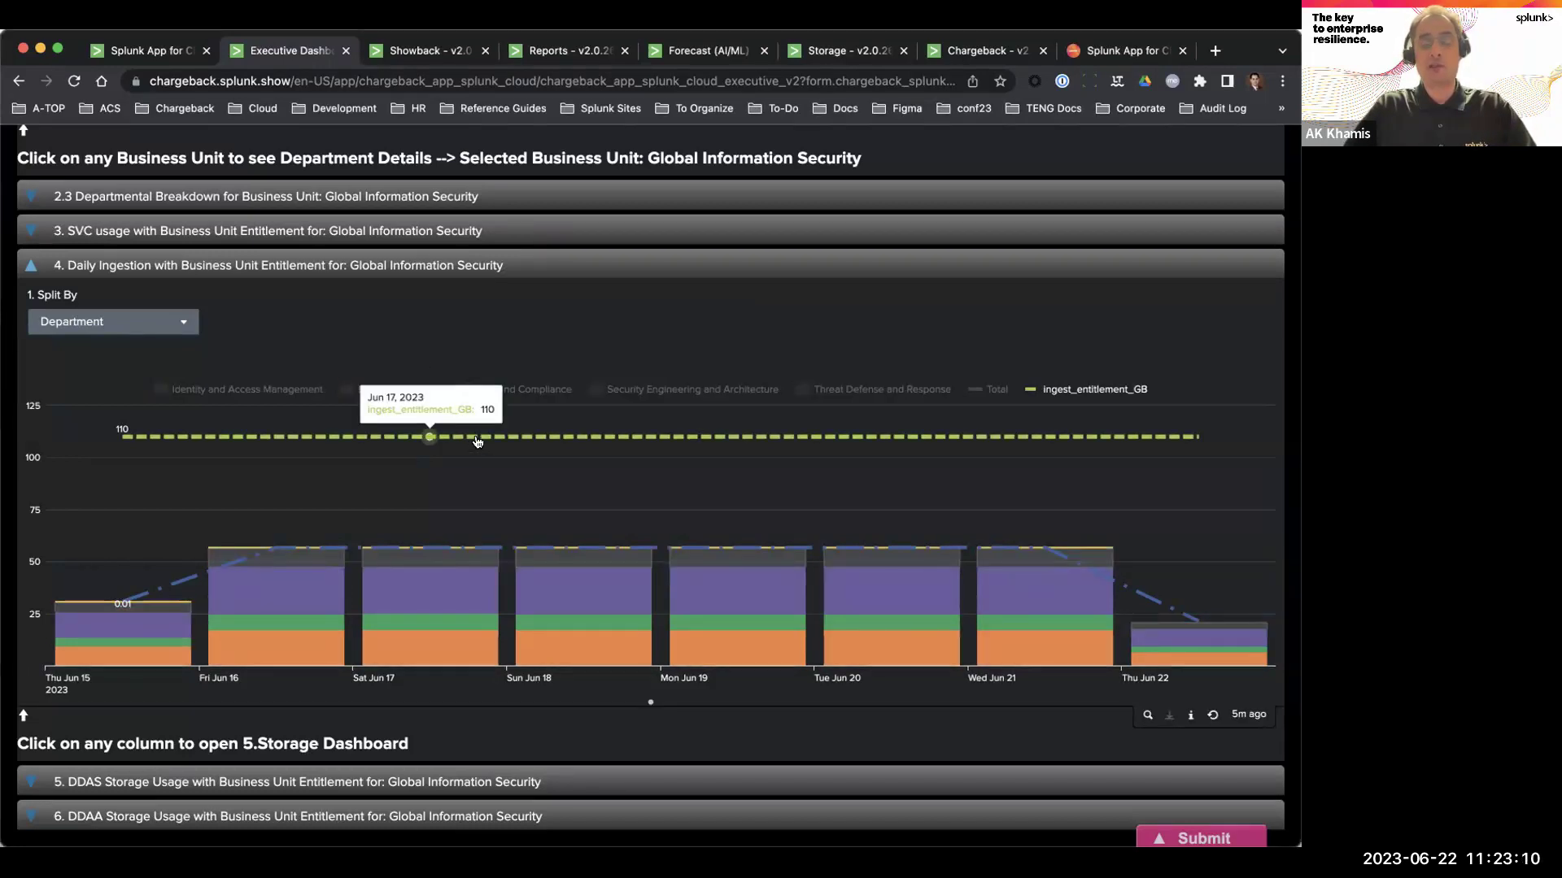
pyautogui.moveTo(579, 551)
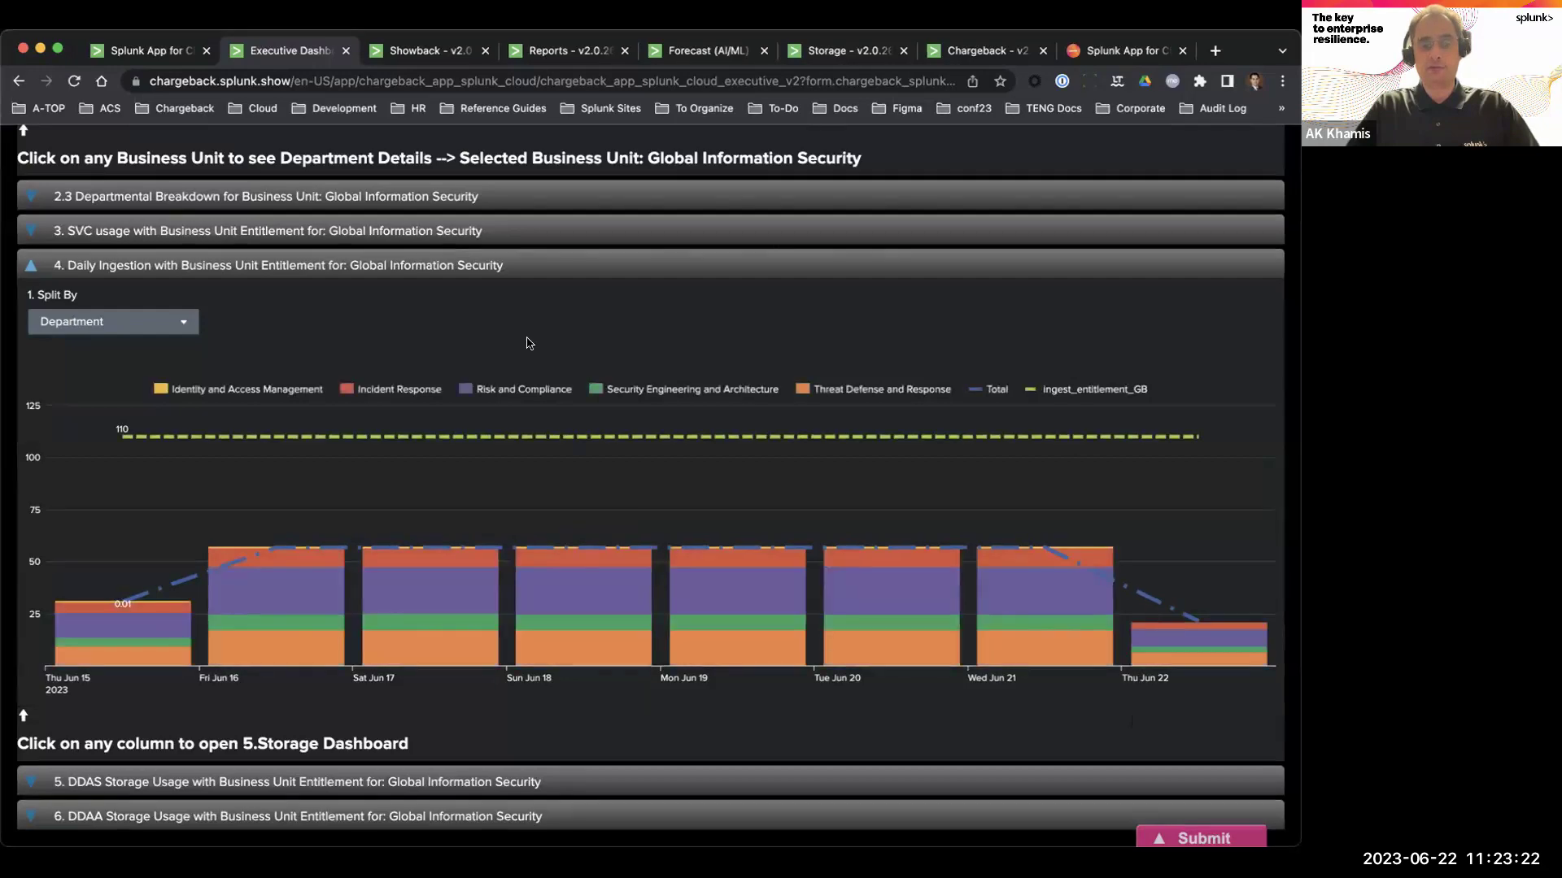
pyautogui.moveTo(598, 597)
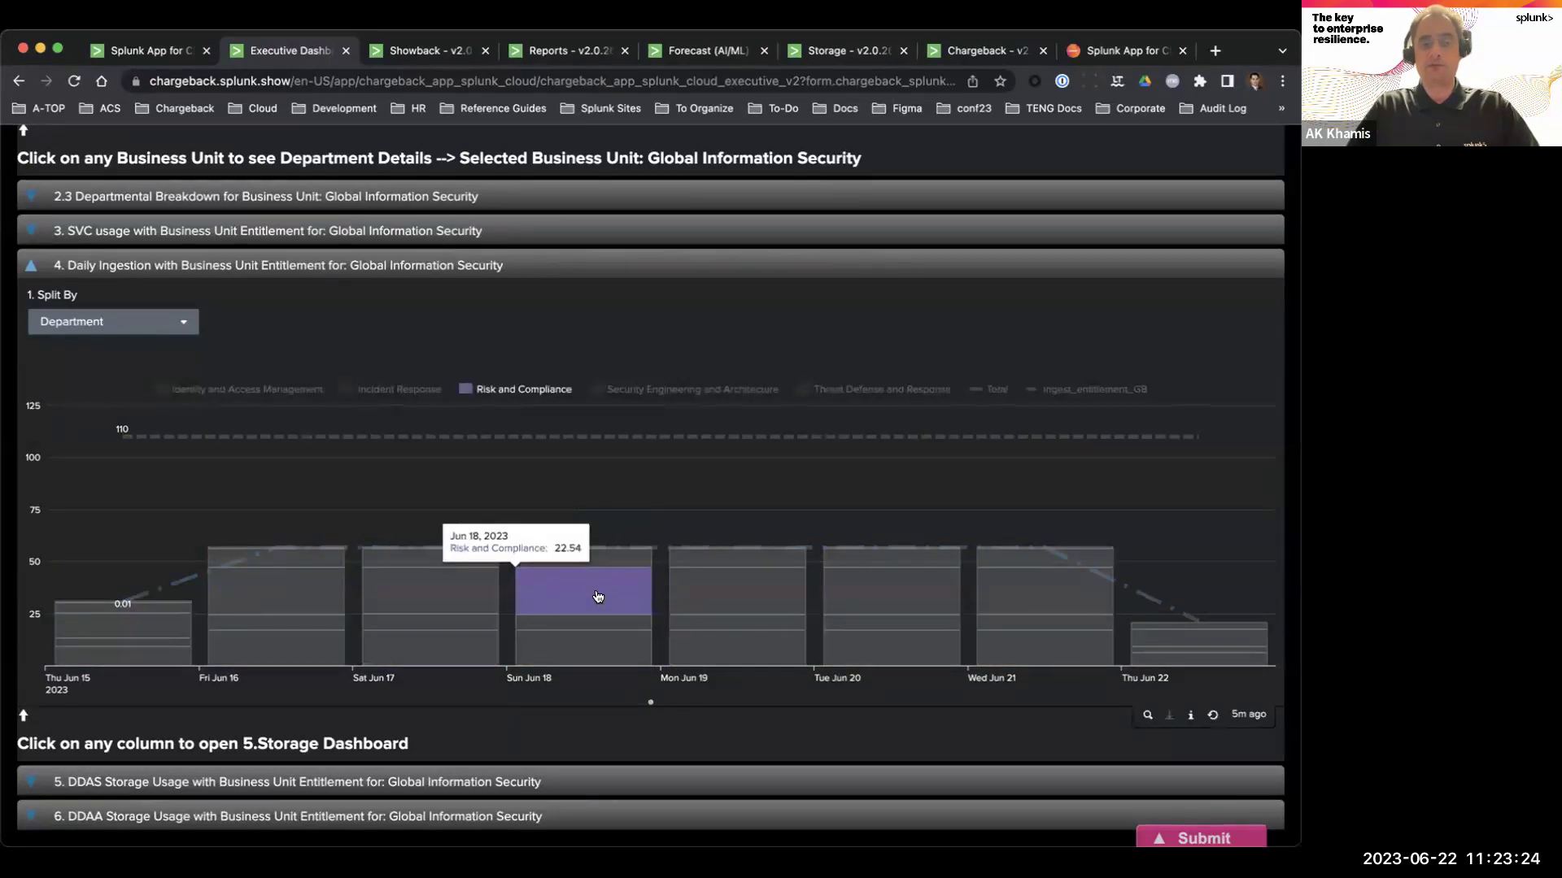
# Expand the DDAS storage usage section and read its chart values.
pyautogui.scroll(3, 531, 268)
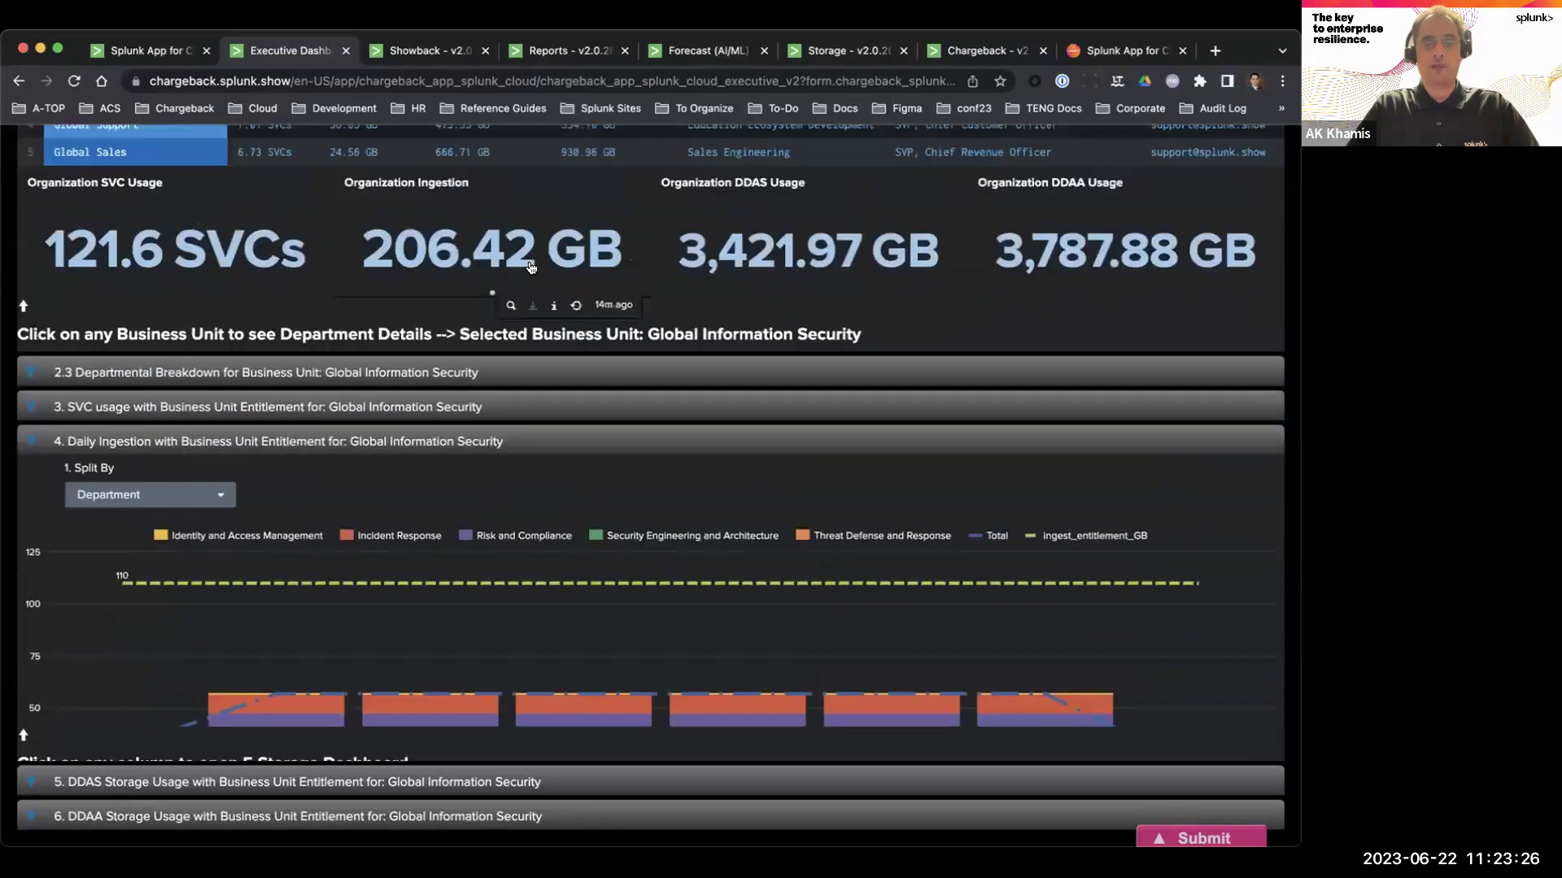
pyautogui.scroll(4, 531, 269)
pyautogui.click(296, 776)
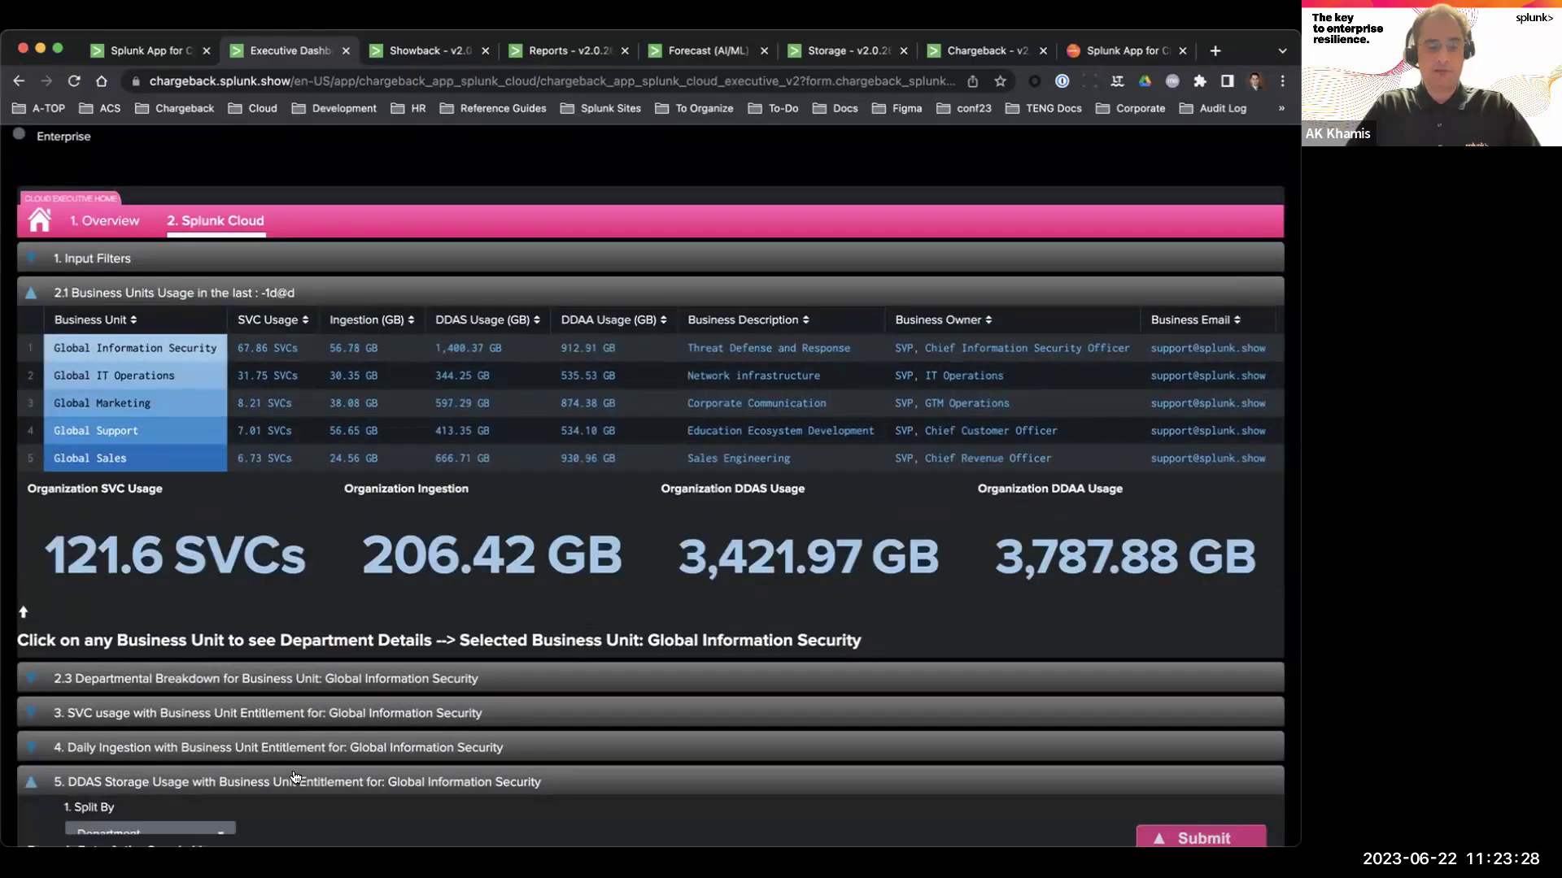
pyautogui.scroll(-8, 296, 777)
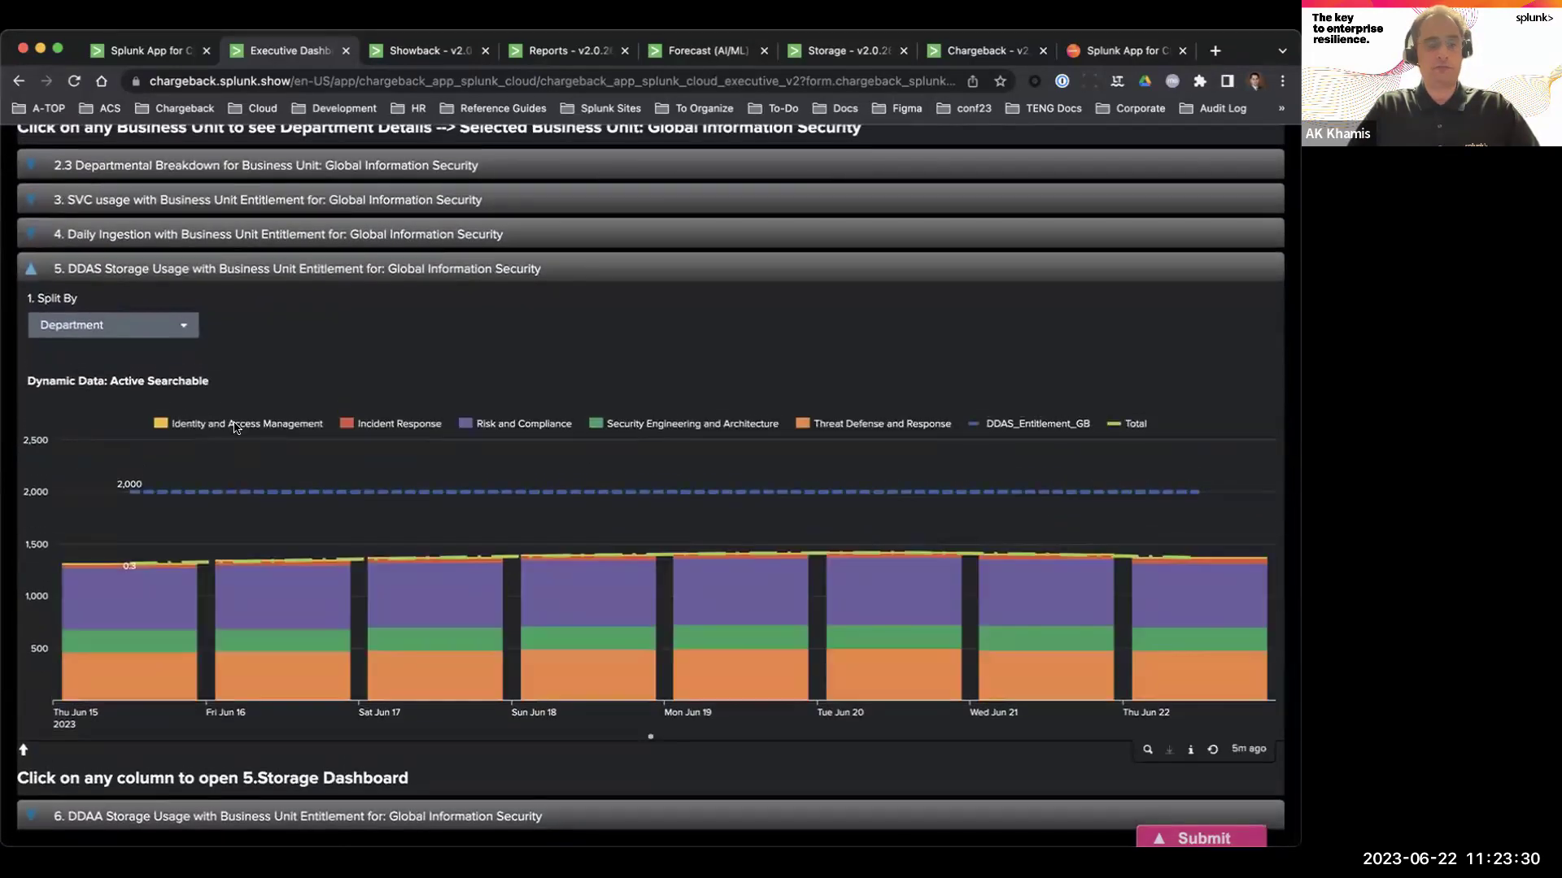
pyautogui.moveTo(272, 483)
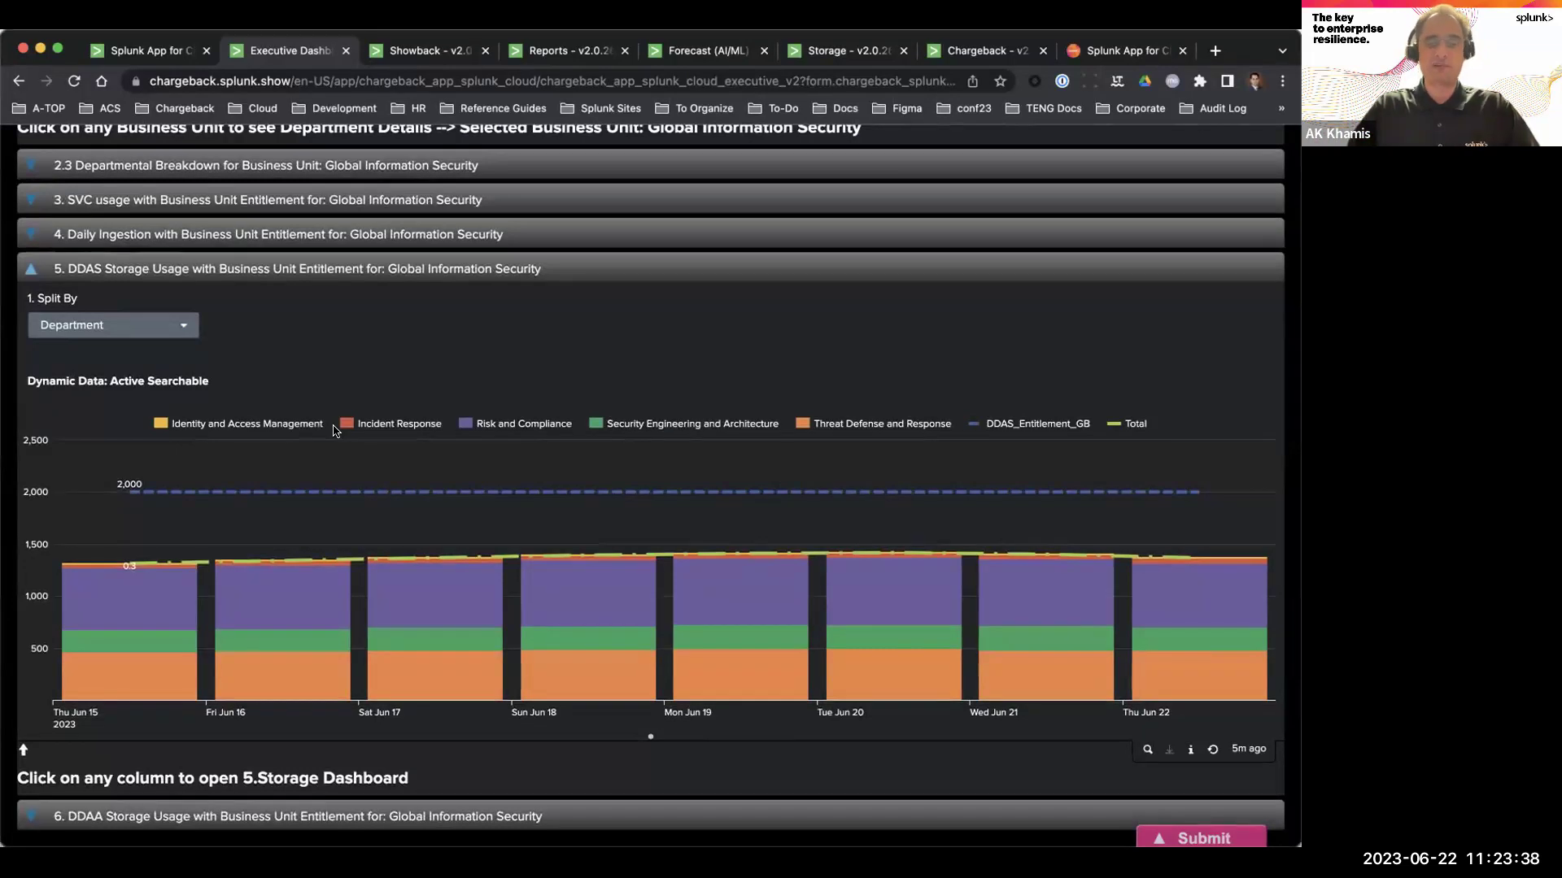
pyautogui.moveTo(399, 490)
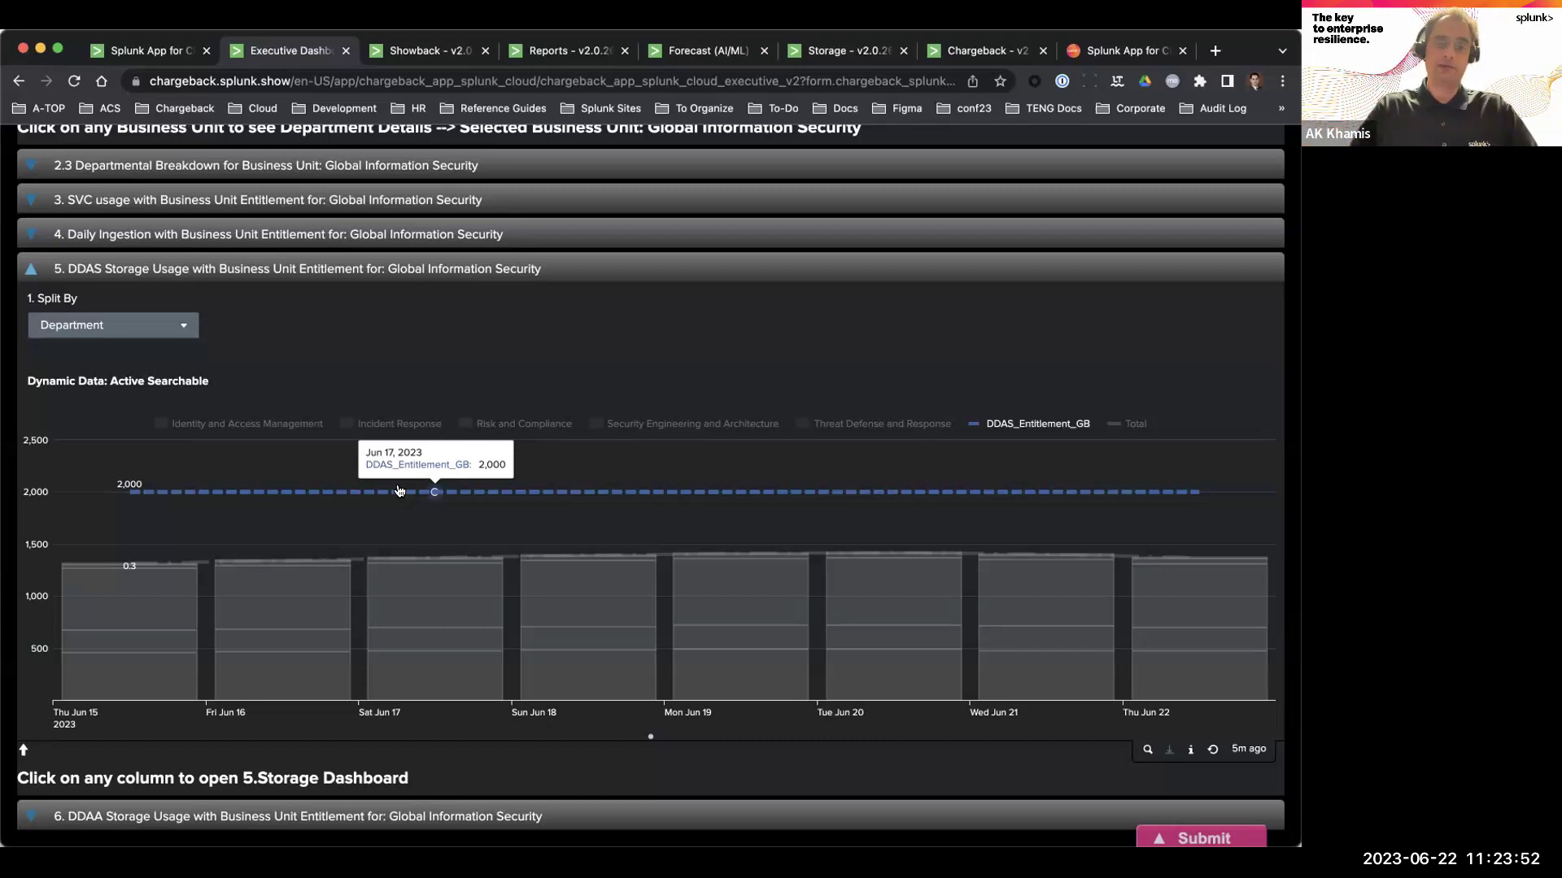
# Expand the DDAA storage usage section.
pyautogui.click(217, 815)
pyautogui.scroll(-3, 232, 716)
pyautogui.scroll(-4, 233, 701)
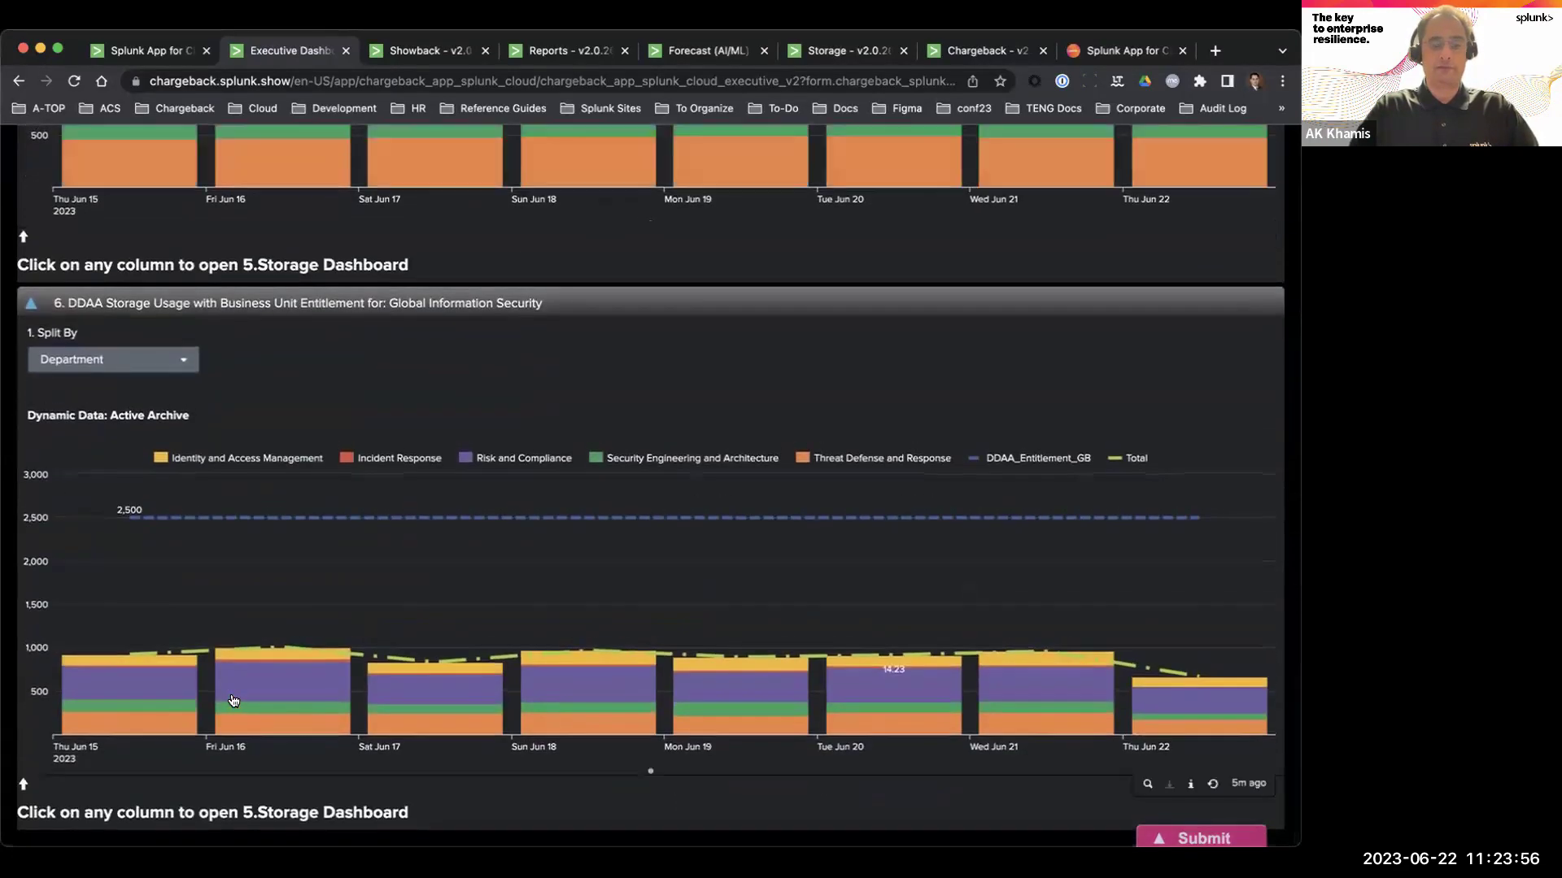
pyautogui.scroll(8, 239, 631)
pyautogui.scroll(3, 240, 631)
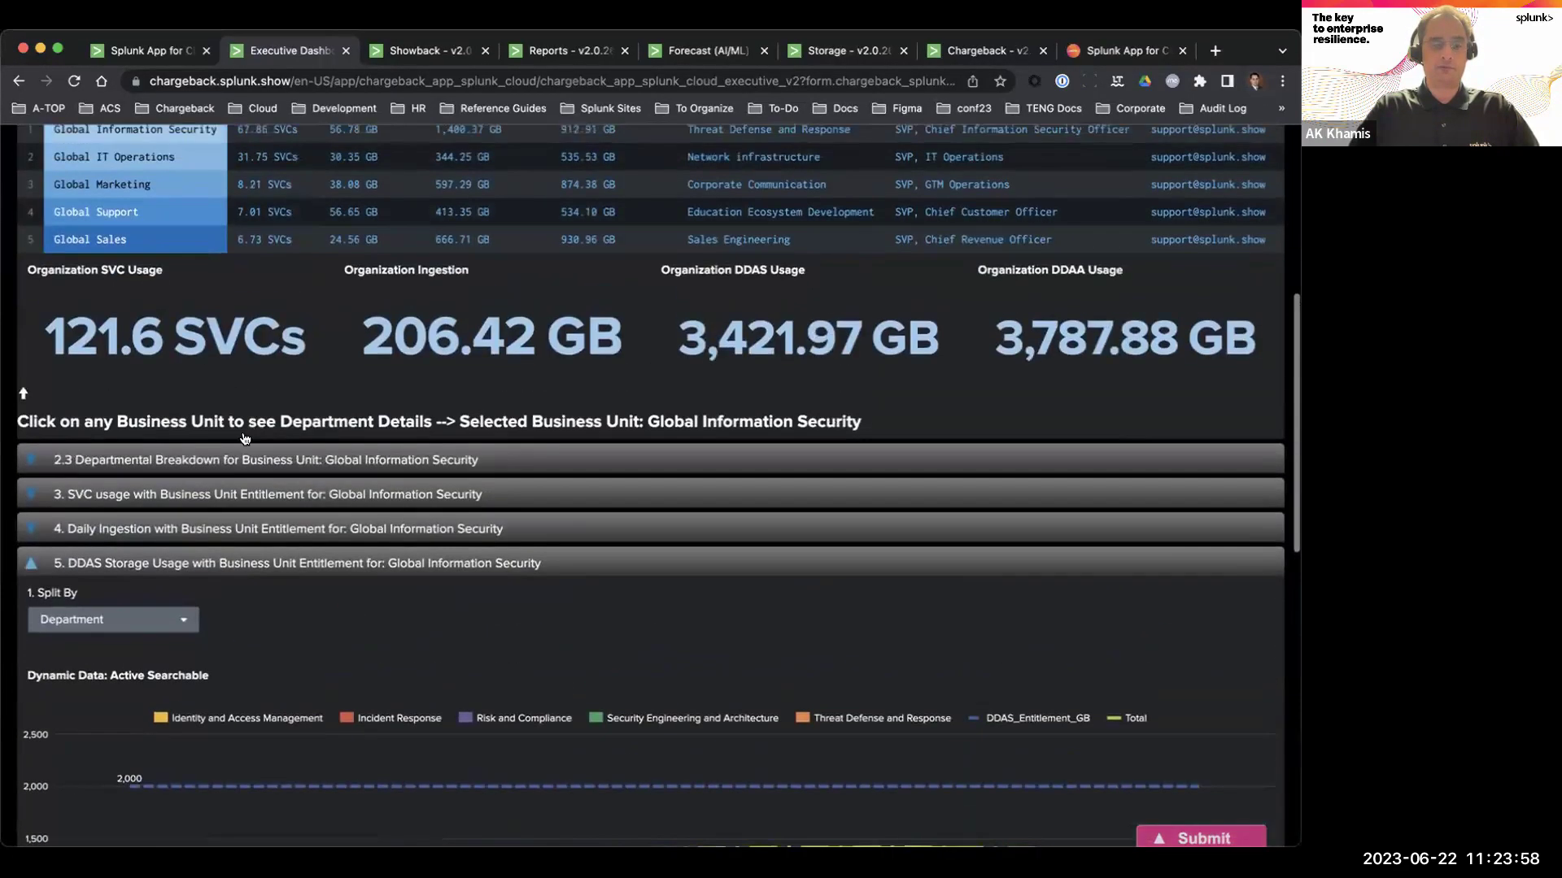
# Expand Global Information Security's departmental breakdown and open Showback for Security Engineering and Architecture.
pyautogui.click(238, 461)
pyautogui.scroll(-2, 238, 464)
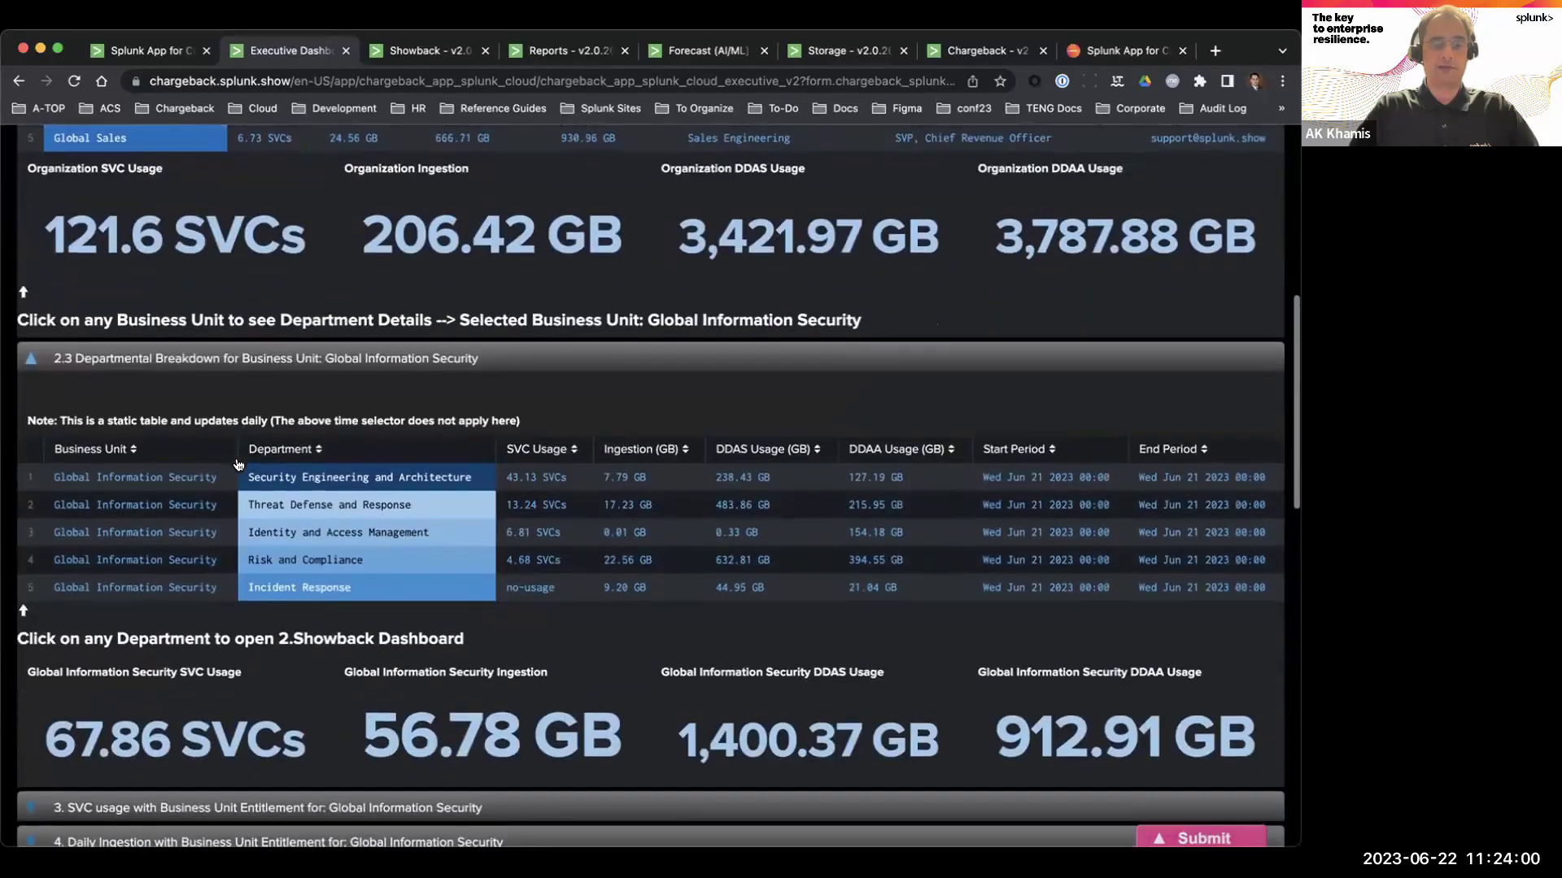
pyautogui.click(322, 483)
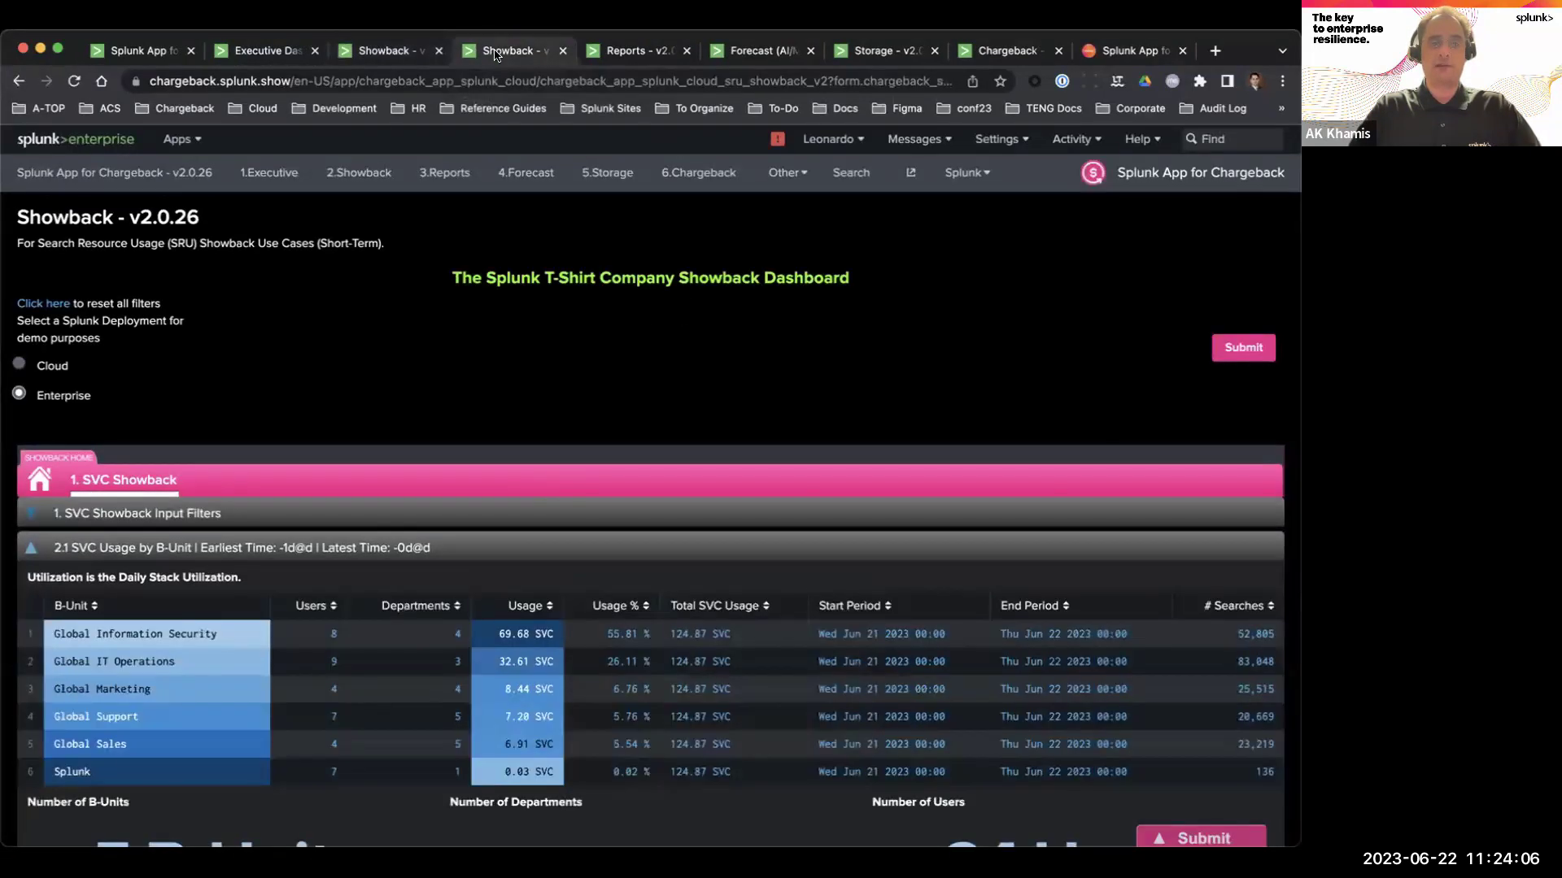
# Review the B-Unit table totals: 5 B-Units, 22 Departments, 24 Users, Global Information Security leading at 69.68 SVC.
pyautogui.scroll(-3, 443, 217)
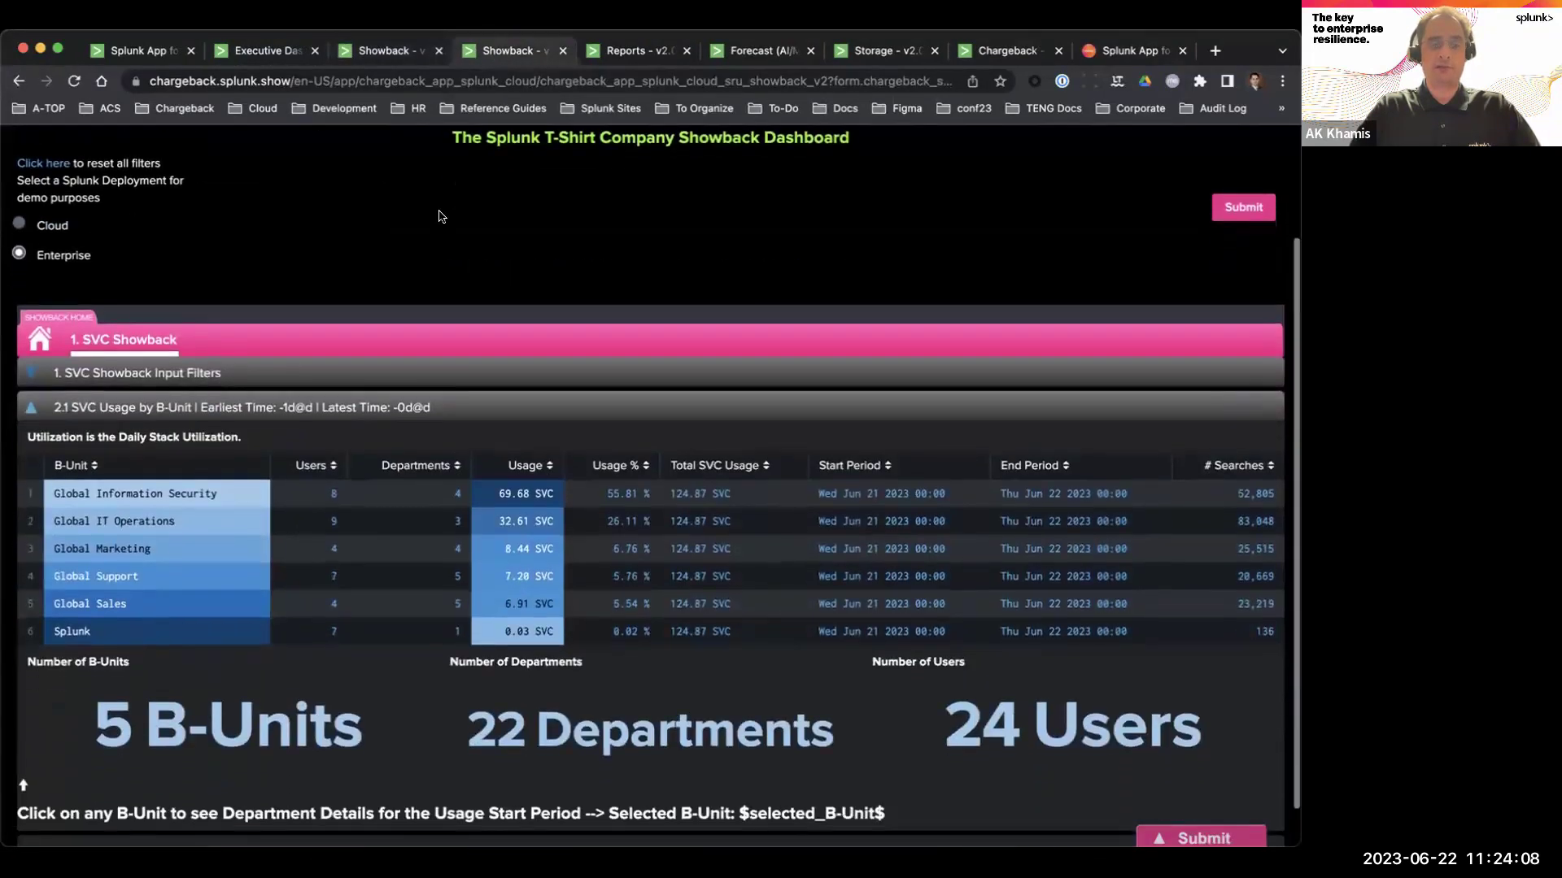
pyautogui.scroll(3, 363, 372)
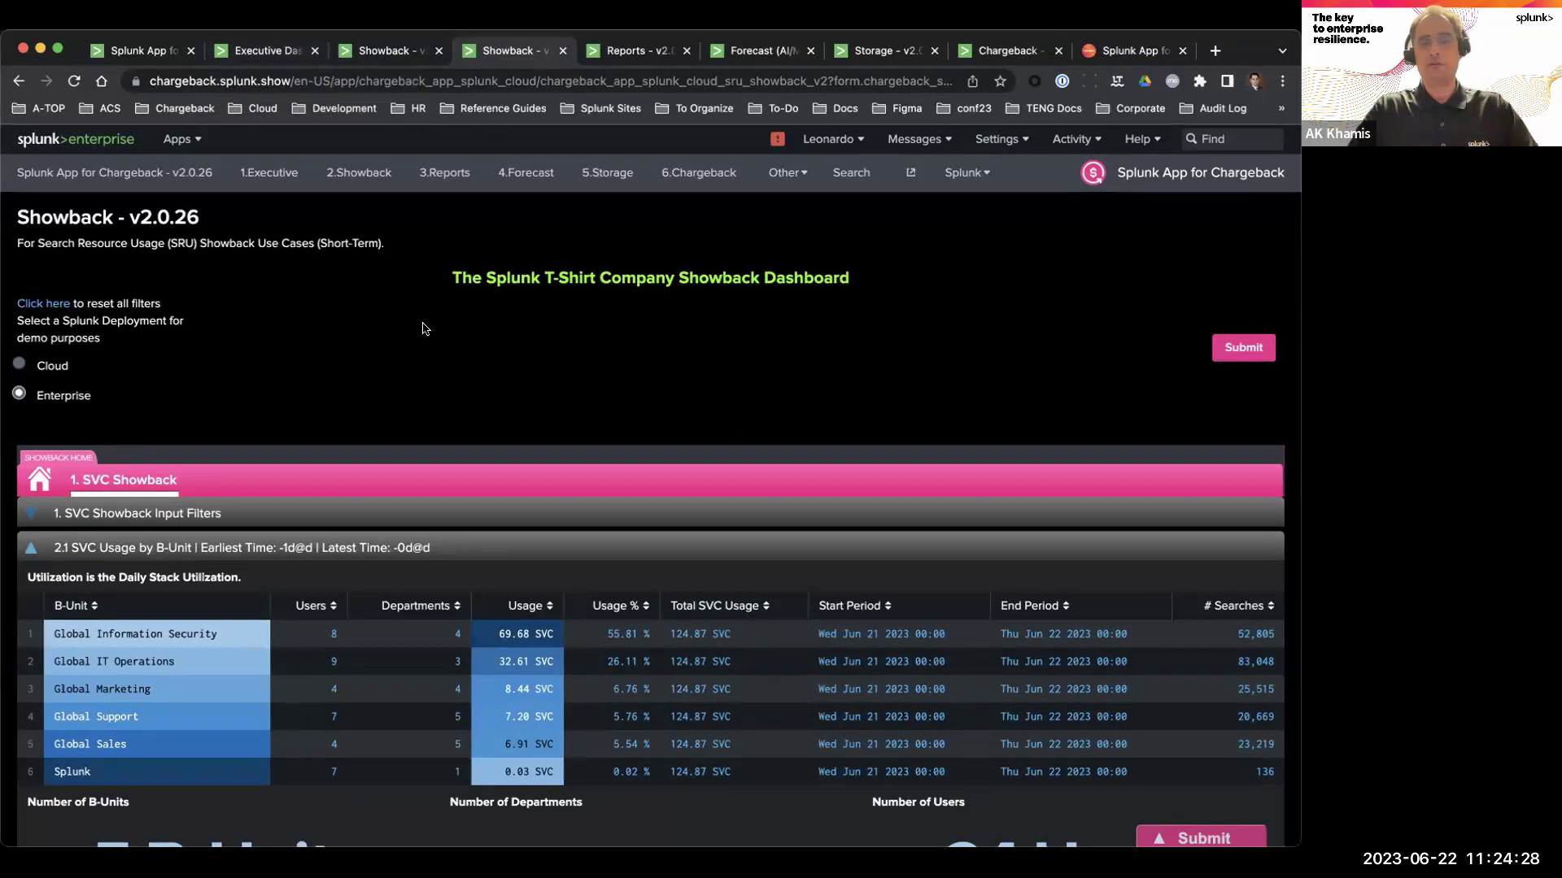
pyautogui.scroll(-3, 404, 383)
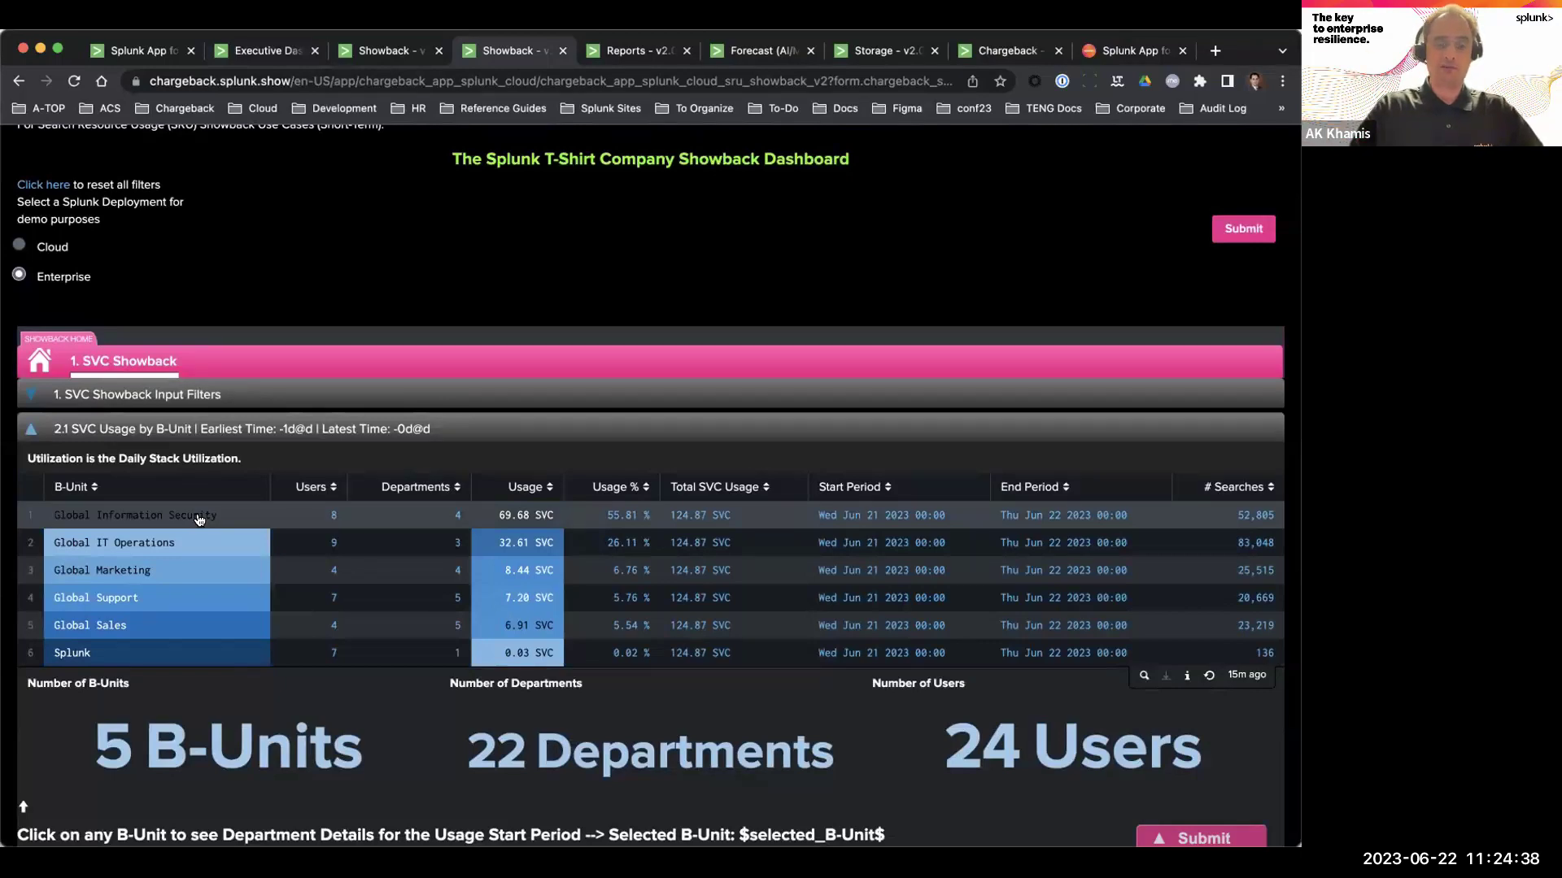
# Select Global Information Security, then Security Engineering and Architecture, listing users led by the service account at 40.54 SVC.
pyautogui.click(199, 519)
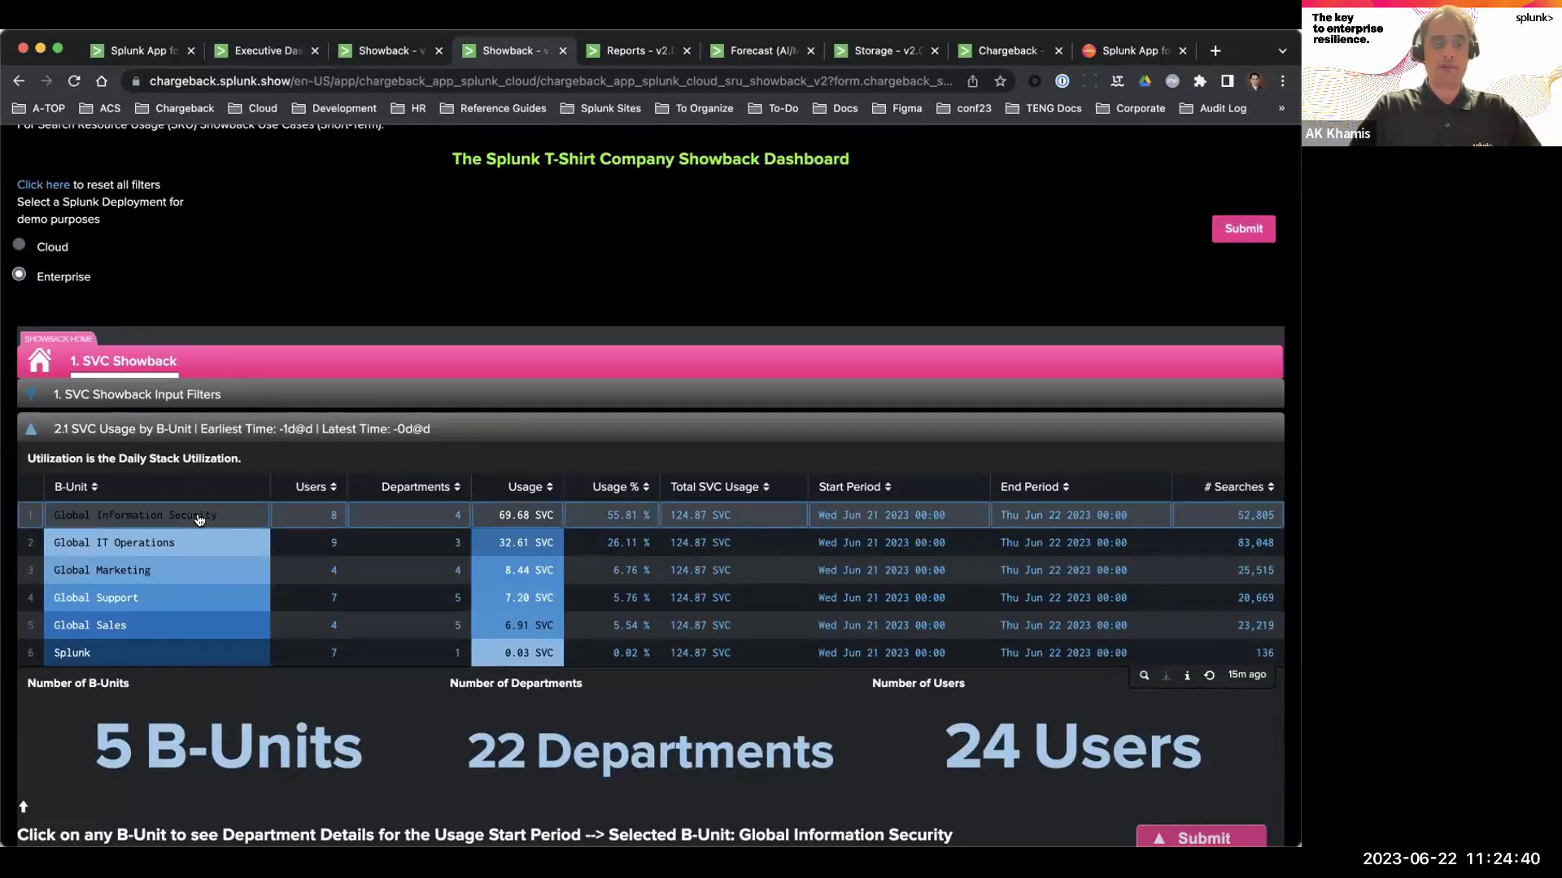
pyautogui.scroll(-5, 199, 519)
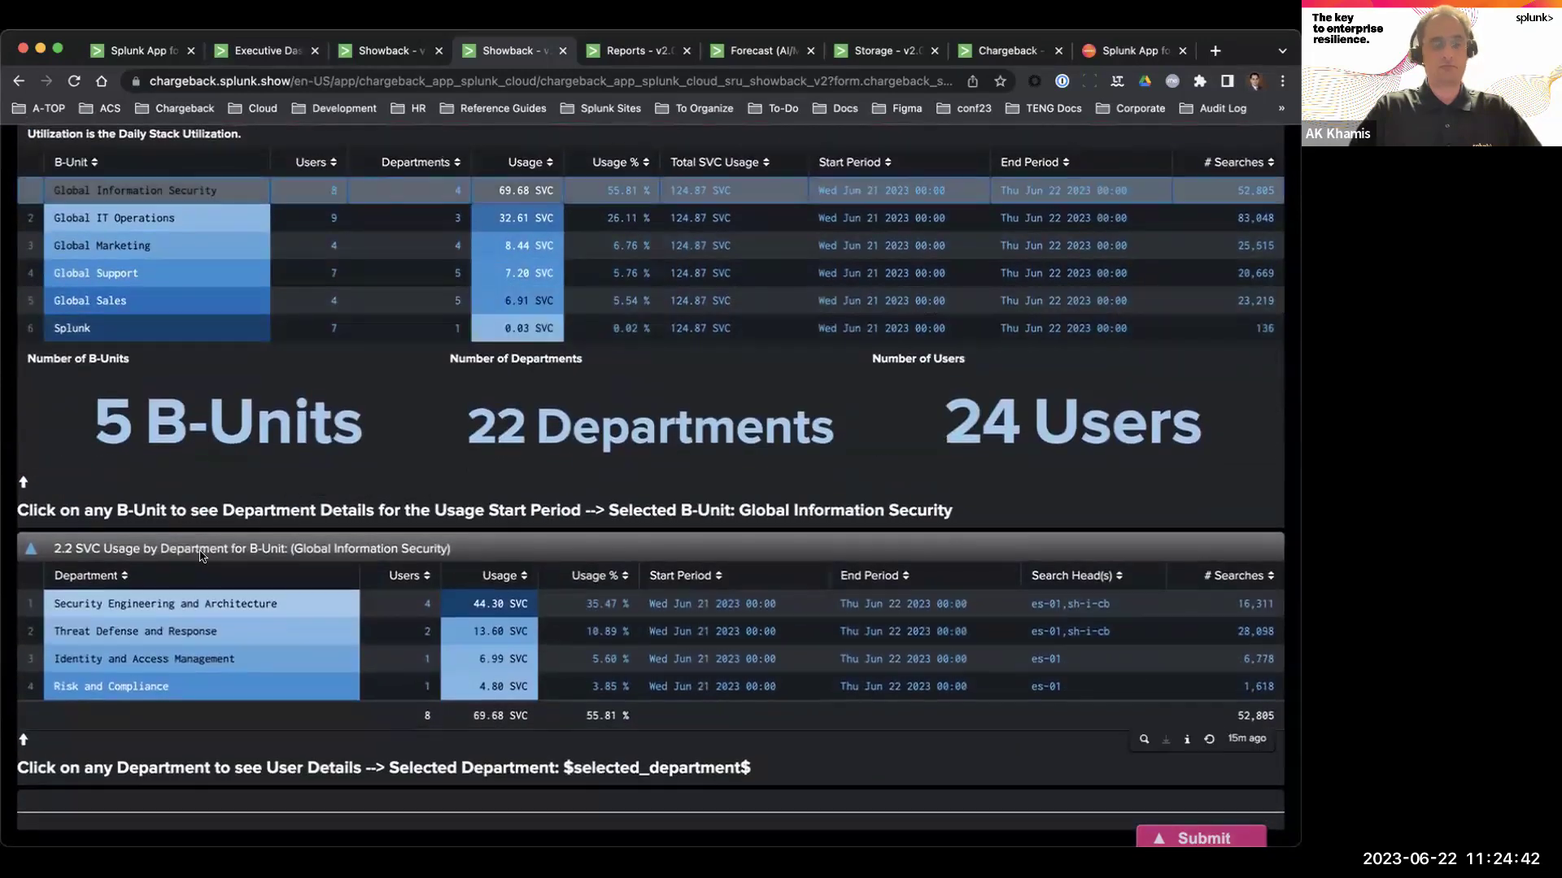
pyautogui.click(180, 612)
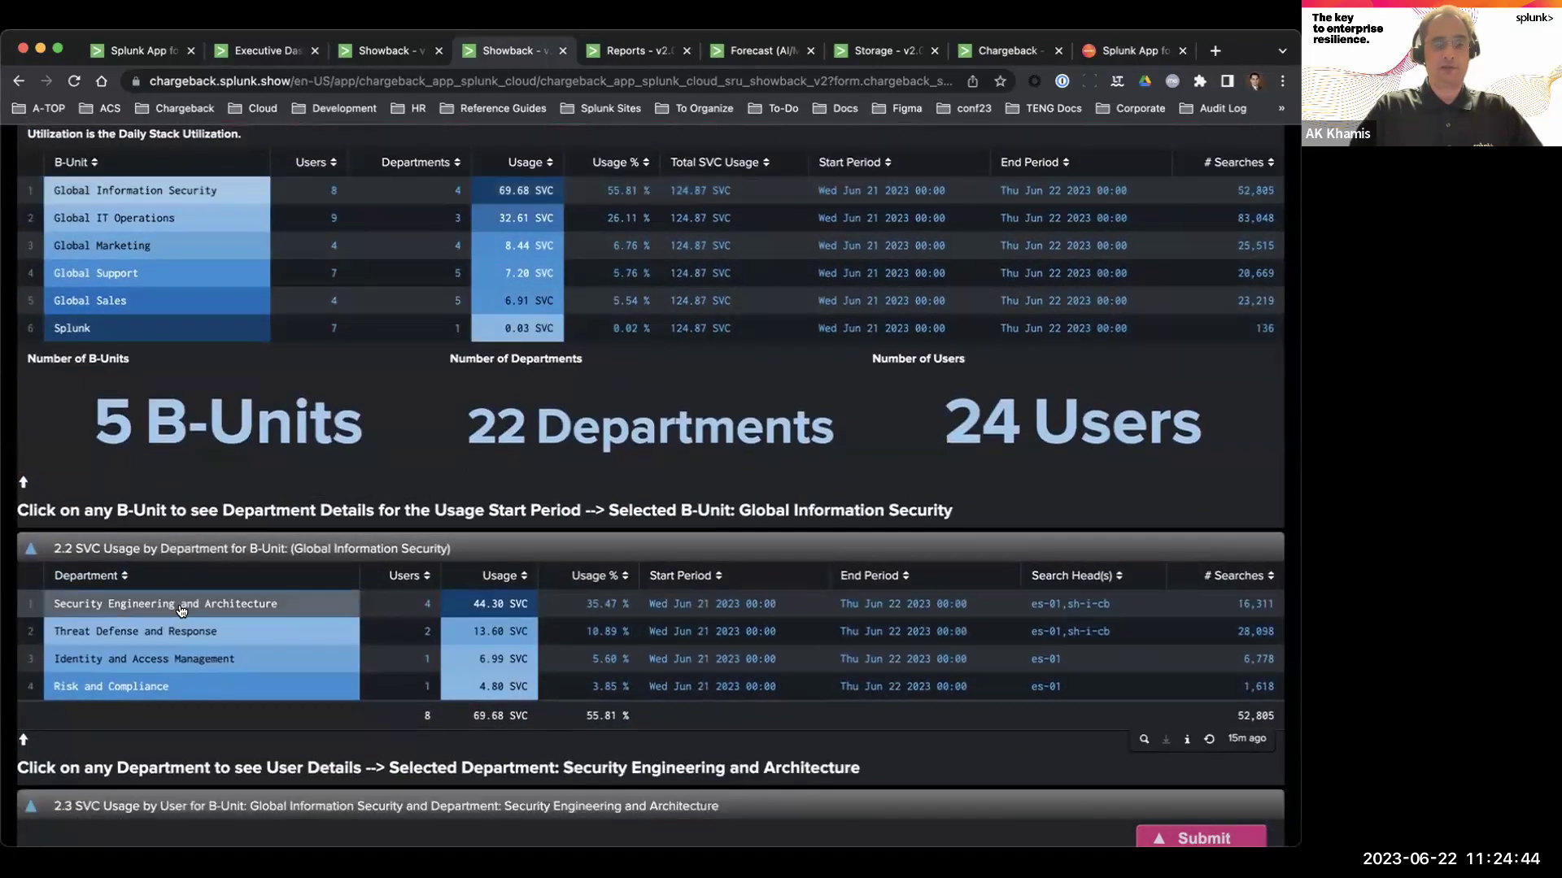
pyautogui.scroll(-2, 199, 569)
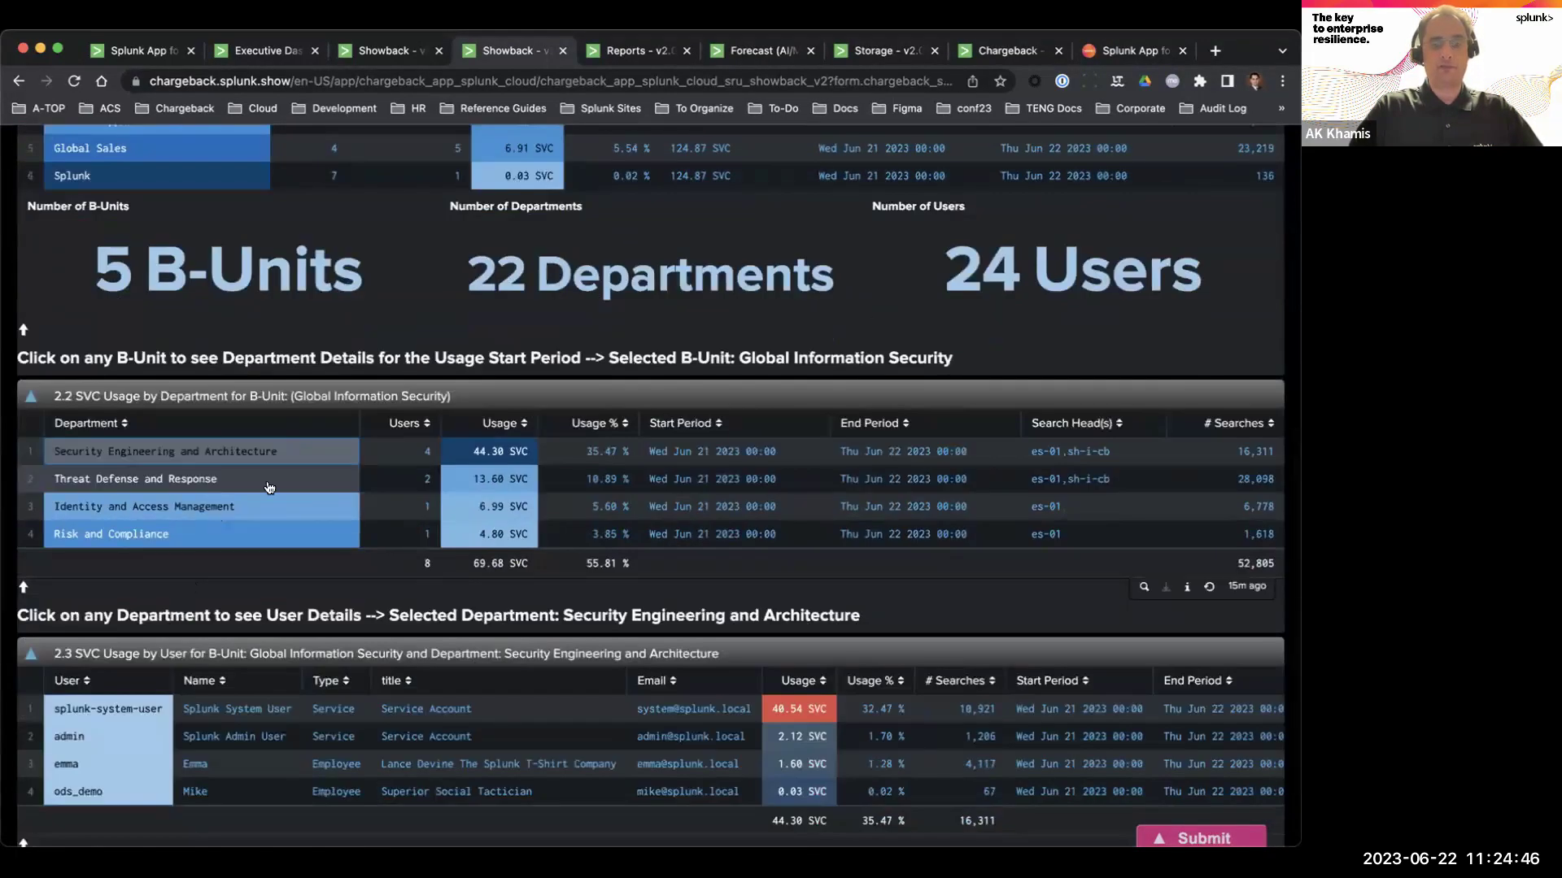
pyautogui.scroll(-2, 260, 460)
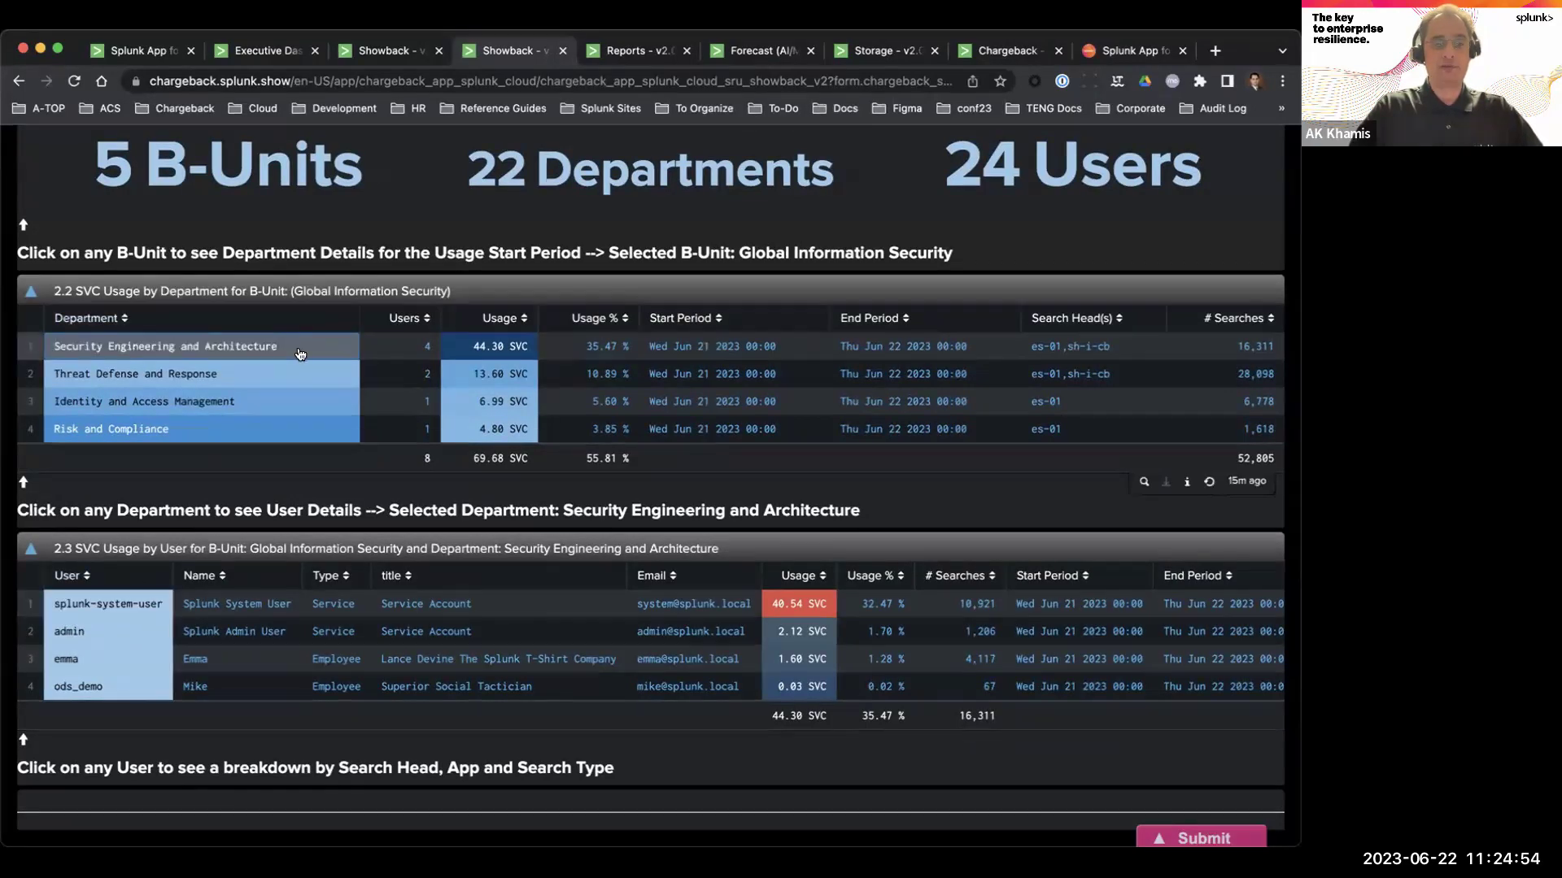
pyautogui.scroll(4, 300, 366)
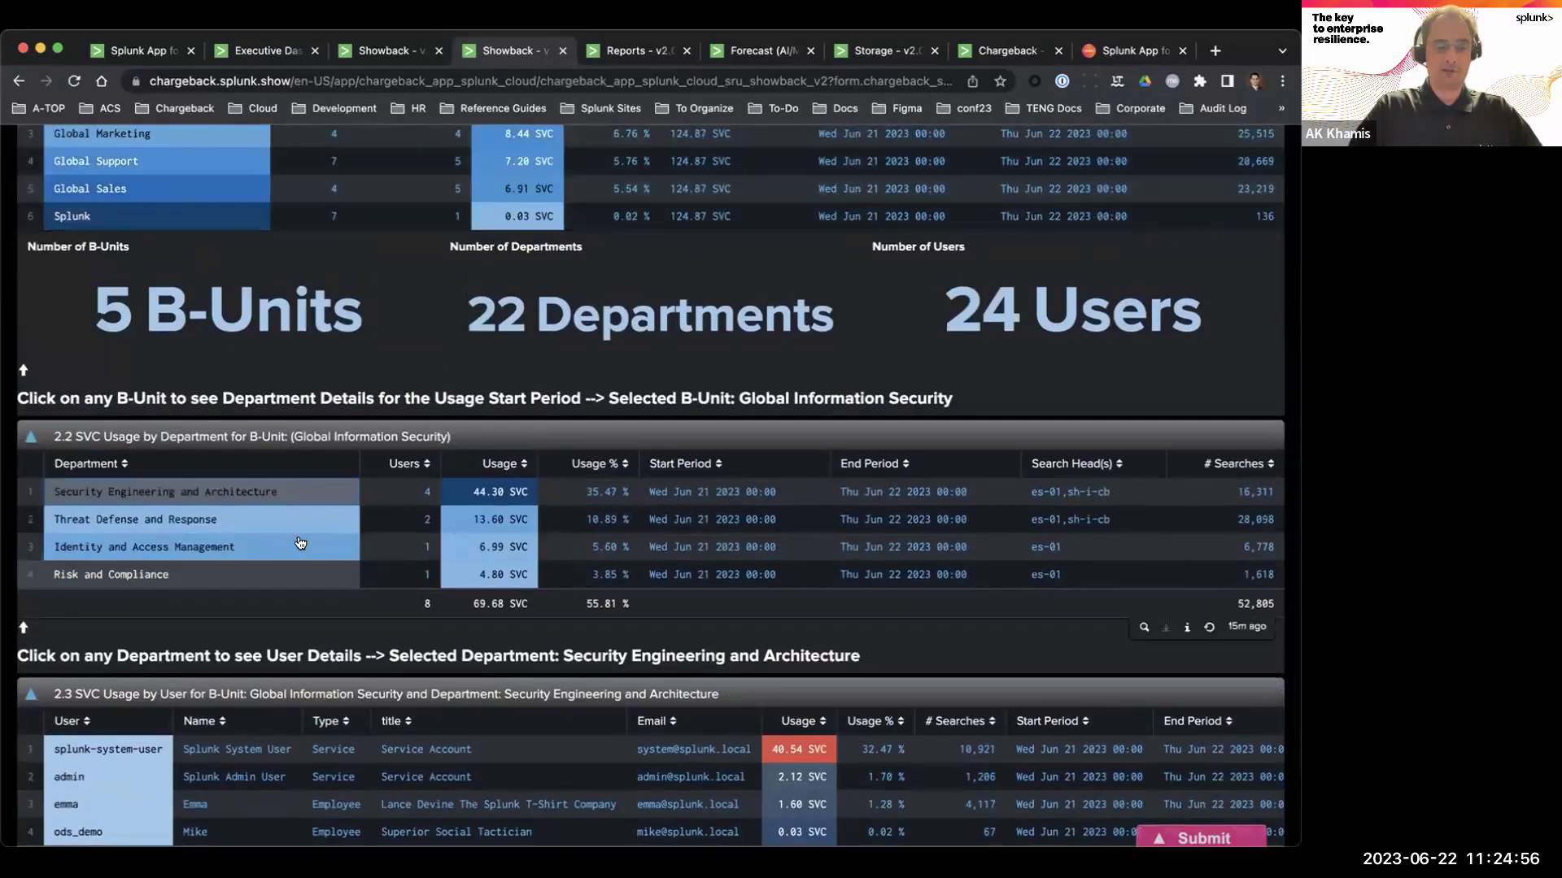
pyautogui.scroll(-2, 300, 544)
pyautogui.scroll(-2, 300, 543)
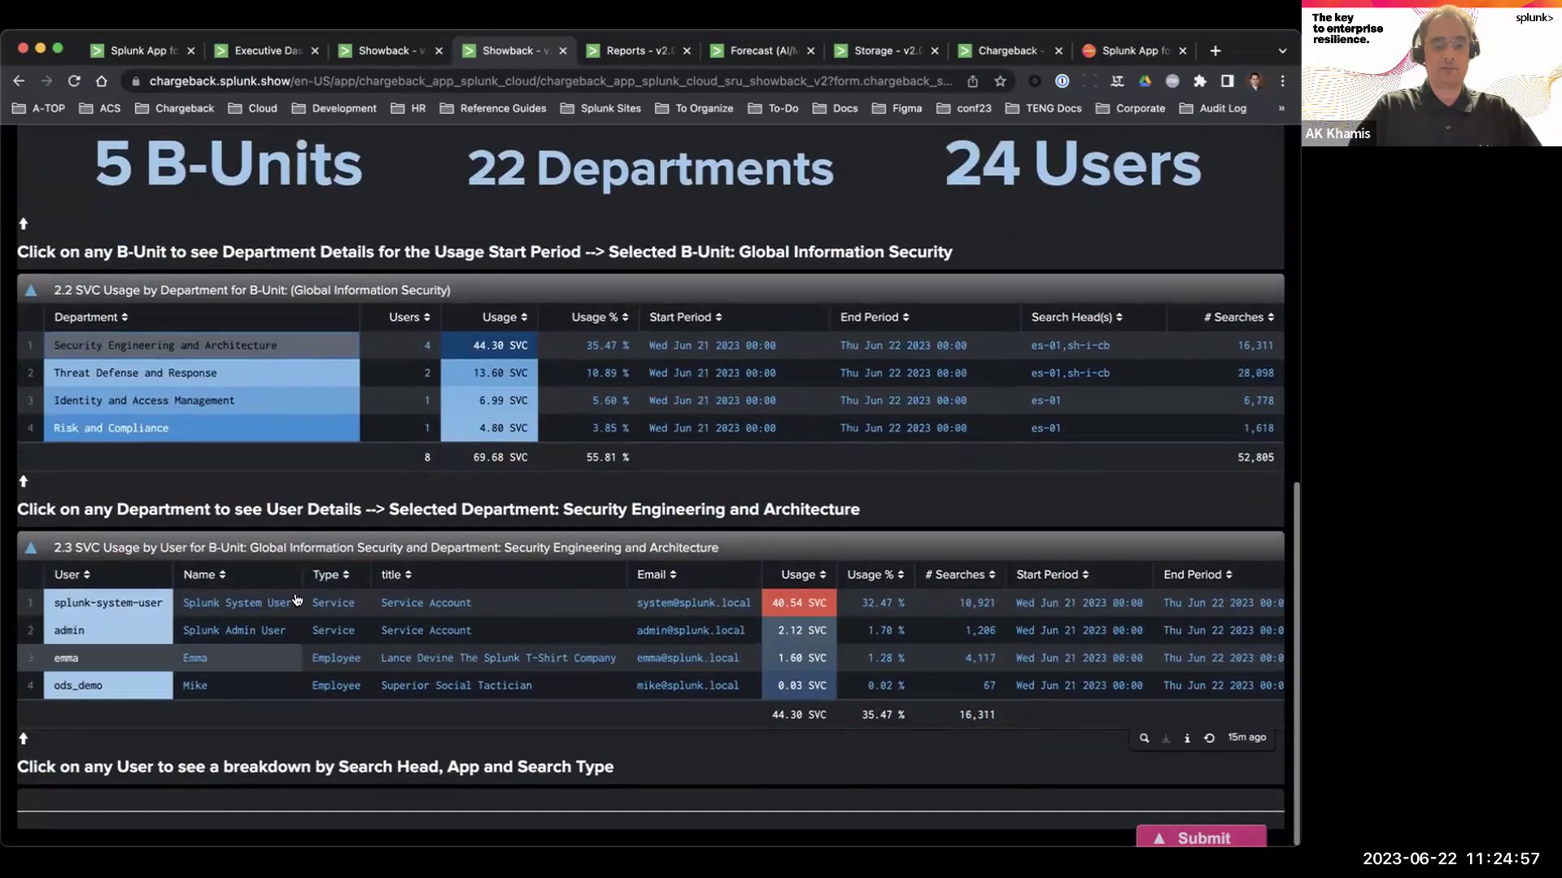
pyautogui.click(130, 606)
pyautogui.scroll(-8, 130, 606)
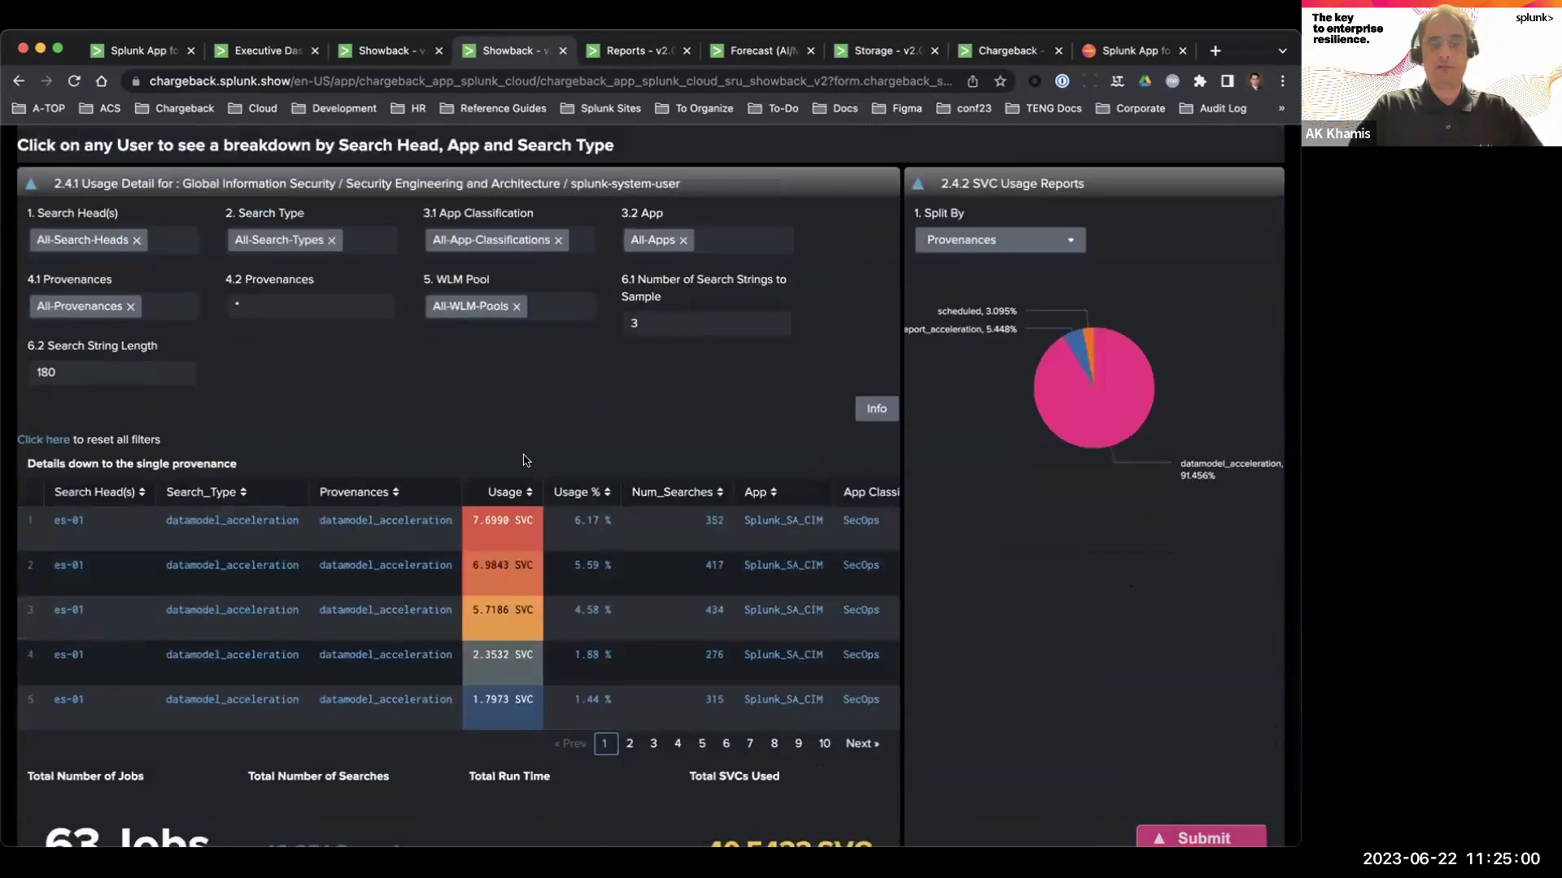
pyautogui.hscroll(10, 732, 563)
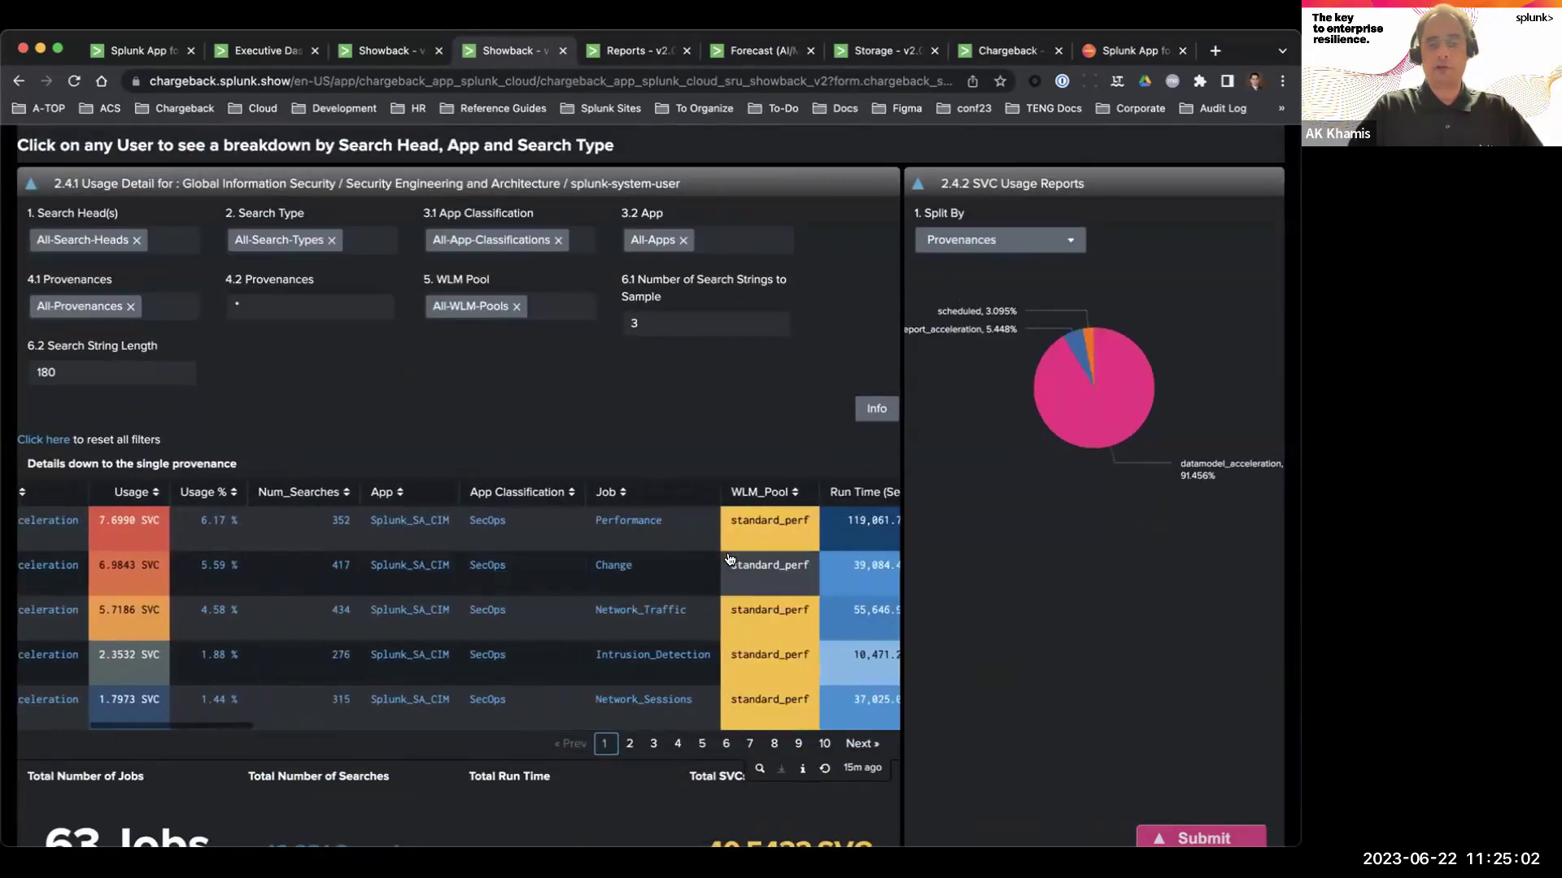
pyautogui.hscroll(10, 730, 560)
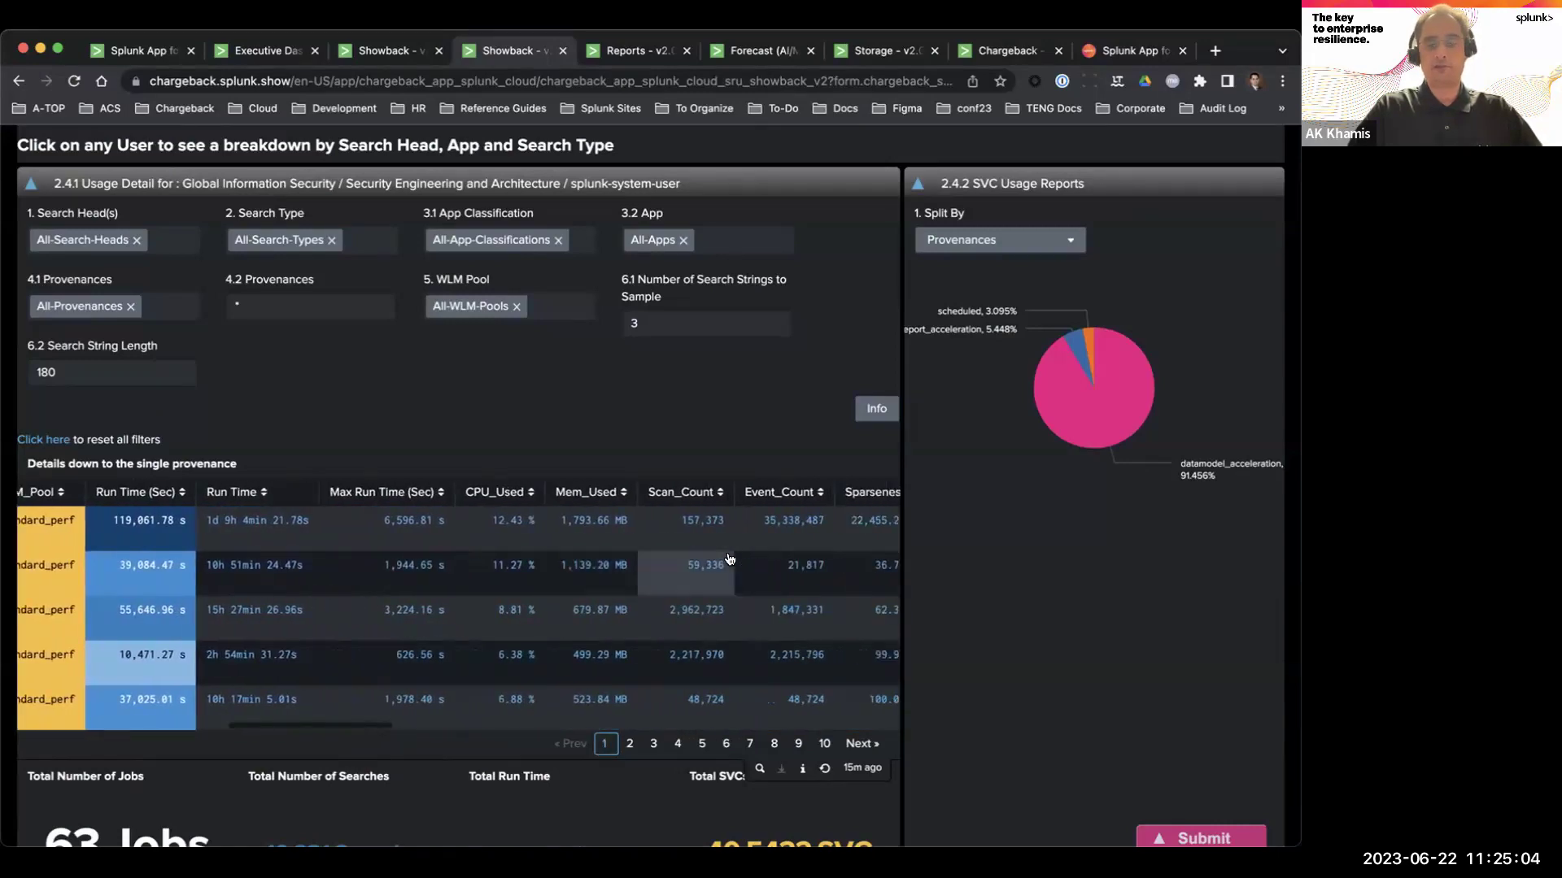
pyautogui.scroll(3, 732, 411)
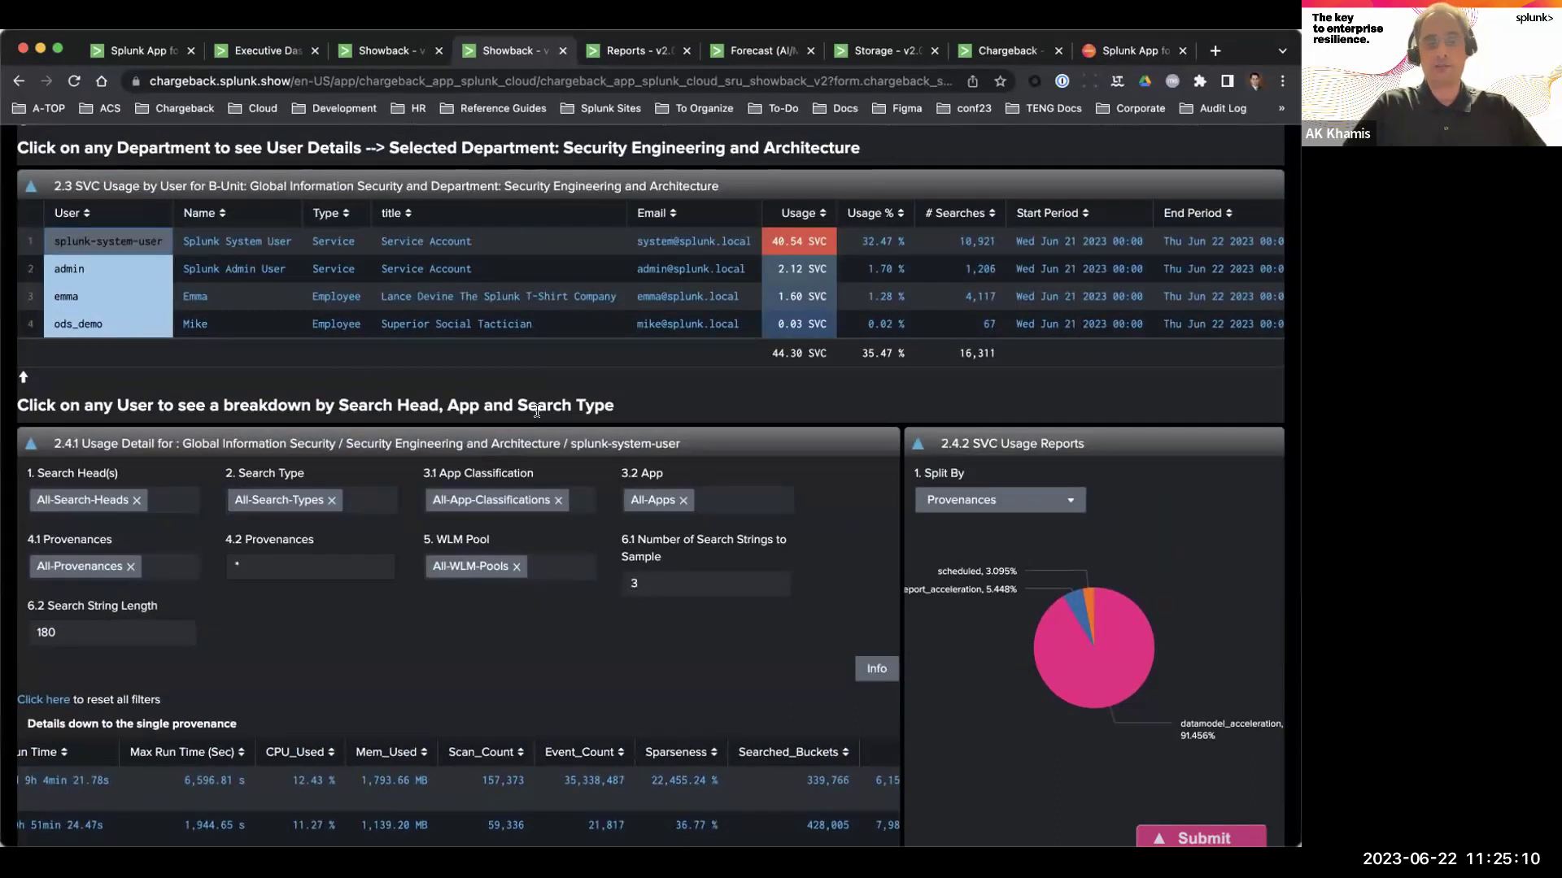
pyautogui.click(124, 297)
pyautogui.scroll(-3, 265, 524)
pyautogui.scroll(2, 265, 524)
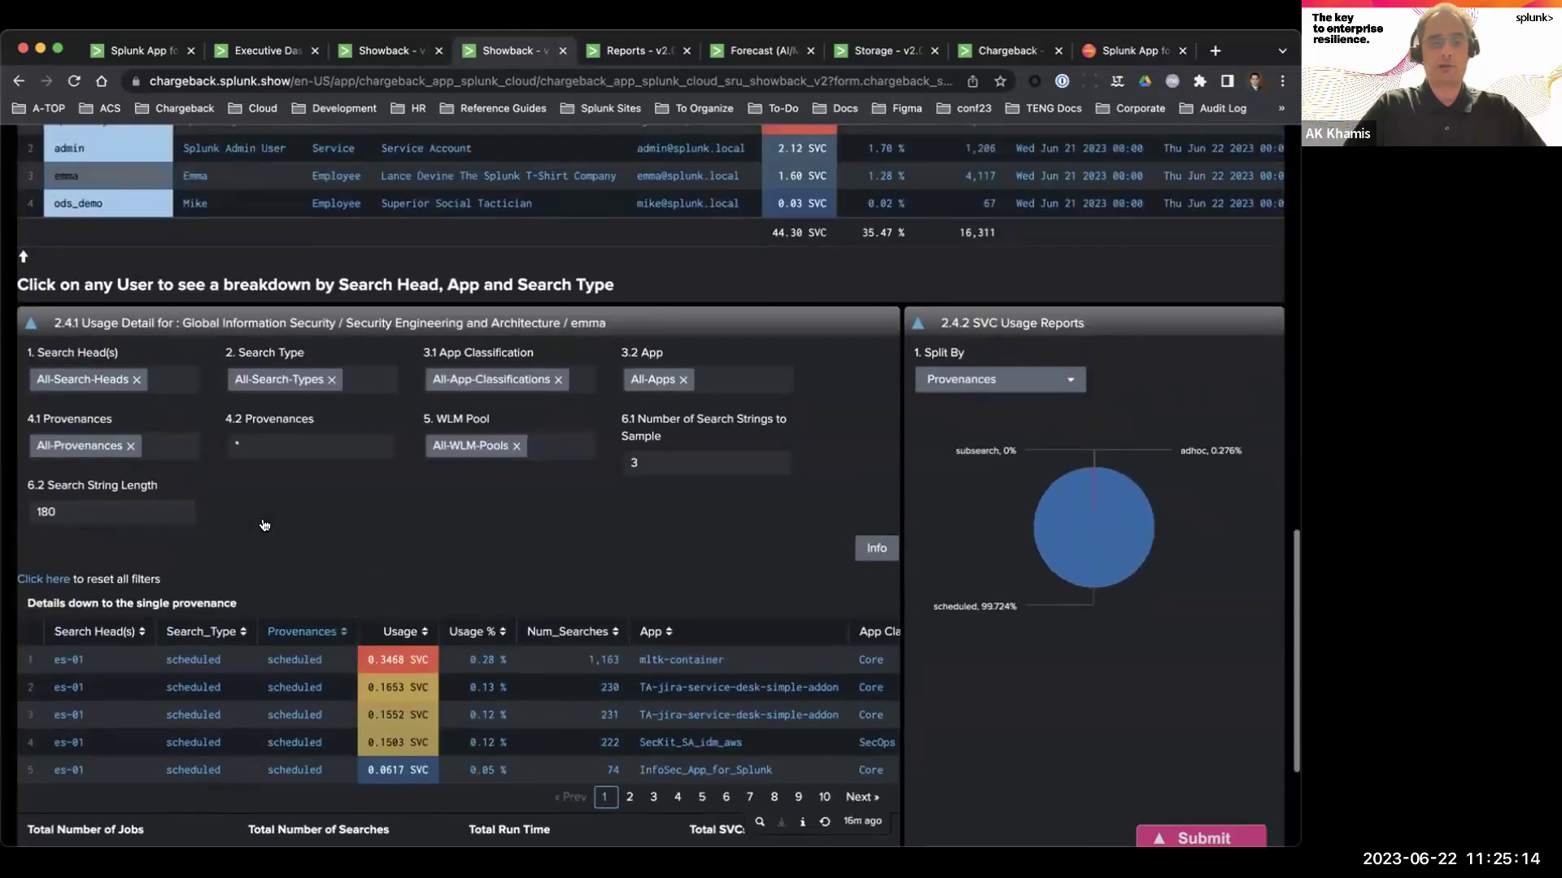
pyautogui.scroll(2, 265, 524)
pyautogui.click(108, 234)
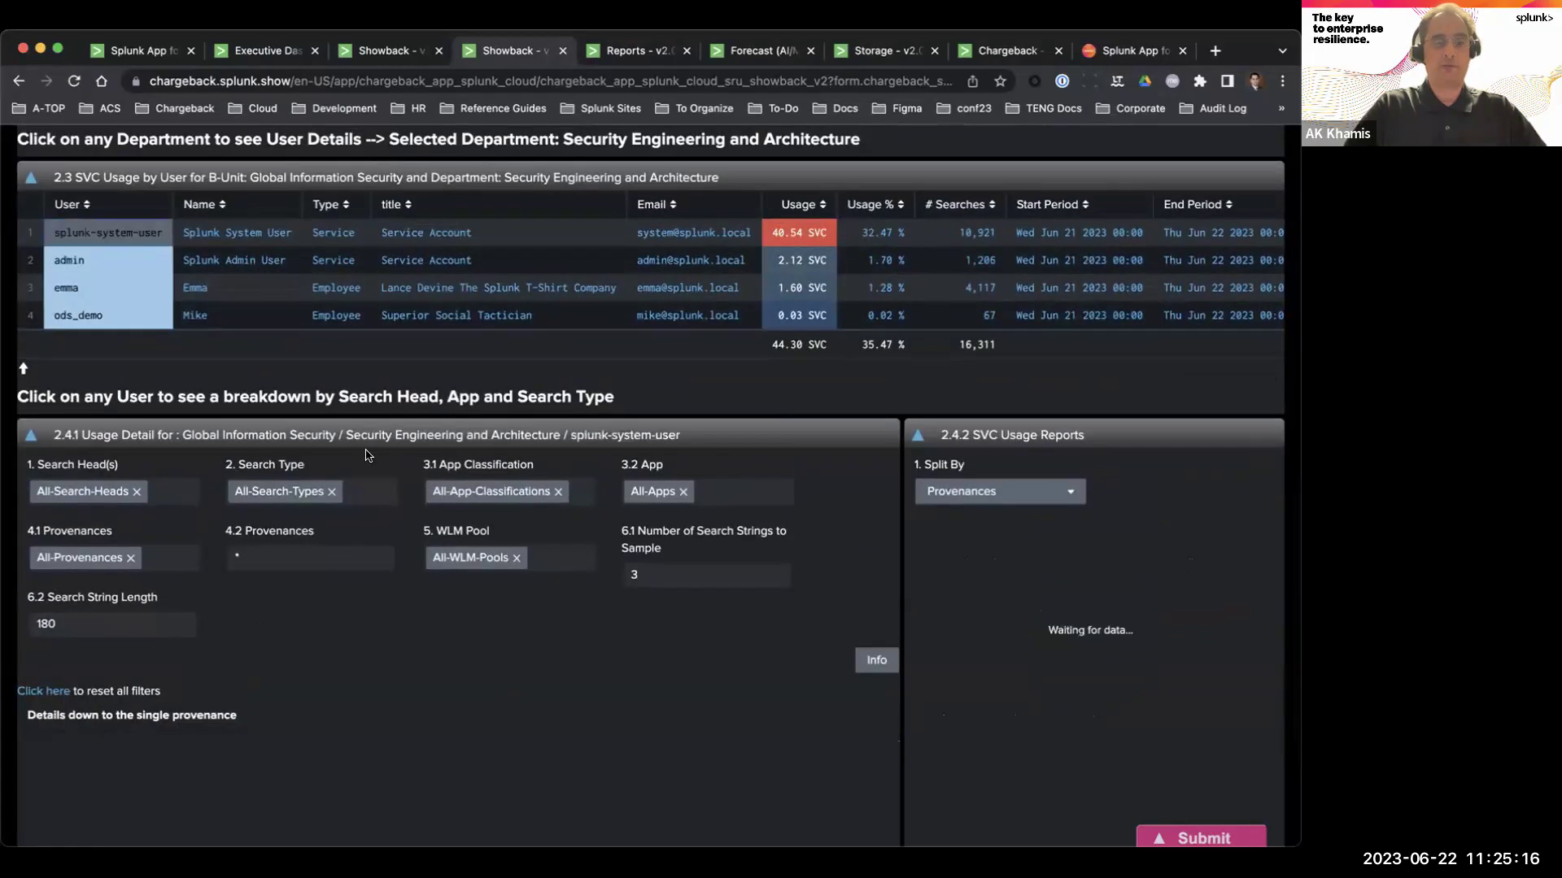
pyautogui.scroll(-2, 390, 469)
pyautogui.scroll(-2, 390, 469)
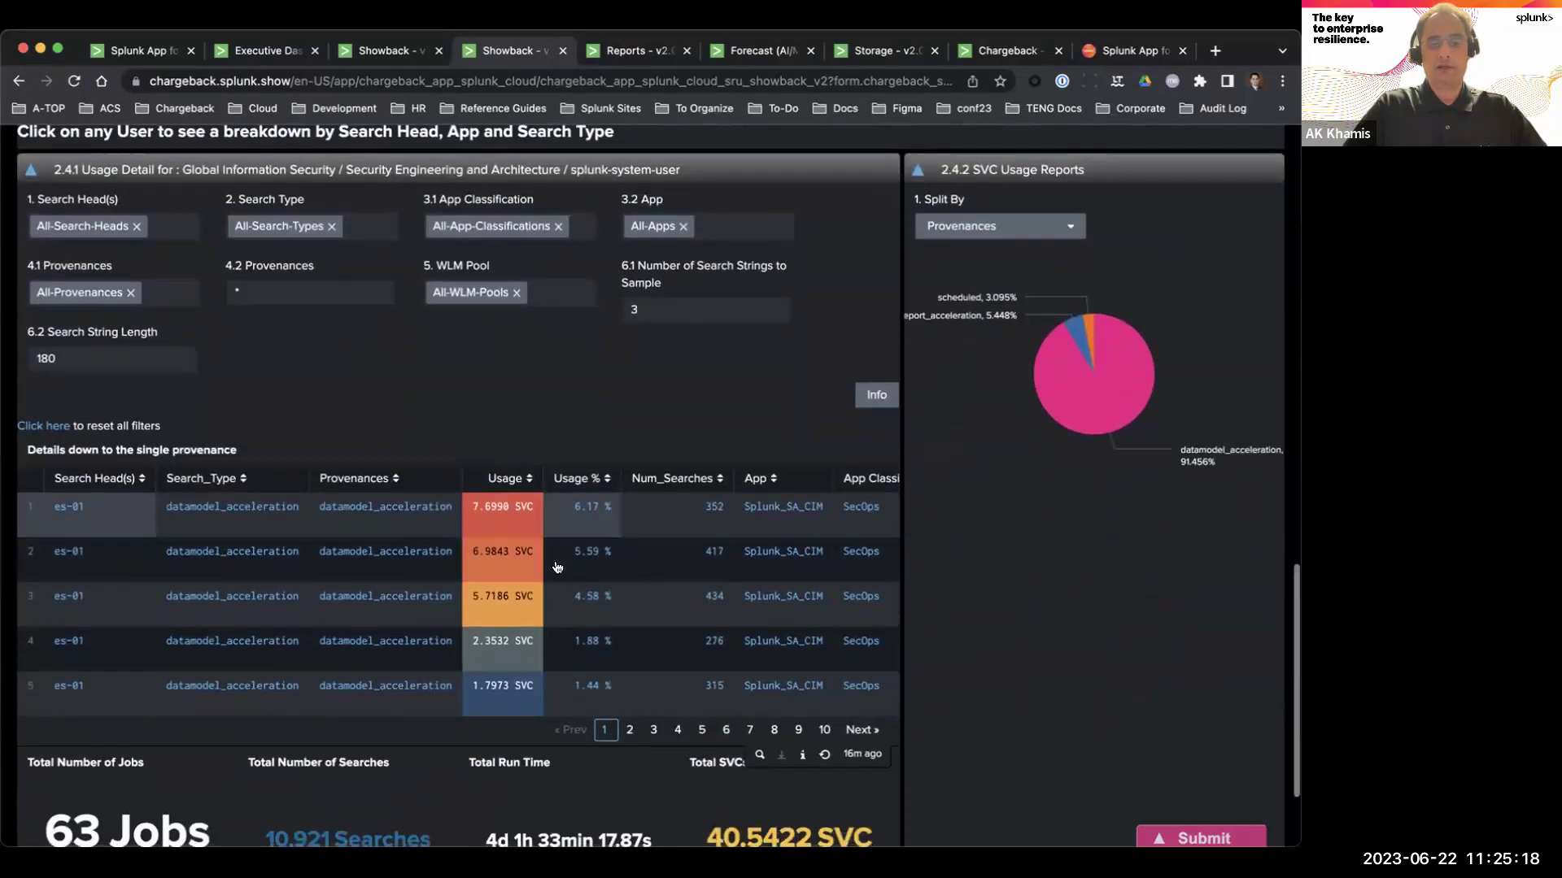
pyautogui.hscroll(3, 648, 597)
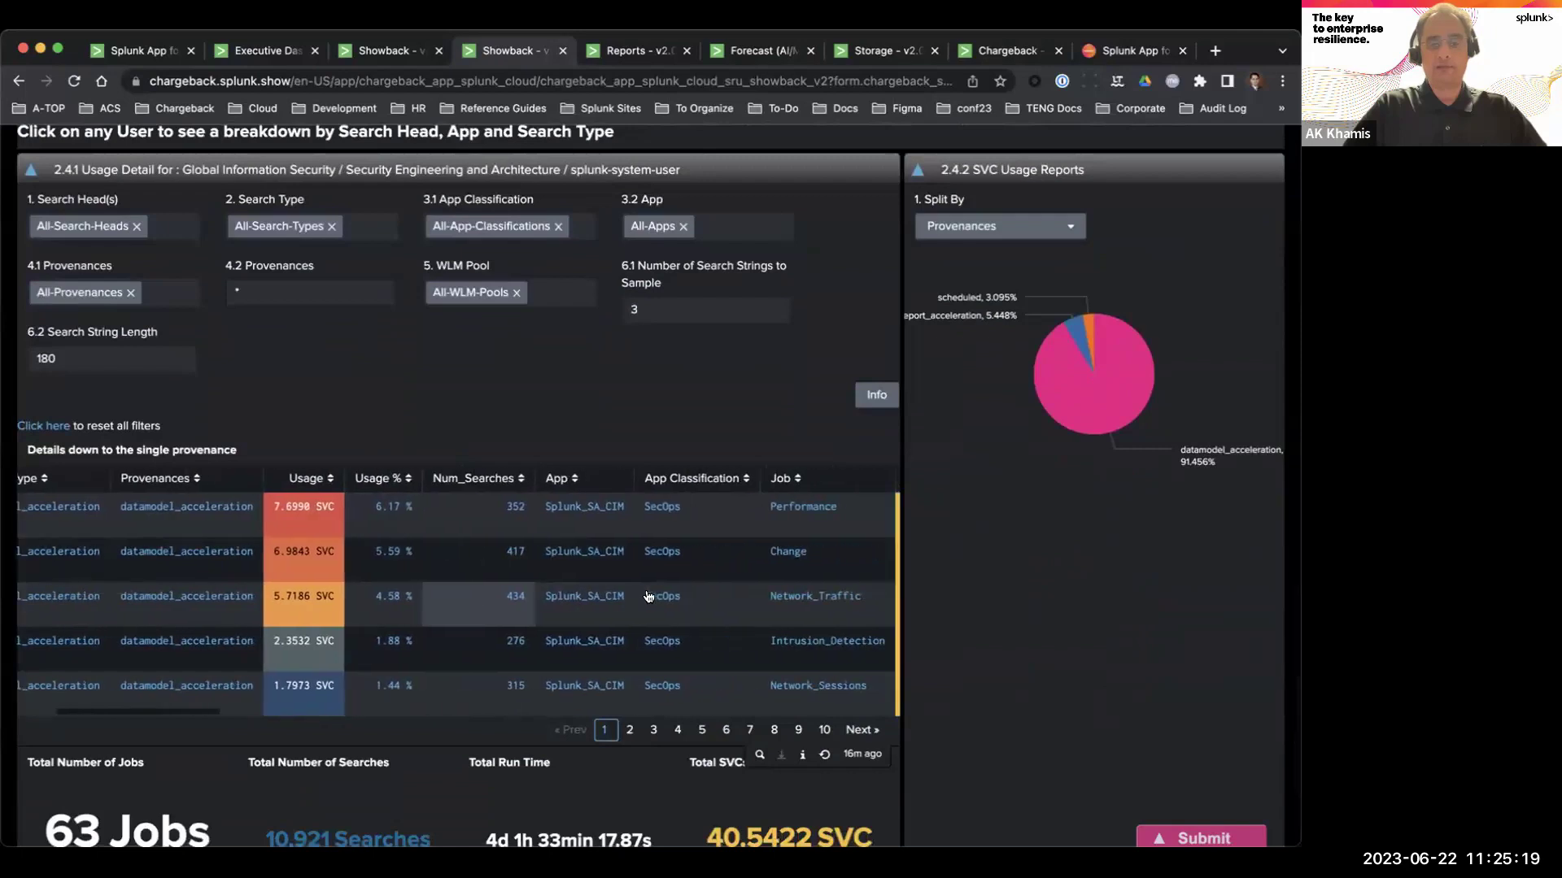
# Try splitting the SVC usage pie chart by Search Head and App, then return to Provenances.
pyautogui.click(1028, 224)
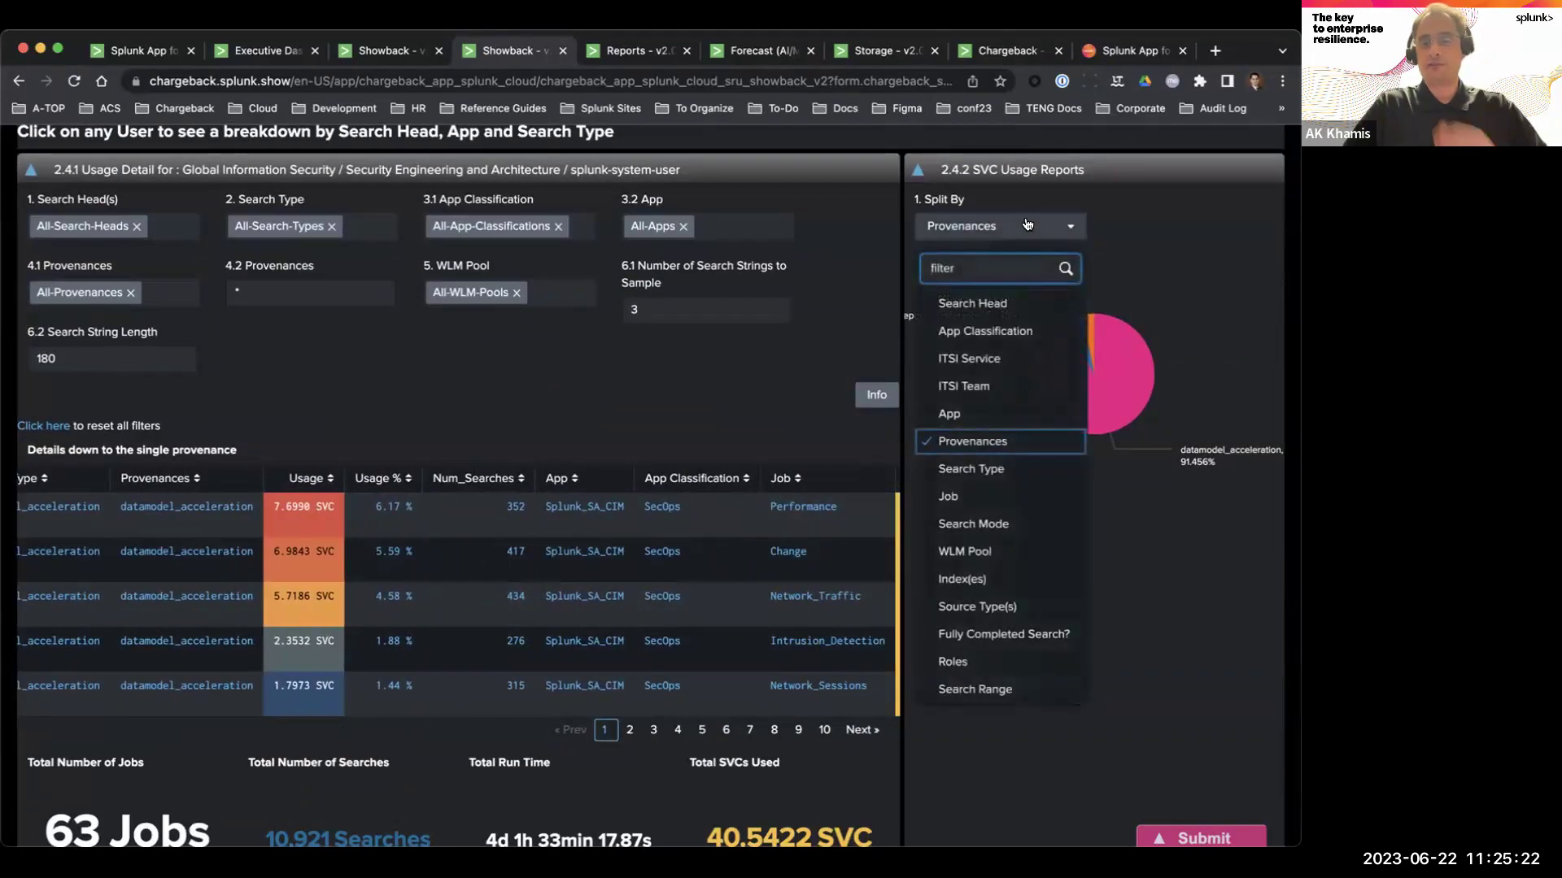
pyautogui.click(1005, 303)
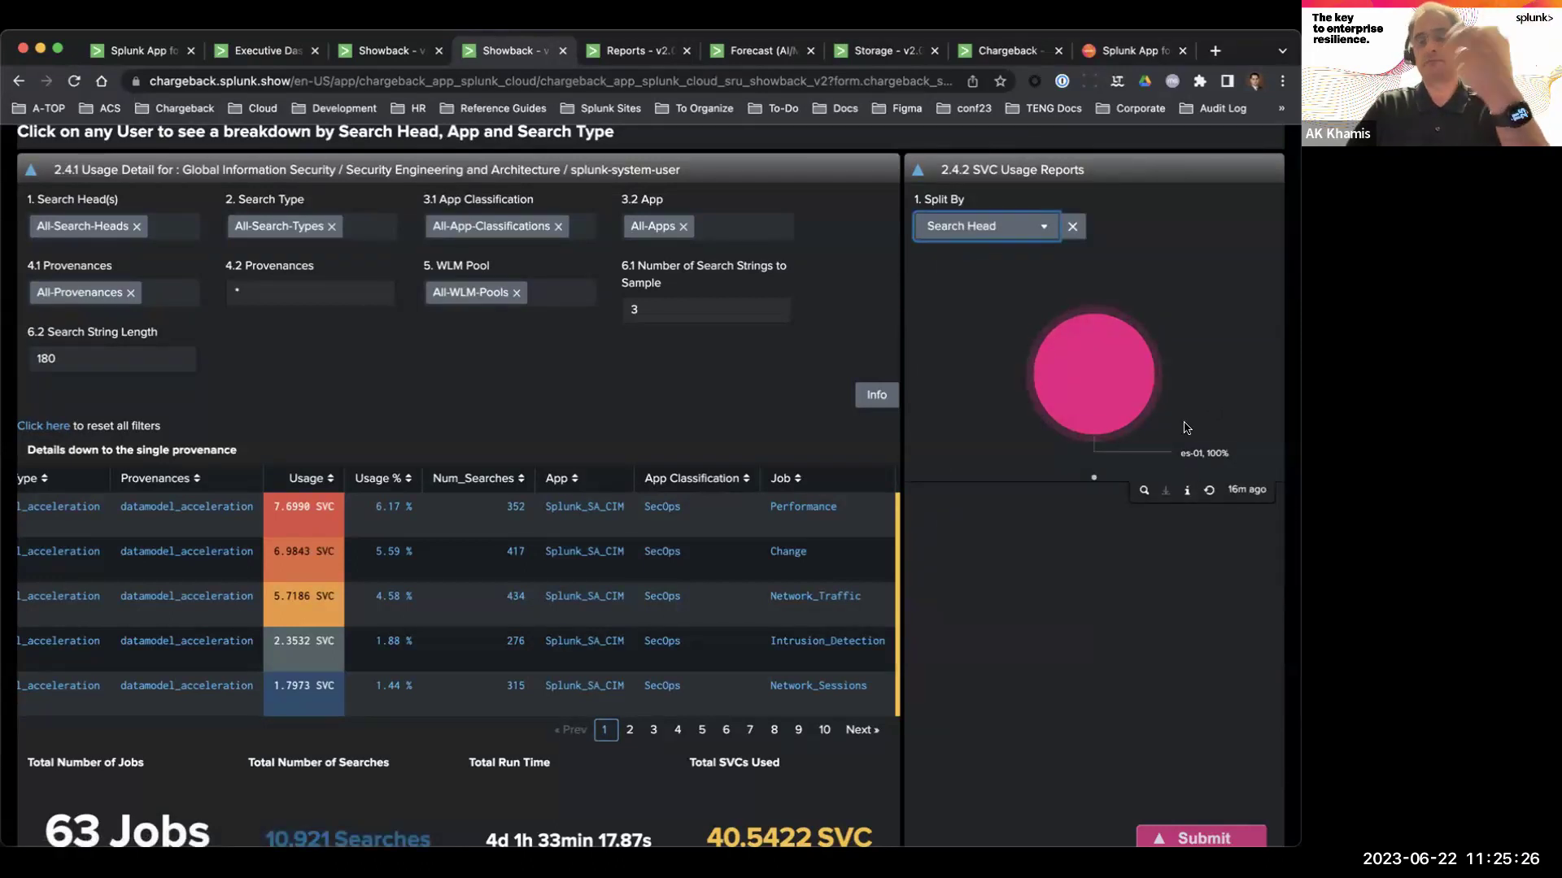
pyautogui.click(1003, 230)
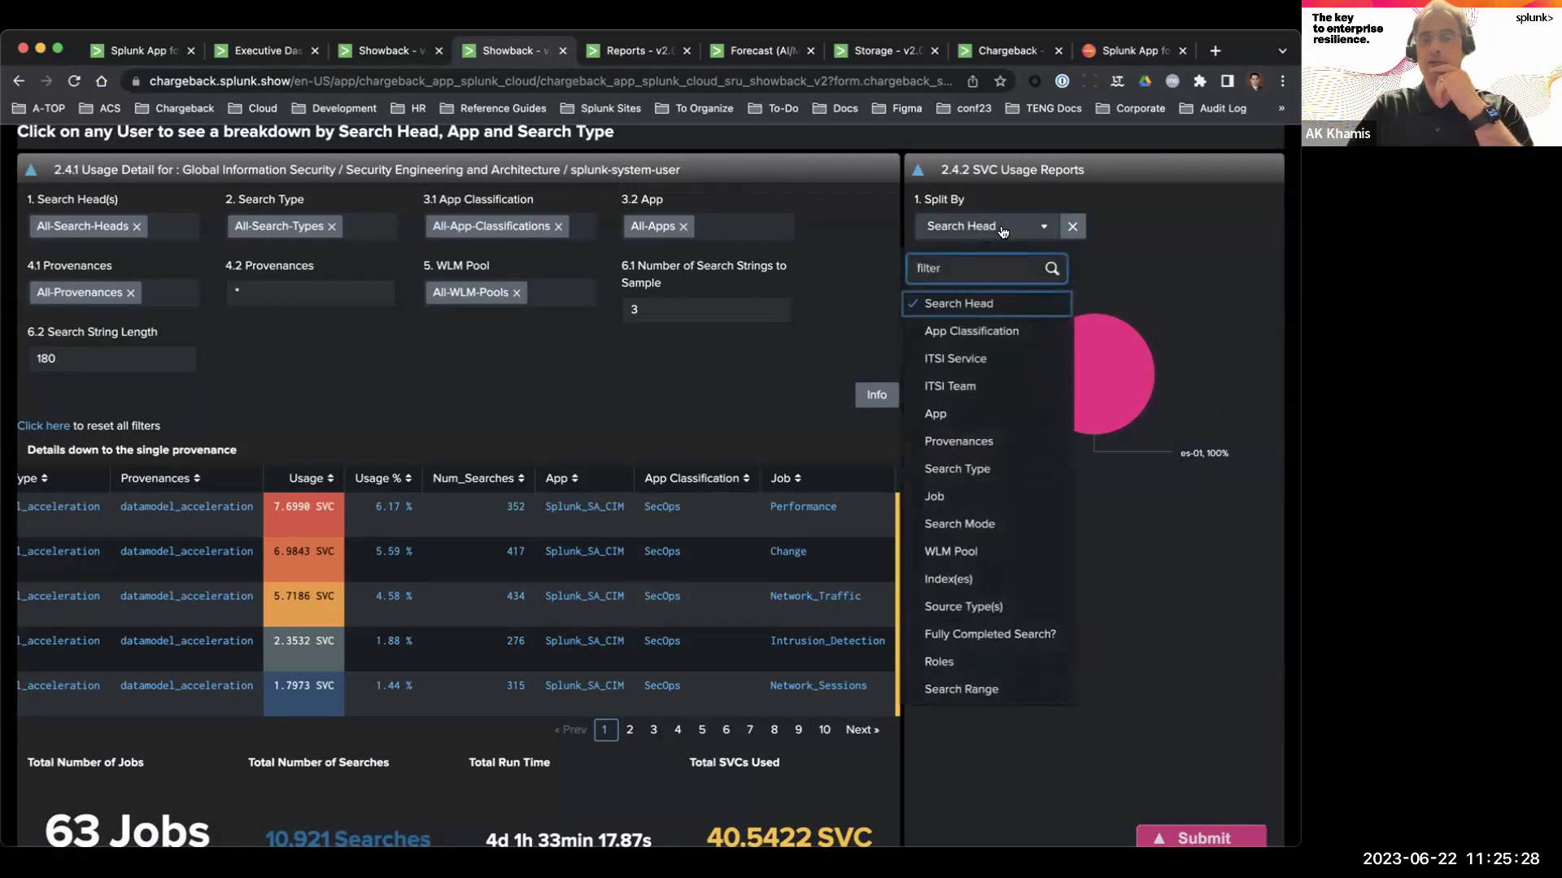
pyautogui.click(982, 412)
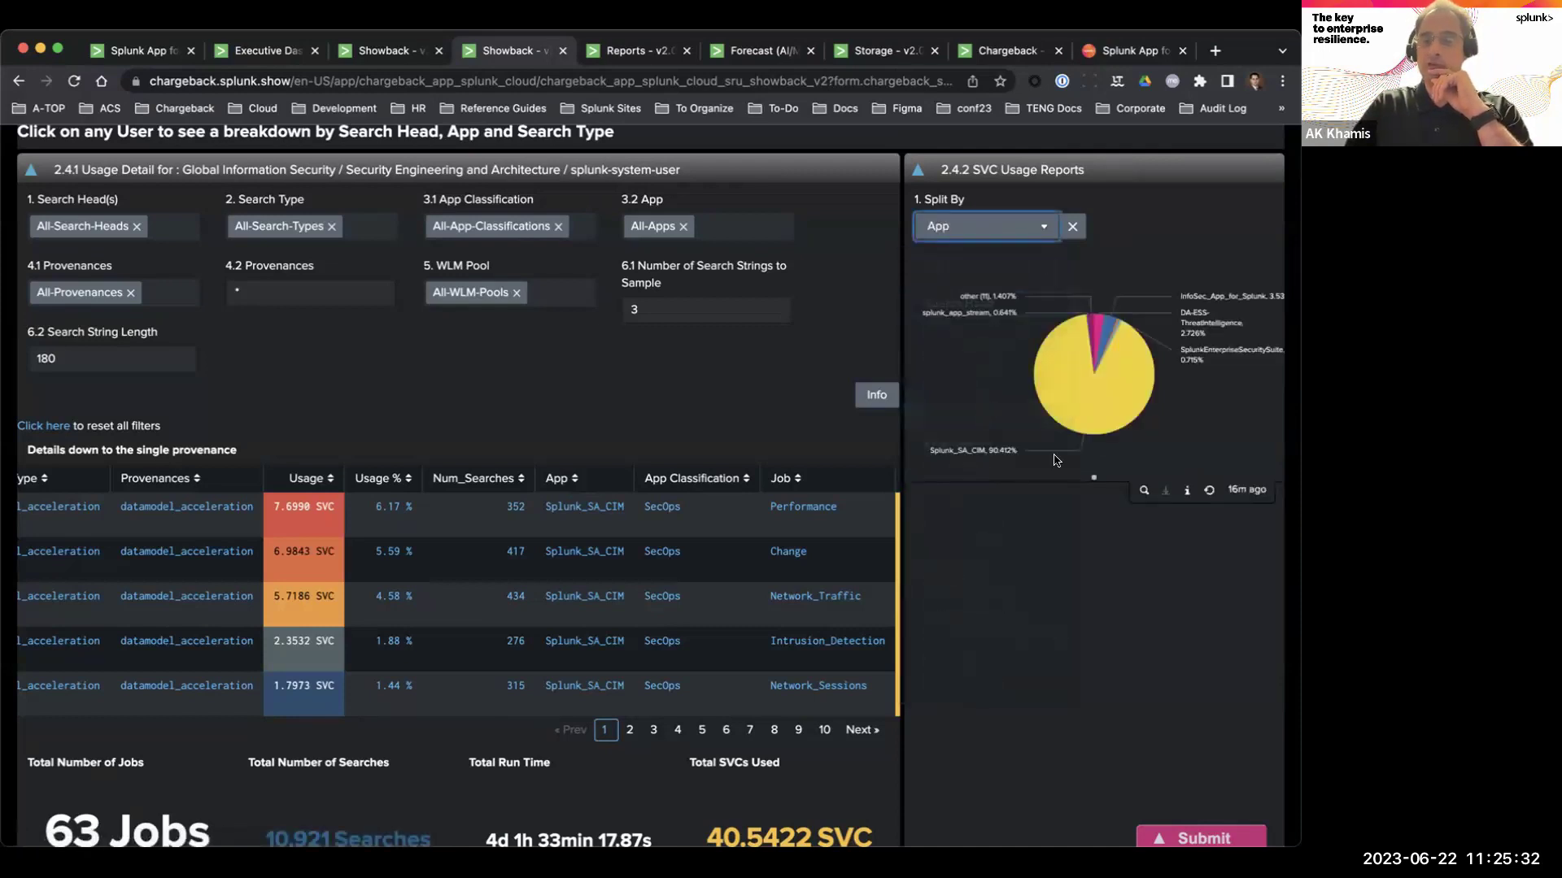
pyautogui.moveTo(1092, 397)
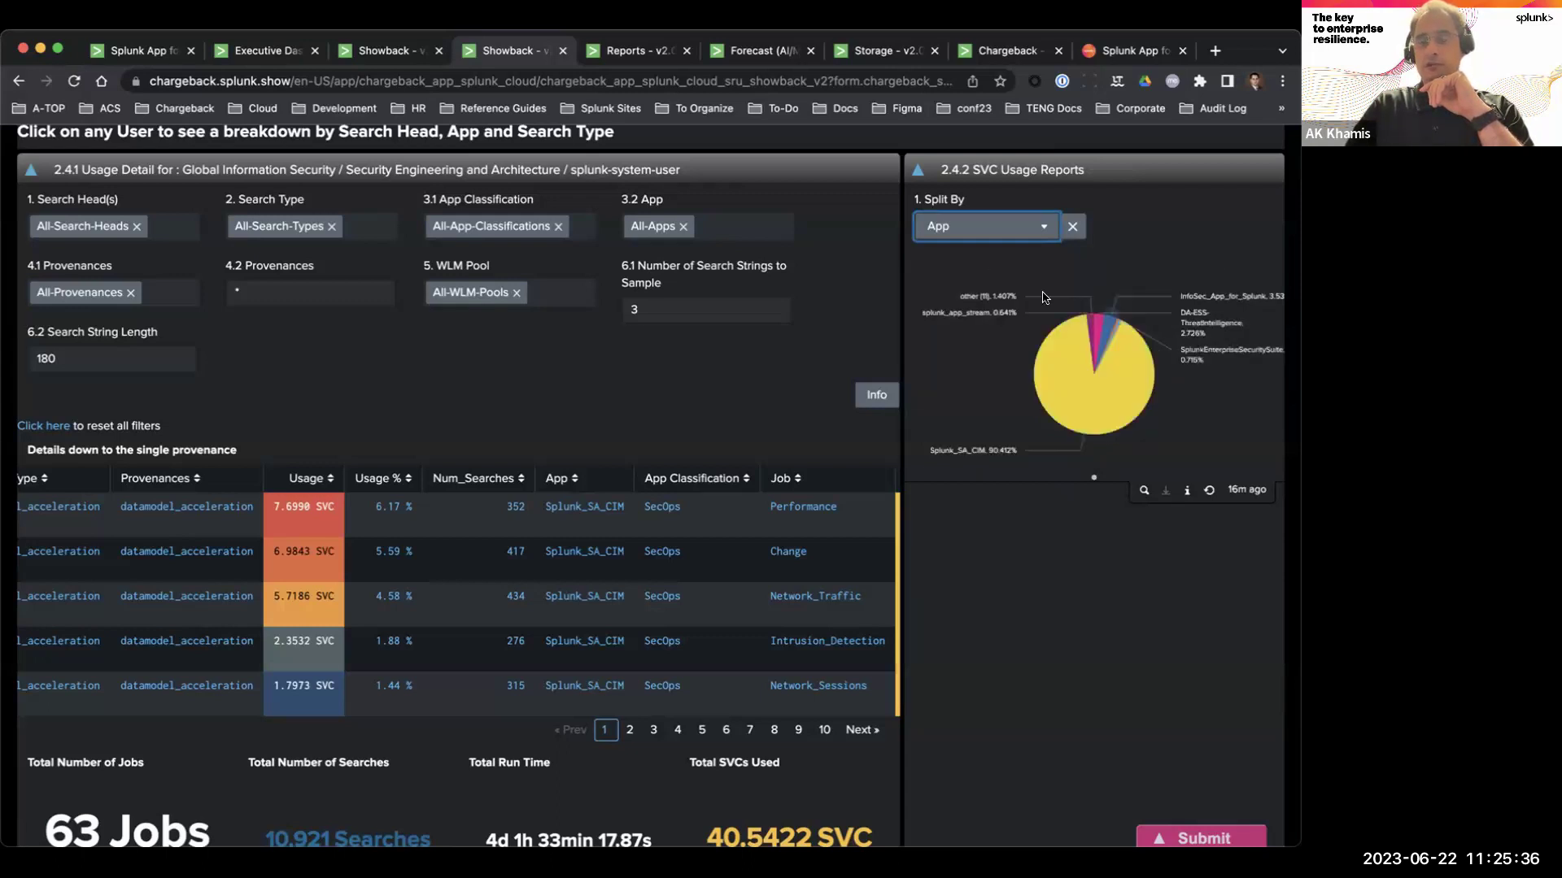
pyautogui.moveTo(997, 297)
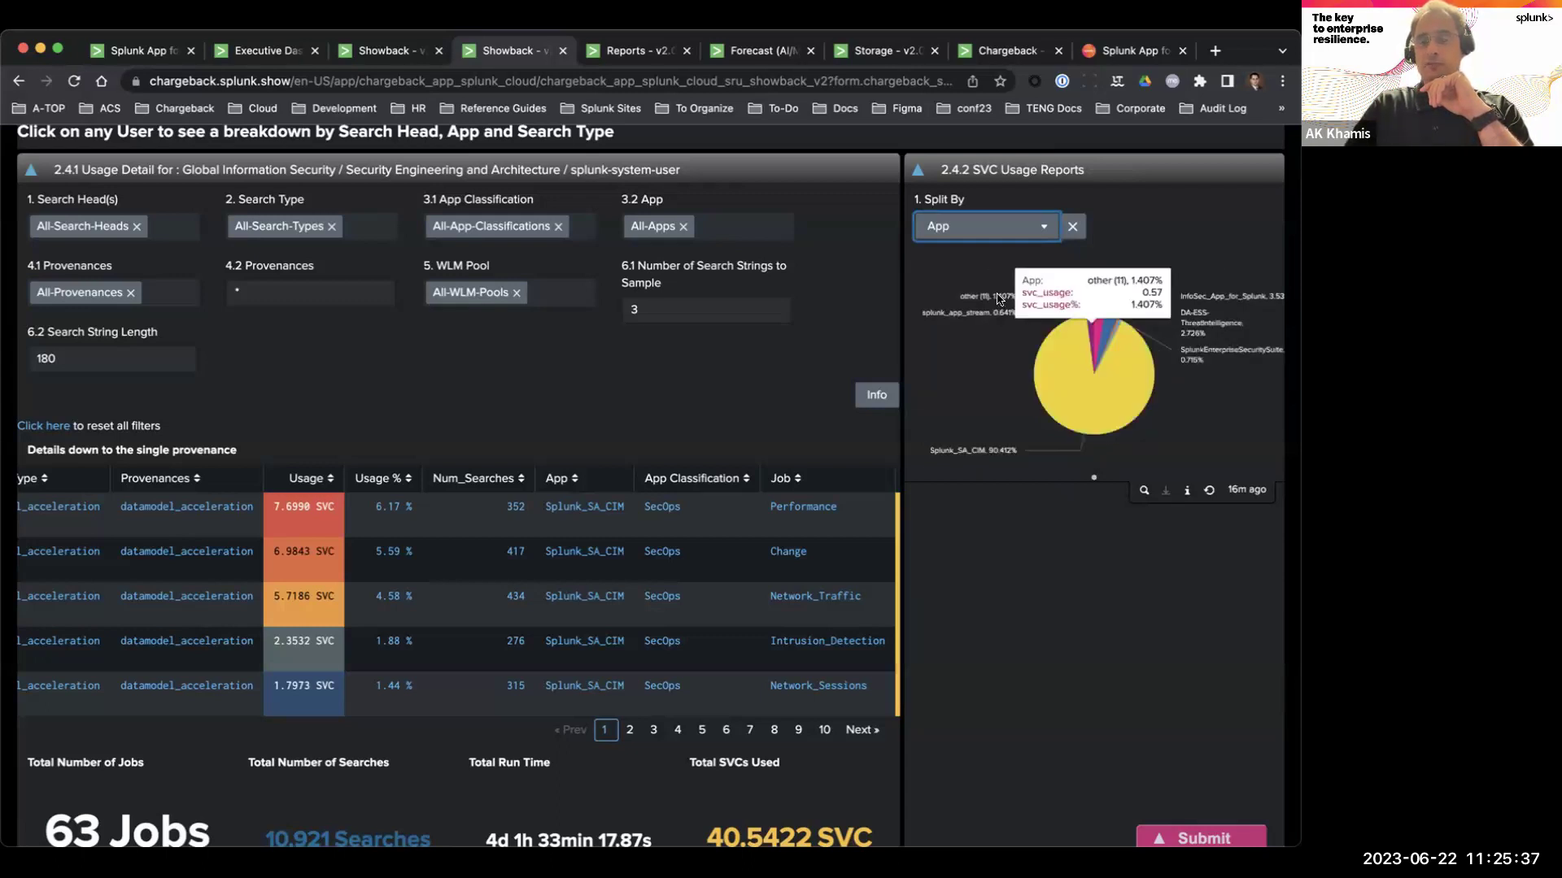
pyautogui.click(988, 229)
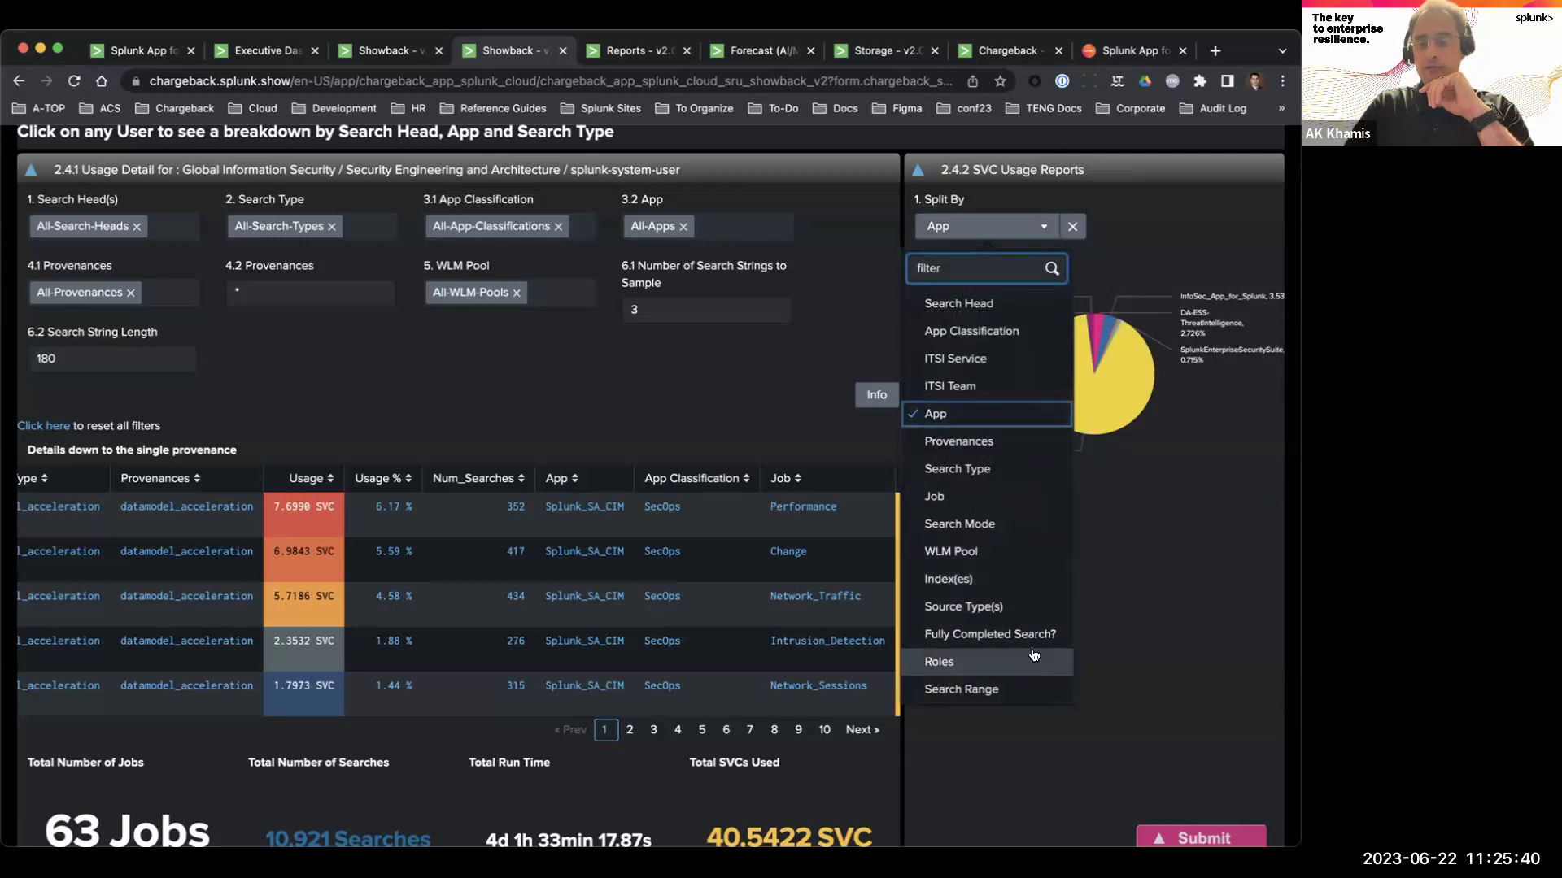
pyautogui.click(975, 450)
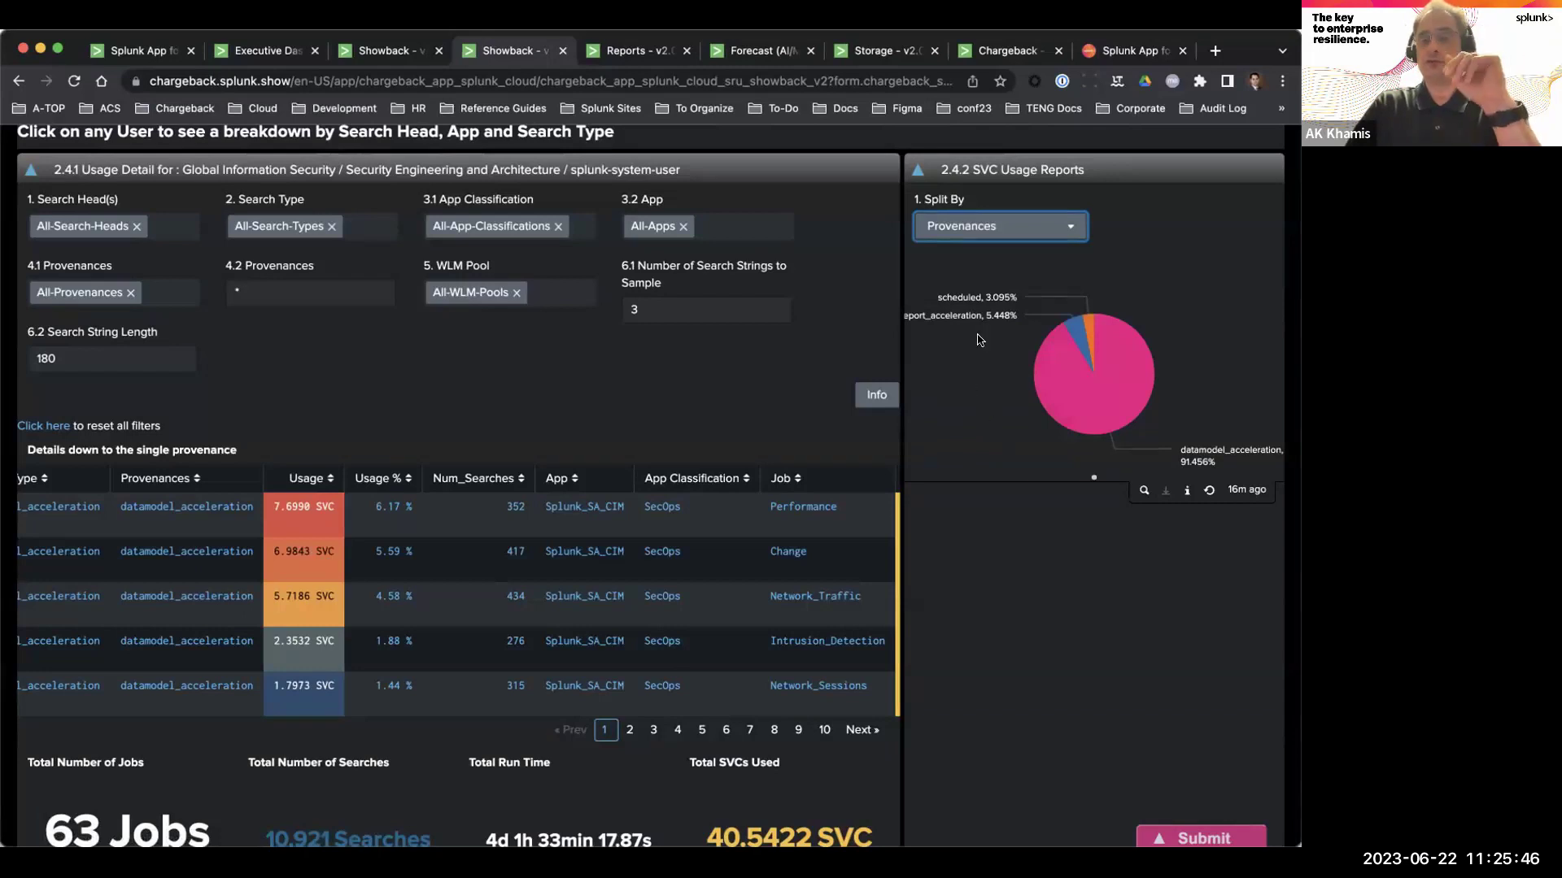
# Split the SVC usage pie chart by Search Range, led by Dense (10%) at 59.016%.
pyautogui.click(960, 229)
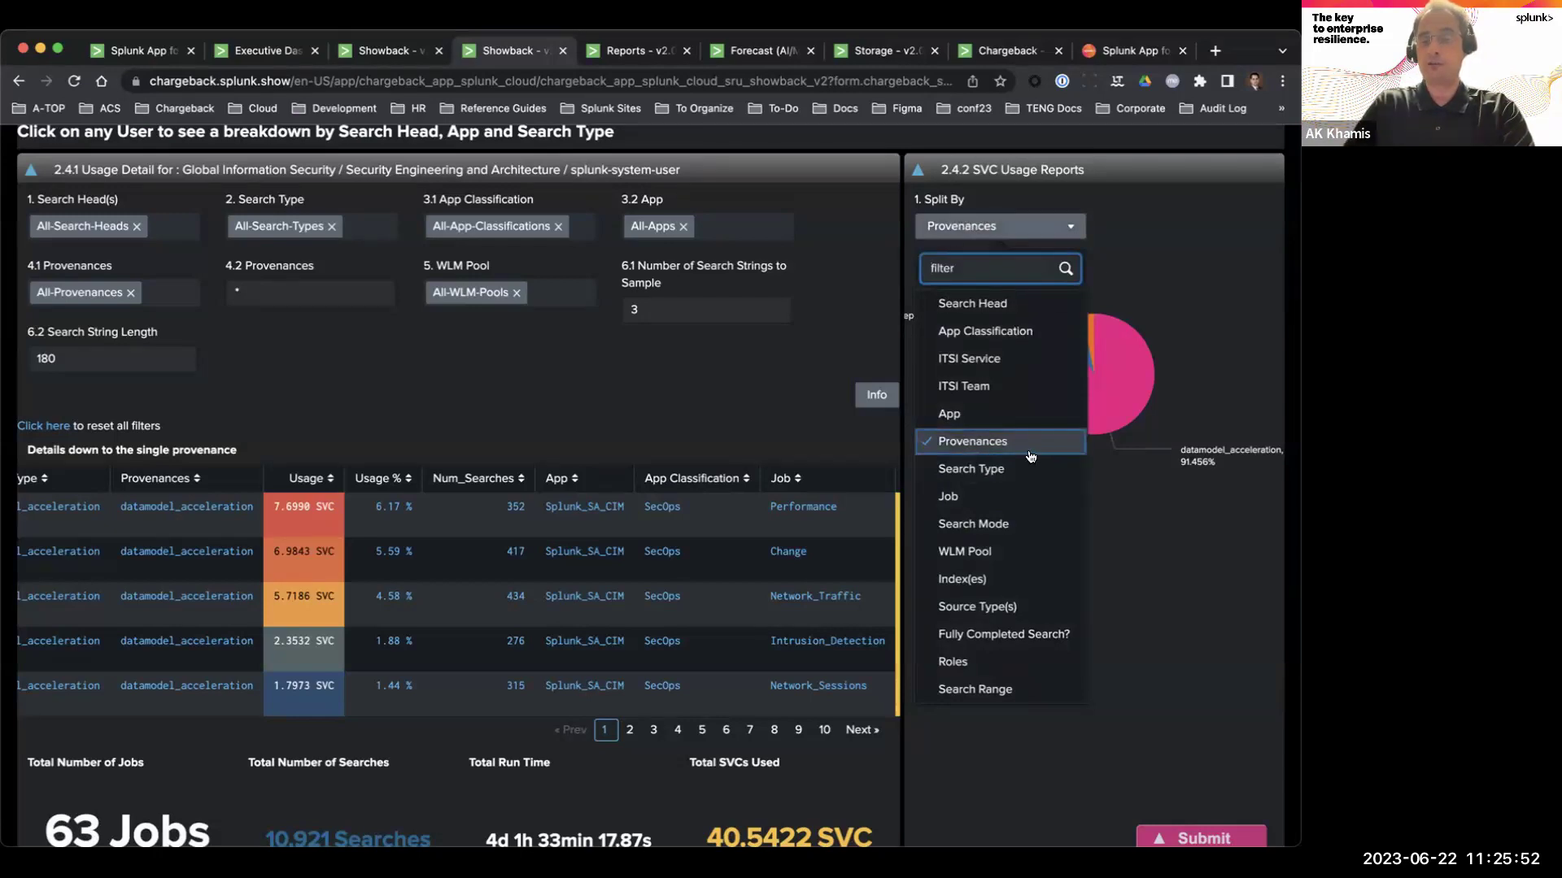
pyautogui.scroll(-3, 1030, 455)
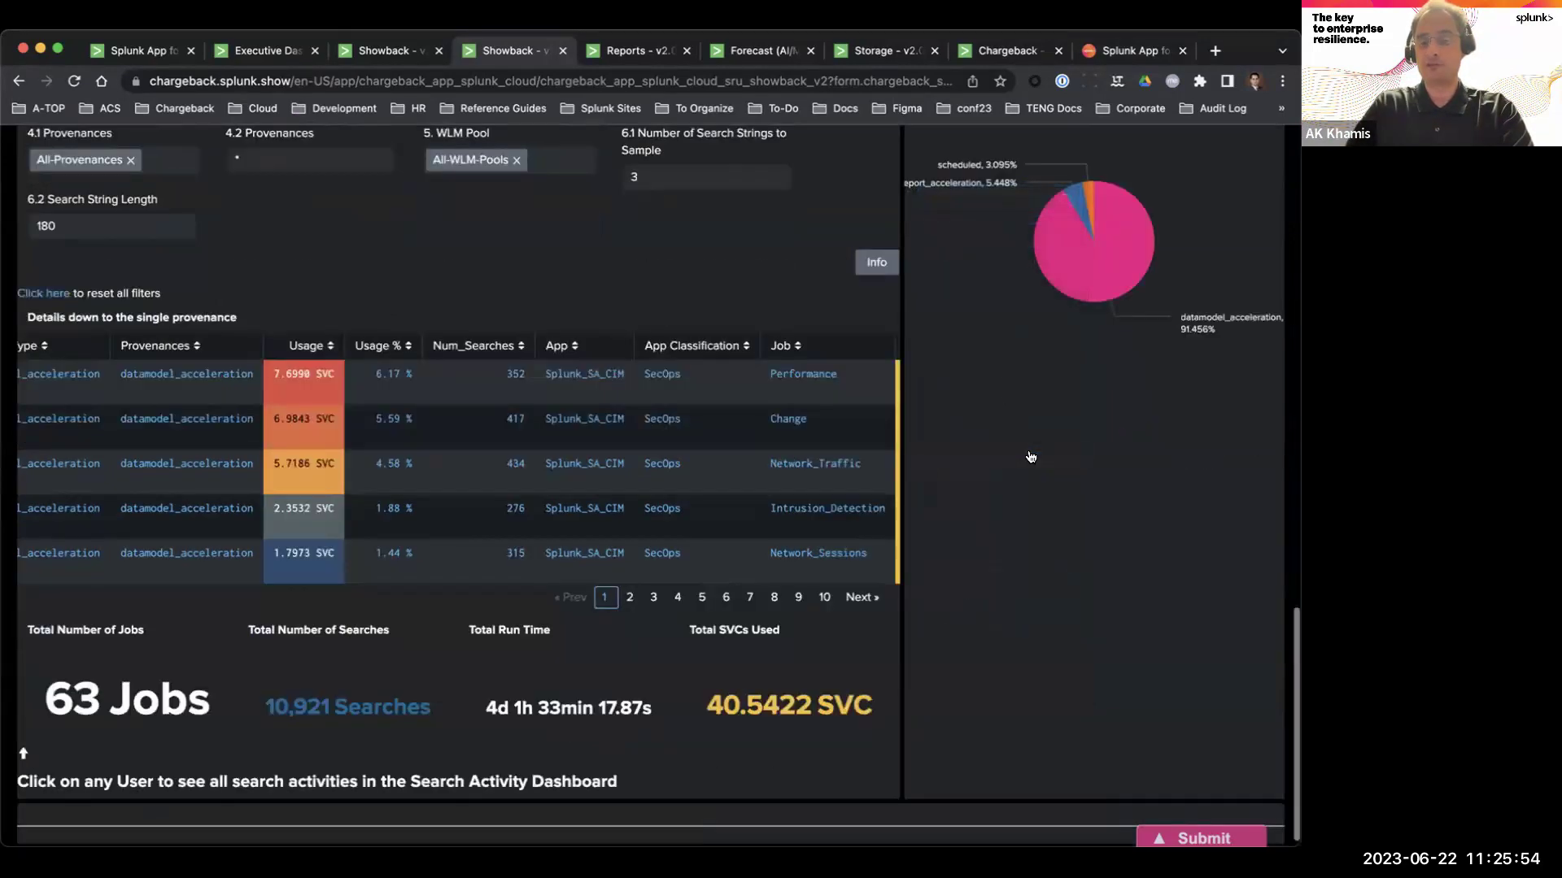
pyautogui.scroll(4, 1030, 456)
pyautogui.click(1000, 247)
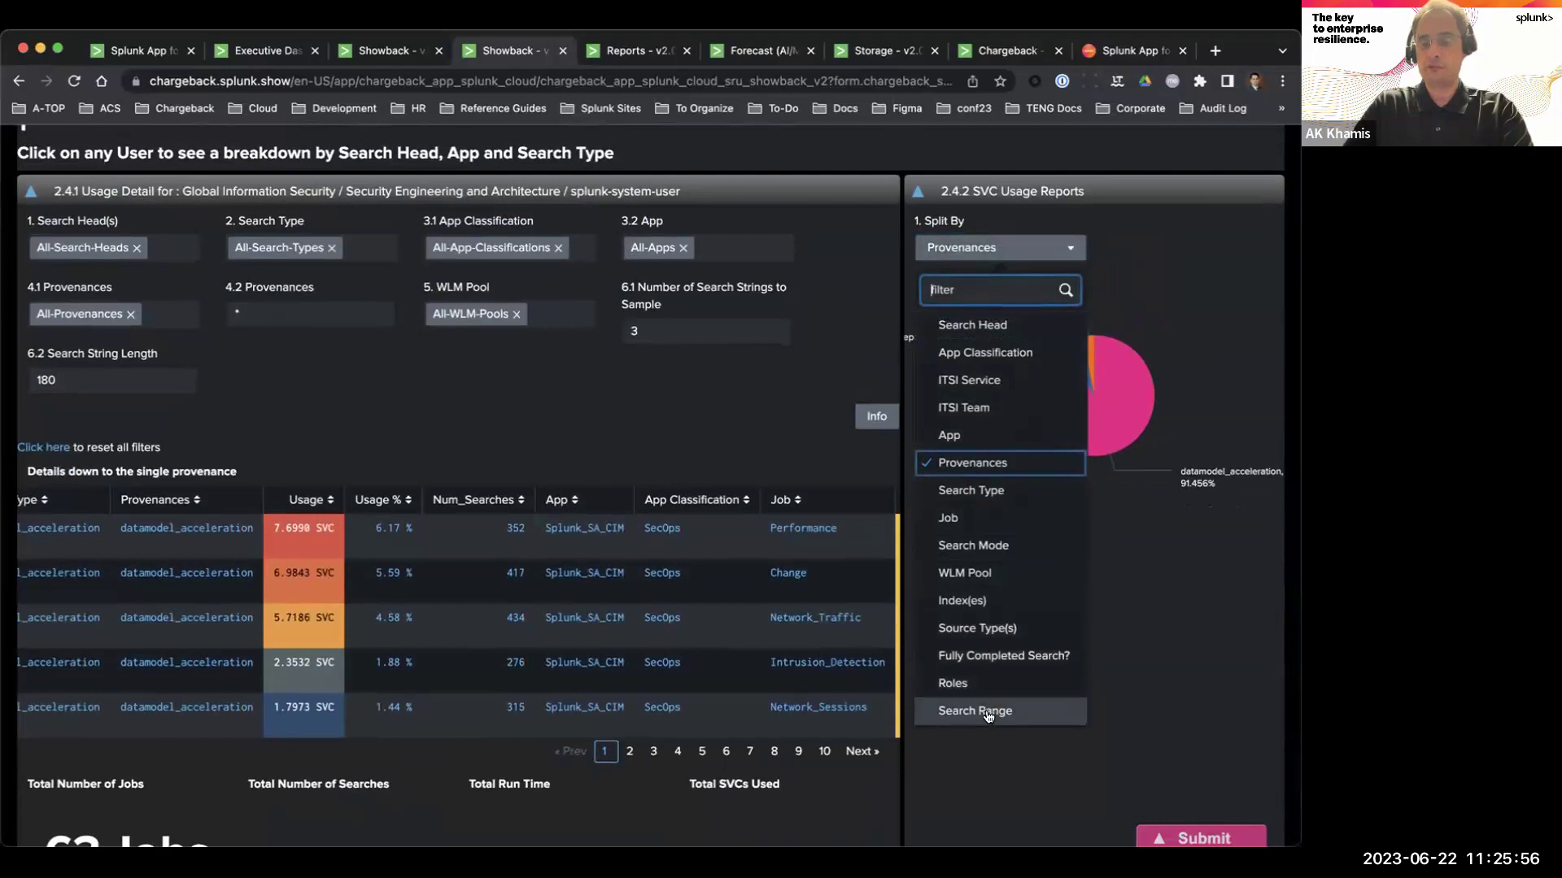
pyautogui.scroll(-1, 982, 716)
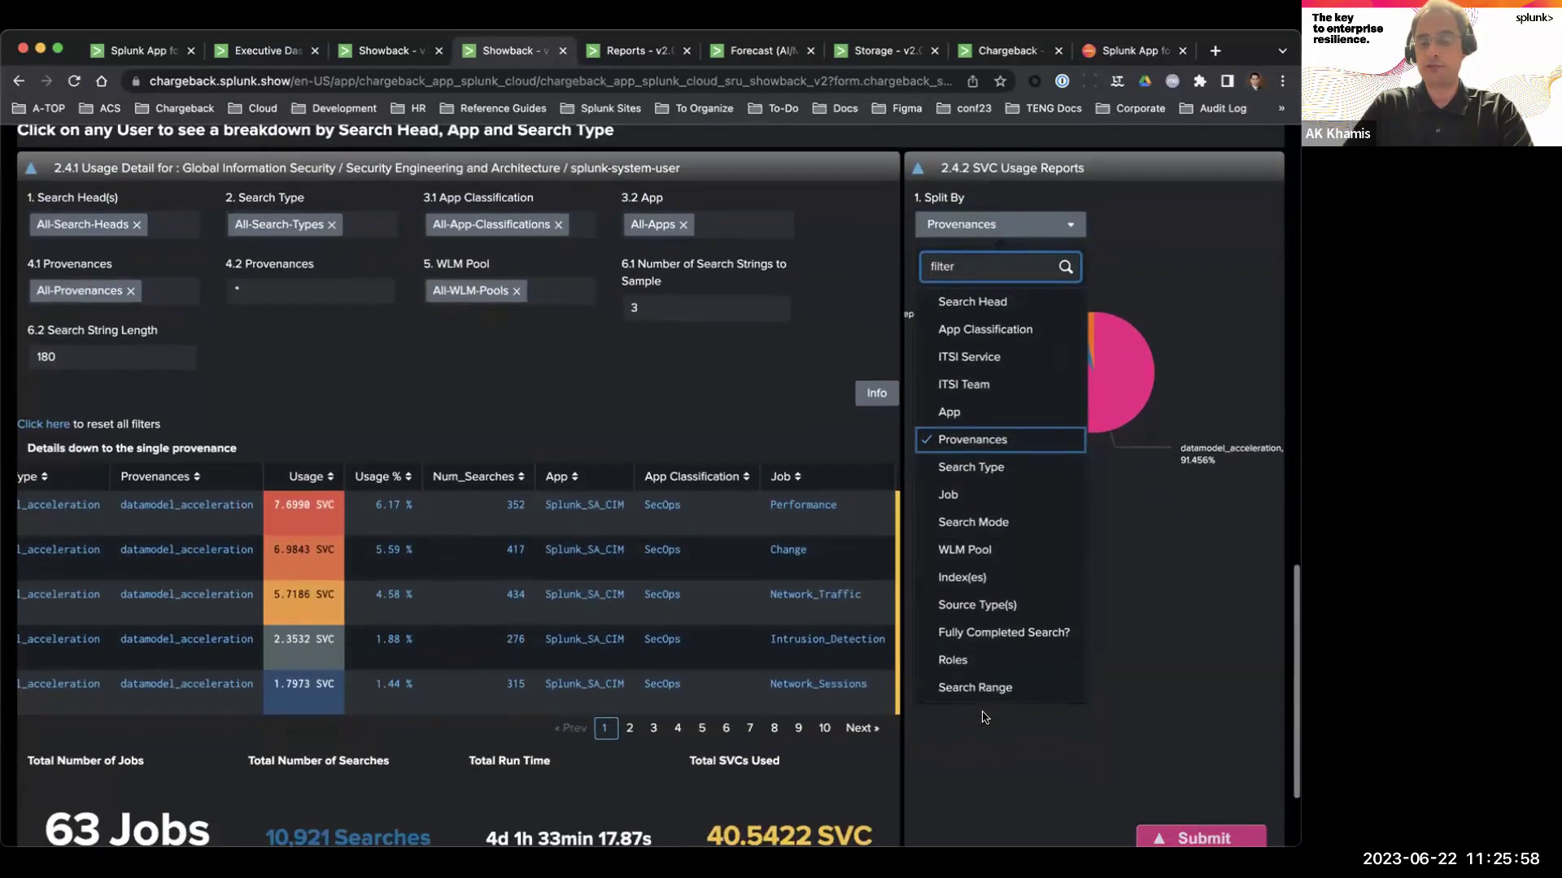
pyautogui.click(982, 687)
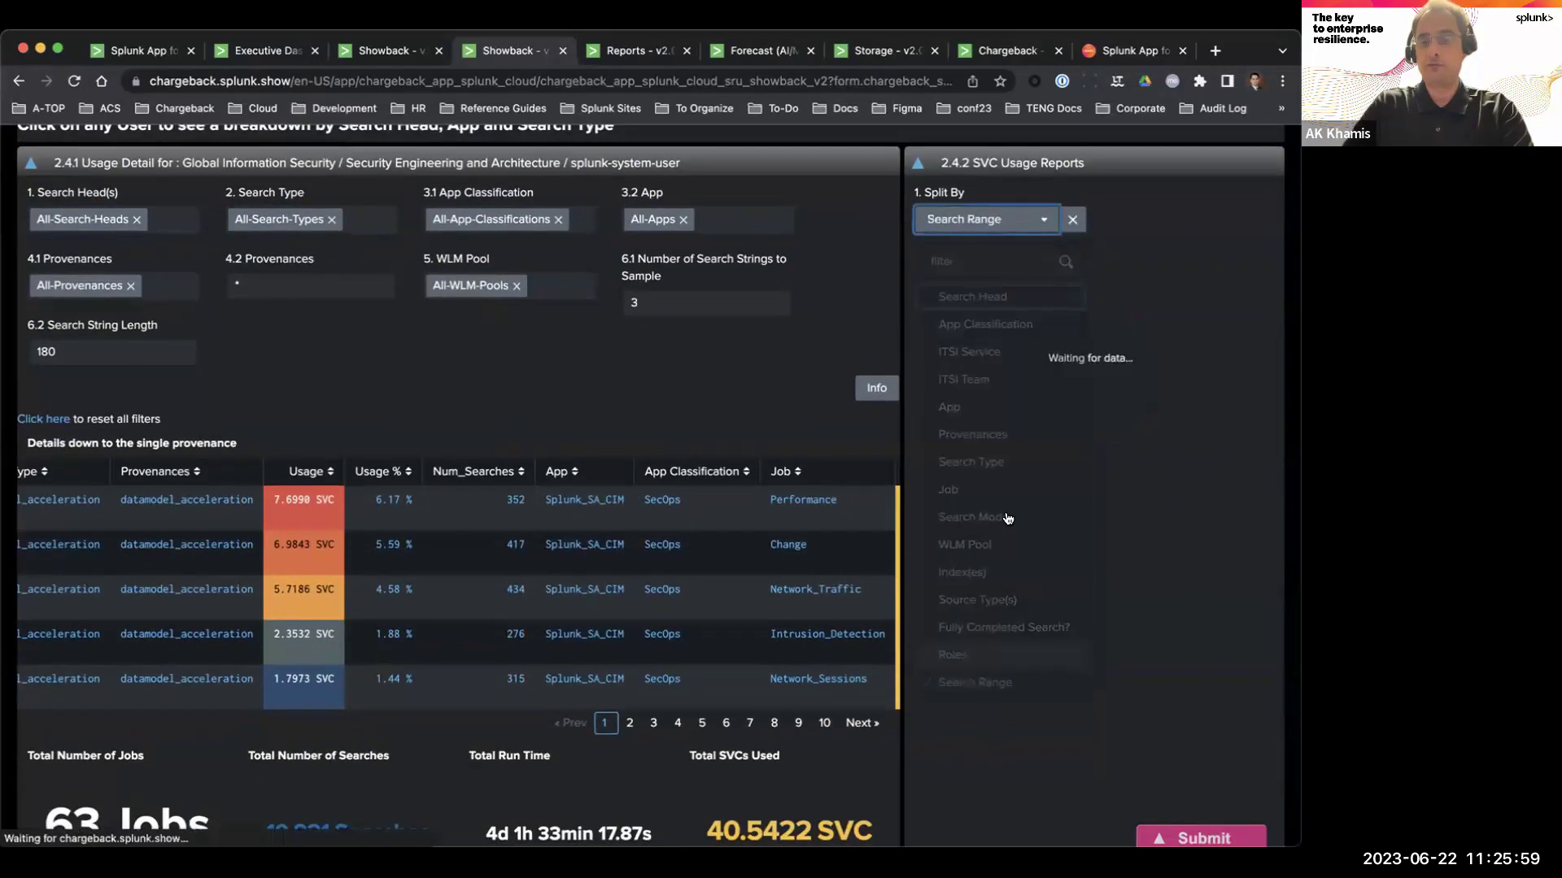
pyautogui.click(982, 221)
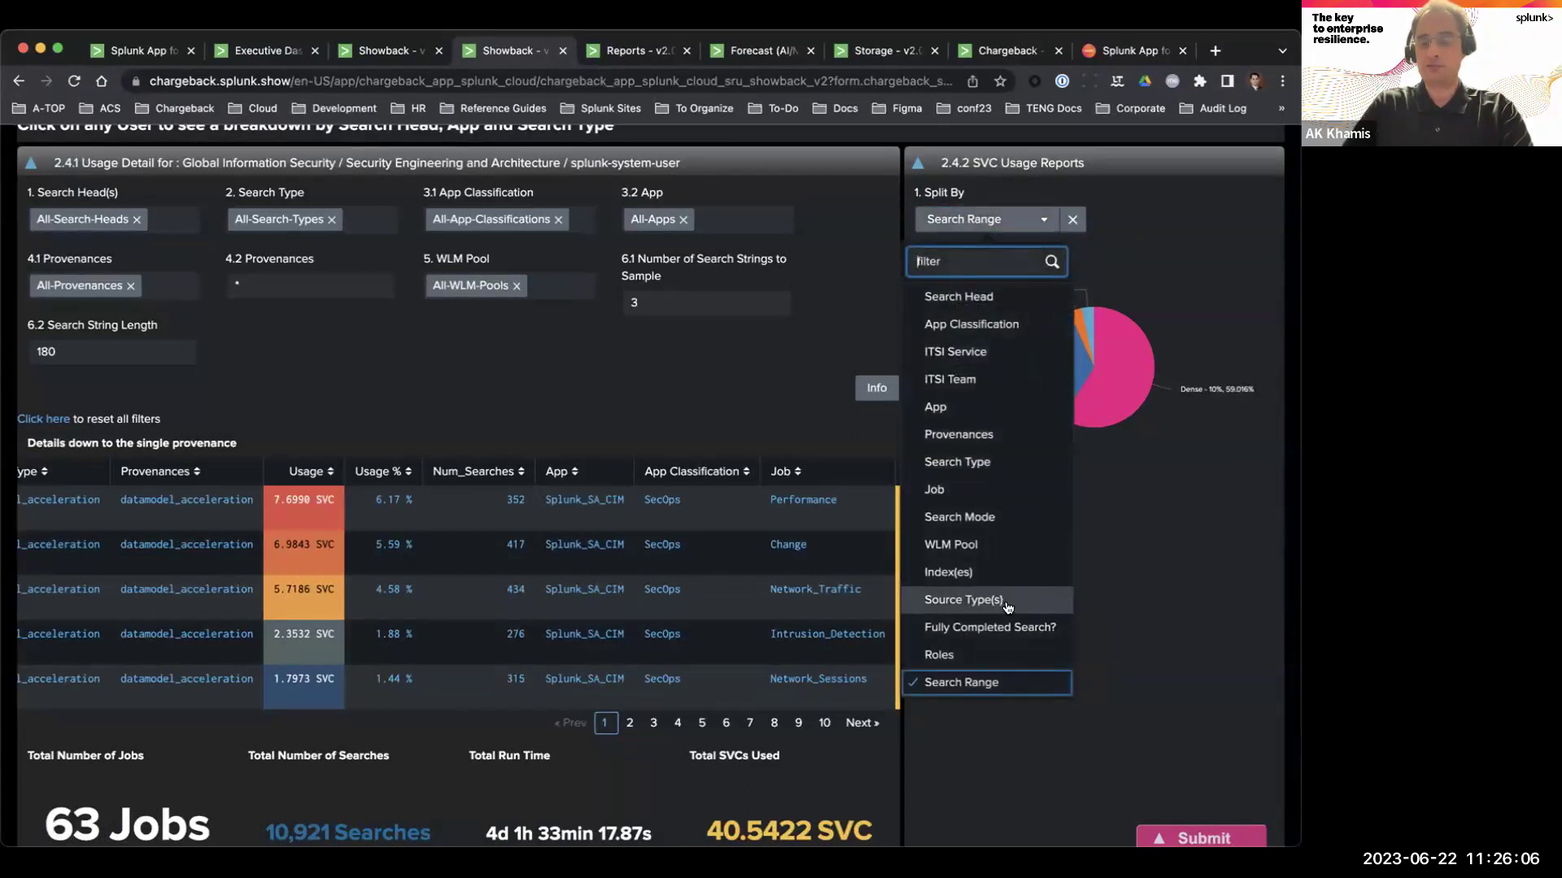
pyautogui.press('Escape')
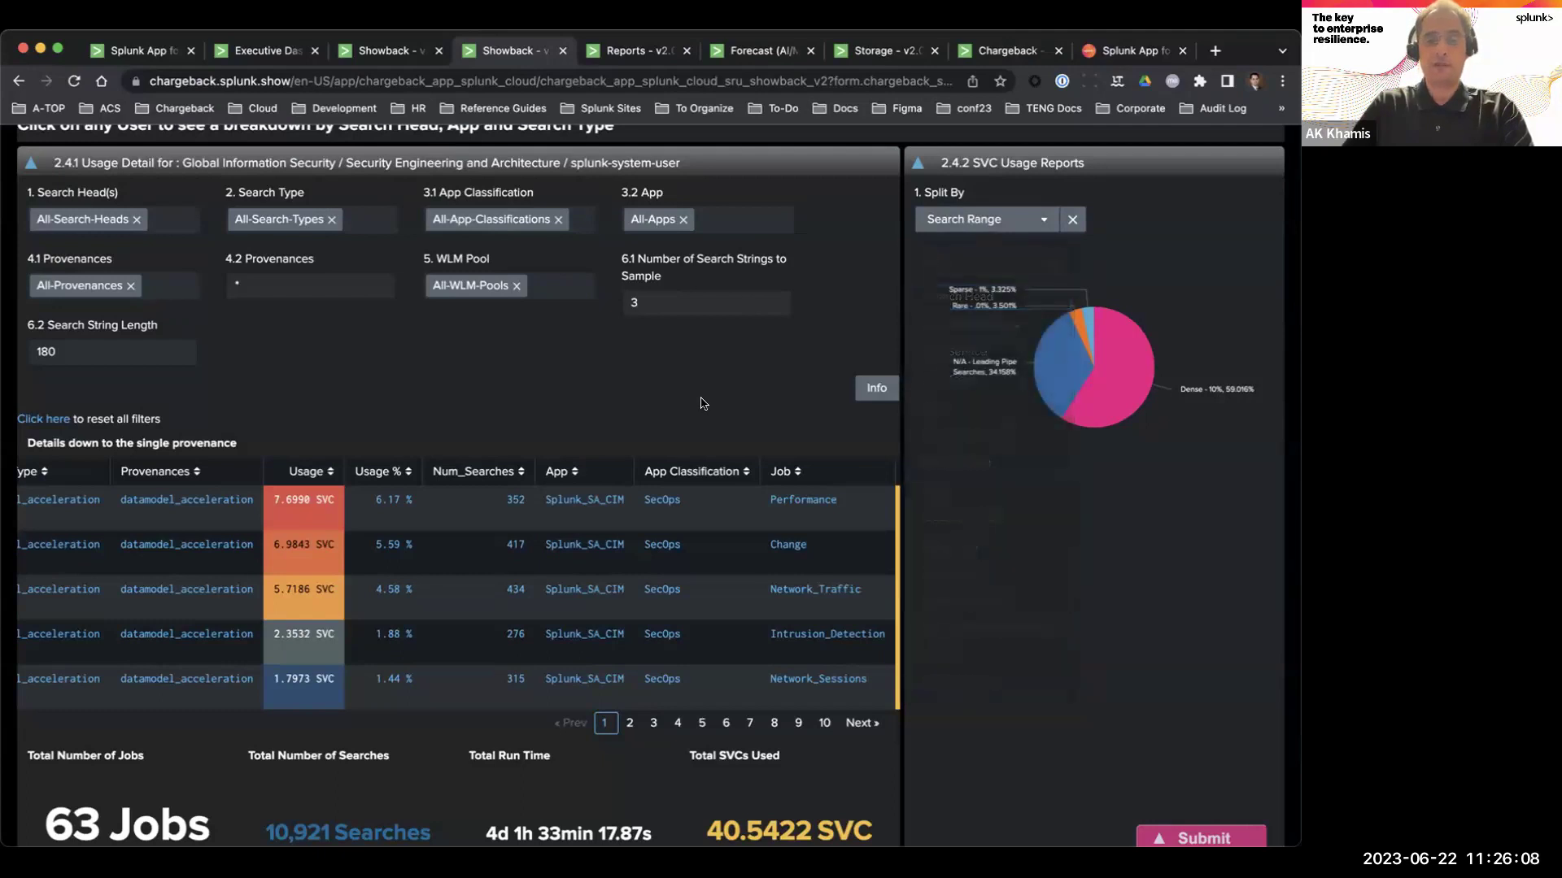
pyautogui.hscroll(10, 541, 559)
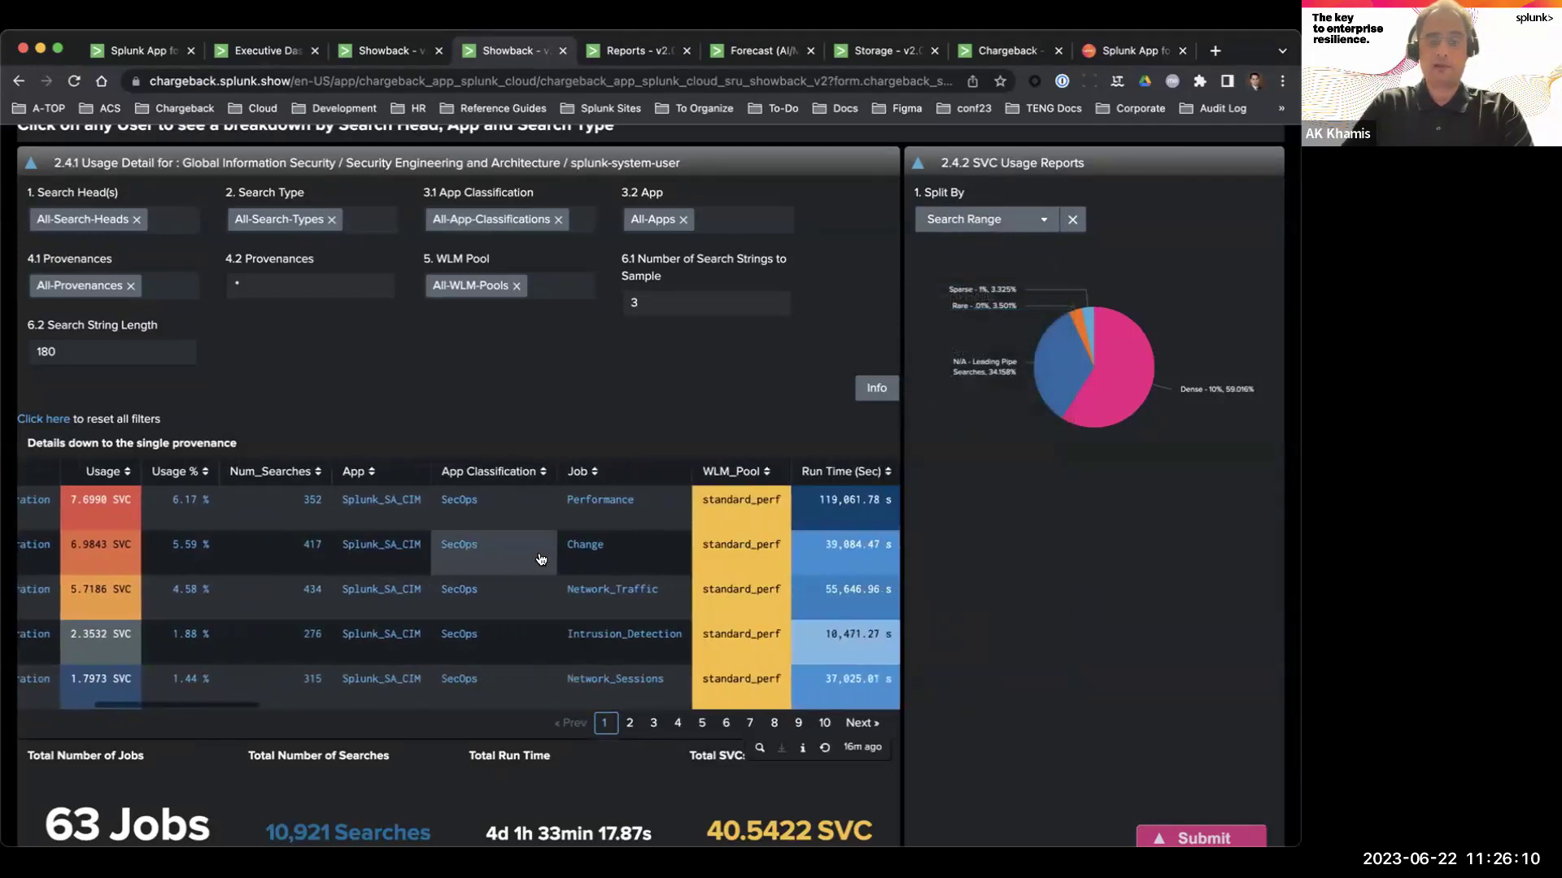
pyautogui.hscroll(-10, 541, 559)
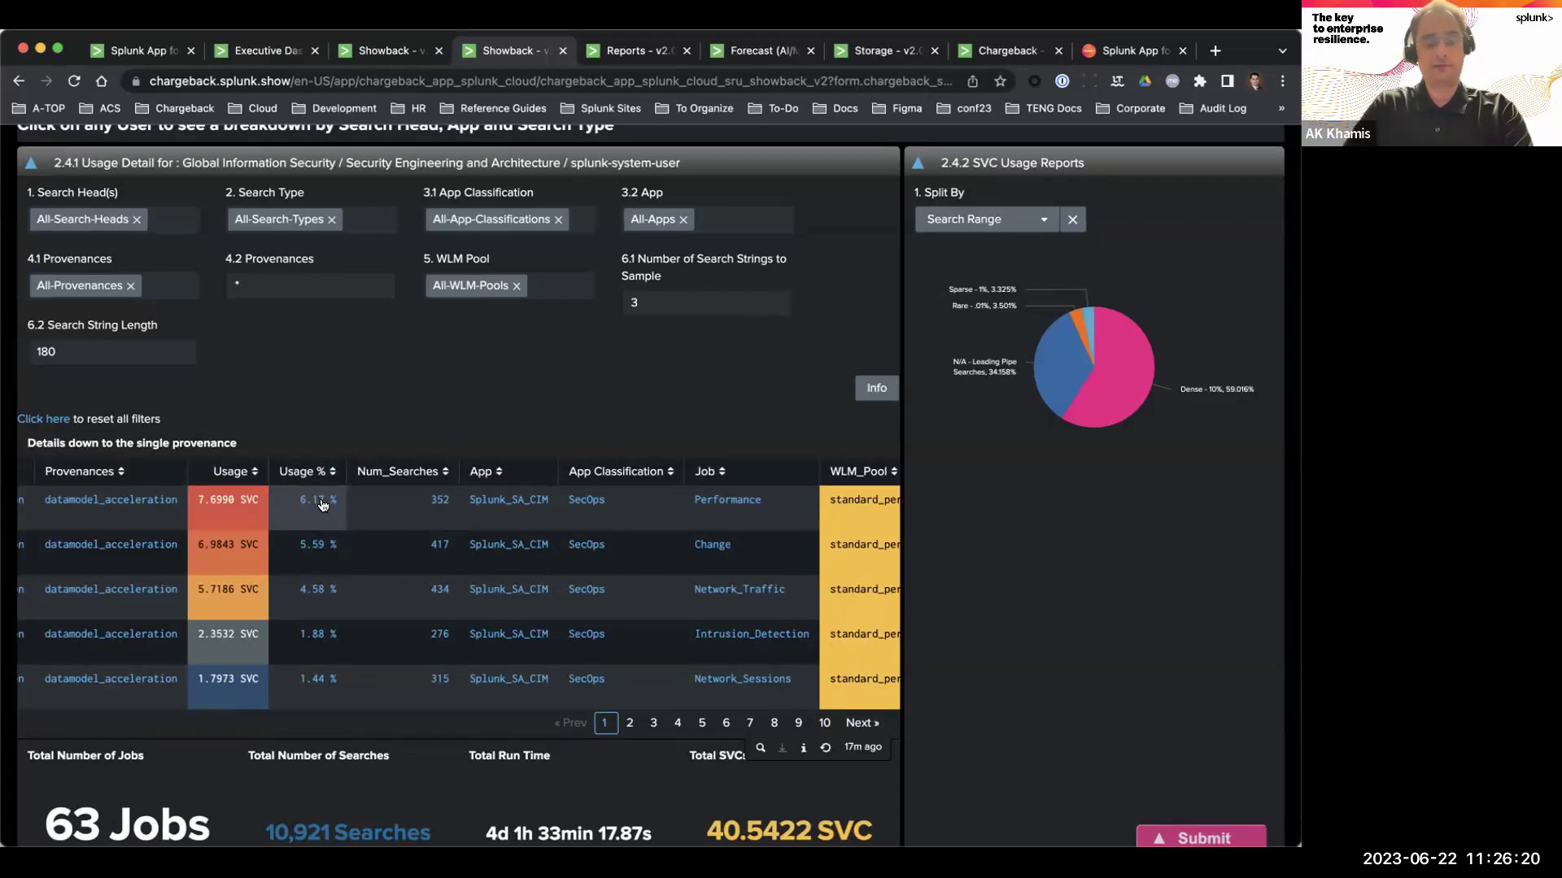
pyautogui.hscroll(3, 382, 512)
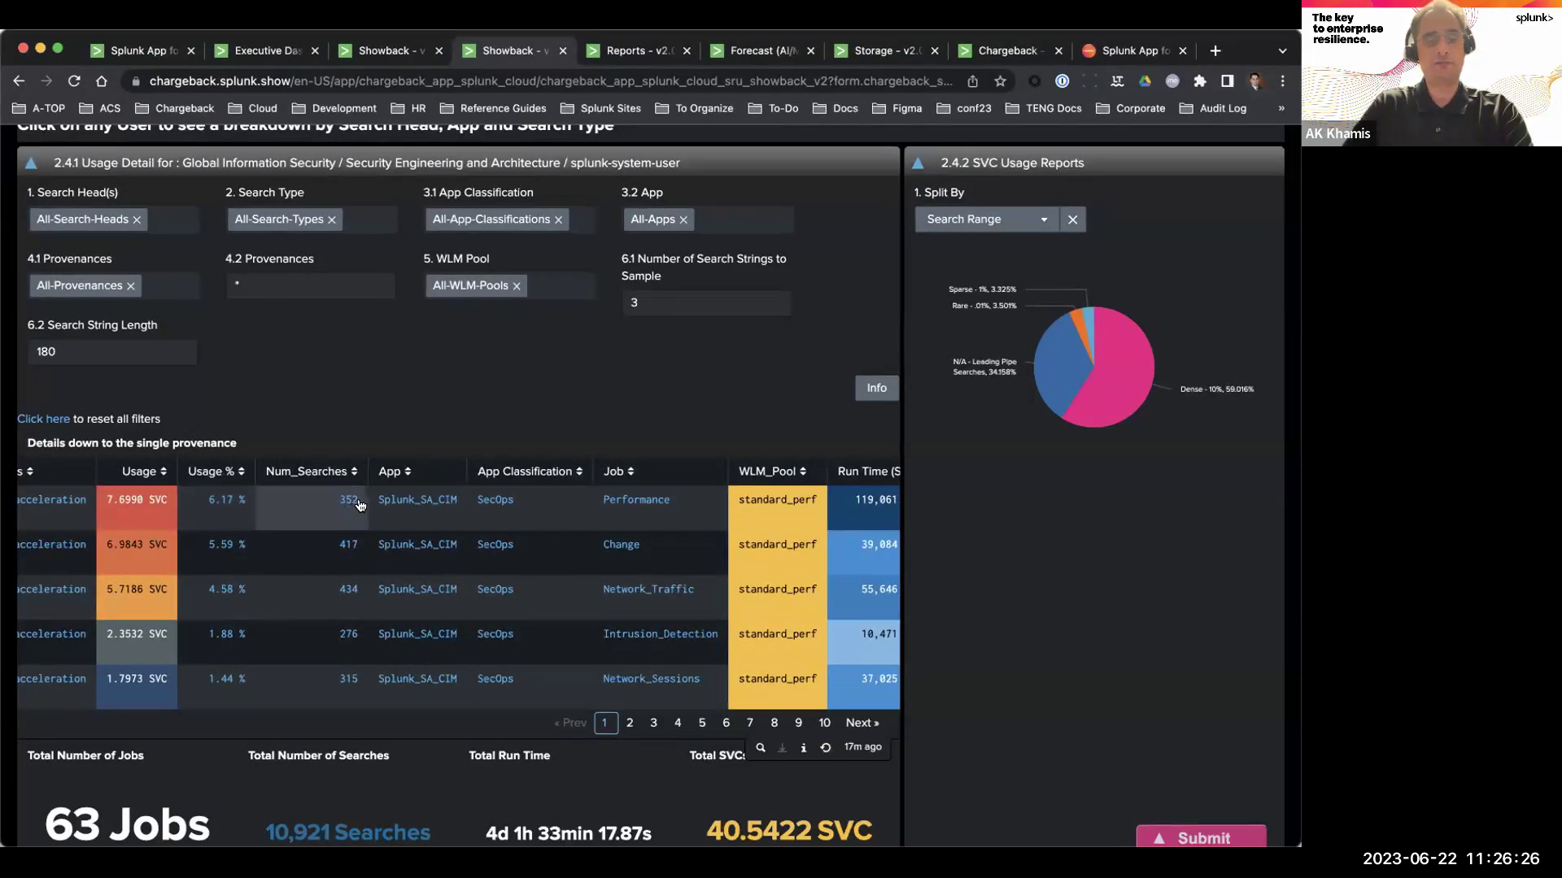
pyautogui.hscroll(10, 363, 505)
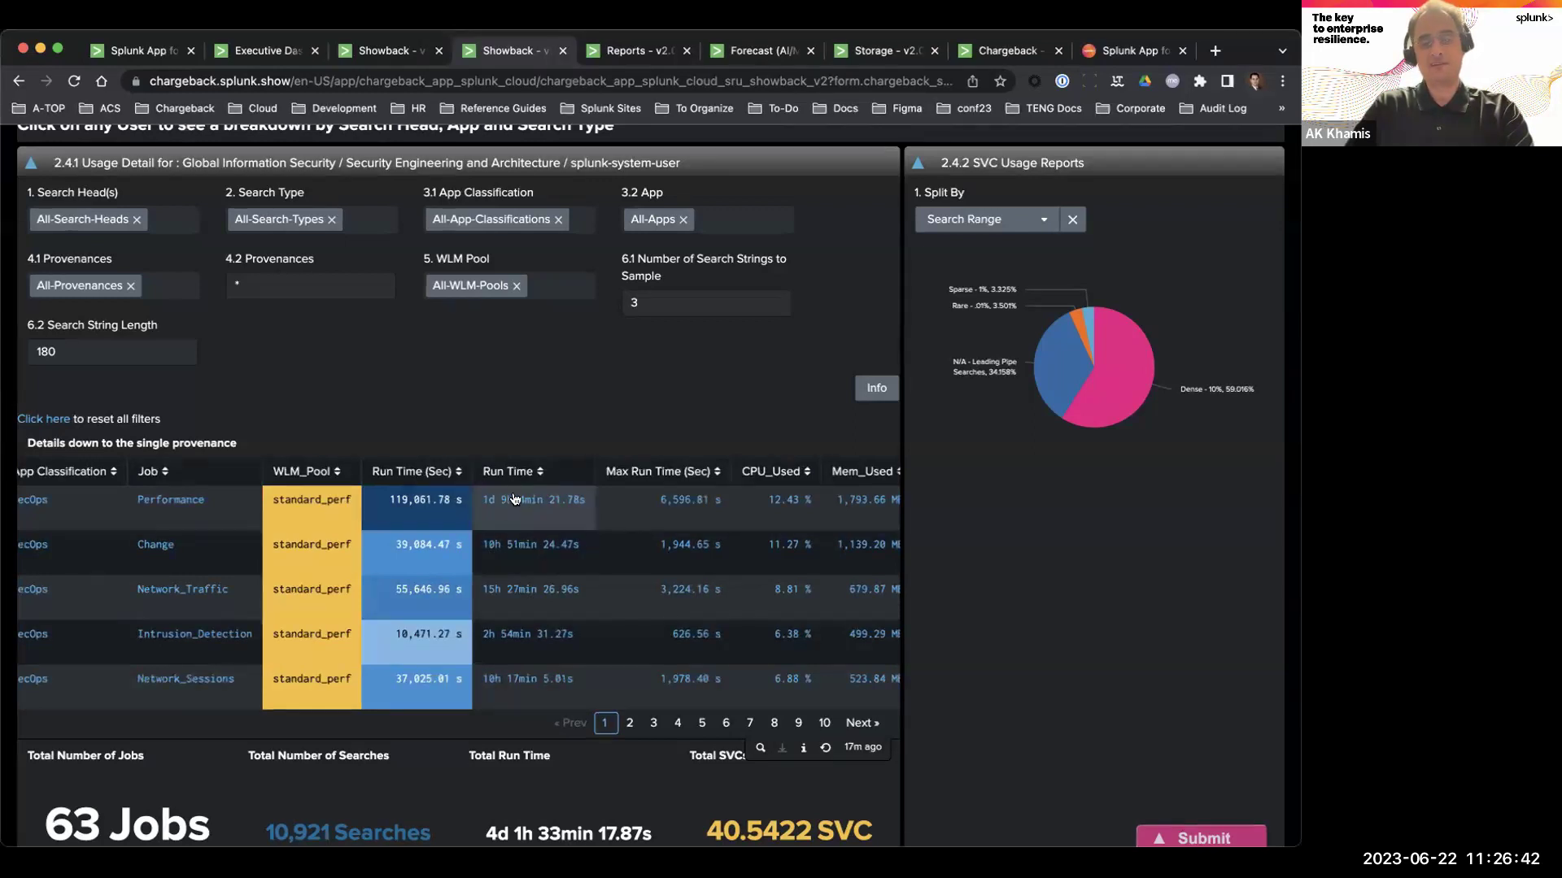
pyautogui.hscroll(2, 509, 505)
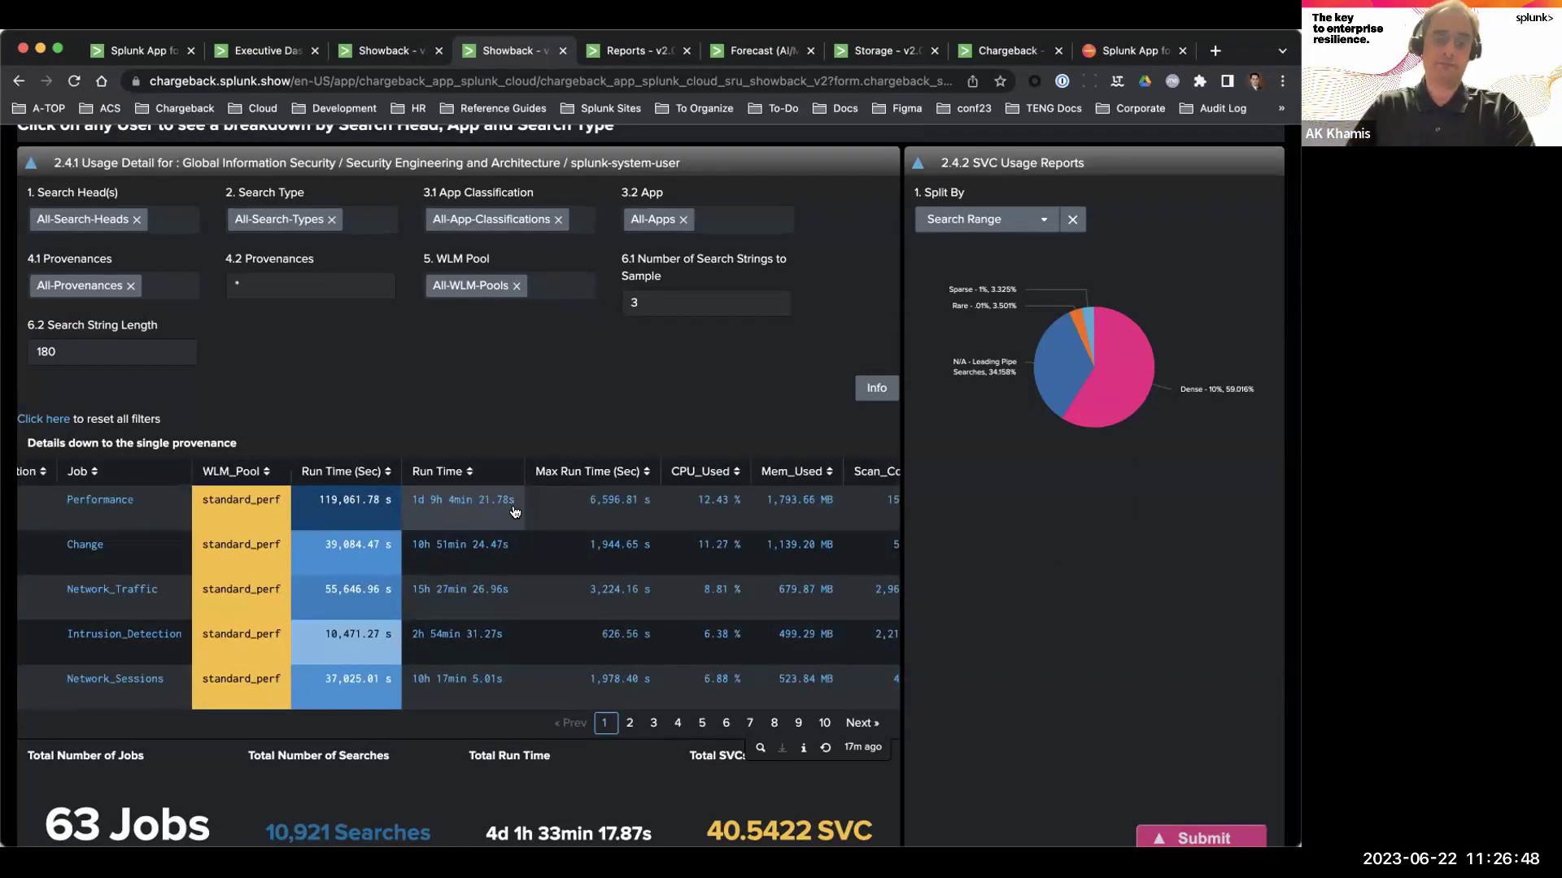
pyautogui.hscroll(6, 514, 510)
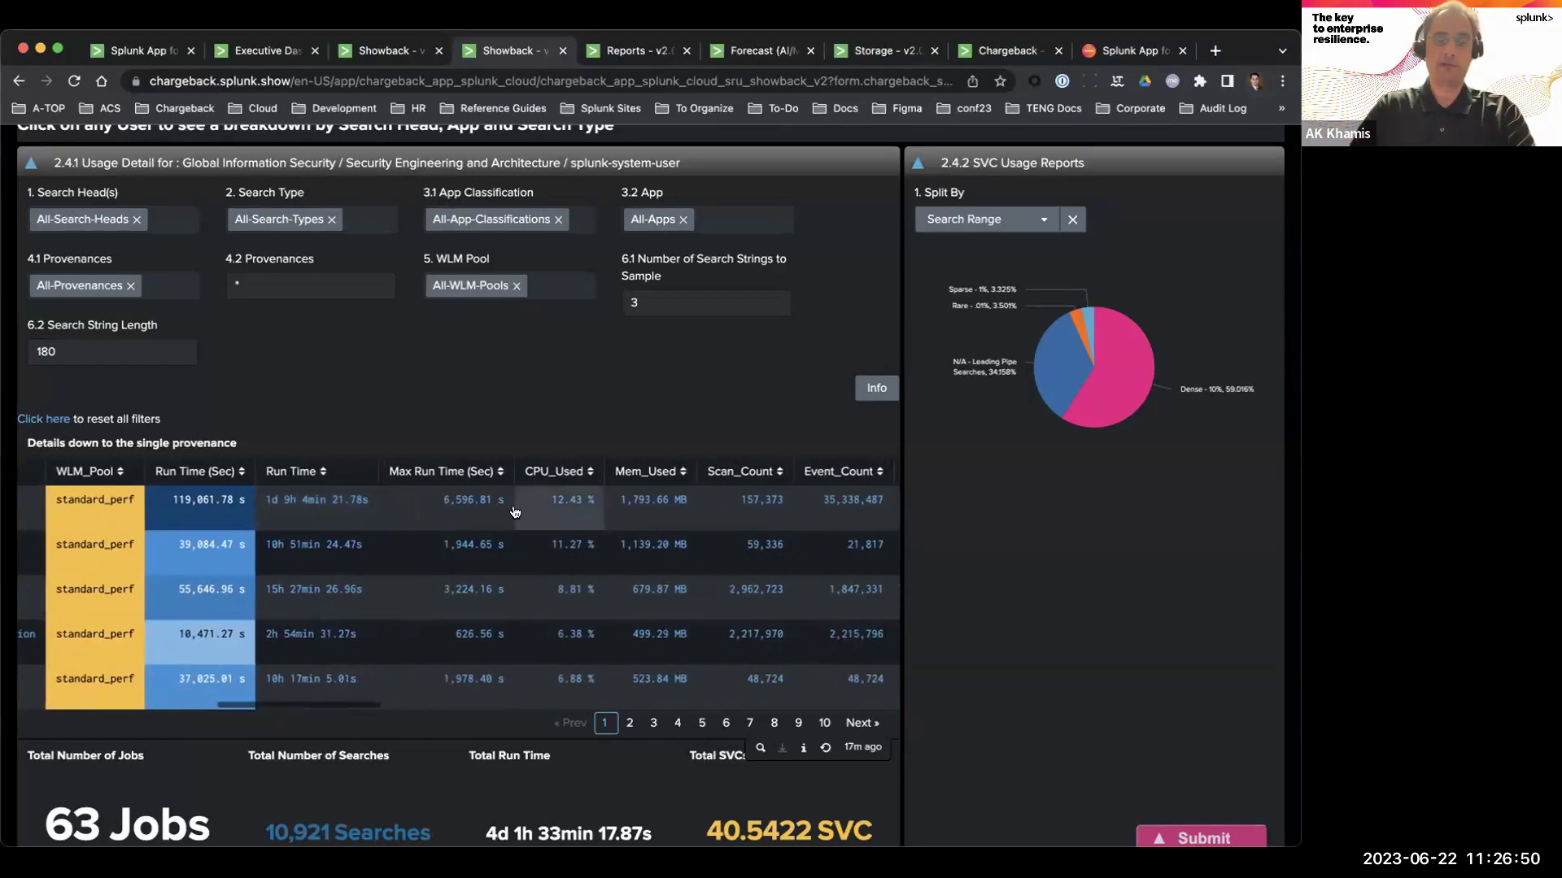
pyautogui.hscroll(5, 514, 511)
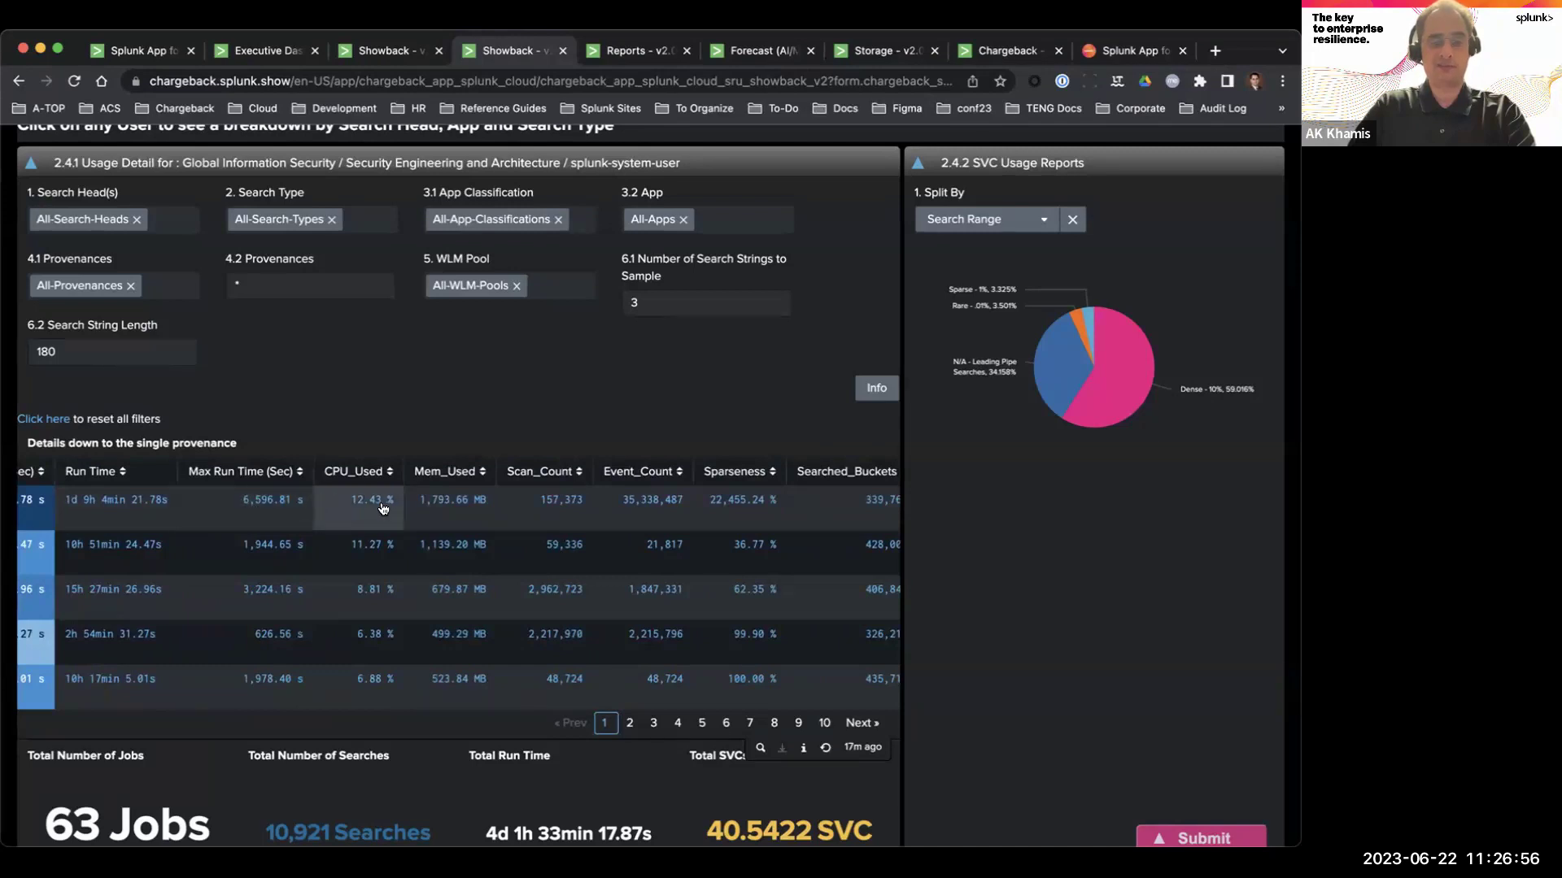
pyautogui.hscroll(5, 382, 508)
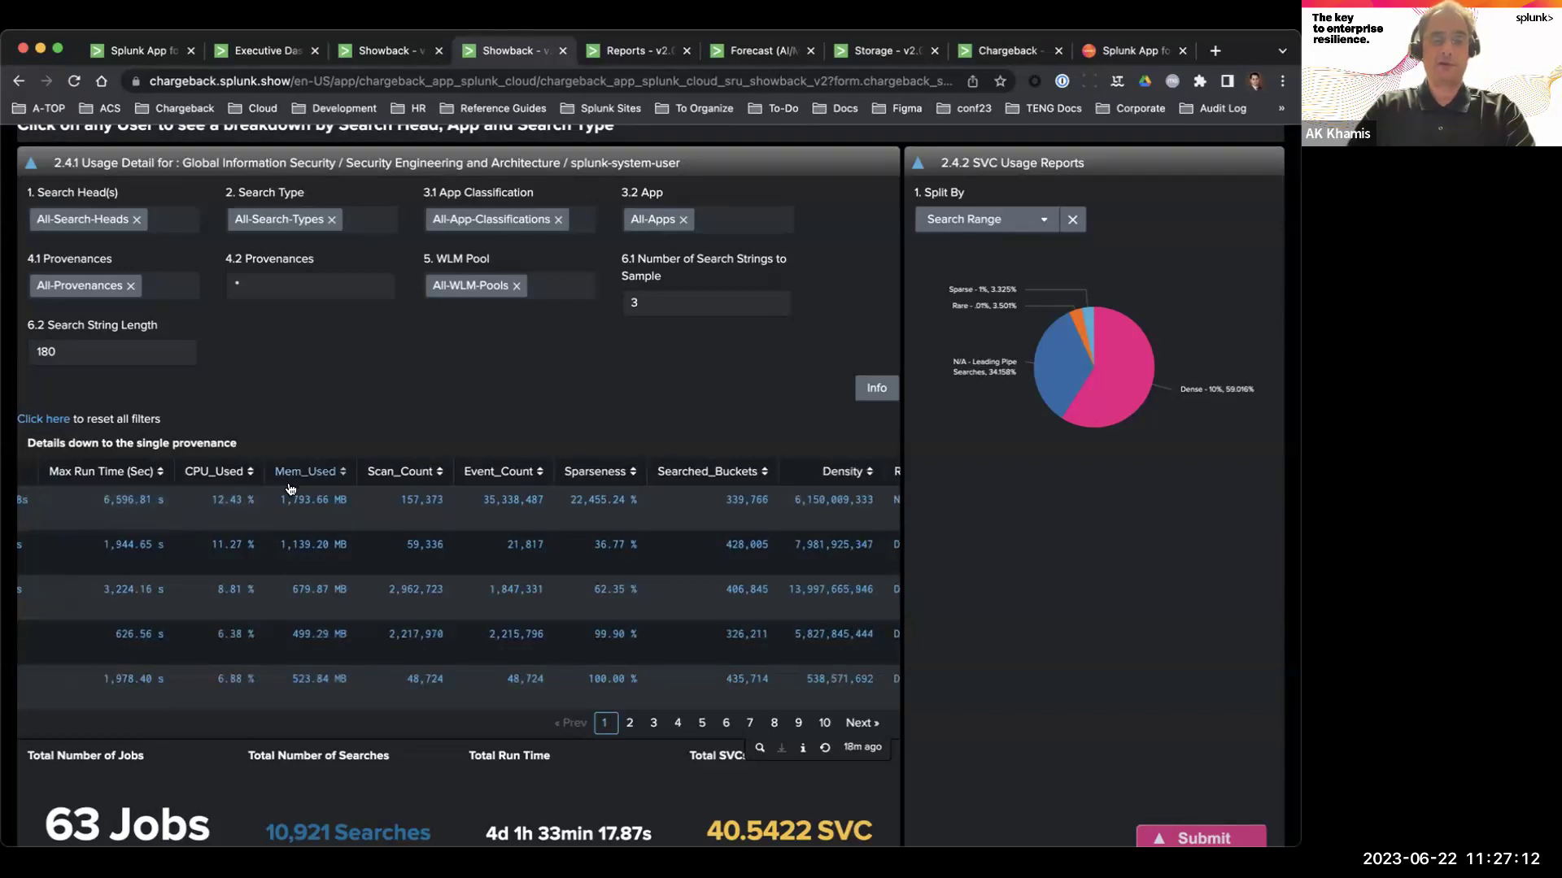
pyautogui.hscroll(3, 515, 492)
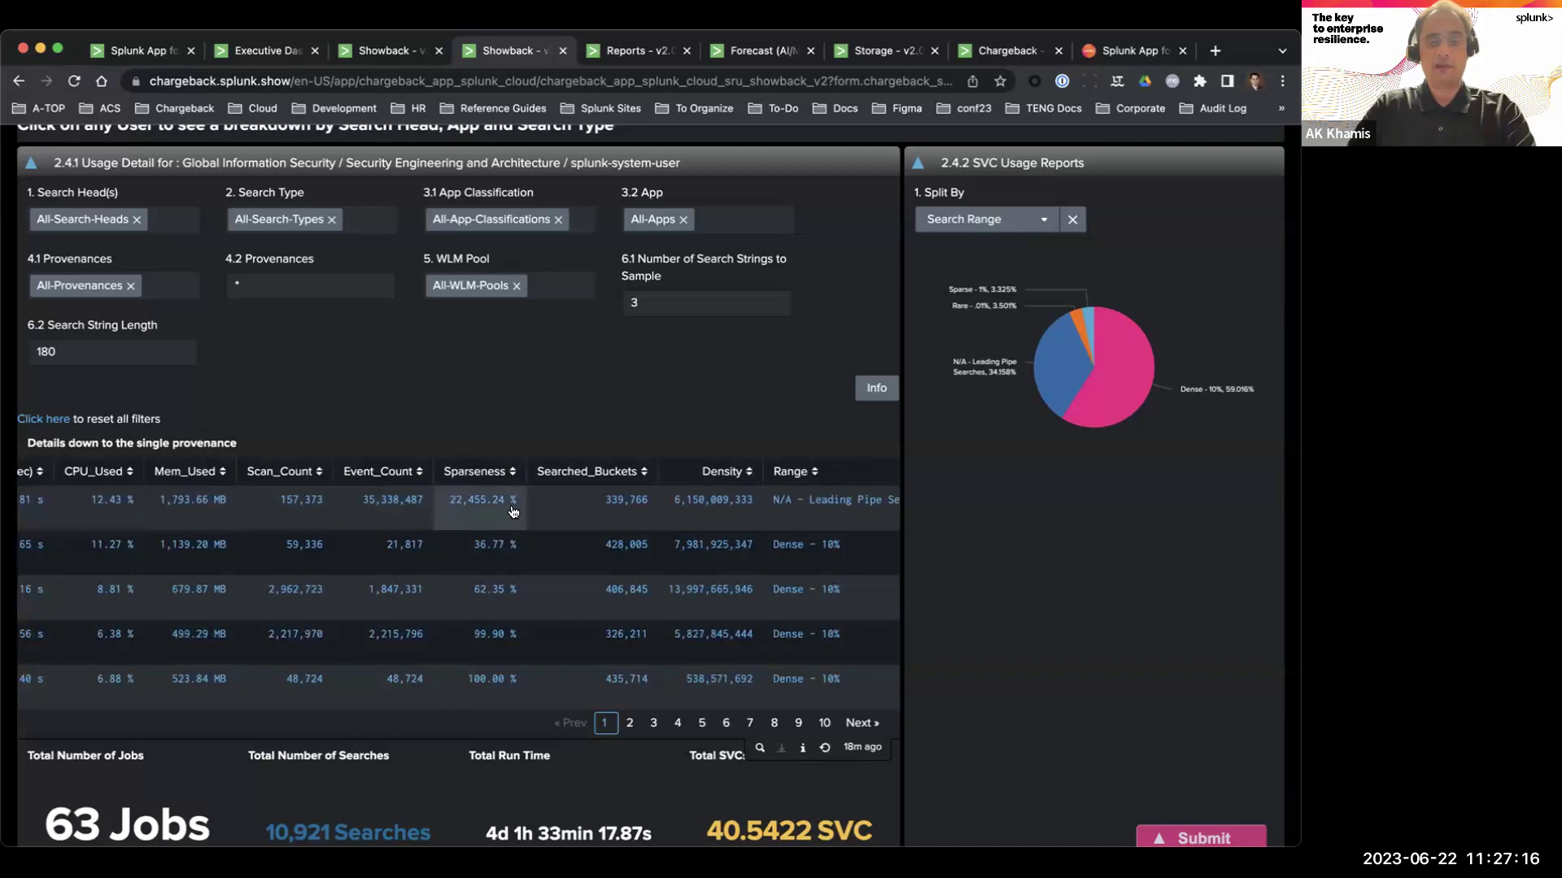
pyautogui.hscroll(8, 520, 500)
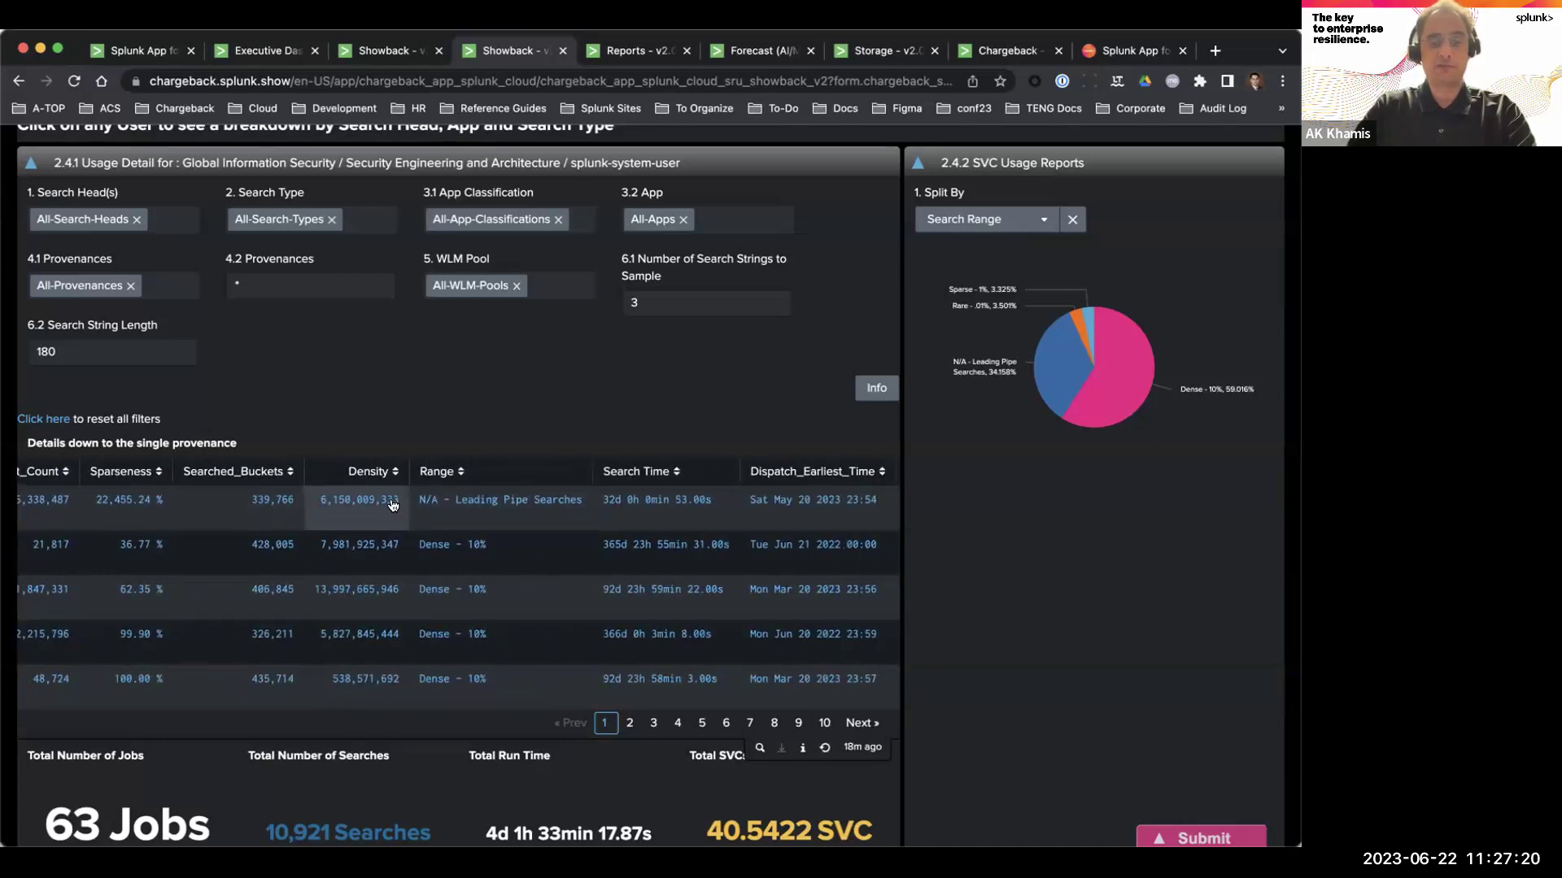
pyautogui.hscroll(7, 392, 504)
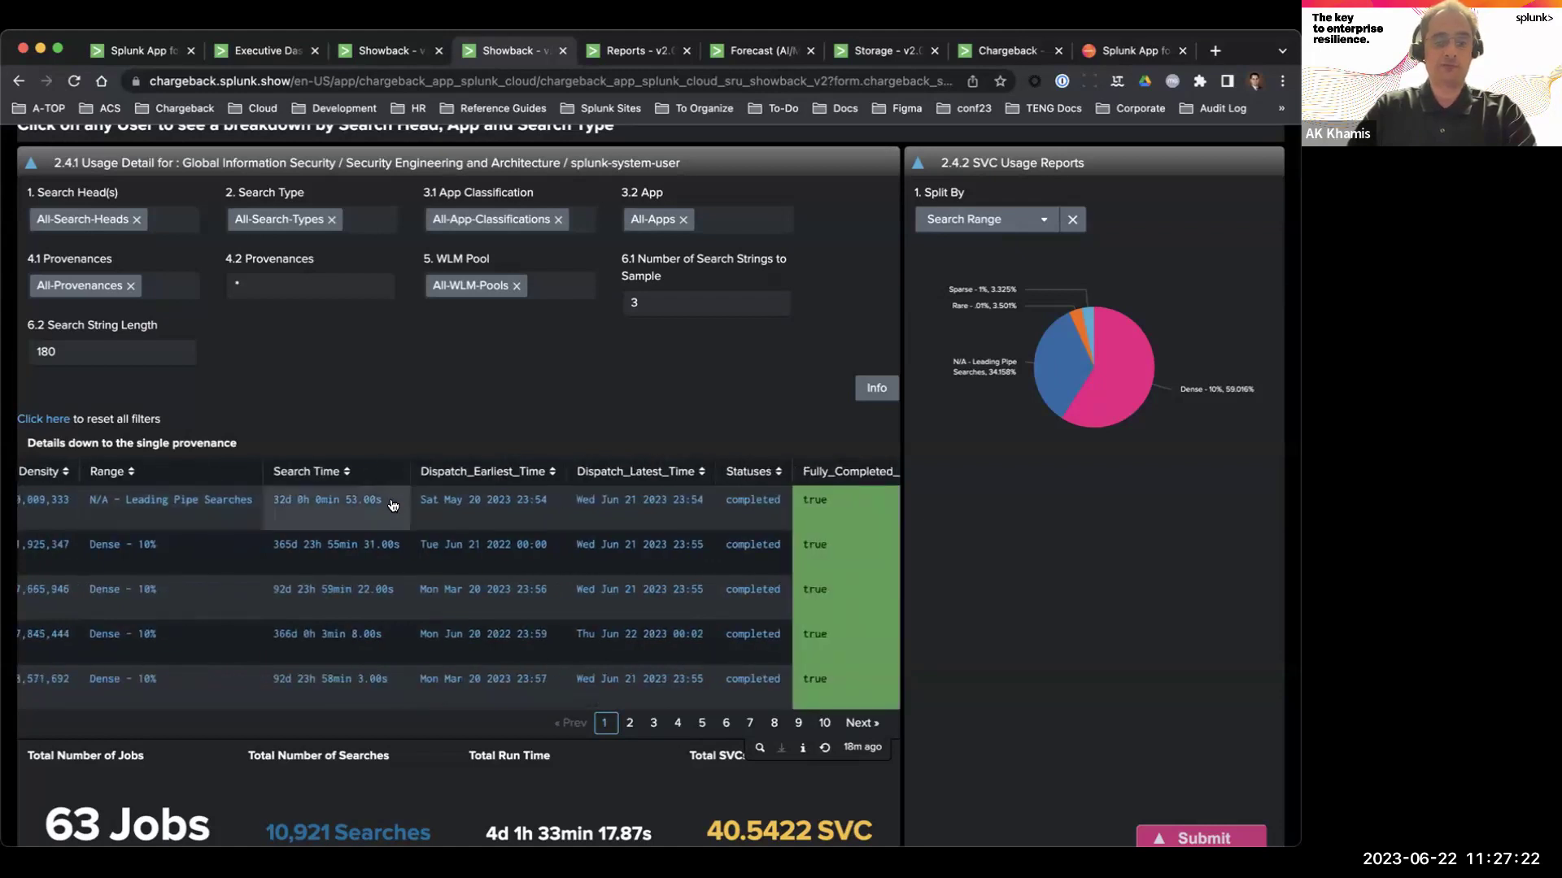
pyautogui.hscroll(15, 331, 508)
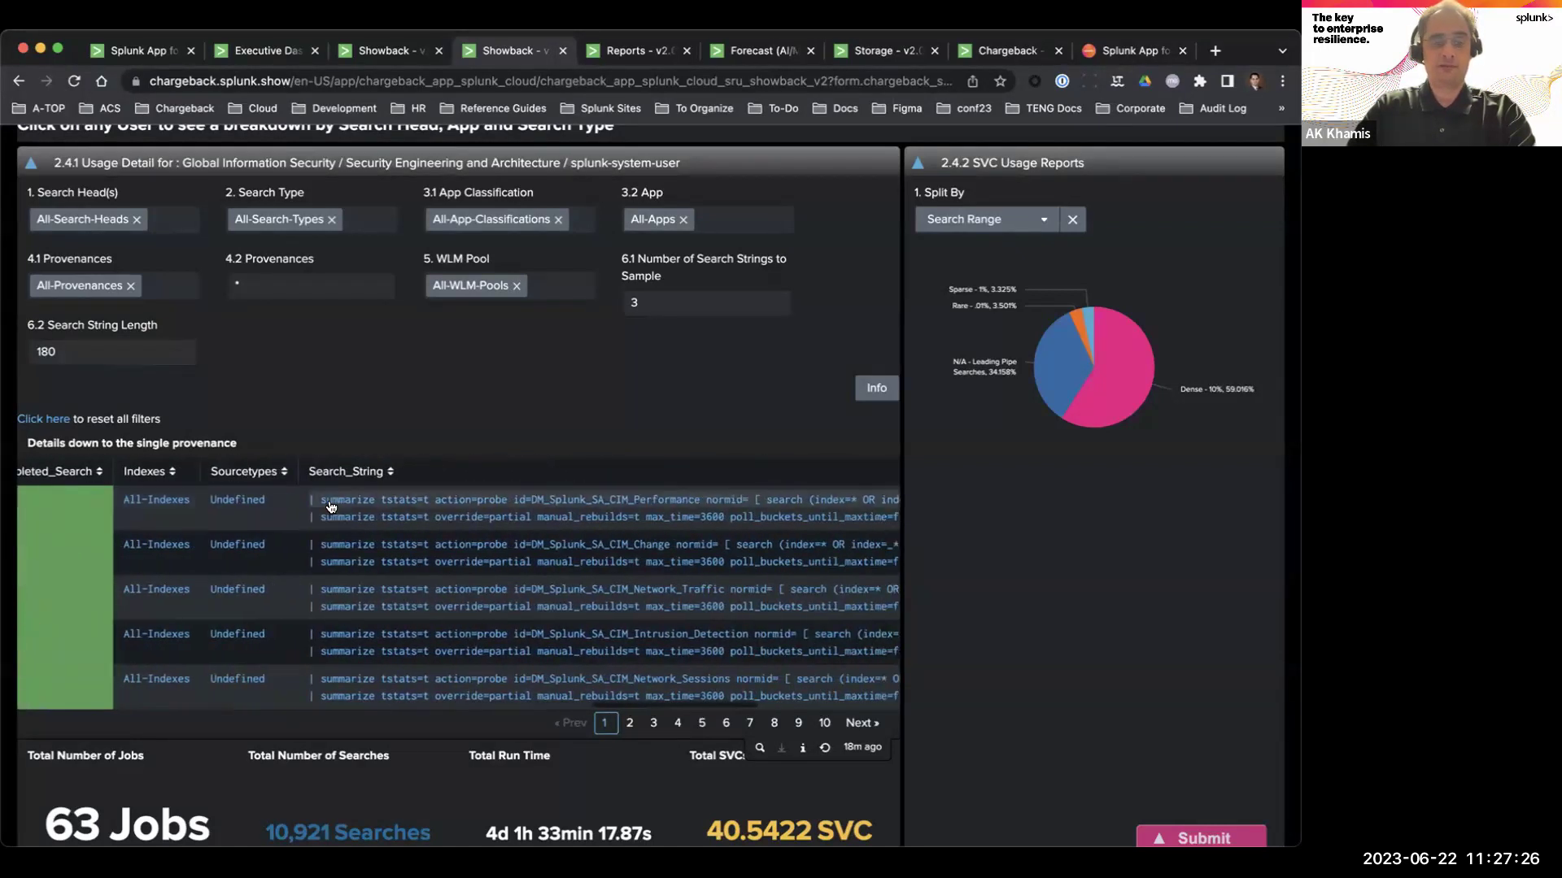
pyautogui.hscroll(5, 488, 505)
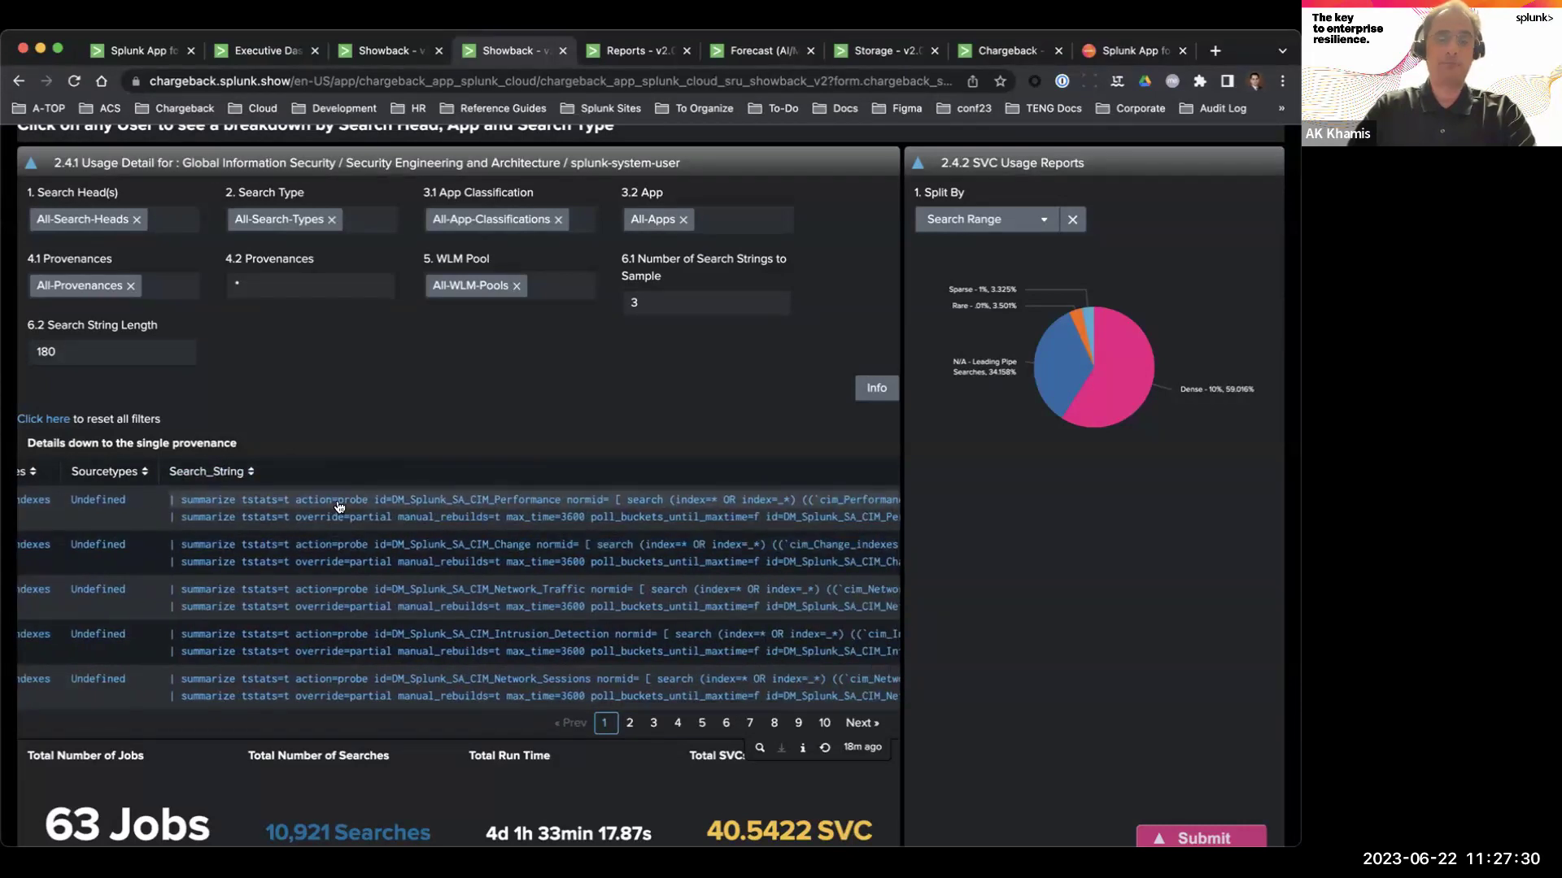
pyautogui.hscroll(3, 390, 503)
pyautogui.hscroll(-10, 391, 503)
pyautogui.hscroll(-15, 390, 504)
pyautogui.hscroll(-10, 283, 510)
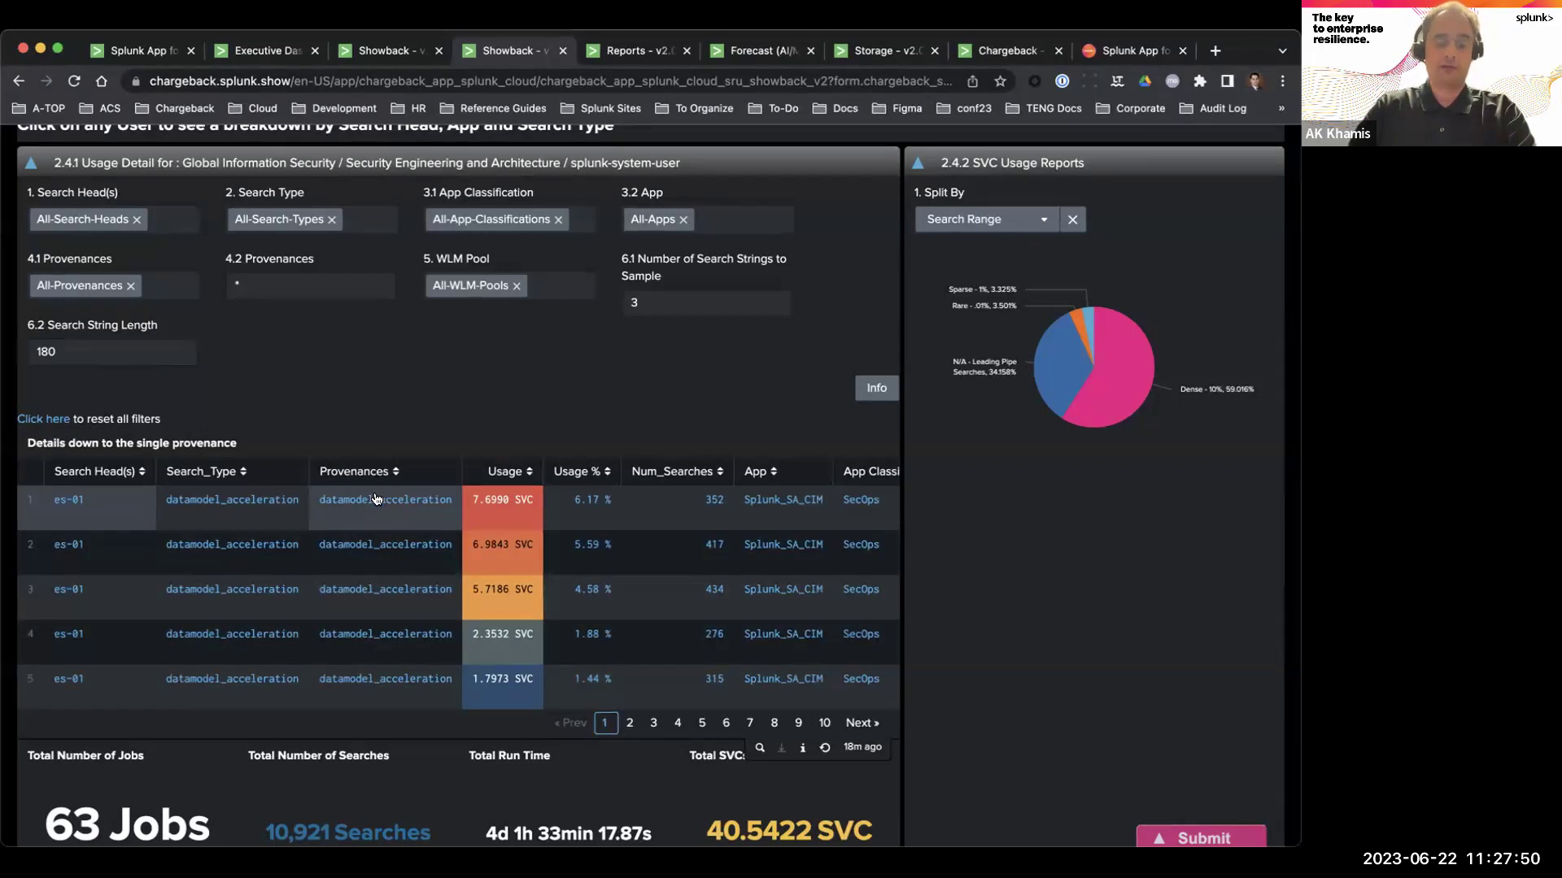
pyautogui.hscroll(3, 374, 499)
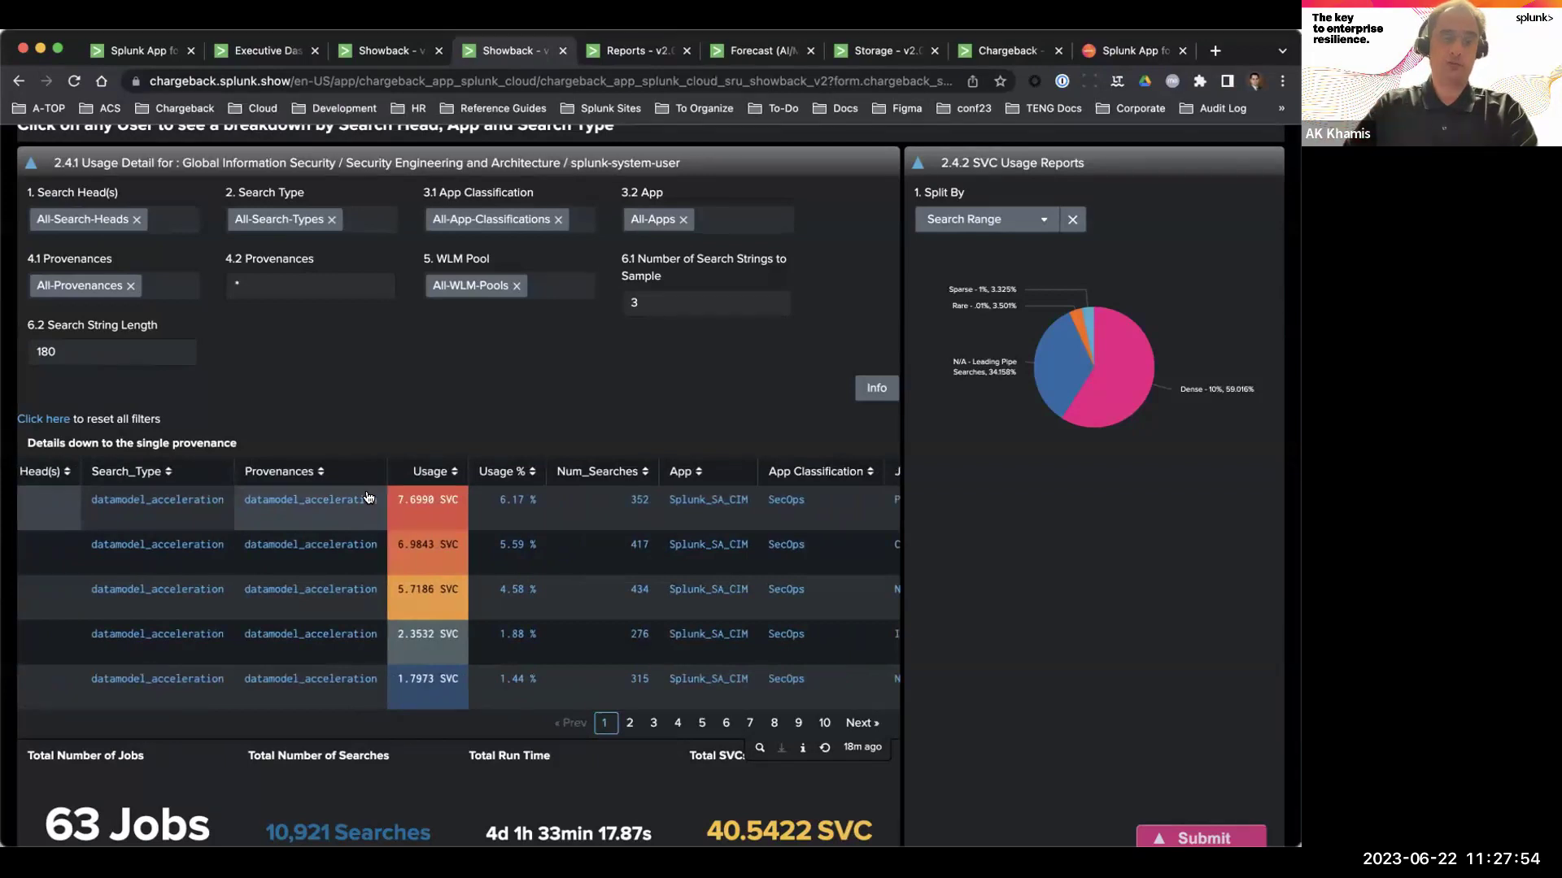
pyautogui.hscroll(2, 348, 509)
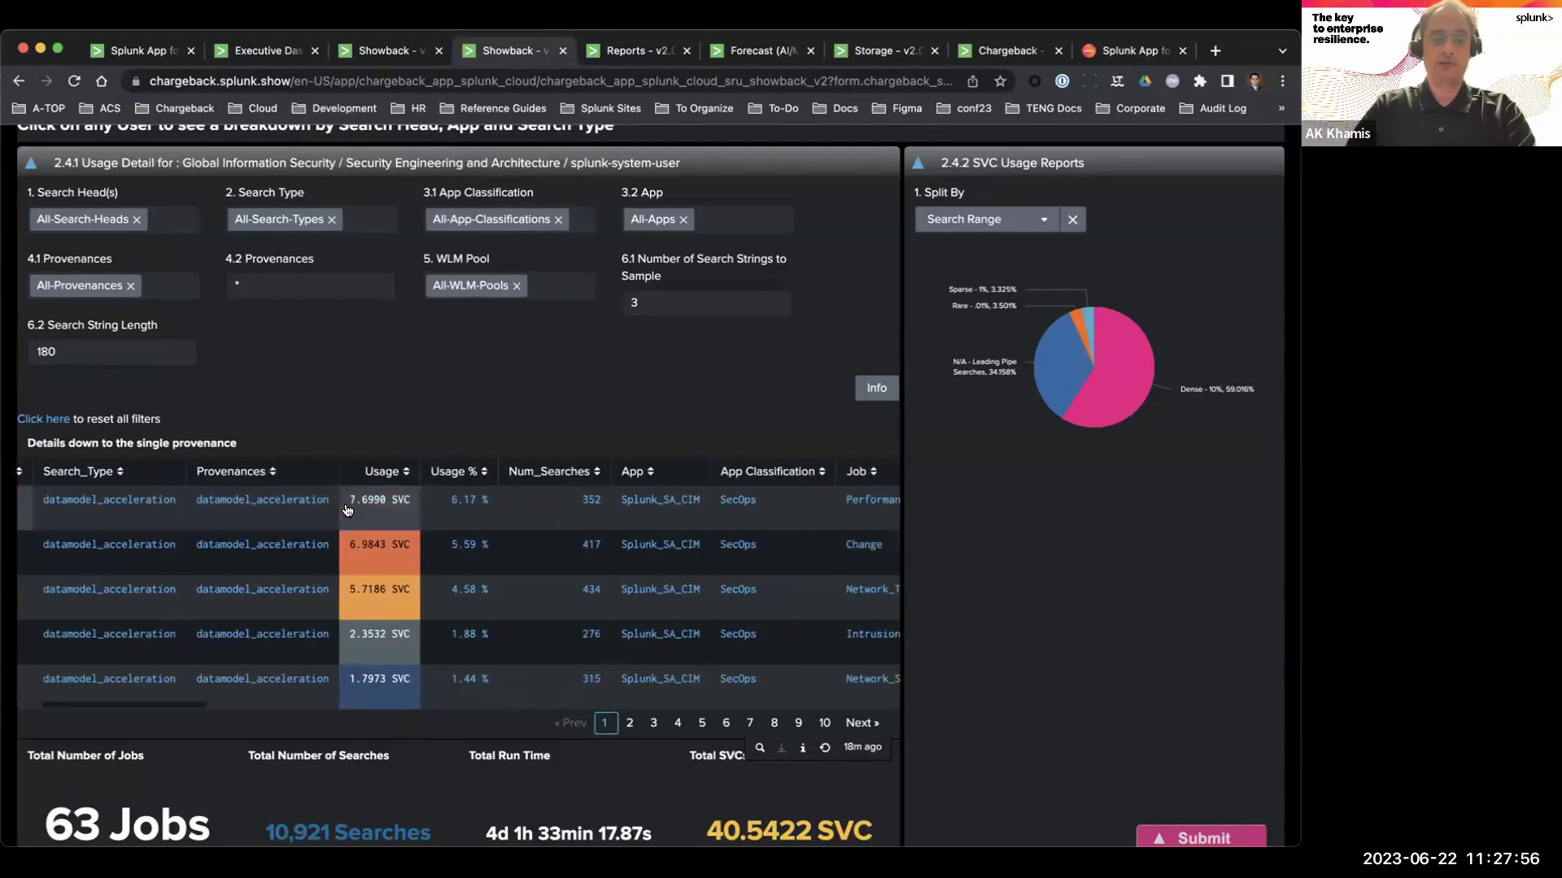
pyautogui.hscroll(4, 348, 510)
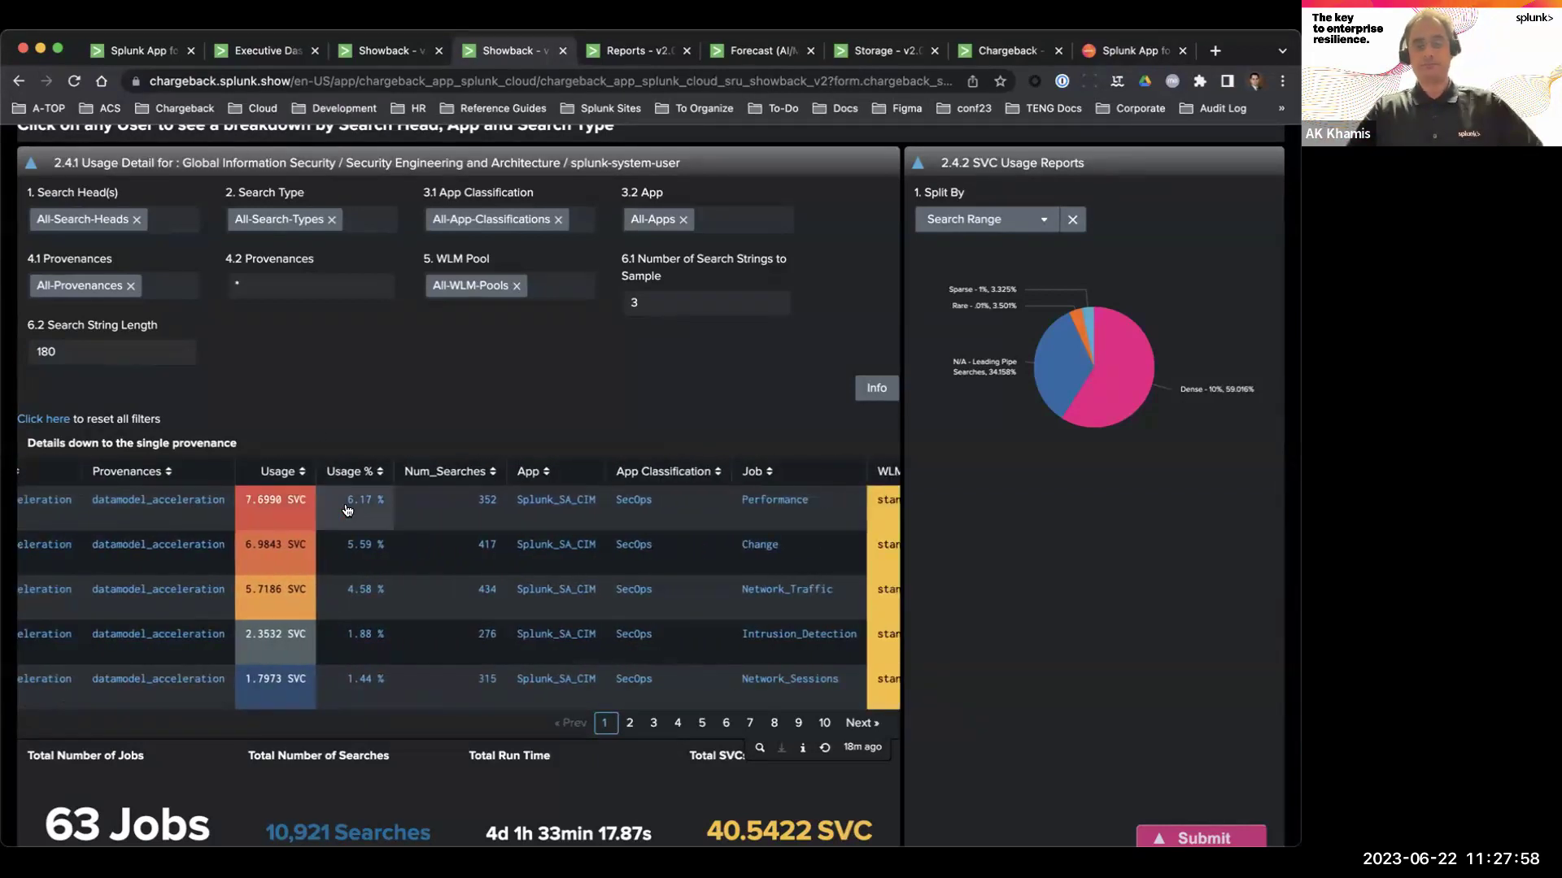
pyautogui.hscroll(10, 348, 510)
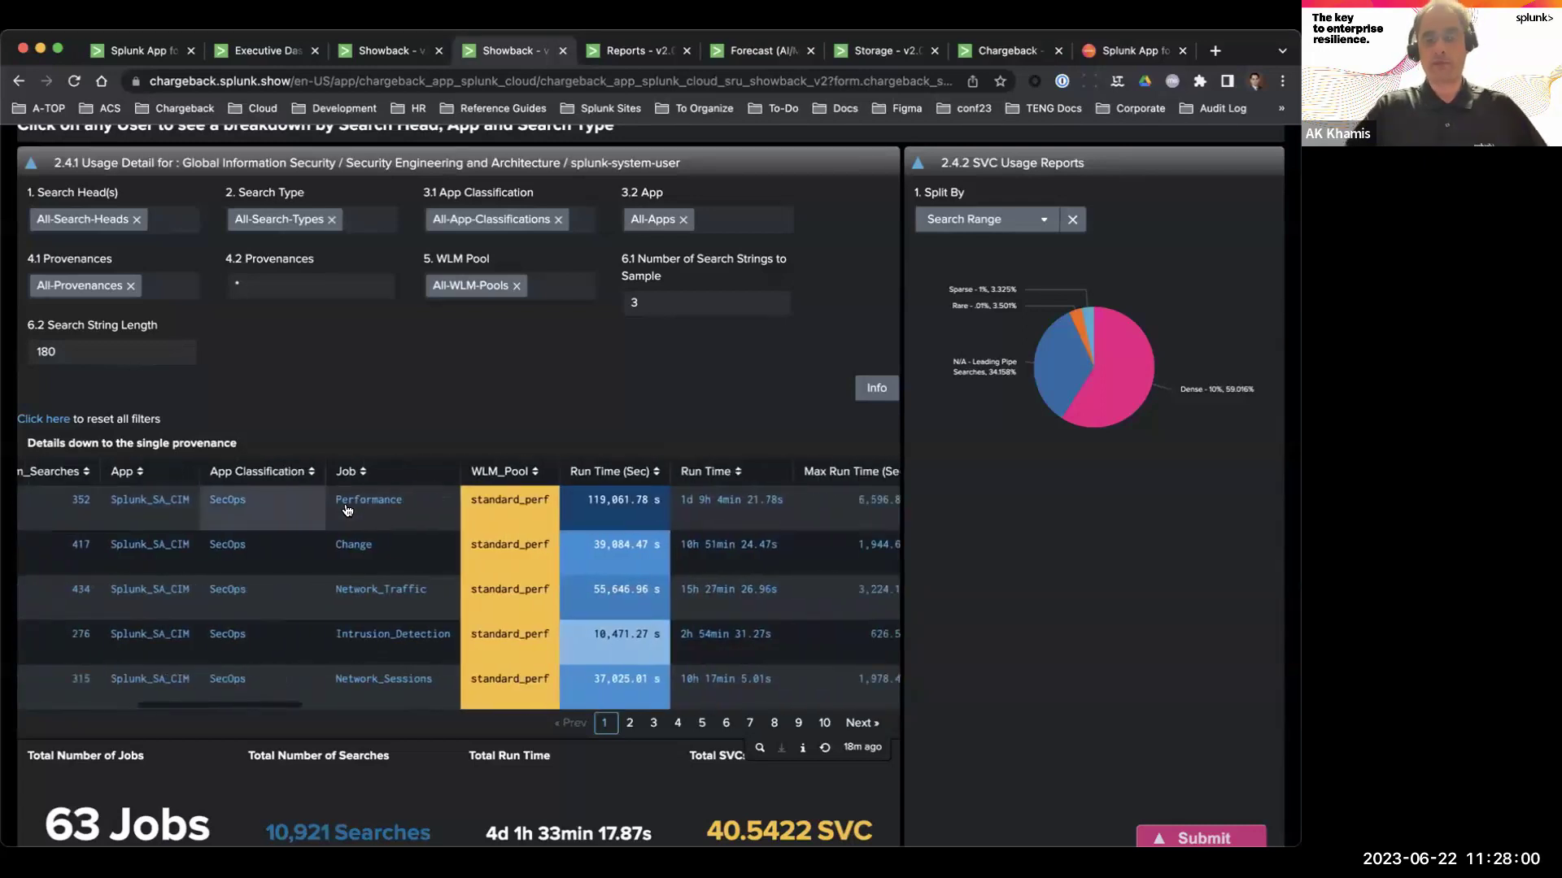
pyautogui.hscroll(15, 347, 509)
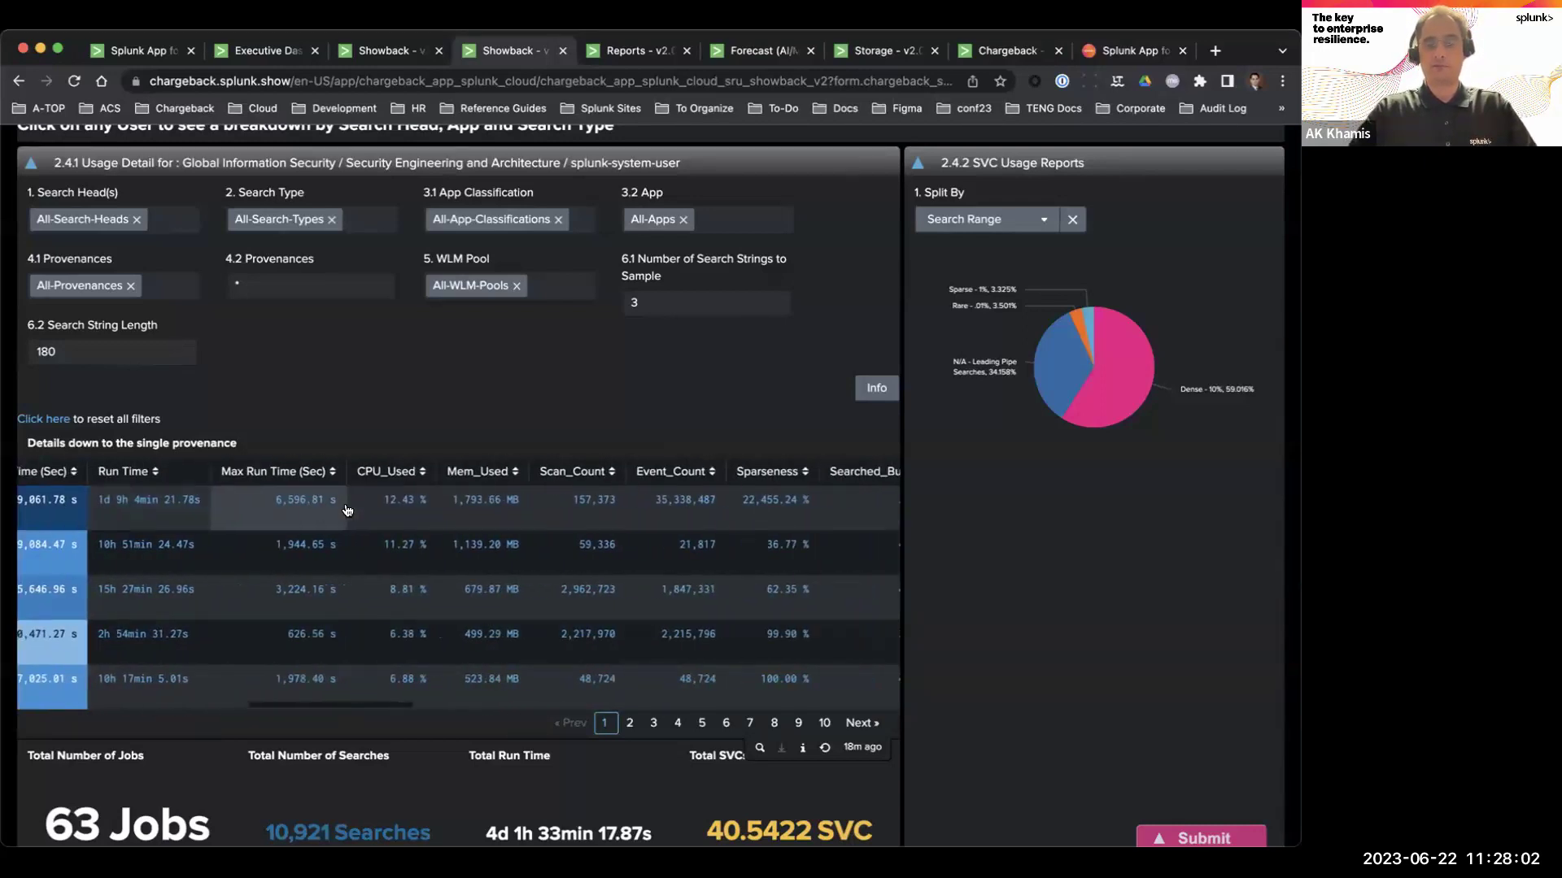
pyautogui.hscroll(17, 347, 510)
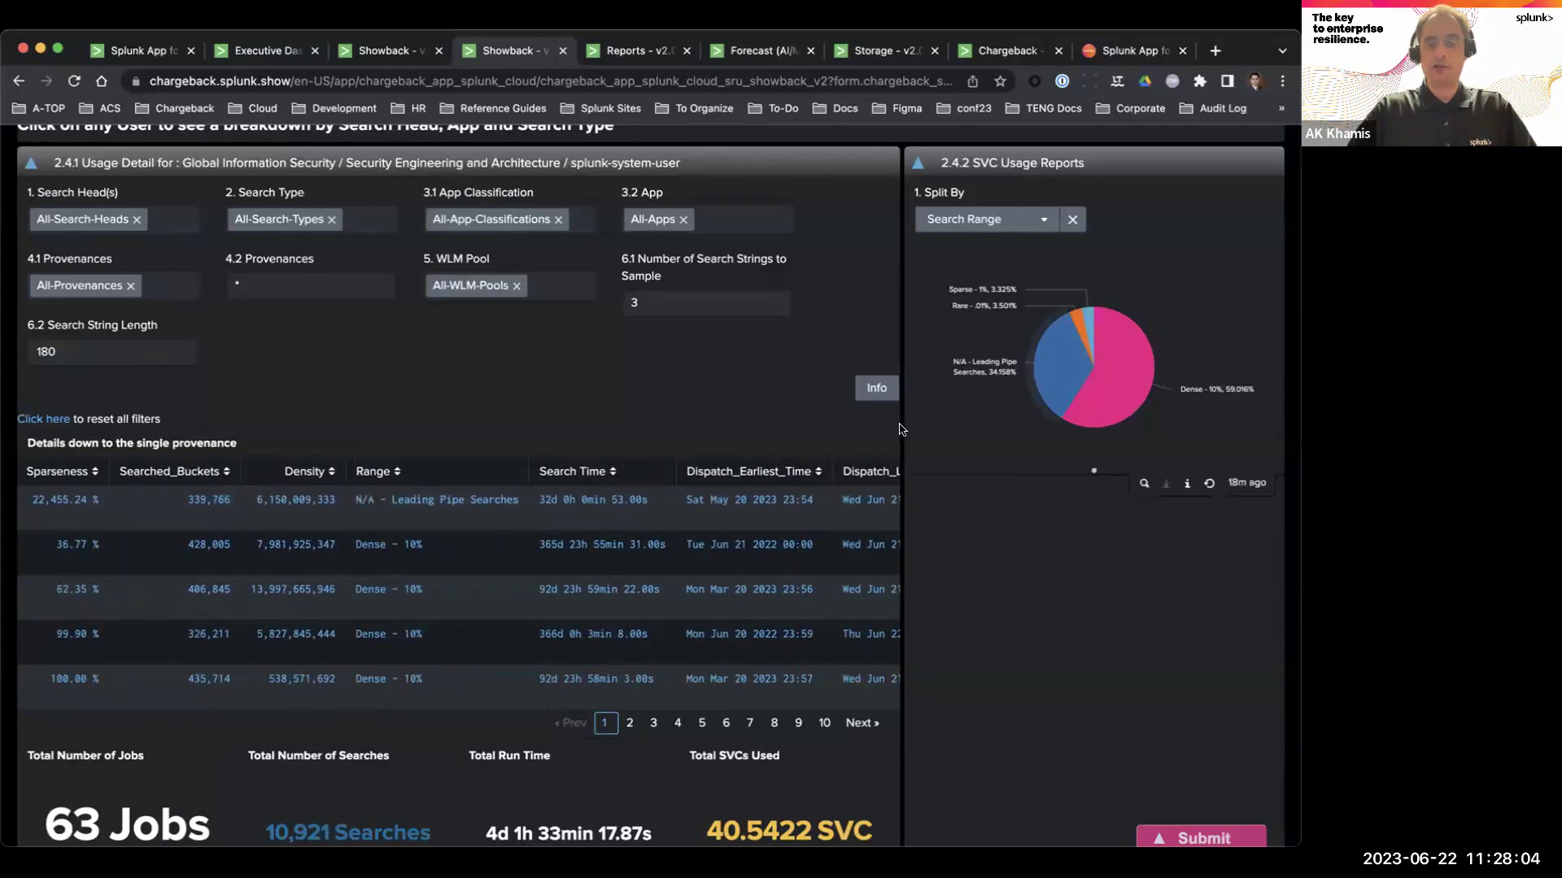
pyautogui.click(872, 390)
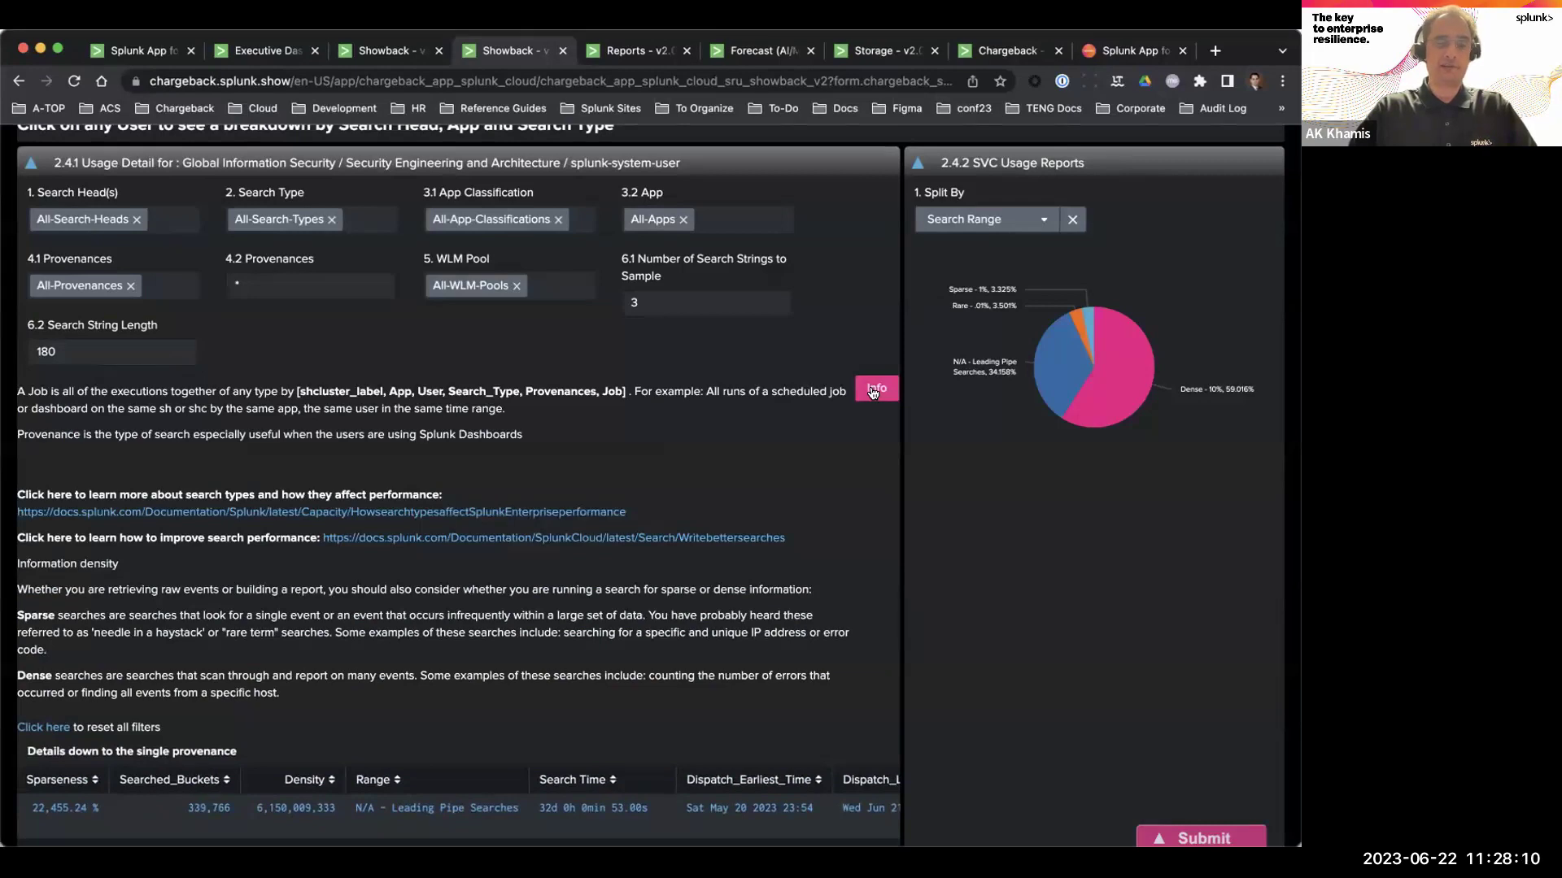
pyautogui.scroll(-2, 235, 650)
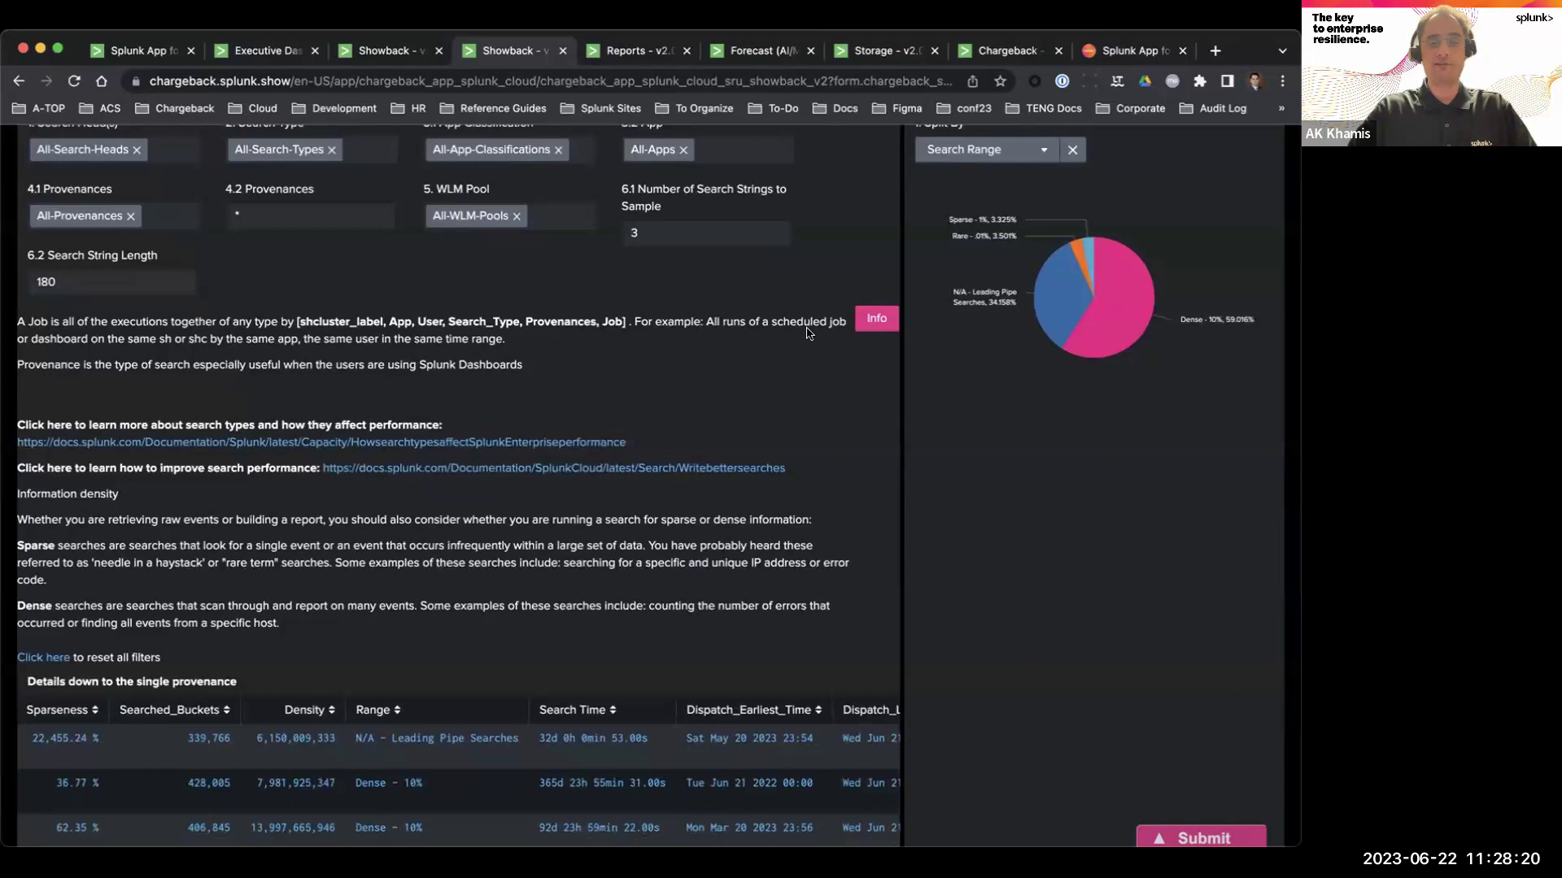
pyautogui.click(876, 326)
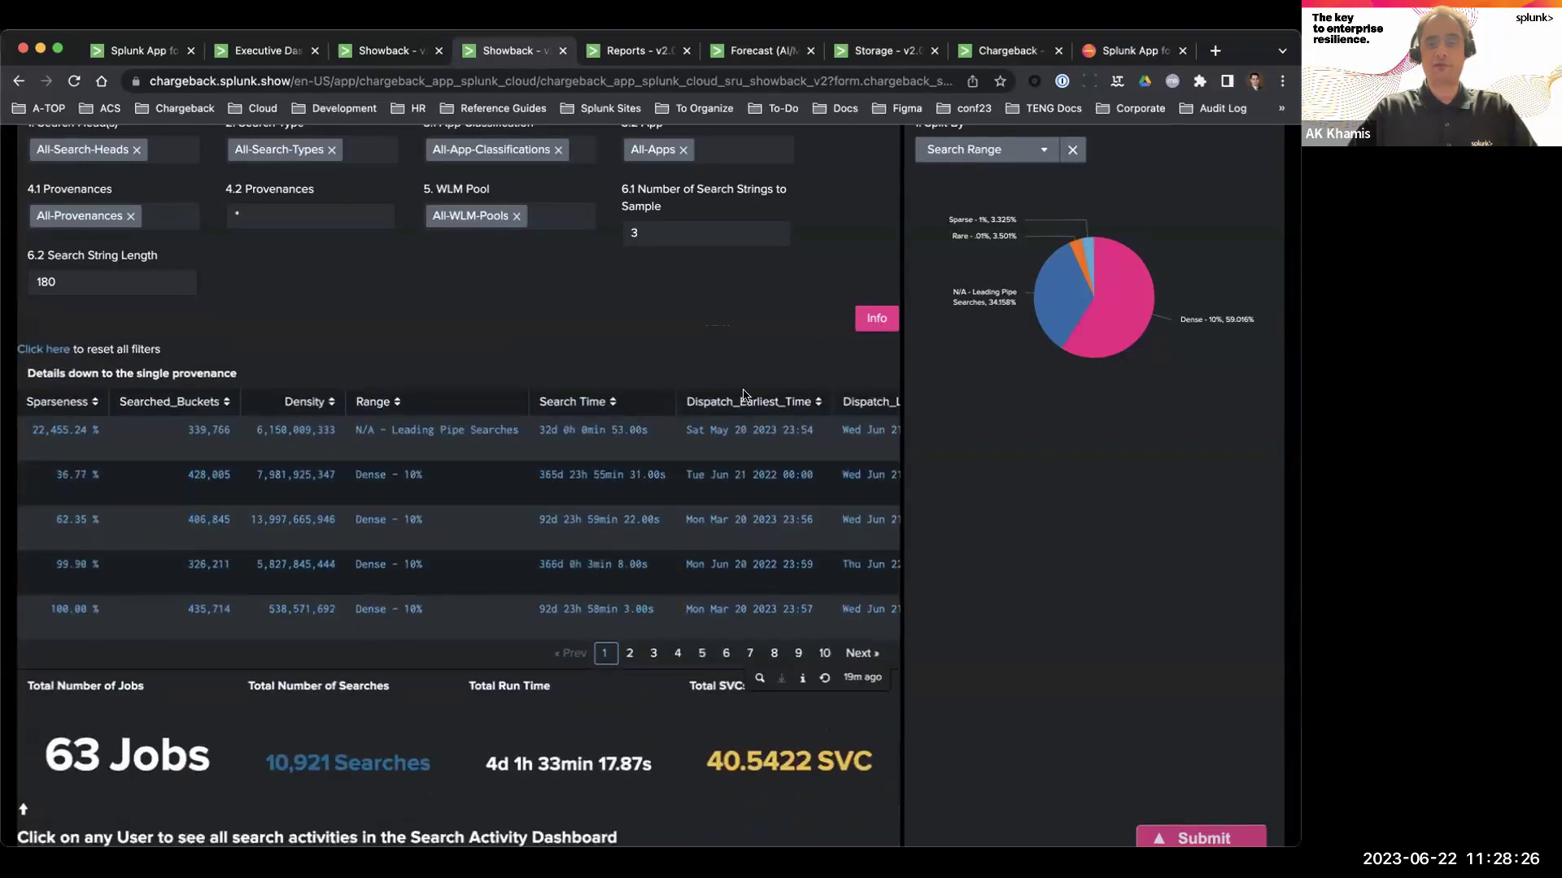
# Change the 6.2 Search String Length from 180 to 1000.
pyautogui.hscroll(10, 803, 508)
pyautogui.hscroll(-10, 388, 440)
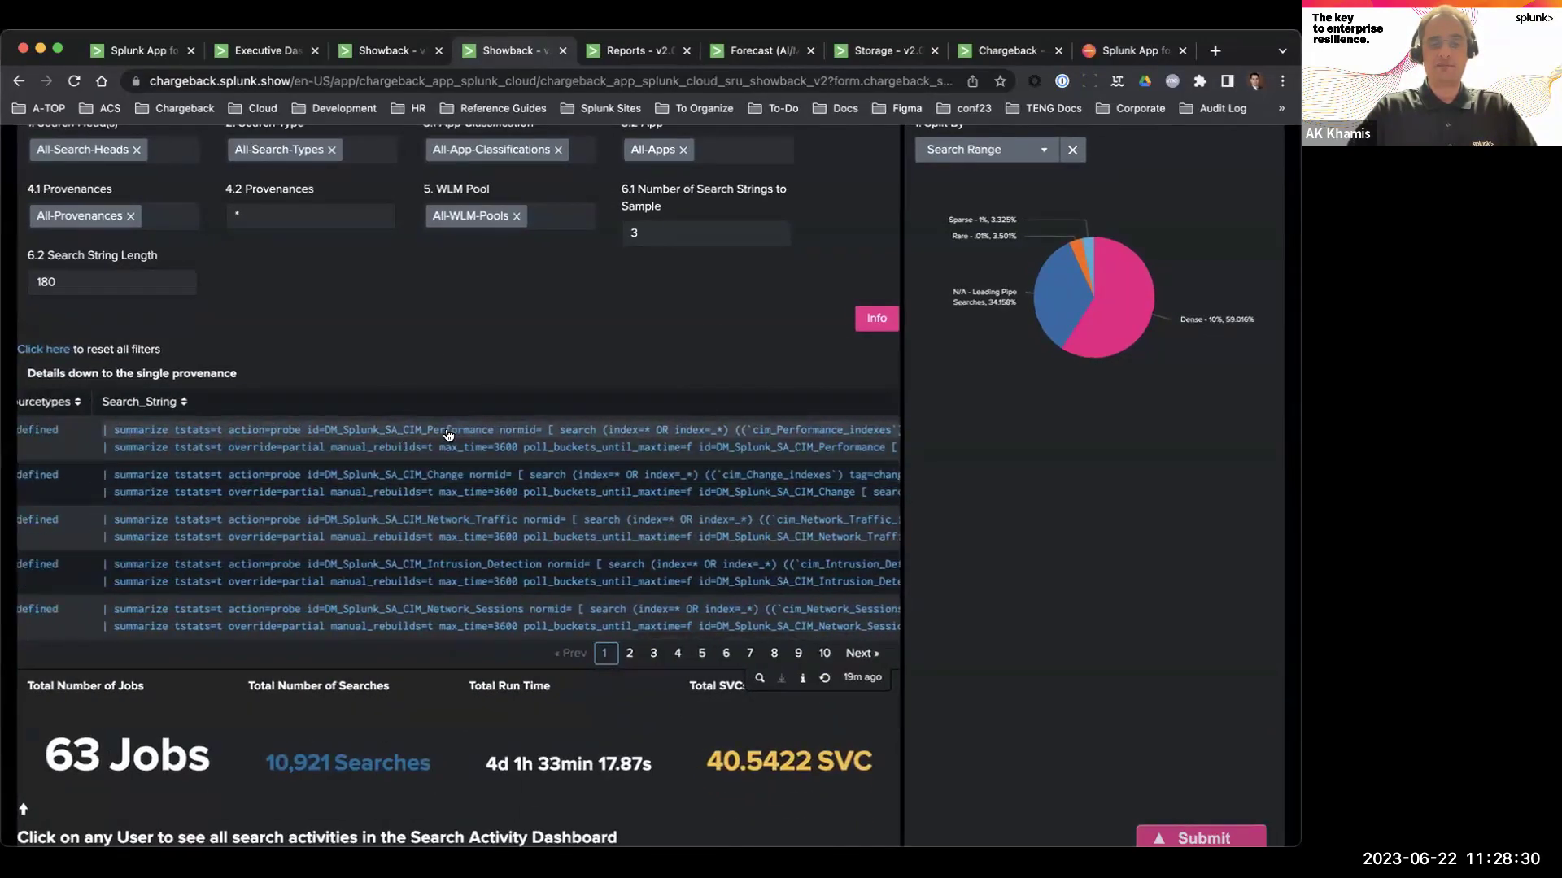
pyautogui.moveTo(64, 281); pyautogui.dragTo(11, 284)
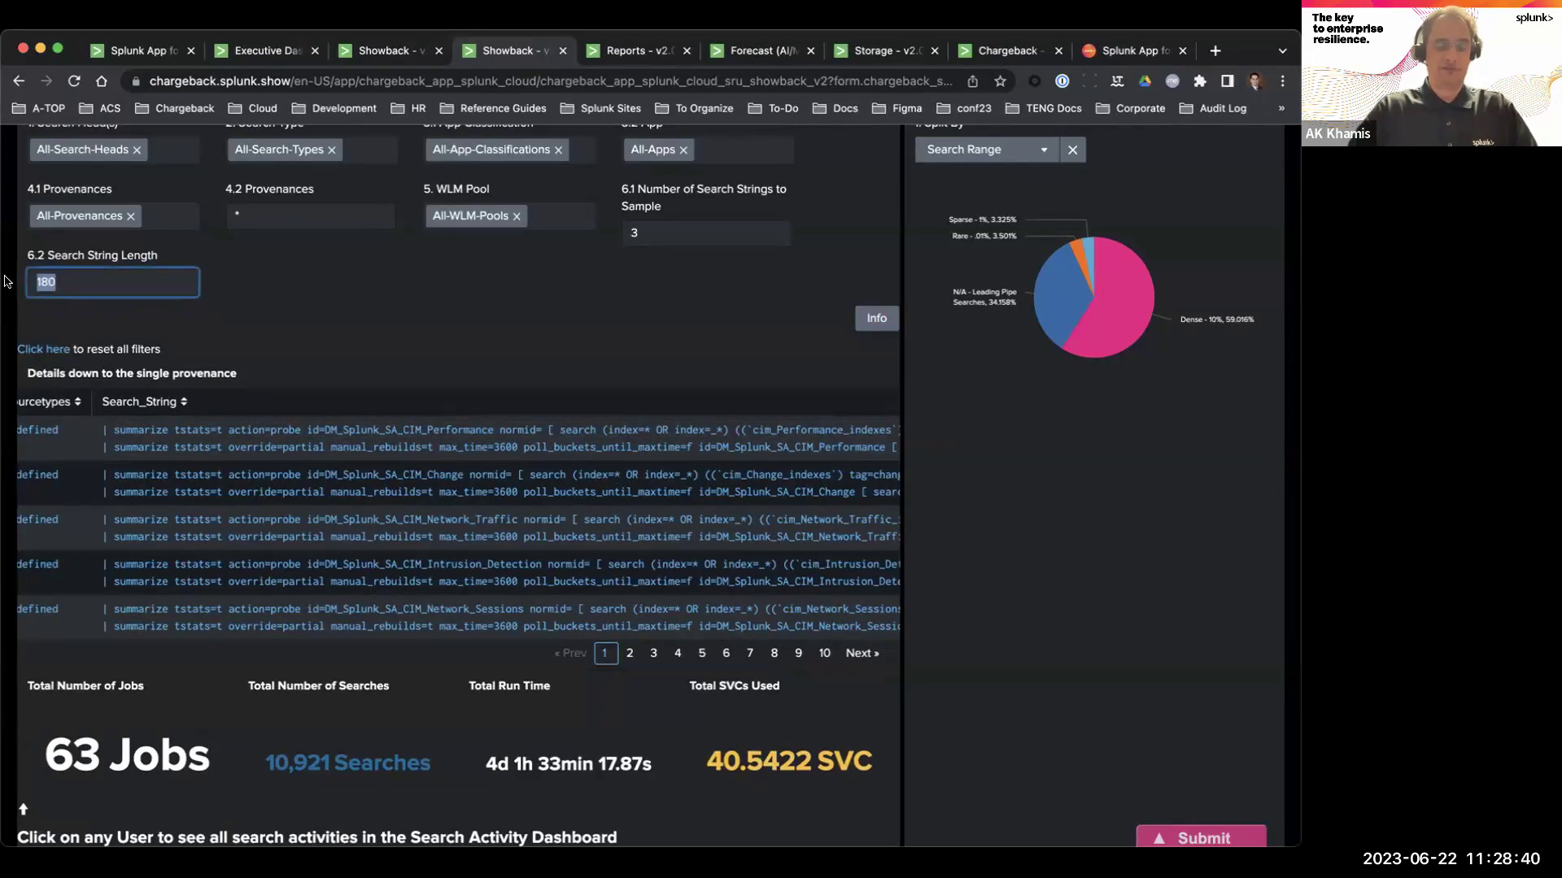
pyautogui.write('1000')
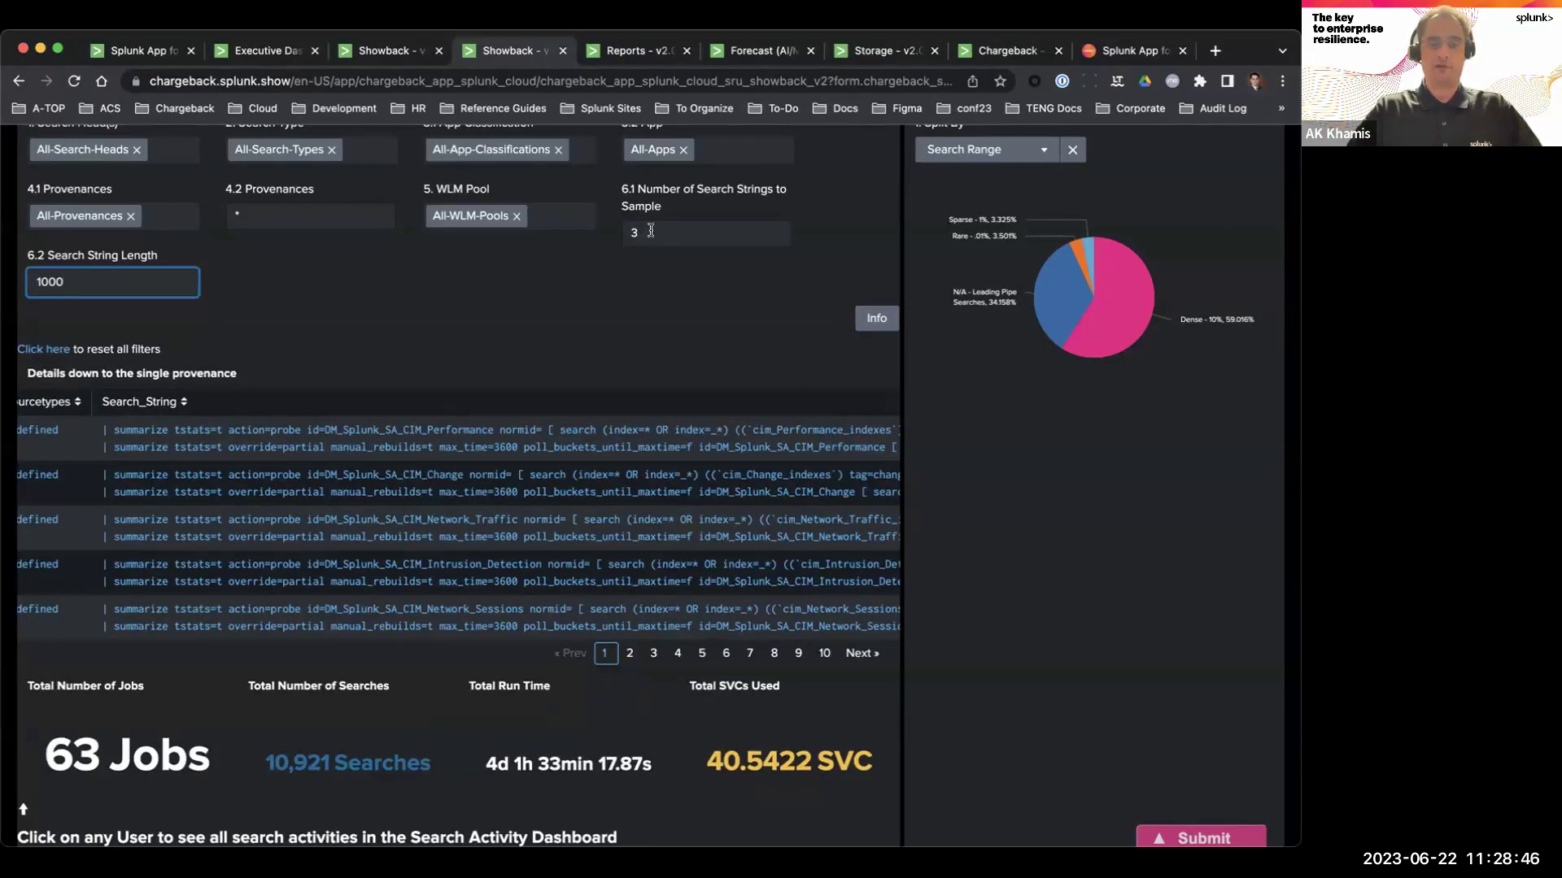
# Edit the 6.1 Number of Search Strings sample count, entering 1.
pyautogui.moveTo(651, 231); pyautogui.dragTo(620, 227)
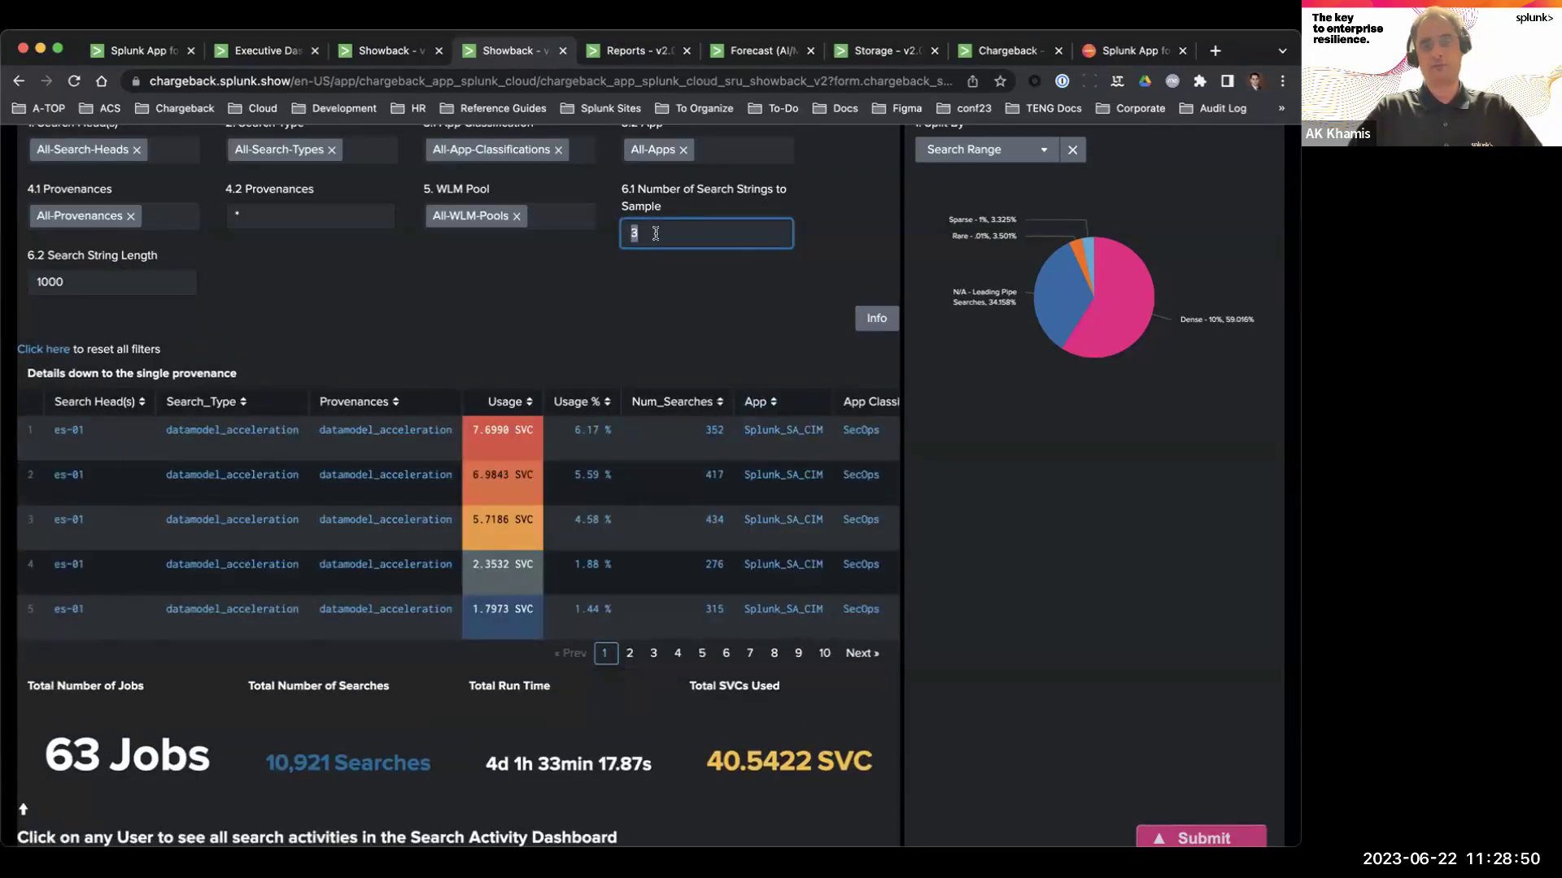
pyautogui.write('1')
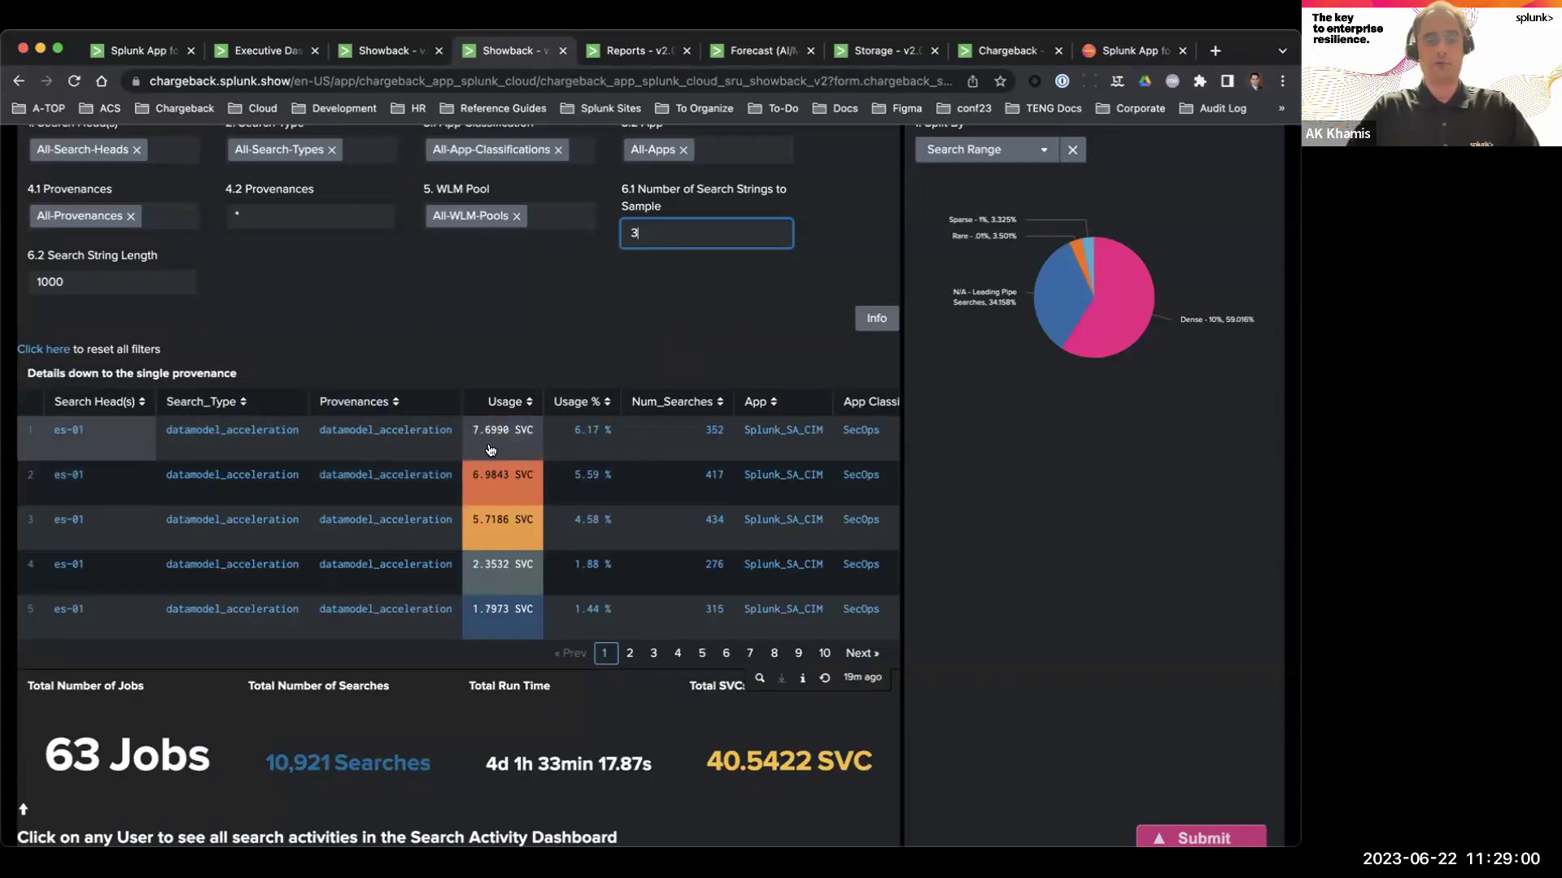
pyautogui.hscroll(3, 490, 450)
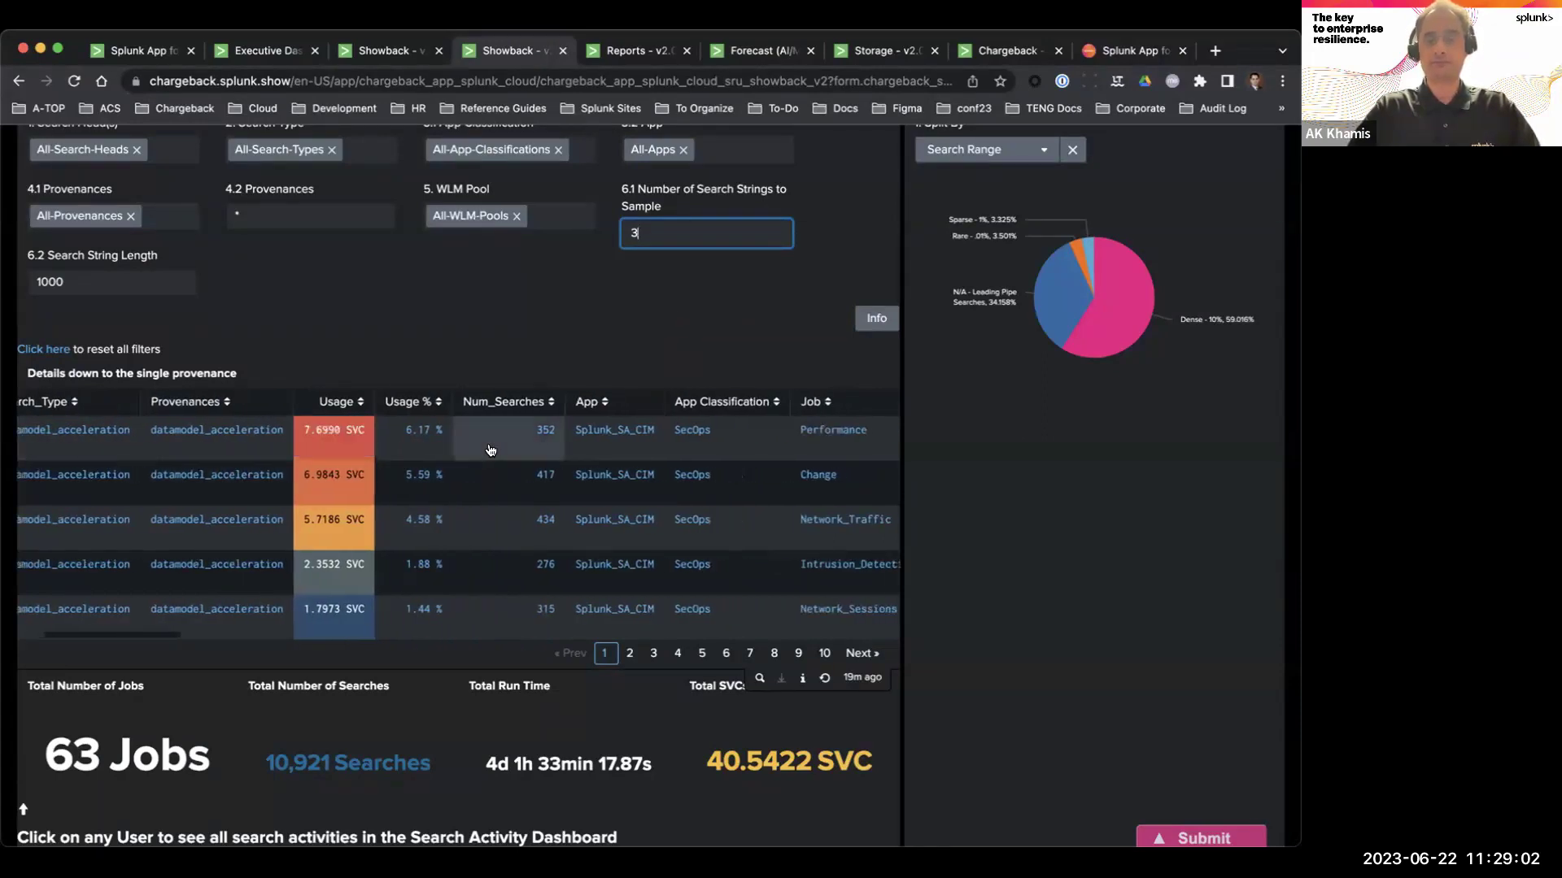
# Return to the Executive Dashboard and view Global Information Security's DDAS storage chart against its 2,000 GB entitlement.
pyautogui.scroll(5, 659, 317)
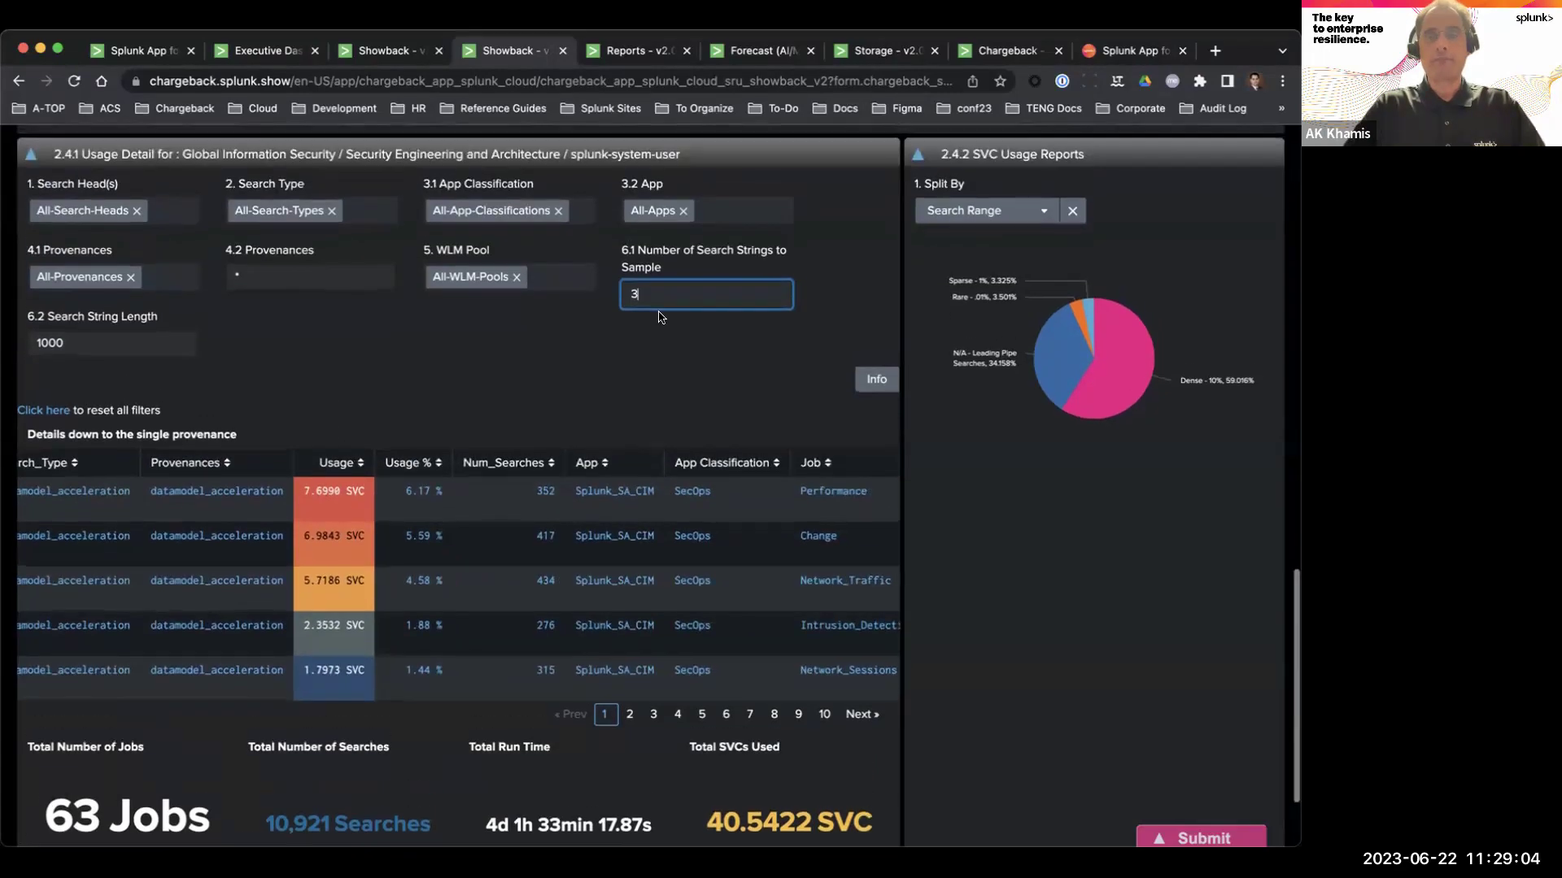
pyautogui.scroll(15, 659, 317)
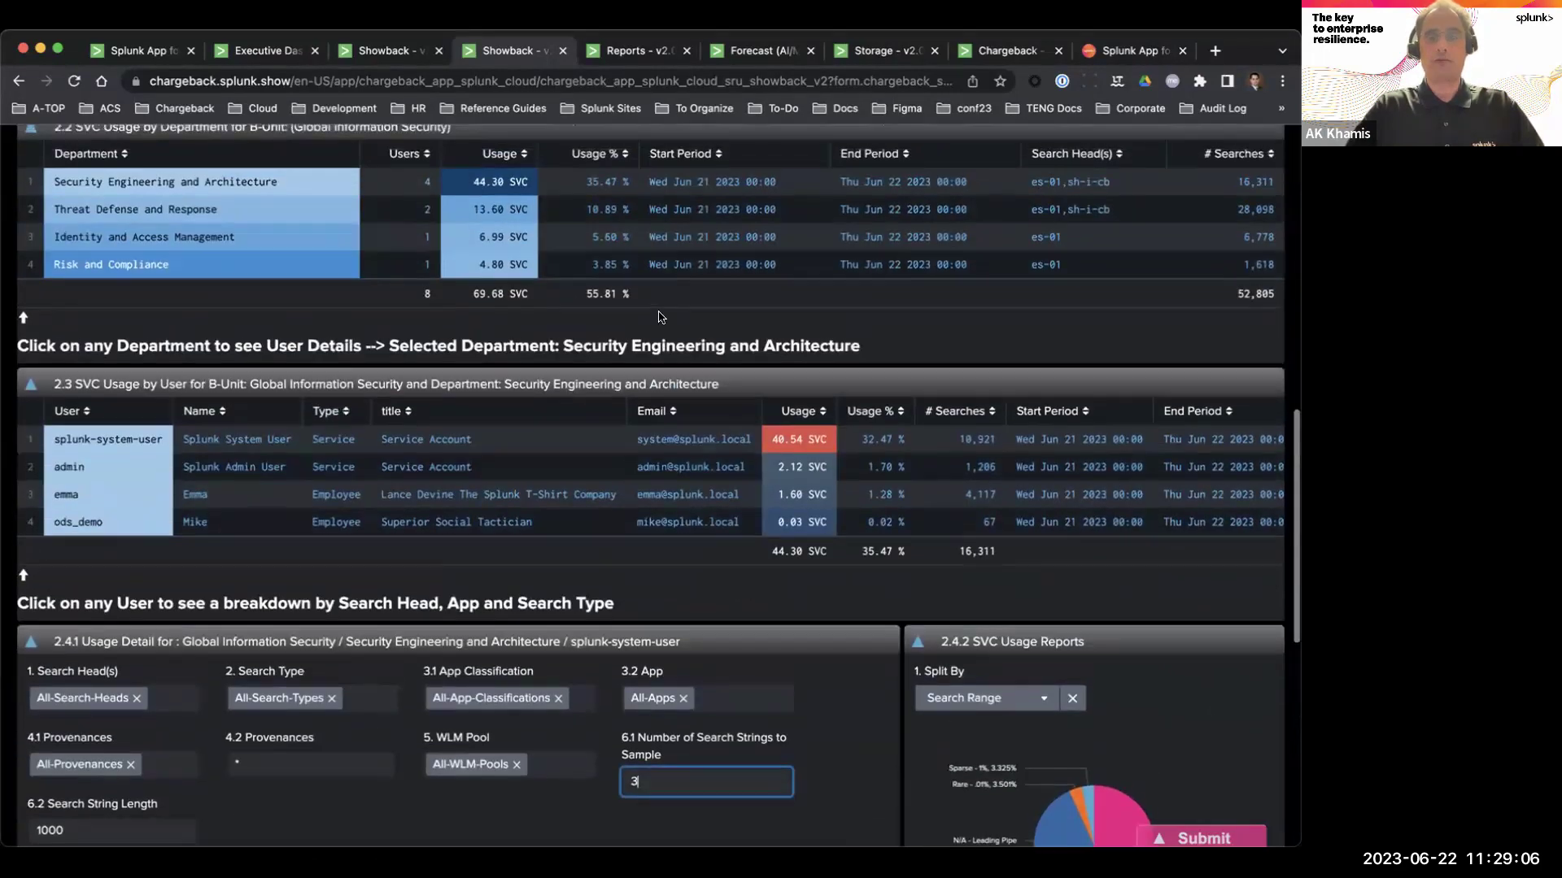
pyautogui.scroll(1, 661, 318)
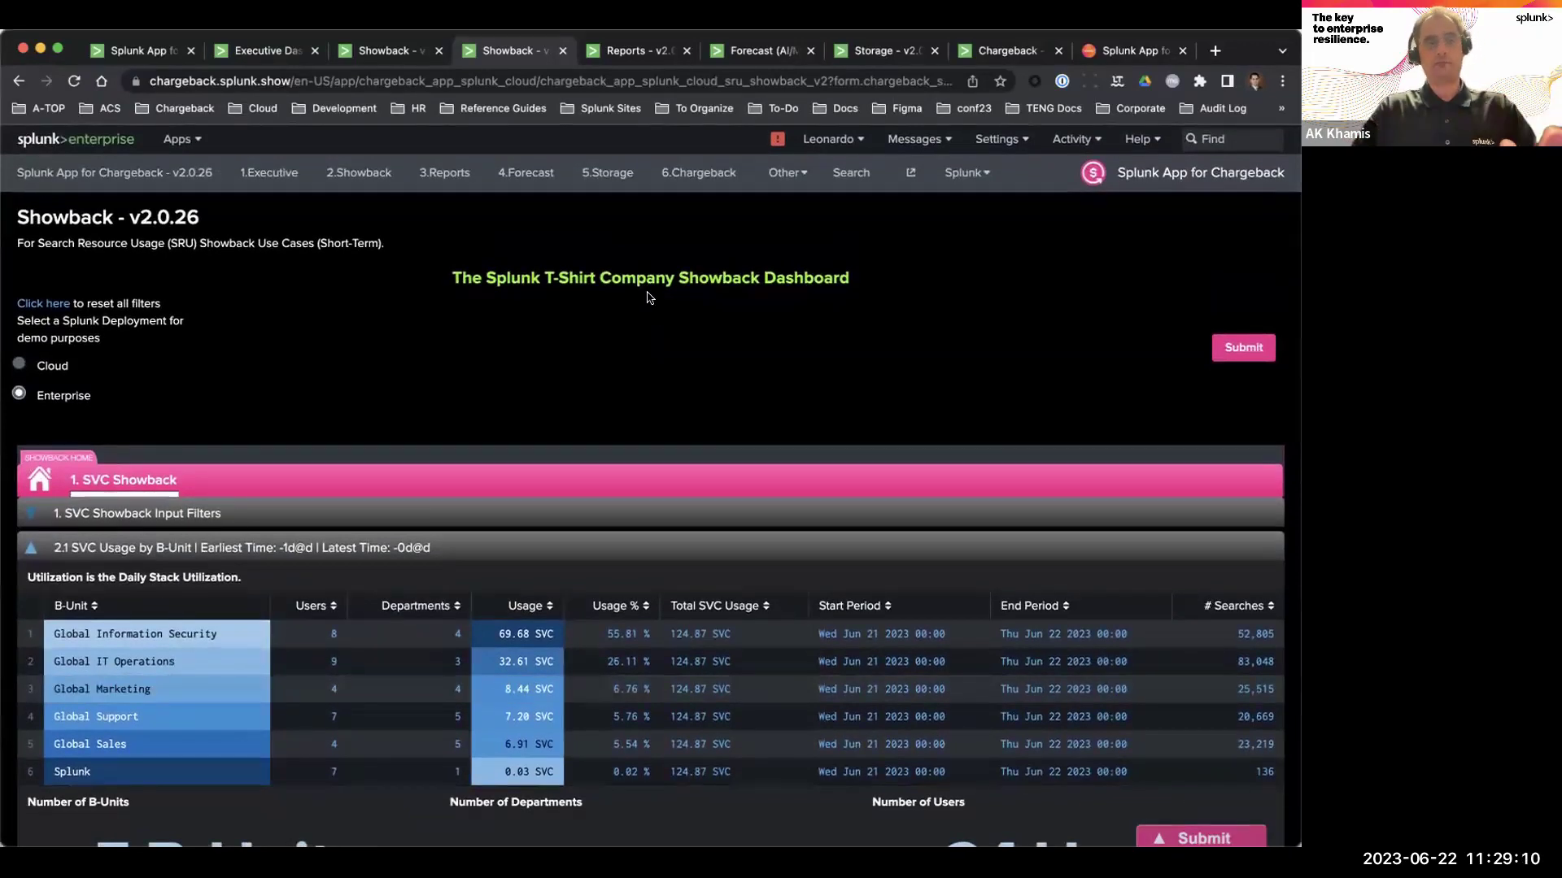
pyautogui.moveTo(480, 52); pyautogui.dragTo(383, 61)
pyautogui.click(268, 57)
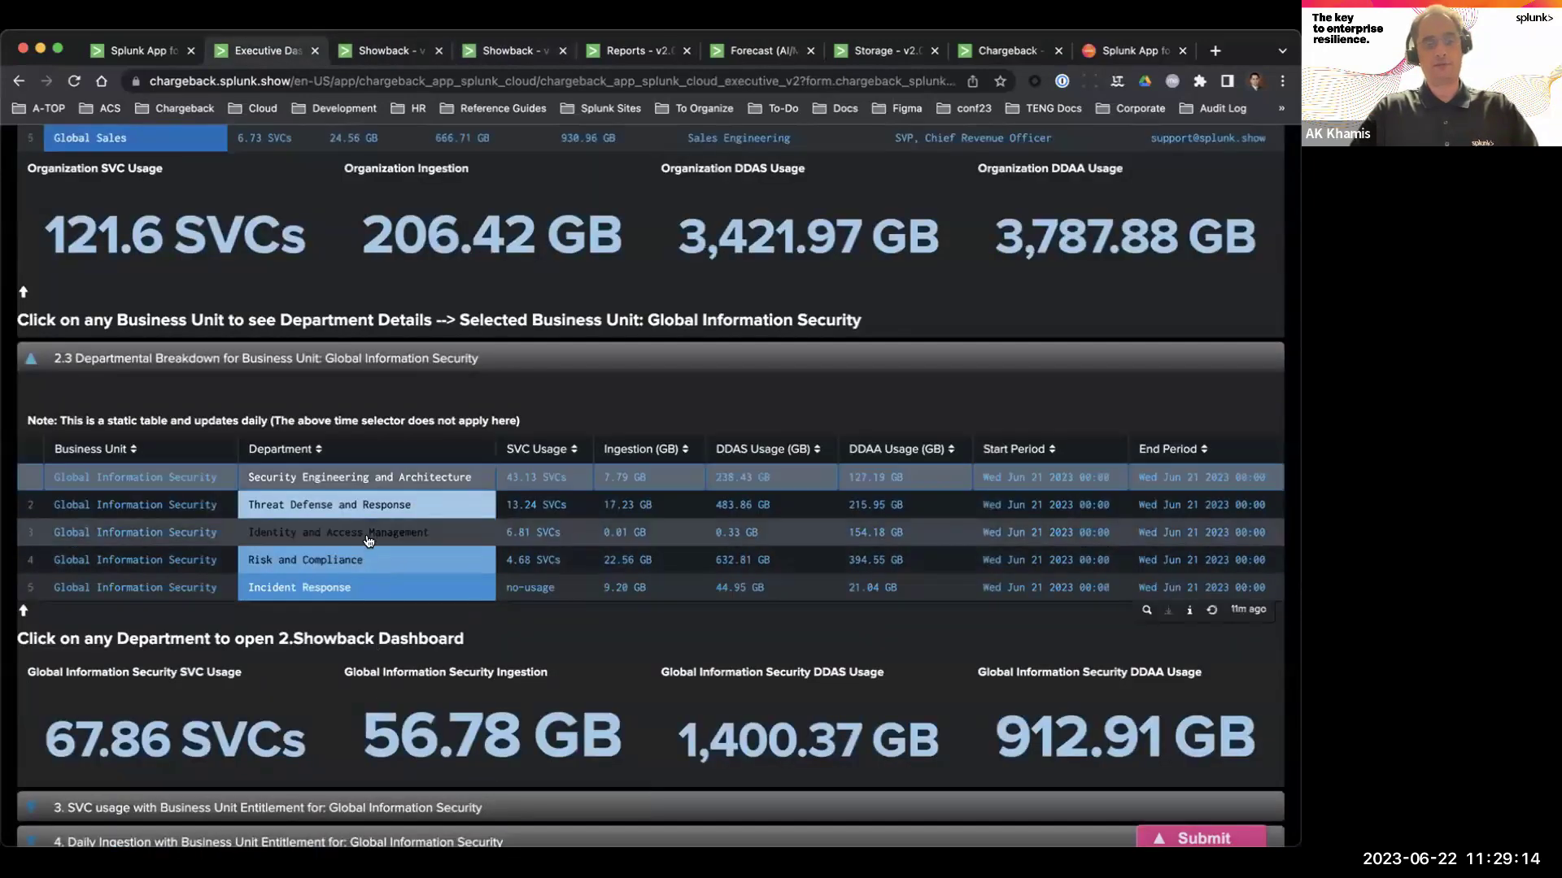
pyautogui.scroll(-3, 341, 407)
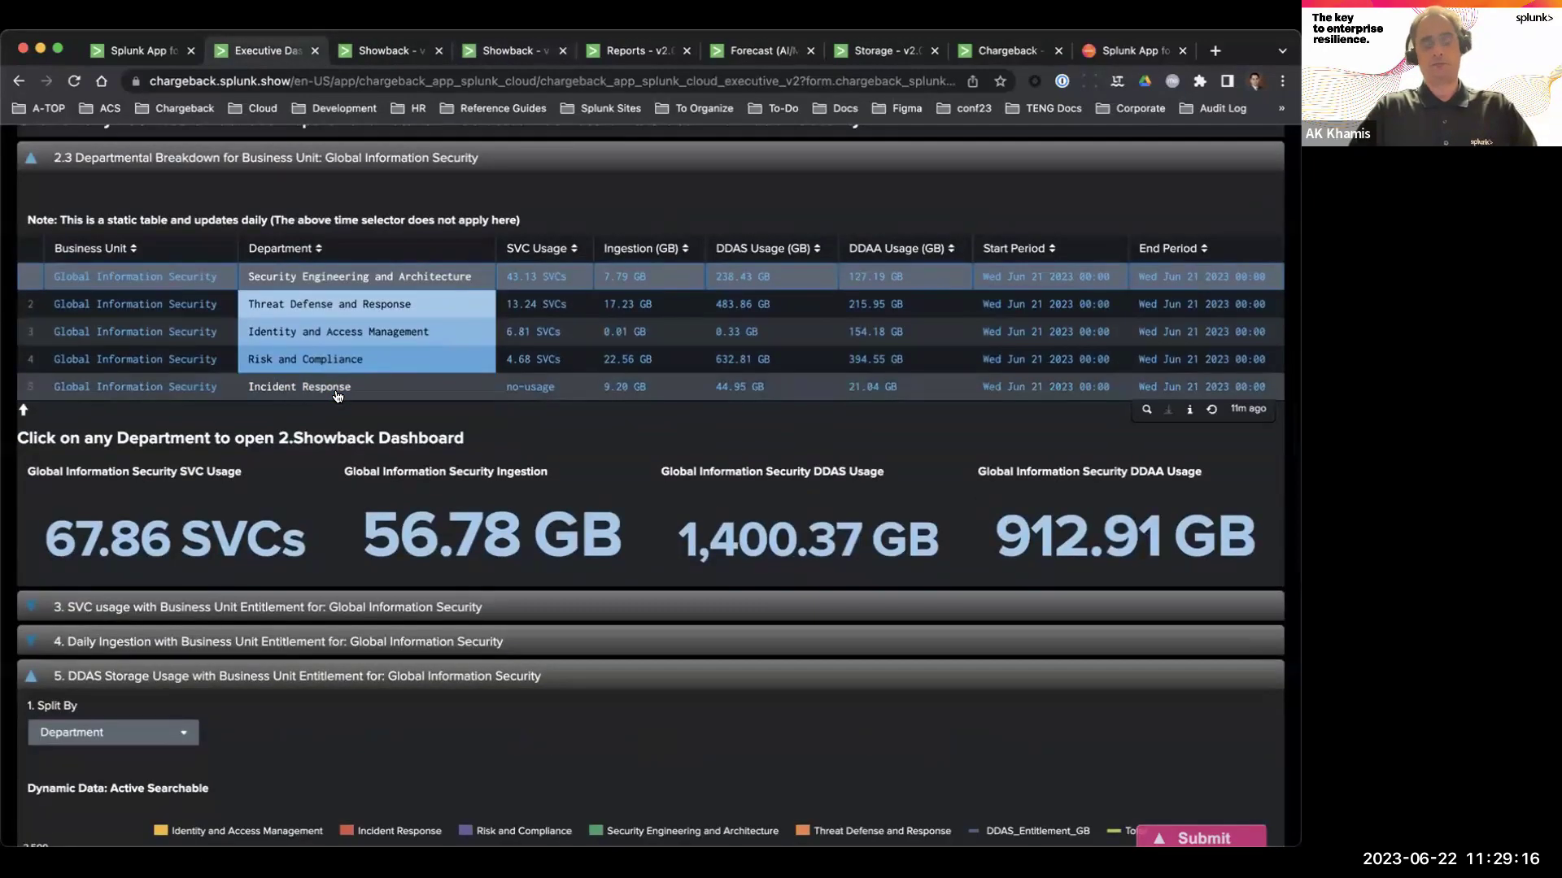
pyautogui.scroll(-3, 338, 396)
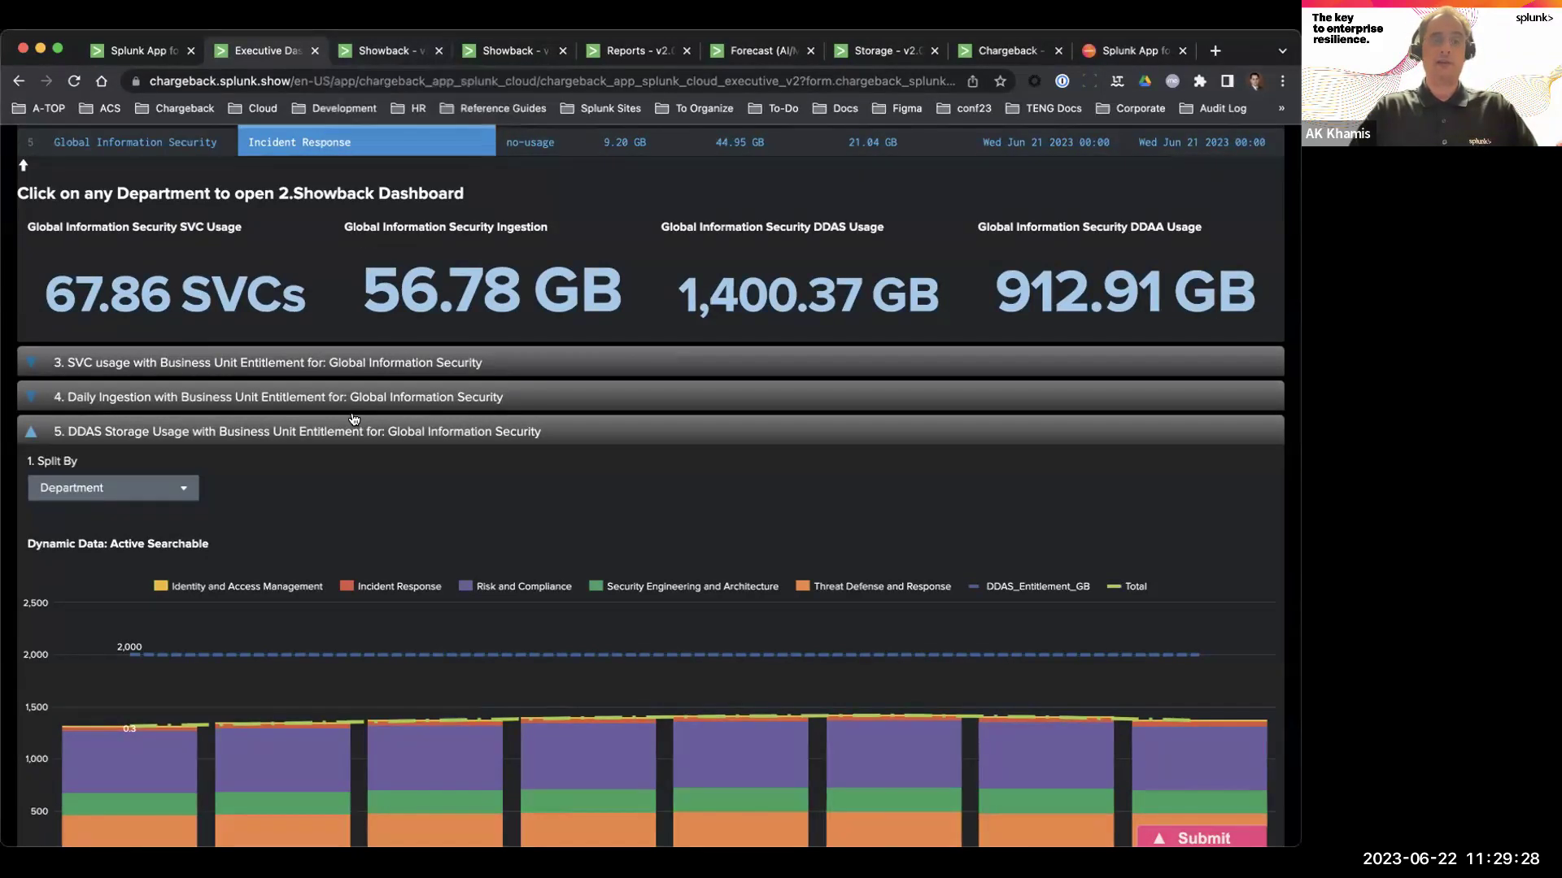
# Expand the chart comparing Global Information Security's daily SVC usage with its business-unit entitlement.
pyautogui.click(362, 364)
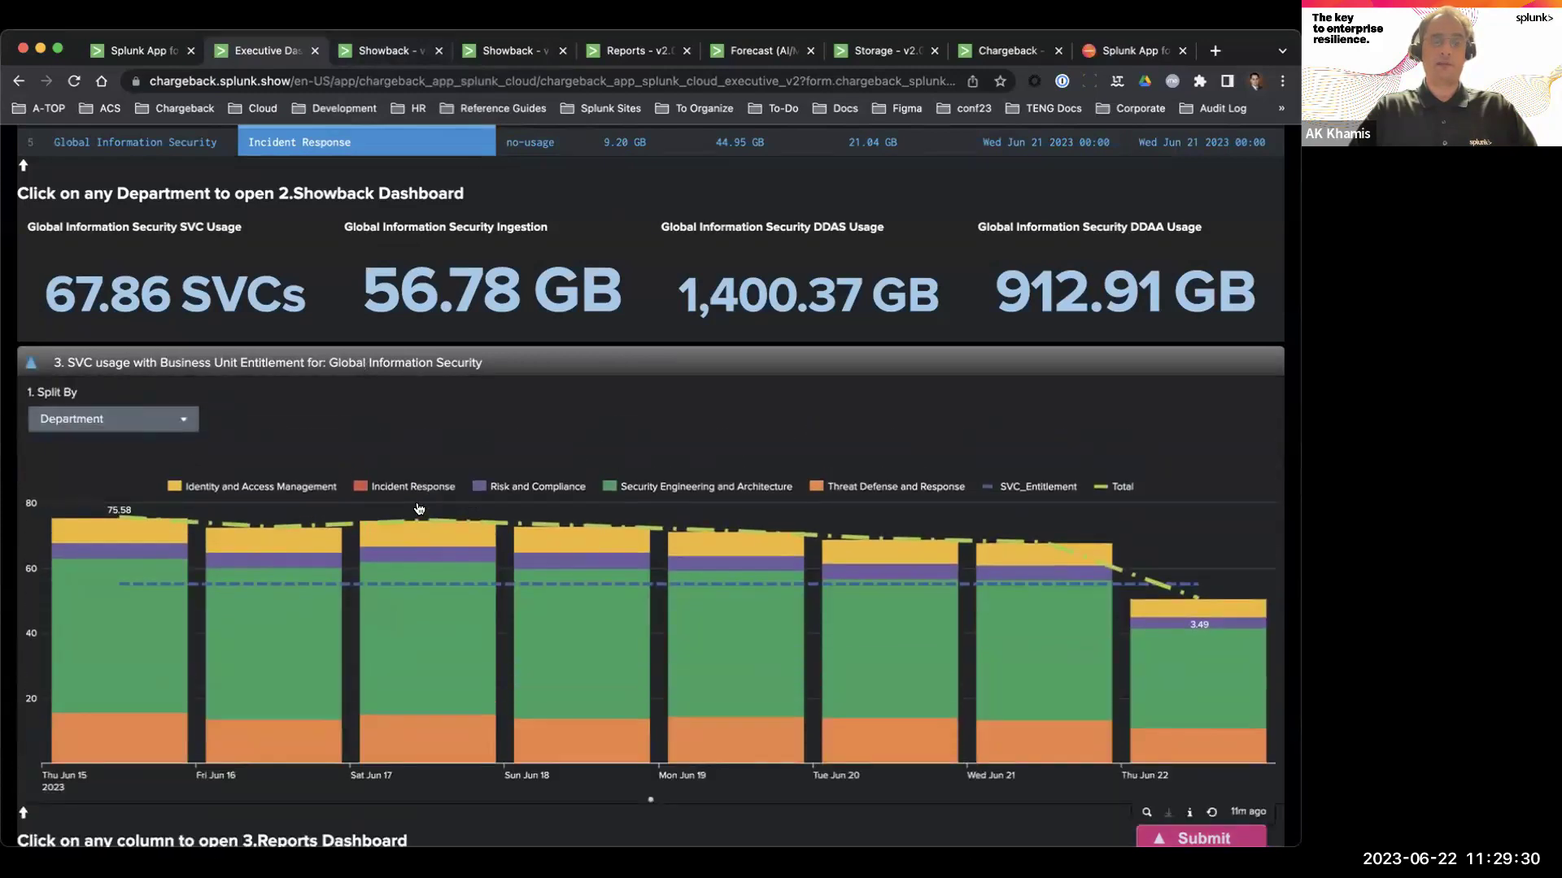
pyautogui.scroll(-2, 456, 528)
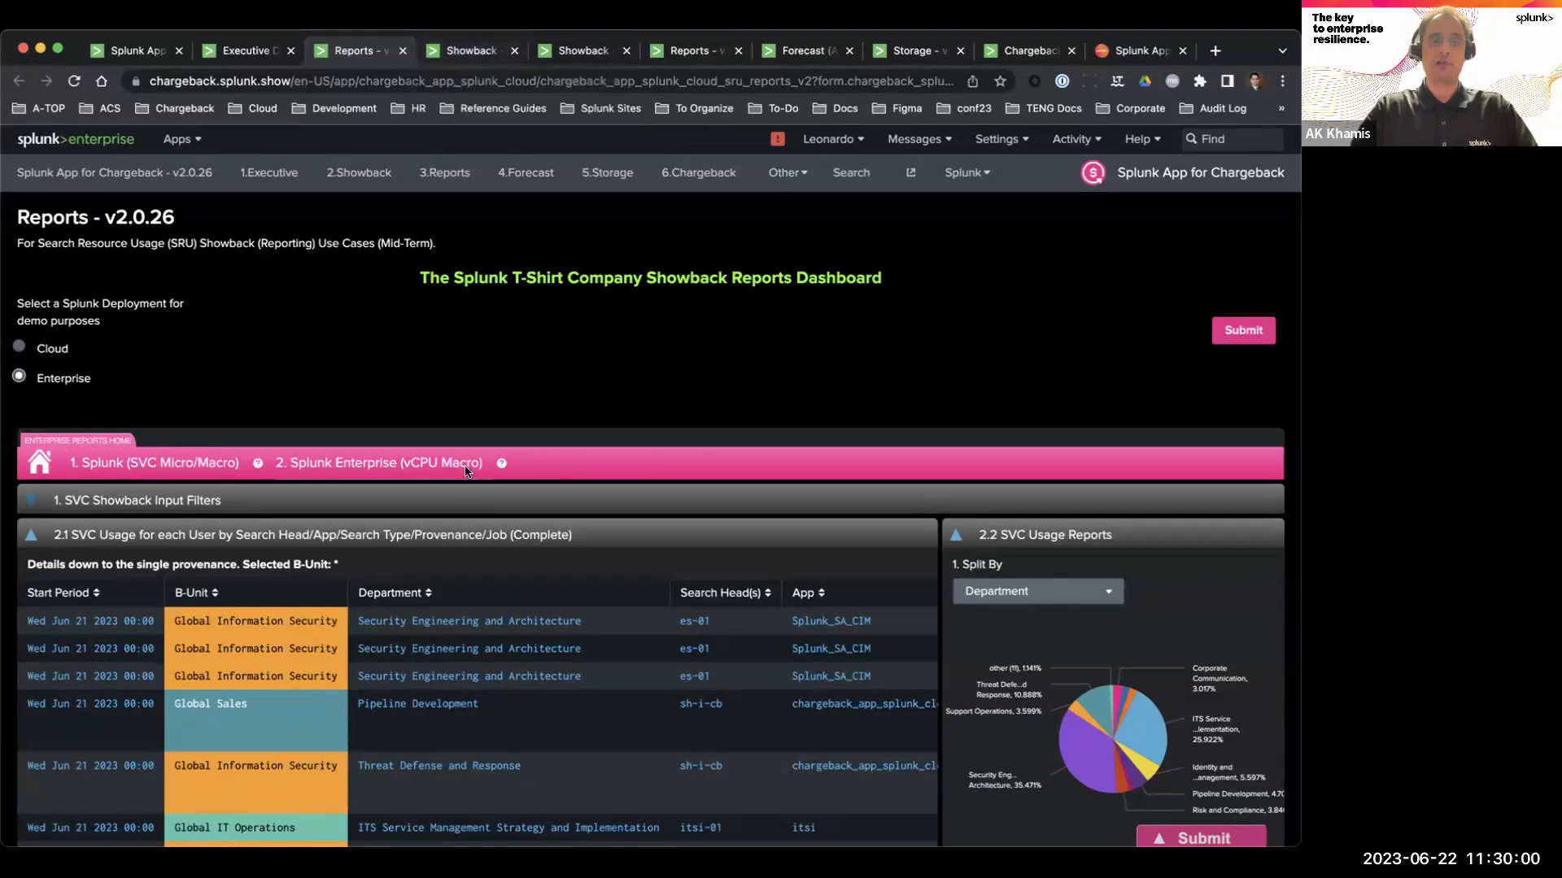
# Scroll to panel 2.2's SVC usage pie chart and keep it split by B-Unit.
pyautogui.scroll(-2, 398, 358)
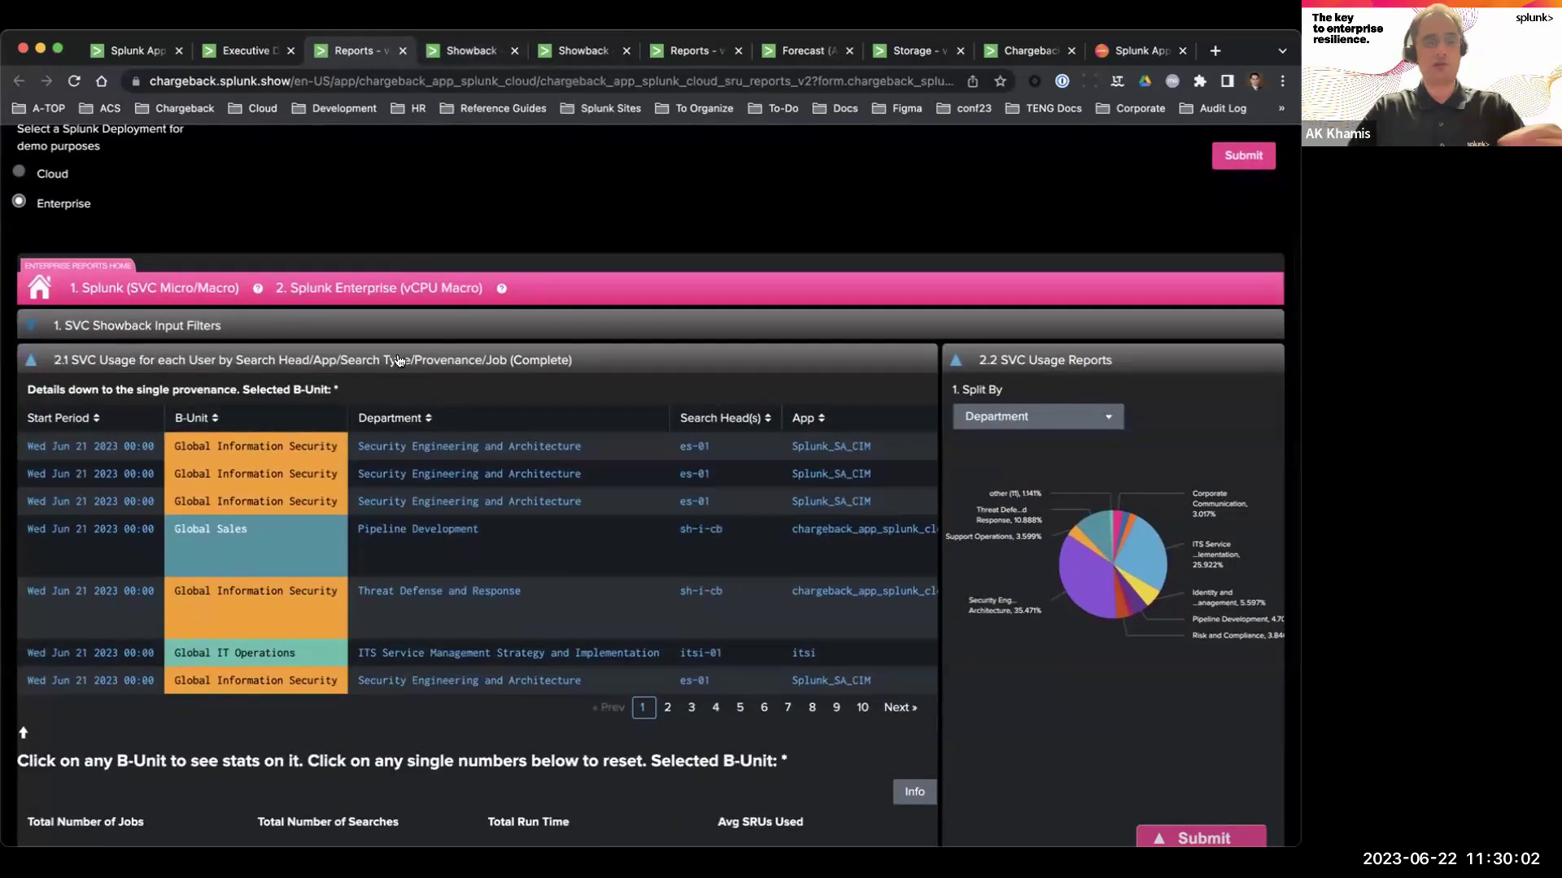
pyautogui.scroll(-2, 399, 358)
pyautogui.scroll(1, 398, 360)
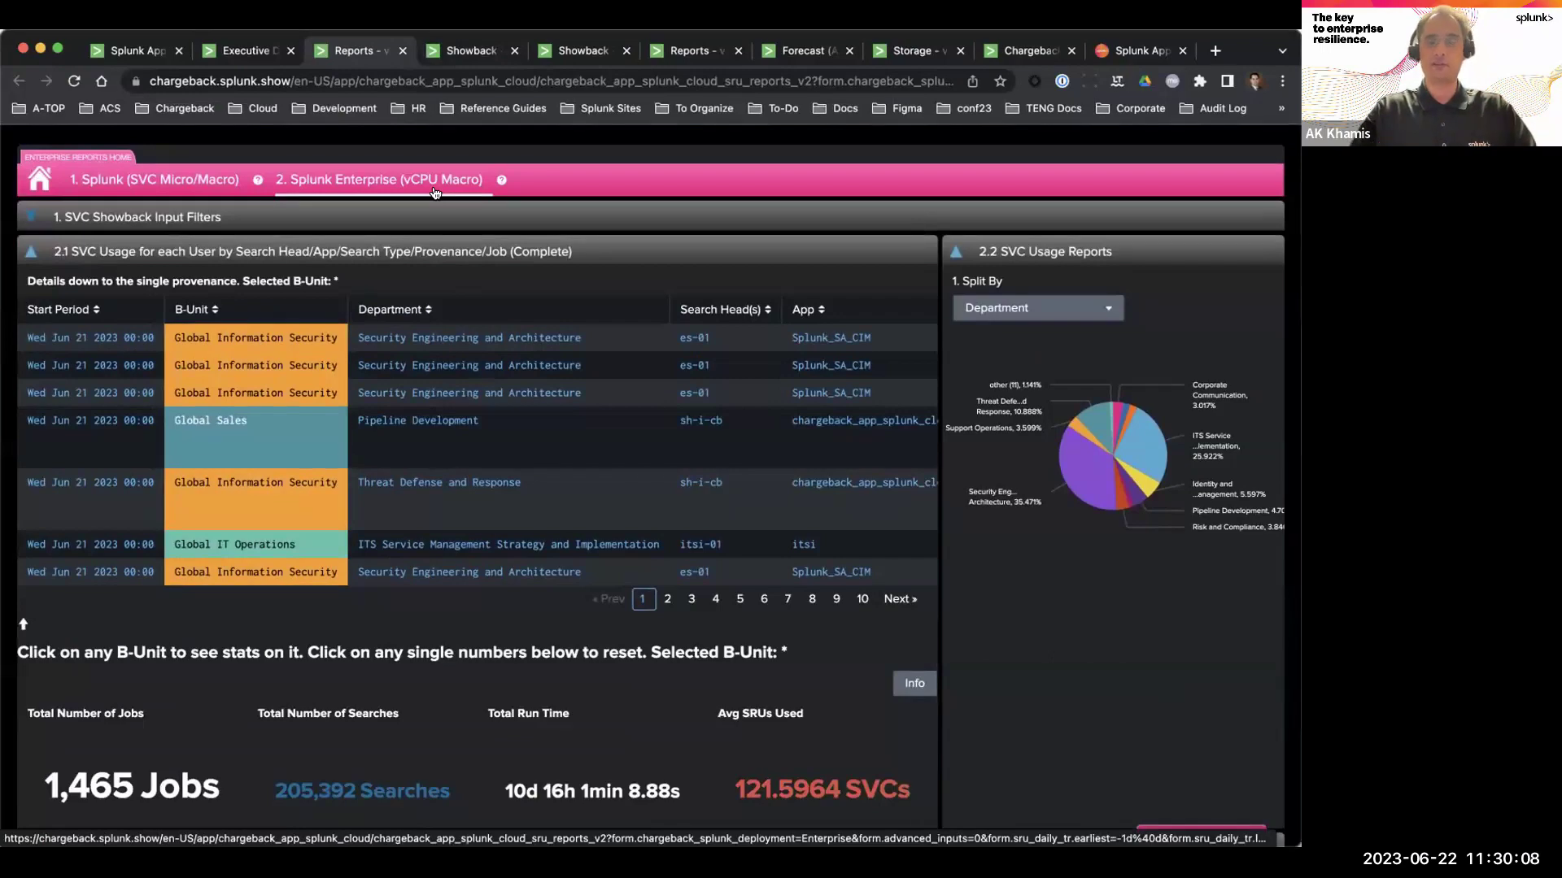
pyautogui.scroll(-1, 435, 193)
pyautogui.hscroll(3, 600, 285)
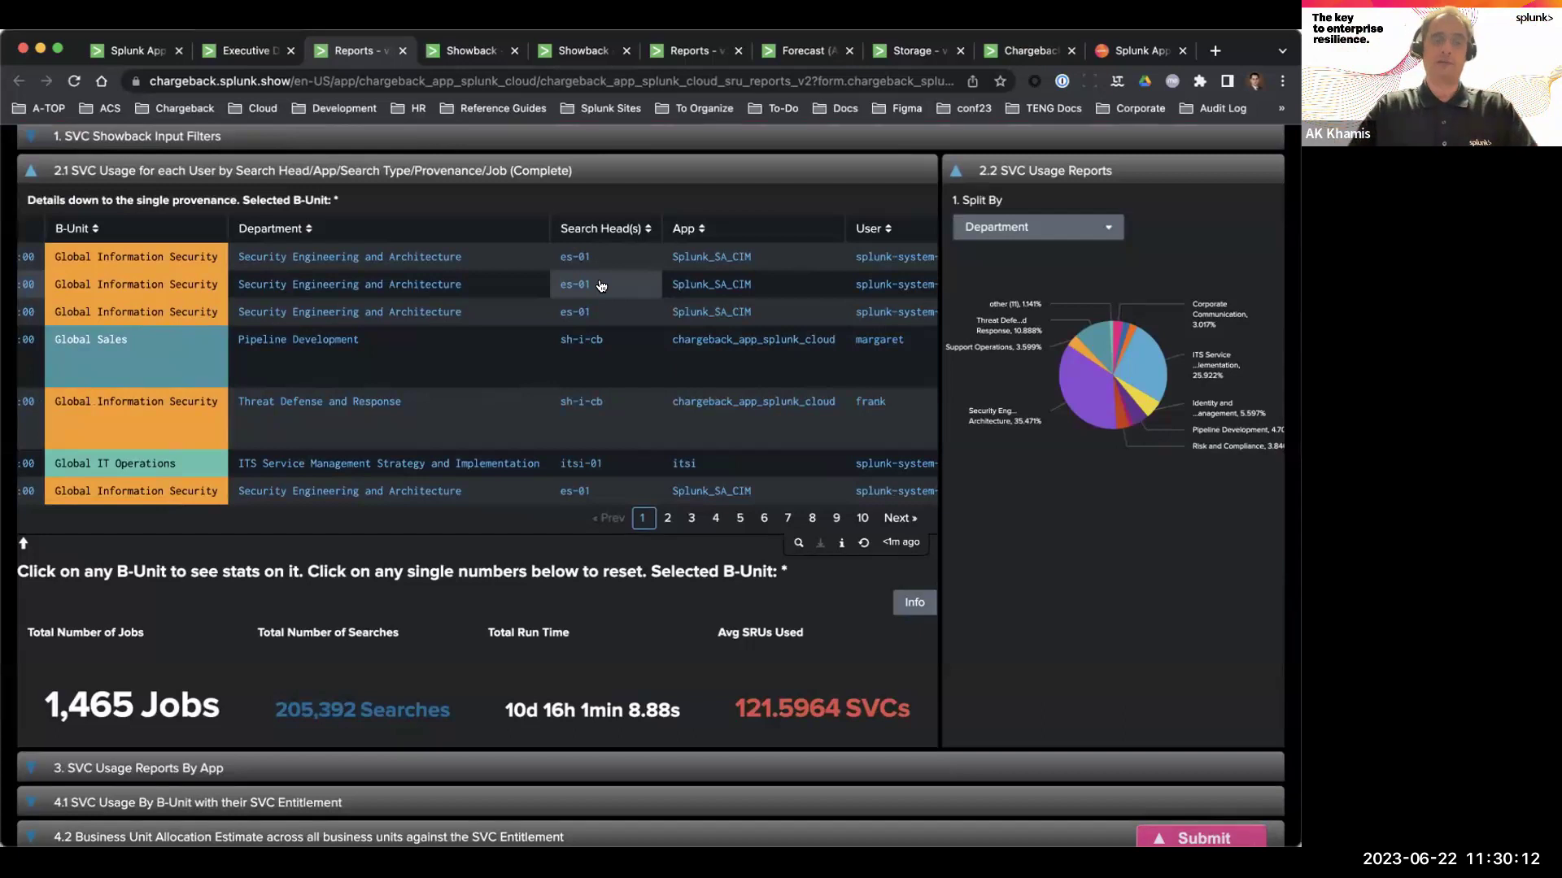
pyautogui.hscroll(4, 600, 285)
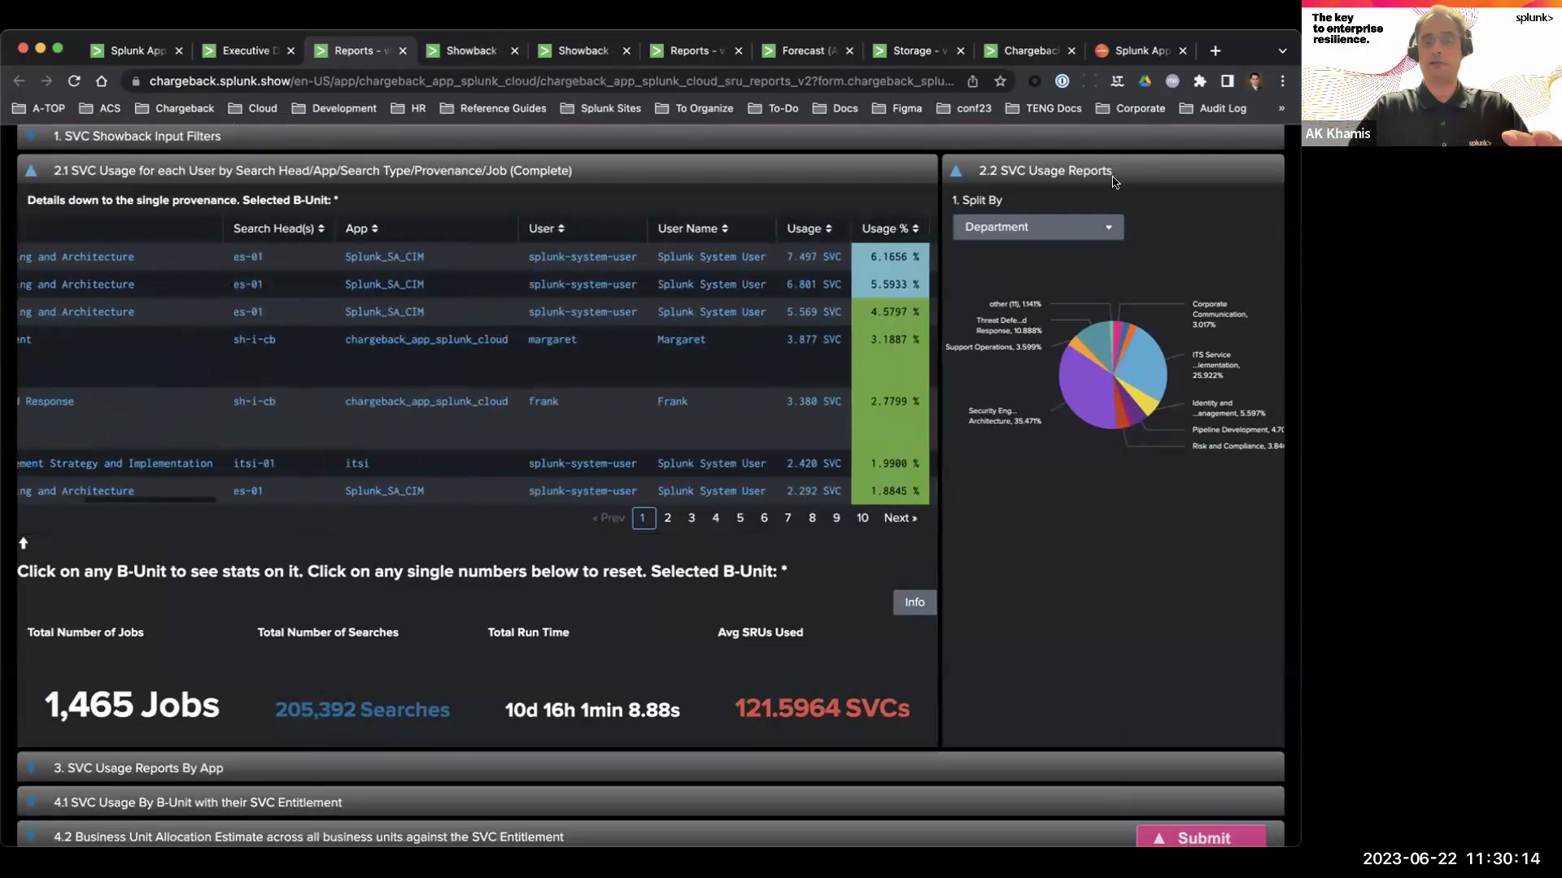
pyautogui.click(1035, 228)
pyautogui.click(999, 308)
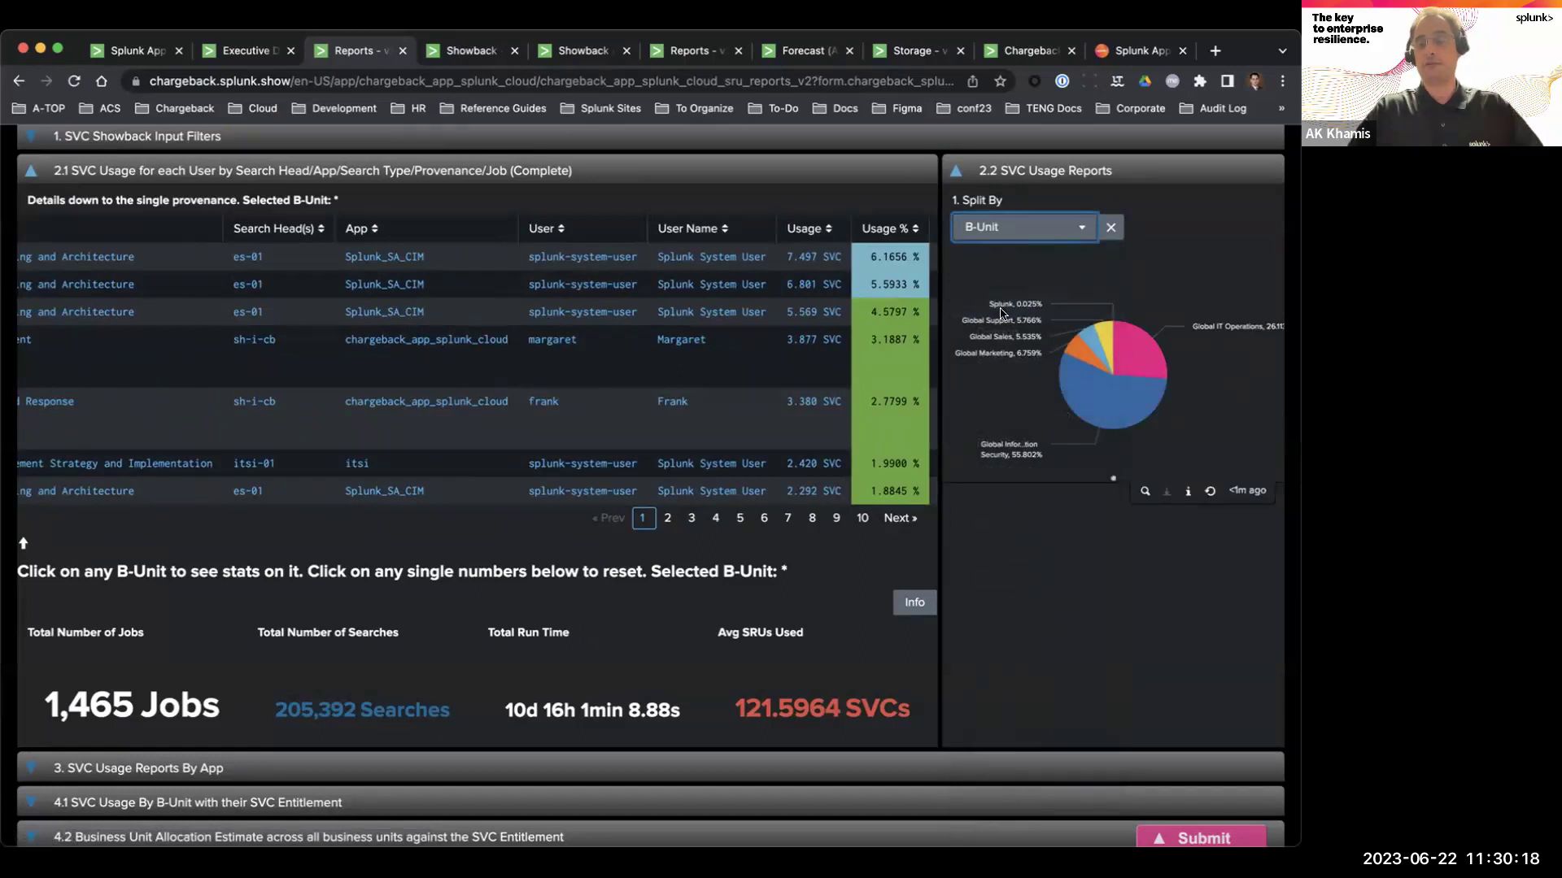
# Split the pie chart by User, then by Provenances, and return to the page top.
pyautogui.click(1052, 228)
pyautogui.scroll(-3, 1053, 443)
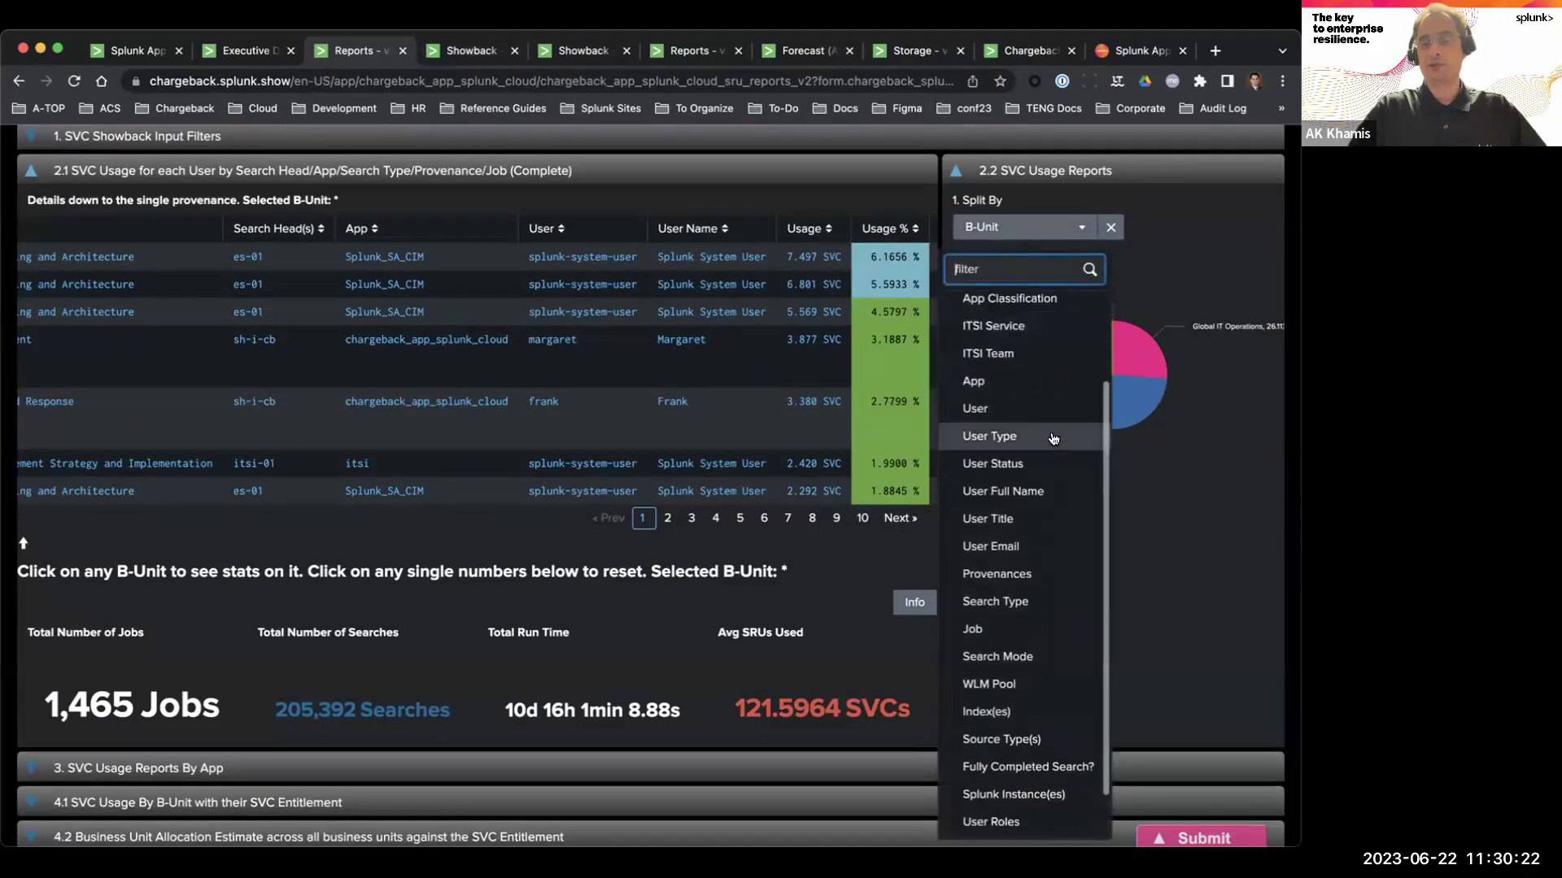
pyautogui.click(1014, 408)
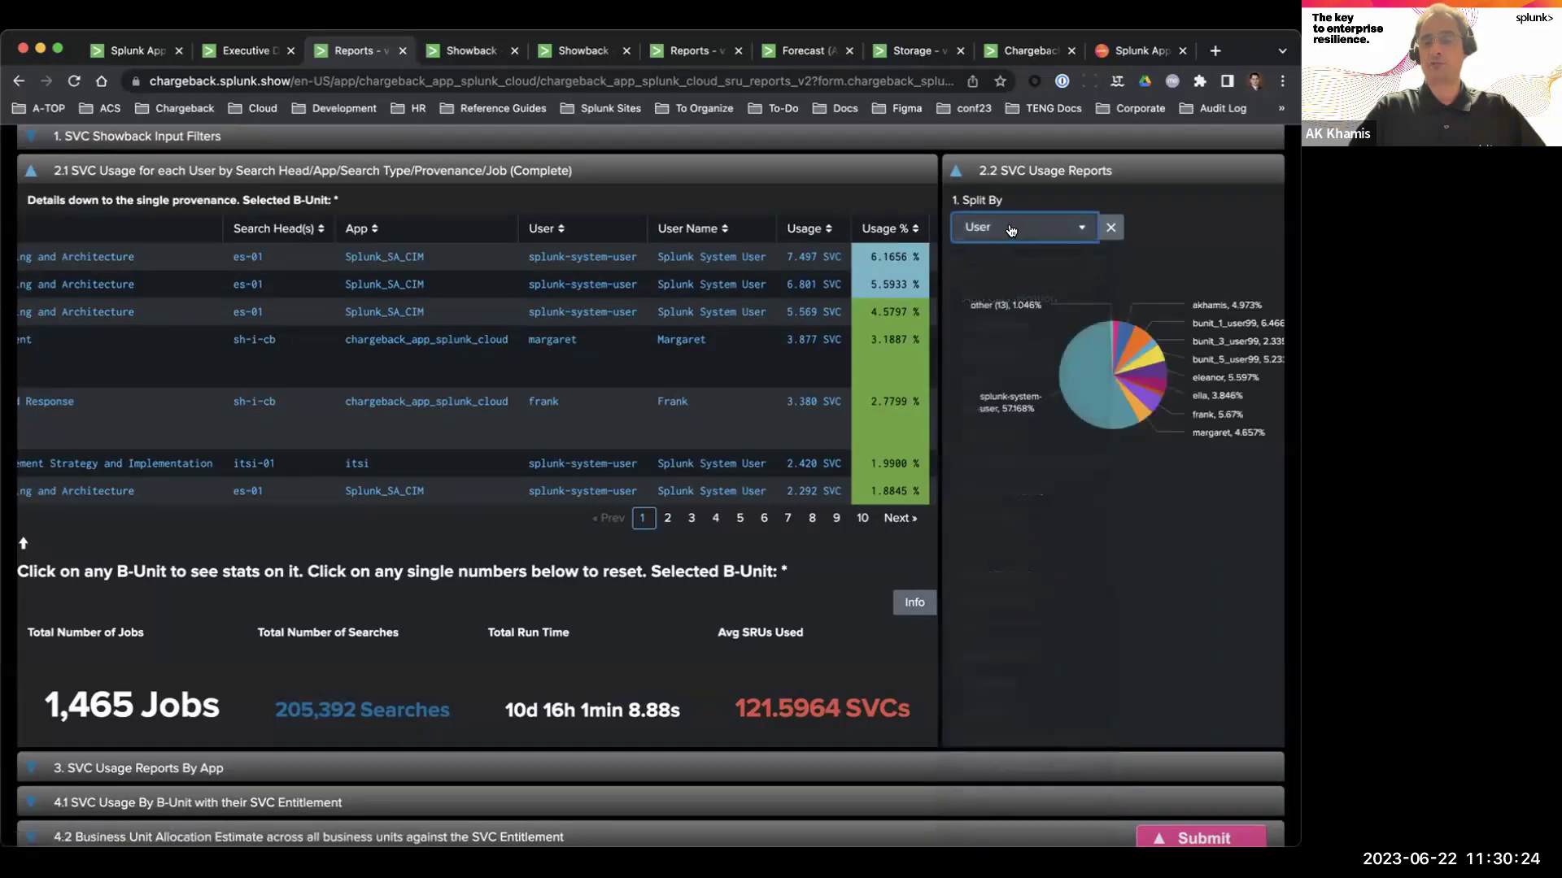
pyautogui.click(1011, 229)
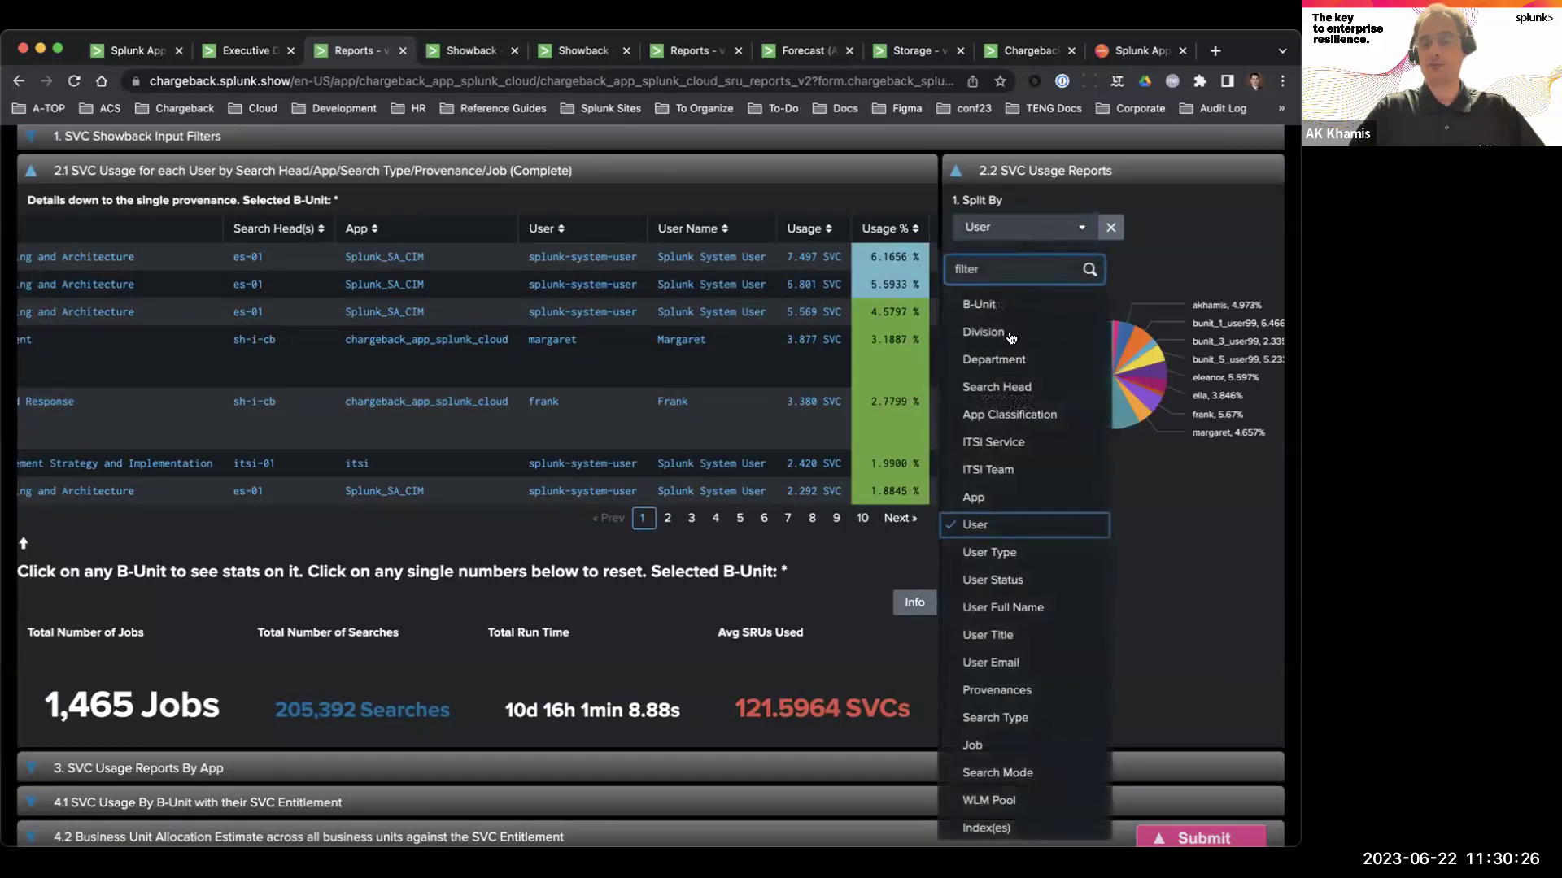
pyautogui.scroll(-4, 1057, 569)
pyautogui.scroll(-1, 1037, 569)
pyautogui.click(999, 520)
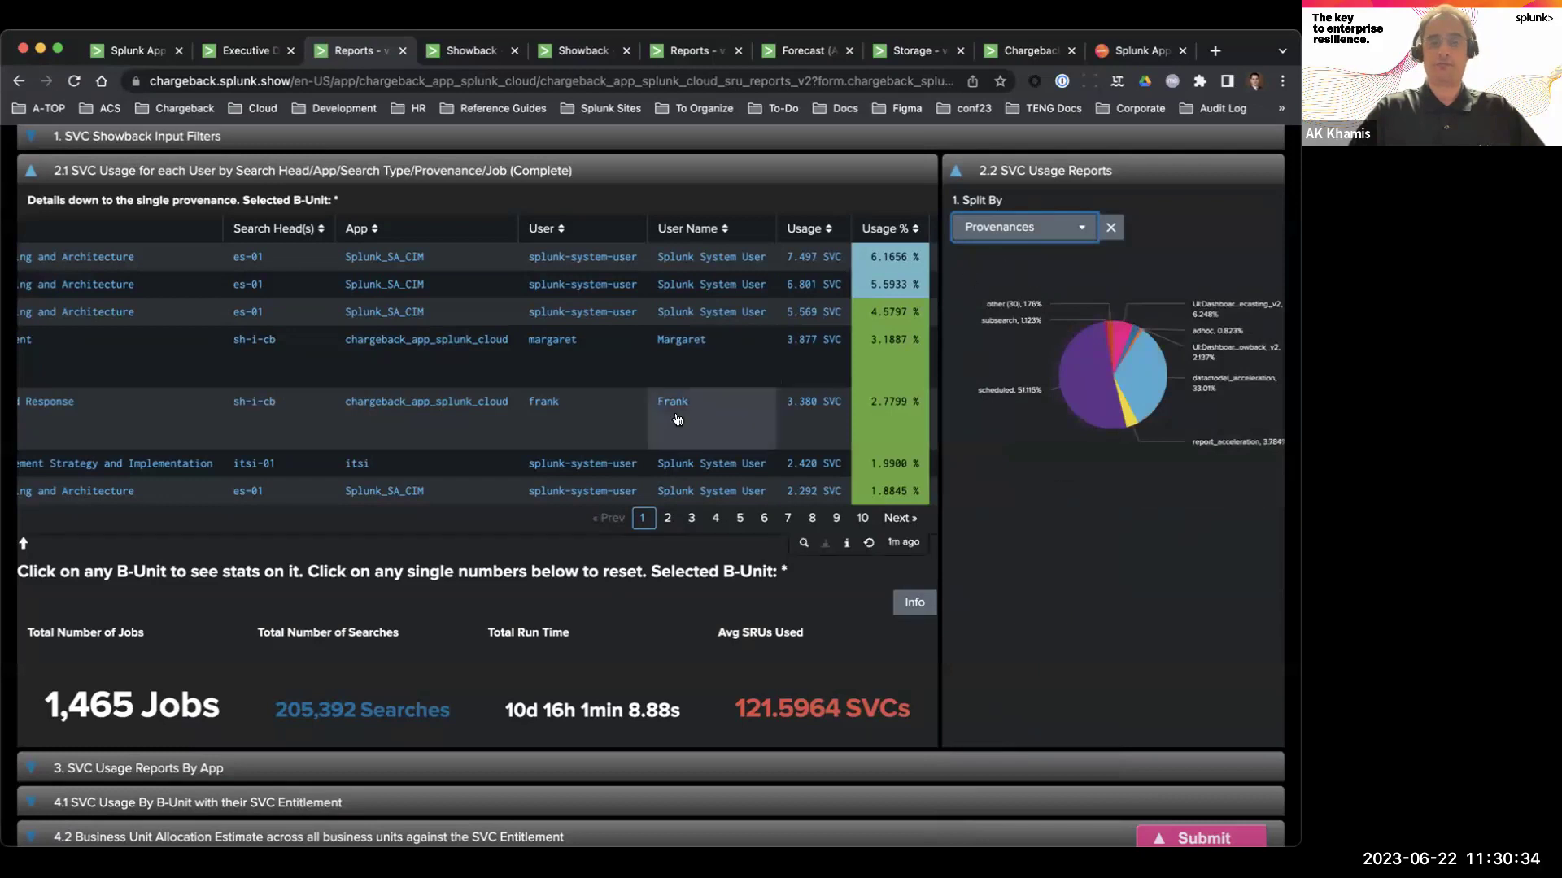
pyautogui.hscroll(-5, 683, 406)
pyautogui.scroll(5, 366, 244)
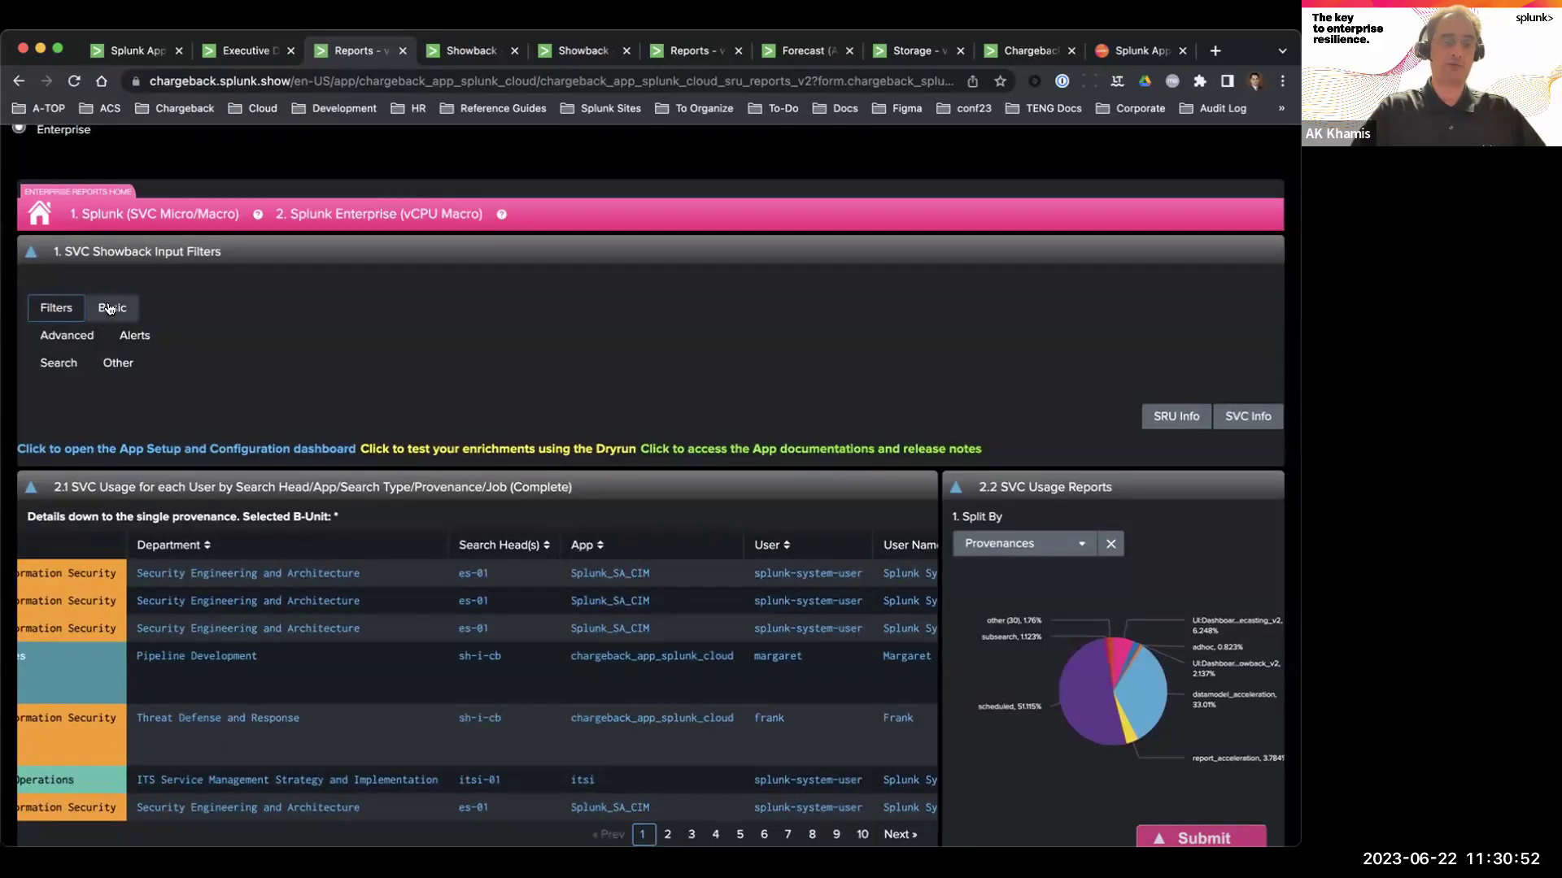
pyautogui.click(109, 308)
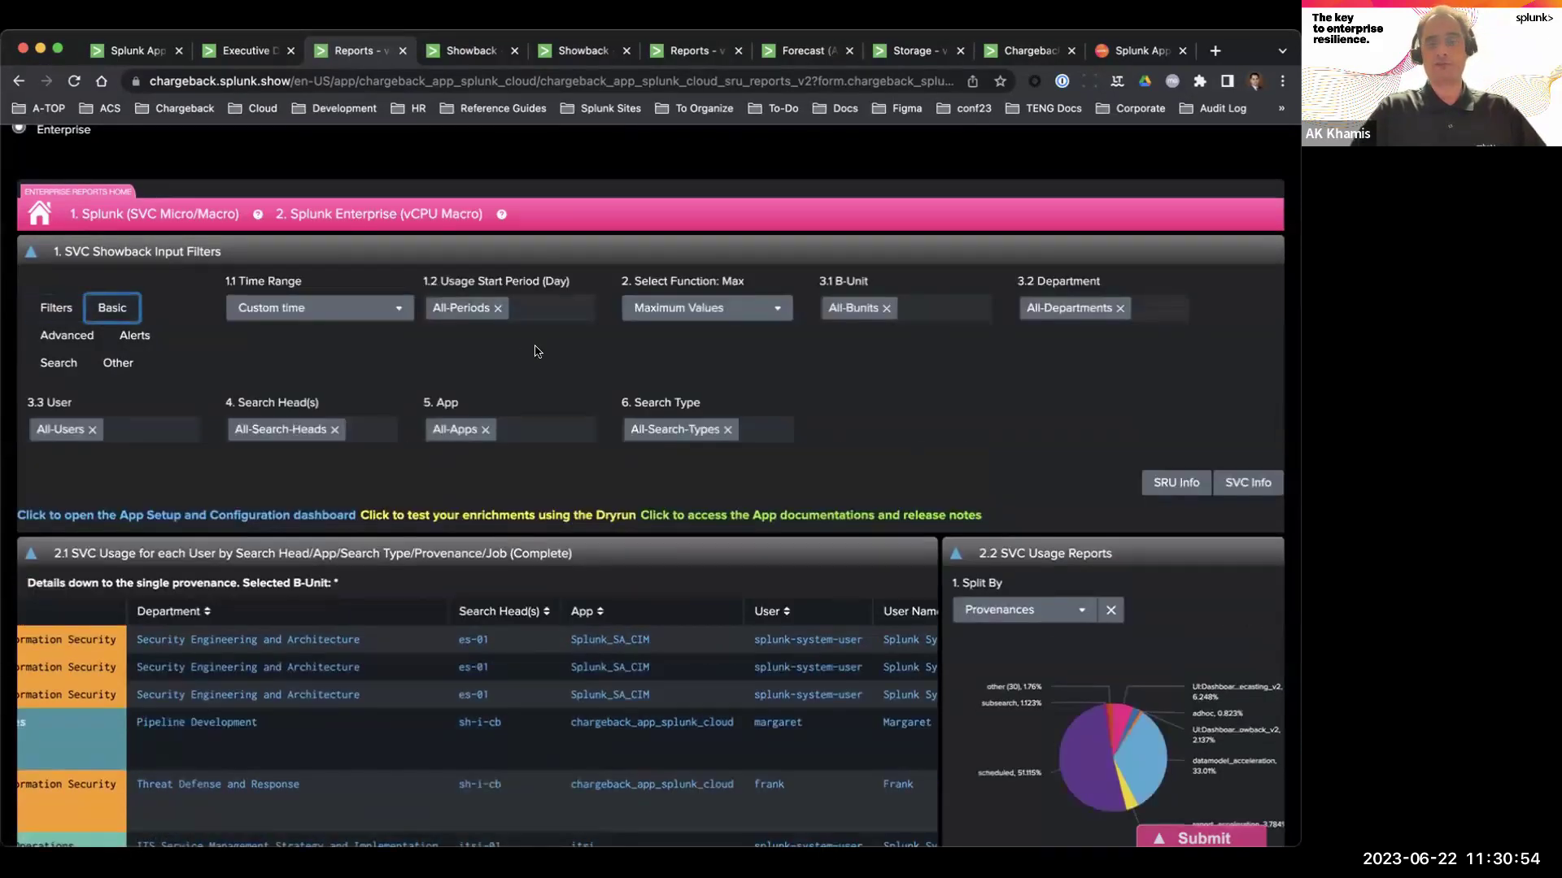
pyautogui.click(966, 312)
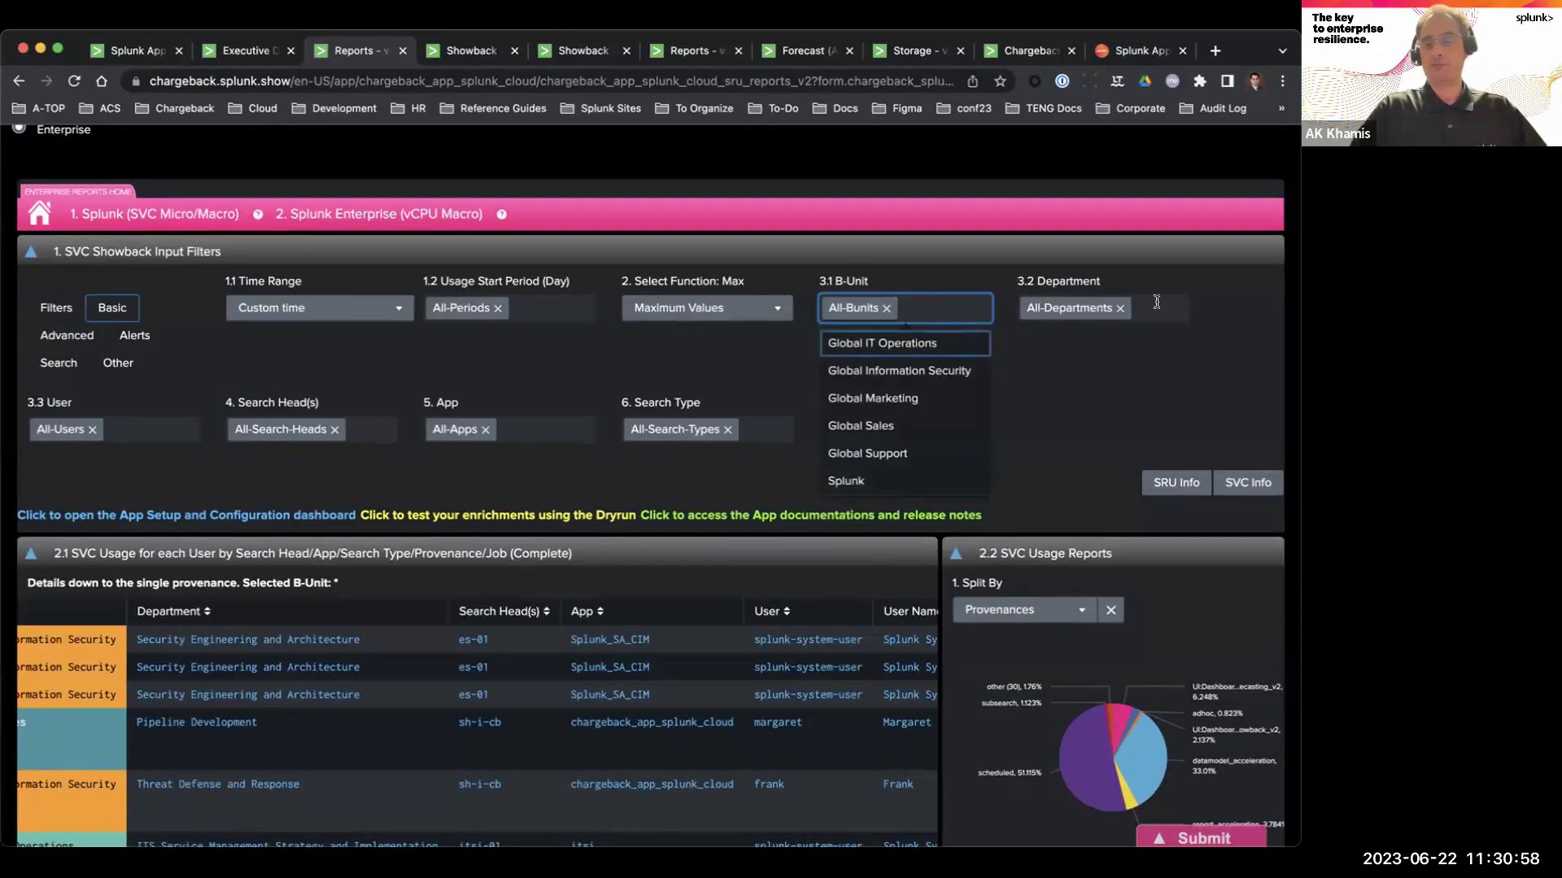
pyautogui.click(618, 337)
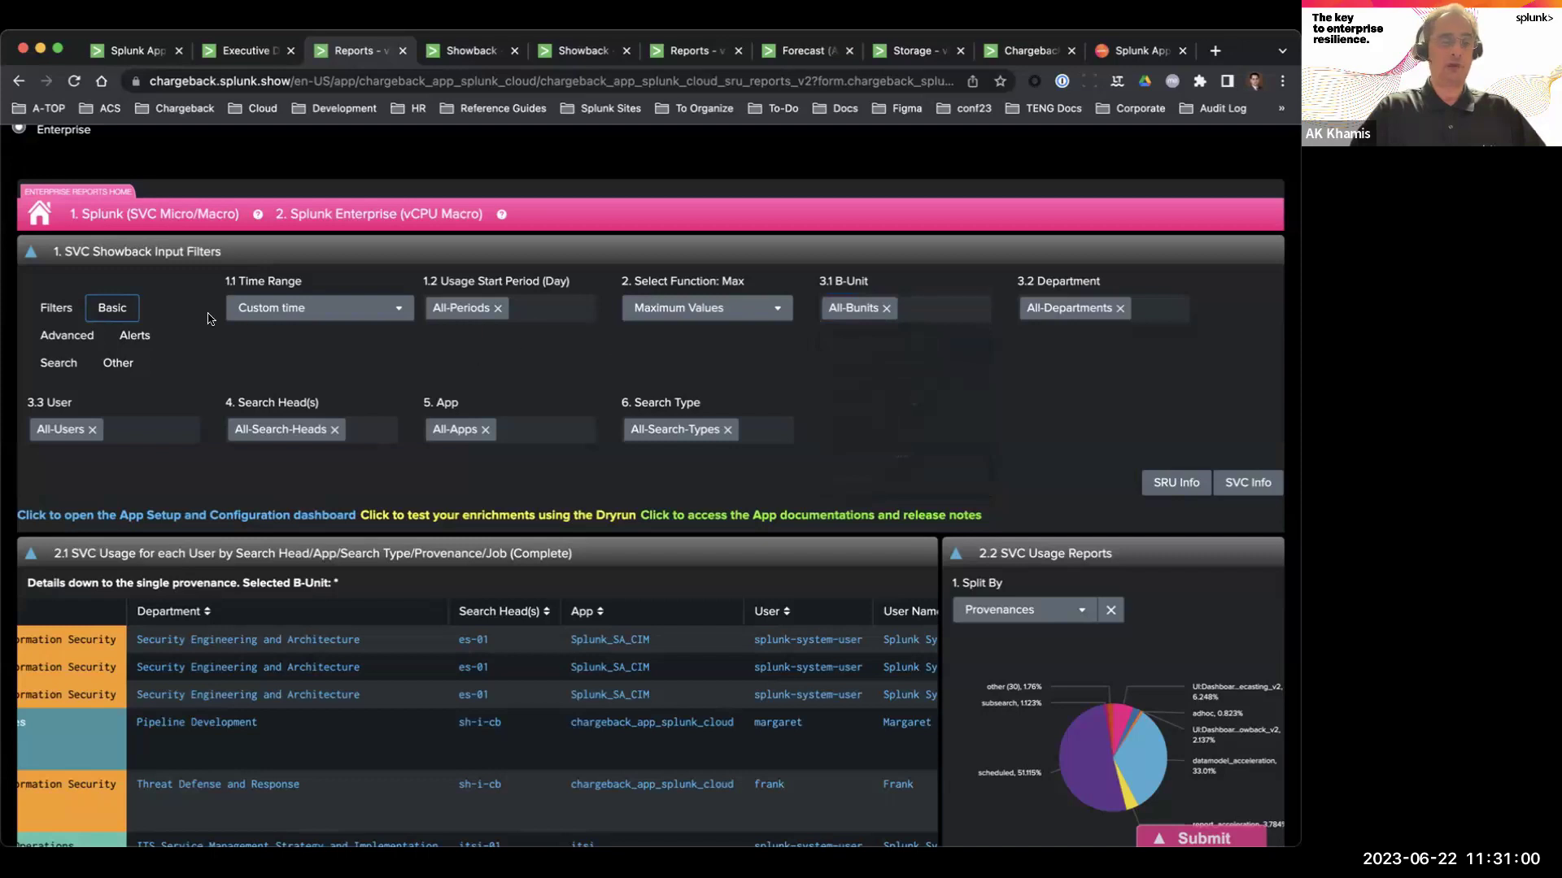
pyautogui.click(61, 336)
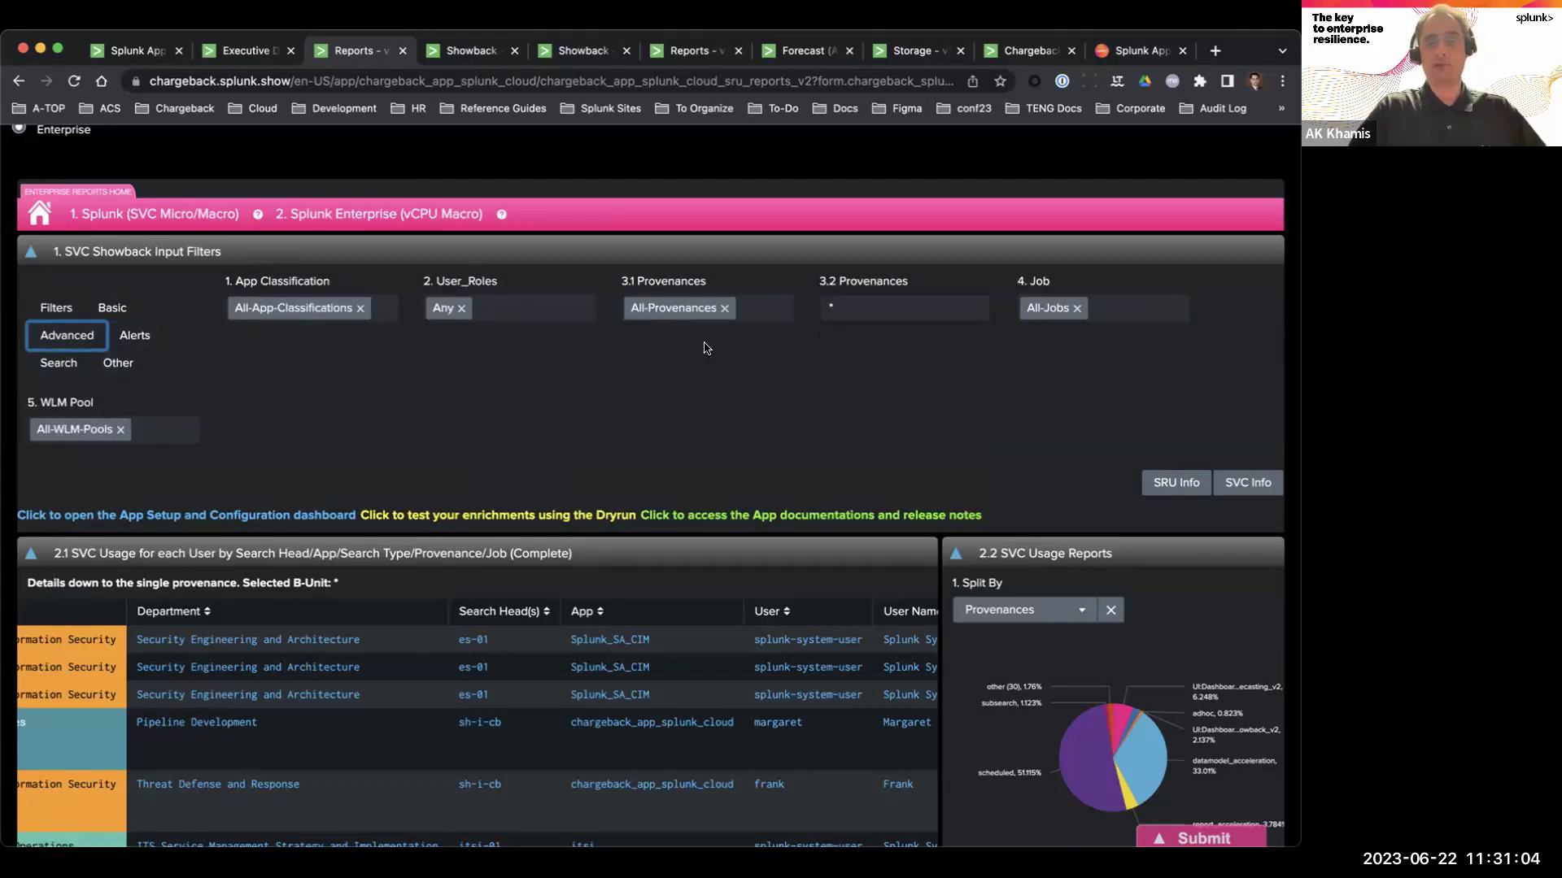
pyautogui.click(773, 312)
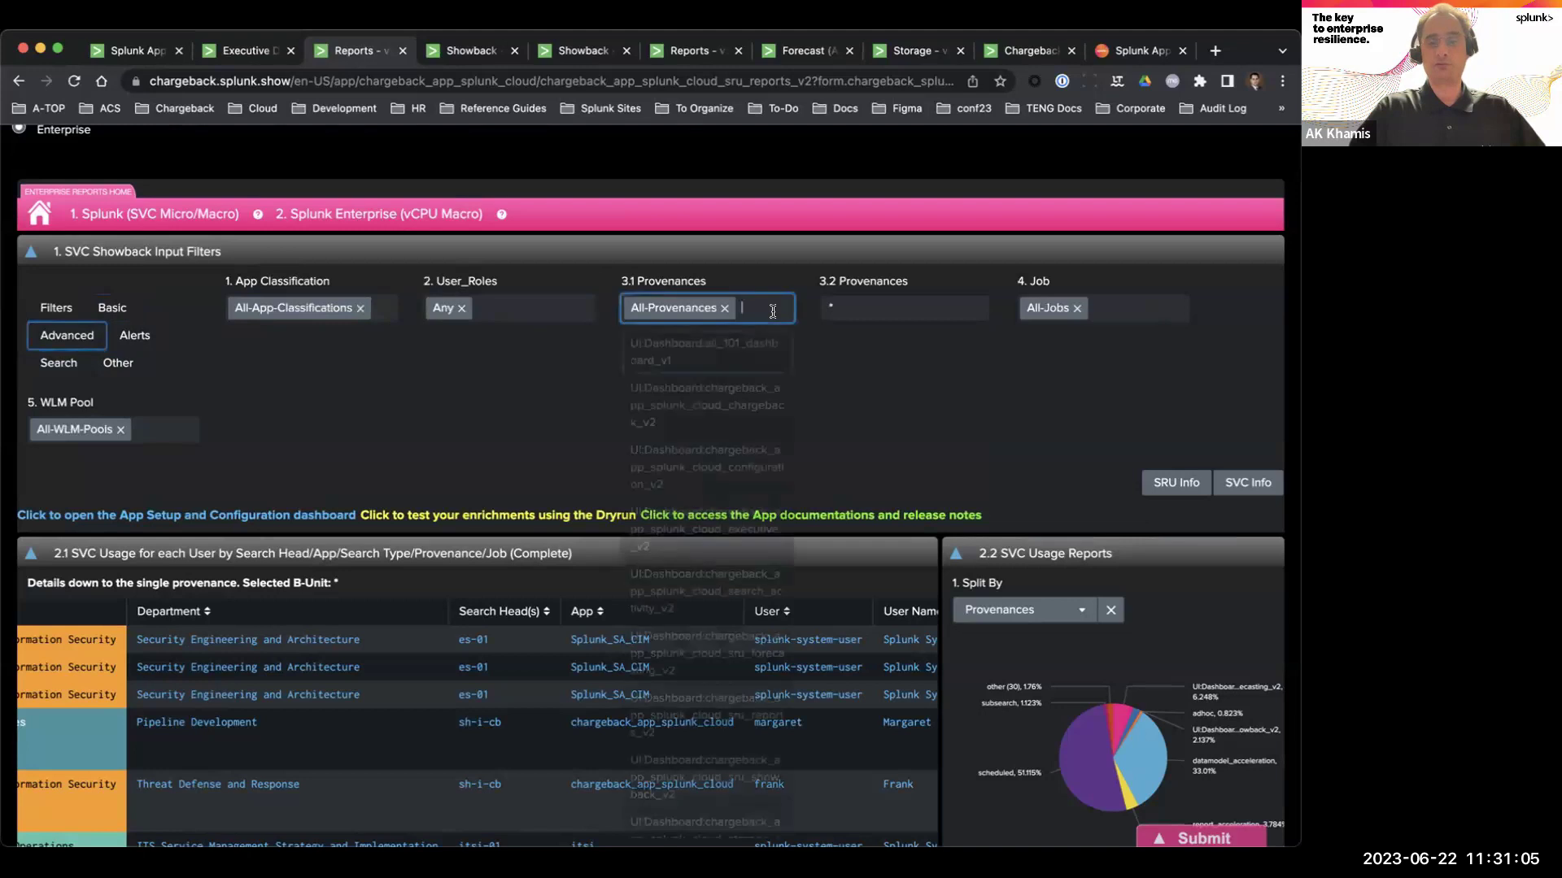
pyautogui.click(882, 356)
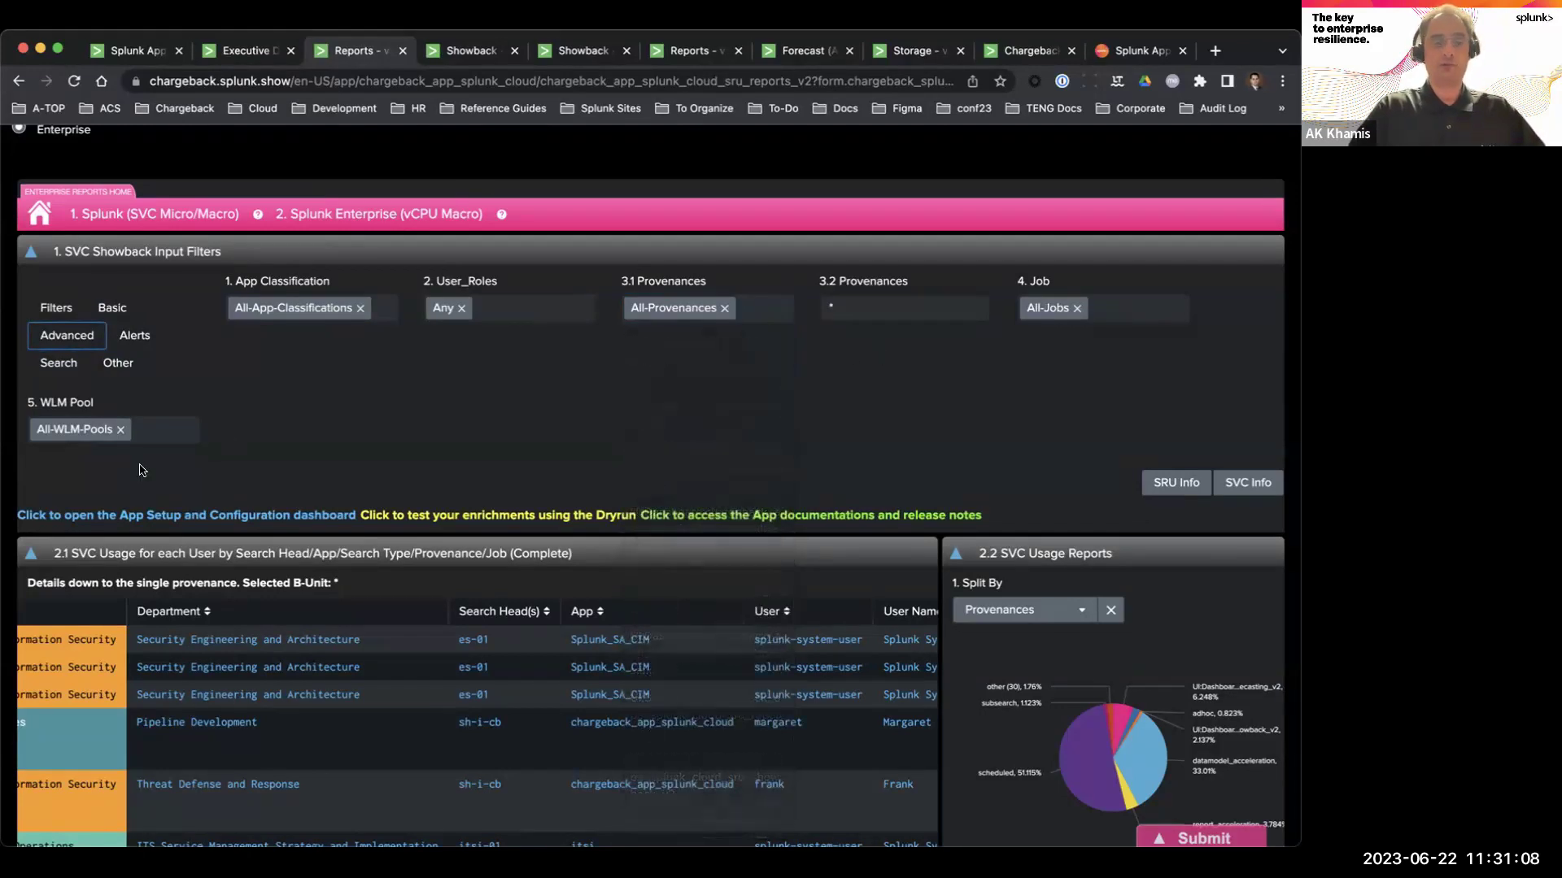
pyautogui.click(155, 429)
pyautogui.click(96, 364)
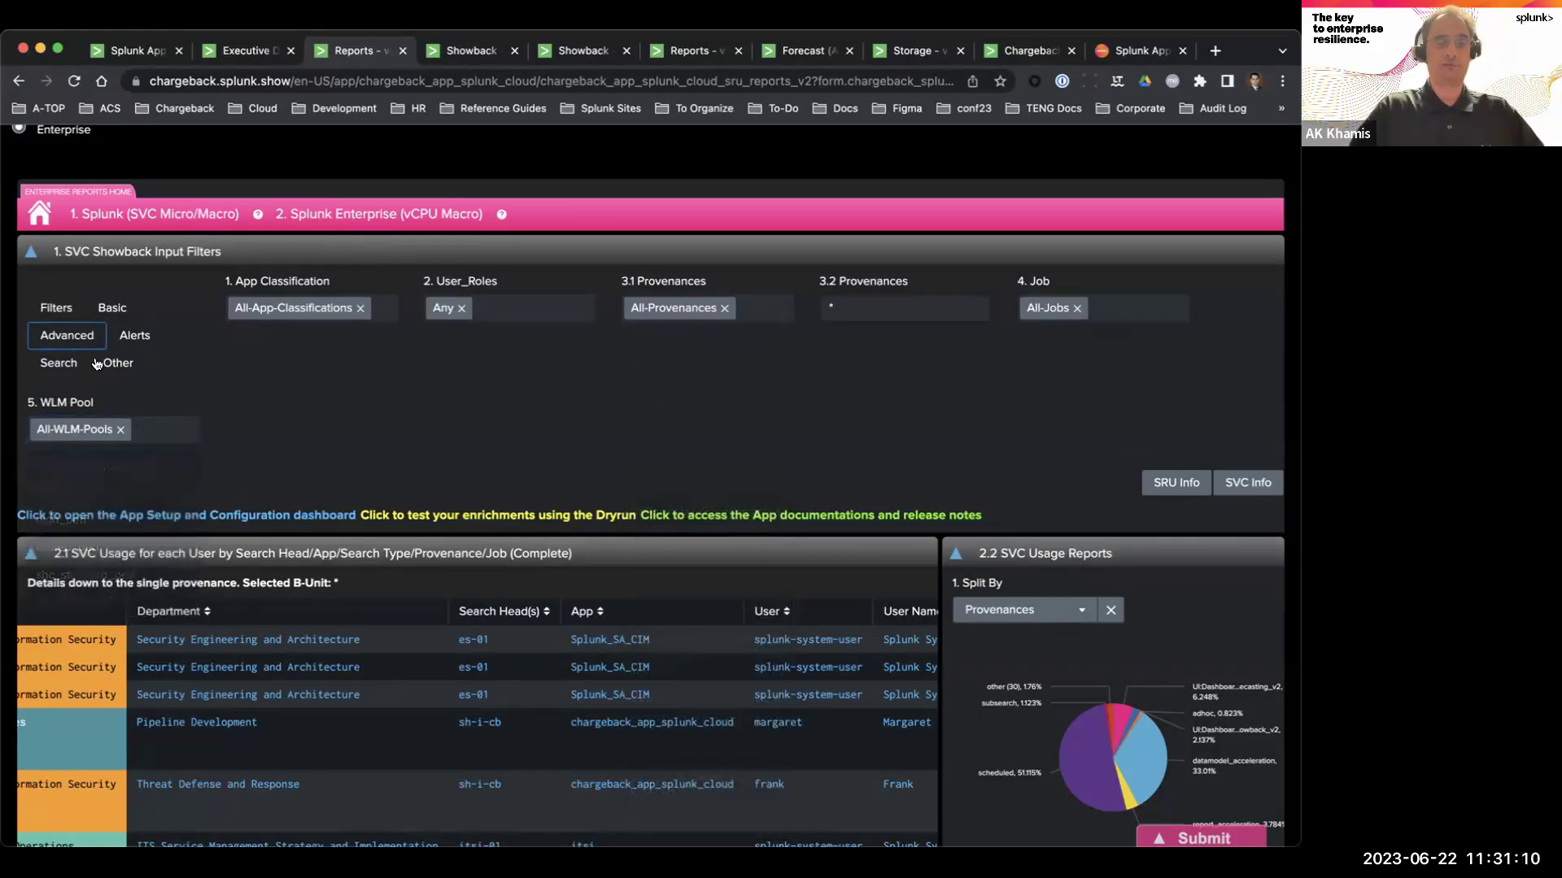
pyautogui.click(55, 307)
# Clear Split By so the SVC usage pie chart resets to Department.
pyautogui.scroll(-1, 191, 326)
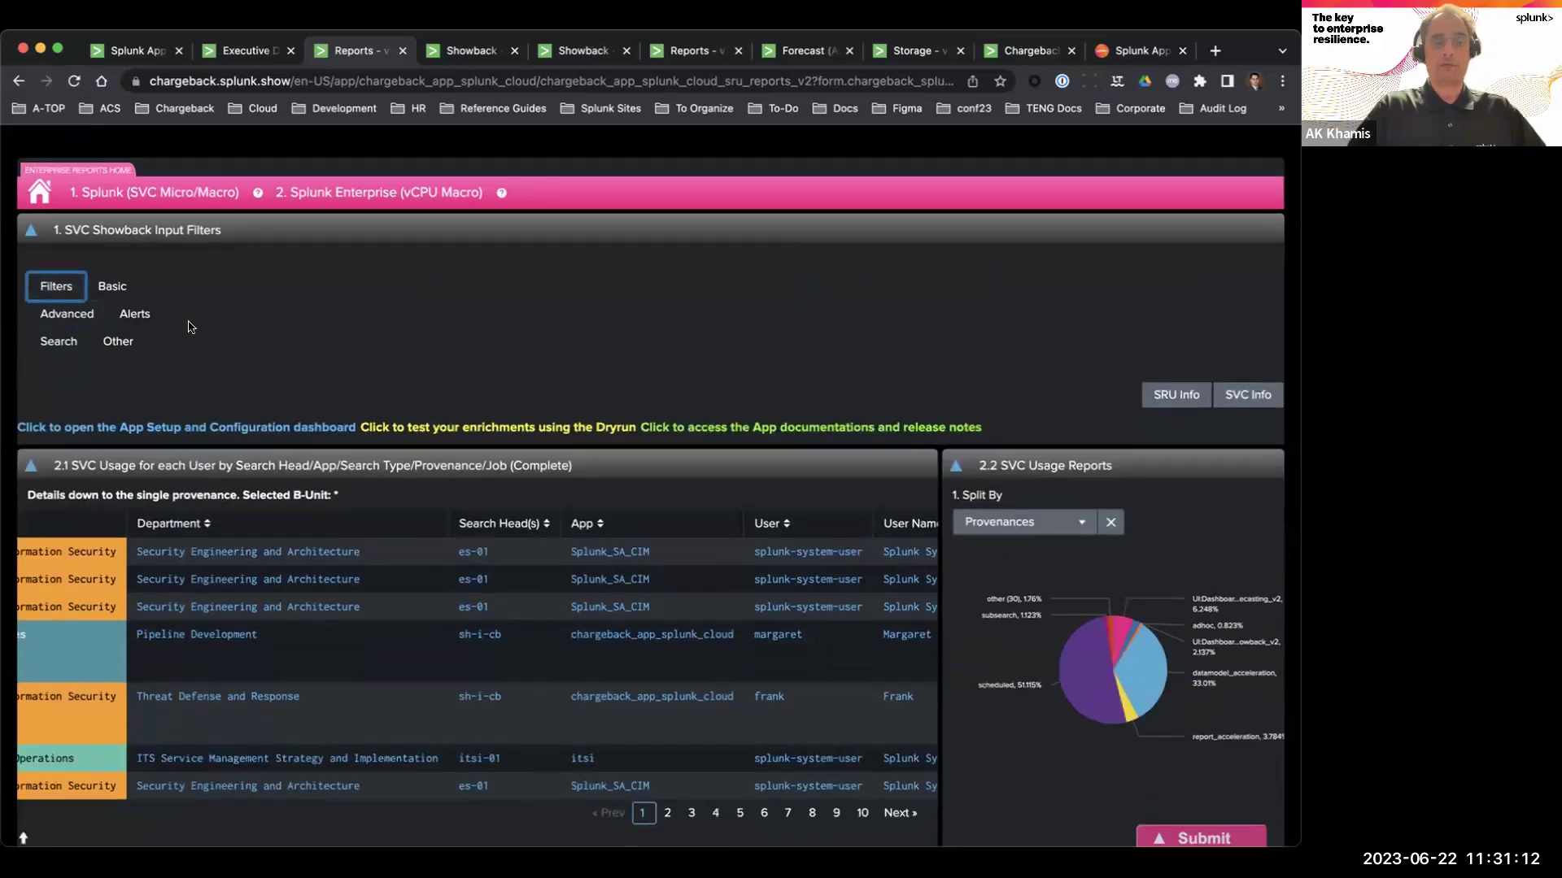
pyautogui.scroll(-5, 190, 327)
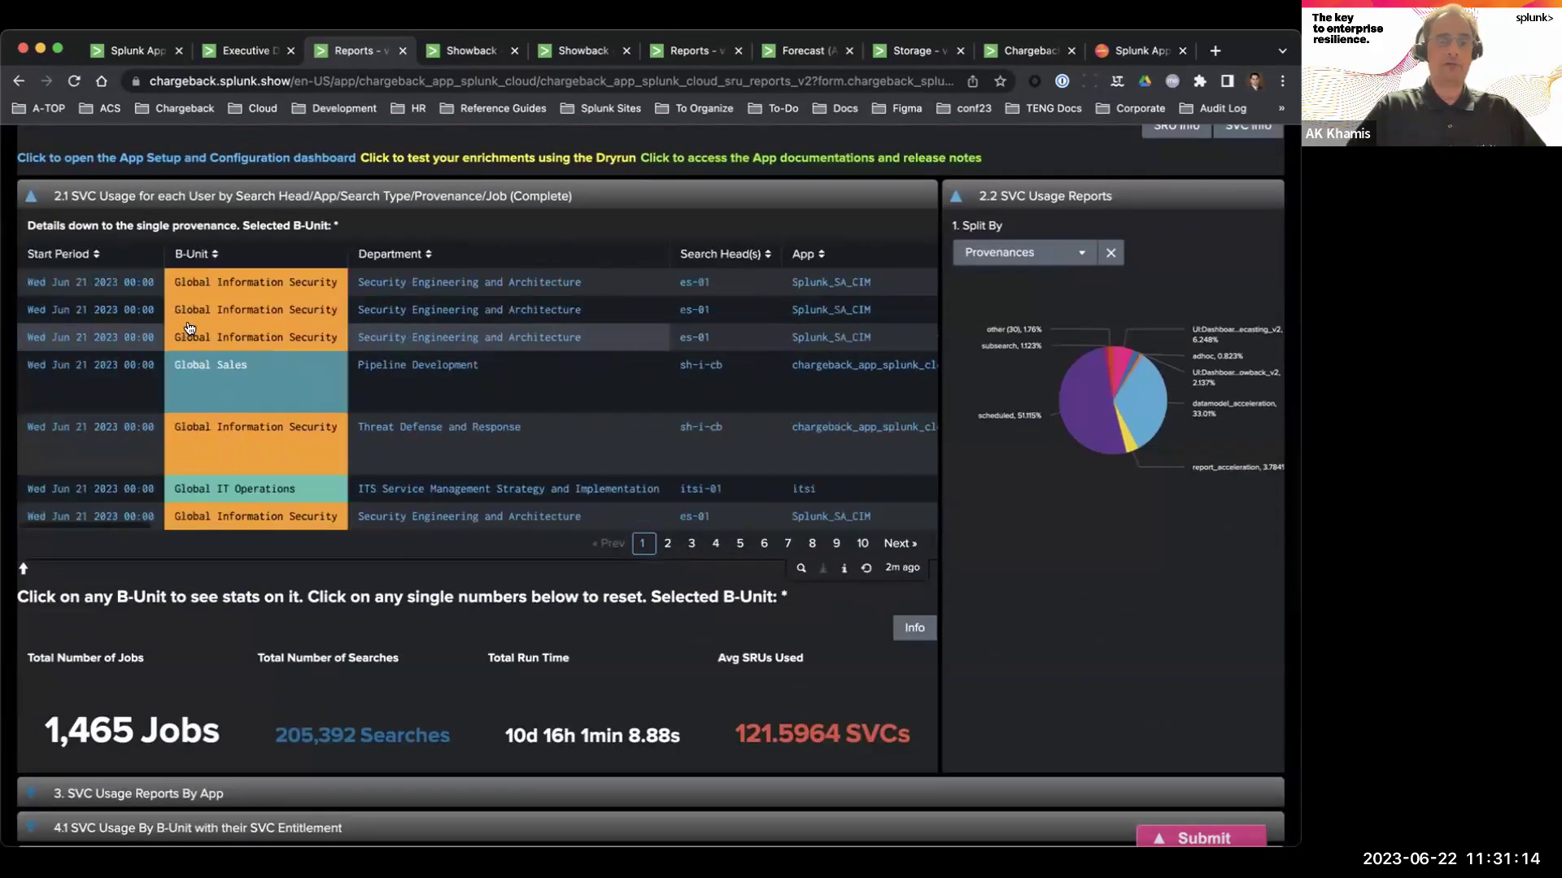
pyautogui.scroll(-3, 190, 330)
pyautogui.scroll(3, 192, 337)
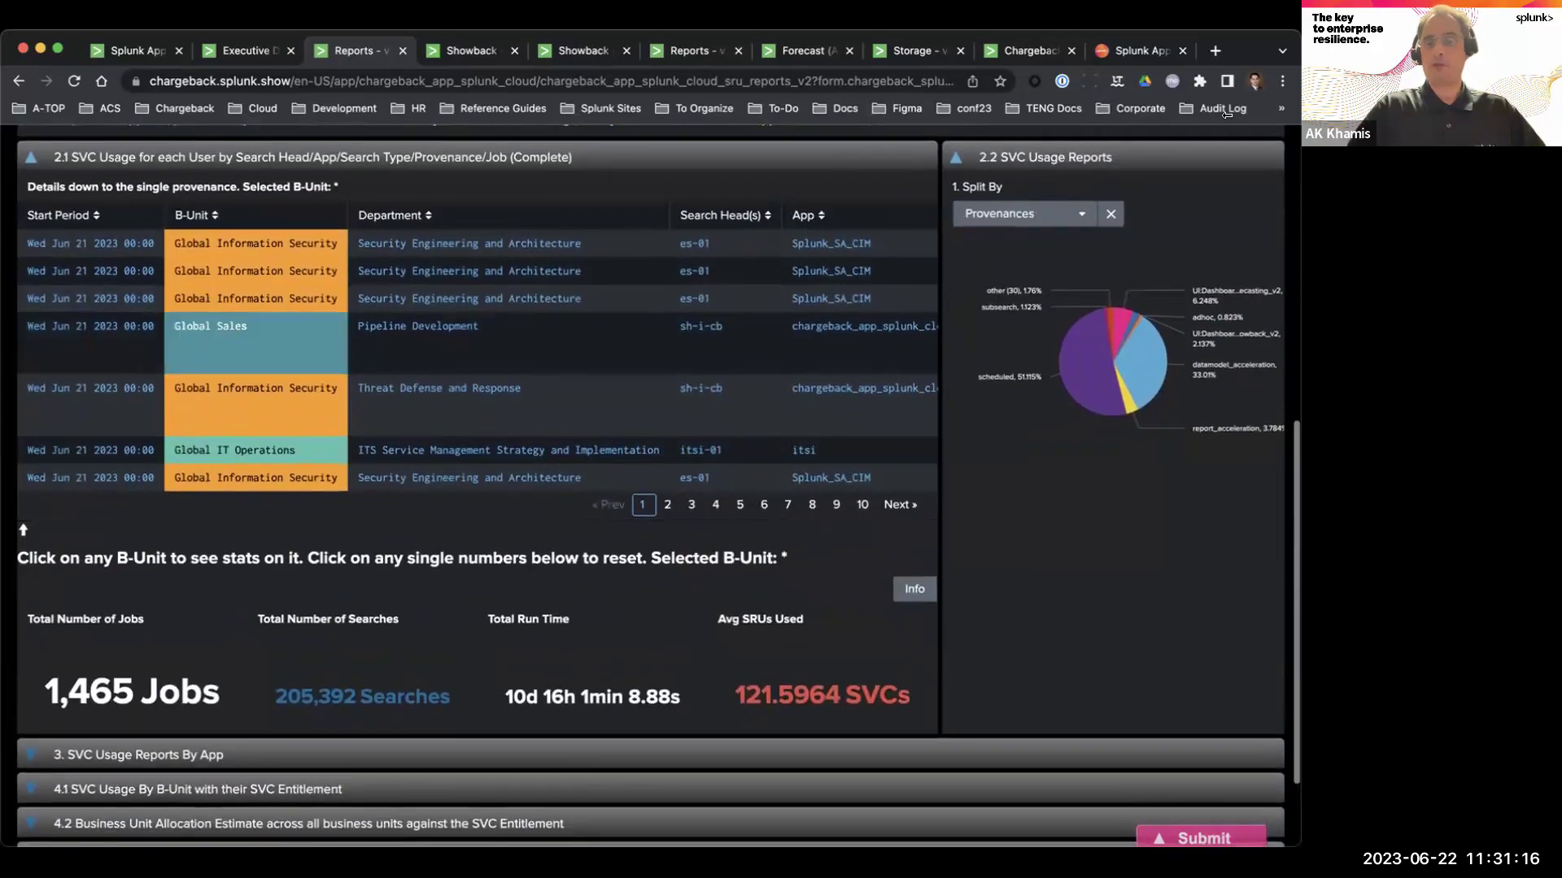
pyautogui.click(1110, 214)
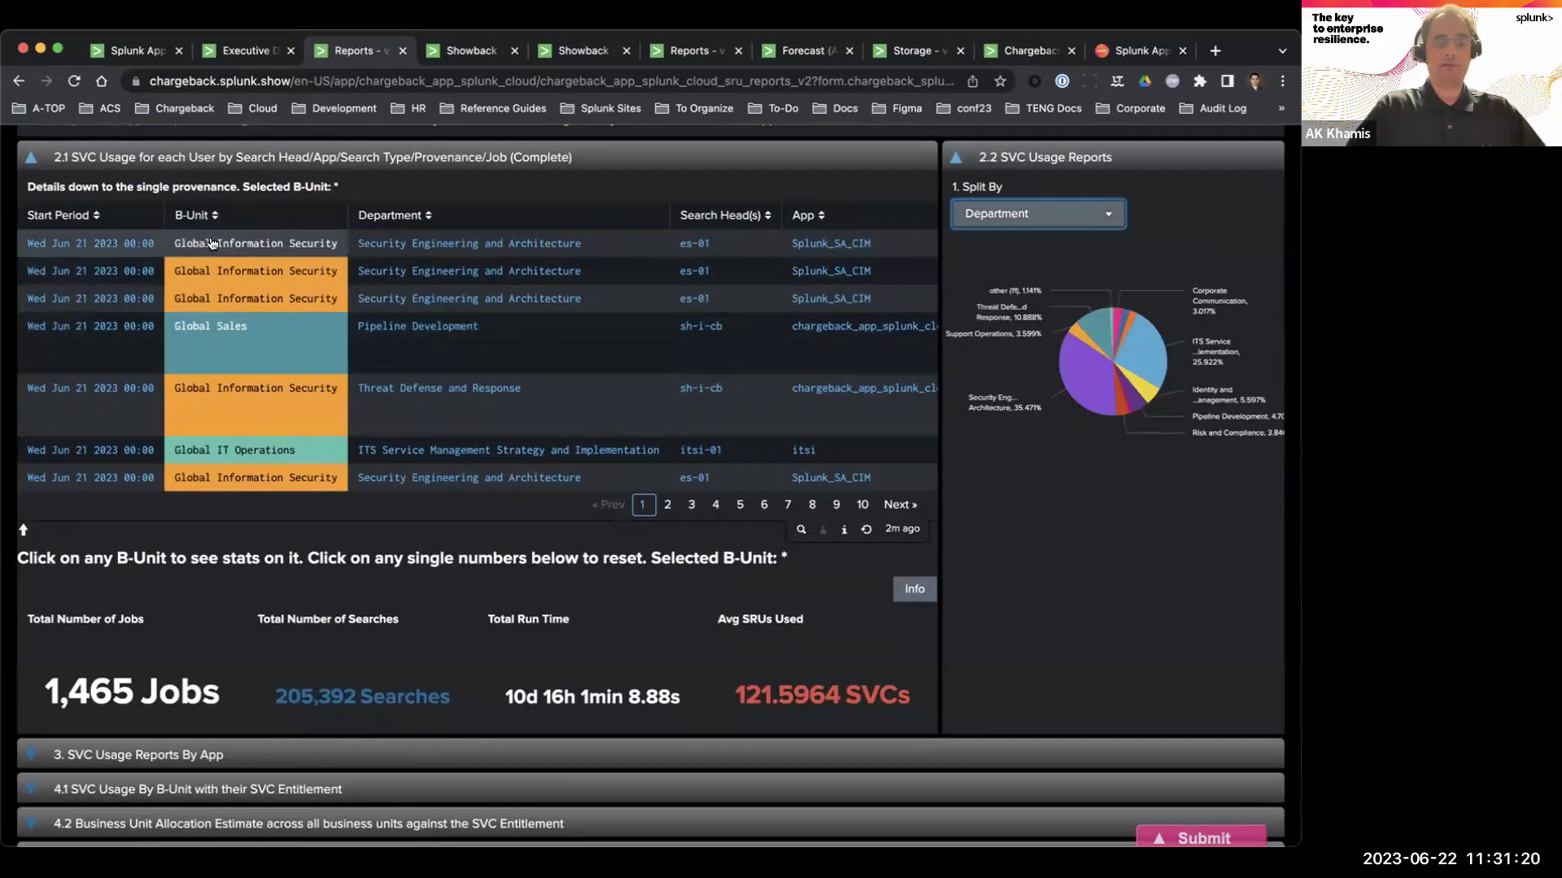
# Filter the stats to Global Information Security, then reset them to all business units.
pyautogui.click(249, 243)
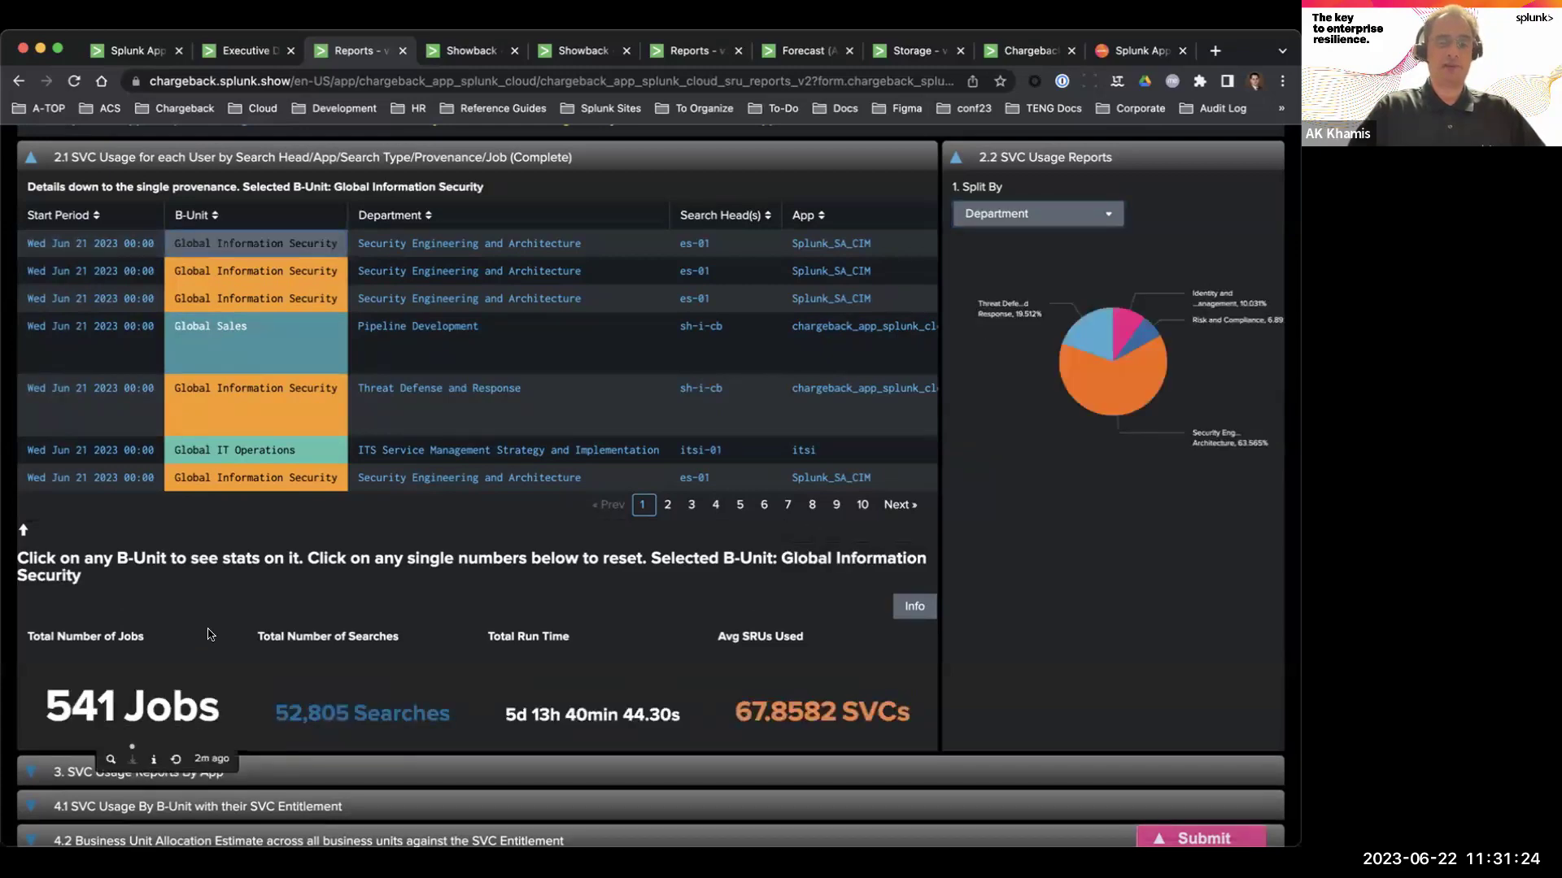
pyautogui.scroll(-3, 126, 703)
pyautogui.scroll(2, 1082, 286)
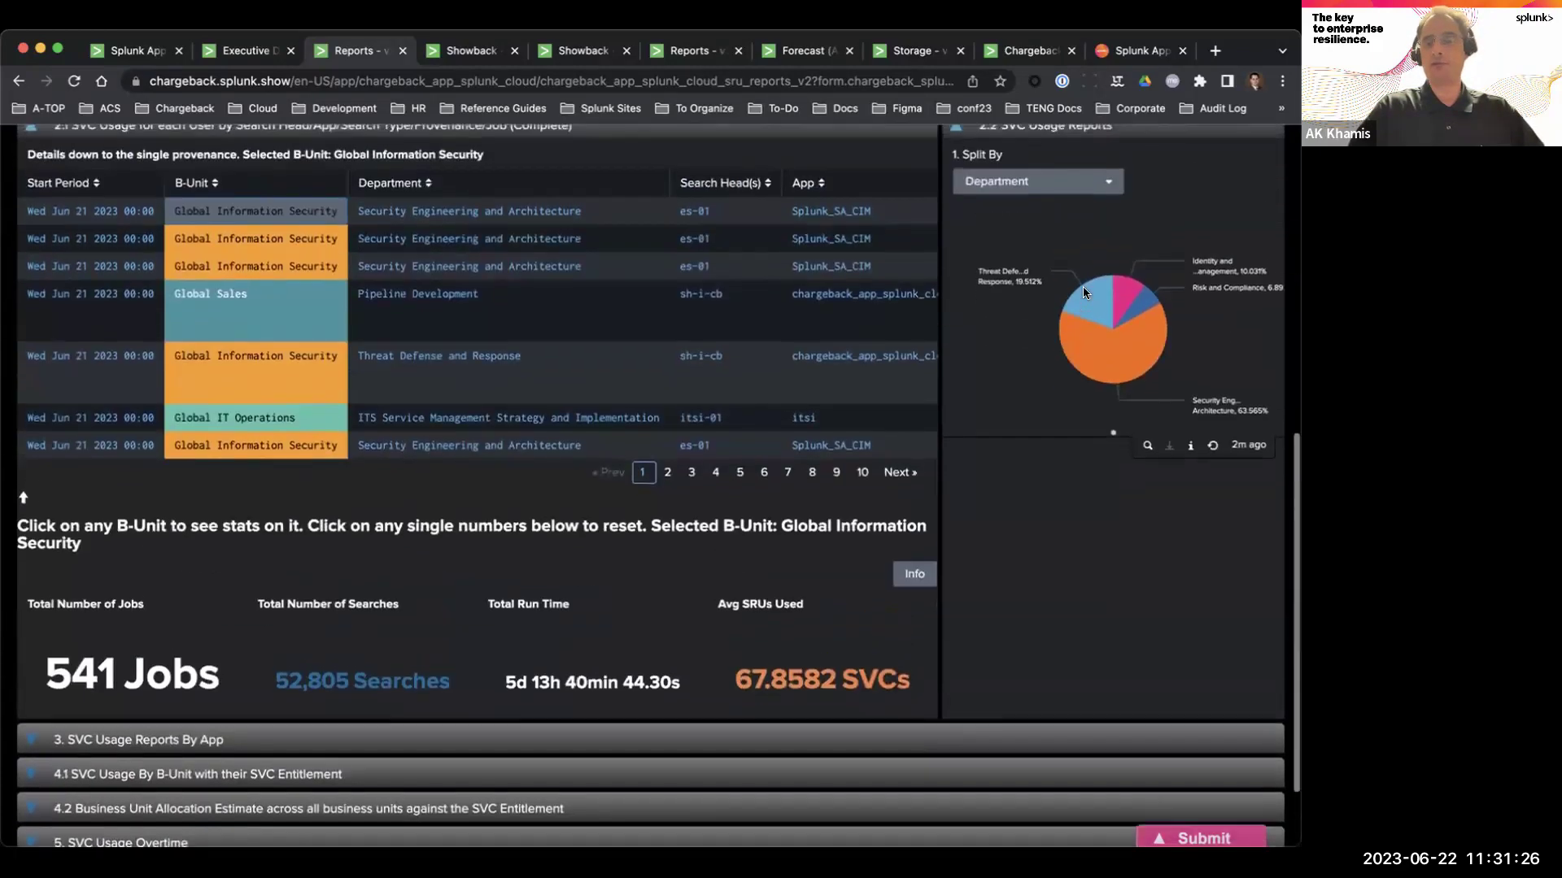
pyautogui.click(1025, 189)
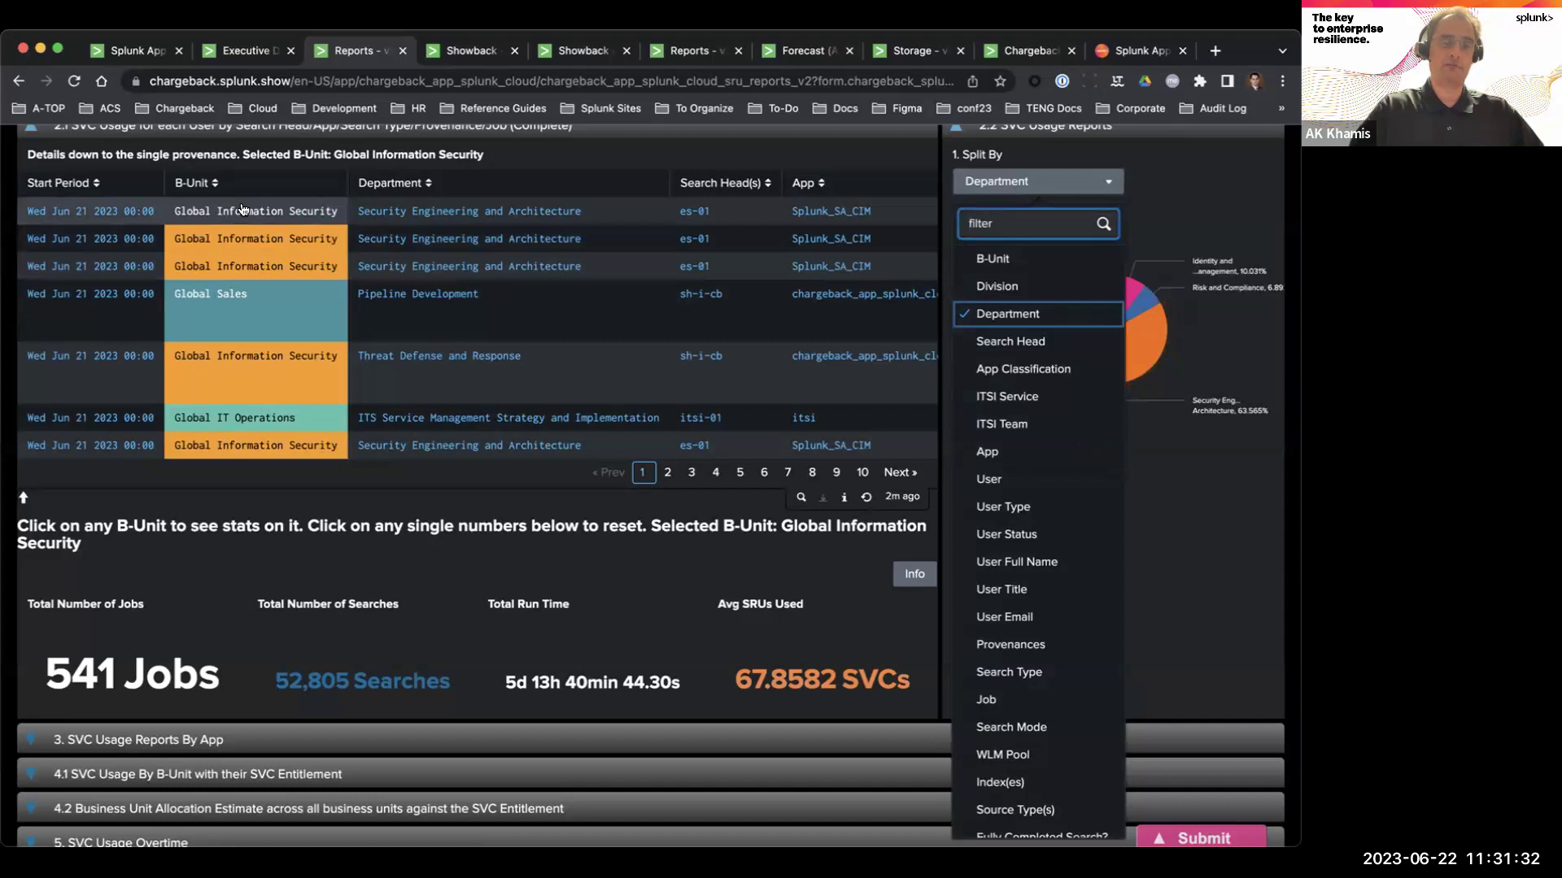
pyautogui.click(136, 691)
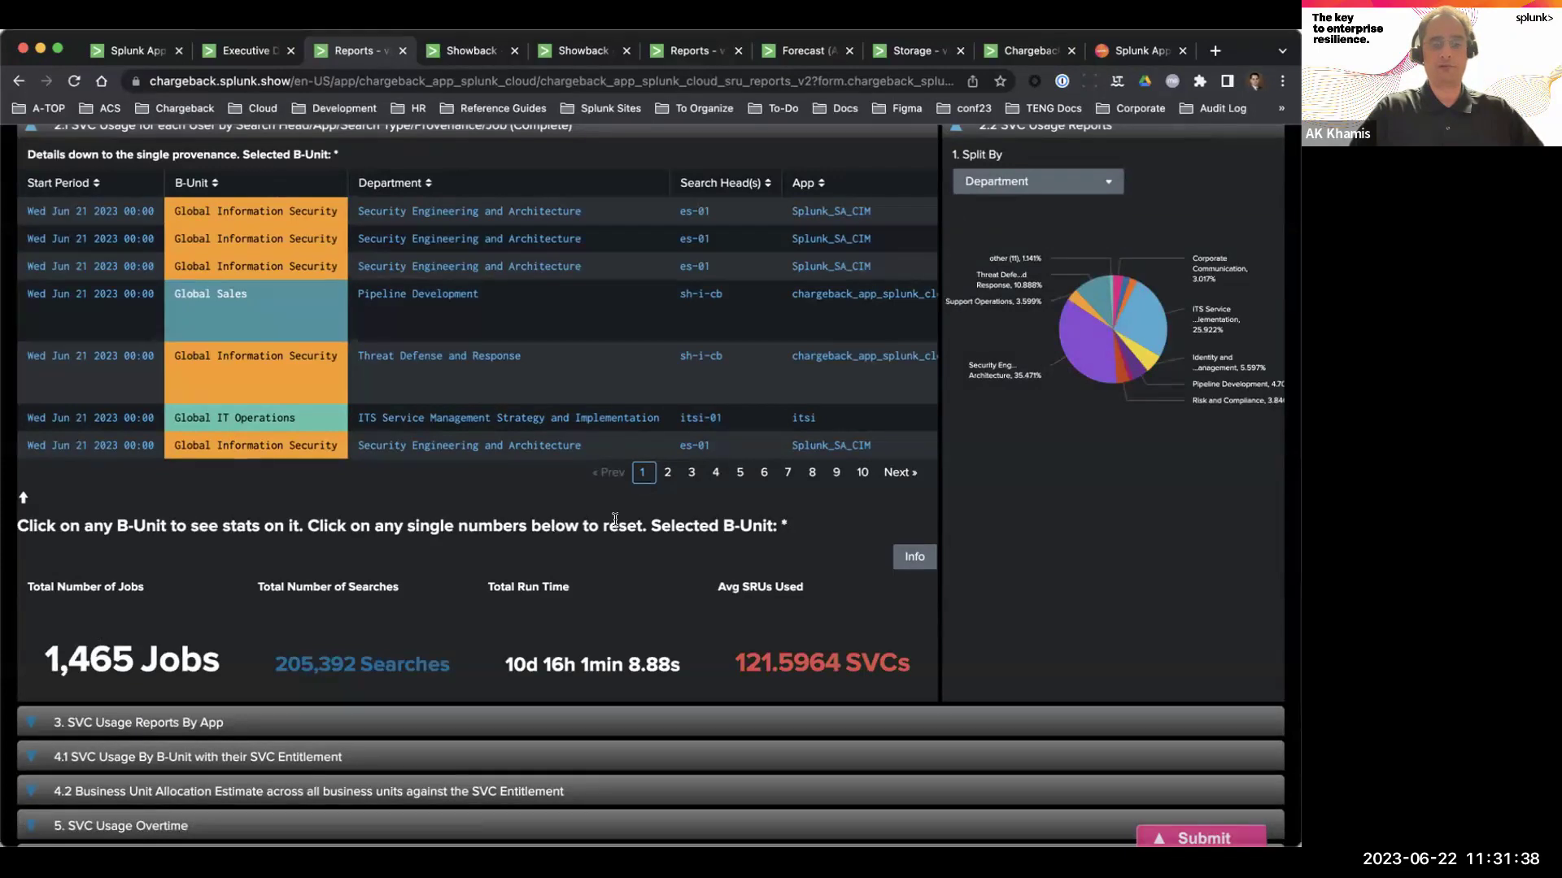
# Expand '3. SVC Usage Reports By App' to show the hourly stacked chart split by App.
pyautogui.scroll(-2, 715, 527)
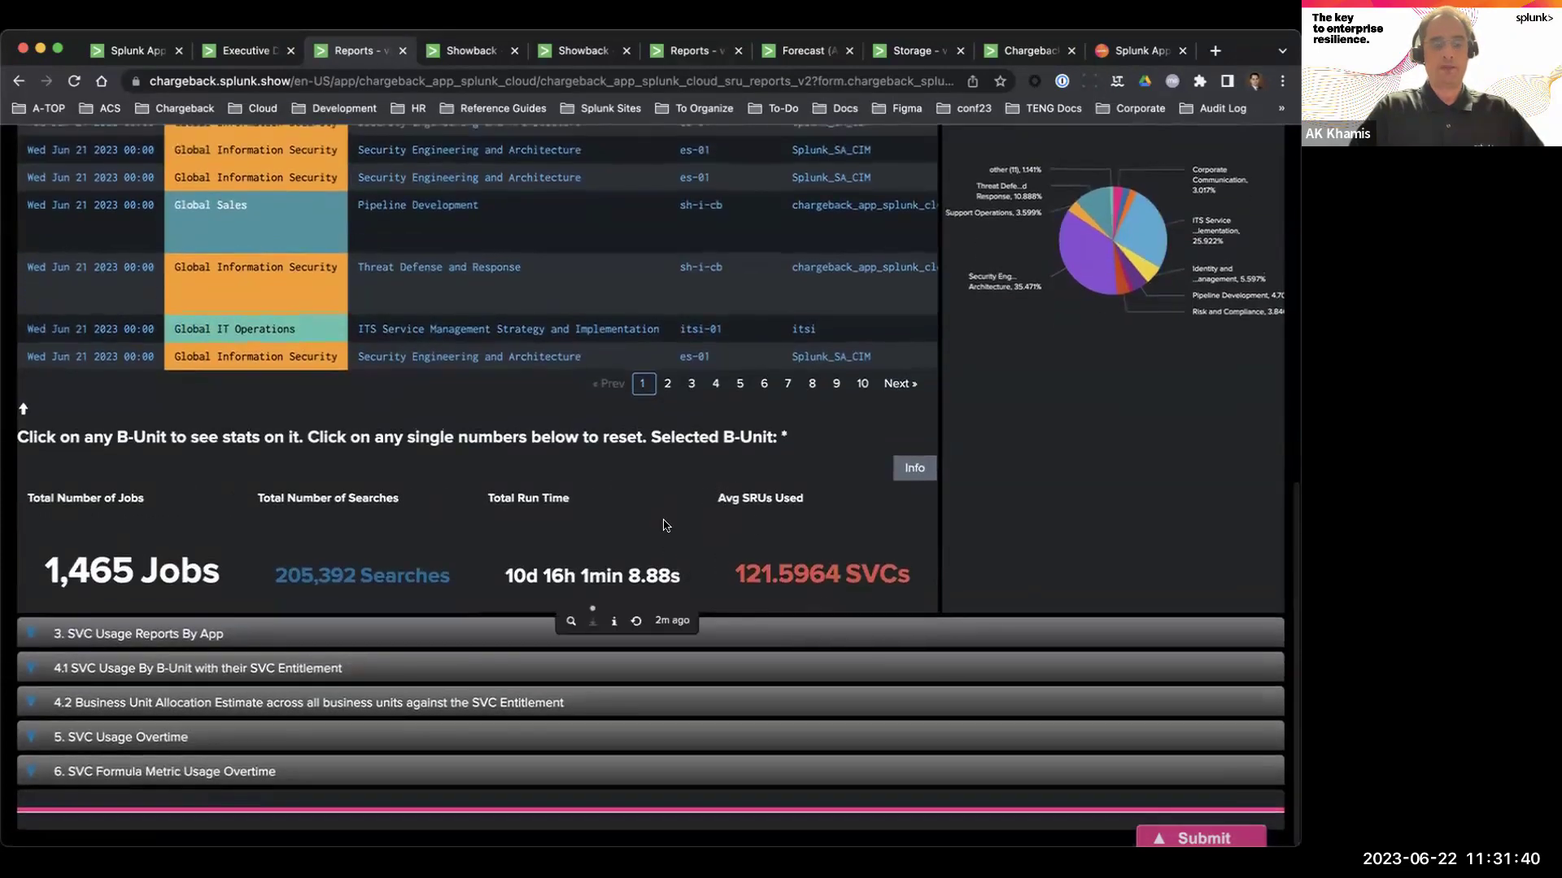
pyautogui.click(267, 636)
pyautogui.scroll(-6, 269, 636)
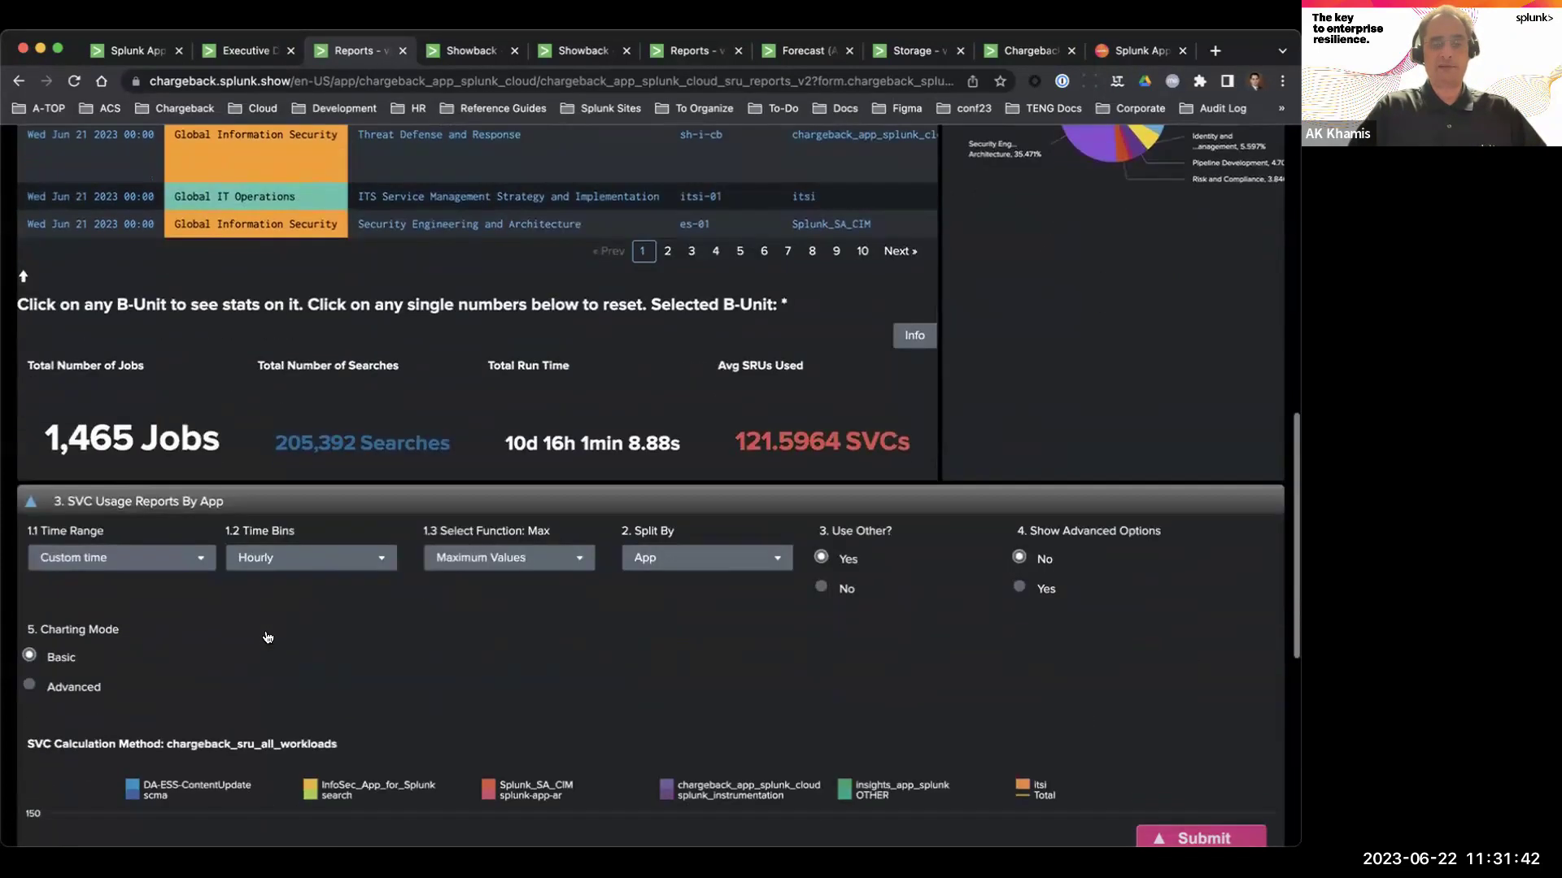
pyautogui.scroll(1, 268, 636)
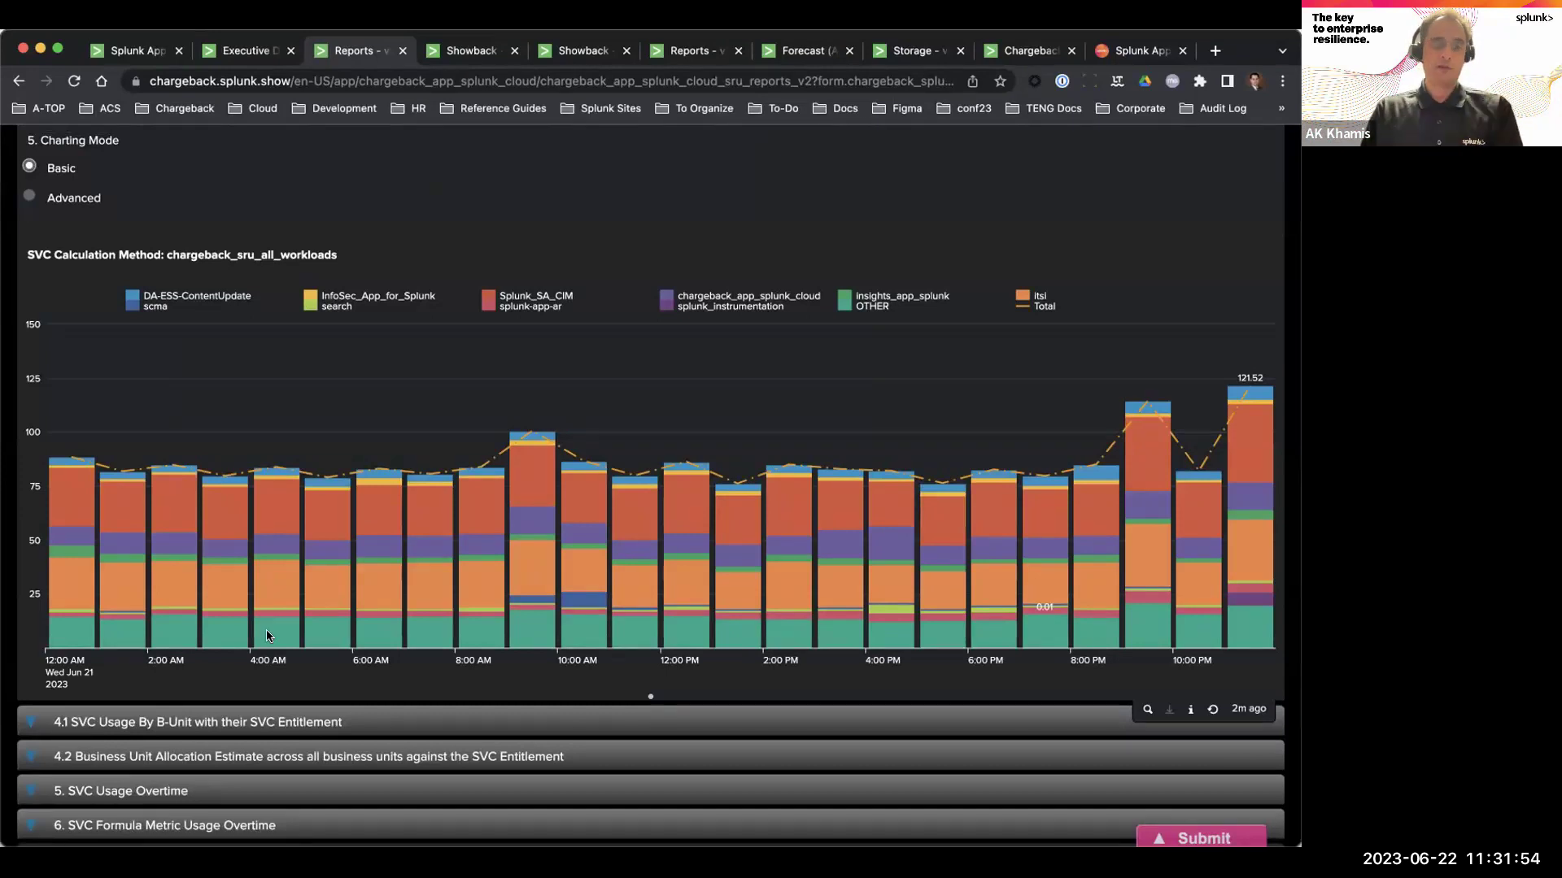
pyautogui.scroll(-2, 267, 636)
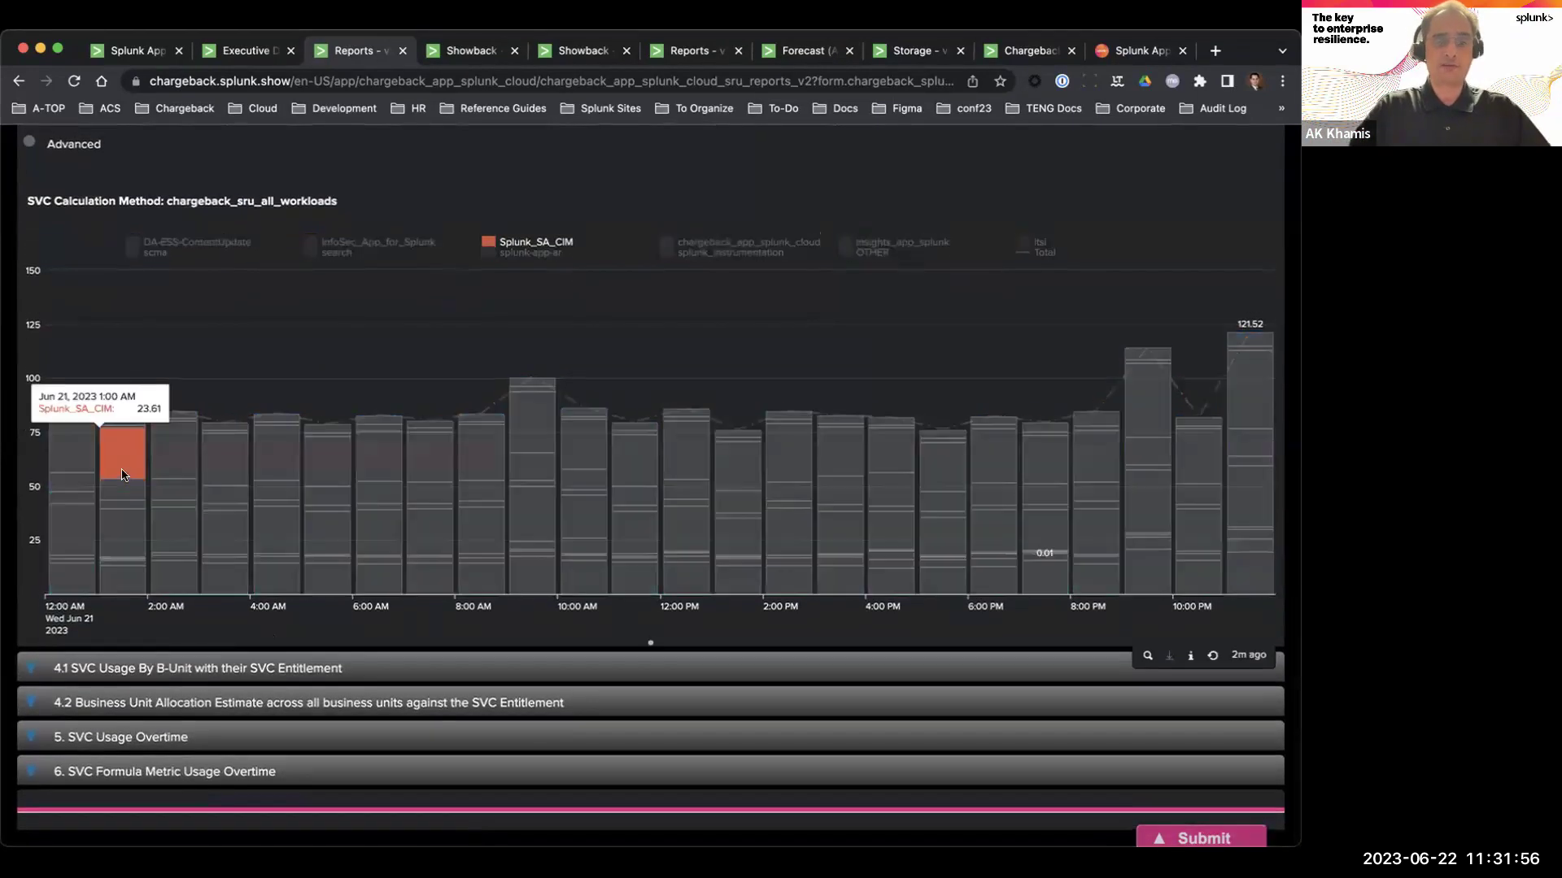
pyautogui.scroll(6, 295, 264)
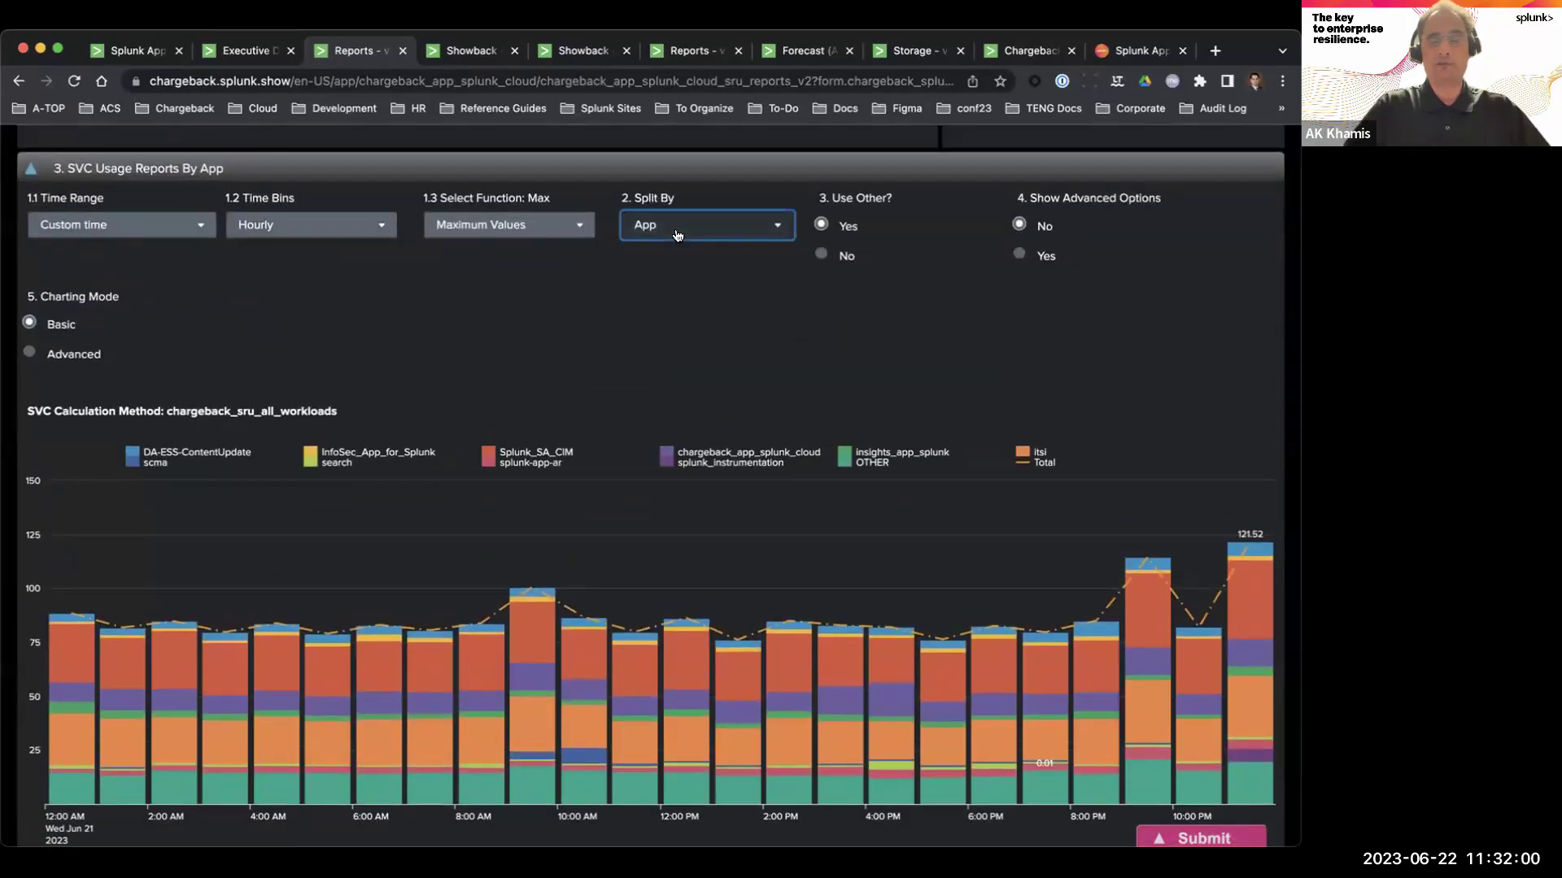
pyautogui.click(678, 233)
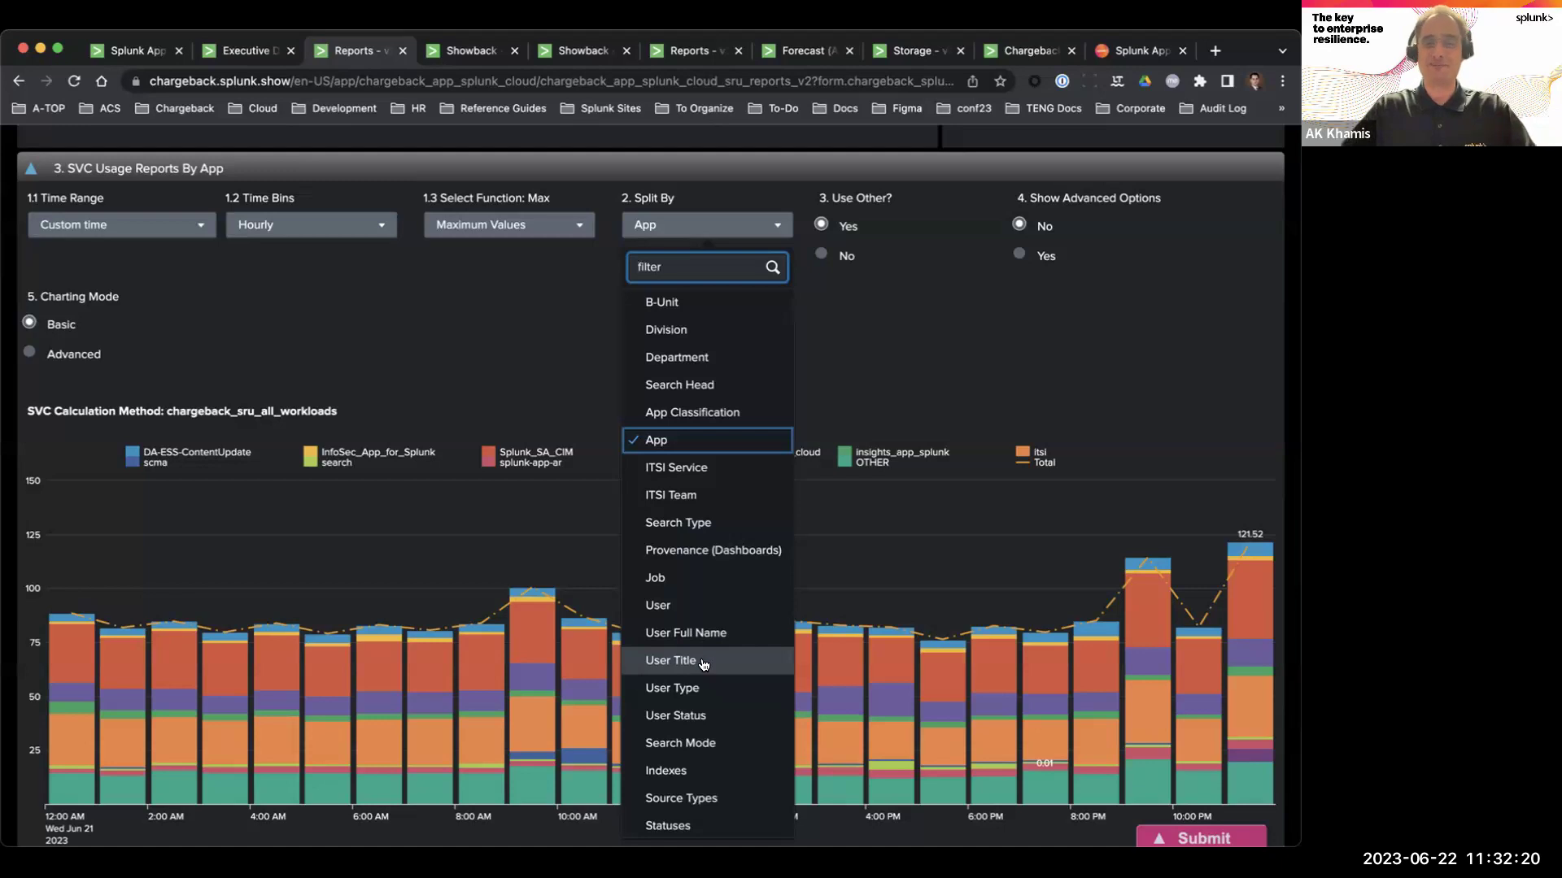
pyautogui.scroll(-3, 705, 665)
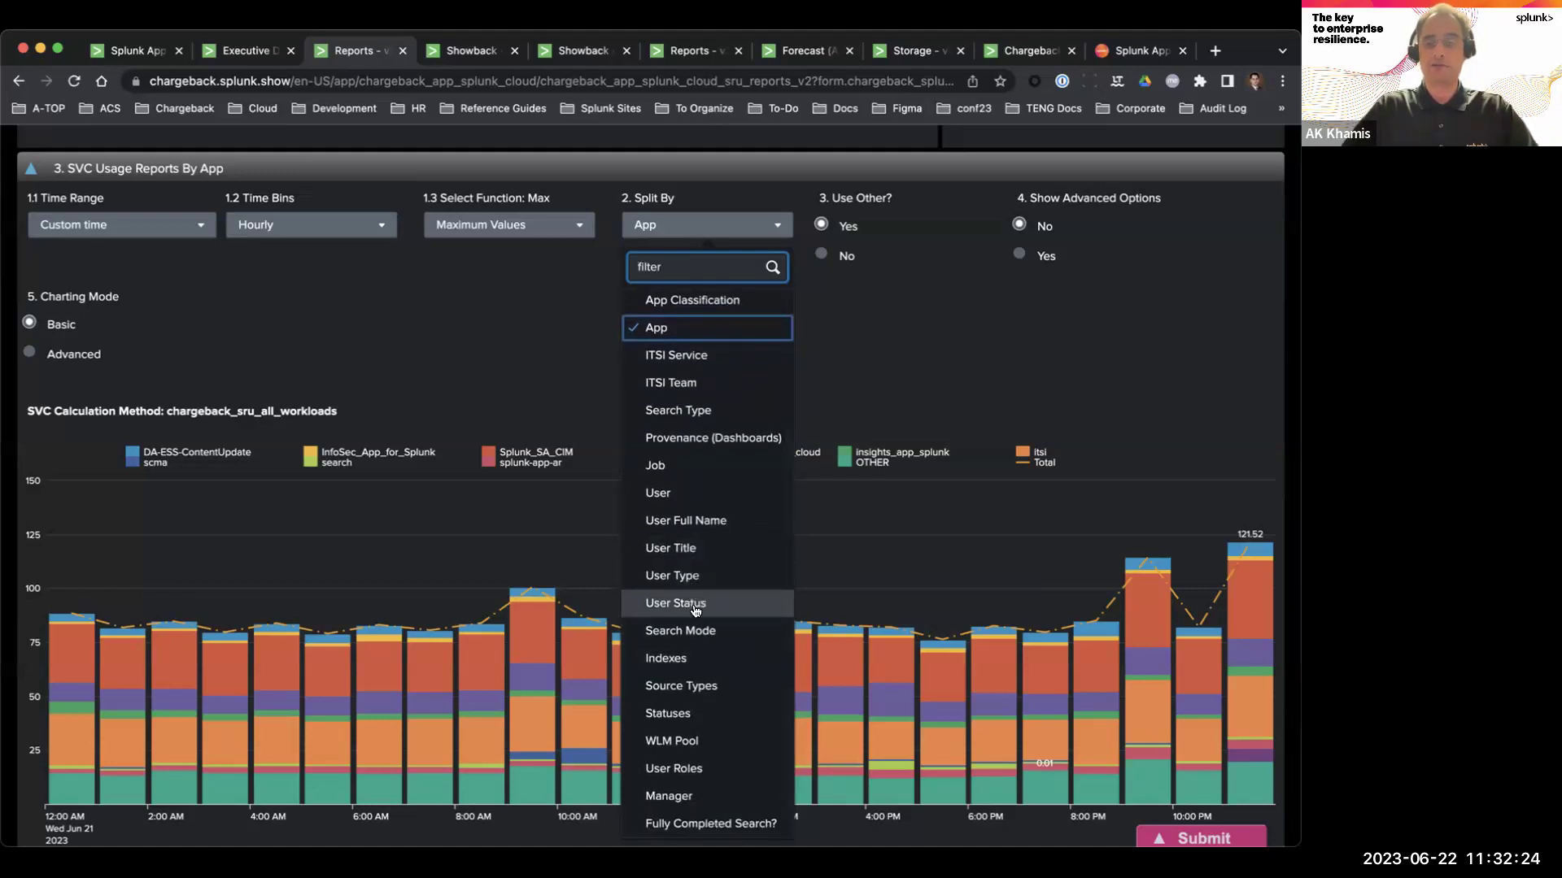
# Keep Split By on App, reveal advanced charting options, and toggle Multi-series on and off.
pyautogui.click(447, 312)
pyautogui.scroll(-3, 447, 313)
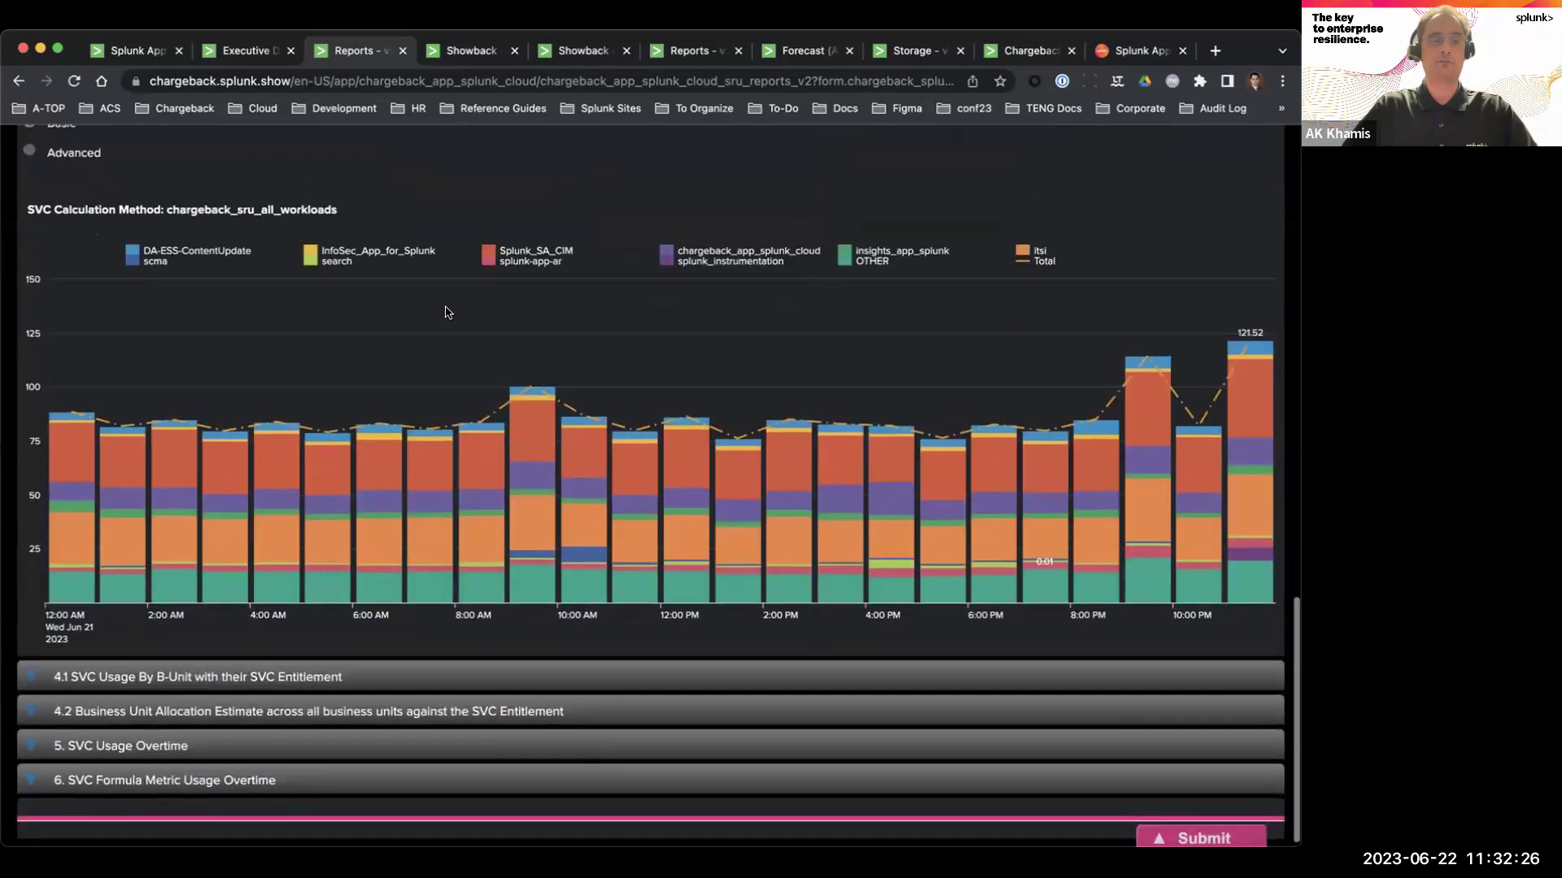
pyautogui.click(30, 157)
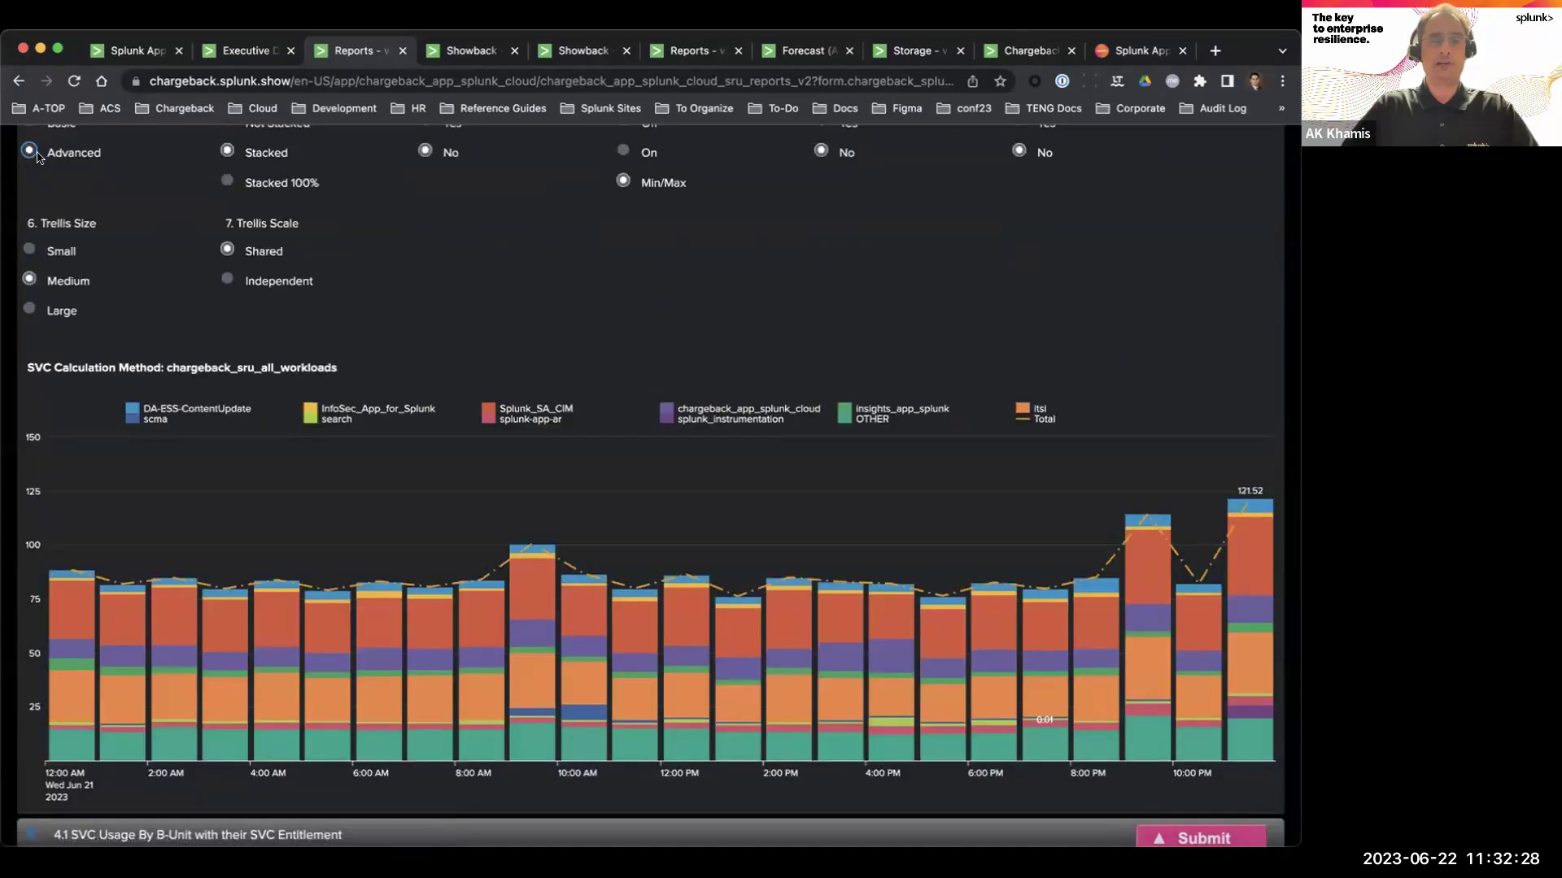
pyautogui.scroll(1, 462, 291)
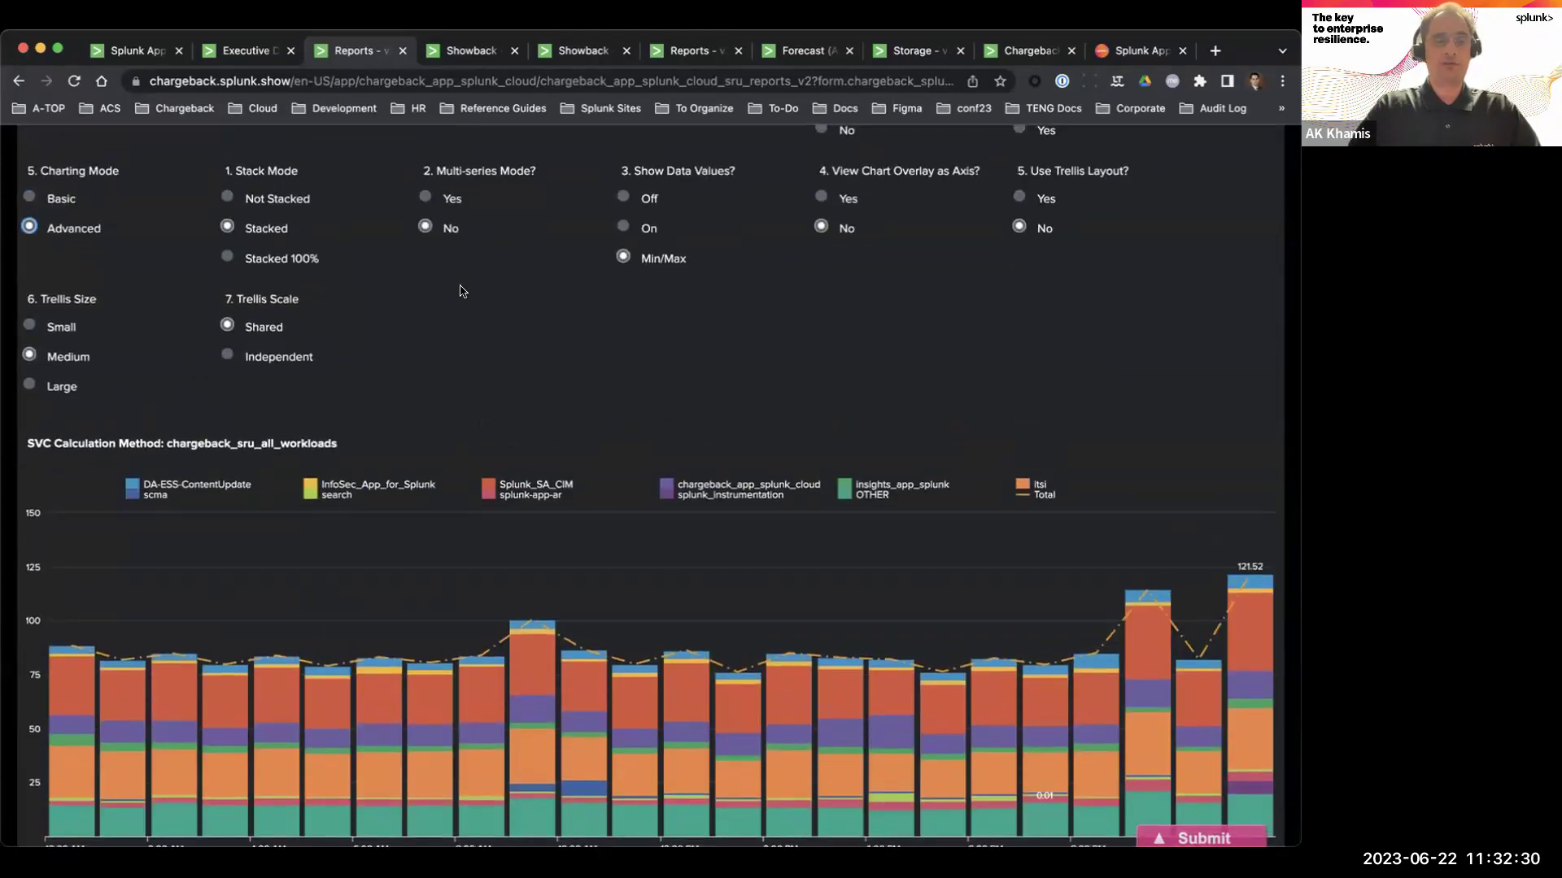
pyautogui.scroll(1, 463, 291)
pyautogui.click(424, 274)
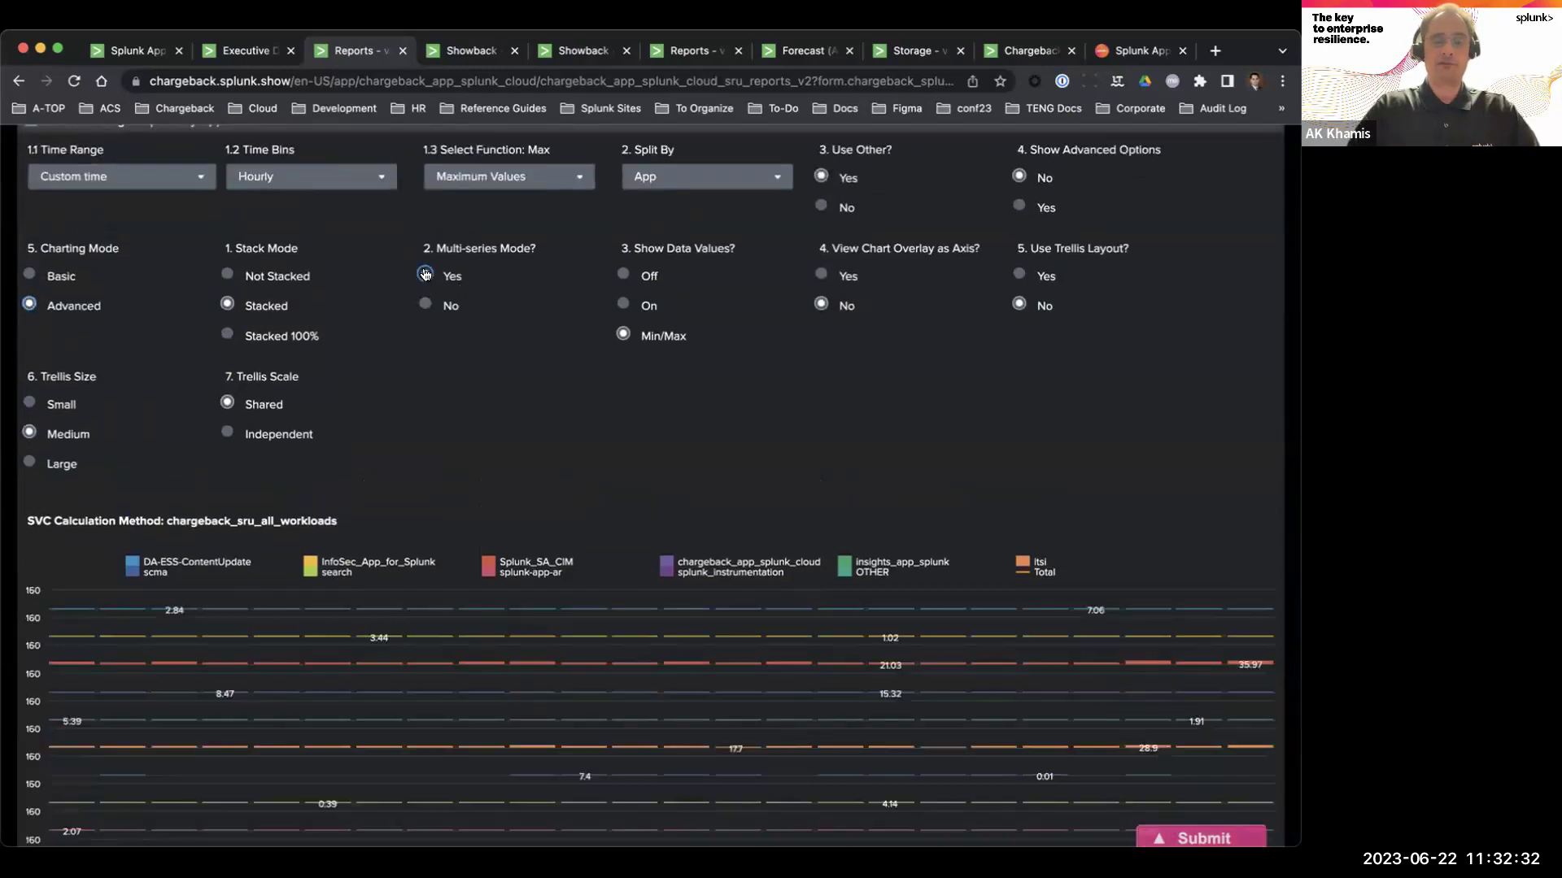
pyautogui.scroll(-4, 424, 274)
pyautogui.scroll(3, 424, 274)
pyautogui.click(424, 234)
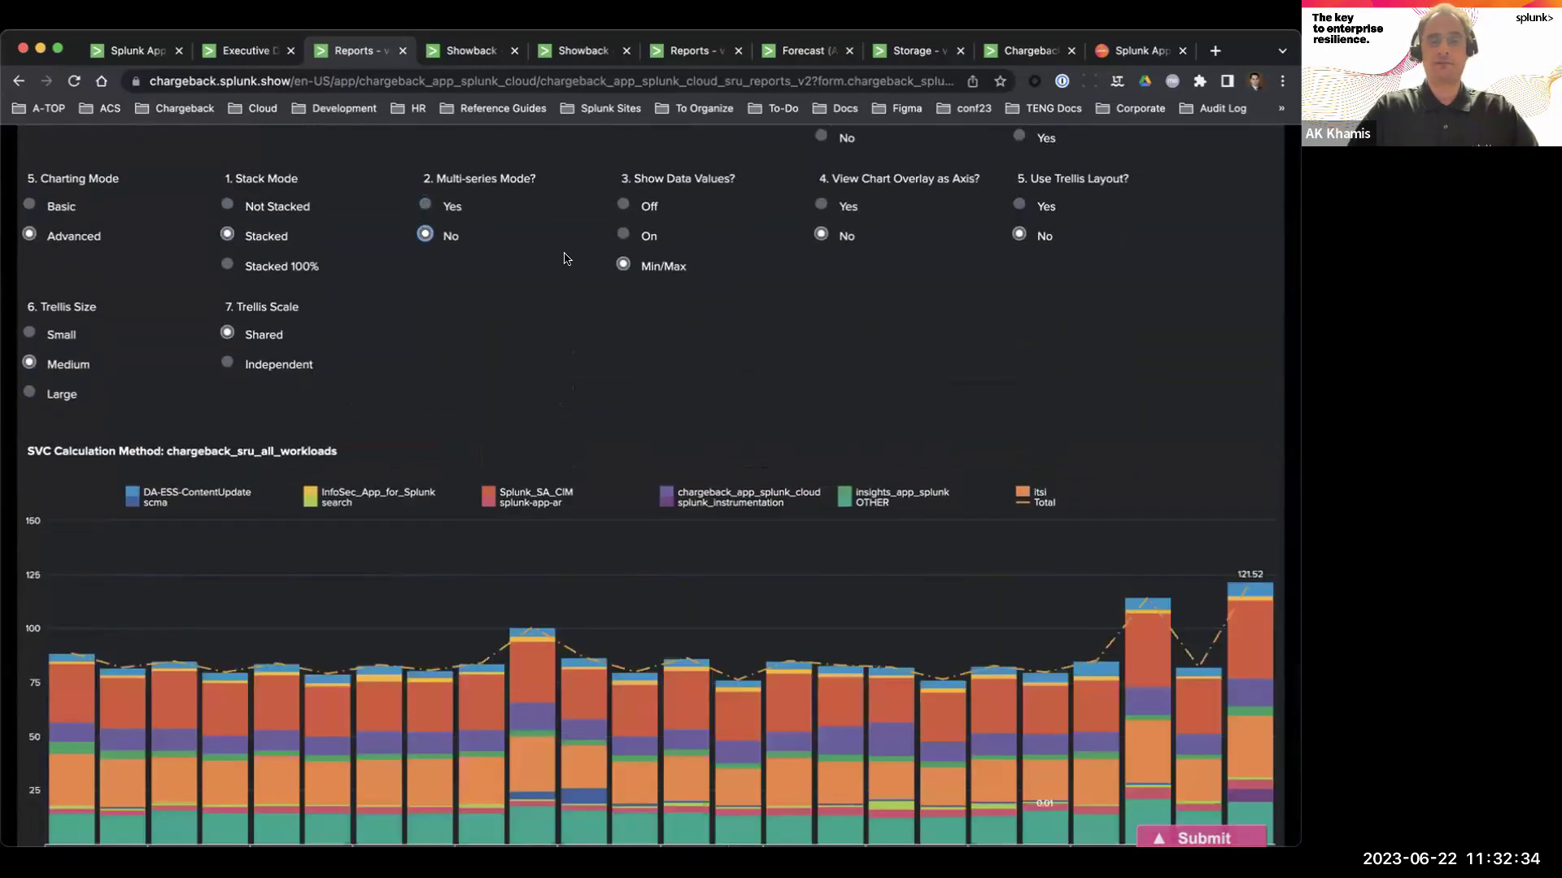
# Turn Show Data Values on for the bars, then off again.
pyautogui.scroll(1, 567, 258)
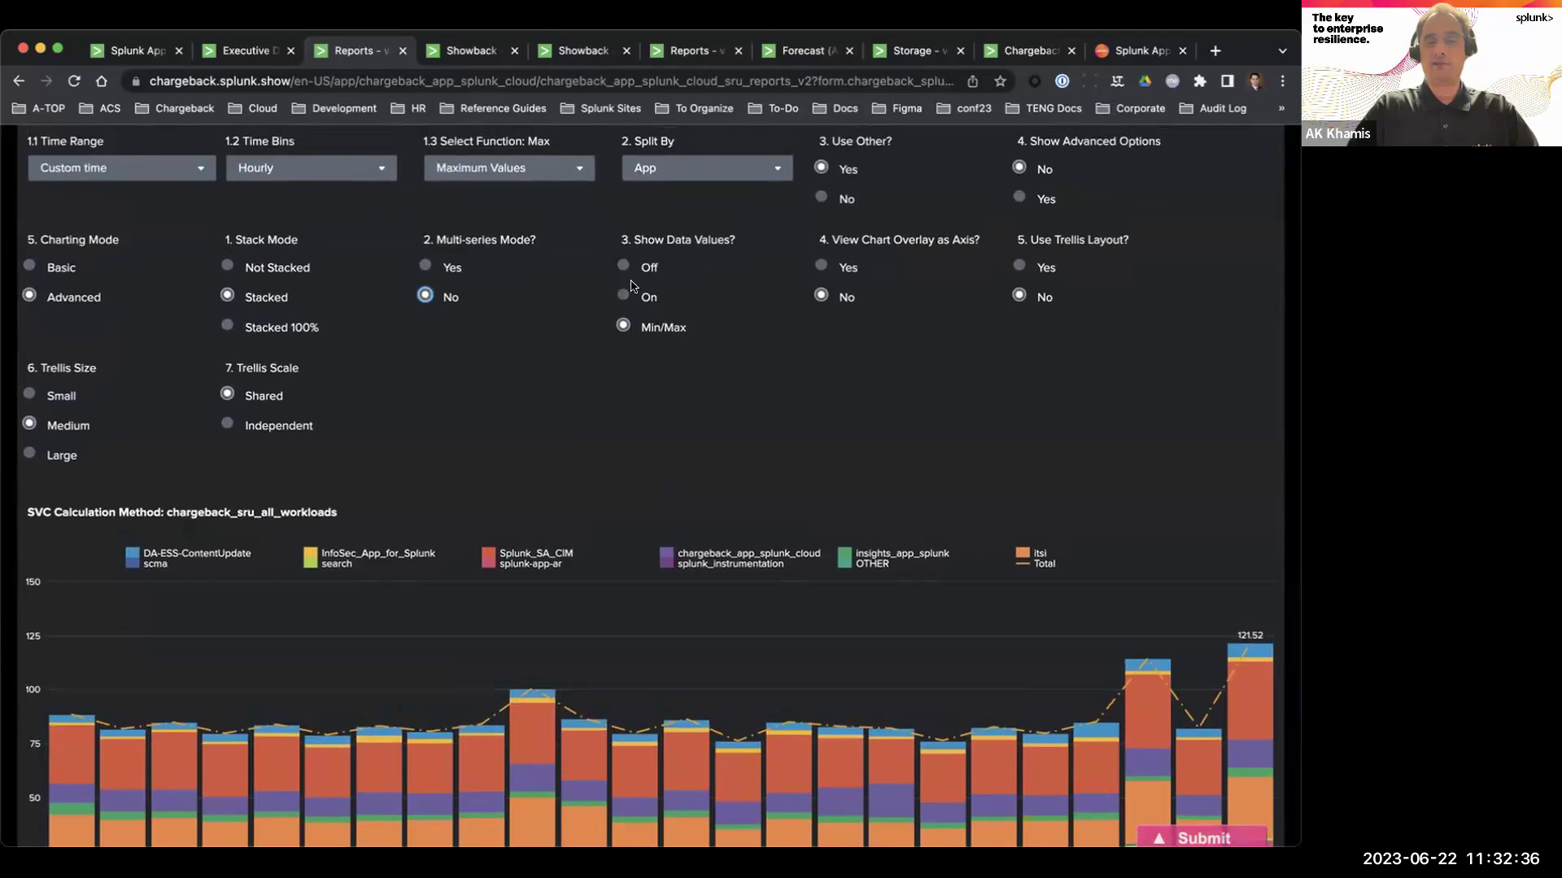
pyautogui.click(623, 297)
pyautogui.scroll(-4, 624, 297)
pyautogui.scroll(3, 624, 297)
pyautogui.click(623, 181)
# Try Trellis Layout, return to one combined chart, and show then hide Advanced Options.
pyautogui.scroll(2, 793, 290)
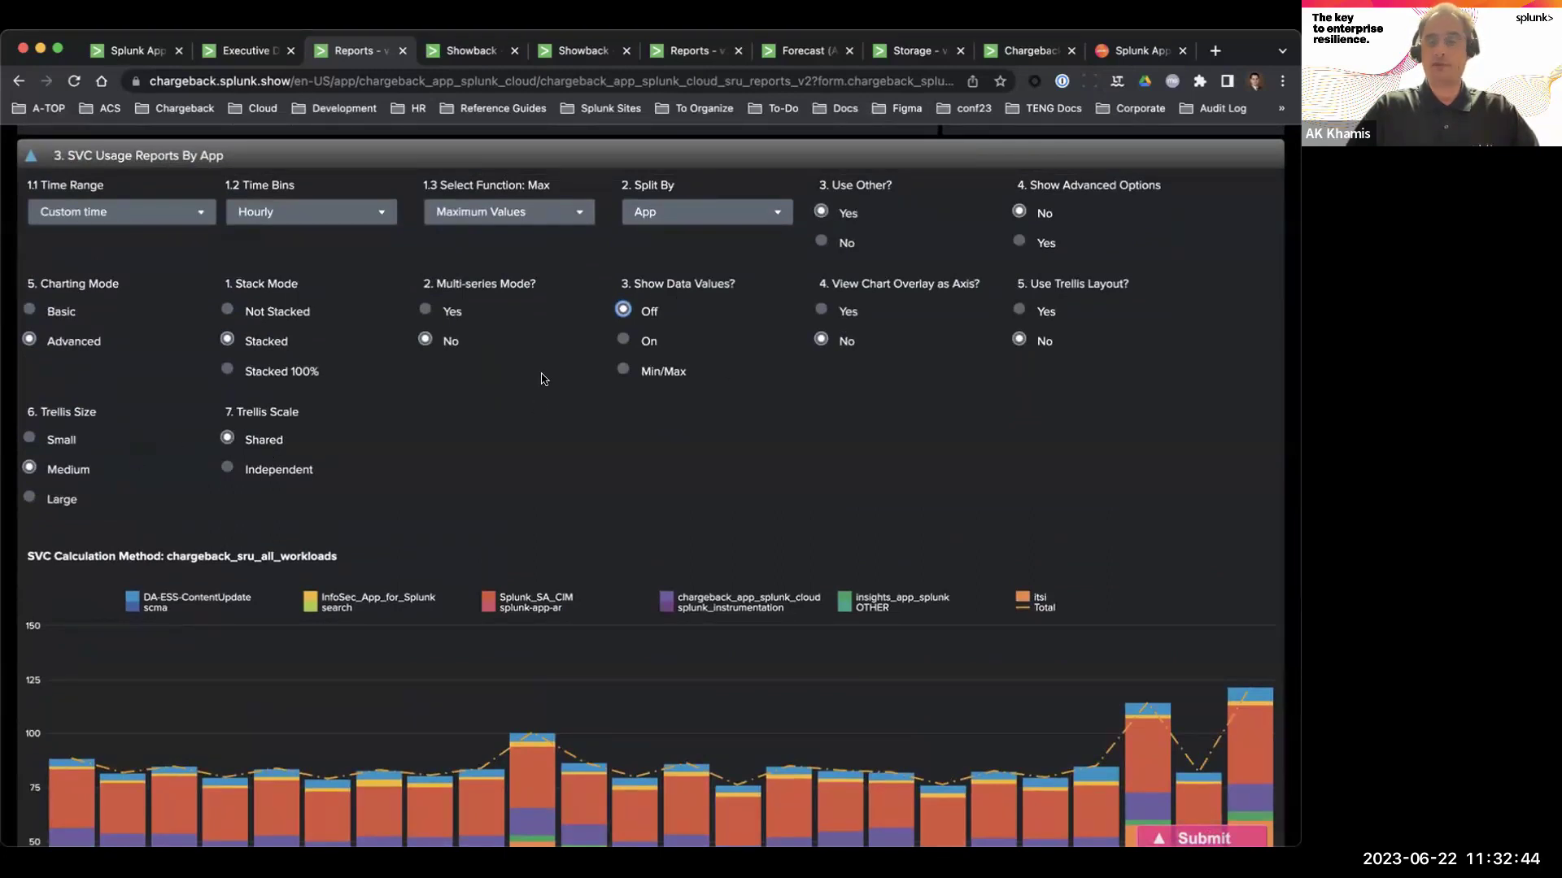
pyautogui.click(1021, 308)
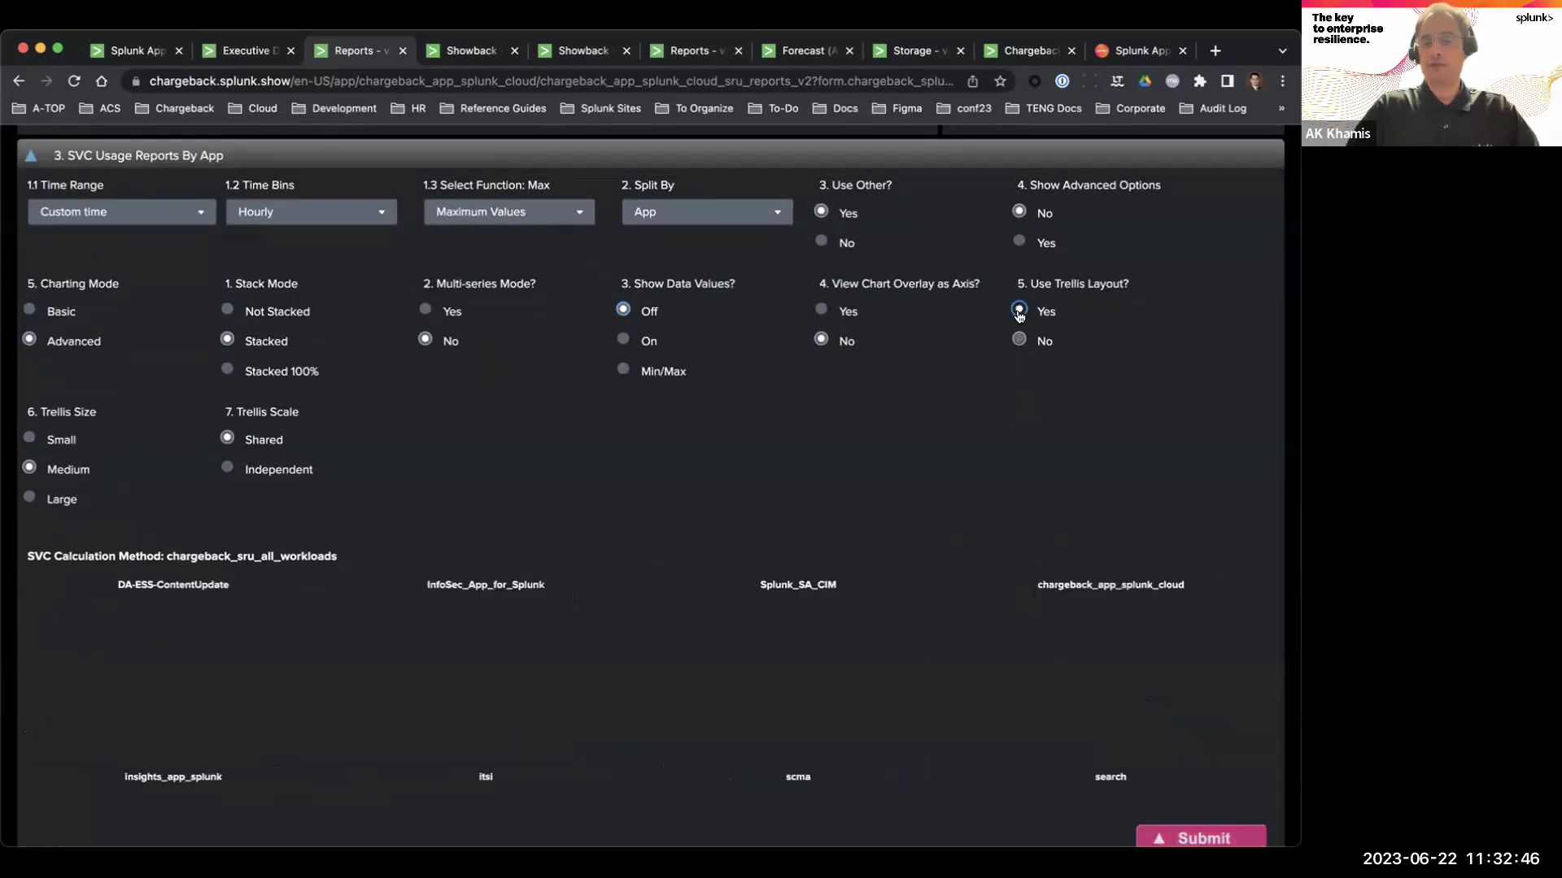
pyautogui.scroll(-5, 1021, 313)
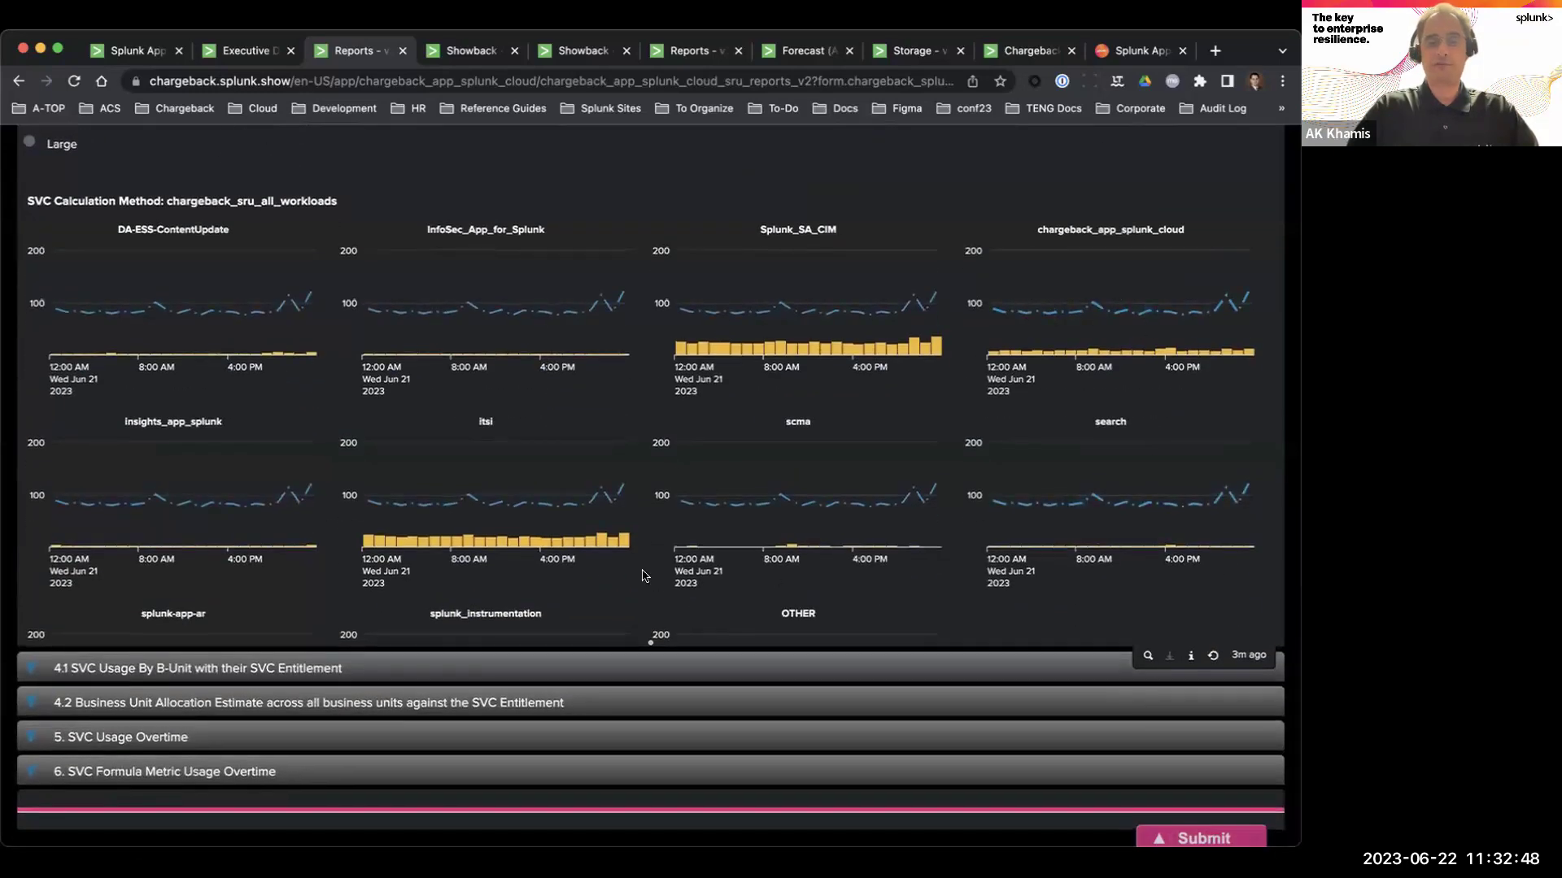
pyautogui.scroll(6, 799, 311)
pyautogui.click(1019, 449)
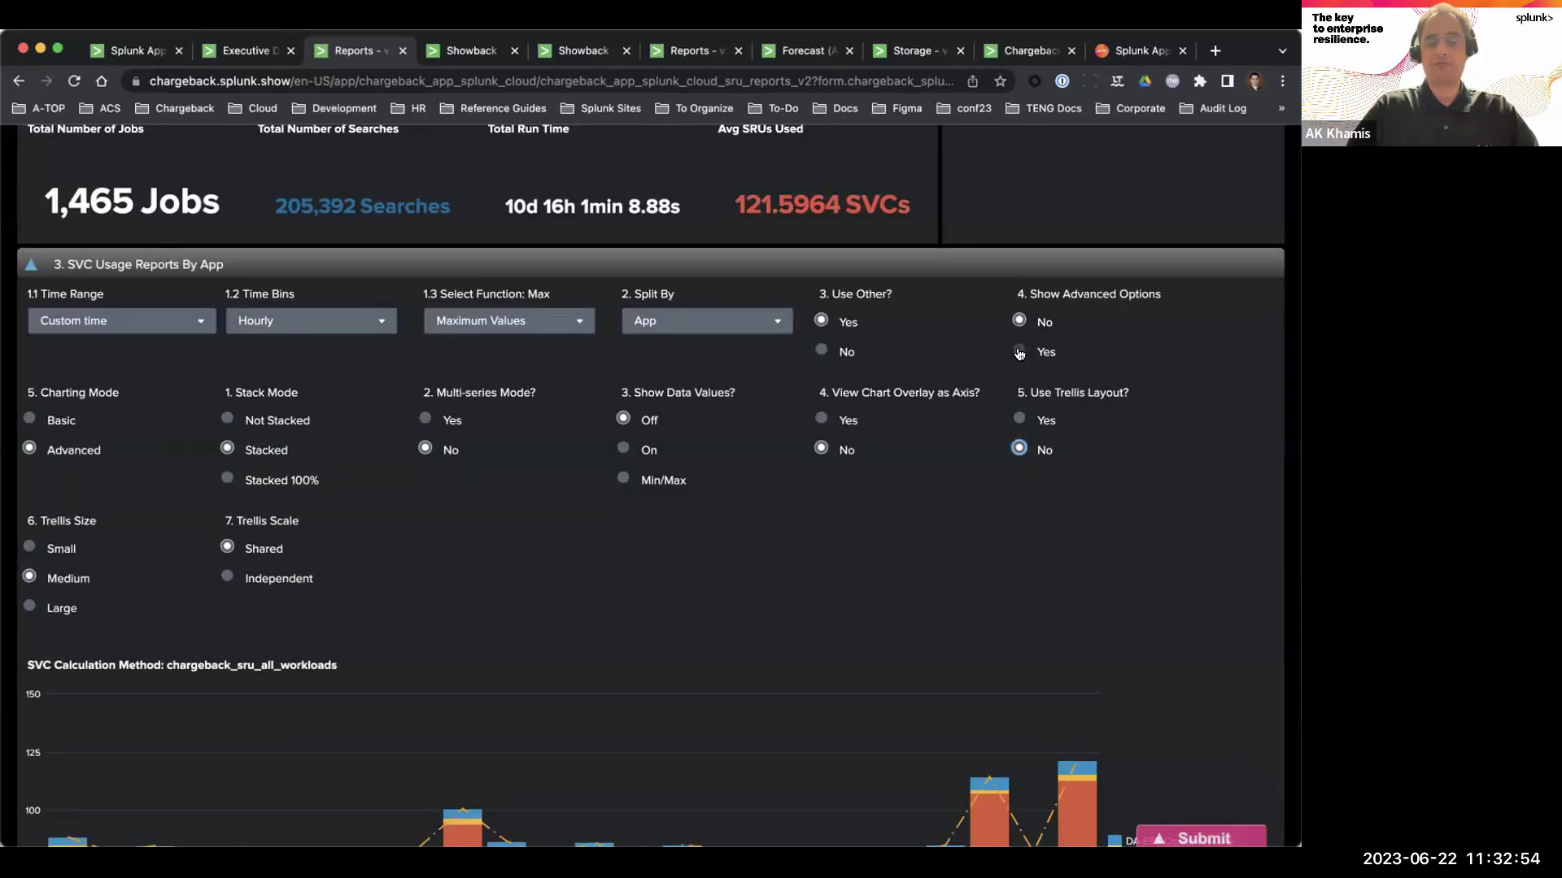
pyautogui.click(1019, 352)
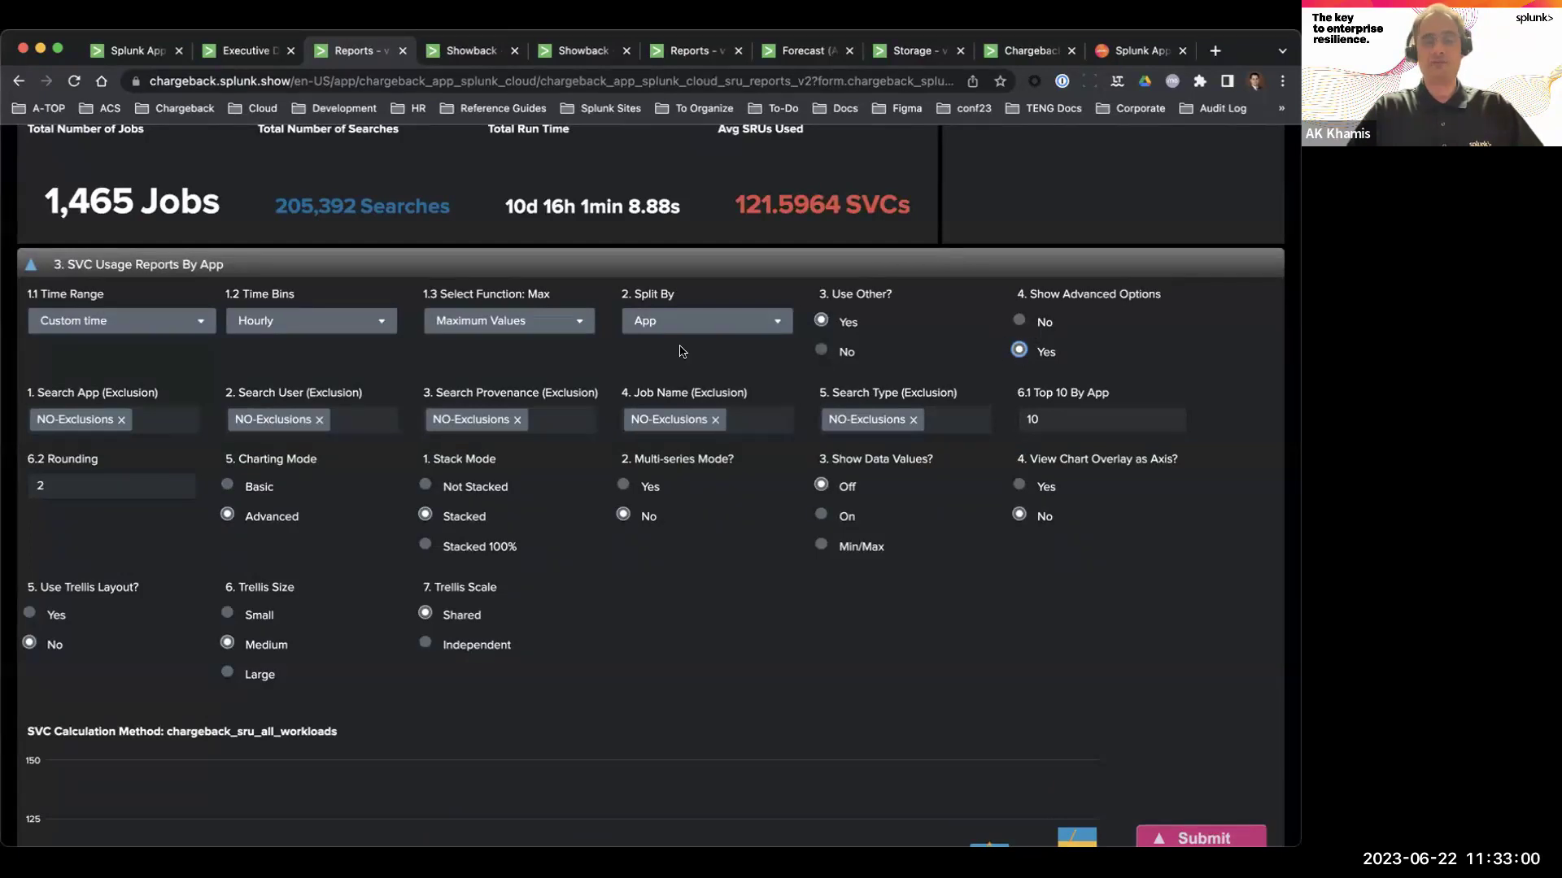
pyautogui.click(1019, 320)
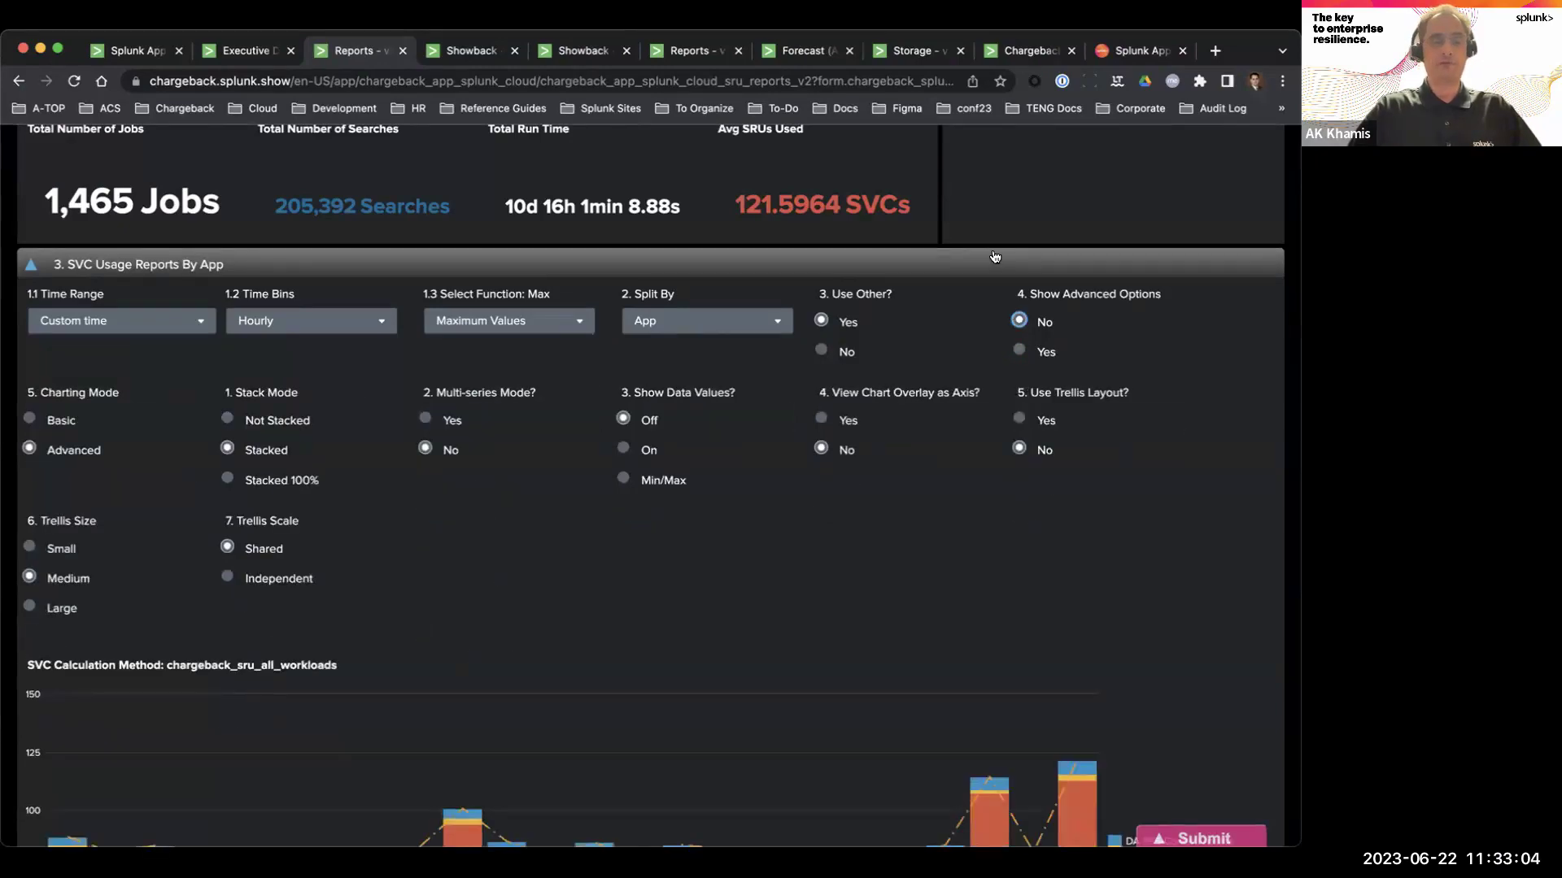
# Set Charting Mode to Basic and collapse the SVC Usage Reports By App section.
pyautogui.click(30, 417)
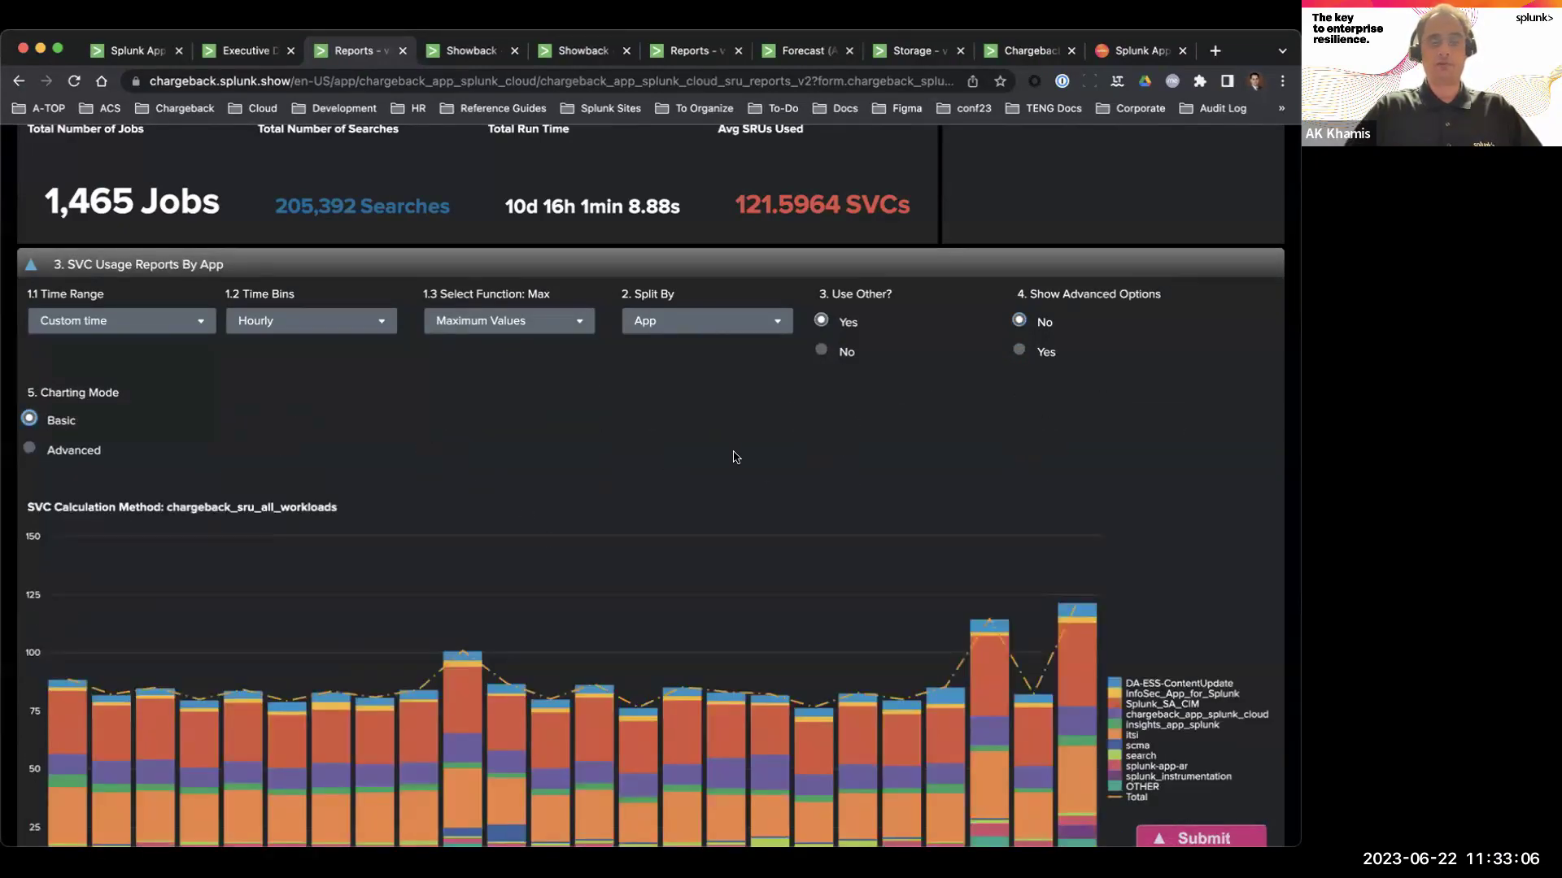
pyautogui.scroll(-4, 736, 456)
pyautogui.scroll(-1, 771, 471)
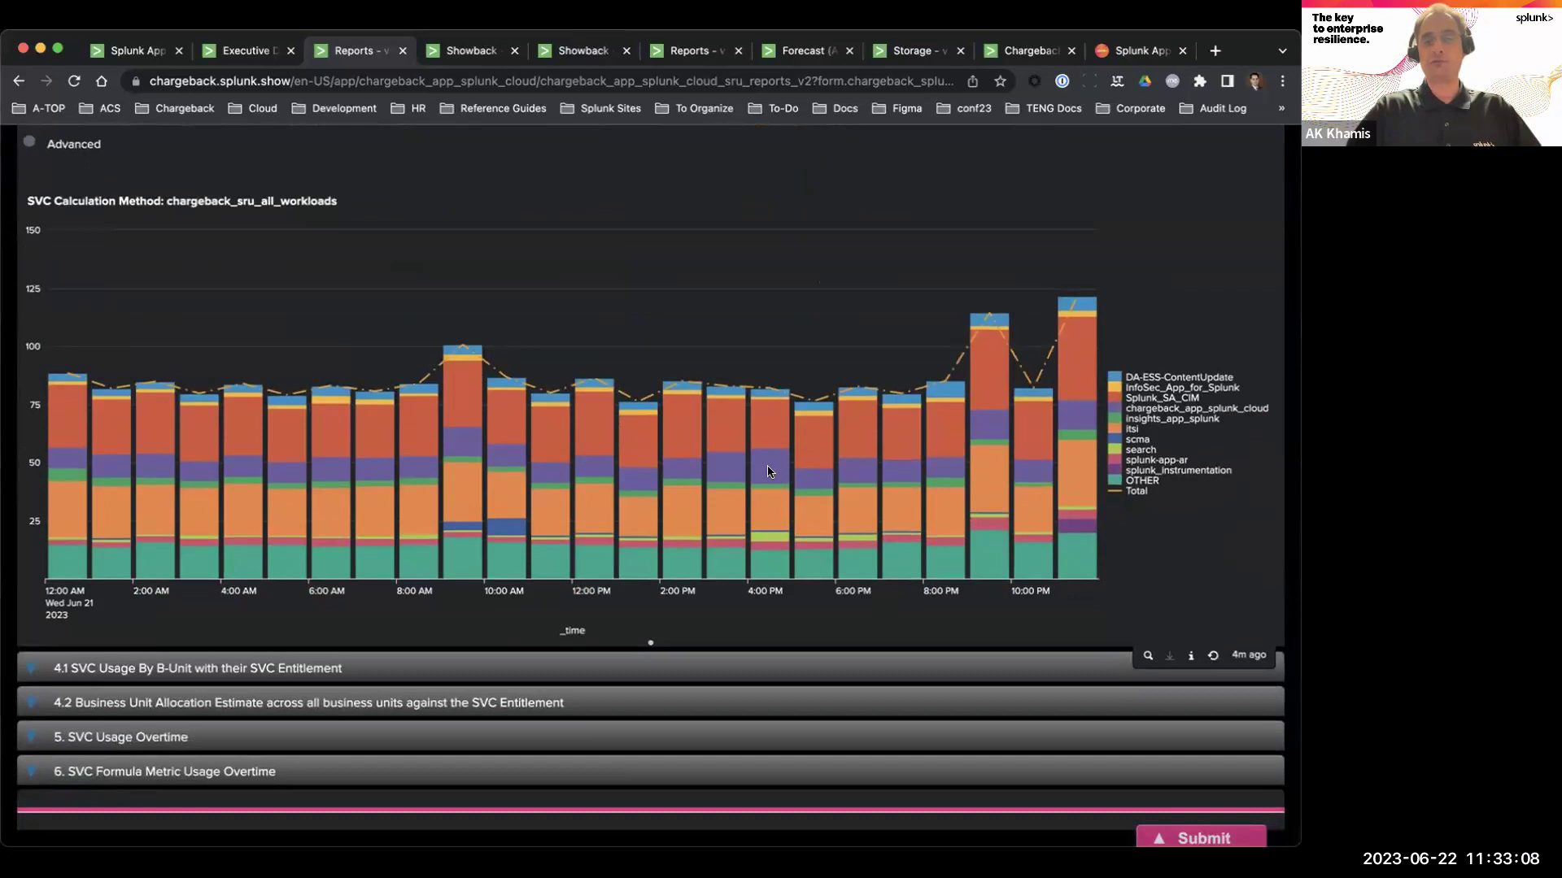
pyautogui.scroll(5, 769, 467)
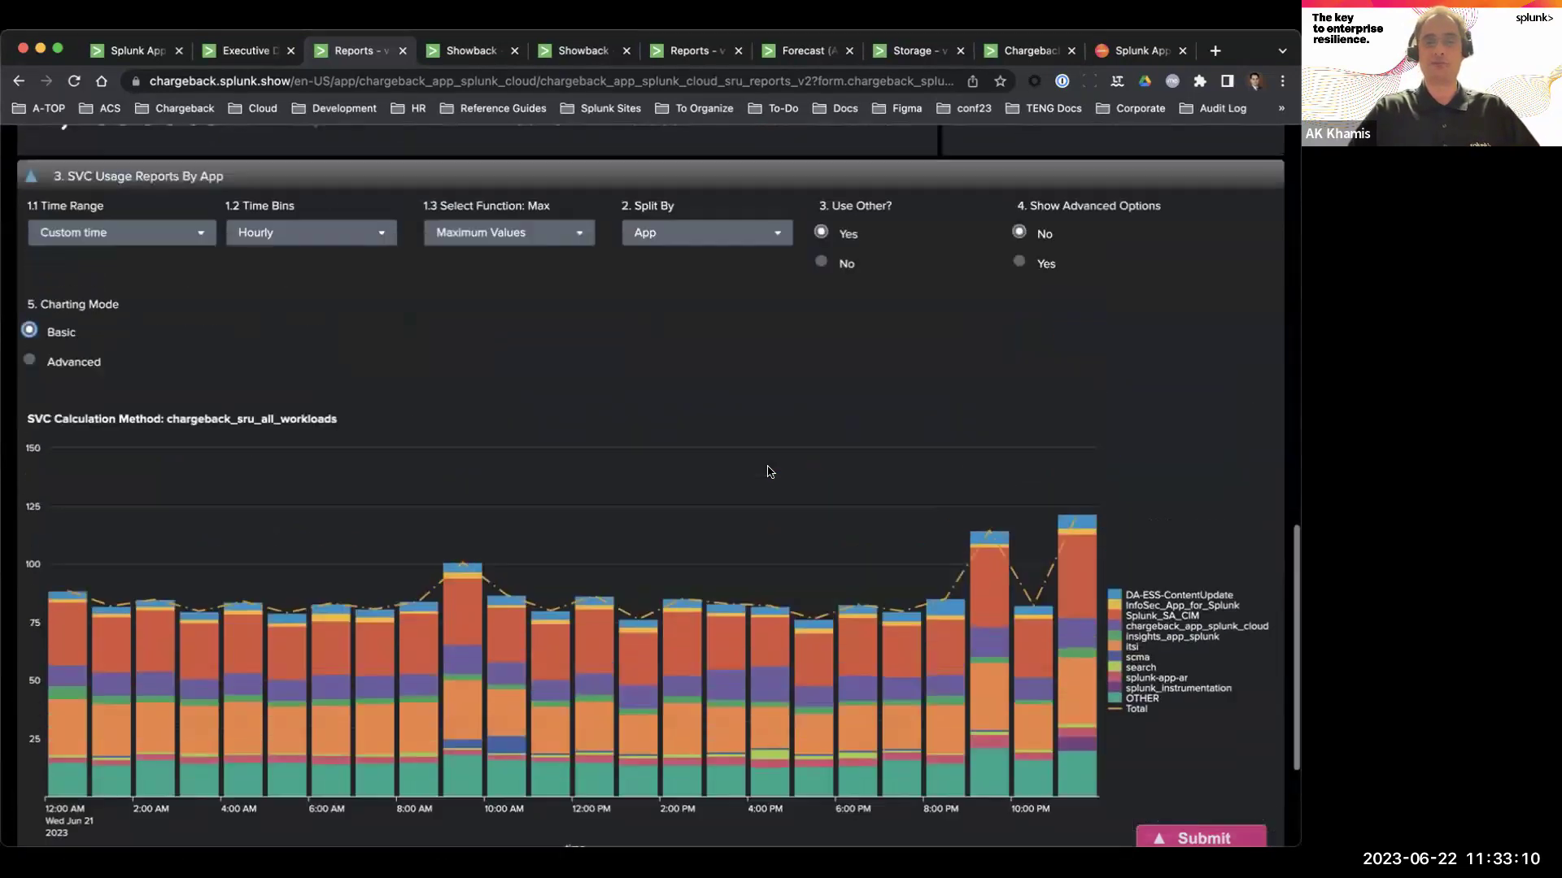
pyautogui.click(488, 201)
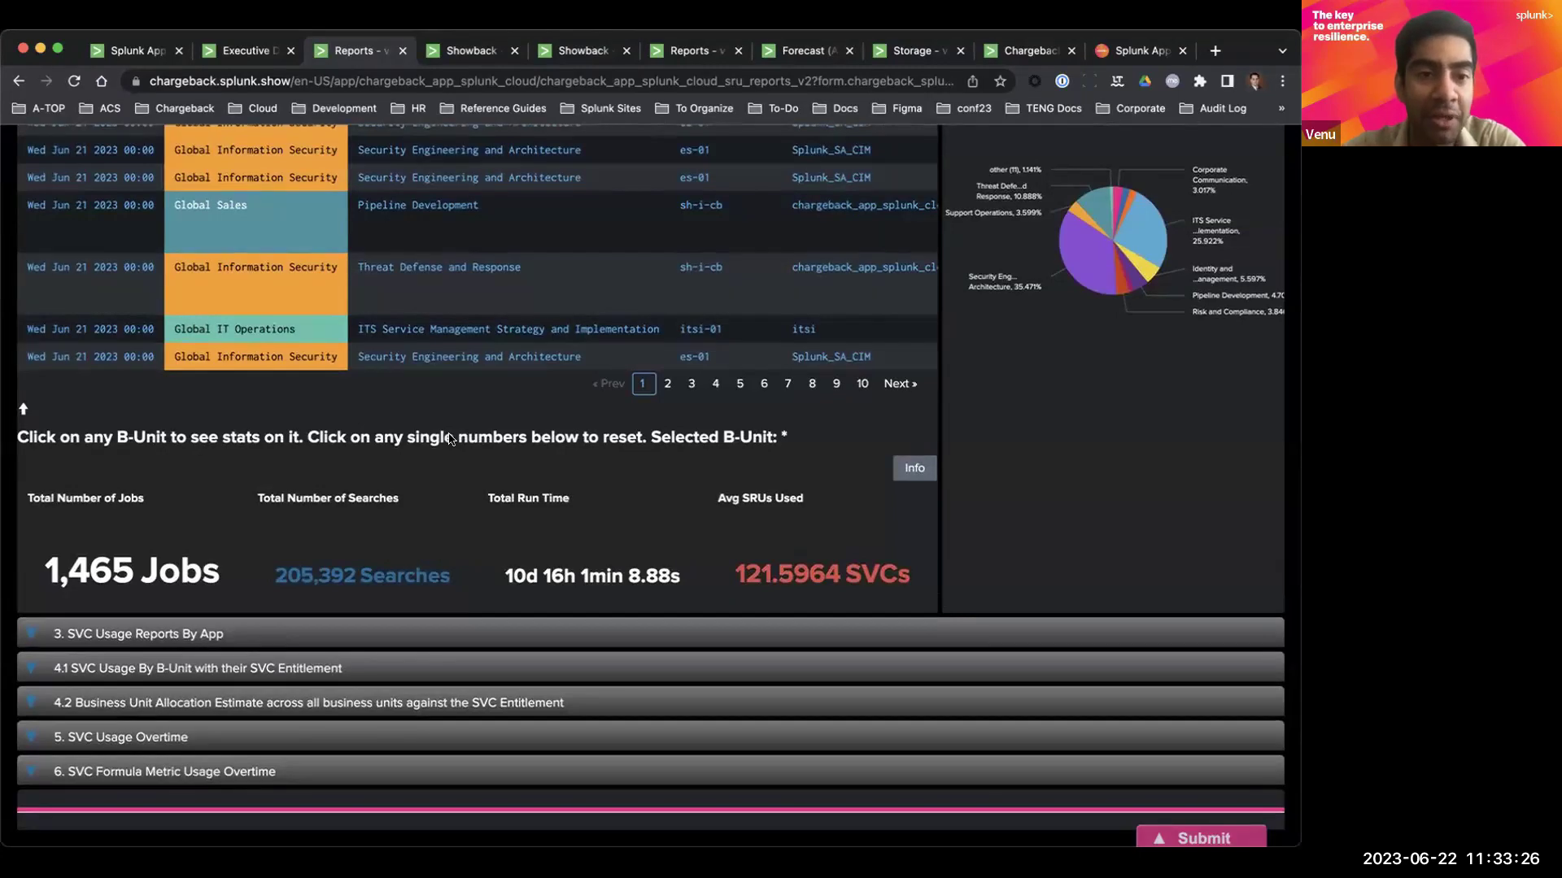
# Scroll to the top and show the Basic SVC Showback Input Filters.
pyautogui.scroll(3, 467, 432)
pyautogui.scroll(3, 470, 428)
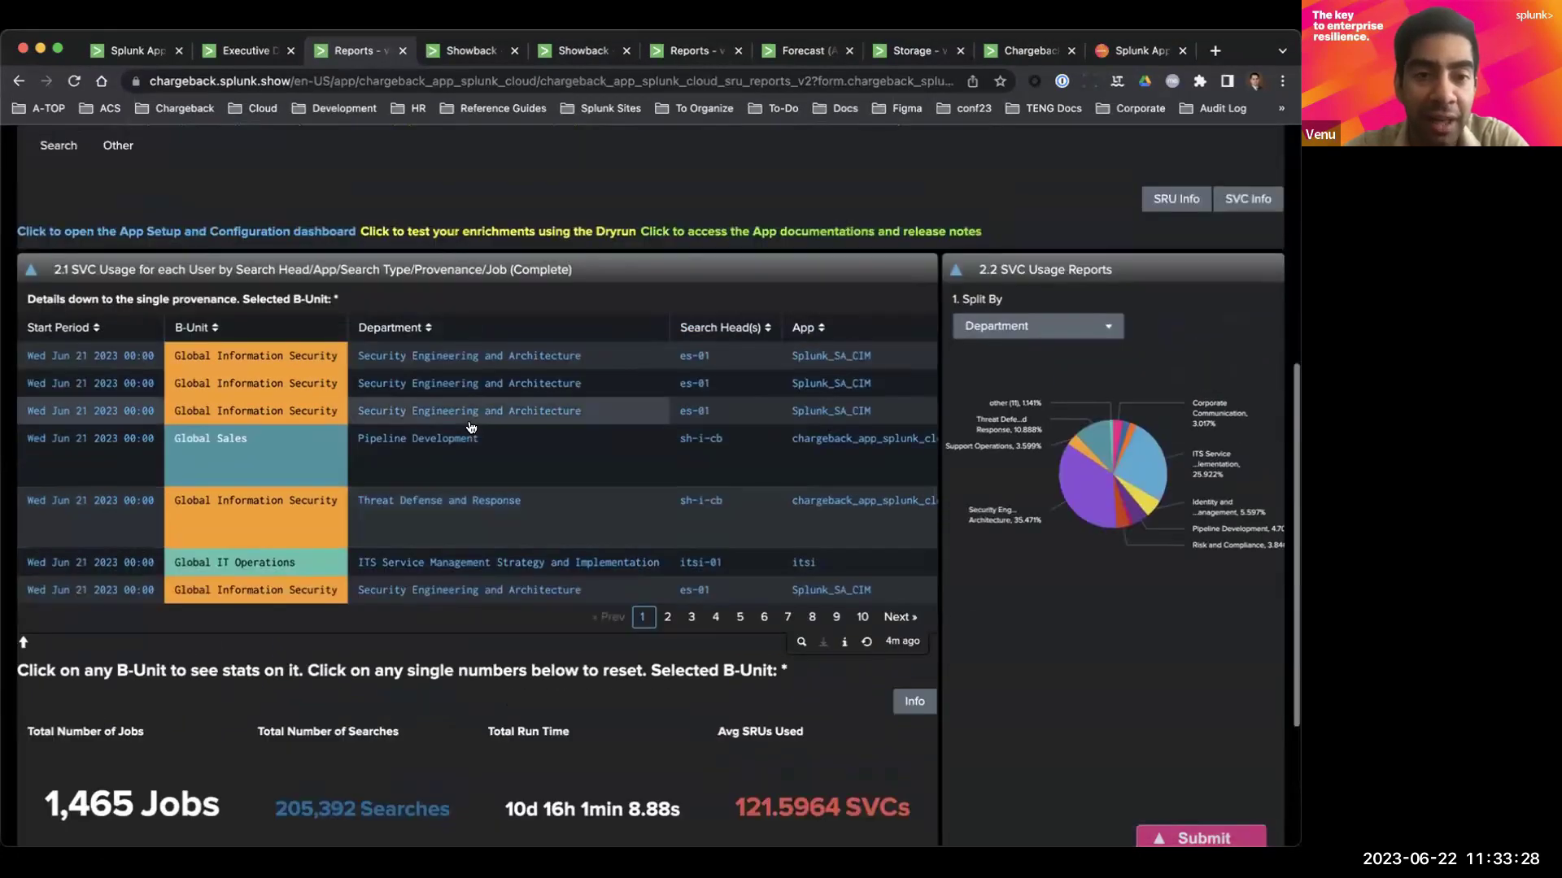
pyautogui.scroll(5, 470, 428)
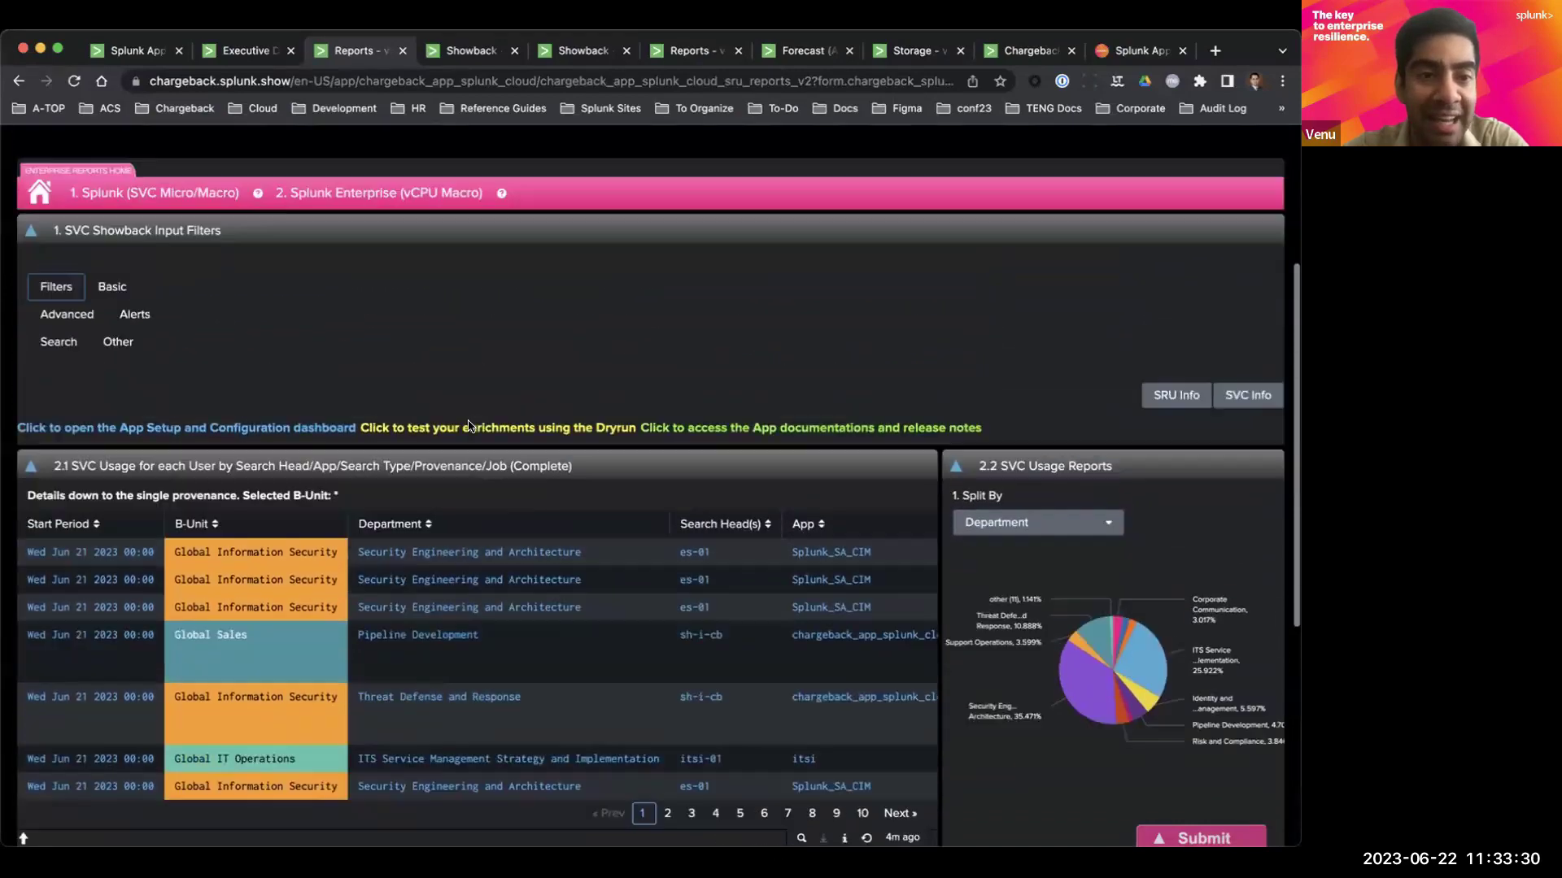
pyautogui.scroll(1, 468, 426)
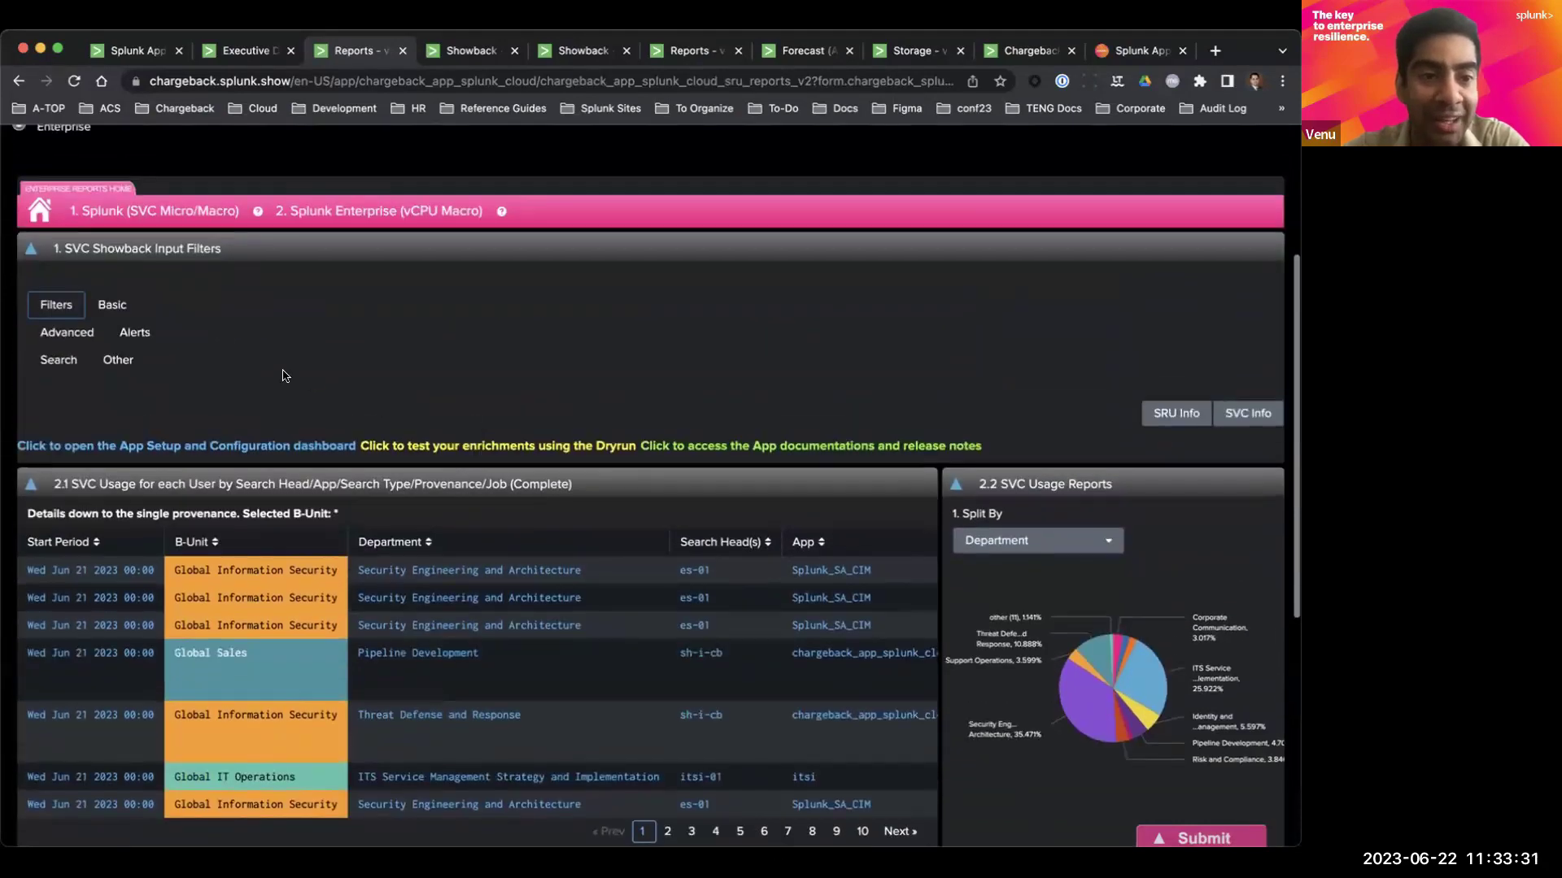
pyautogui.click(113, 305)
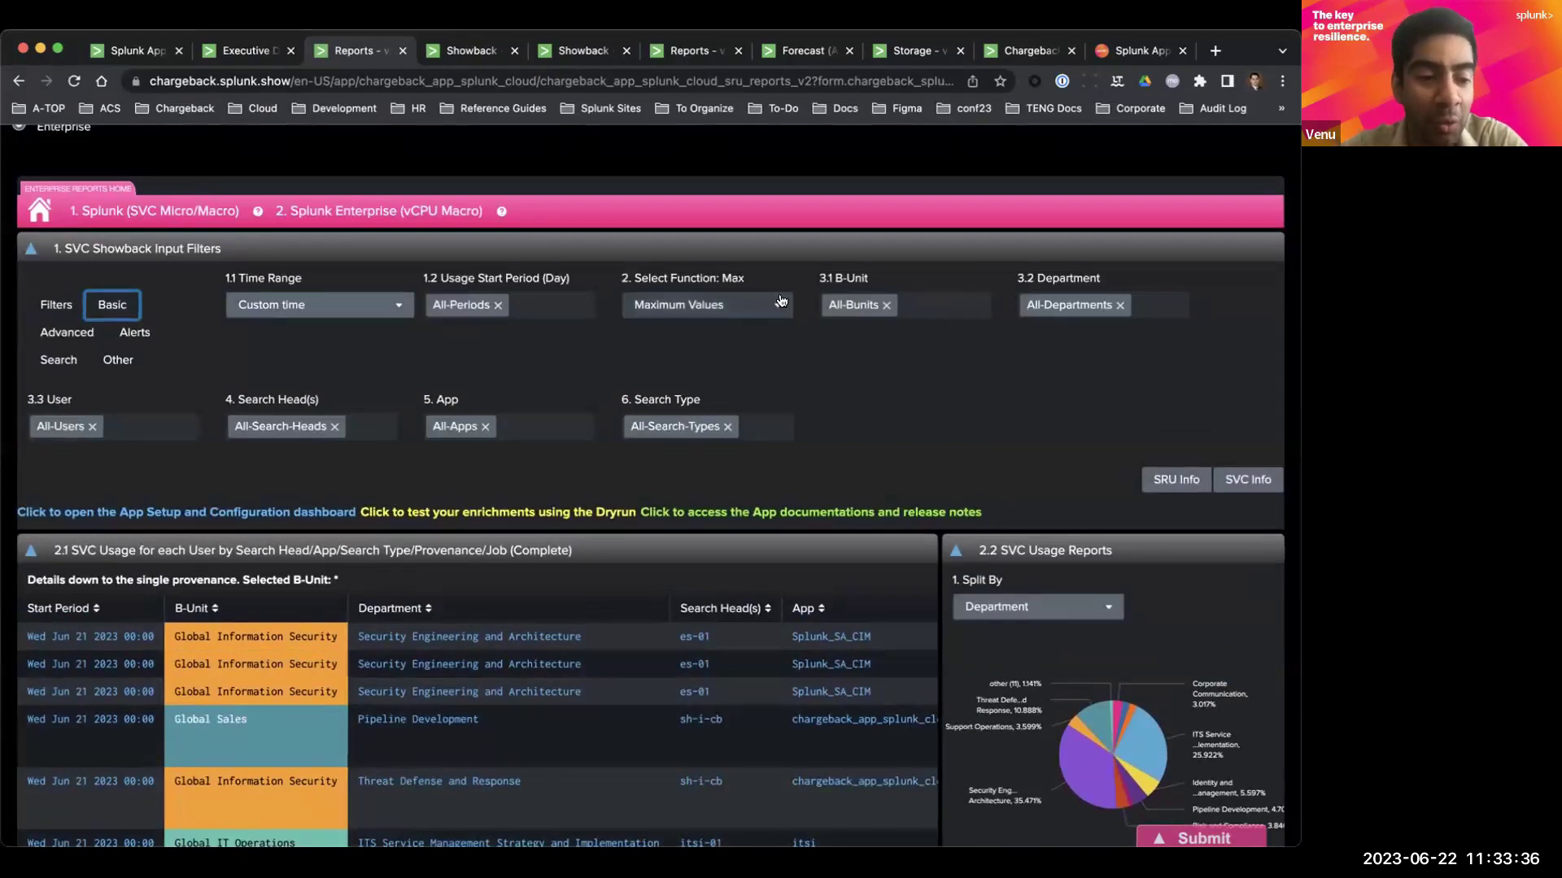
# Limit the 3.3 User filter to a single user and Submit to refresh the reports.
pyautogui.click(143, 415)
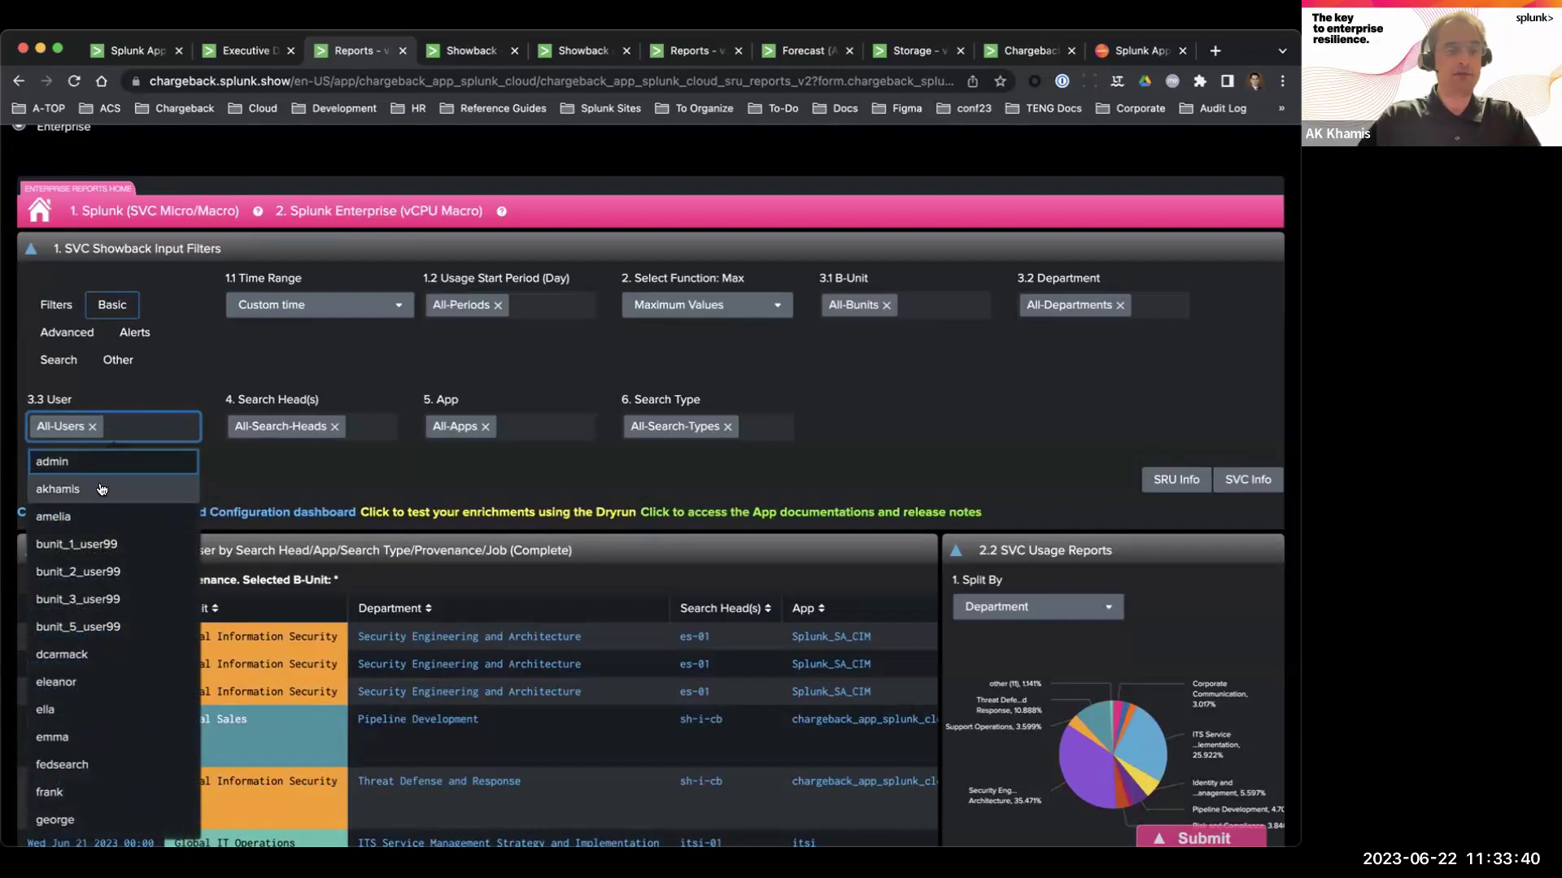
pyautogui.click(57, 488)
pyautogui.click(886, 429)
pyautogui.scroll(5, 885, 430)
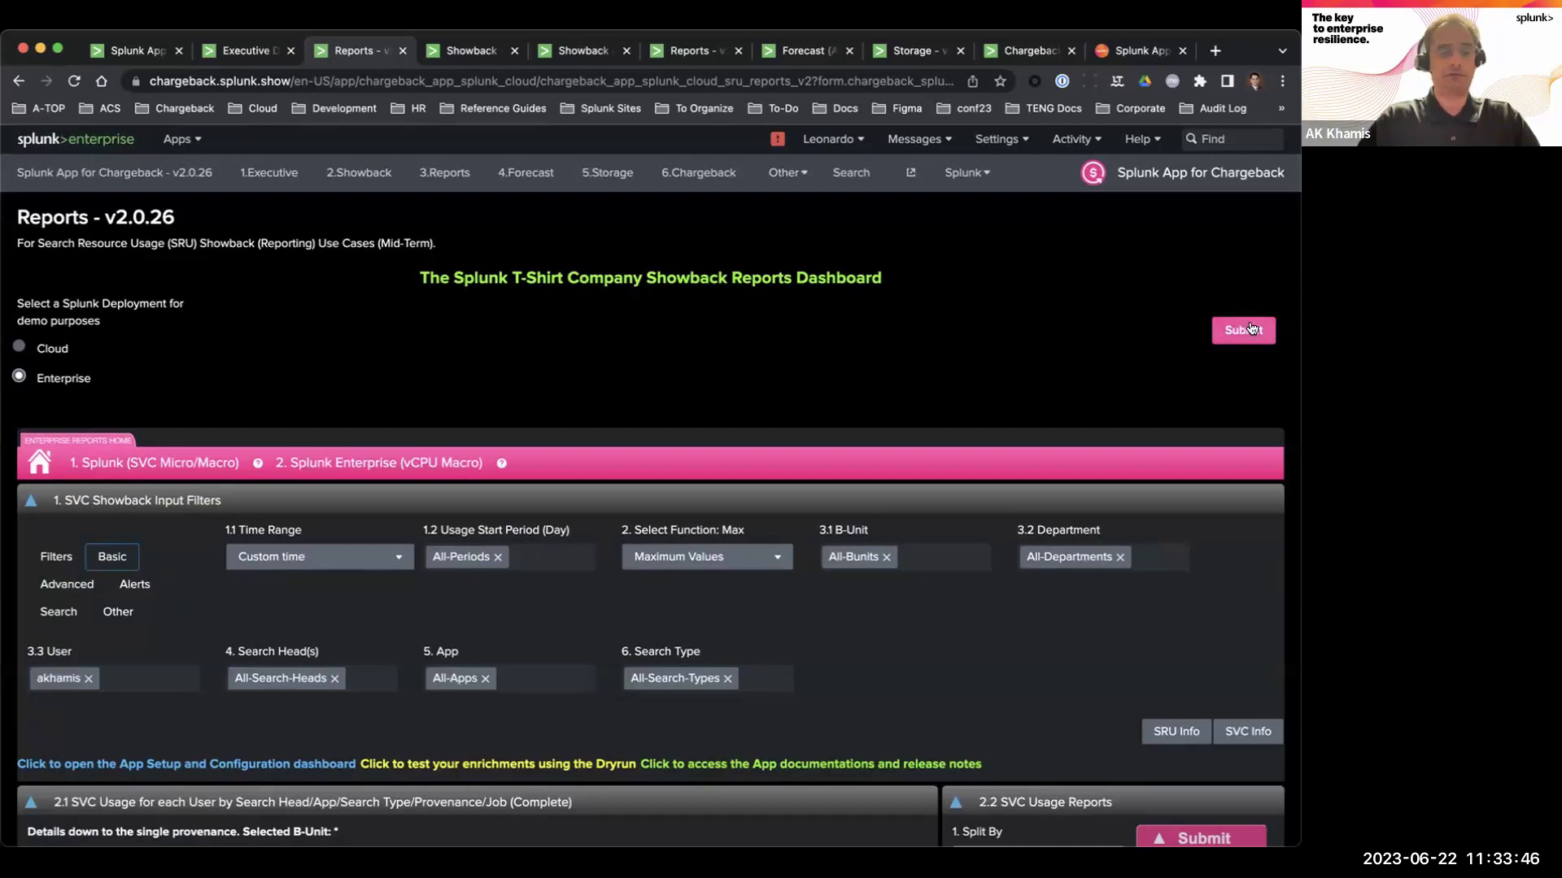
pyautogui.click(1251, 329)
pyautogui.scroll(-3, 781, 350)
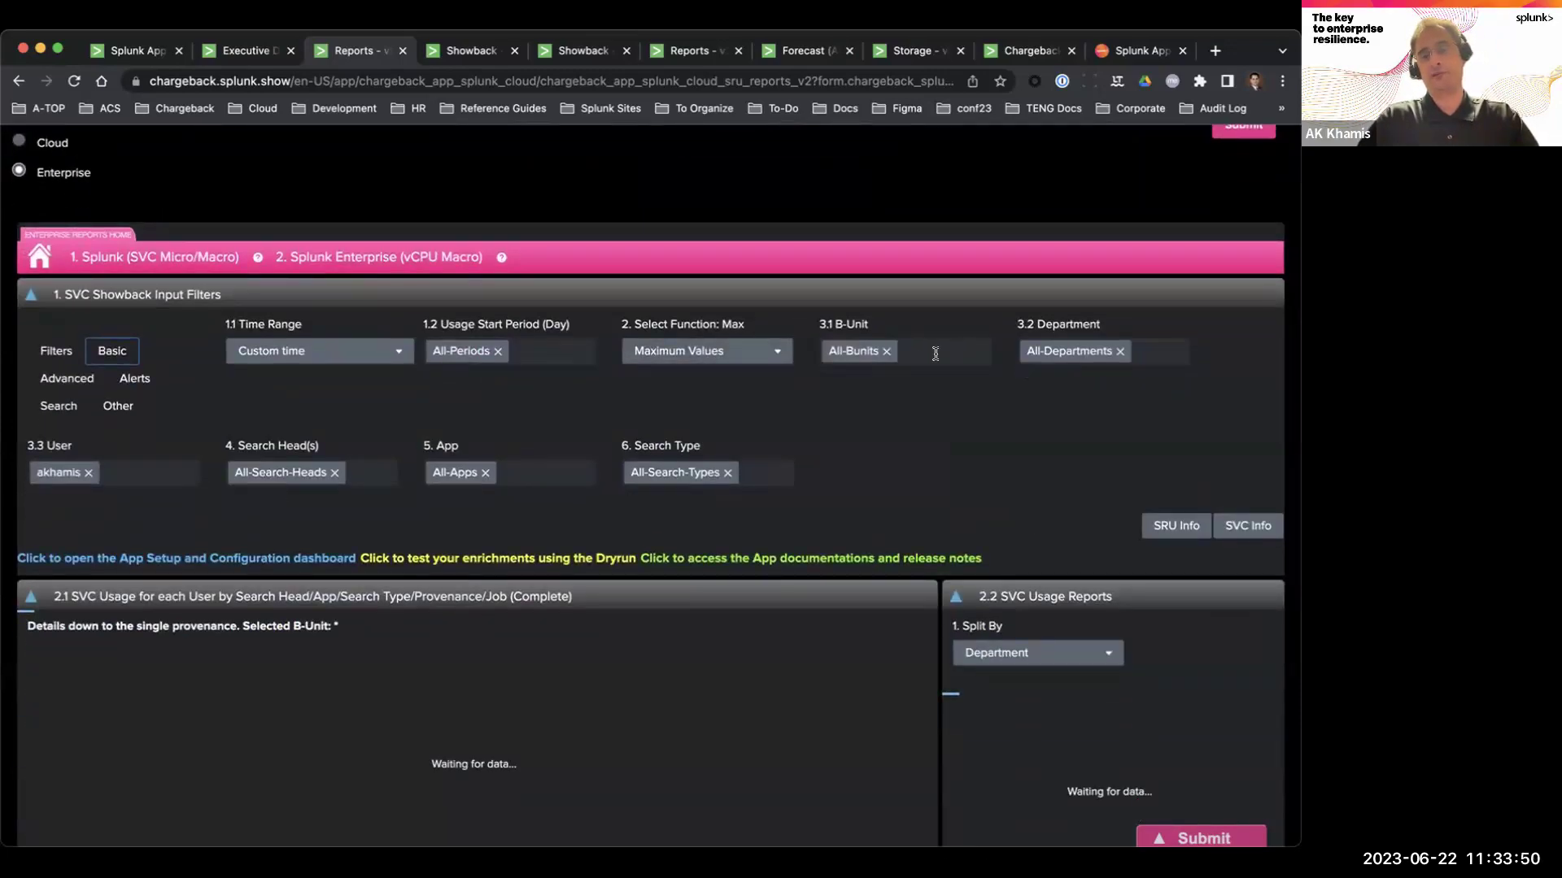
pyautogui.click(924, 347)
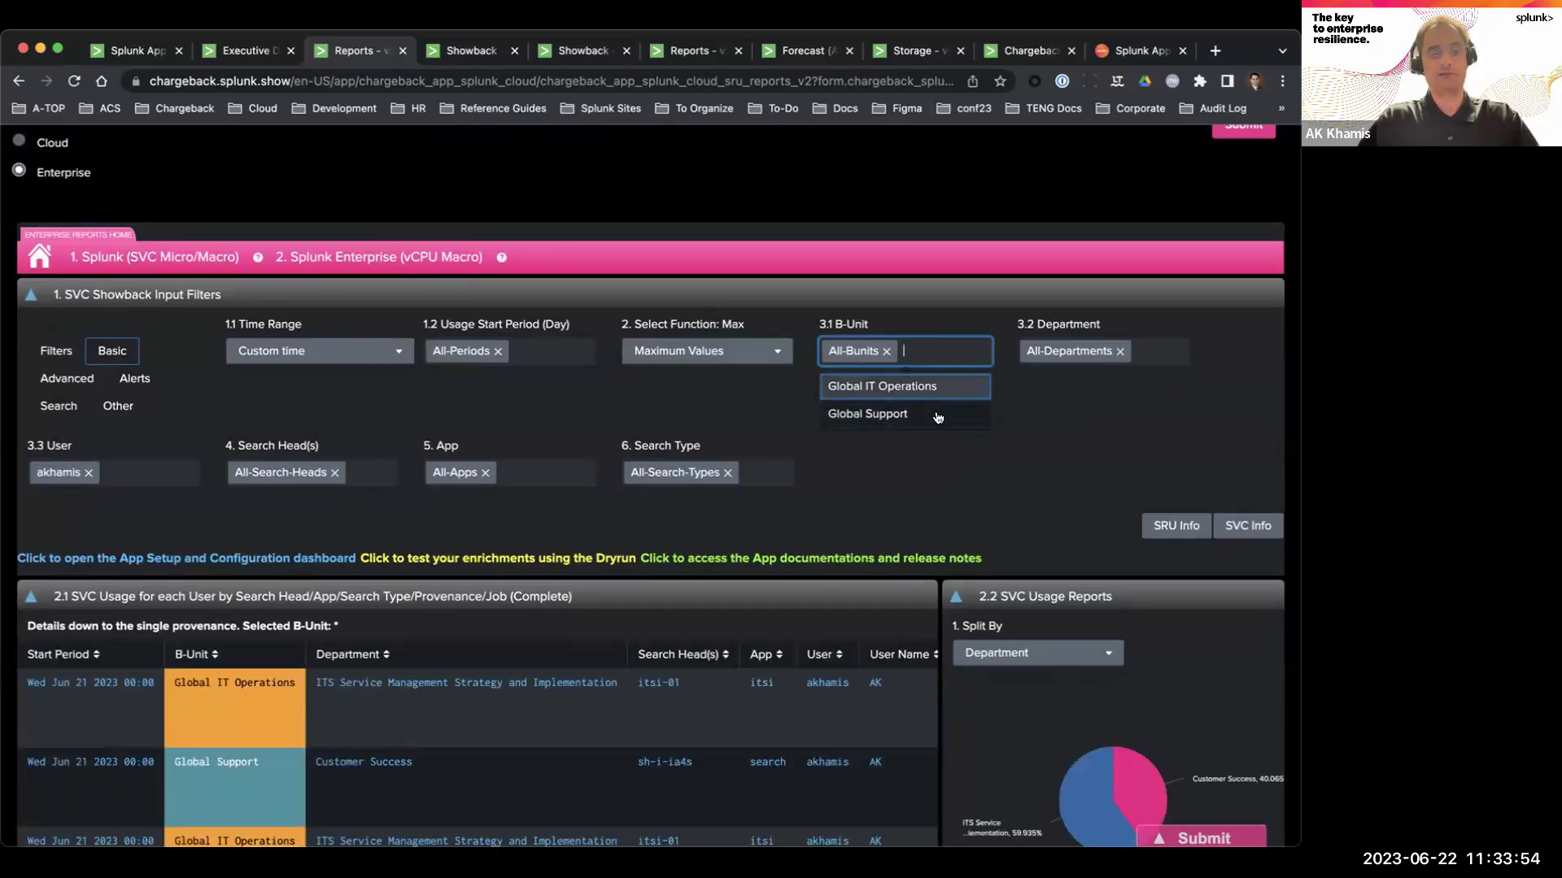
# Open the Department filter list and close it without changing the selection.
pyautogui.click(1164, 351)
pyautogui.click(882, 437)
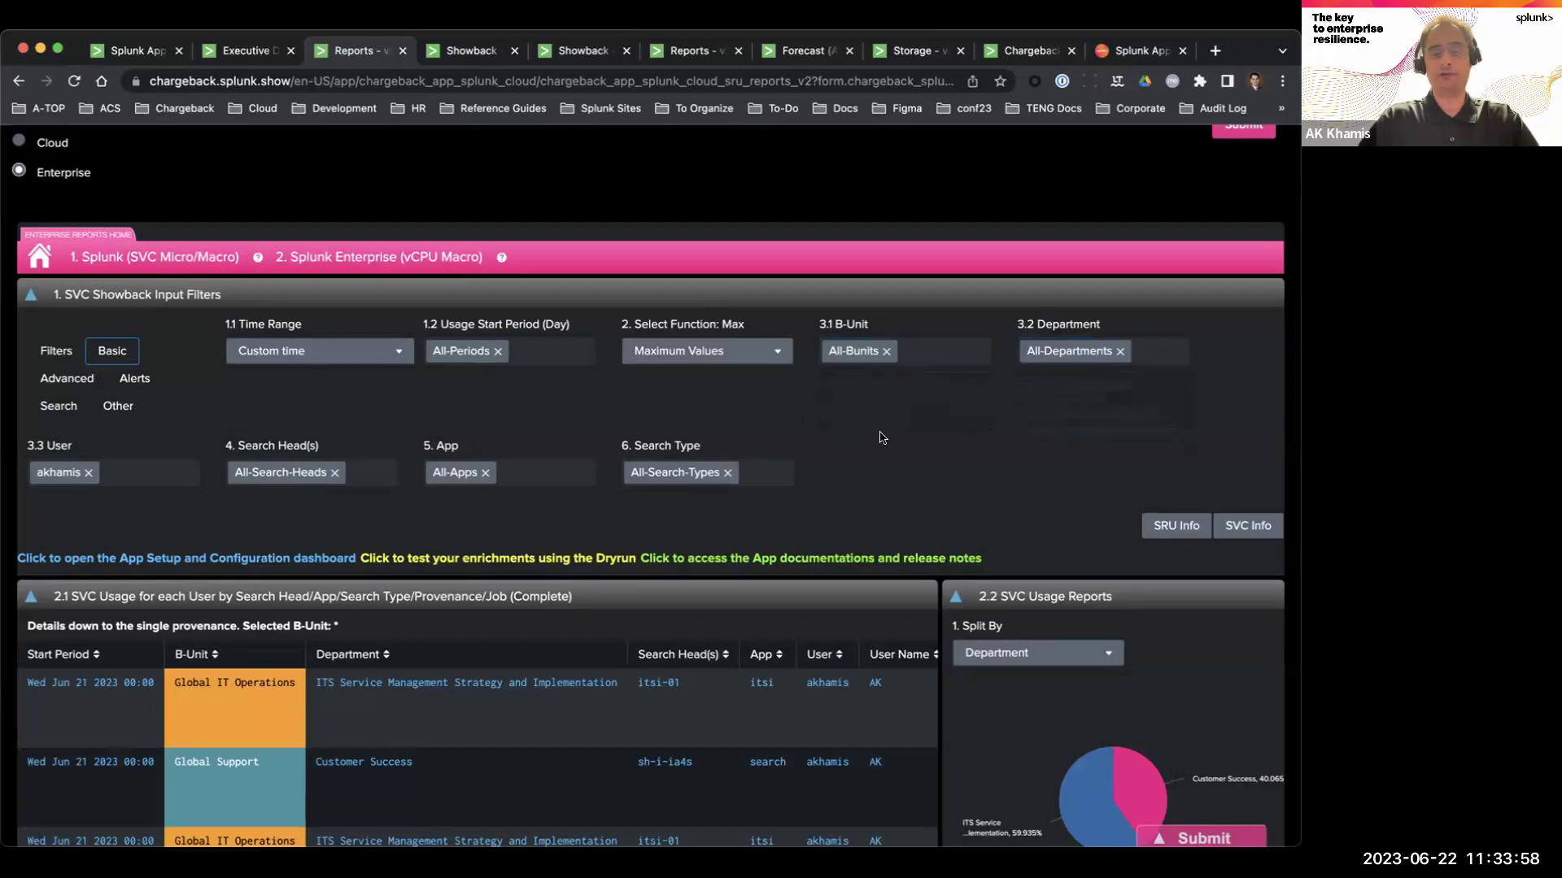
pyautogui.scroll(-10, 883, 438)
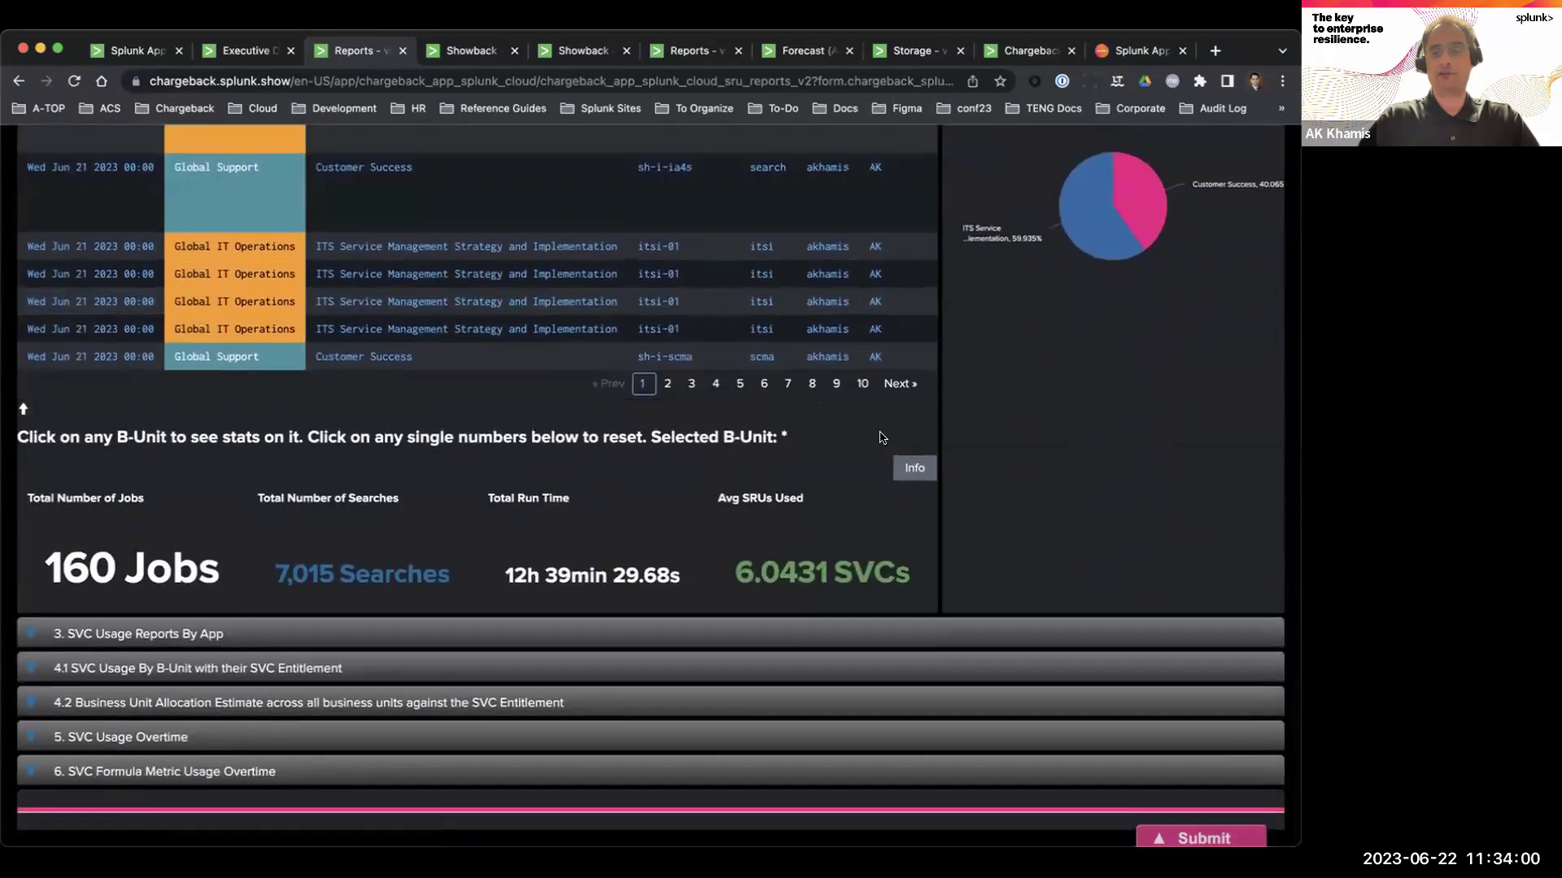
# Expand '3. SVC Usage Reports By App' with Split By kept on App for the filtered user.
pyautogui.click(248, 635)
pyautogui.scroll(-10, 248, 631)
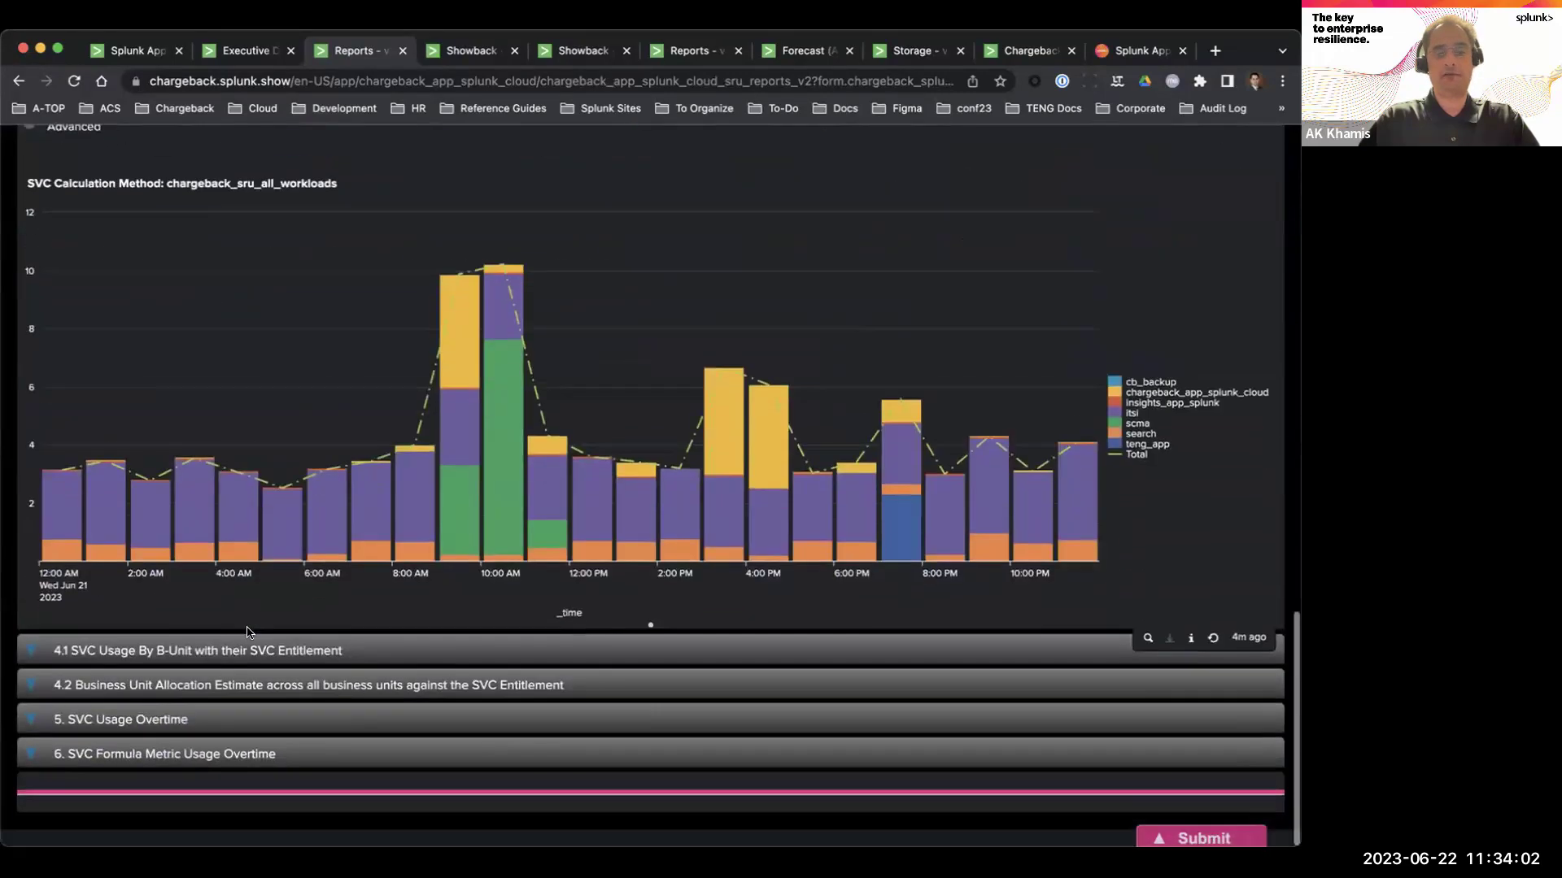
pyautogui.scroll(4, 248, 632)
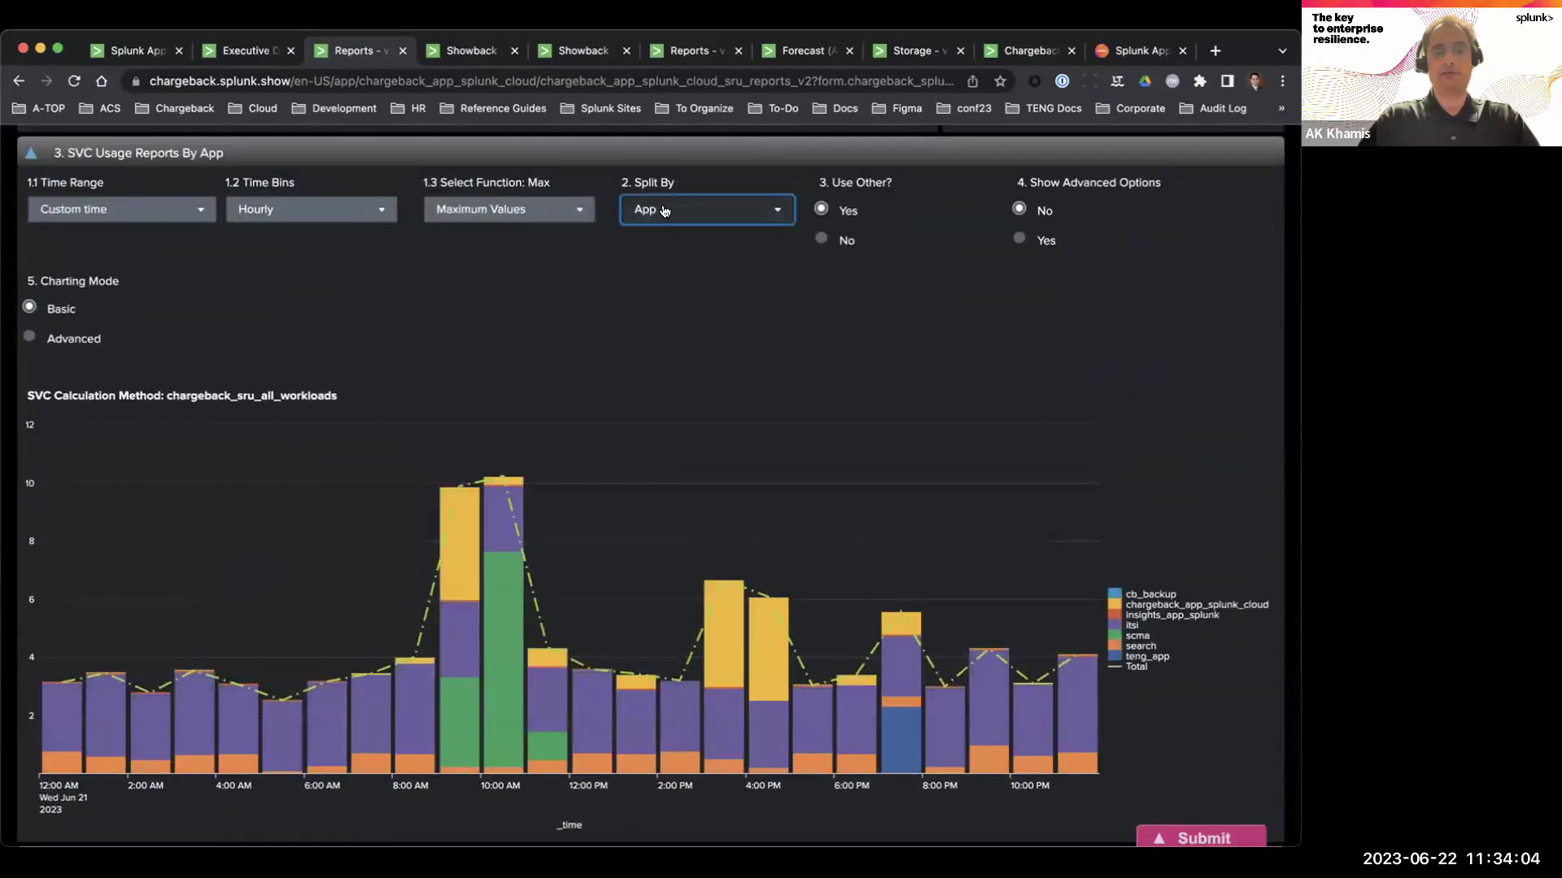
pyautogui.click(664, 211)
pyautogui.click(513, 312)
pyautogui.scroll(-3, 467, 375)
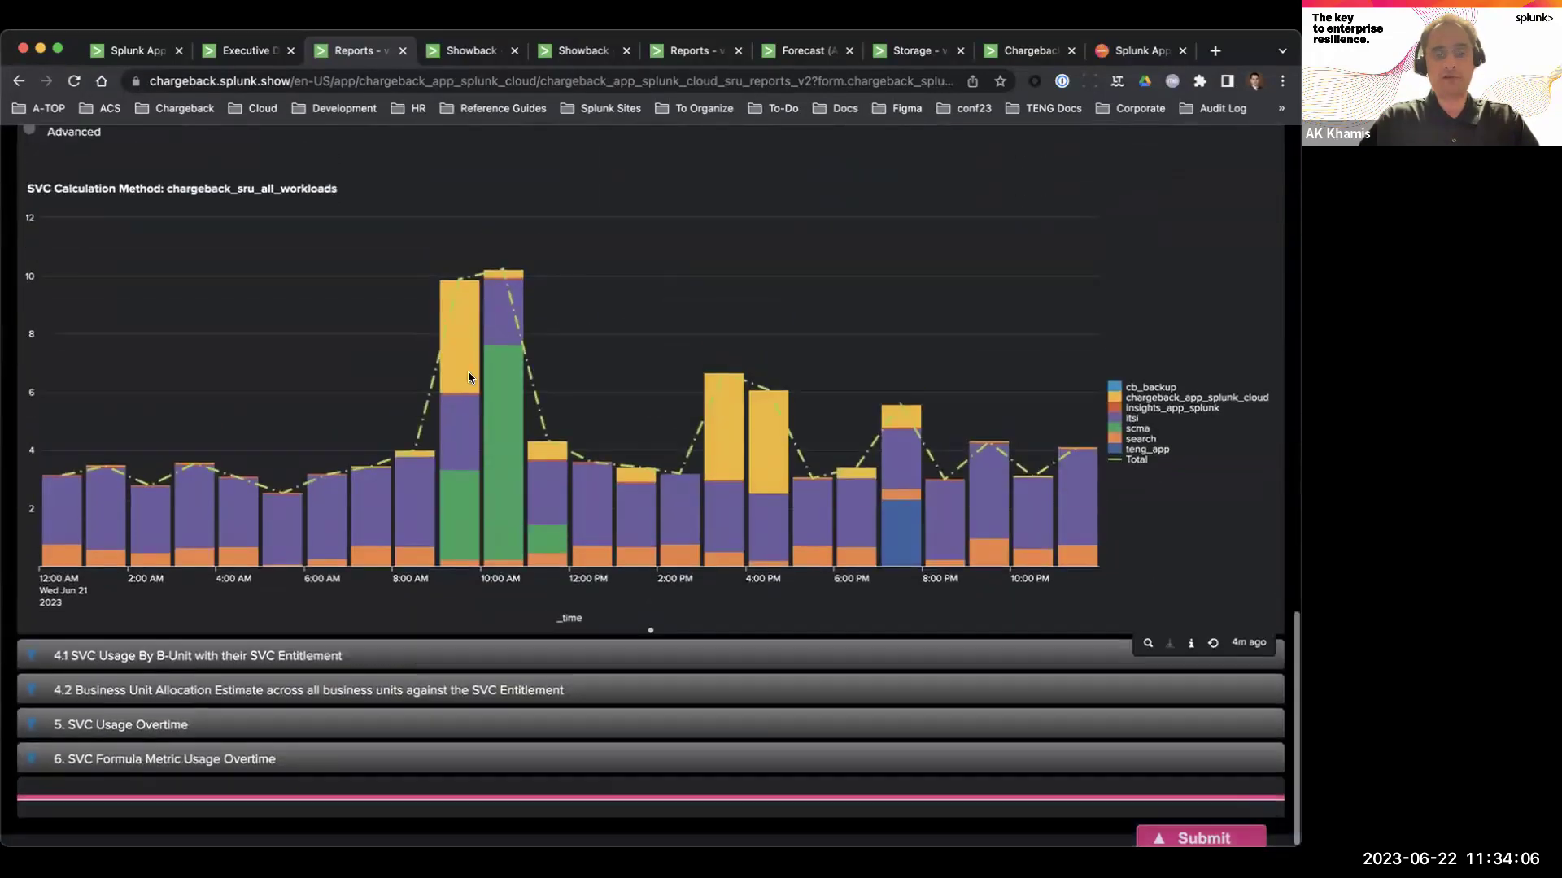
pyautogui.scroll(1, 468, 376)
pyautogui.moveTo(510, 495)
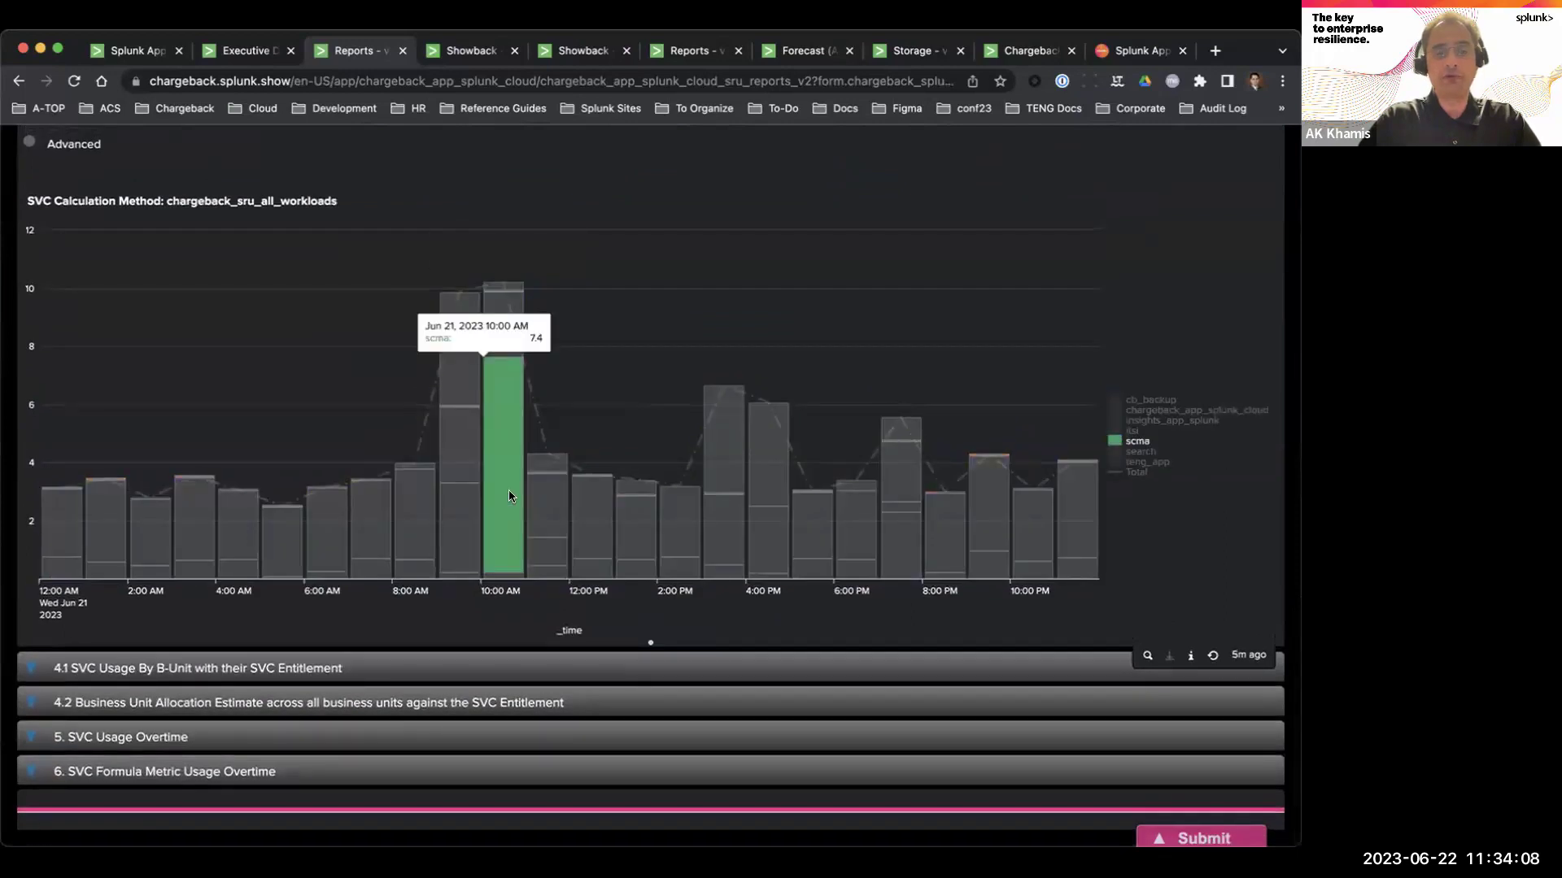
pyautogui.moveTo(454, 373)
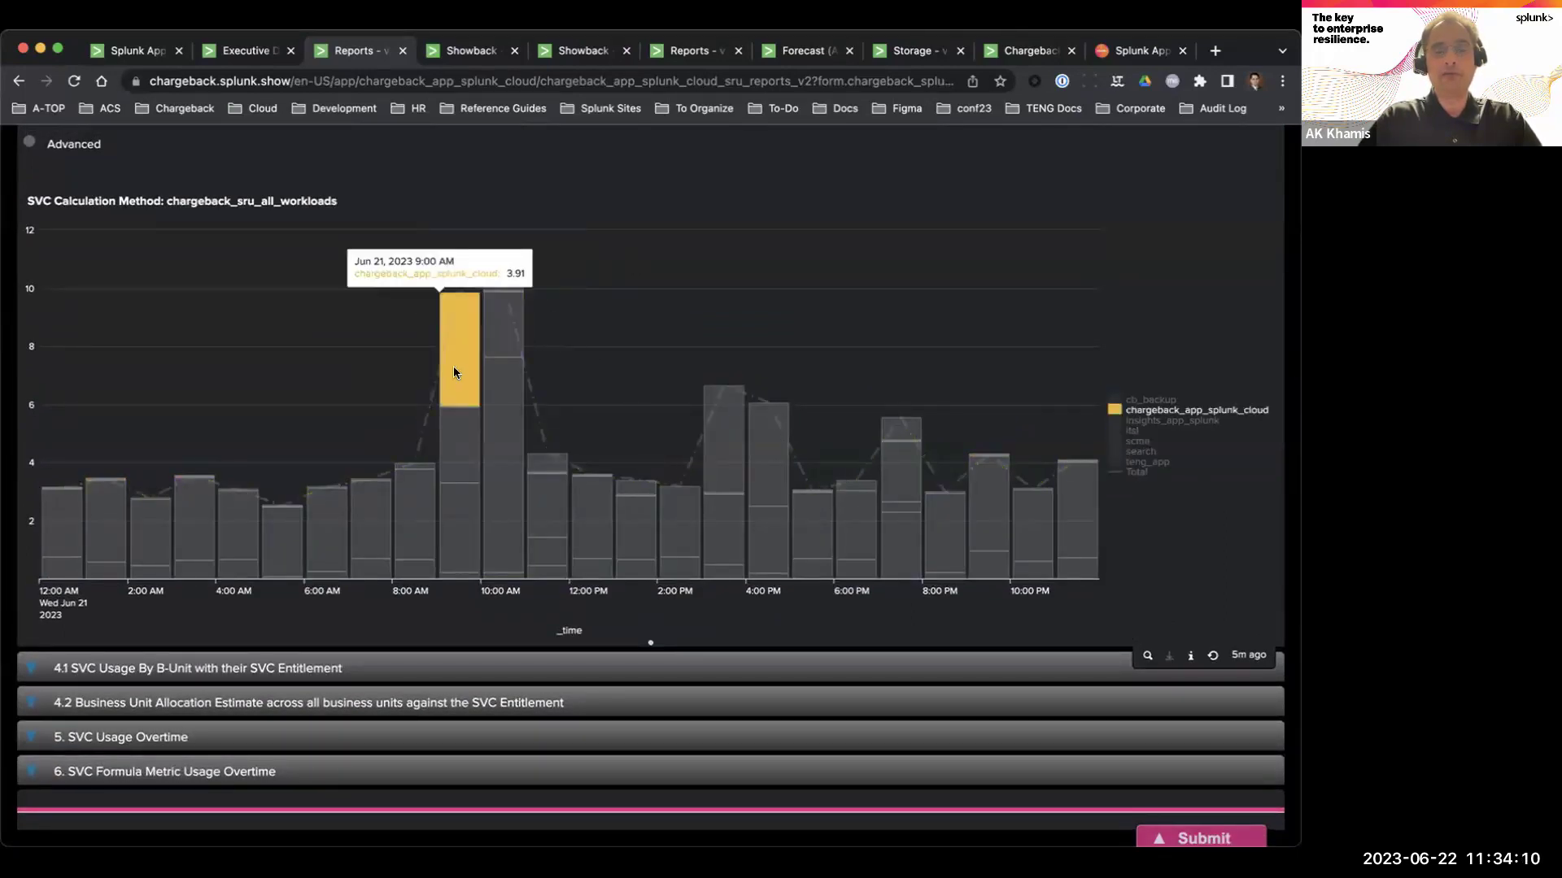
pyautogui.moveTo(500, 283)
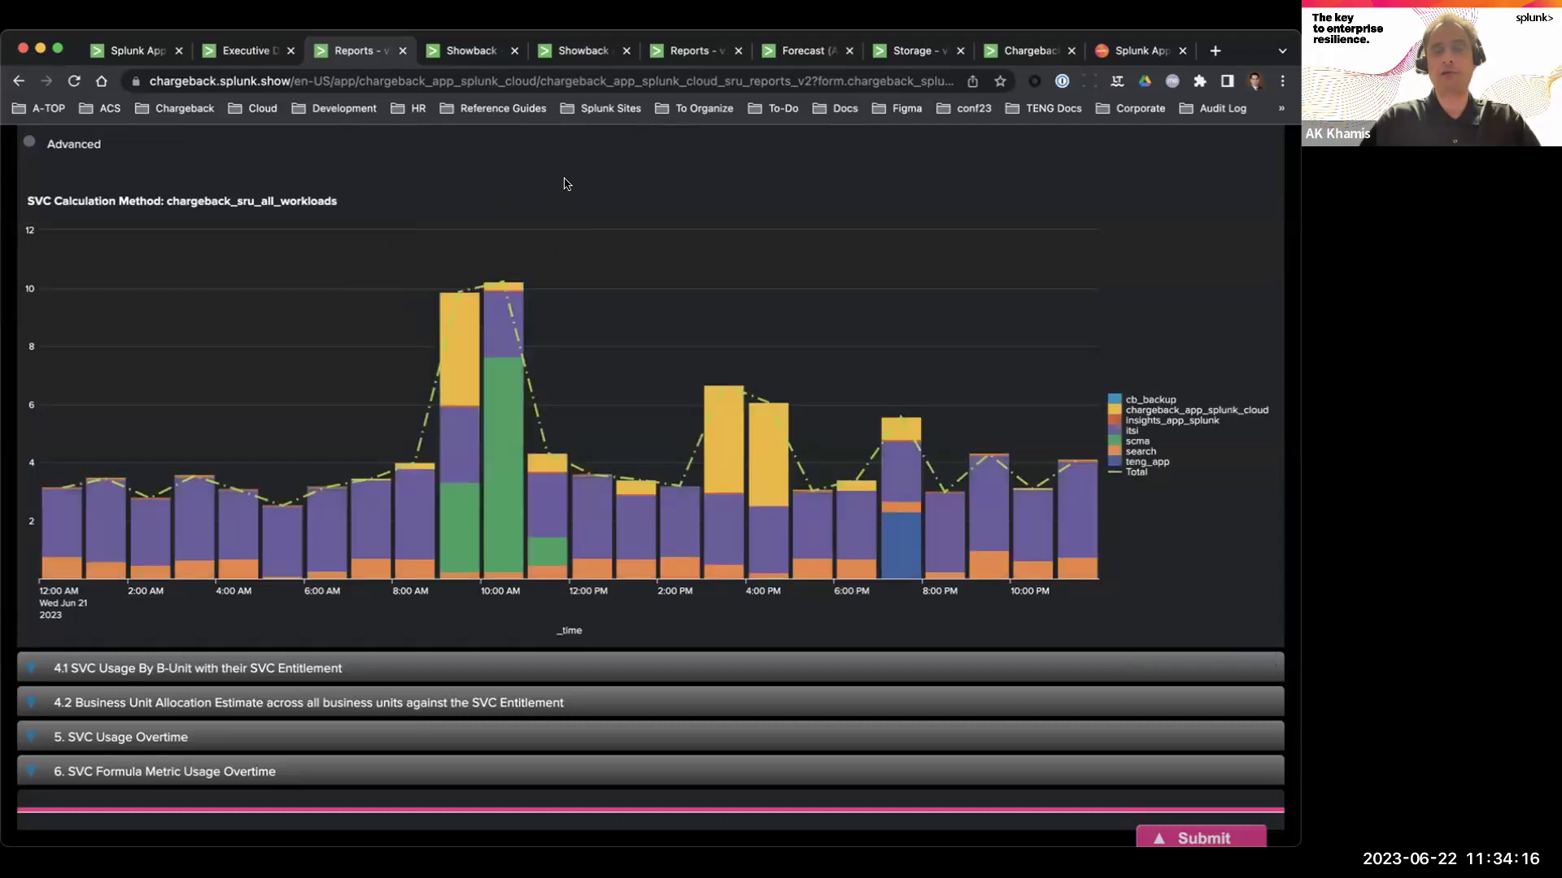
pyautogui.scroll(1, 561, 185)
pyautogui.scroll(2, 890, 277)
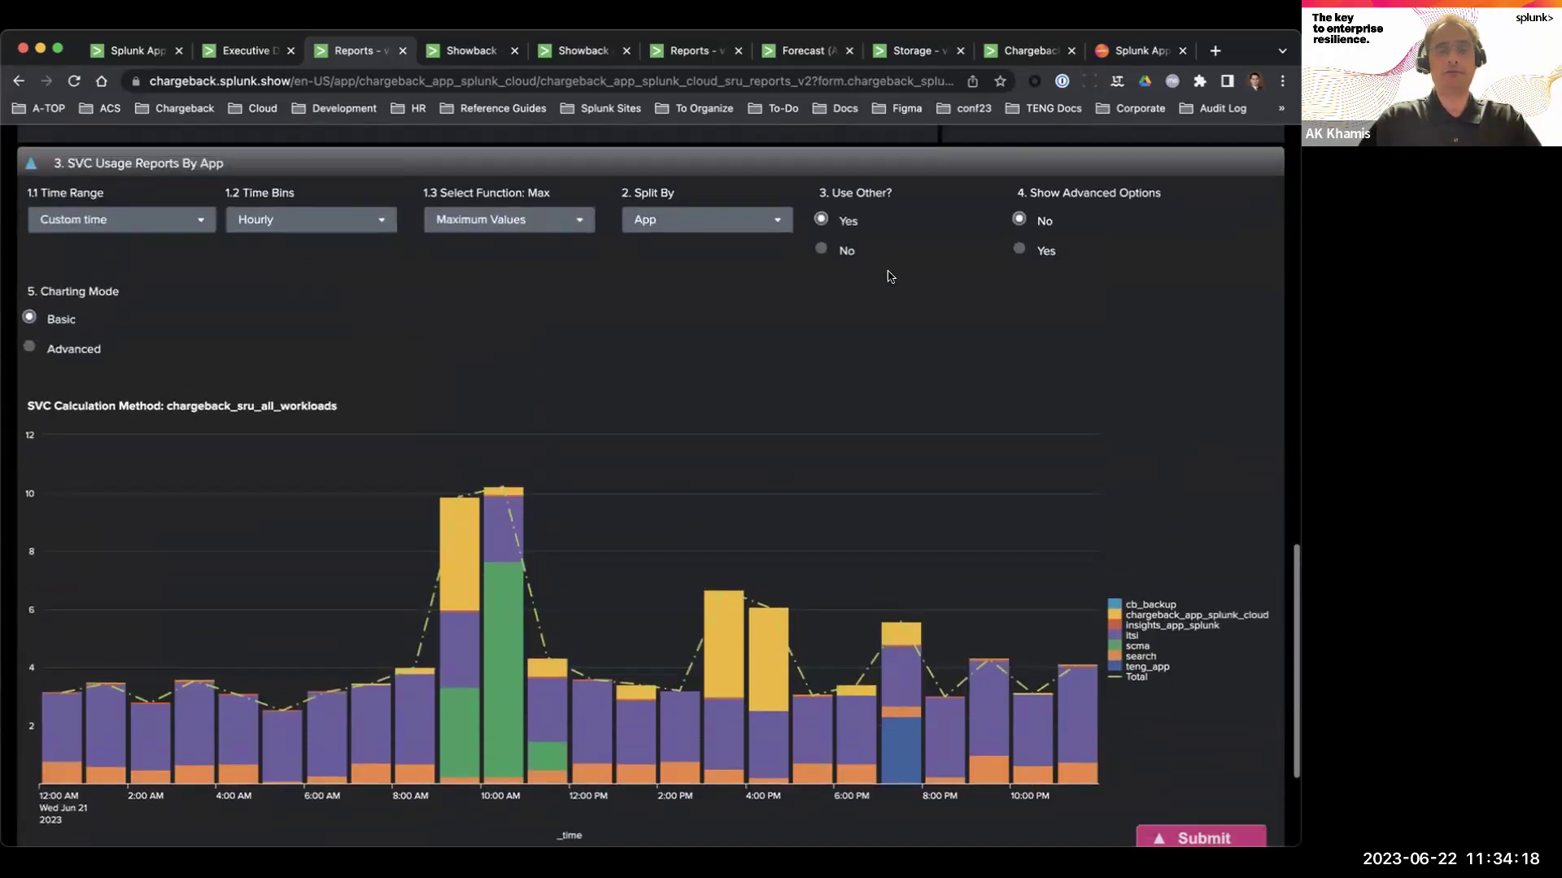
pyautogui.click(640, 257)
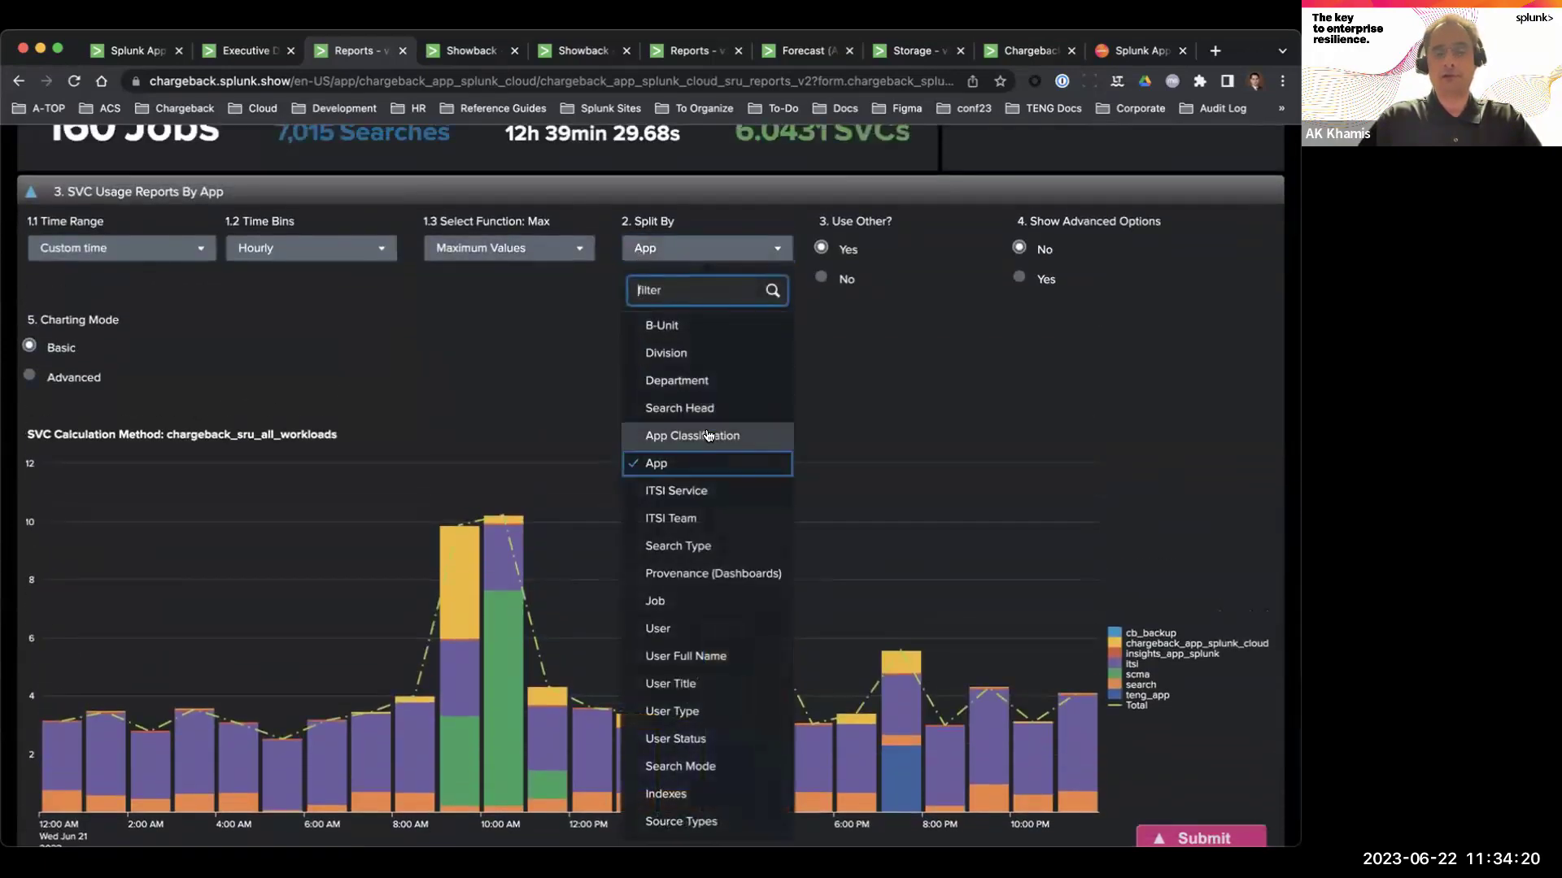
pyautogui.click(682, 546)
pyautogui.scroll(-3, 876, 384)
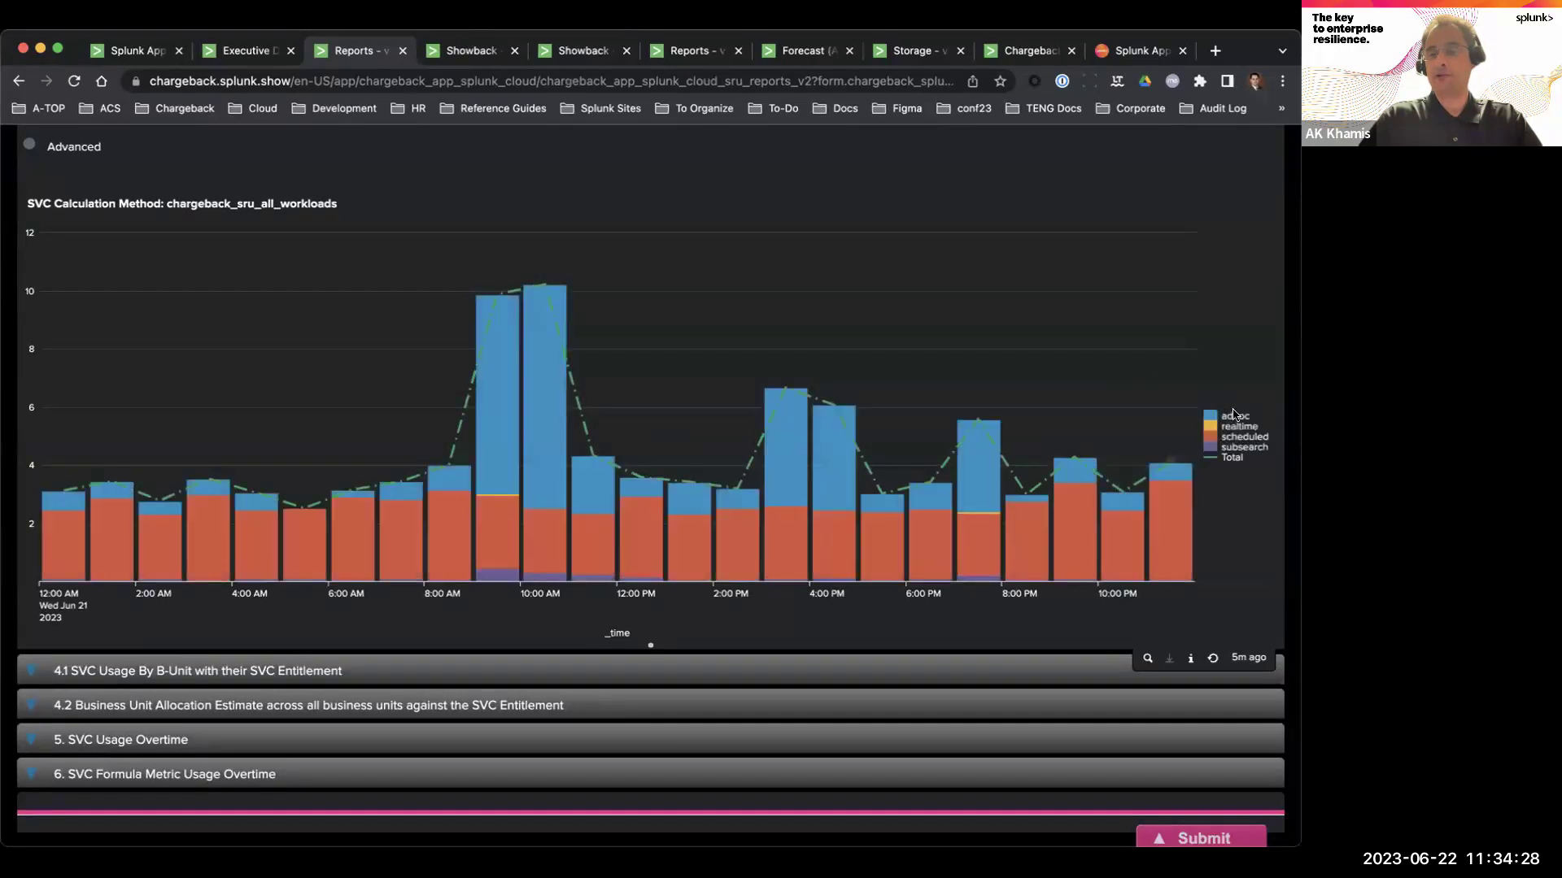
pyautogui.moveTo(1177, 525)
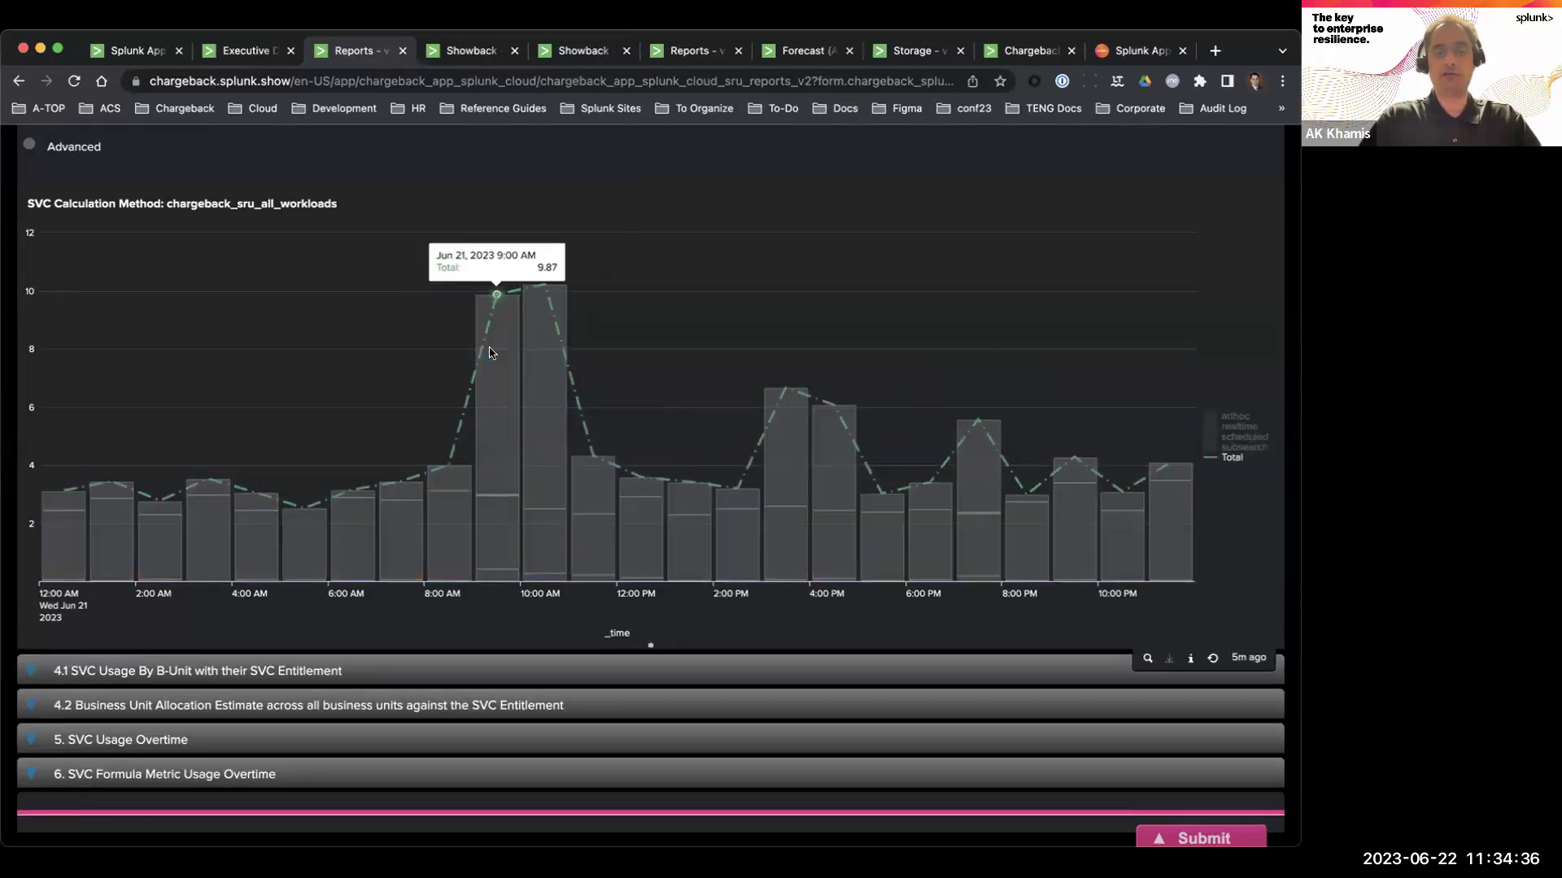
pyautogui.moveTo(527, 527)
pyautogui.moveTo(503, 578)
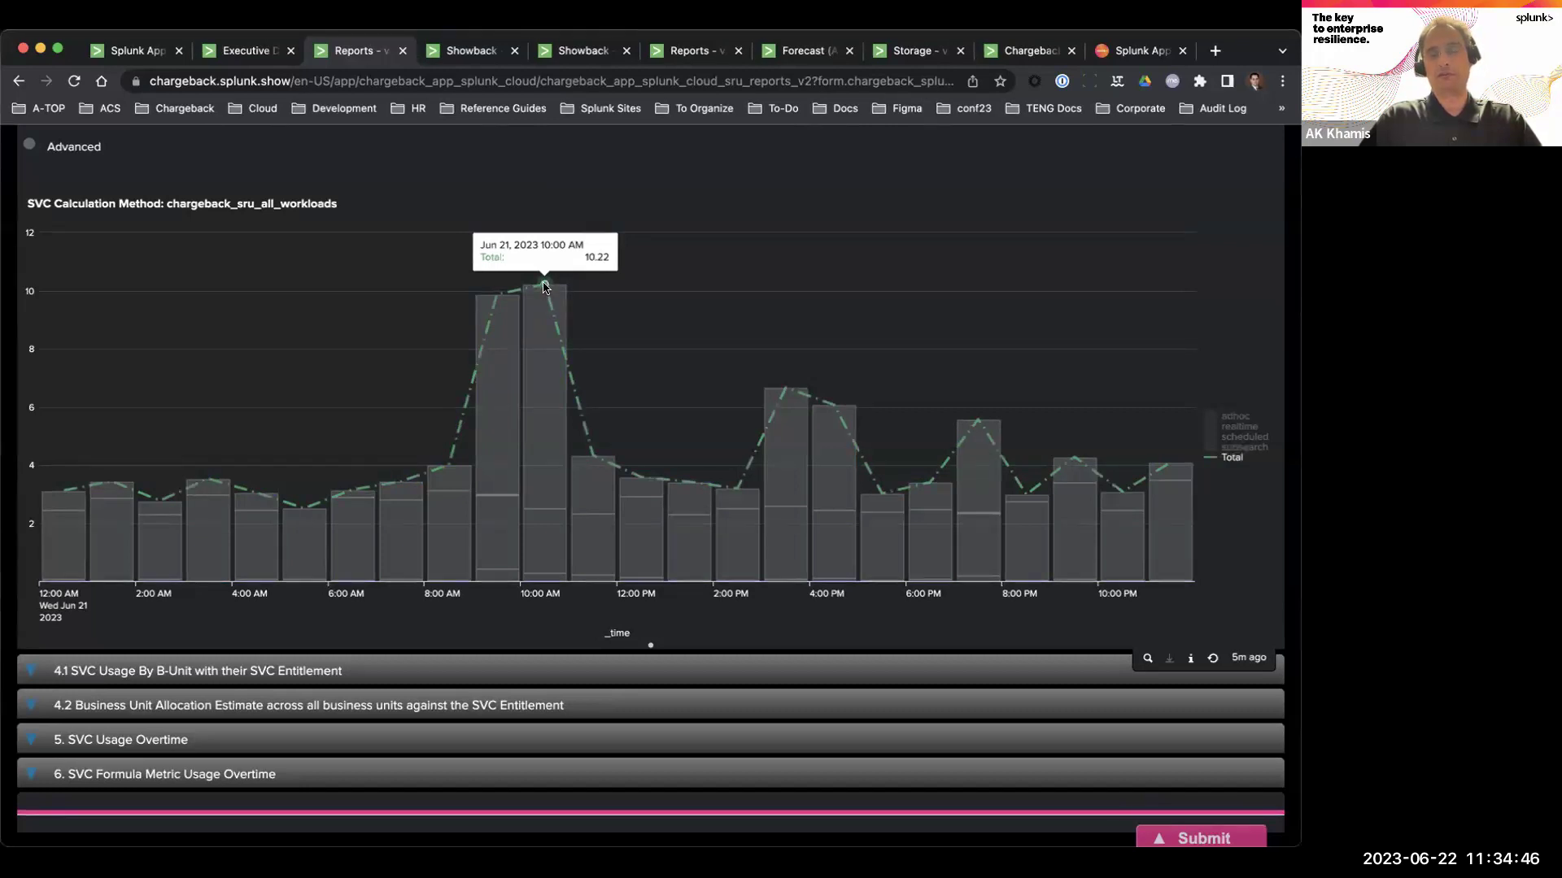
pyautogui.scroll(5, 545, 287)
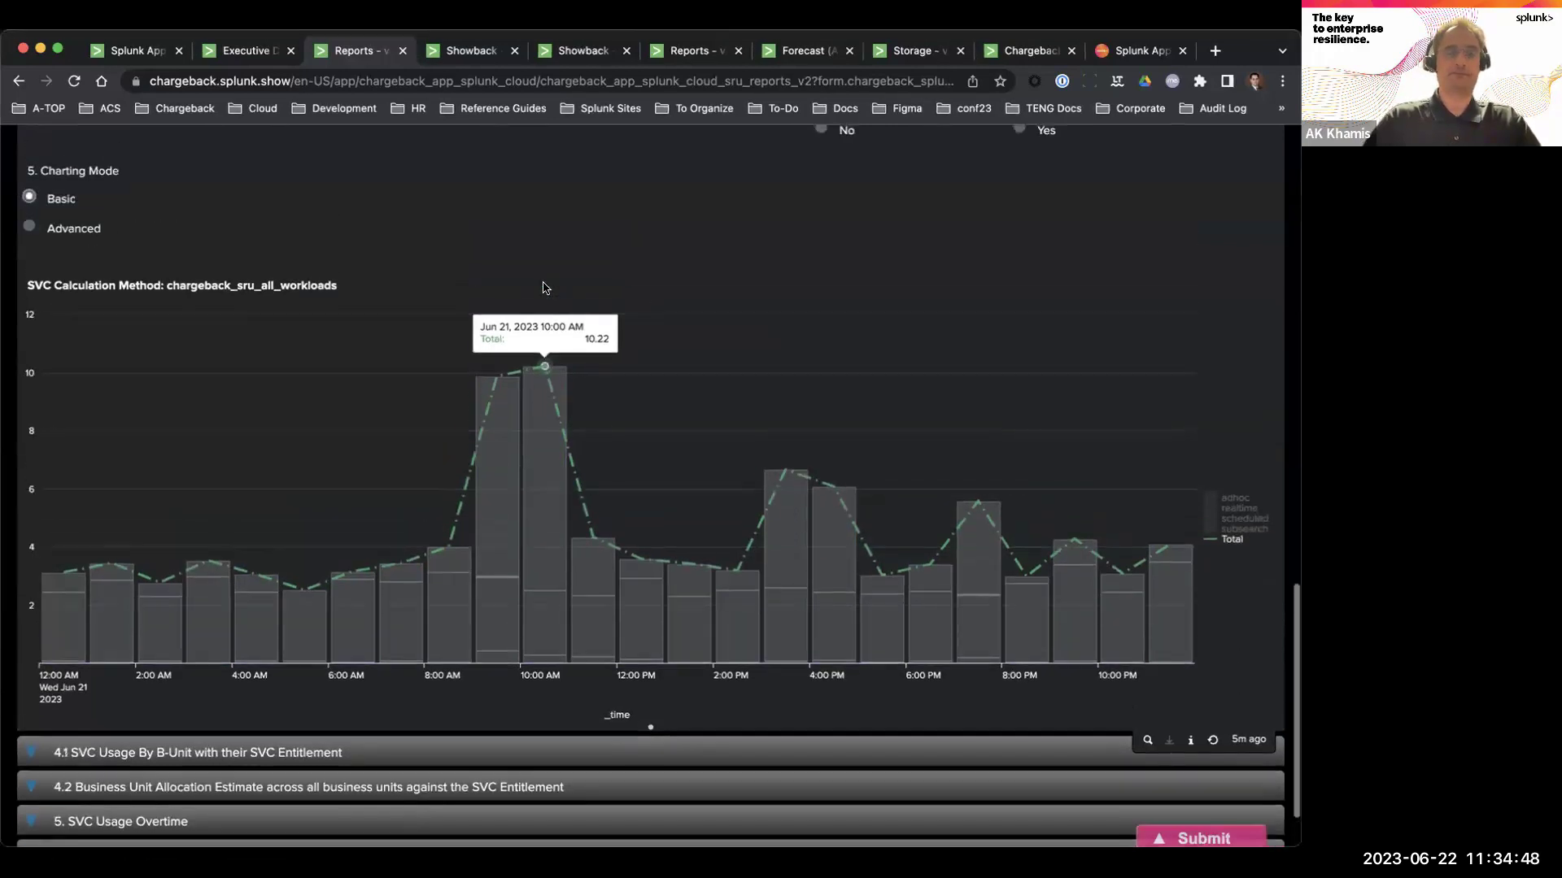
# Remove the user token from the 3.3 User filter and Submit to rerun for All-Users.
pyautogui.scroll(15, 512, 262)
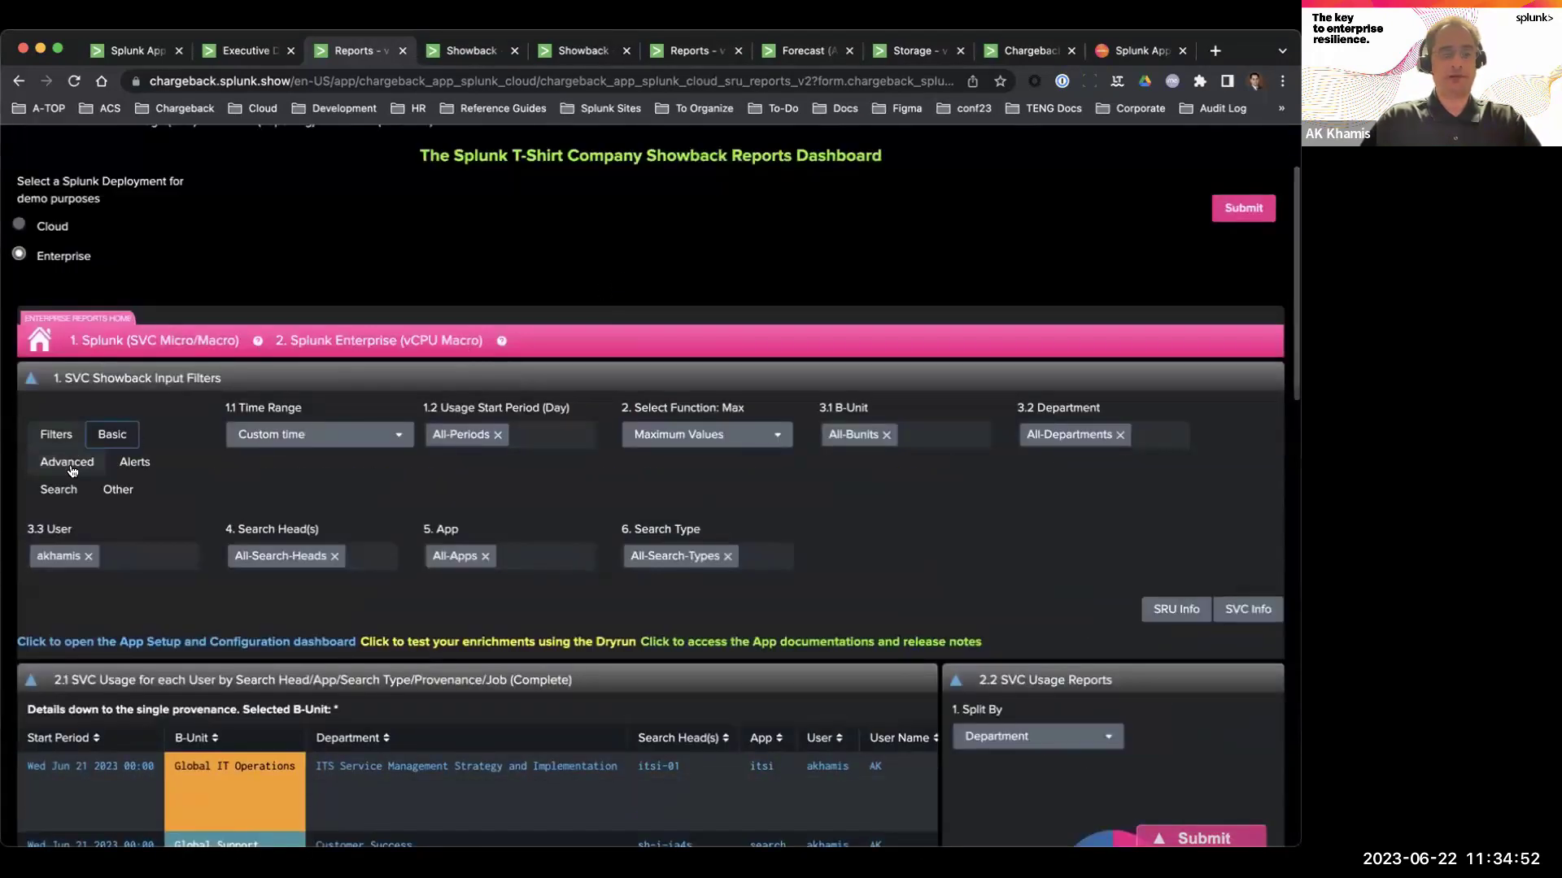
pyautogui.click(88, 555)
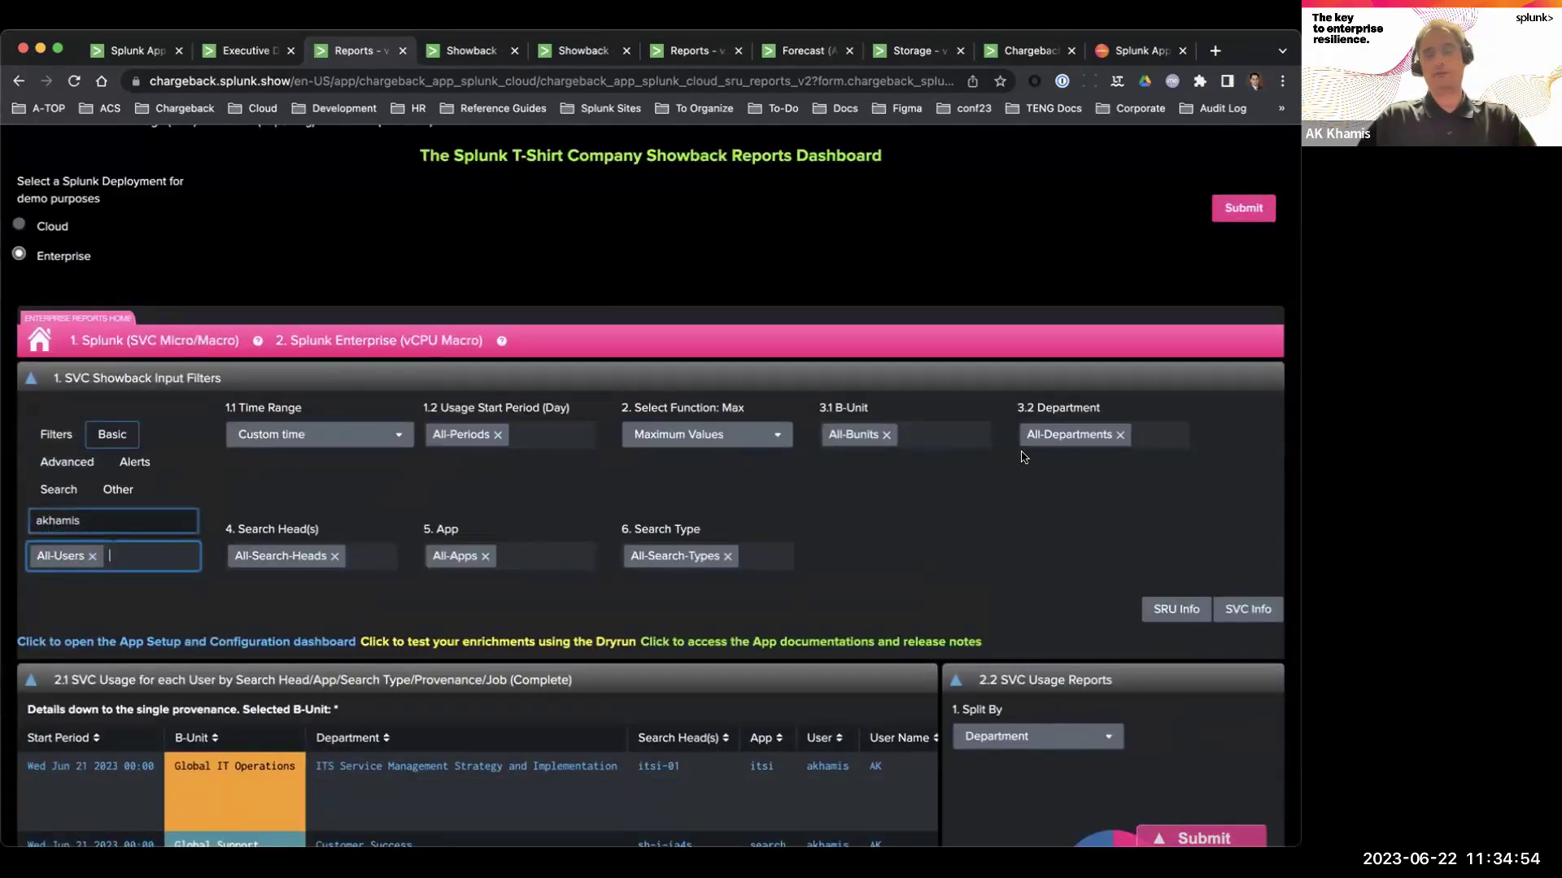
pyautogui.click(1023, 457)
pyautogui.click(1244, 209)
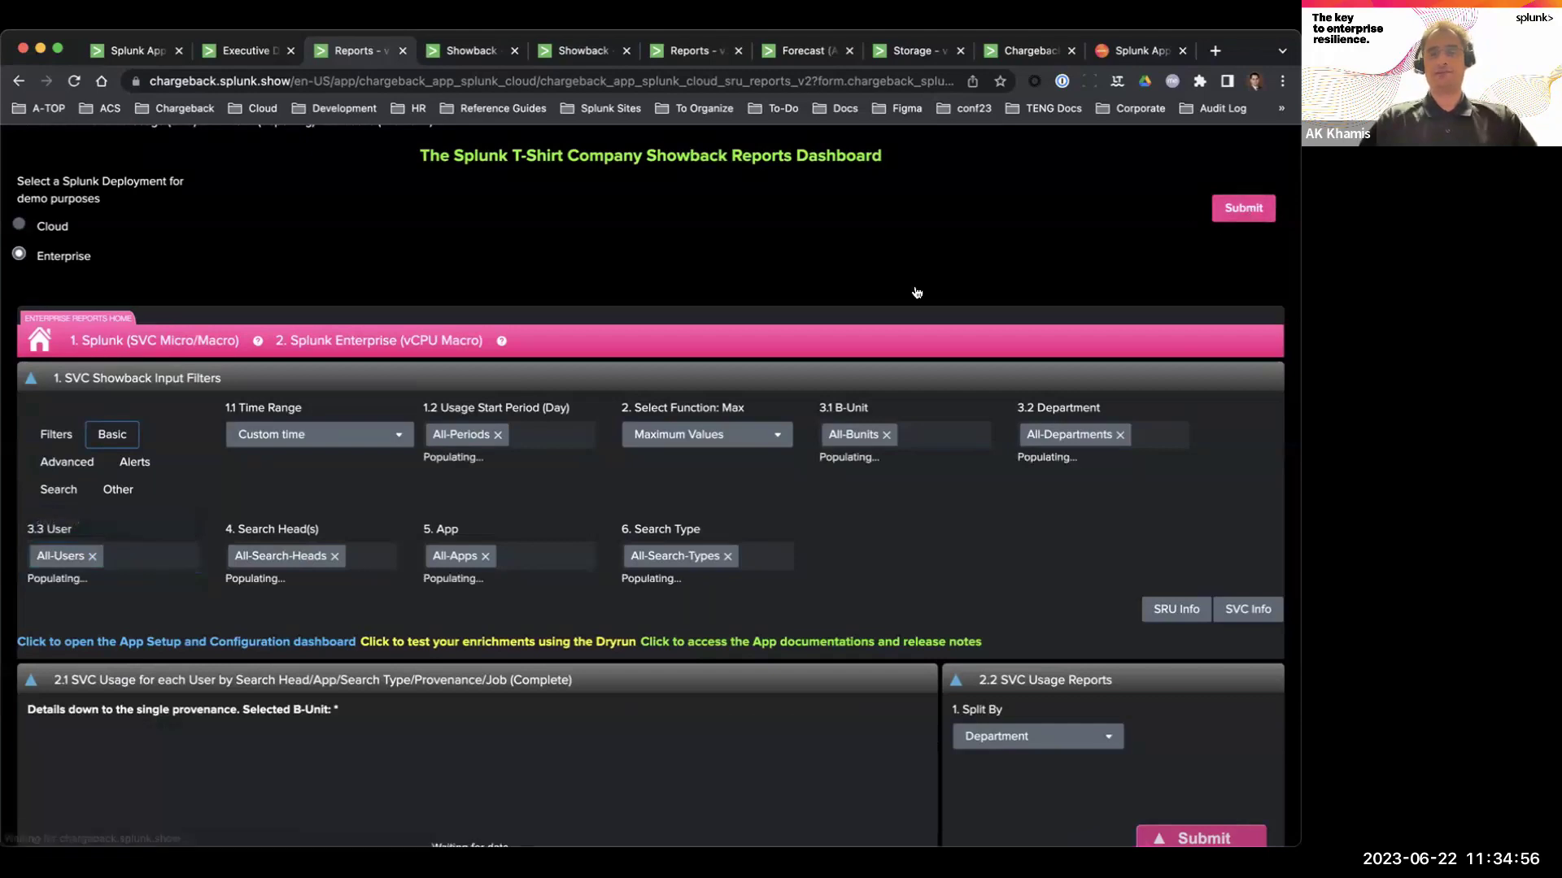
# Collapse the Showback Input Filters panel and the usage by Search_Type report.
pyautogui.click(715, 379)
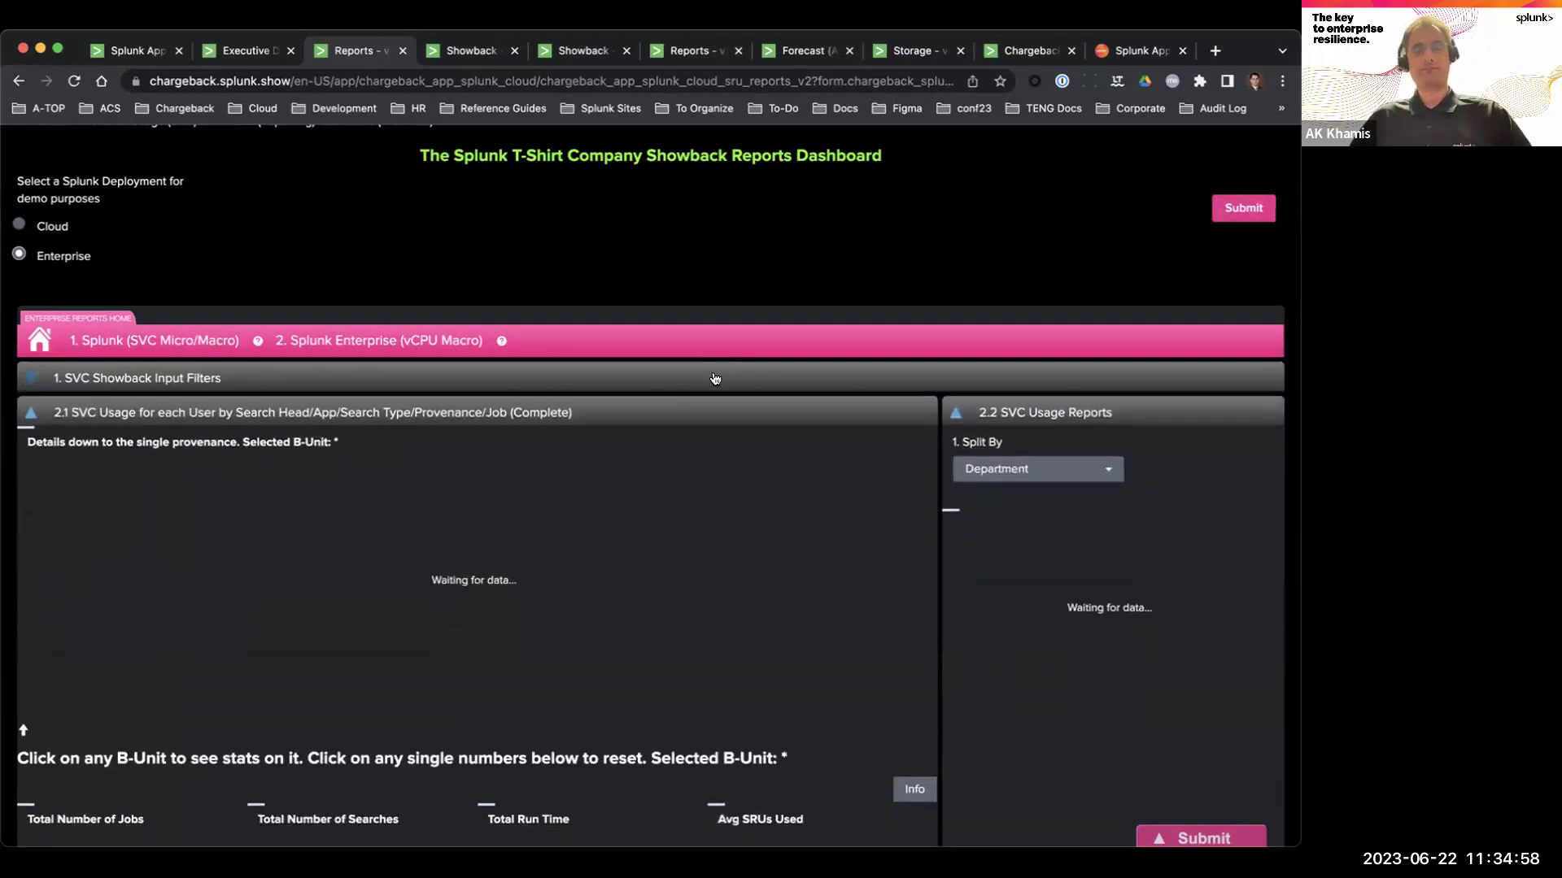
pyautogui.scroll(-10, 714, 379)
pyautogui.scroll(-2, 715, 377)
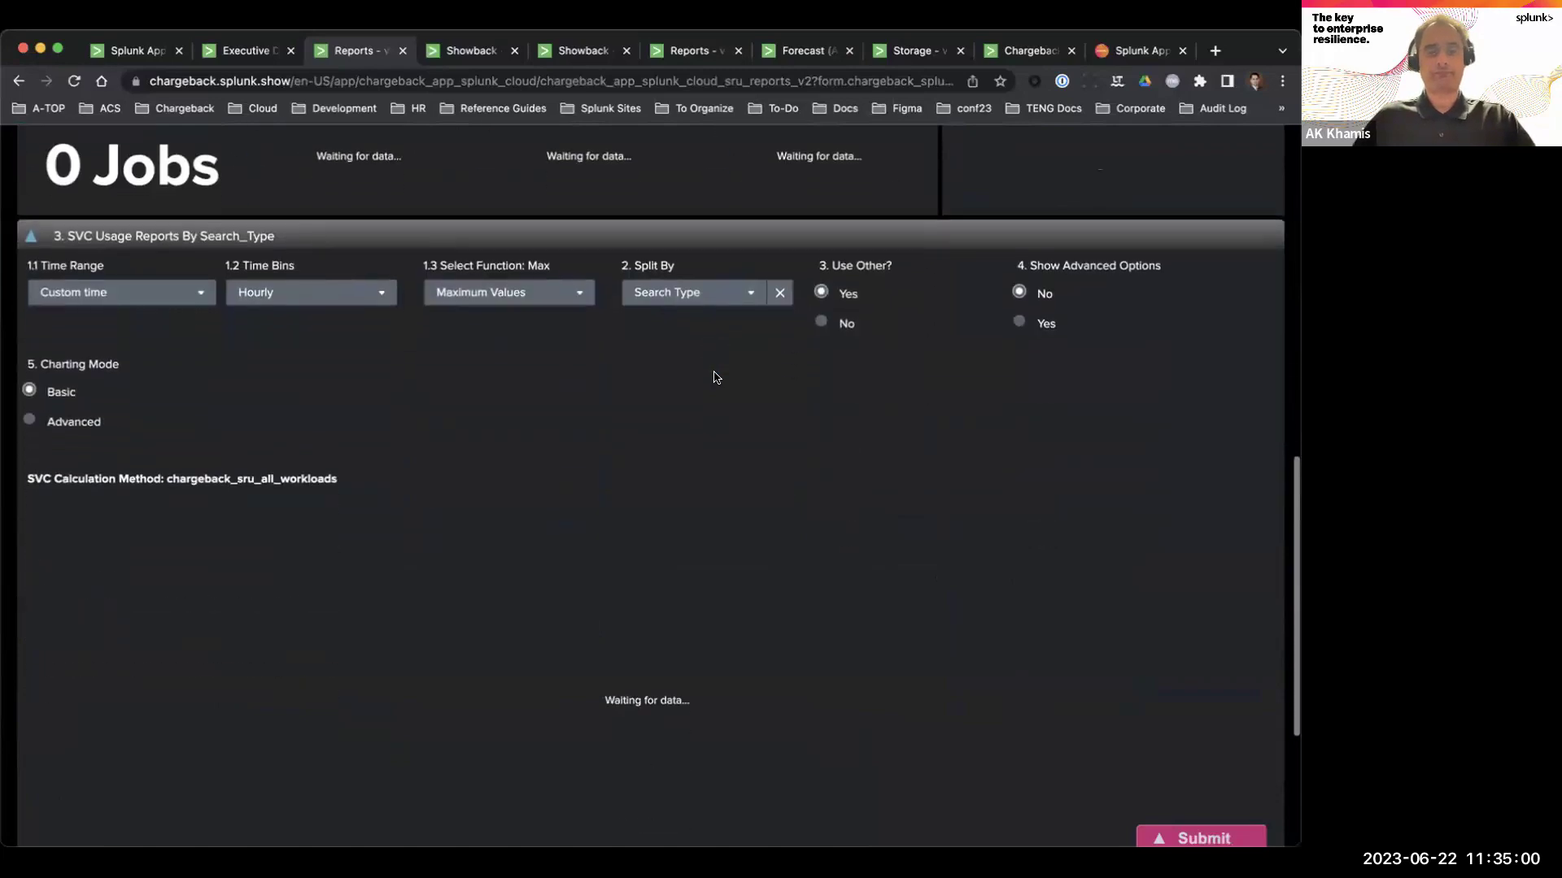
pyautogui.click(522, 236)
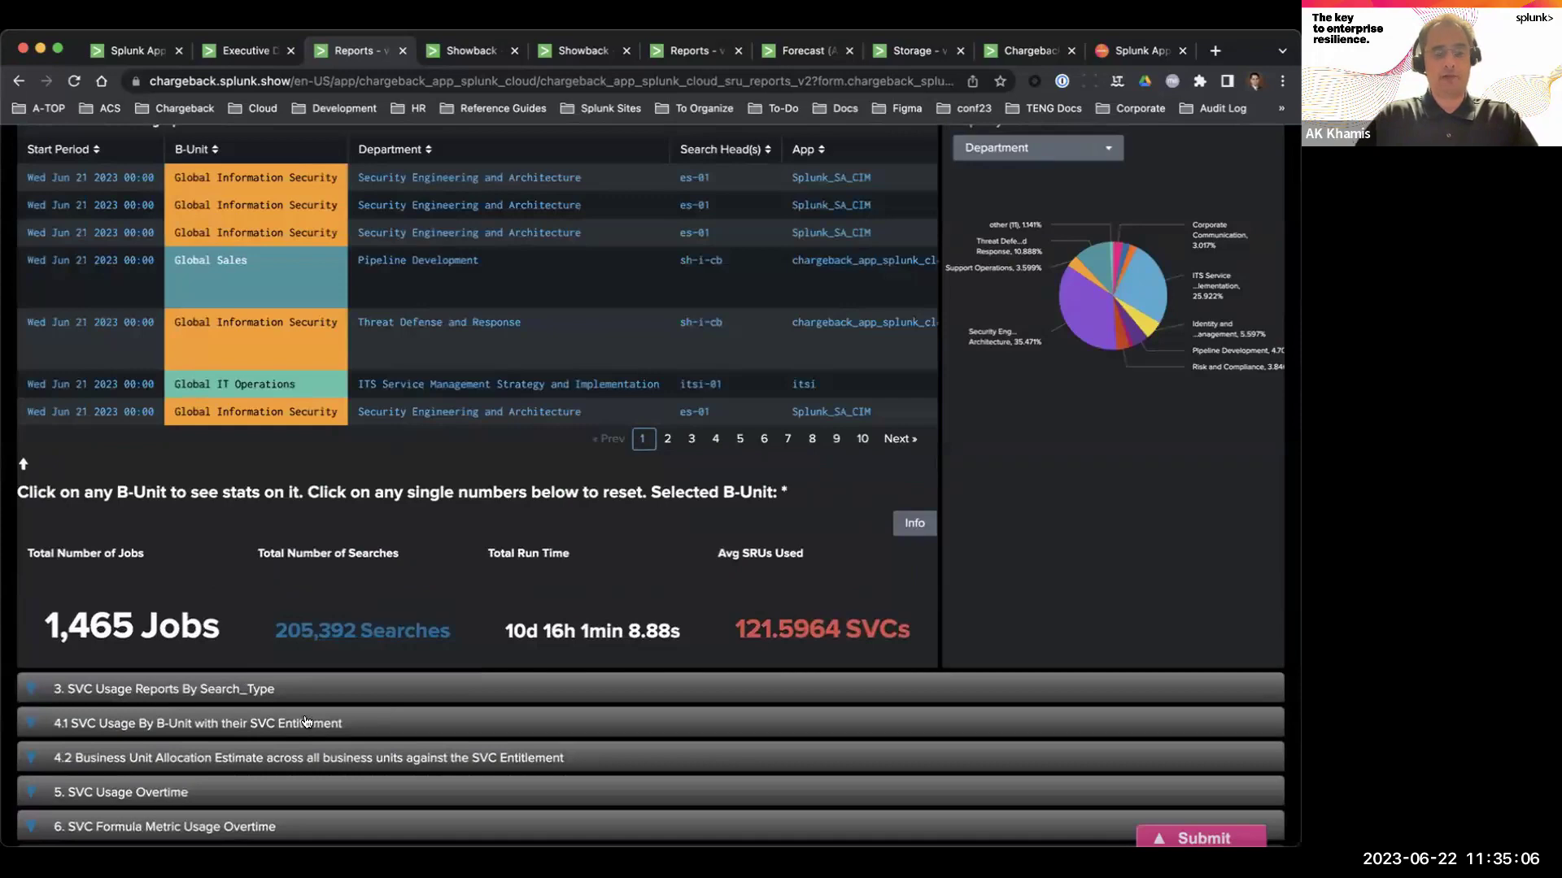
pyautogui.click(306, 721)
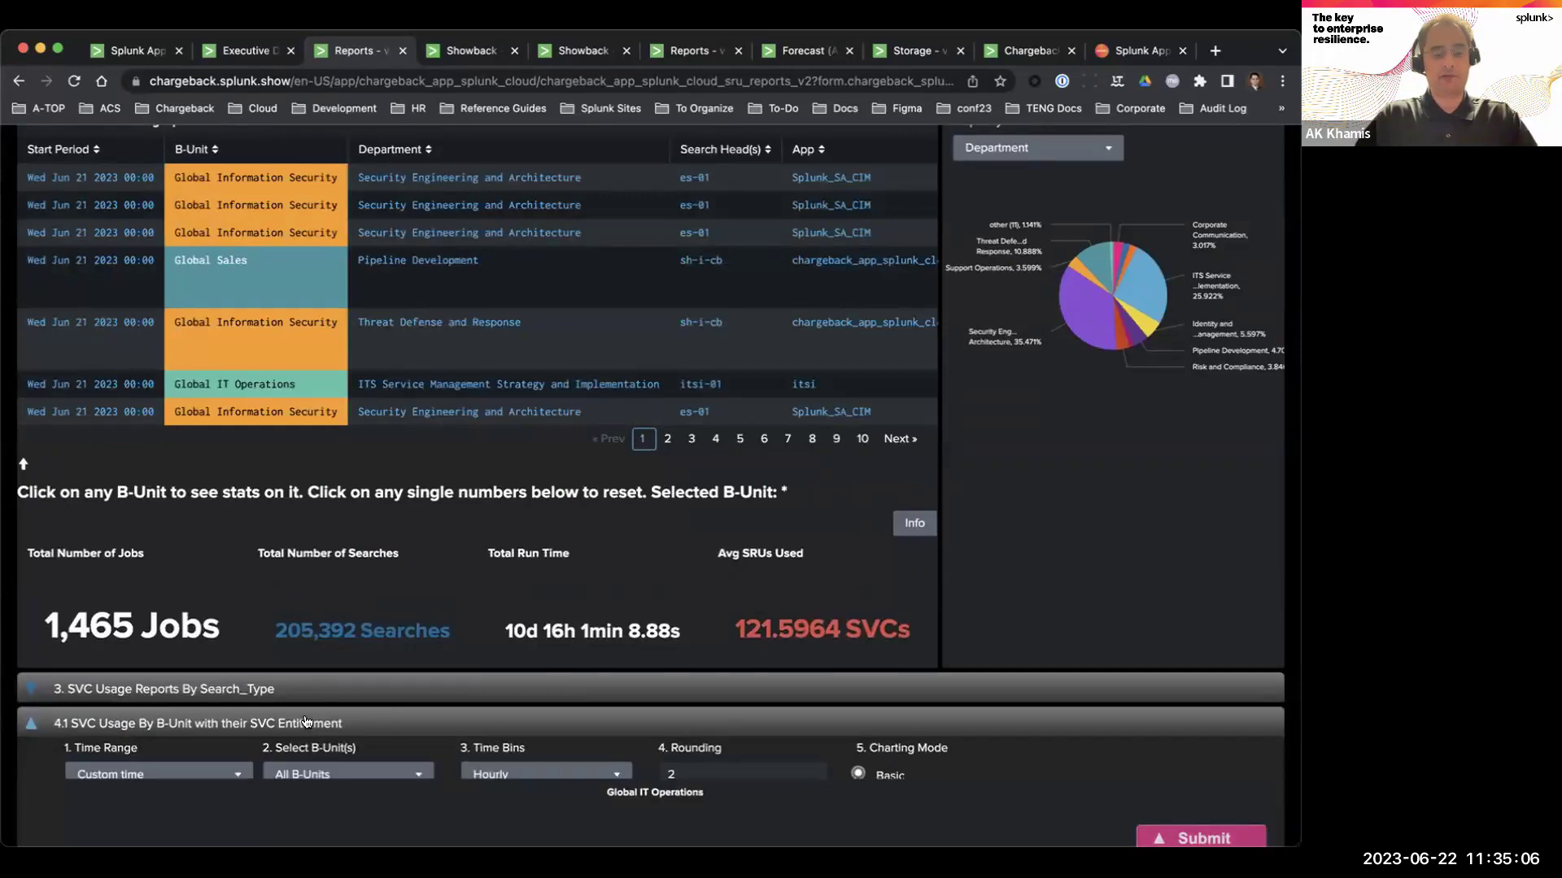
pyautogui.scroll(-10, 622, 435)
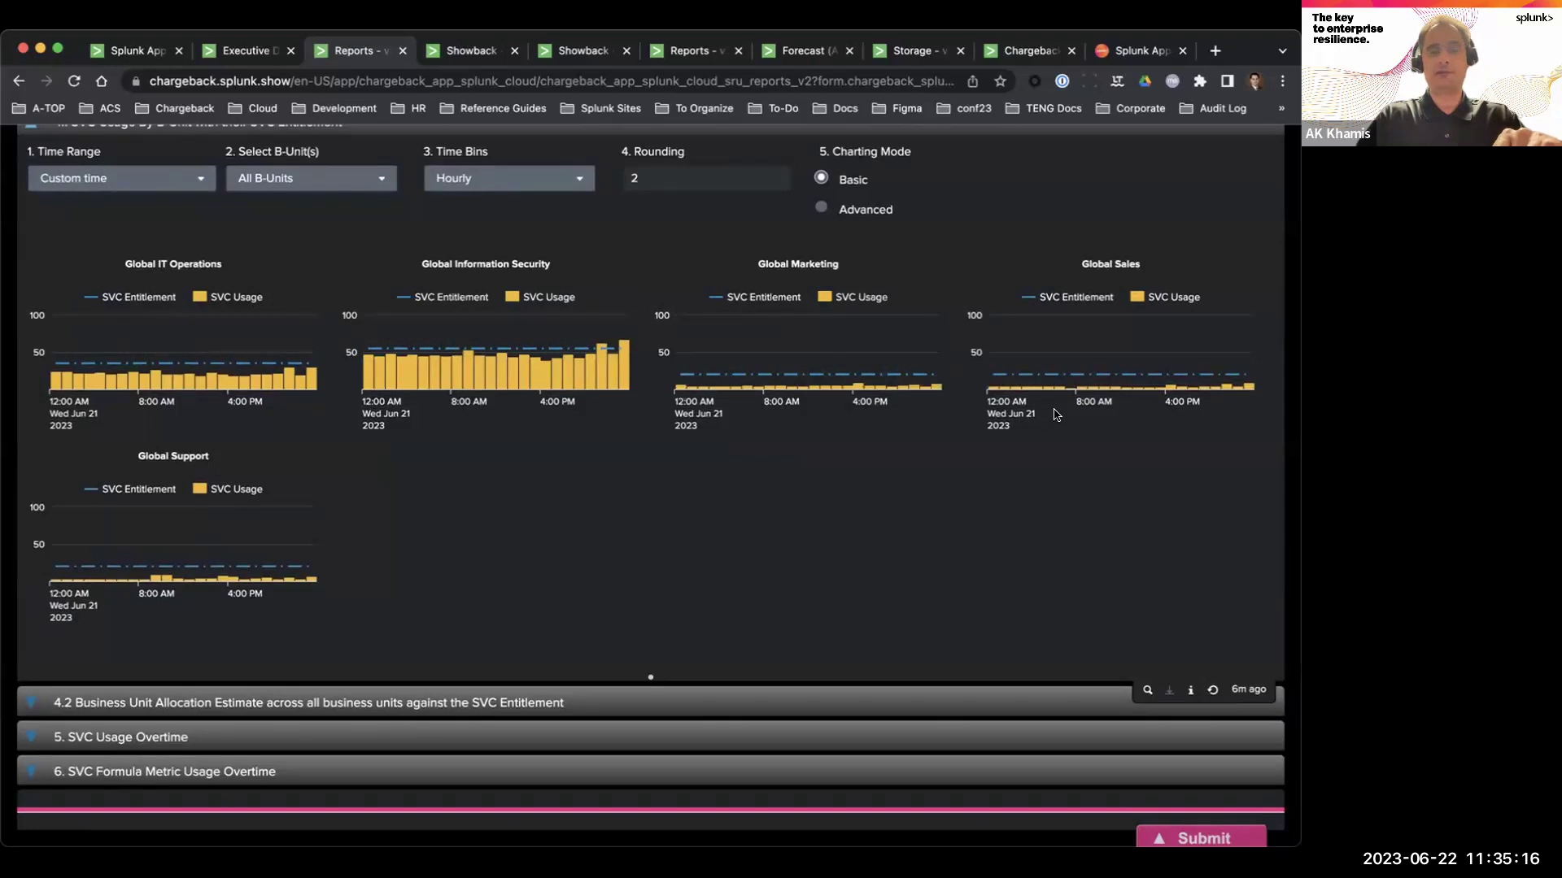
pyautogui.moveTo(561, 350)
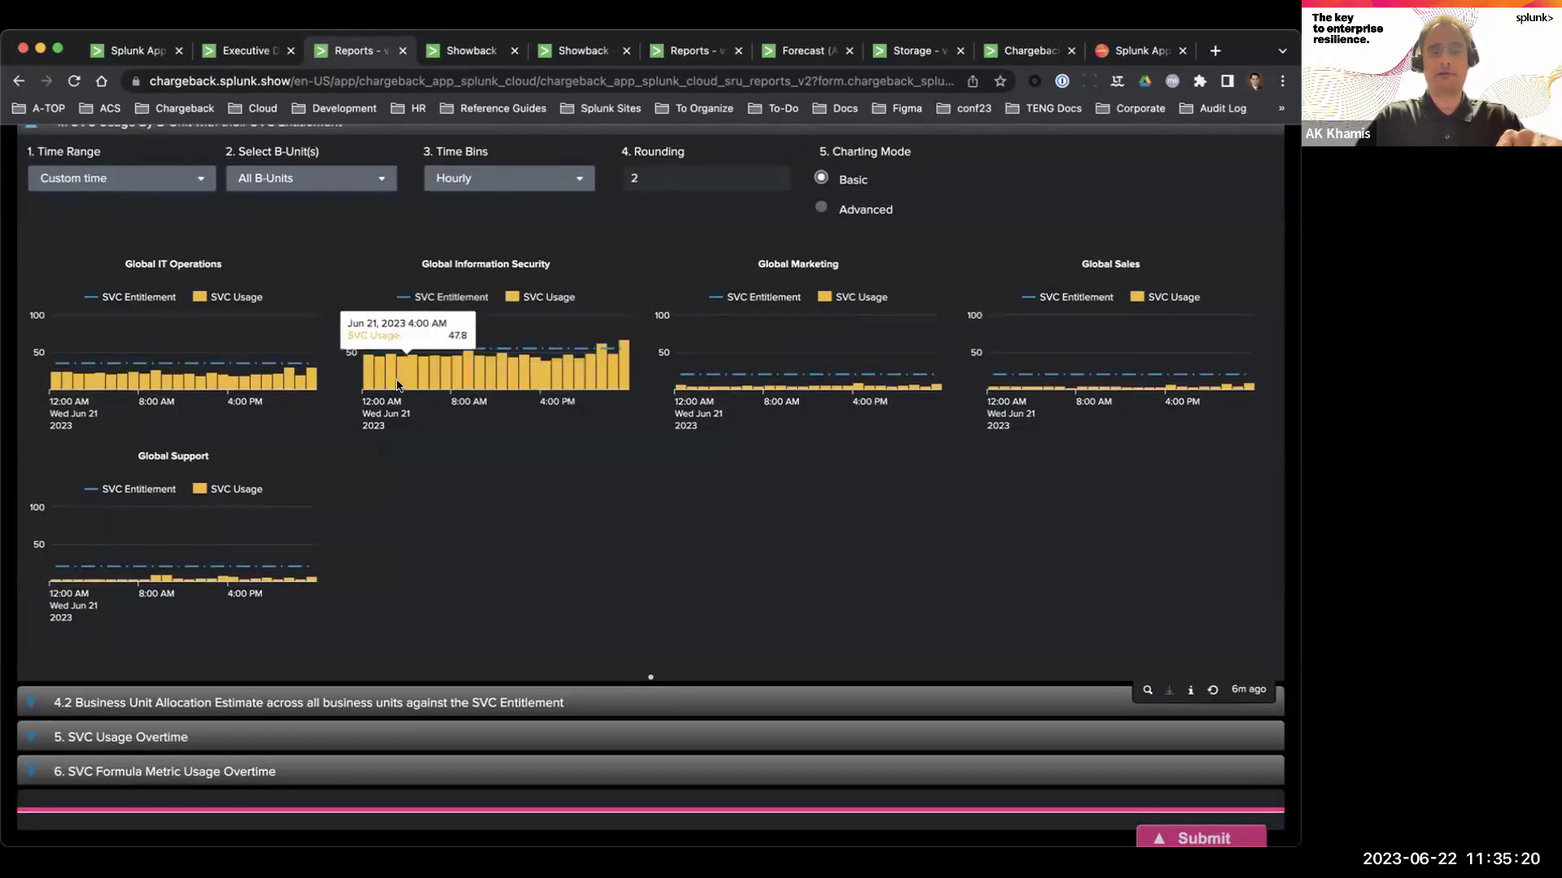
pyautogui.moveTo(776, 378)
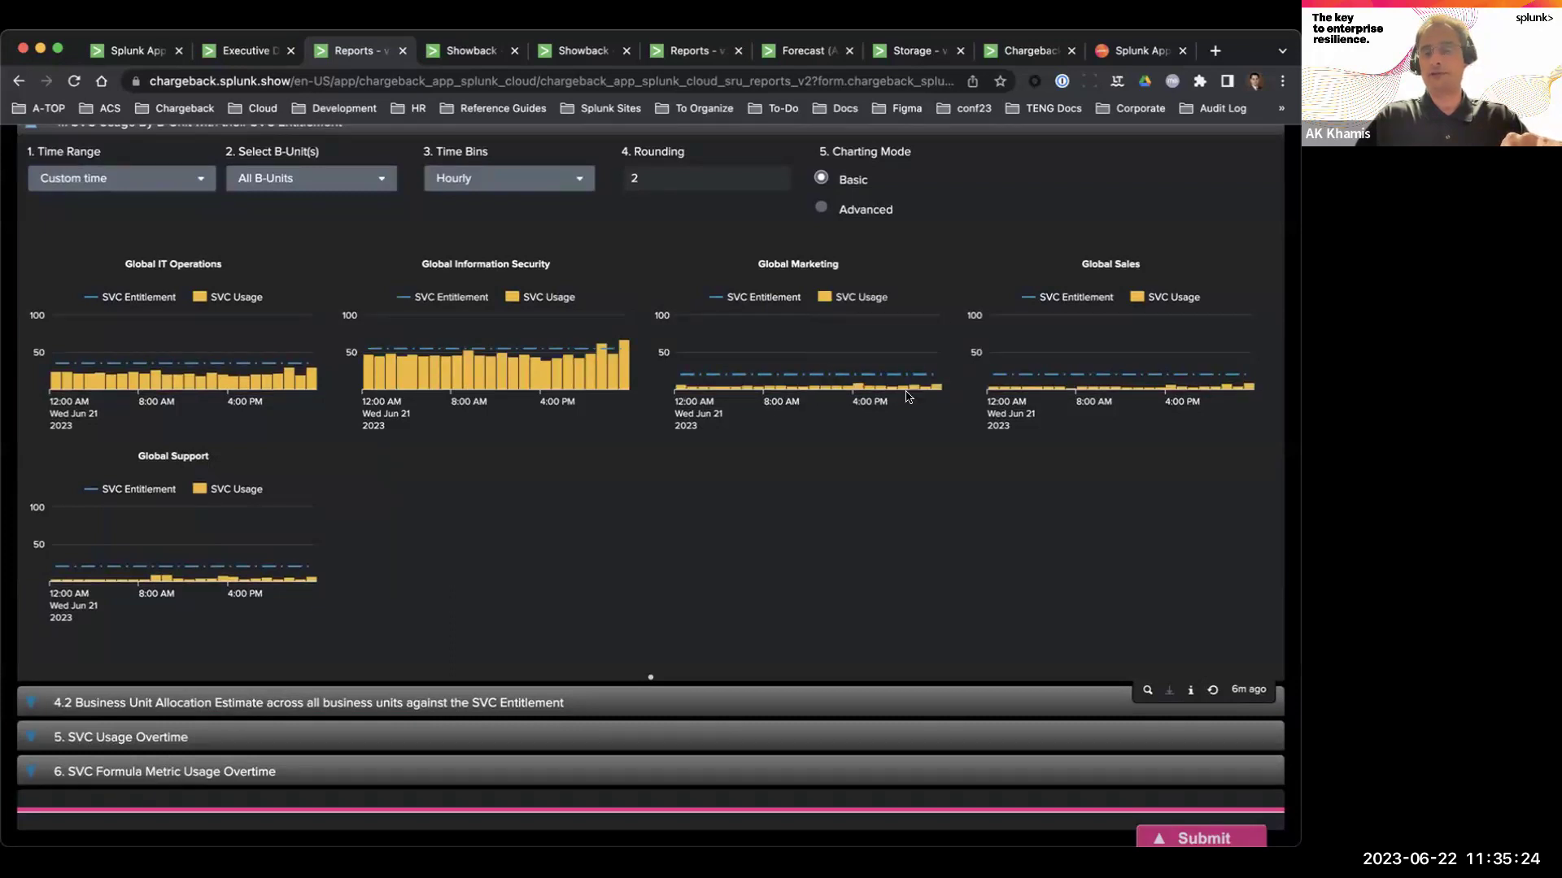
pyautogui.moveTo(242, 362)
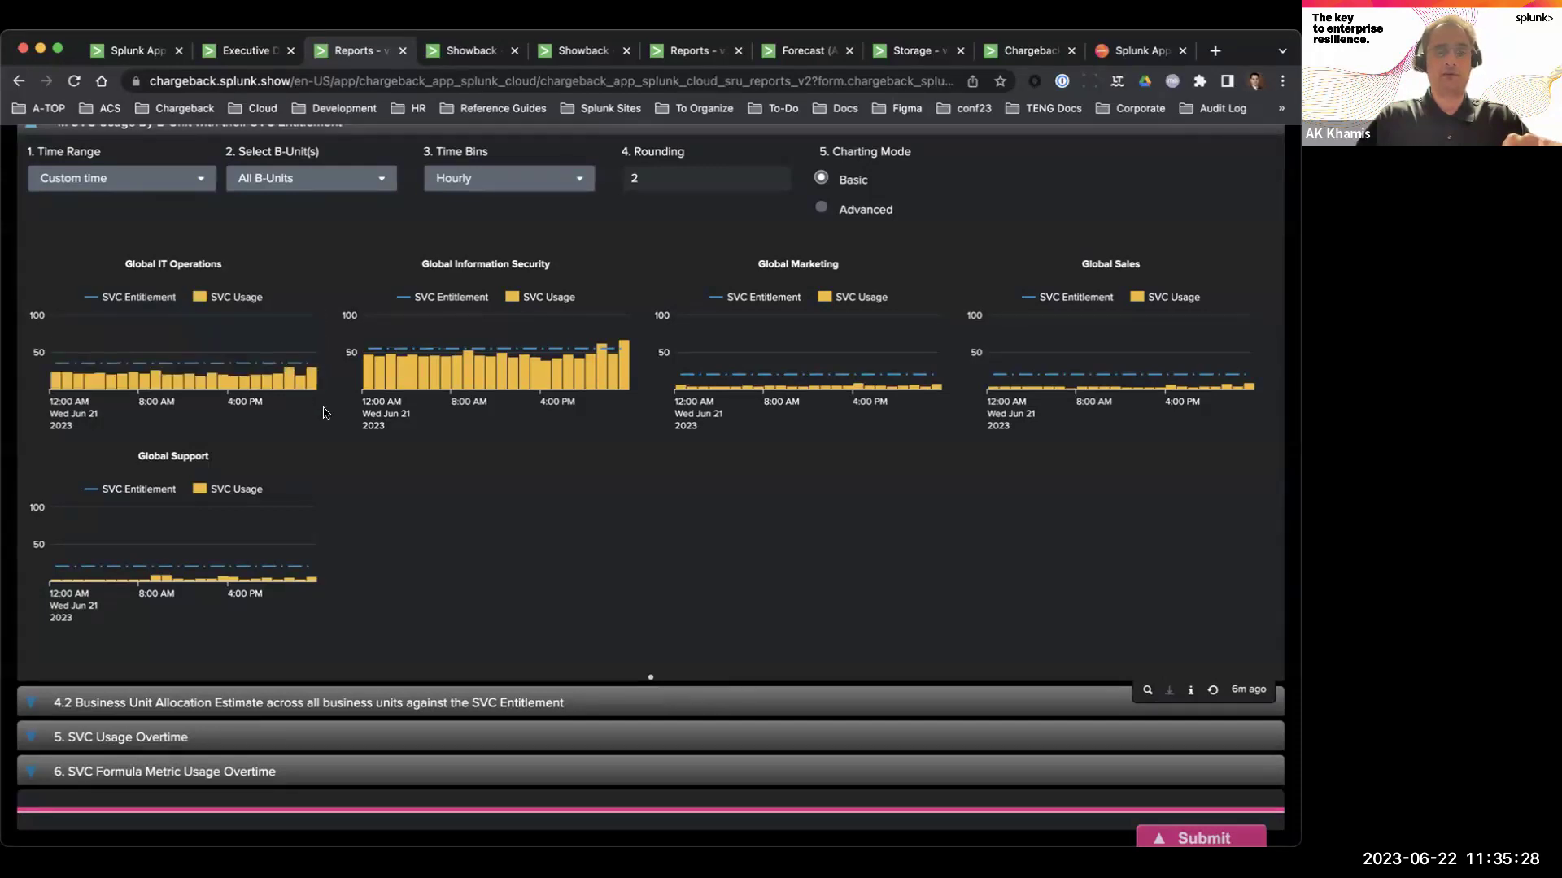
pyautogui.moveTo(289, 579)
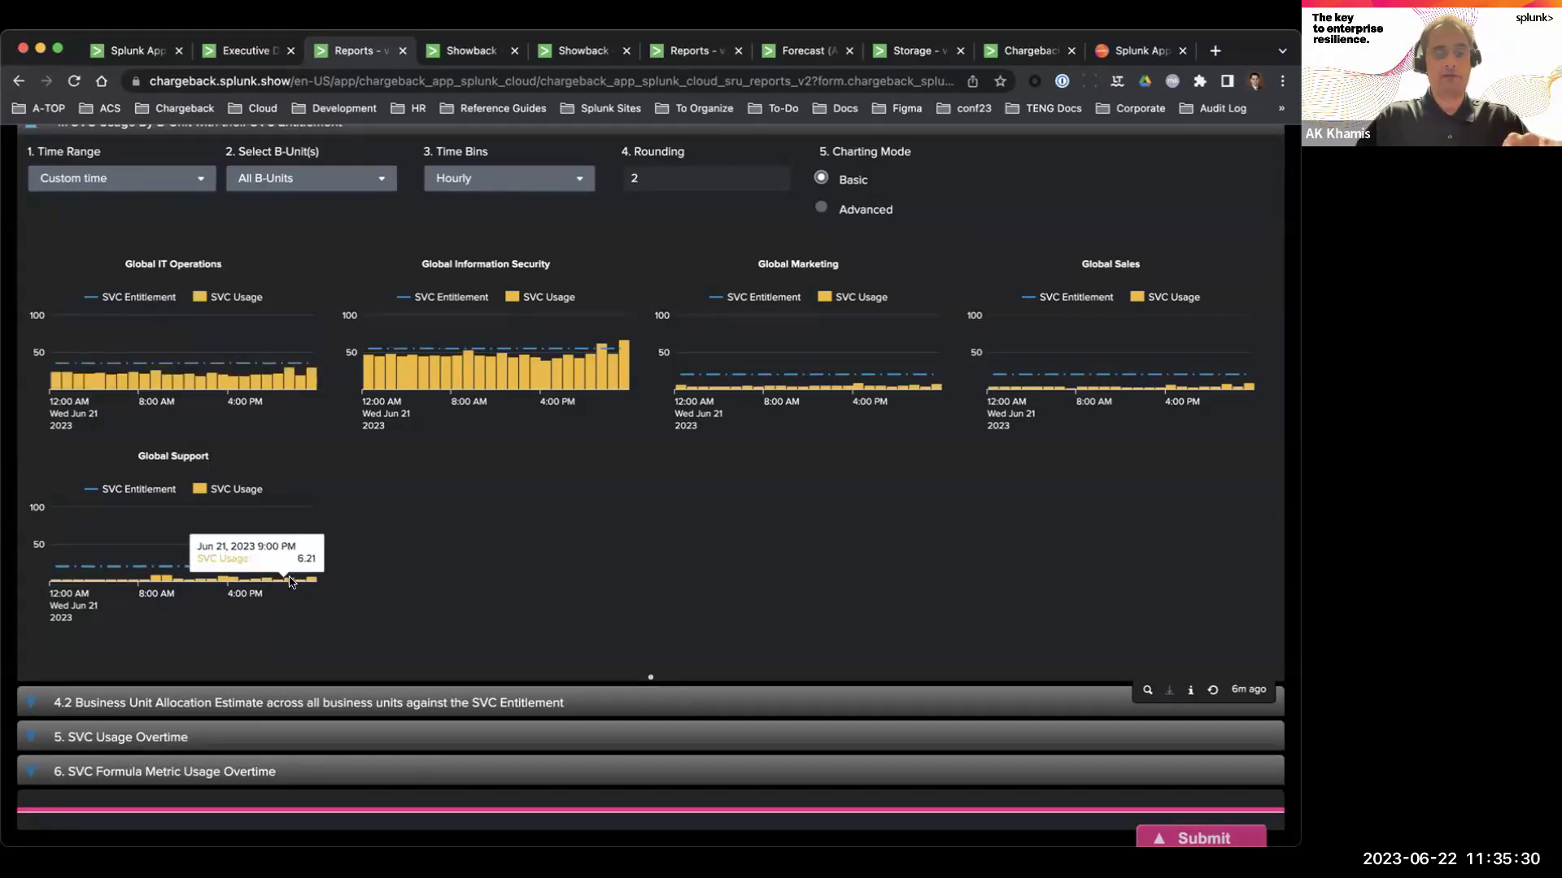
pyautogui.moveTo(205, 563)
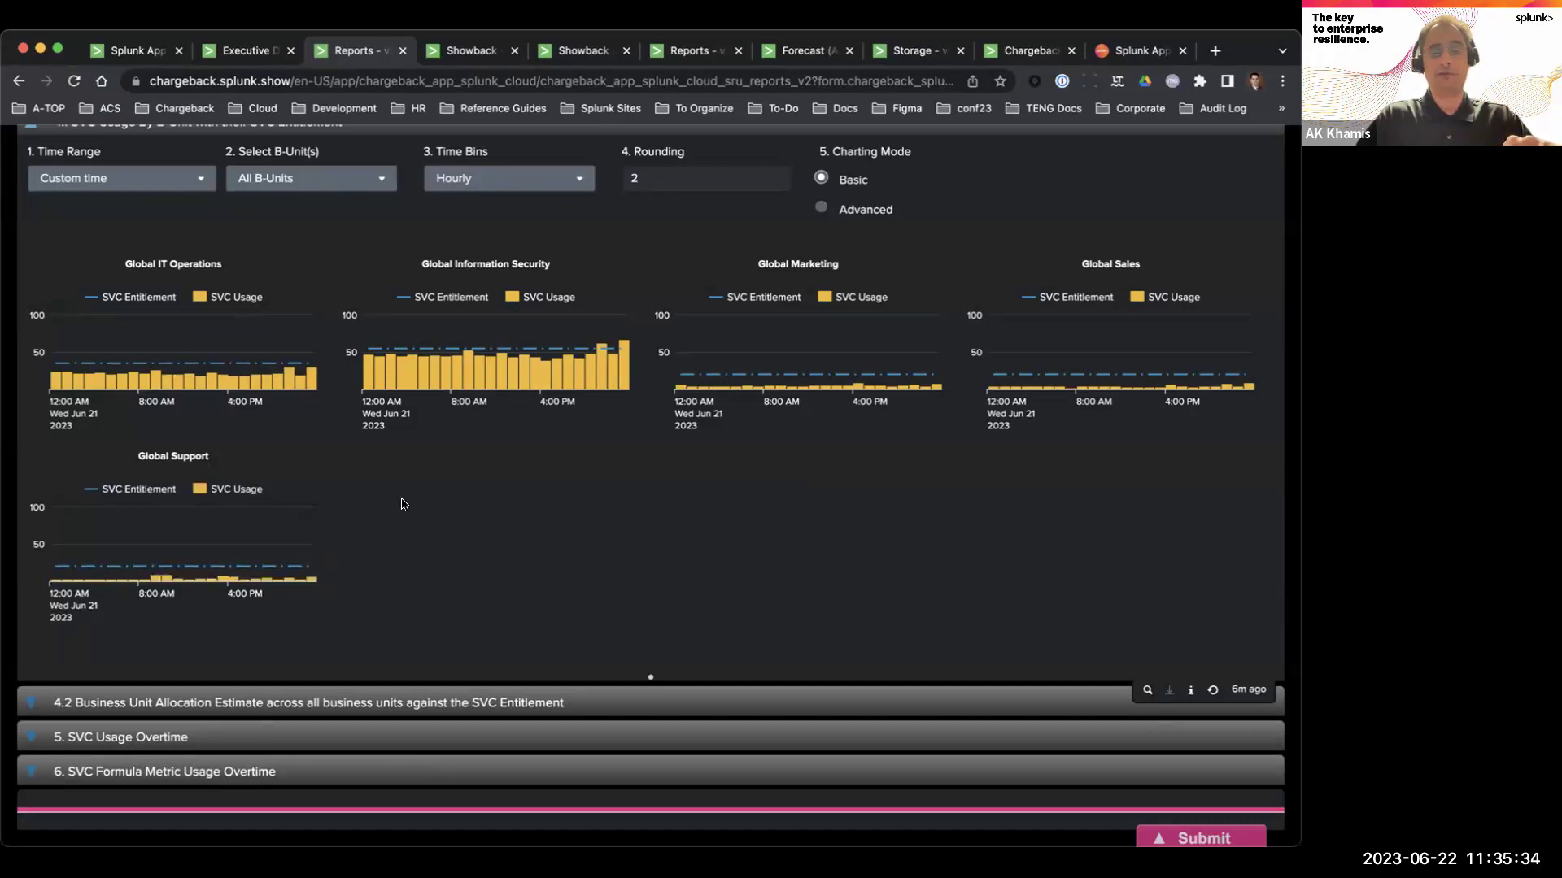
pyautogui.scroll(1, 401, 504)
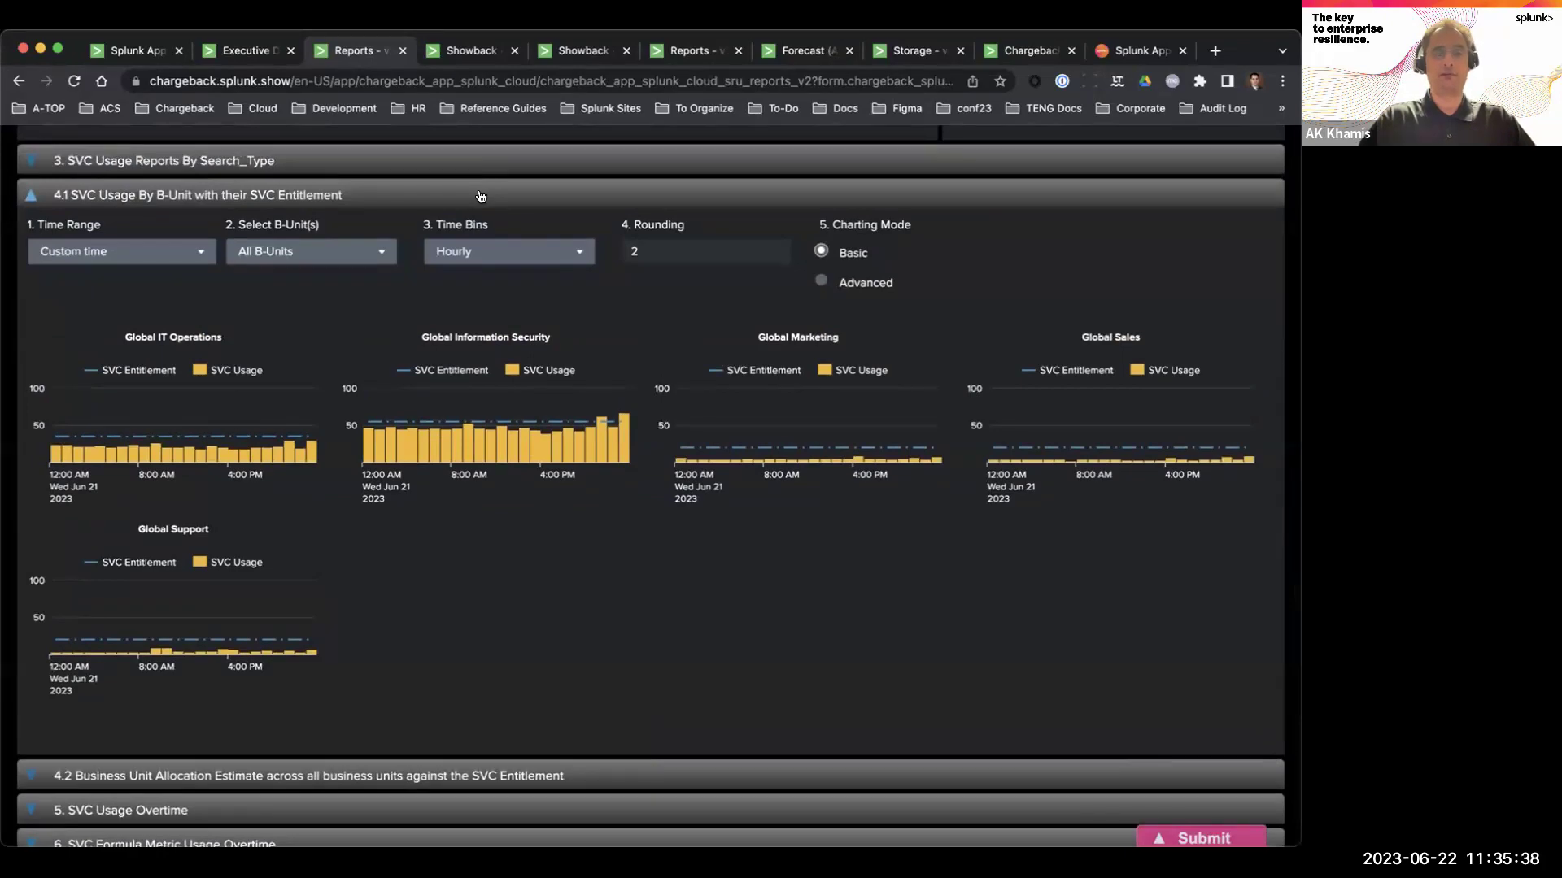
pyautogui.scroll(3, 481, 196)
pyautogui.click(333, 379)
pyautogui.scroll(5, 334, 391)
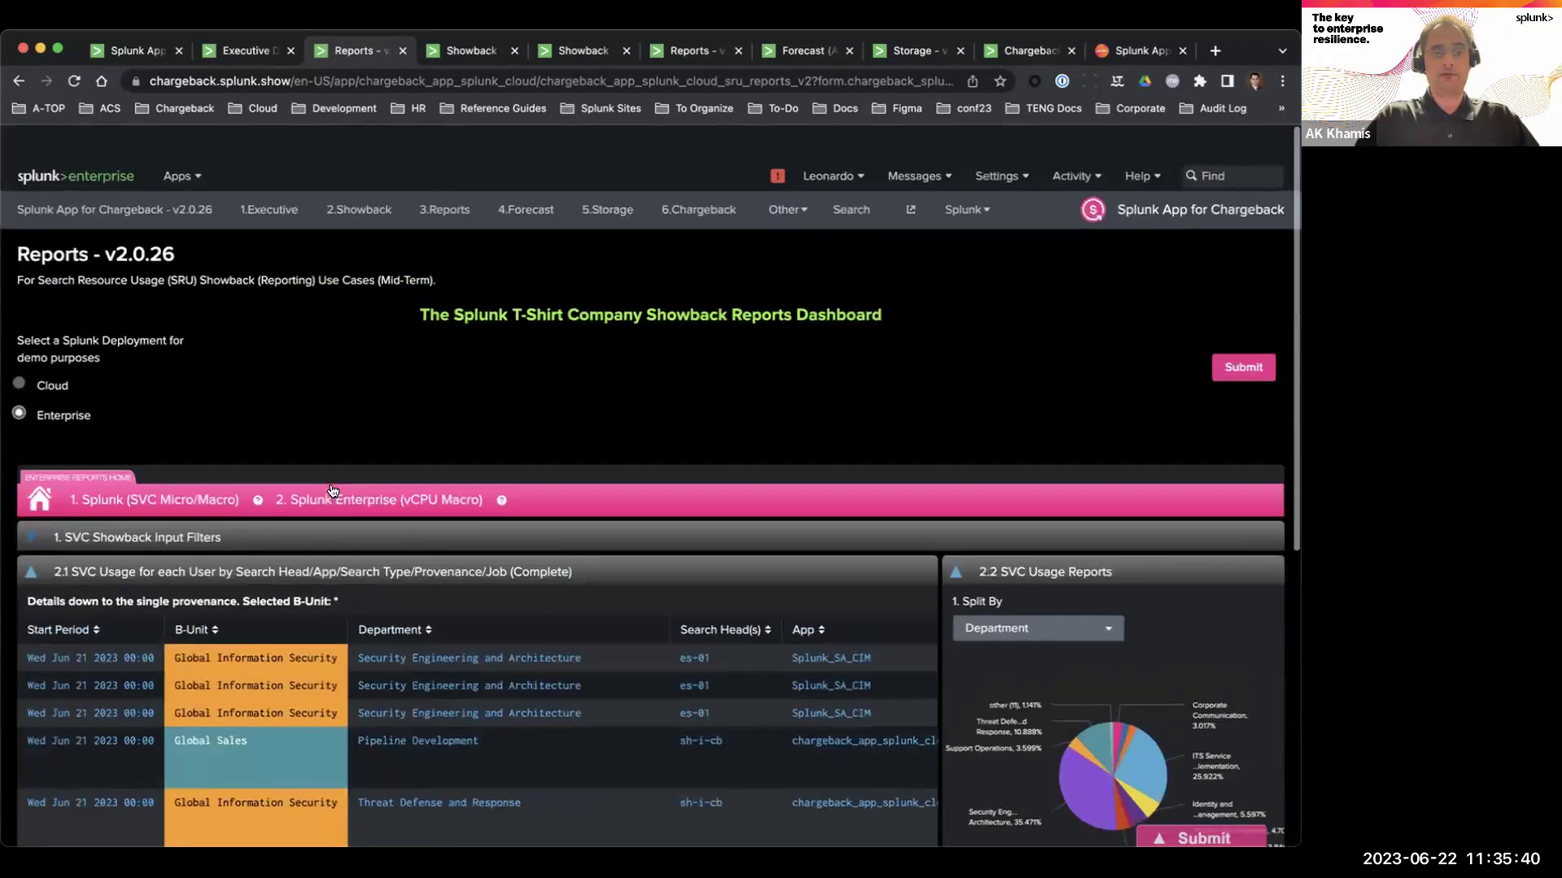
pyautogui.scroll(-1, 333, 490)
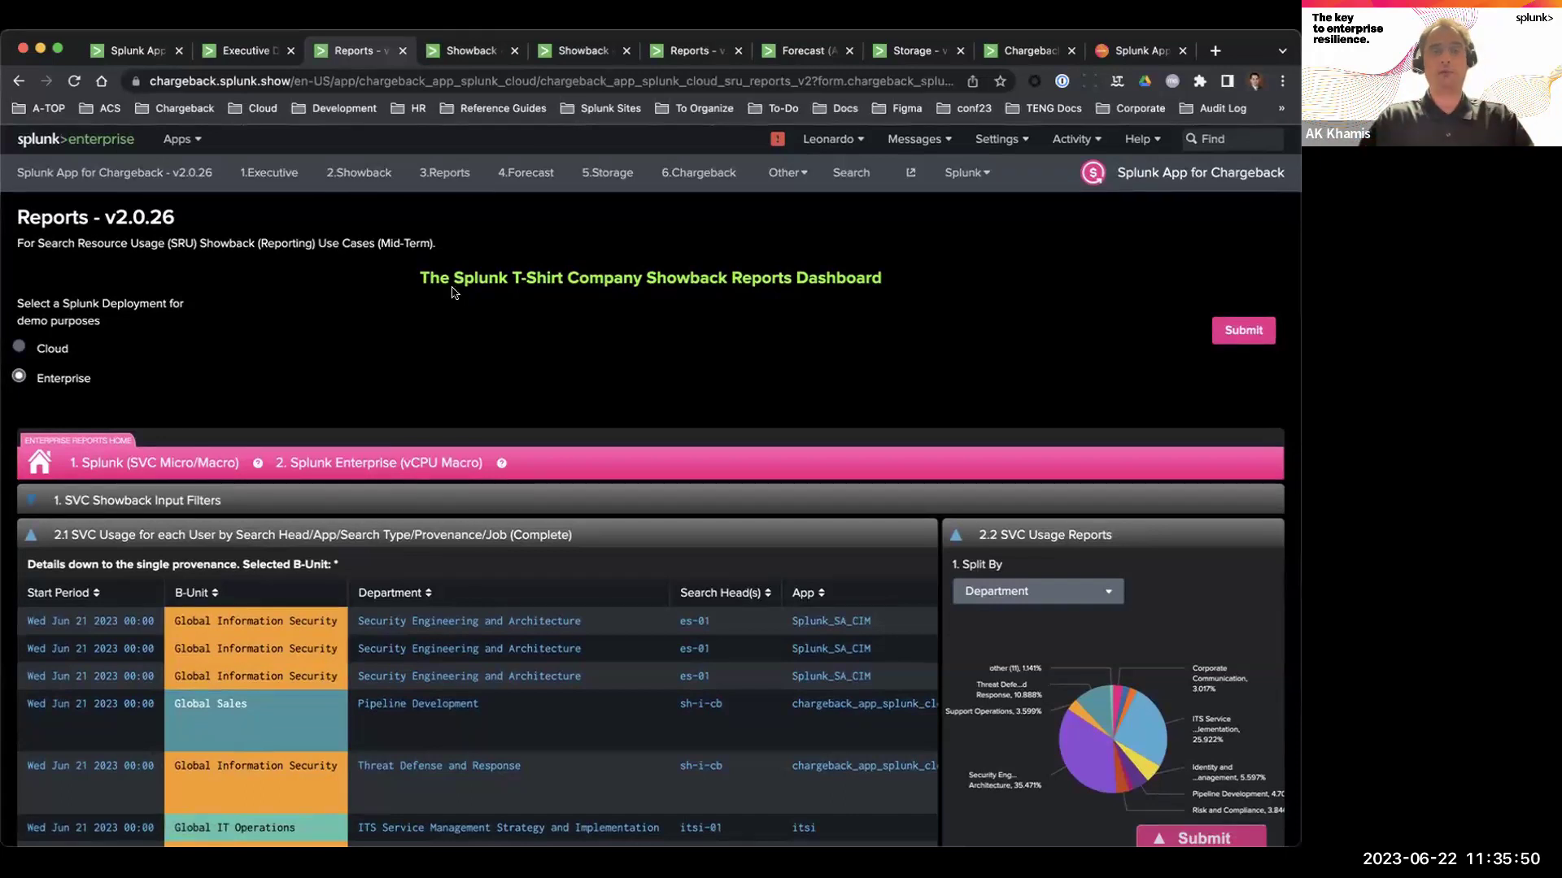
# Open Forecast (AI/ML) and view Global IT Operations' B-Unit SRU Forecast chart.
pyautogui.click(782, 65)
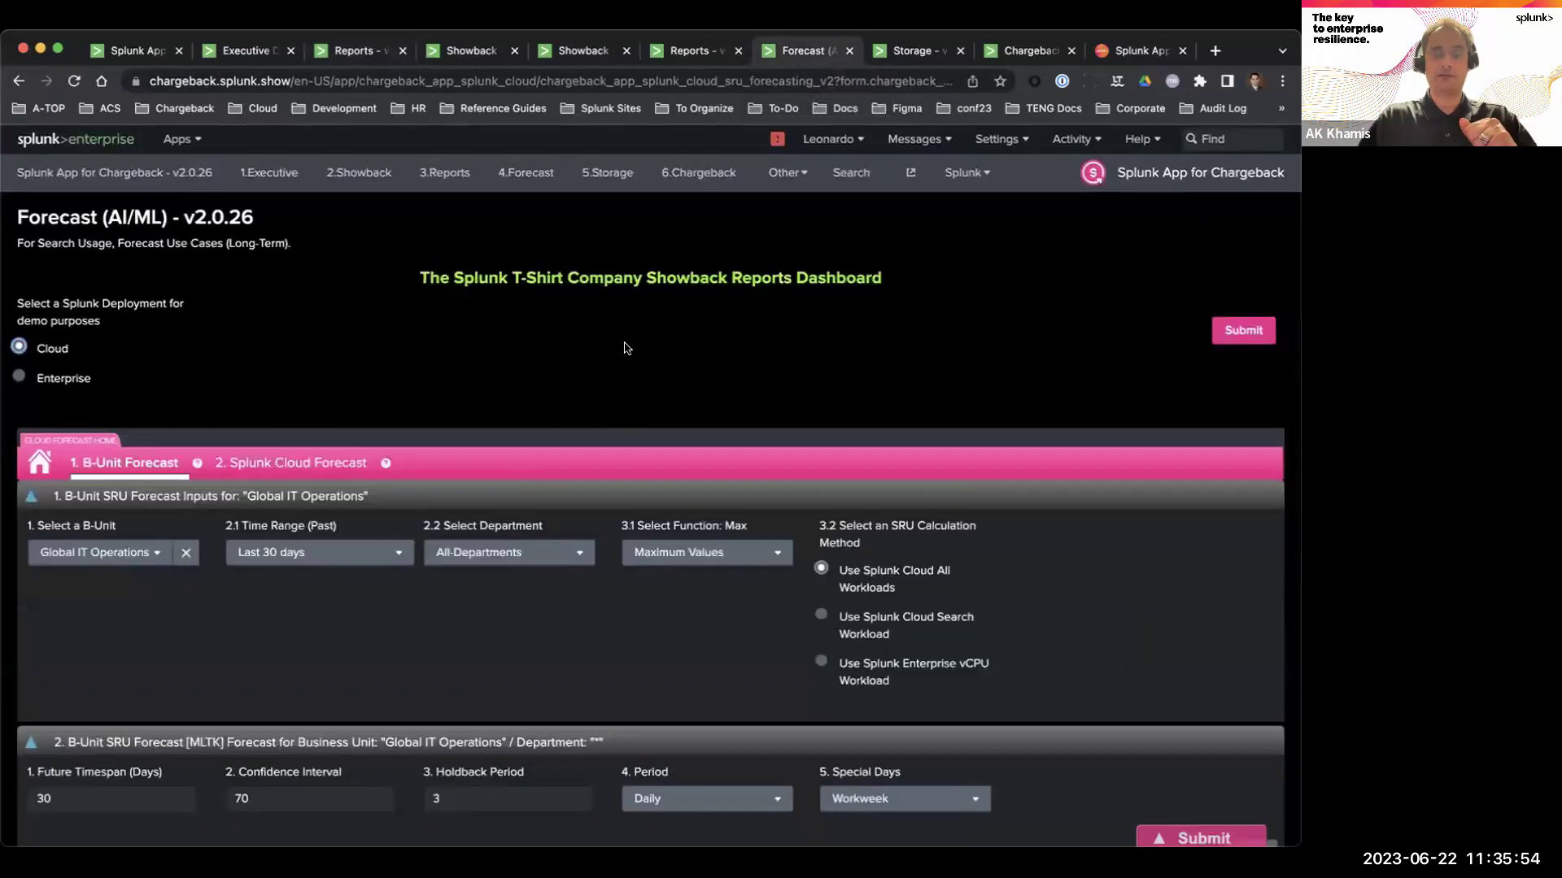
pyautogui.scroll(-5, 626, 348)
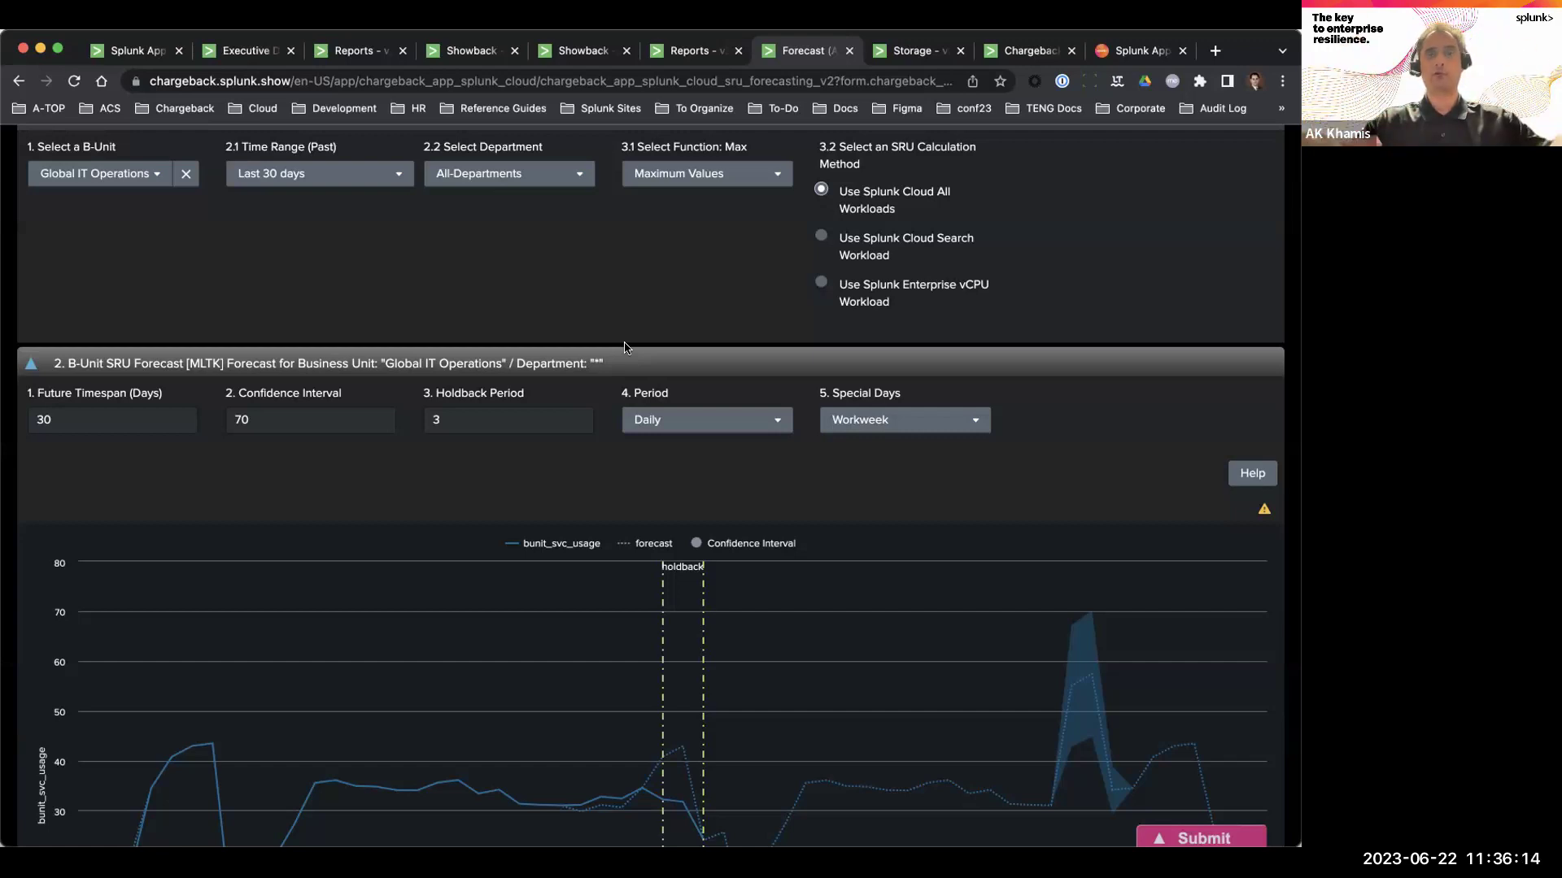
pyautogui.scroll(3, 505, 430)
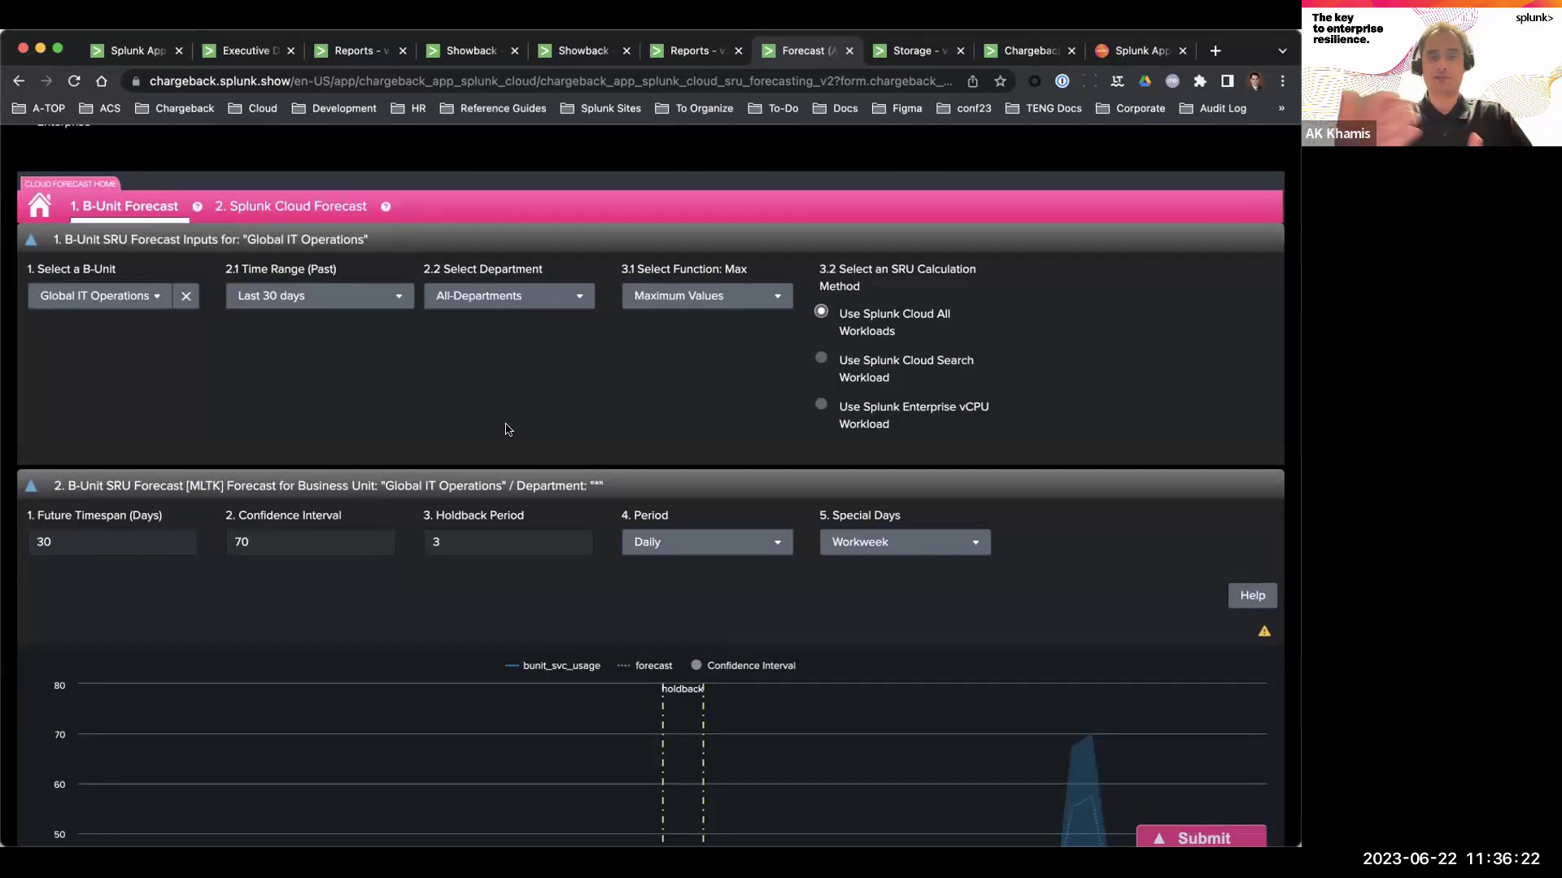
# Show the help text explaining the Kalman-filter State Space Forecast and each forecast parameter.
pyautogui.scroll(-7, 505, 429)
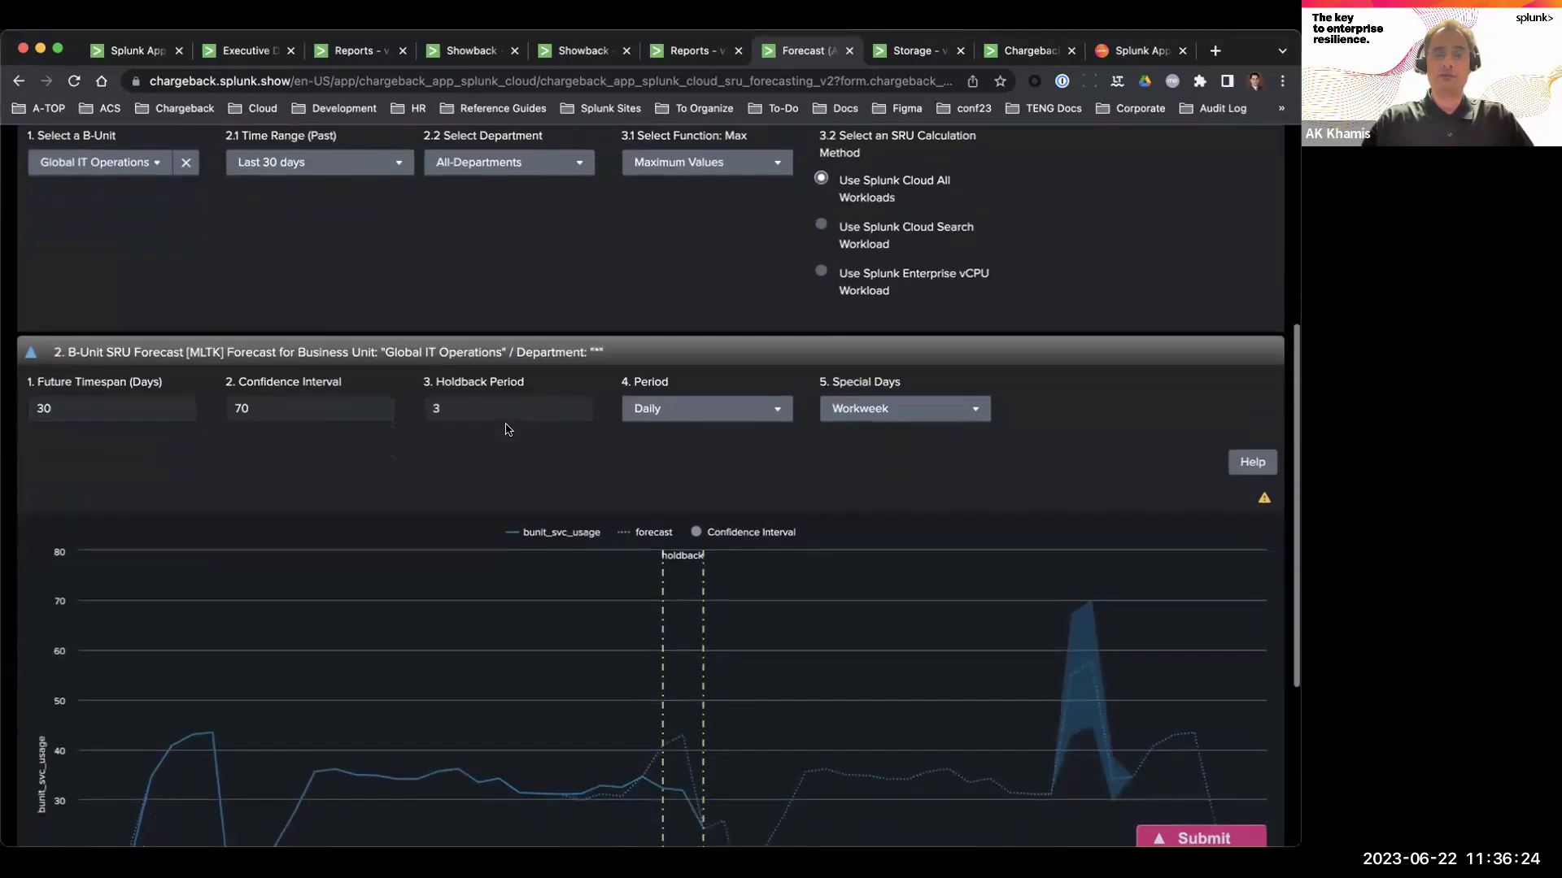
pyautogui.scroll(-5, 505, 429)
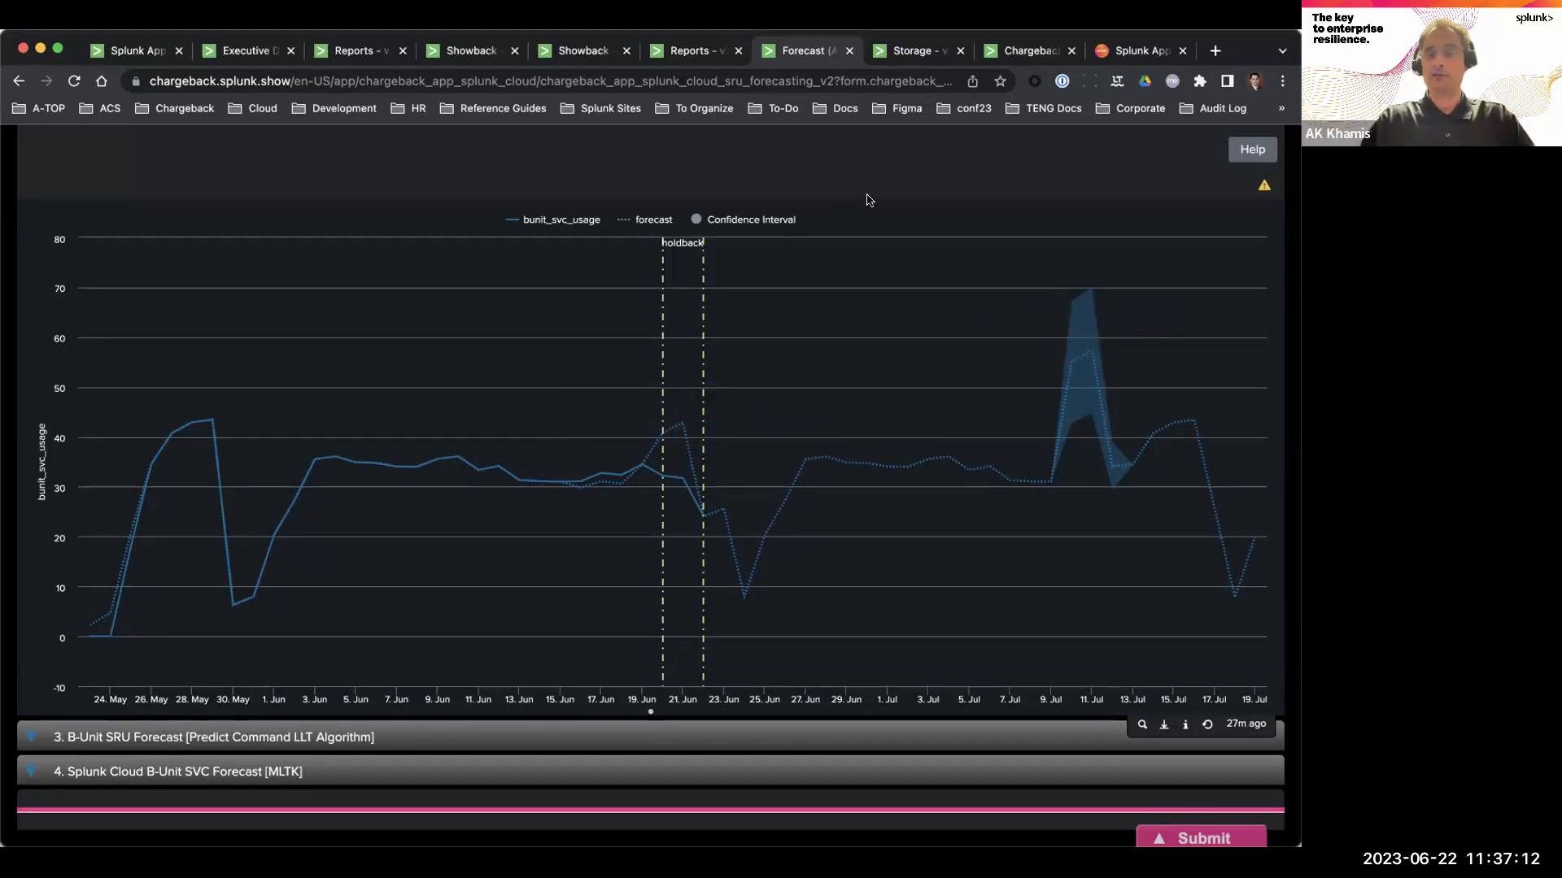
pyautogui.scroll(2, 951, 174)
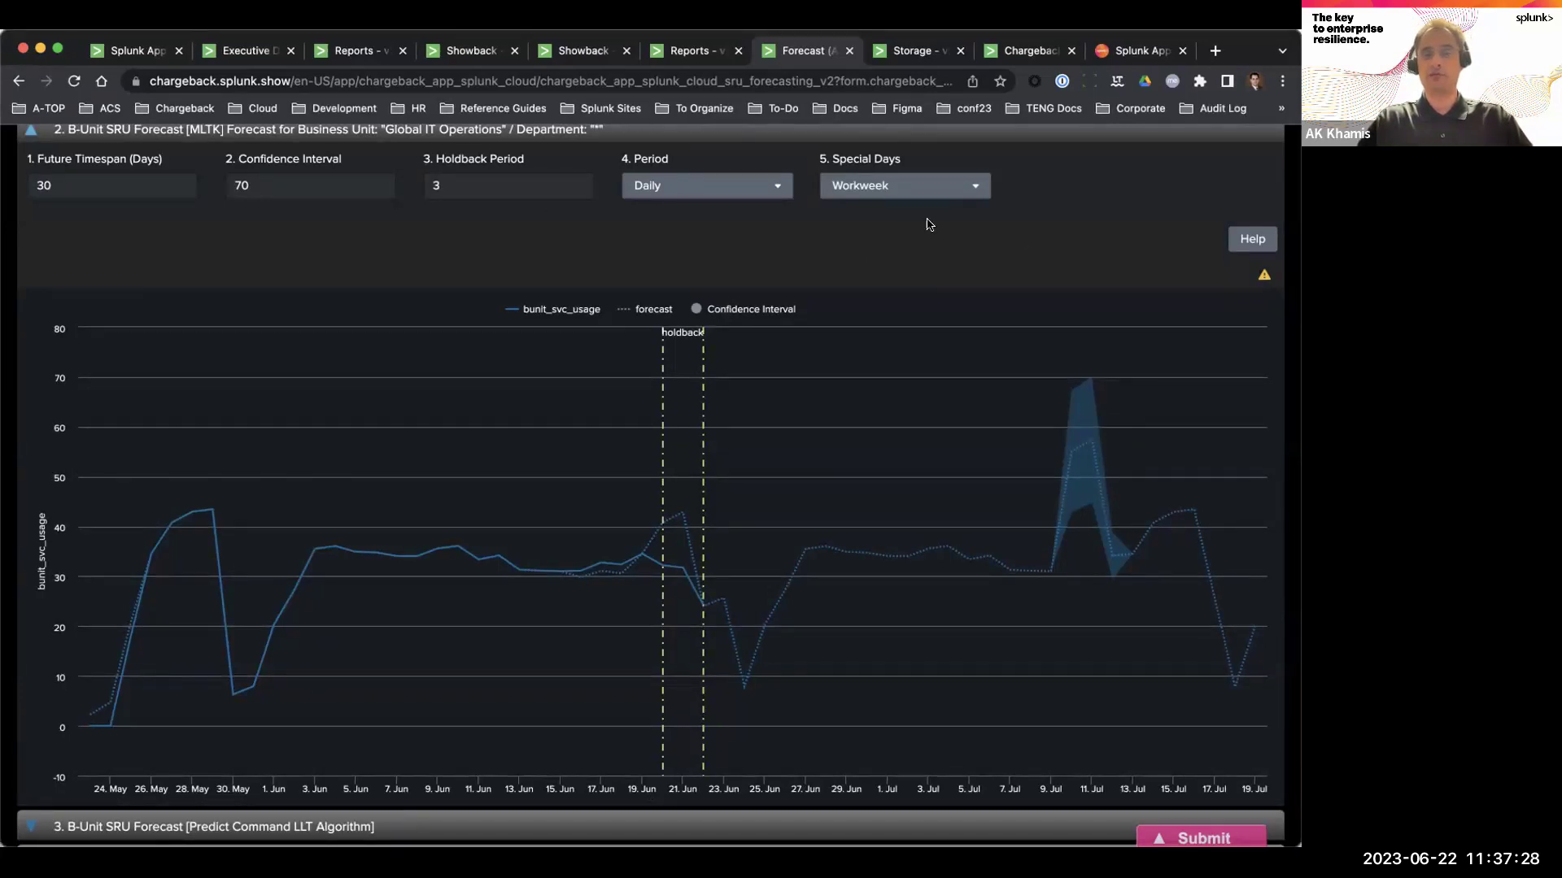
pyautogui.click(1257, 244)
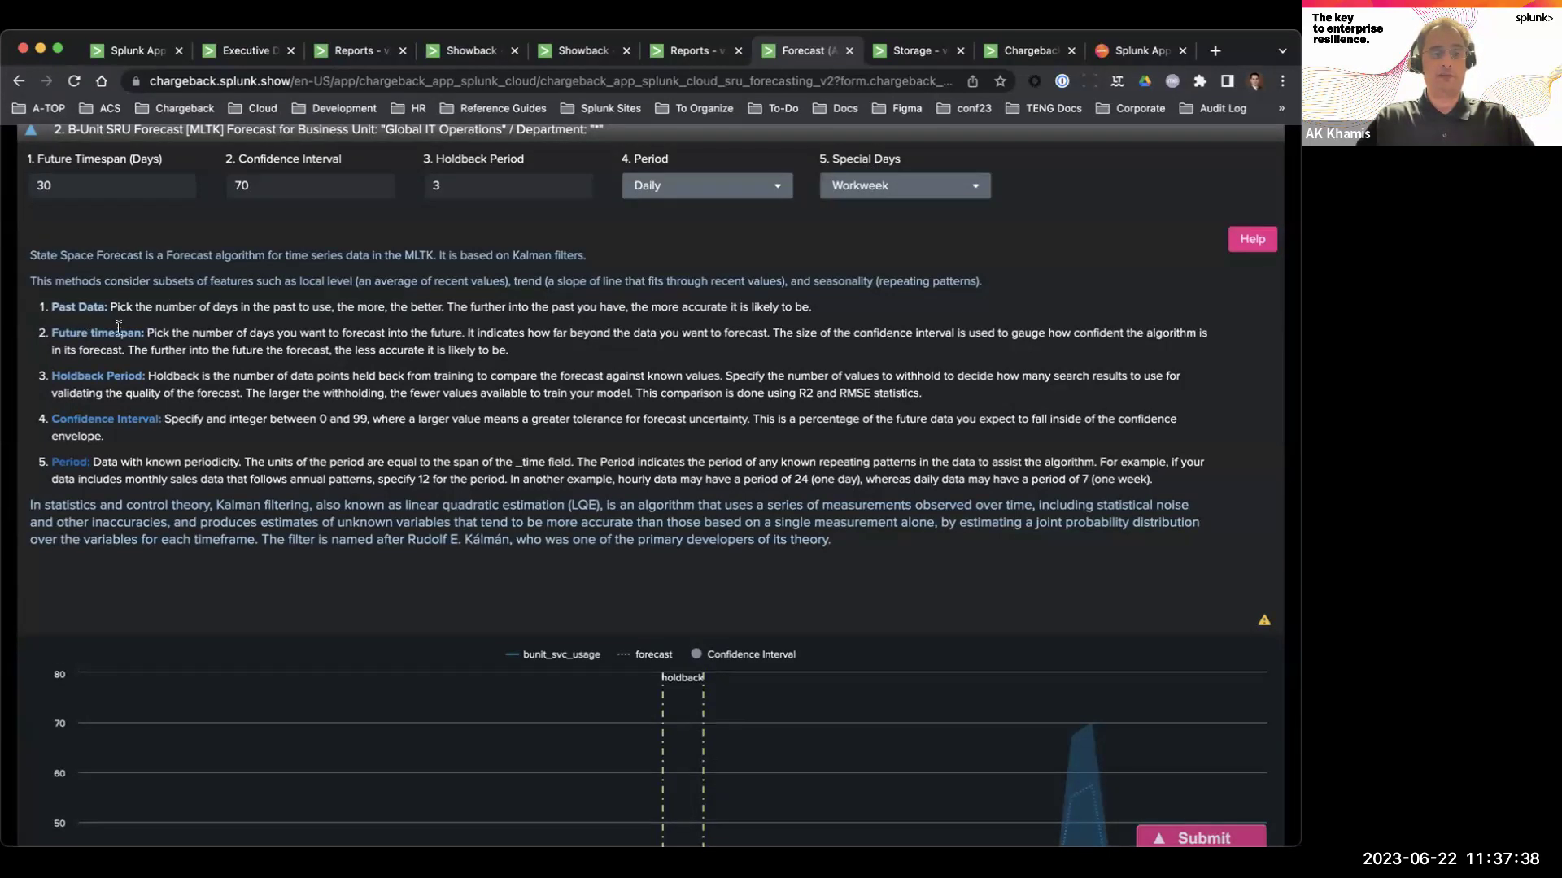
# Review the Special Days and Period choices, leaving the period at Daily.
pyautogui.click(879, 181)
pyautogui.click(705, 187)
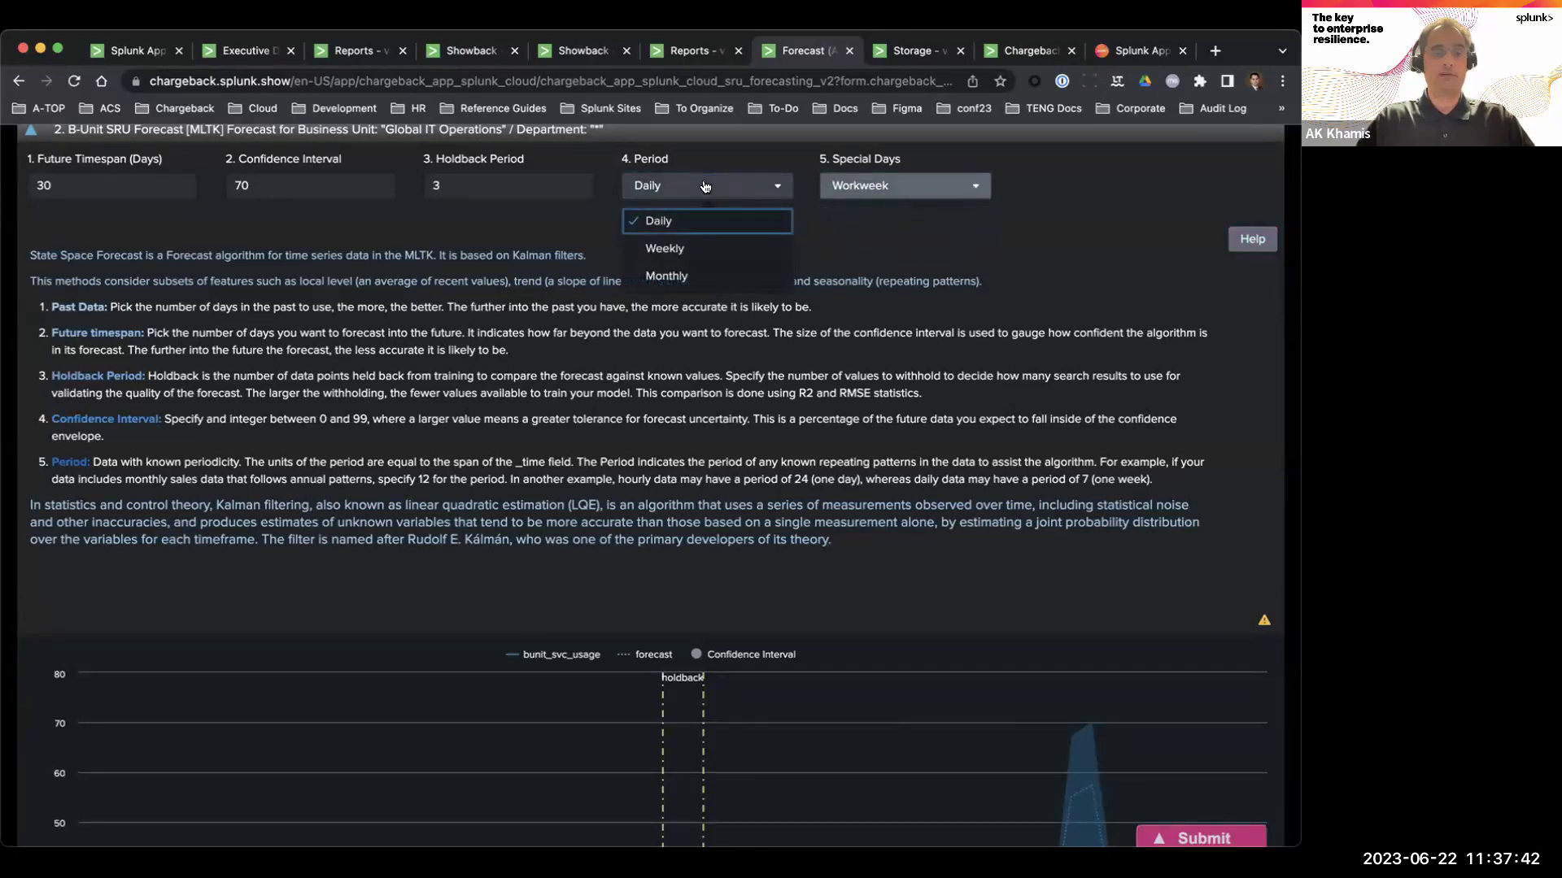
pyautogui.click(965, 249)
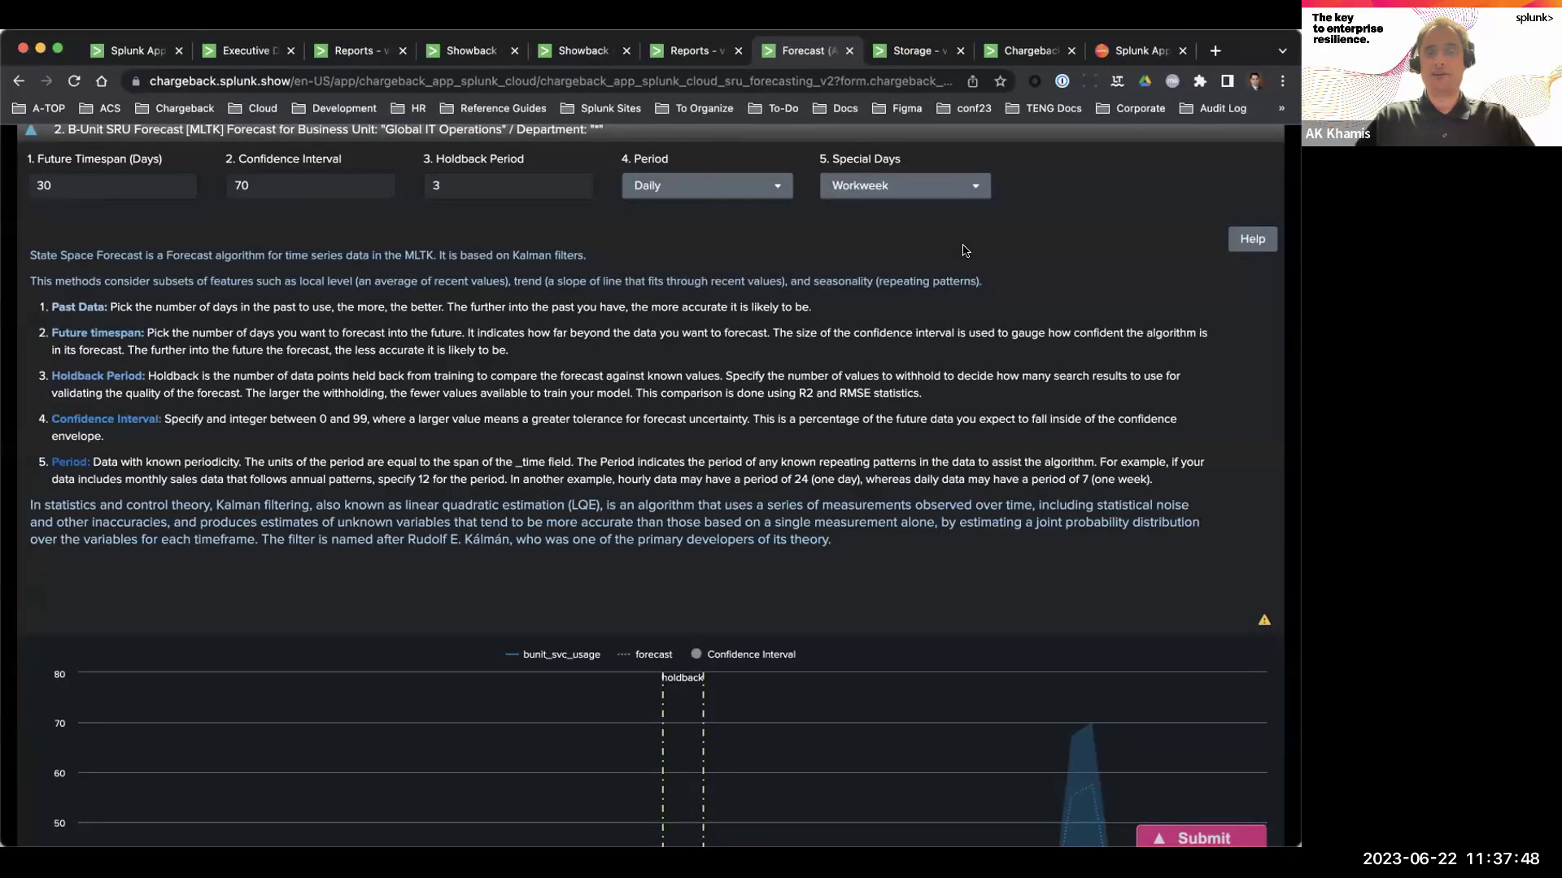
# Hide the forecast algorithm help text above the Daily, Workweek 30-day forecast chart.
pyautogui.click(1256, 240)
pyautogui.scroll(-2, 683, 270)
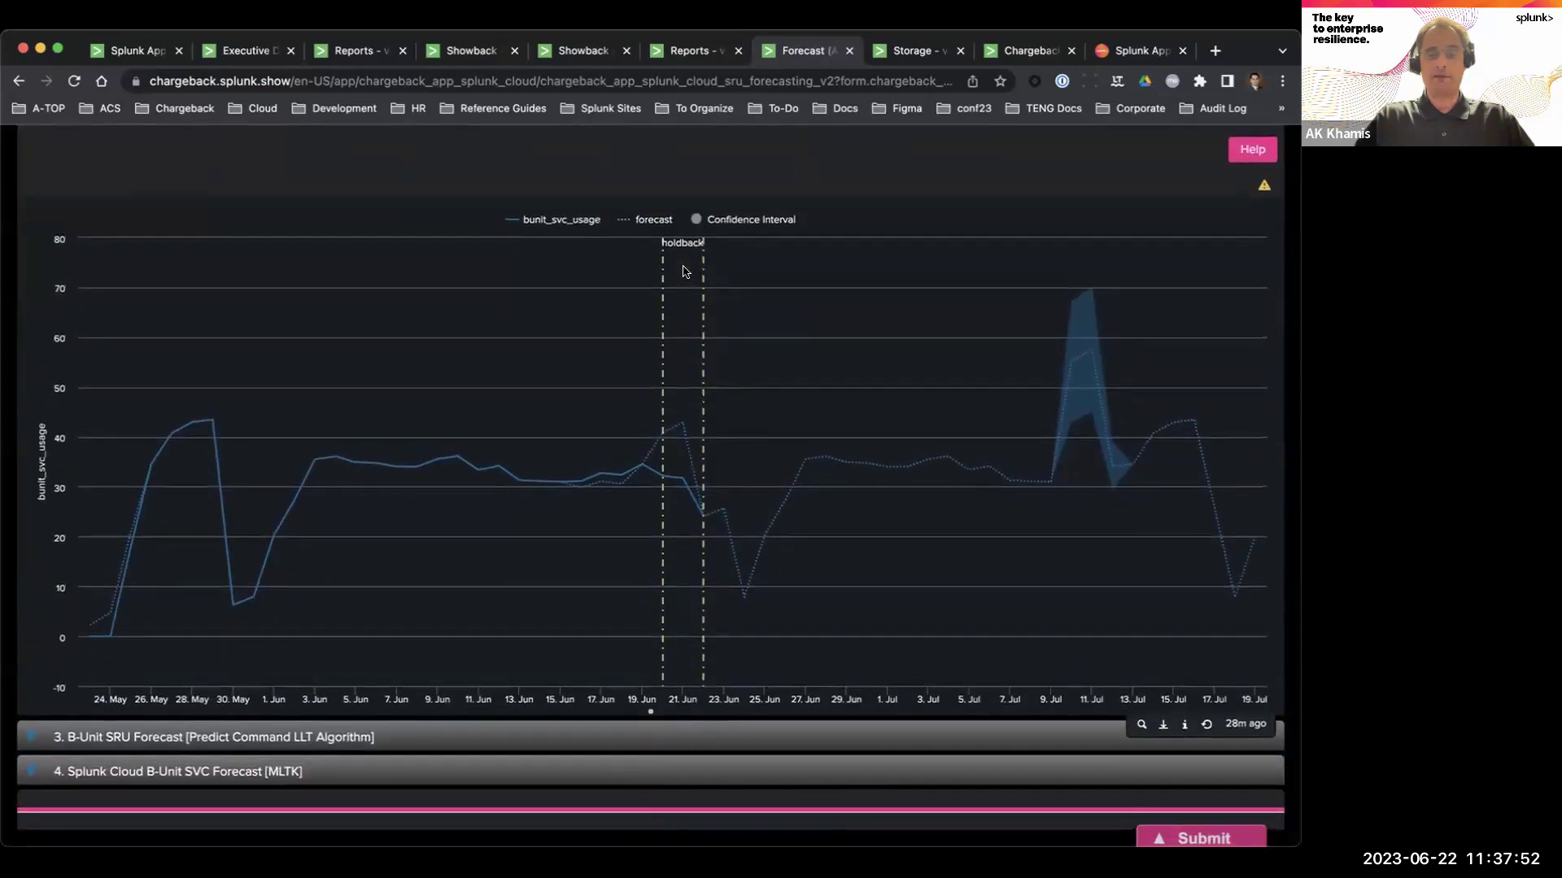
pyautogui.scroll(2, 683, 270)
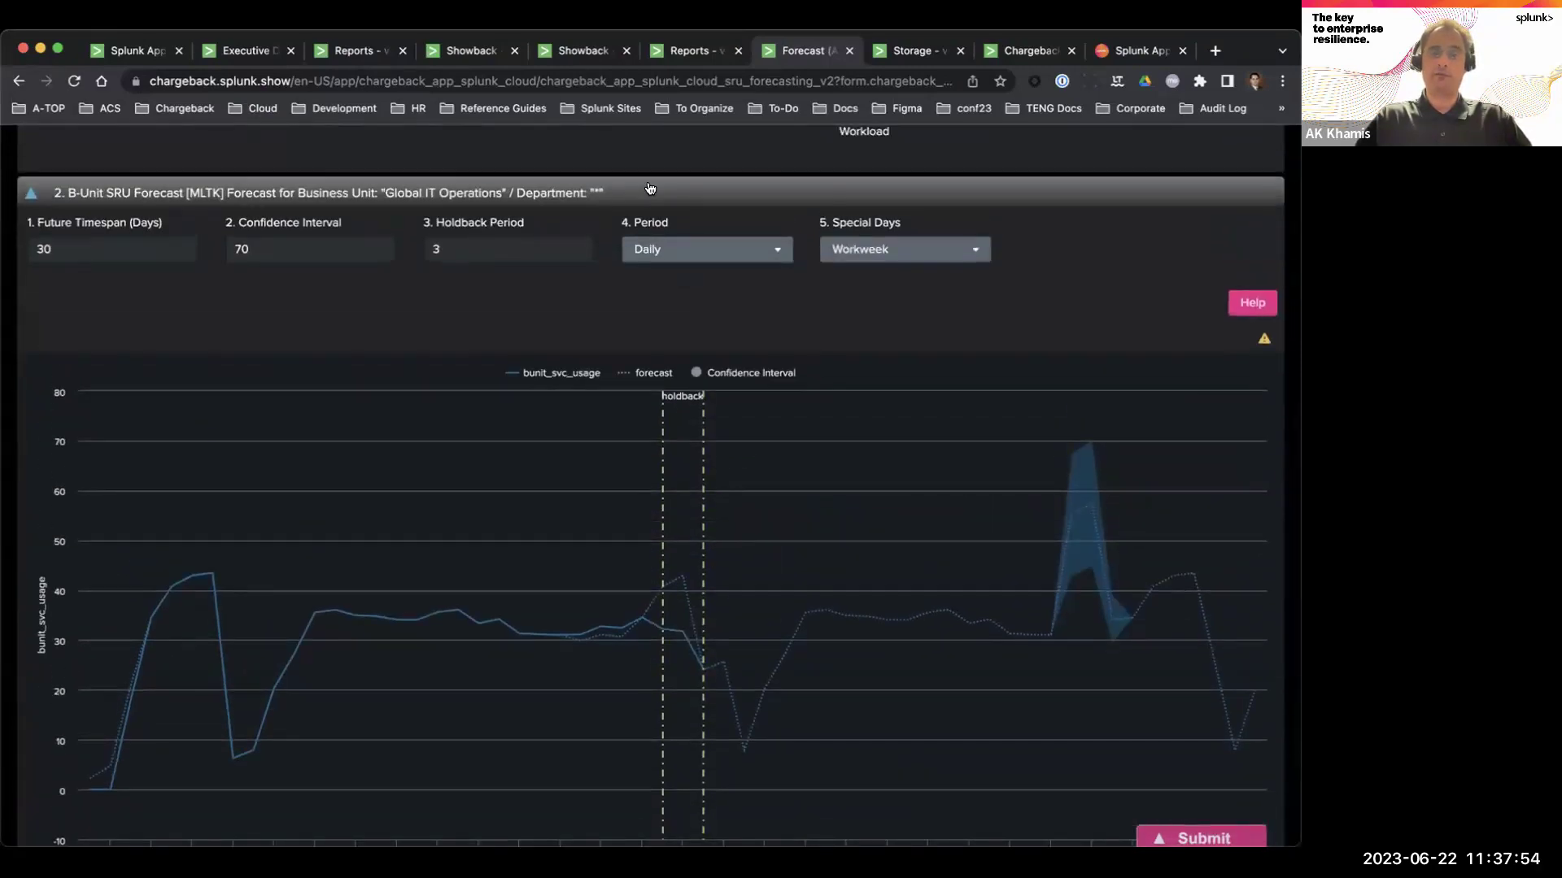
# Collapse the MLTK B-Unit forecast panel and expand the Predict Command LLT panel.
pyautogui.click(648, 189)
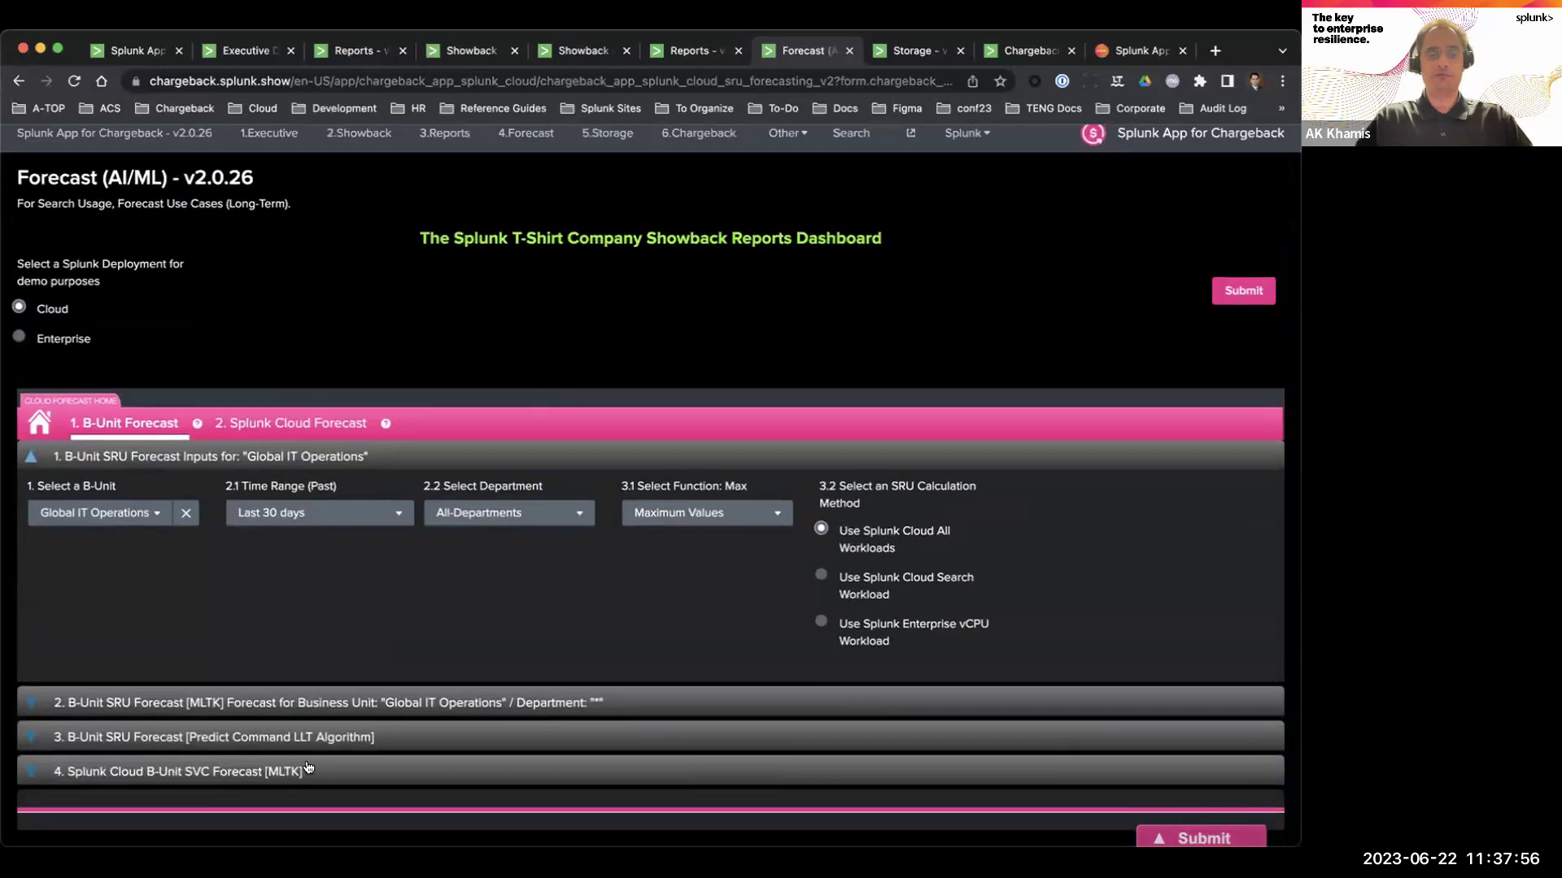
pyautogui.click(315, 737)
pyautogui.scroll(-5, 326, 540)
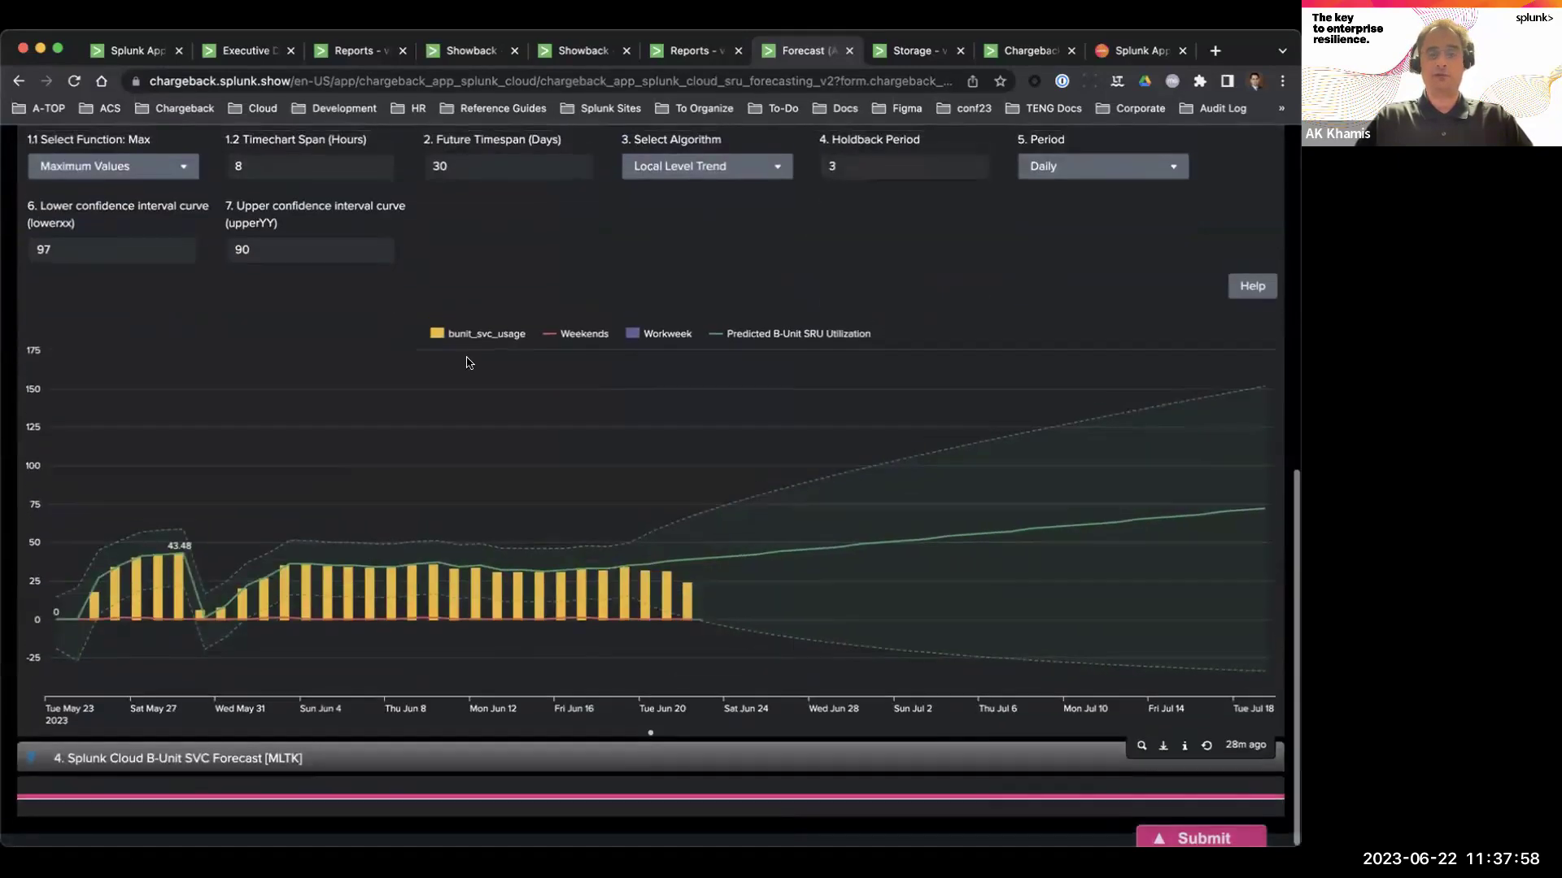
pyautogui.scroll(1, 681, 226)
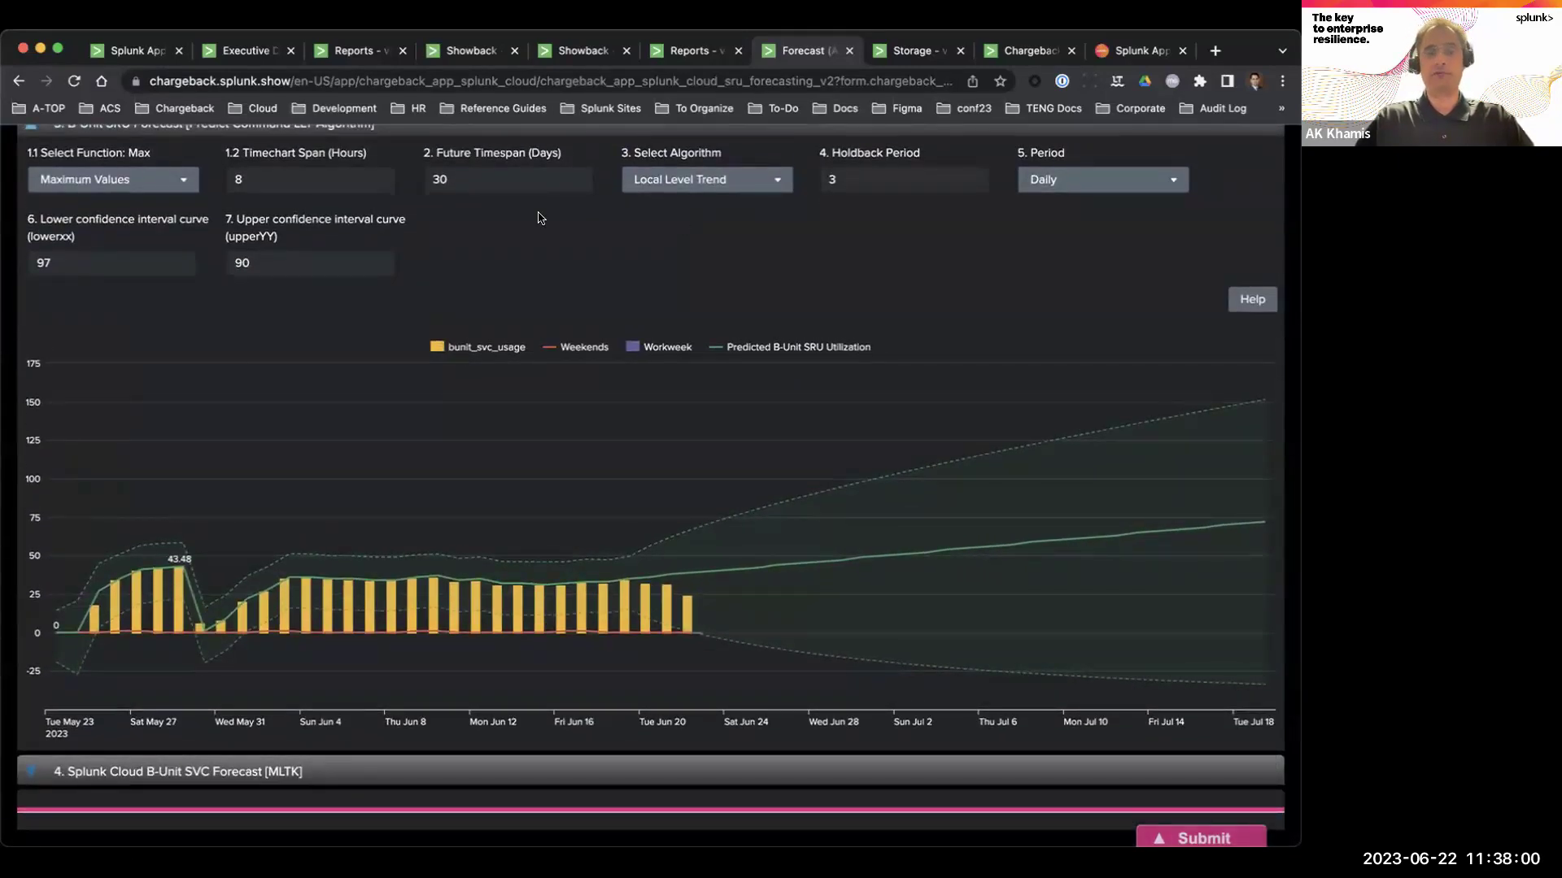
# Review the algorithm choices, keeping Local Level Trend, and toggle the algorithm help on and off.
pyautogui.click(678, 181)
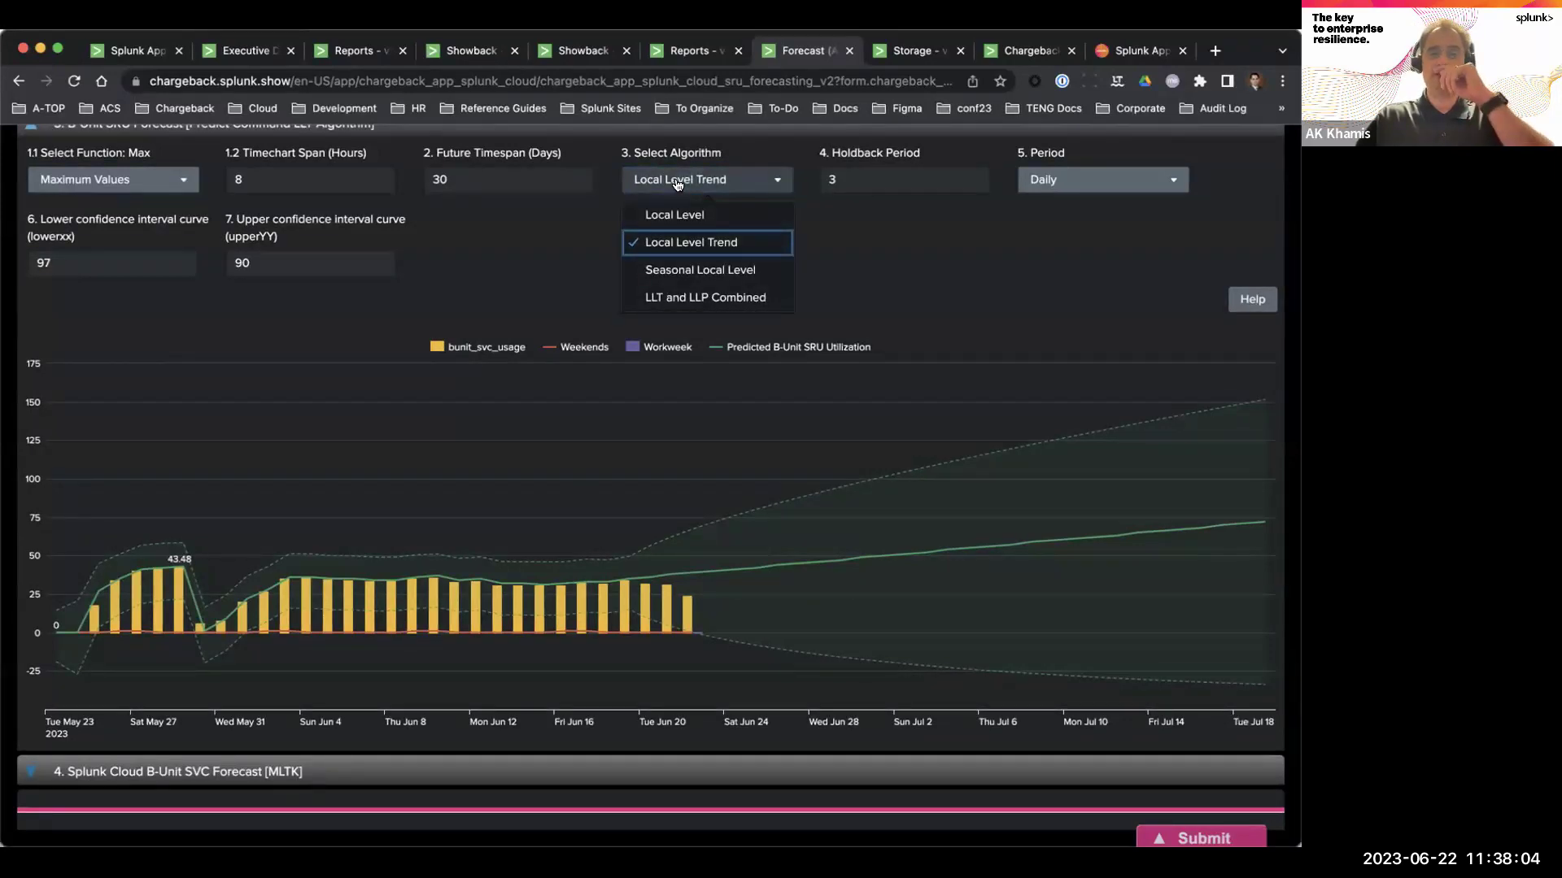
pyautogui.click(832, 222)
pyautogui.click(1254, 300)
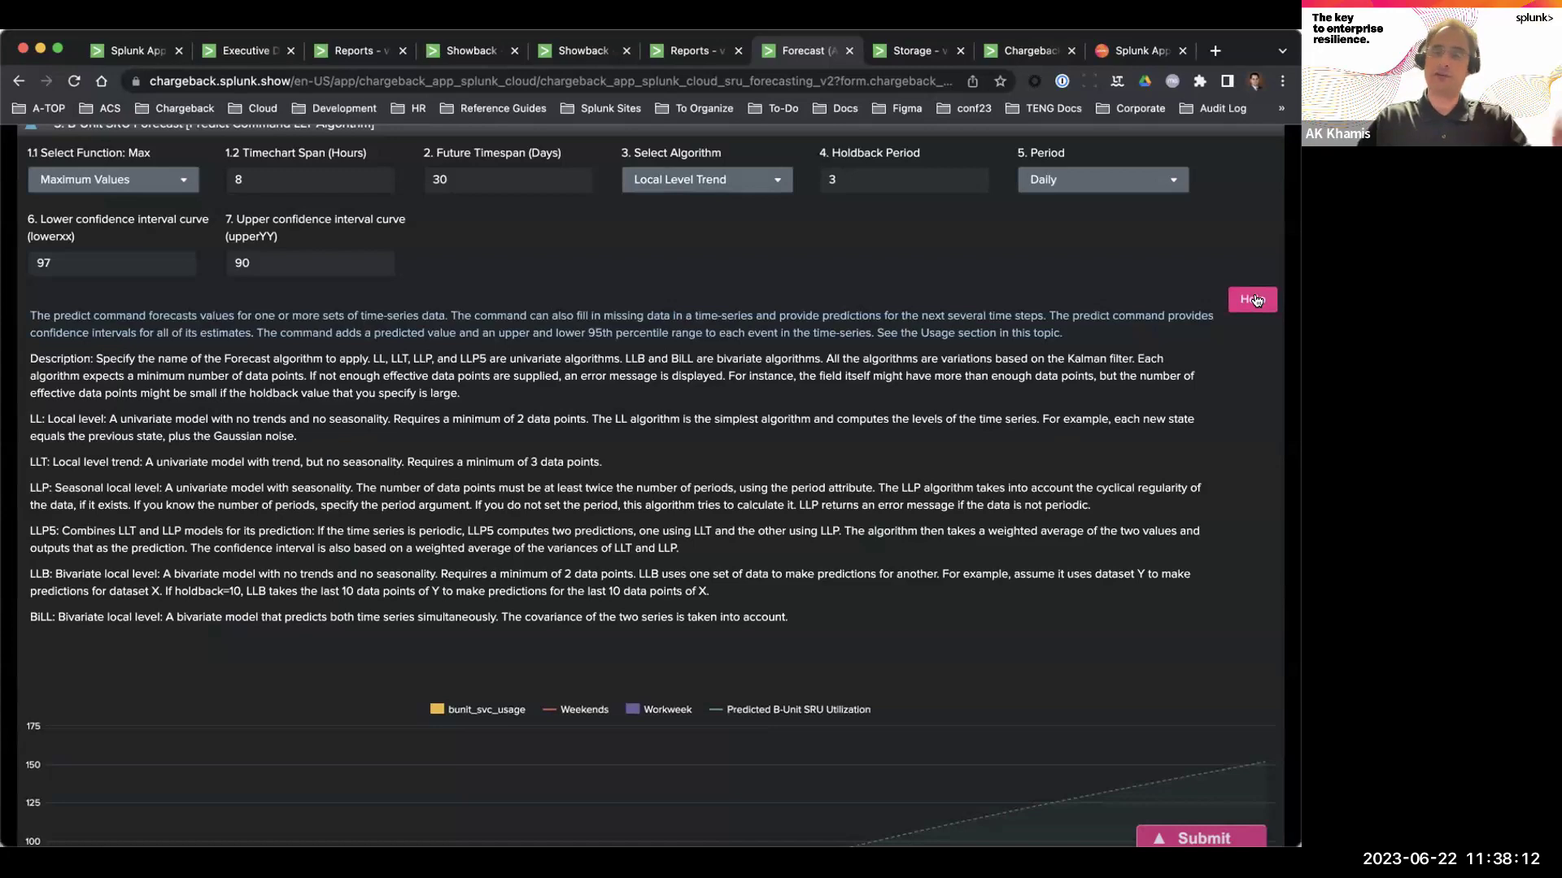
pyautogui.click(1253, 300)
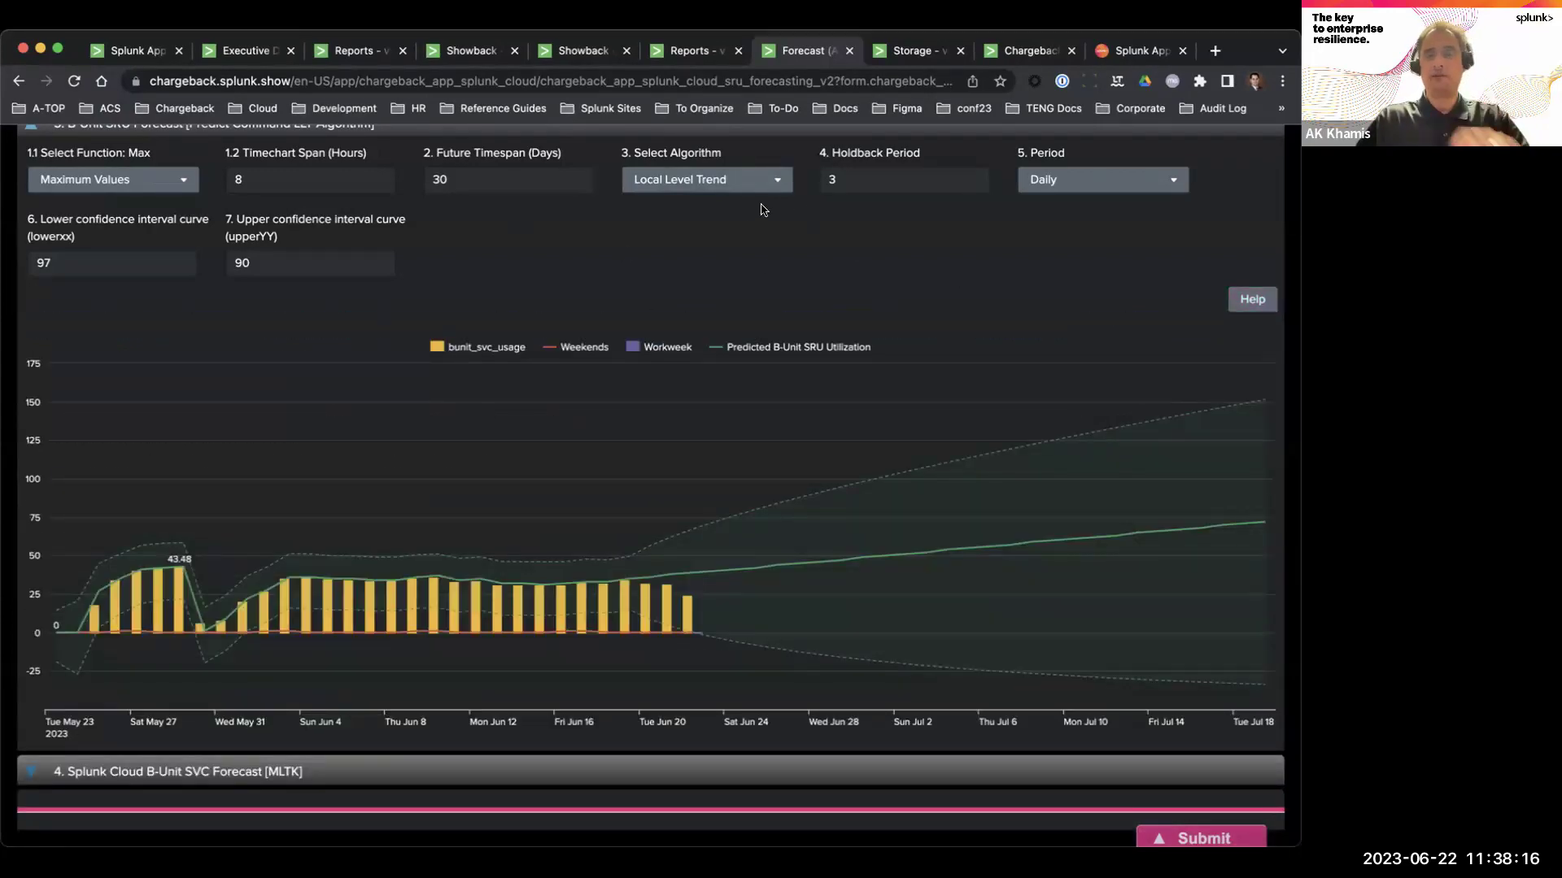
pyautogui.scroll(1, 822, 271)
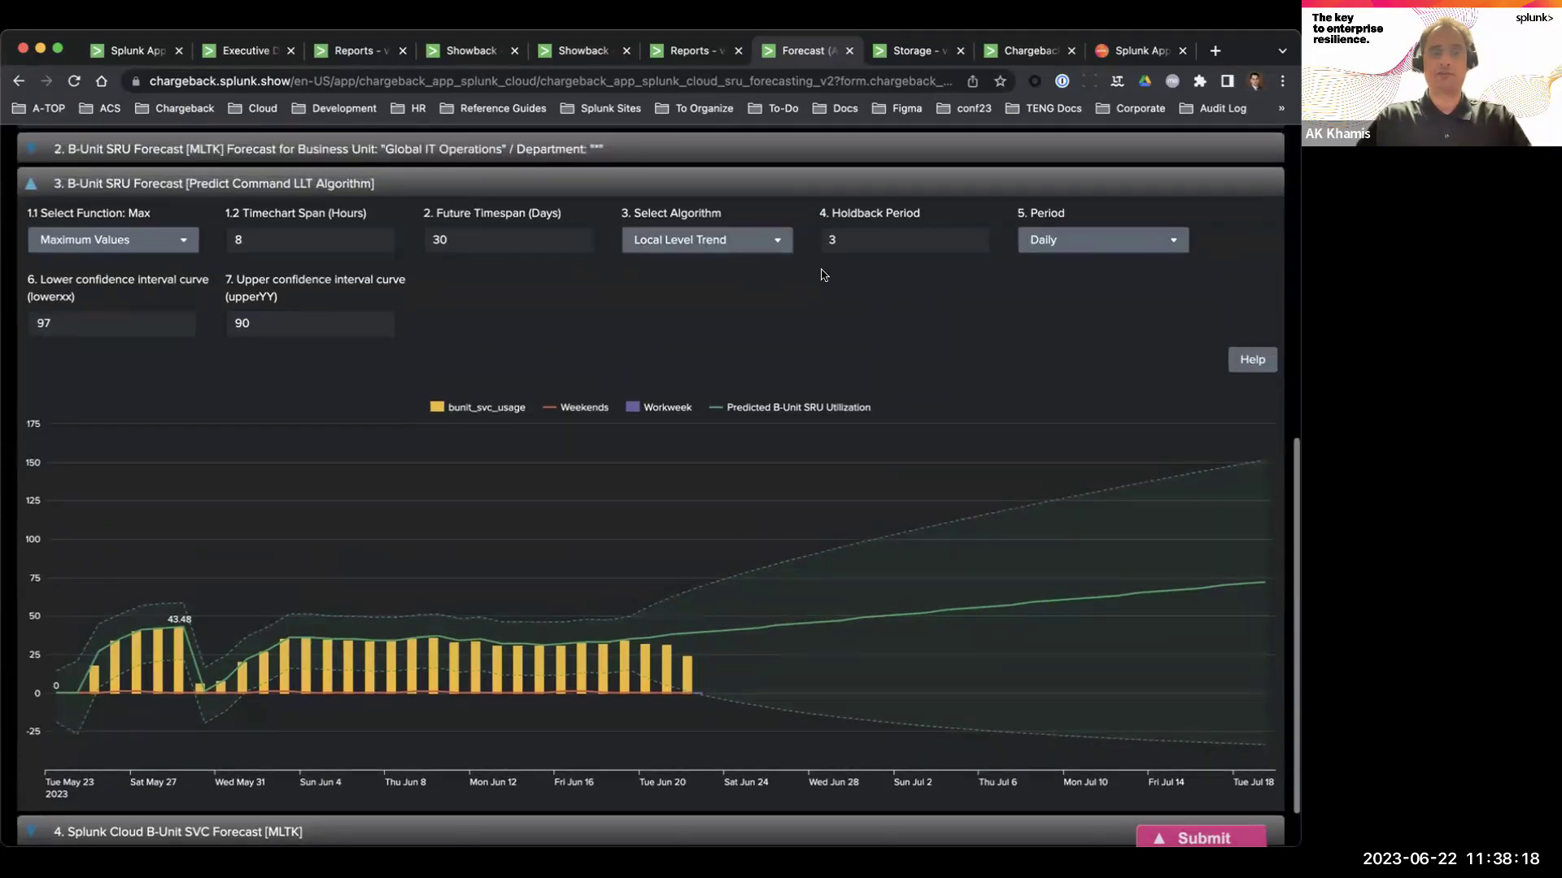
pyautogui.scroll(5, 822, 274)
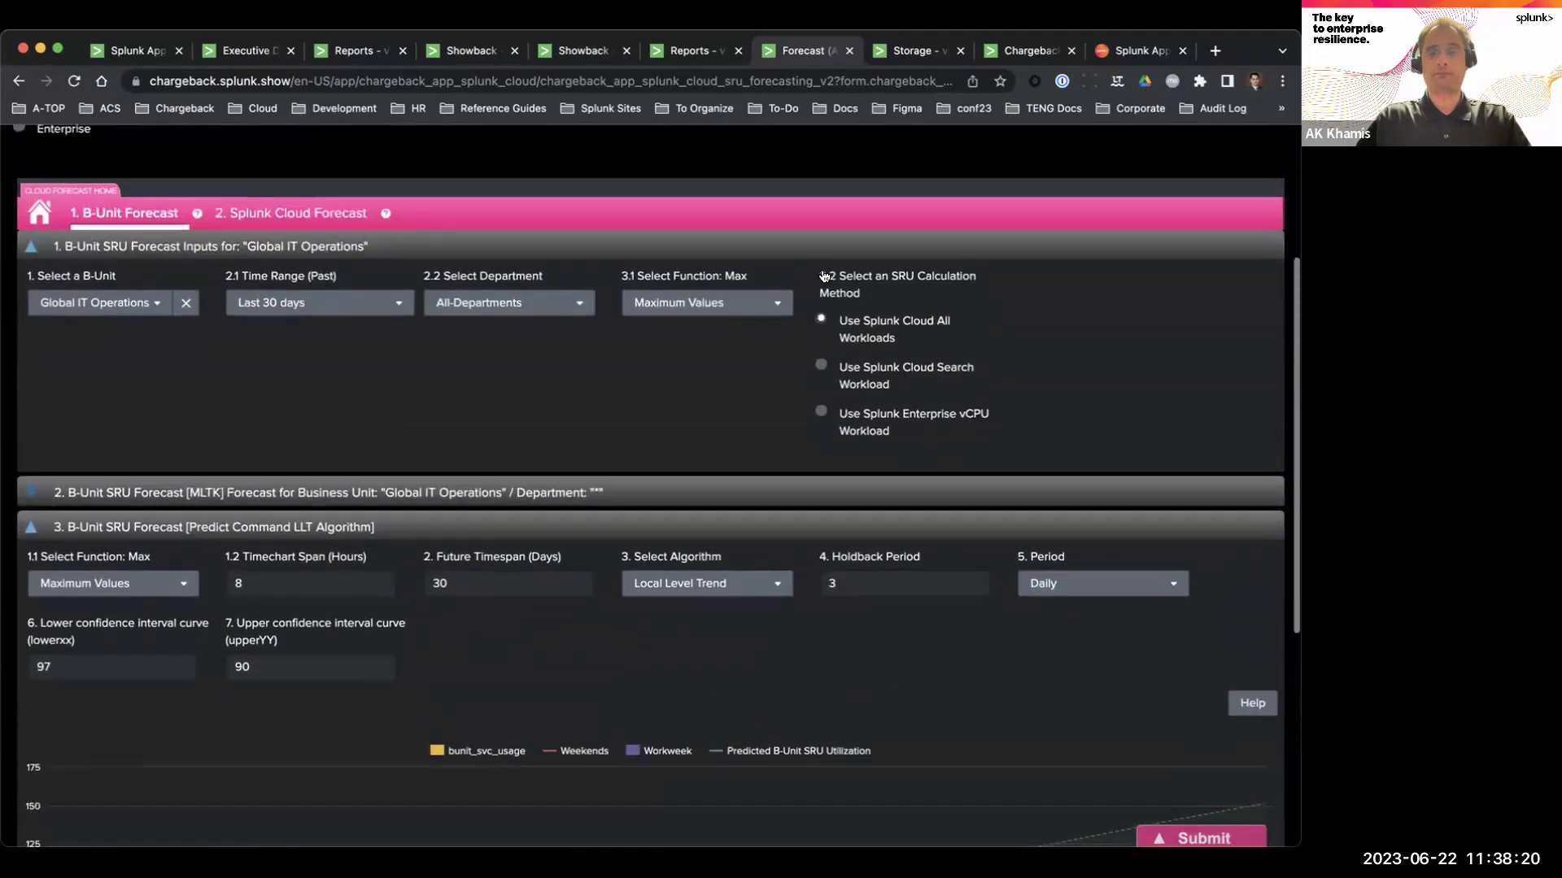
pyautogui.scroll(4, 822, 272)
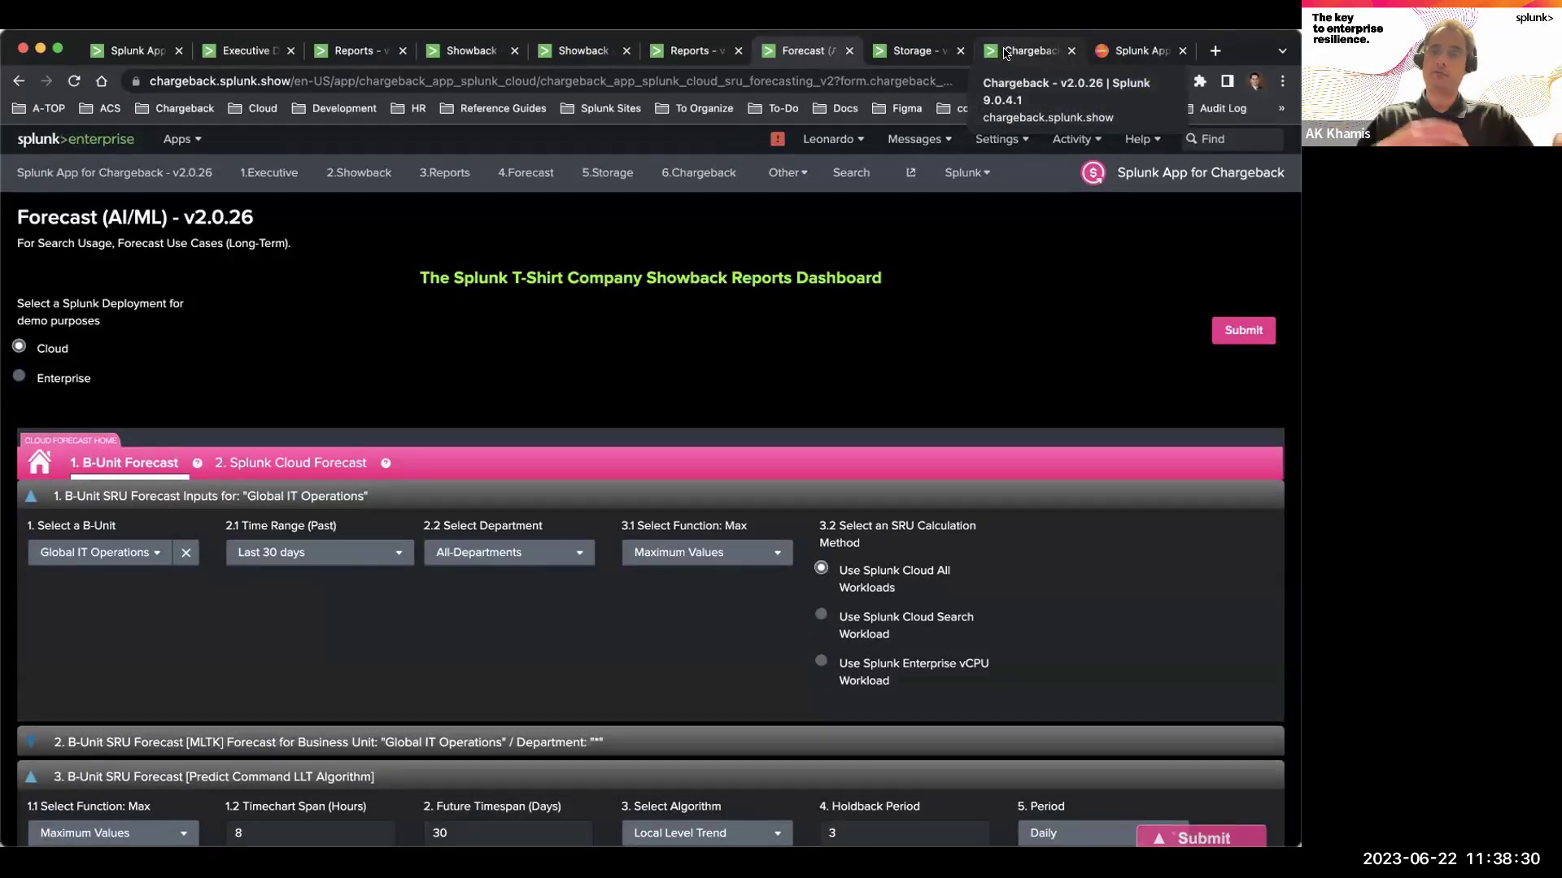
# Switch to the Storage dashboard showing 190.17 GB daily ingestion at 0.10 USD/GB, 19 USD daily.
pyautogui.click(909, 52)
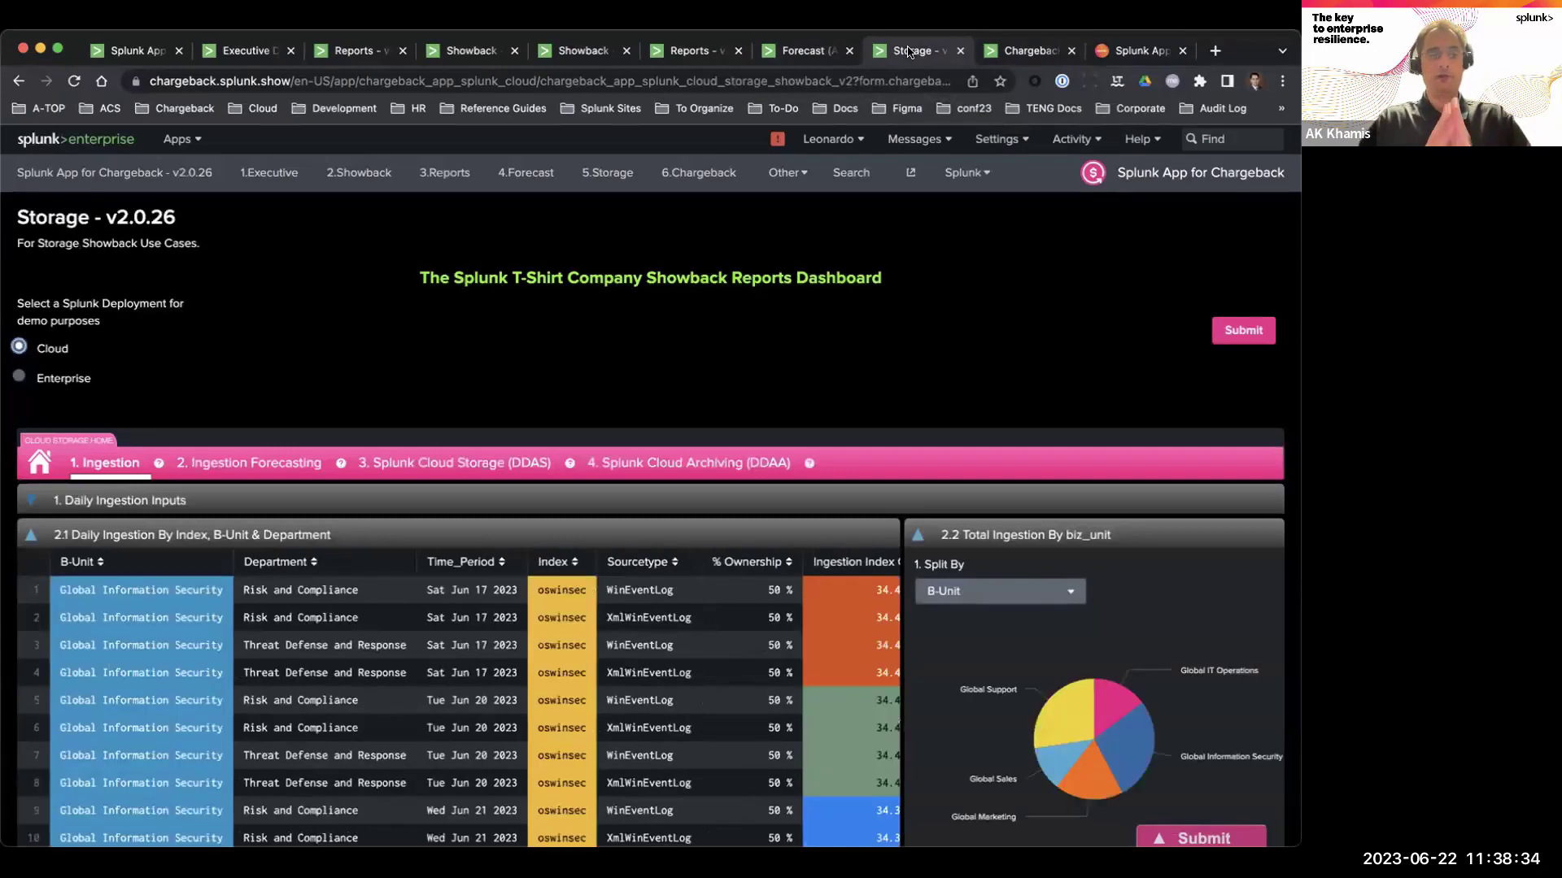
pyautogui.scroll(-3, 262, 353)
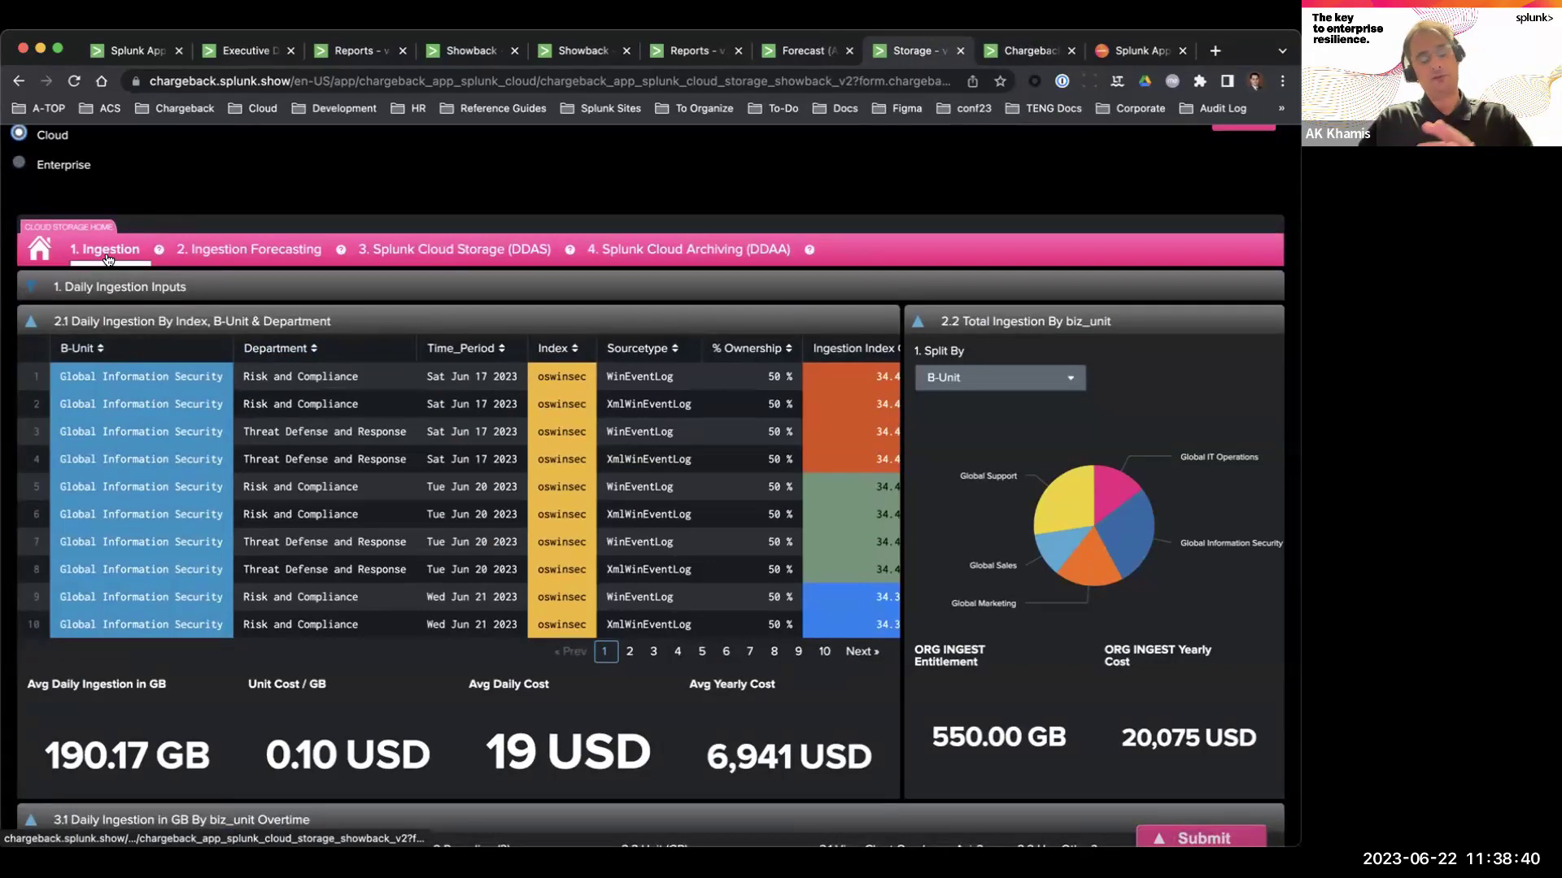
pyautogui.scroll(-2, 108, 259)
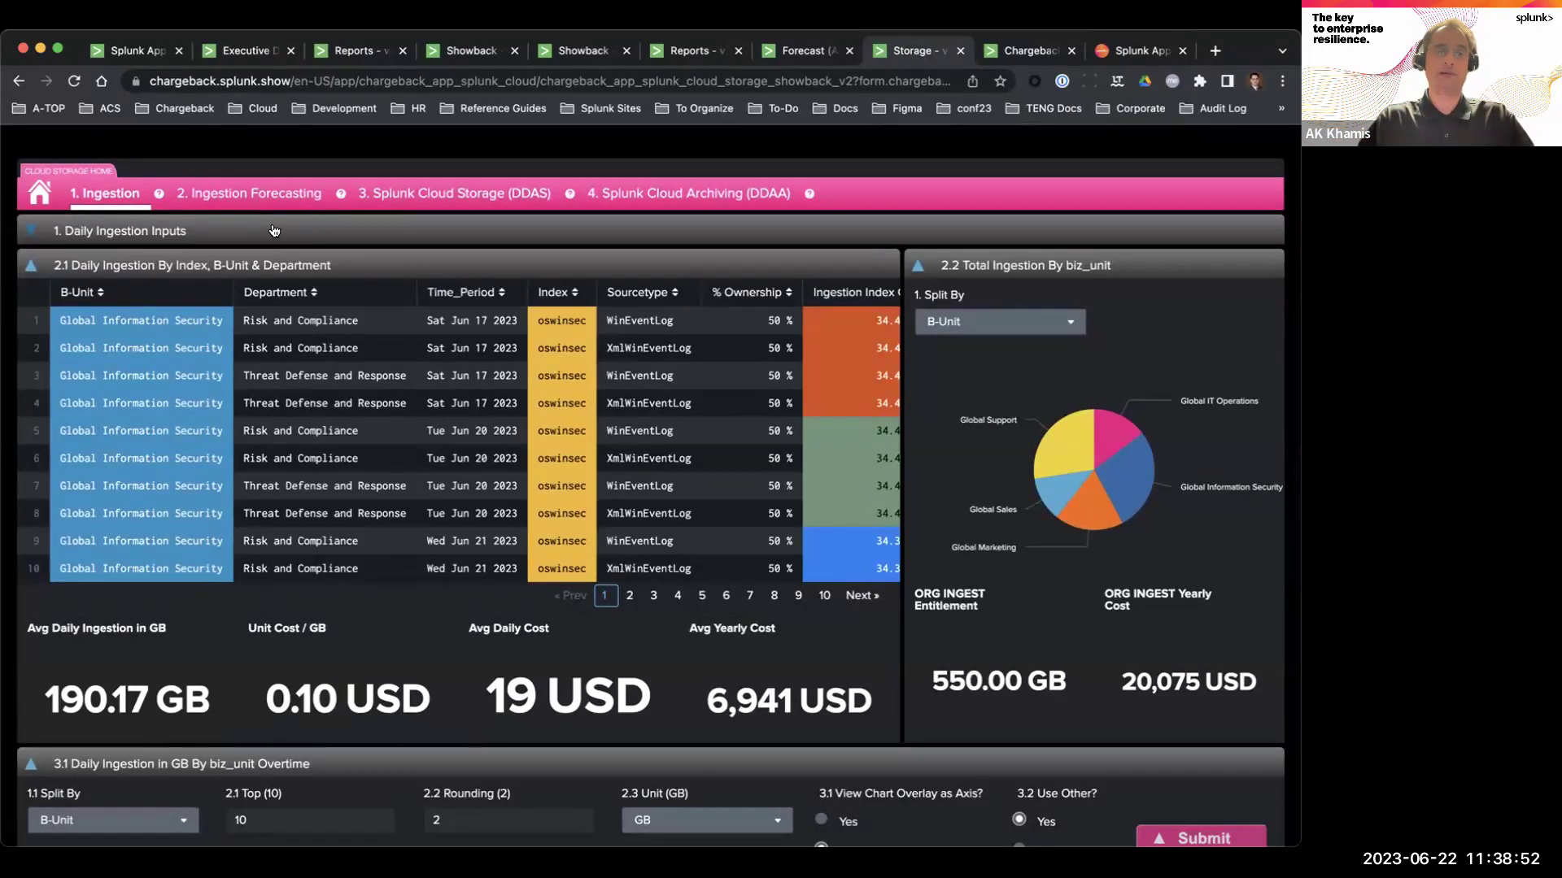
# View the DDAS tab, then the DDAA tab: 1,901.05 GB, 19 USD daily, 6,939 USD yearly.
pyautogui.click(482, 201)
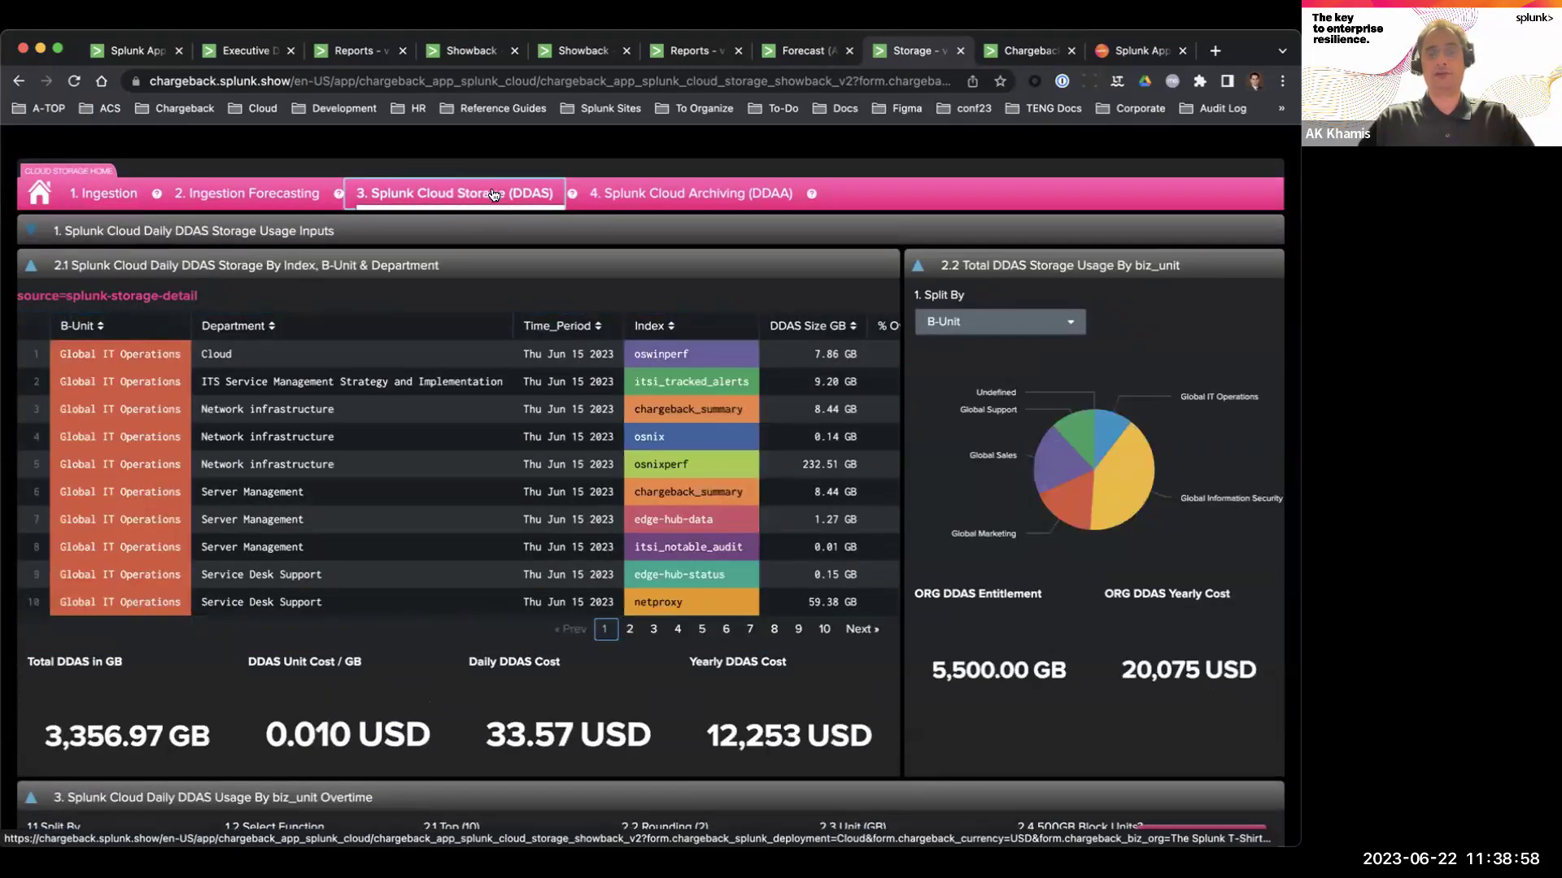
pyautogui.click(693, 198)
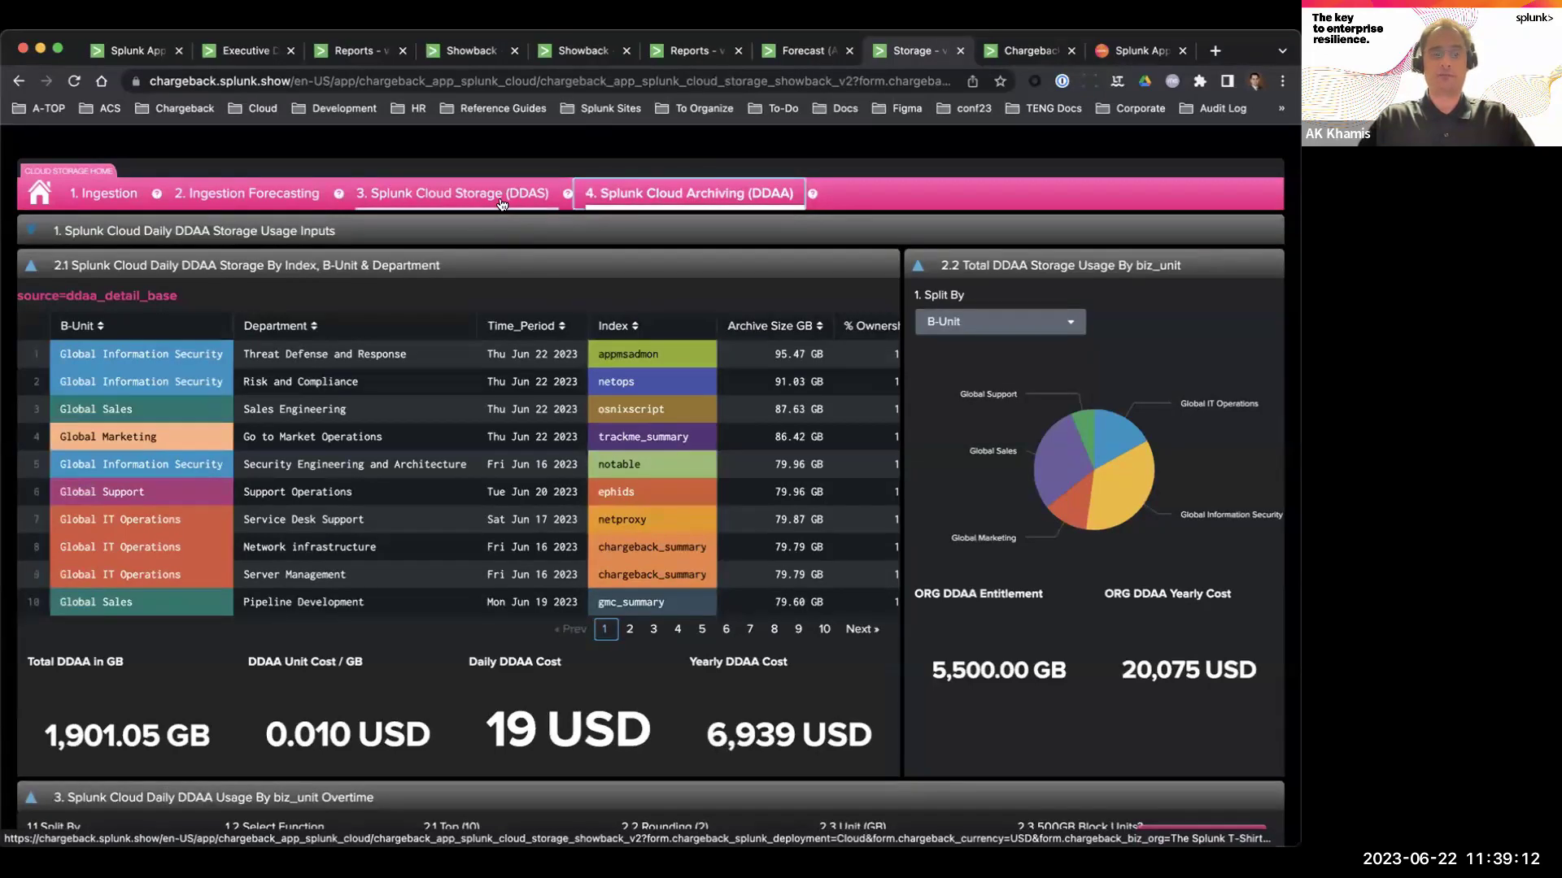
# In the Ingestion view, split total ingestion by Index, then Department, then back to B-Unit.
pyautogui.click(104, 193)
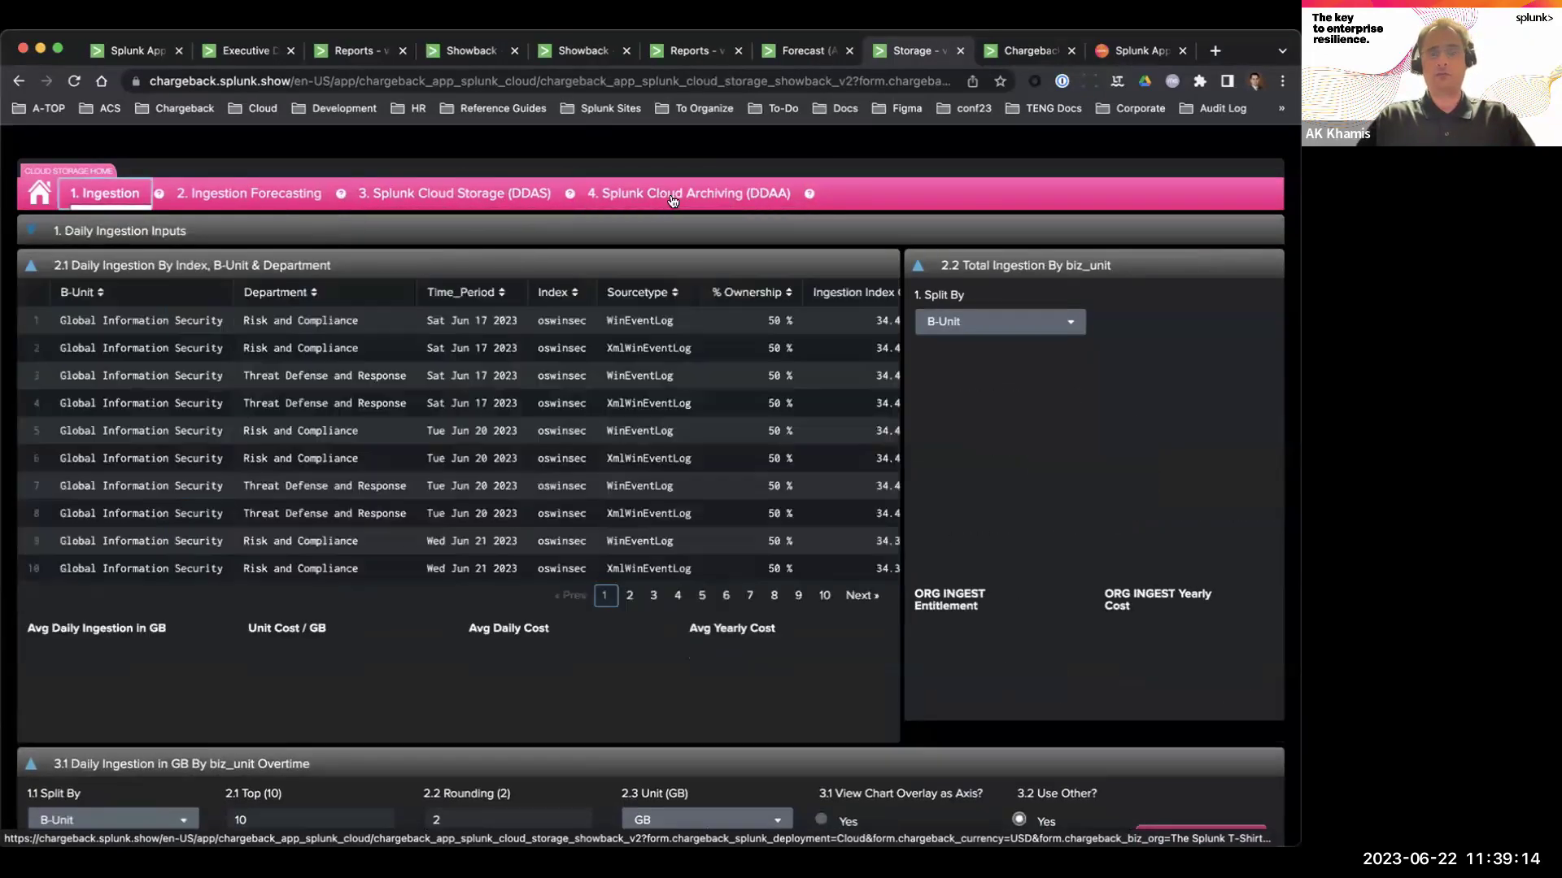
pyautogui.click(961, 320)
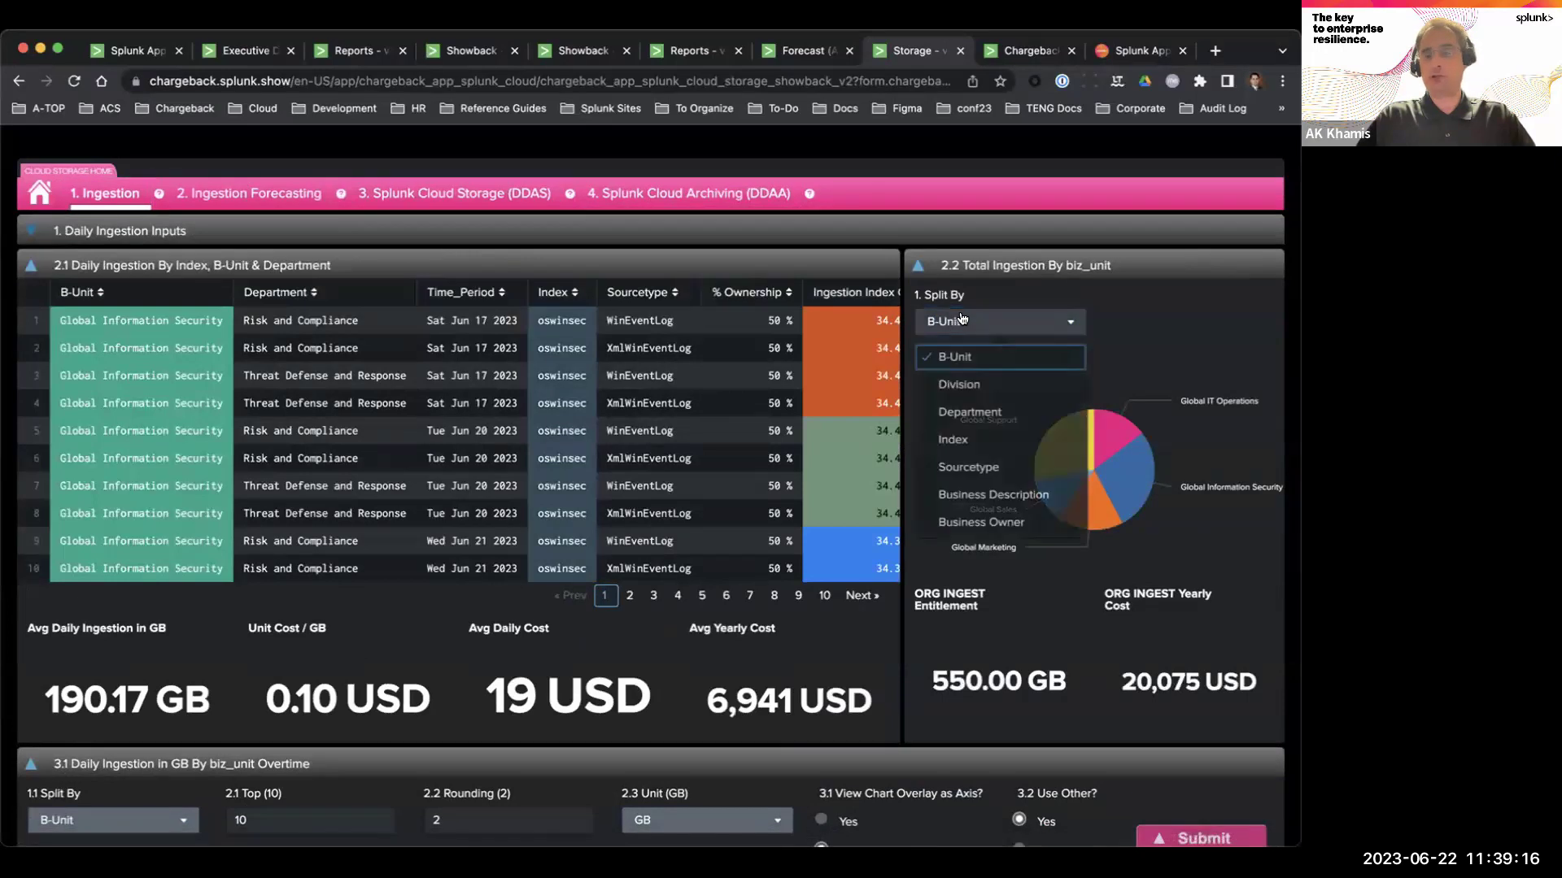
pyautogui.click(989, 440)
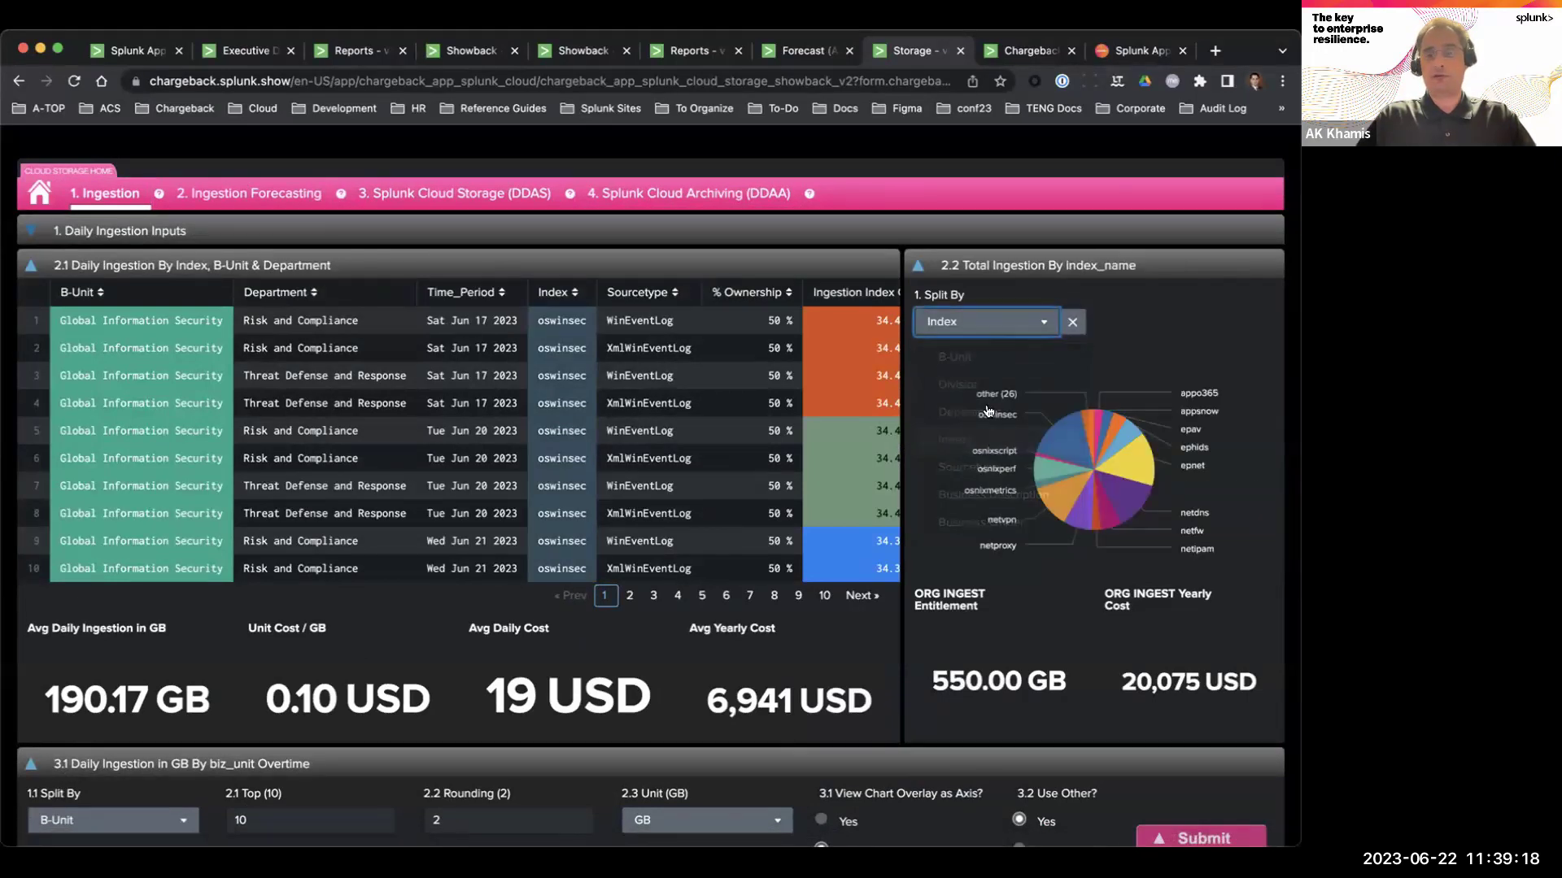
pyautogui.click(993, 323)
pyautogui.press('Up')
pyautogui.press('Return')
pyautogui.click(999, 323)
pyautogui.press('Up')
pyautogui.press('Up')
pyautogui.press('Return')
# Scroll across the ingestion table and down to the 550.00 GB entitlement and yearly costs.
pyautogui.hscroll(5, 842, 454)
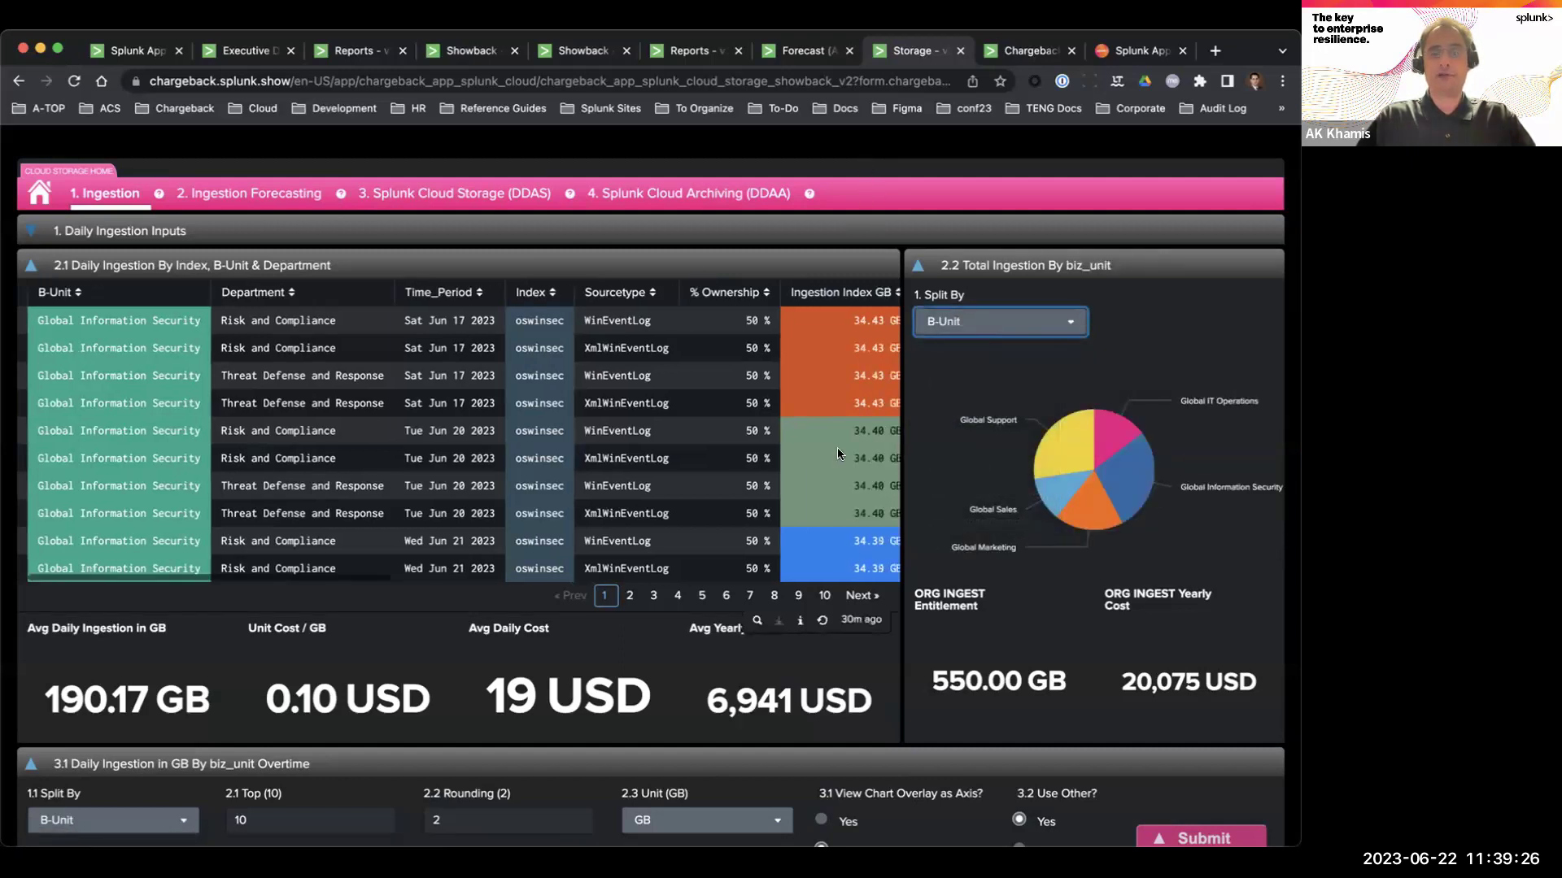
pyautogui.hscroll(5, 534, 431)
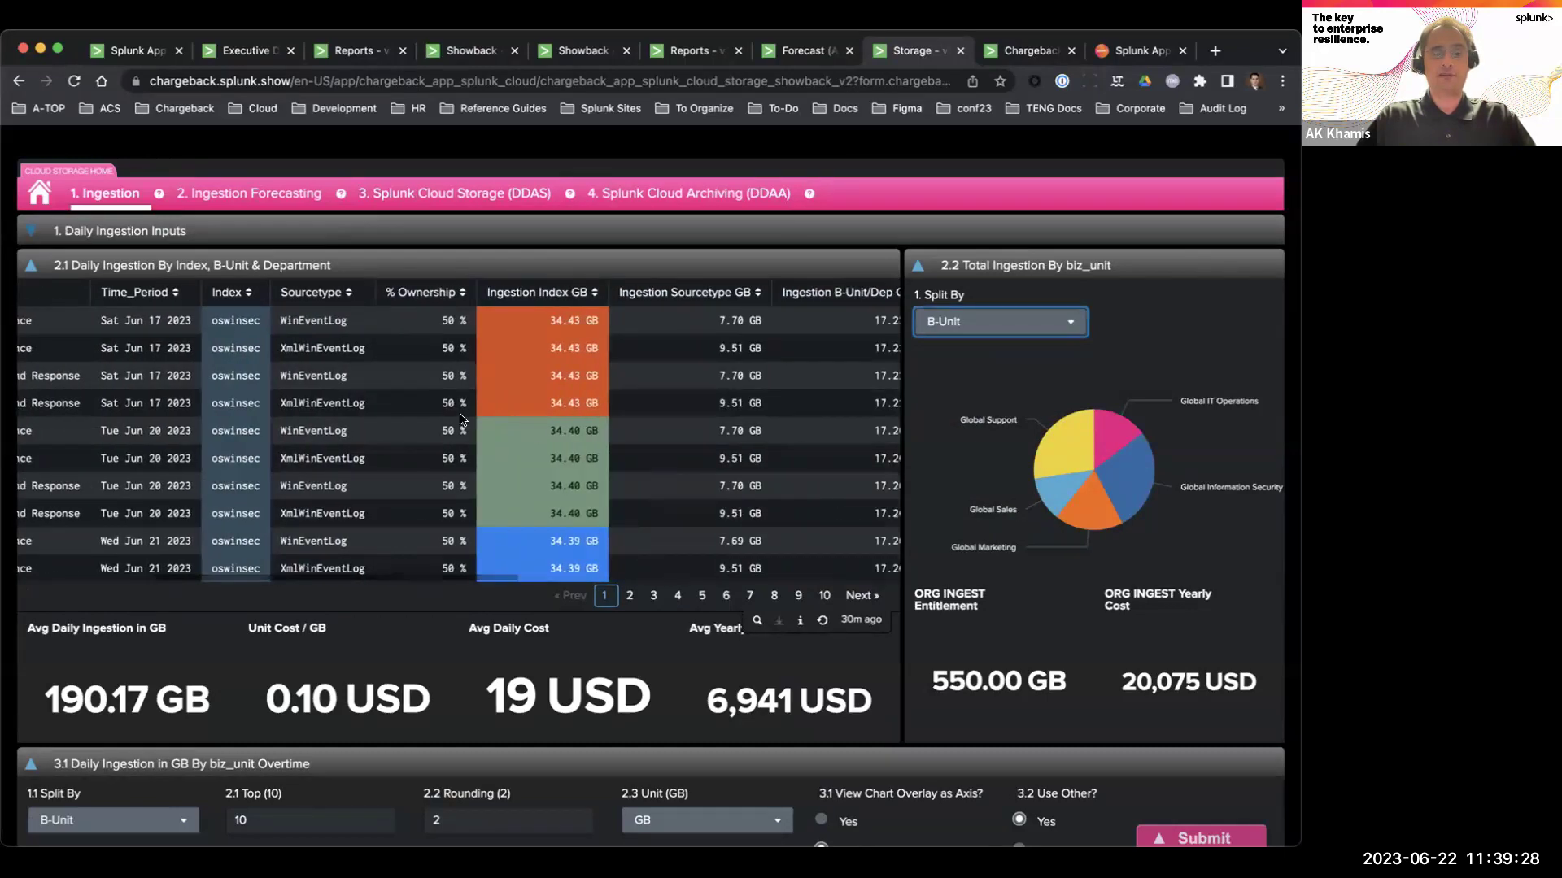
pyautogui.hscroll(5, 275, 339)
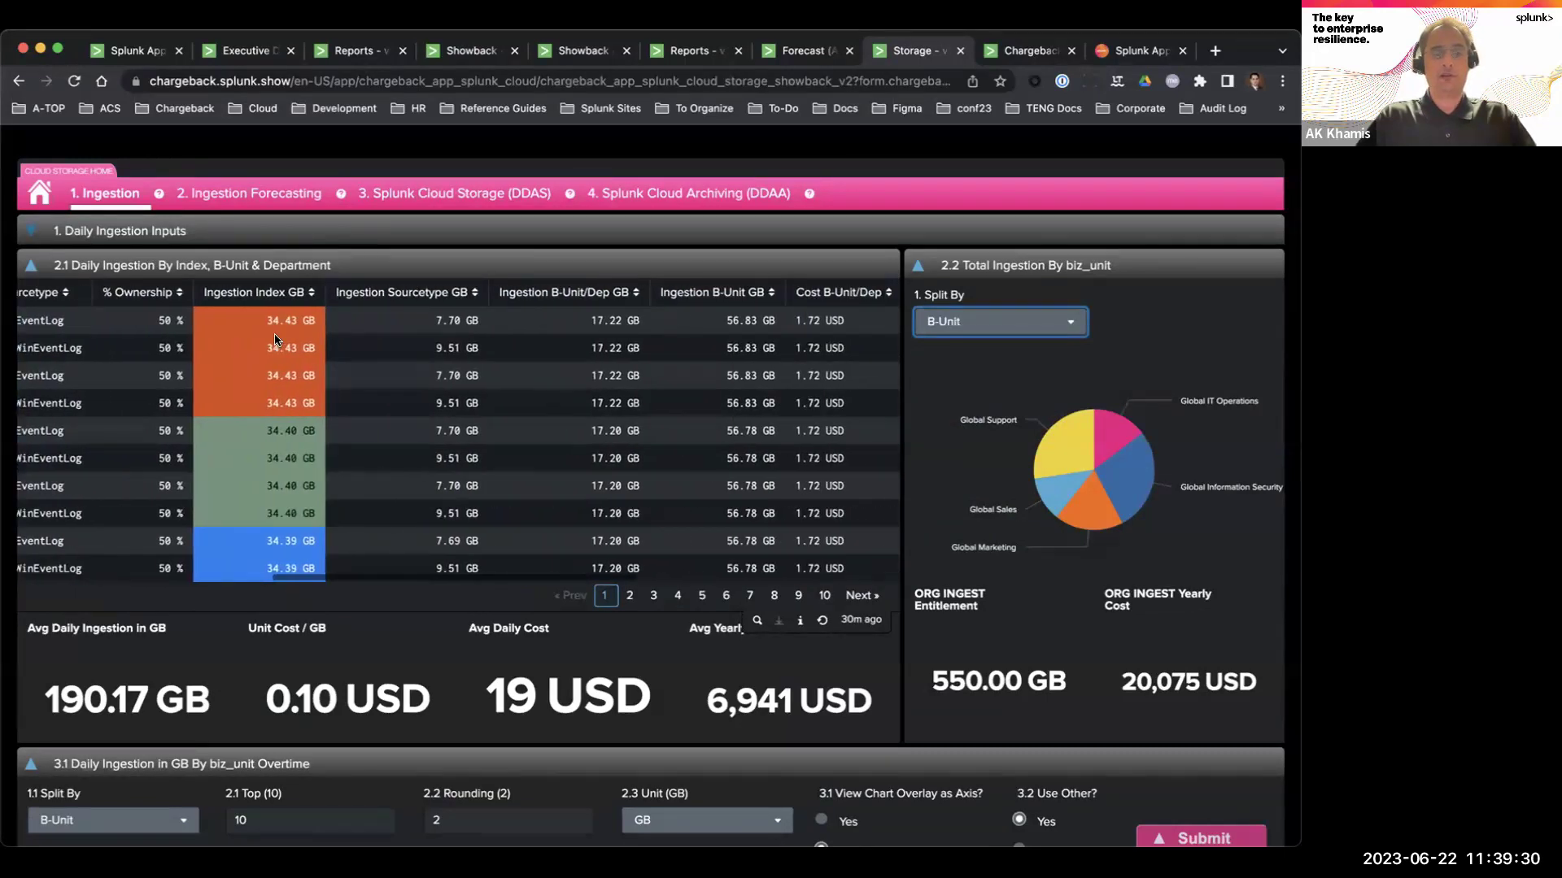
pyautogui.hscroll(-10, 218, 344)
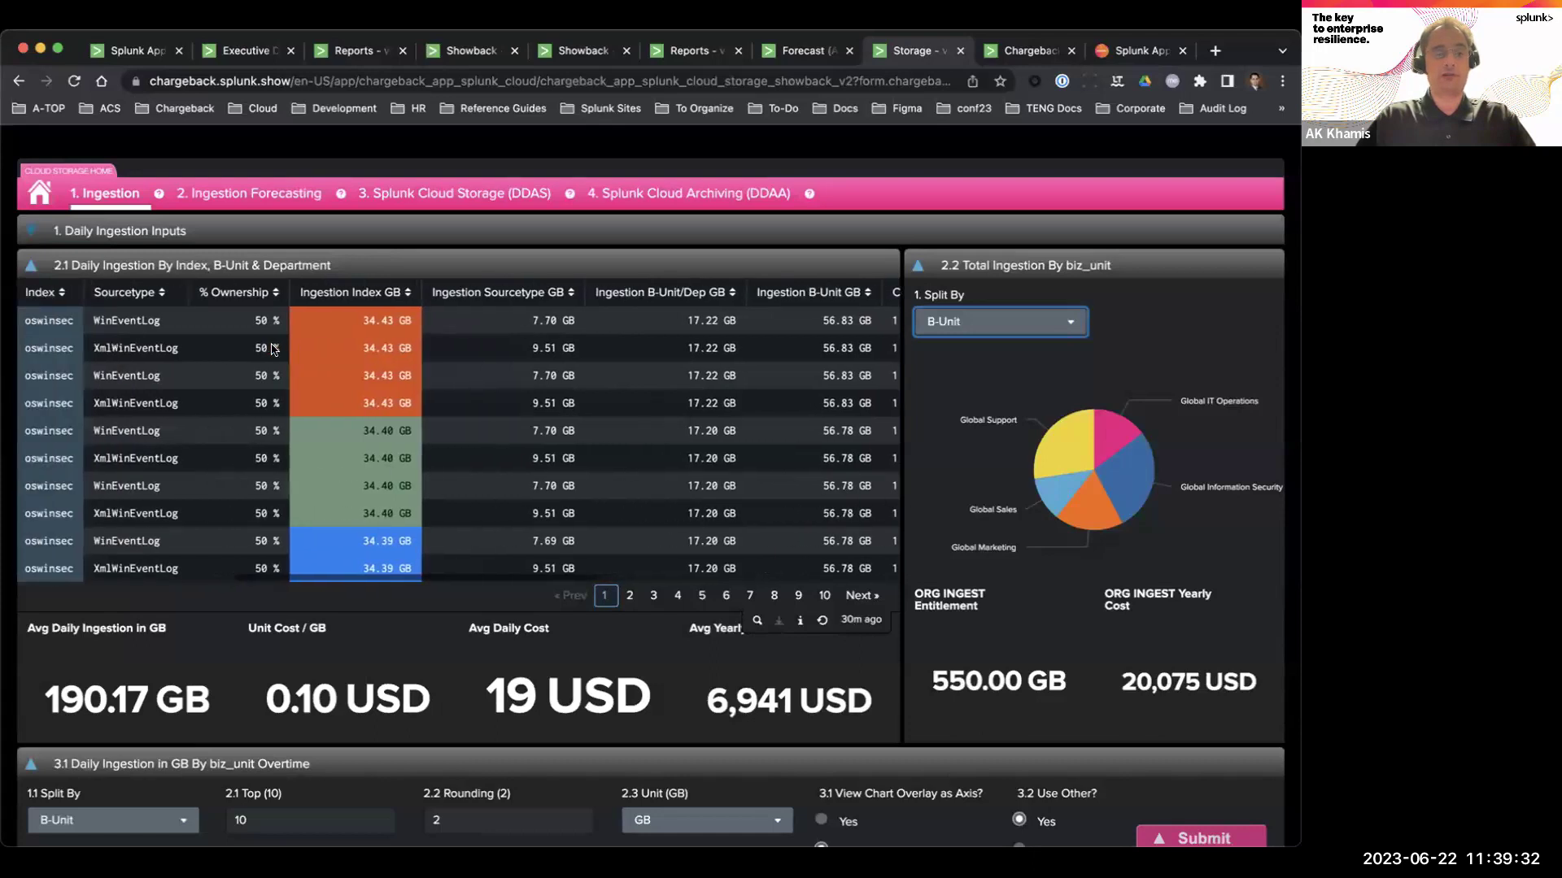
pyautogui.hscroll(-5, 242, 335)
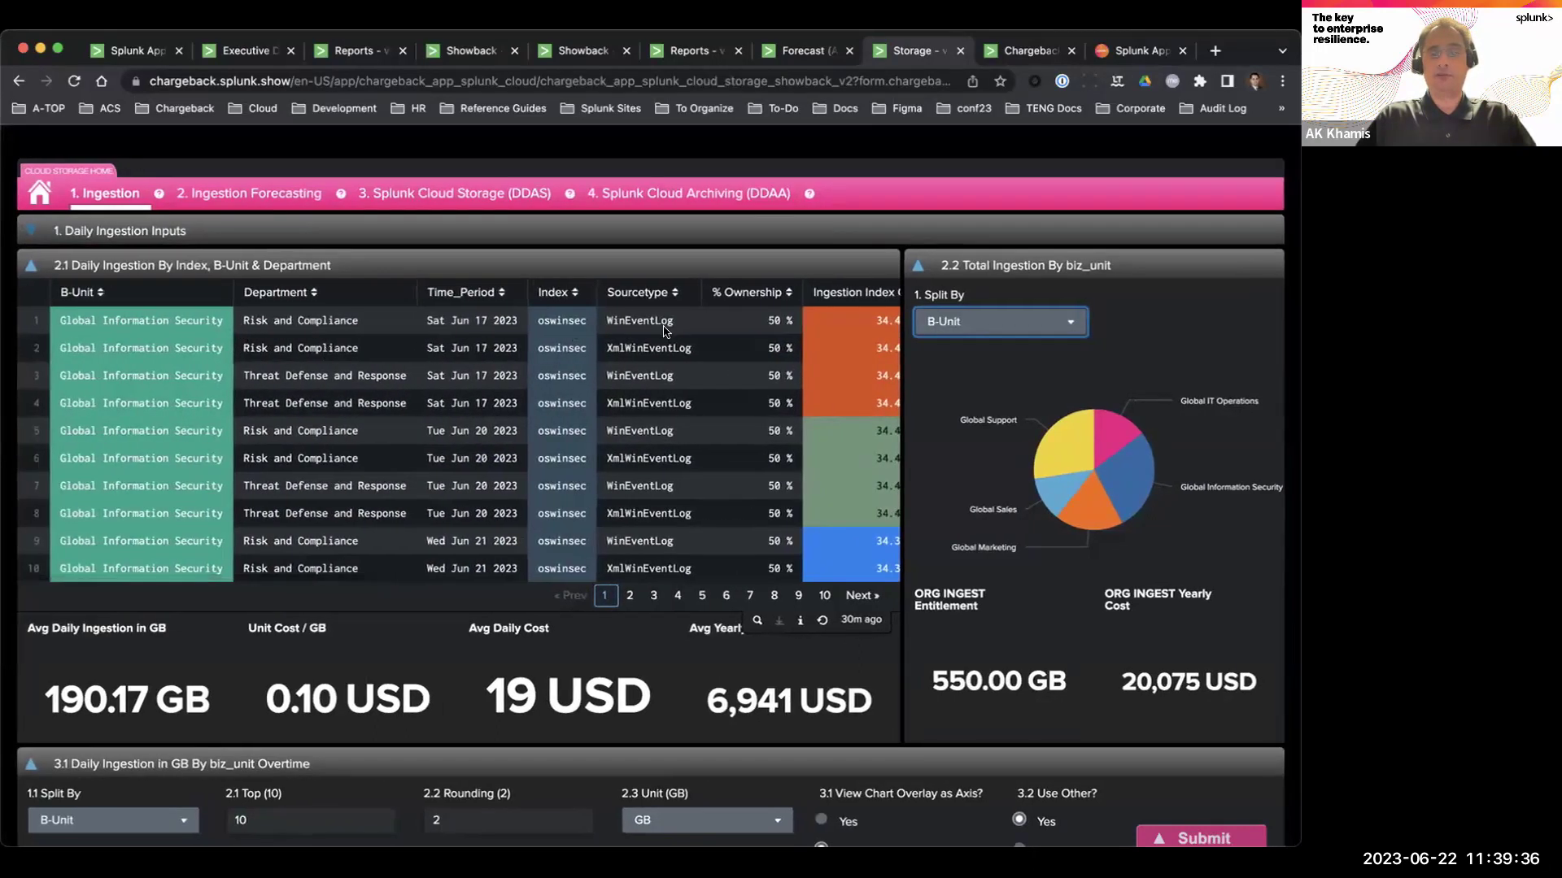
pyautogui.hscroll(5, 664, 325)
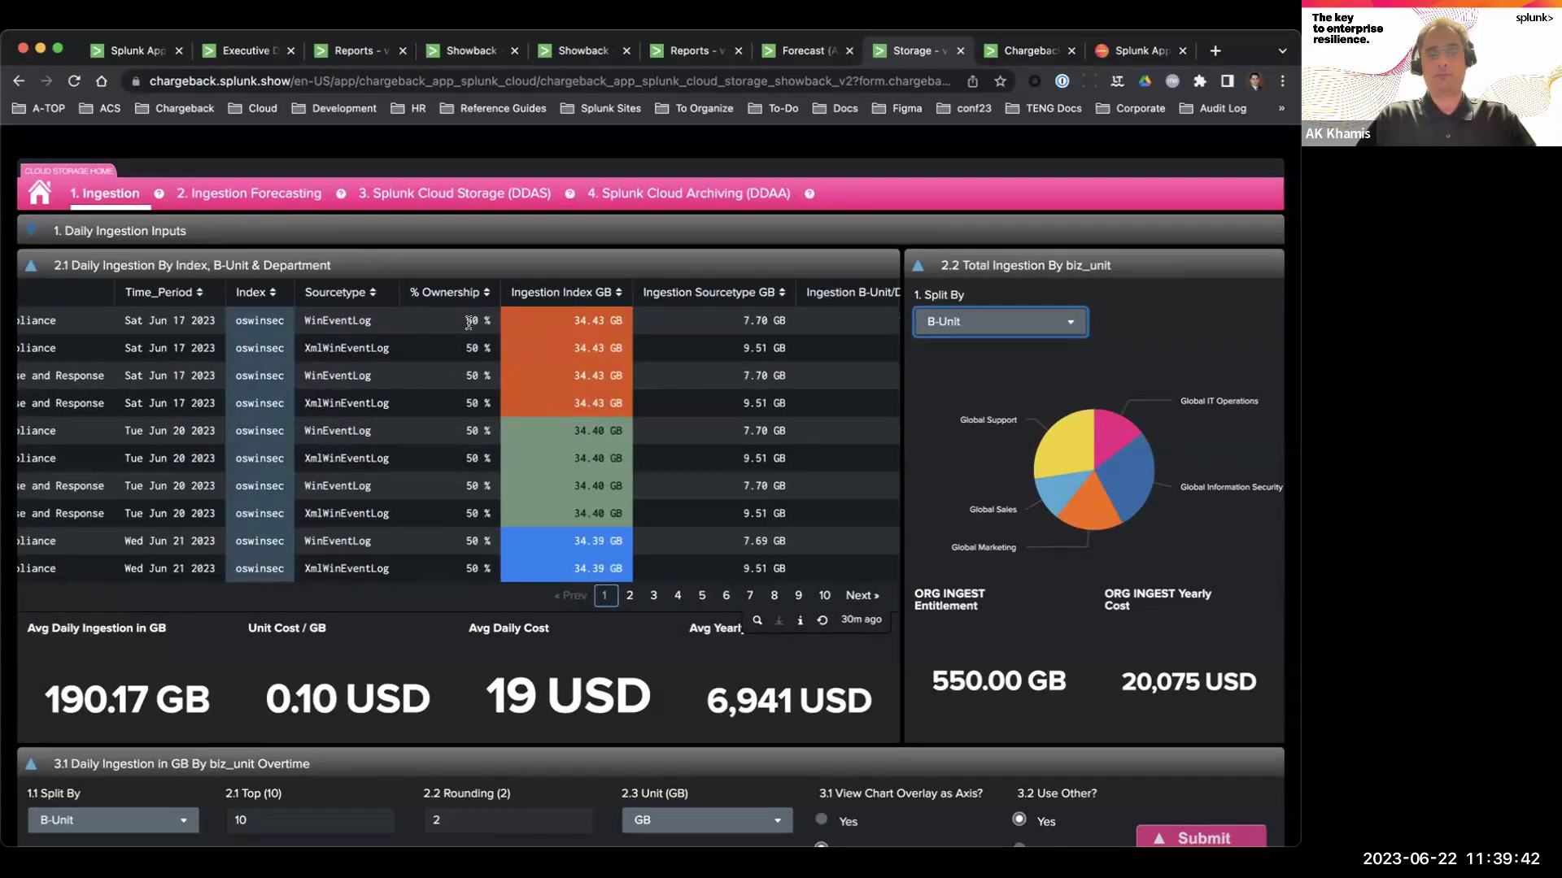
pyautogui.hscroll(10, 473, 322)
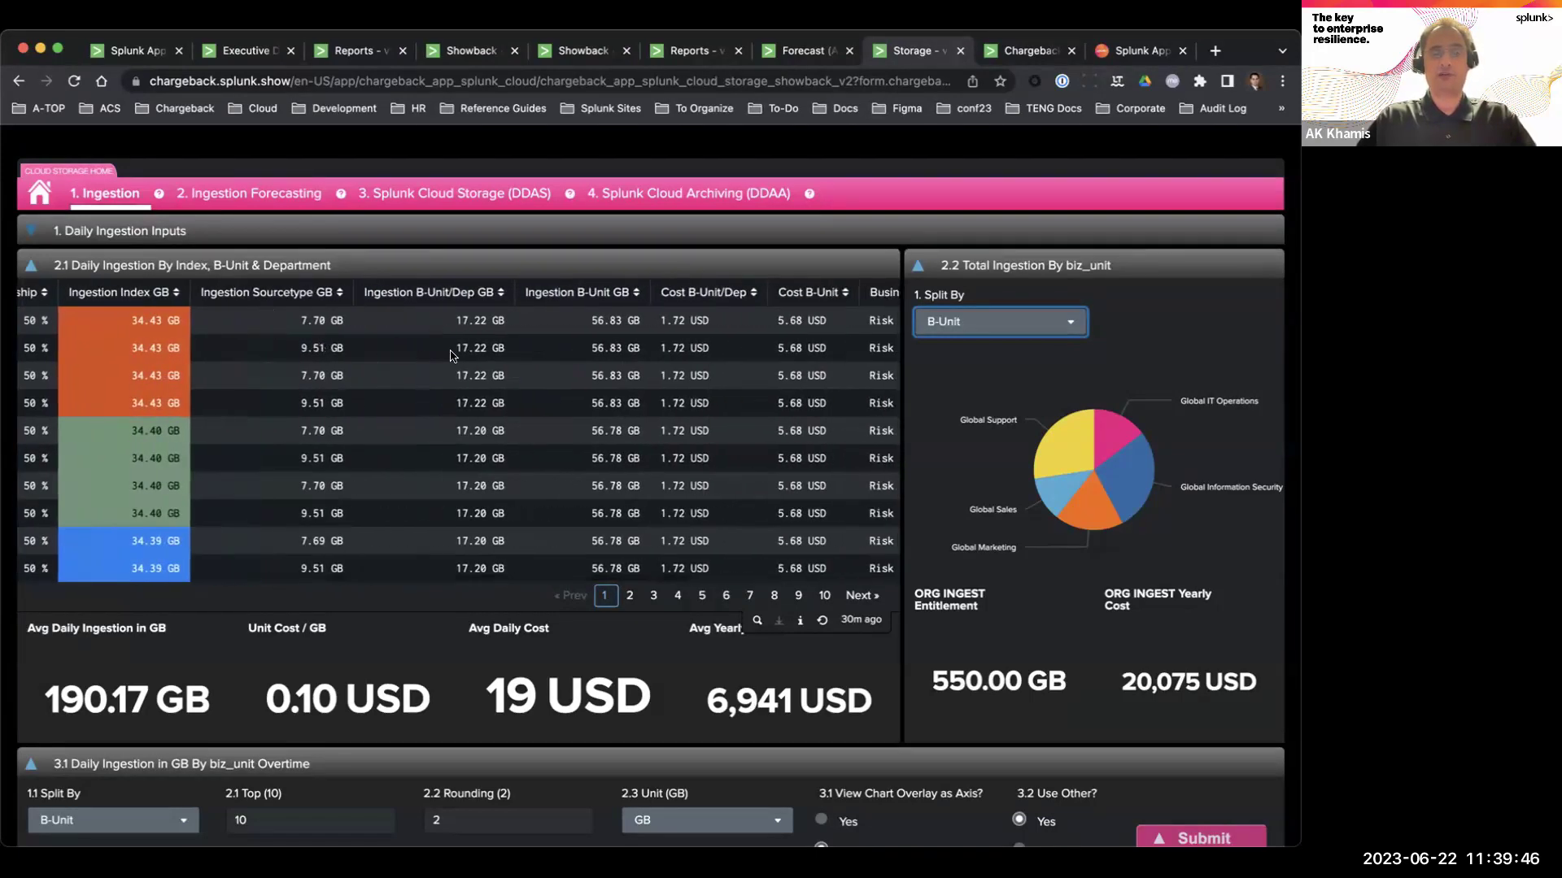
pyautogui.hscroll(5, 451, 356)
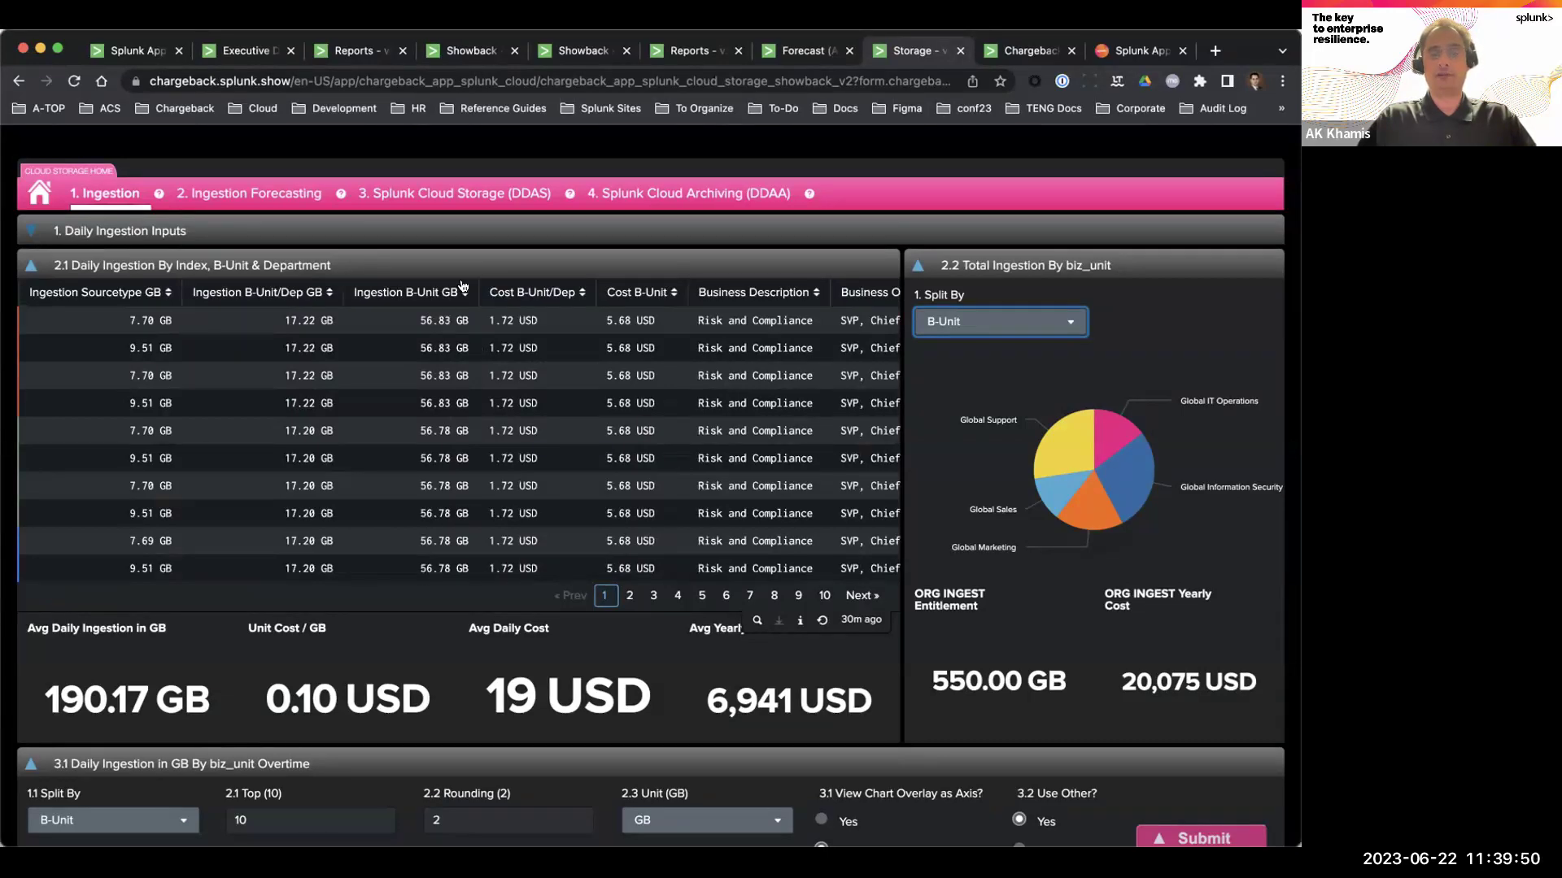
pyautogui.scroll(-5, 572, 434)
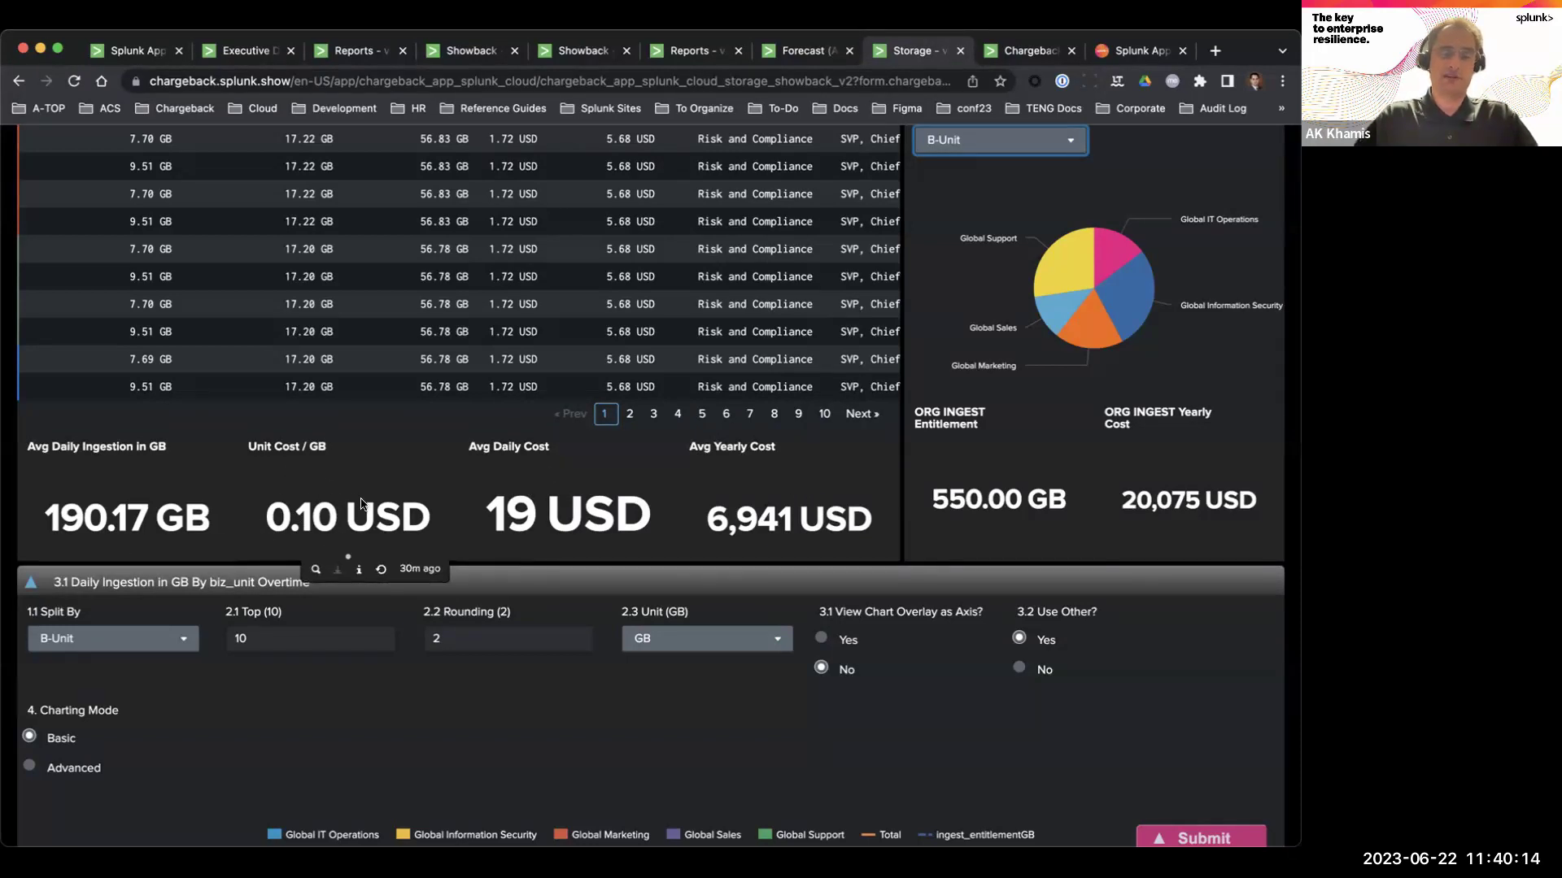
# Check the 1.1 Split By choices, keeping B-Unit, and return to the Daily Ingestion Inputs panel.
pyautogui.scroll(-4, 361, 504)
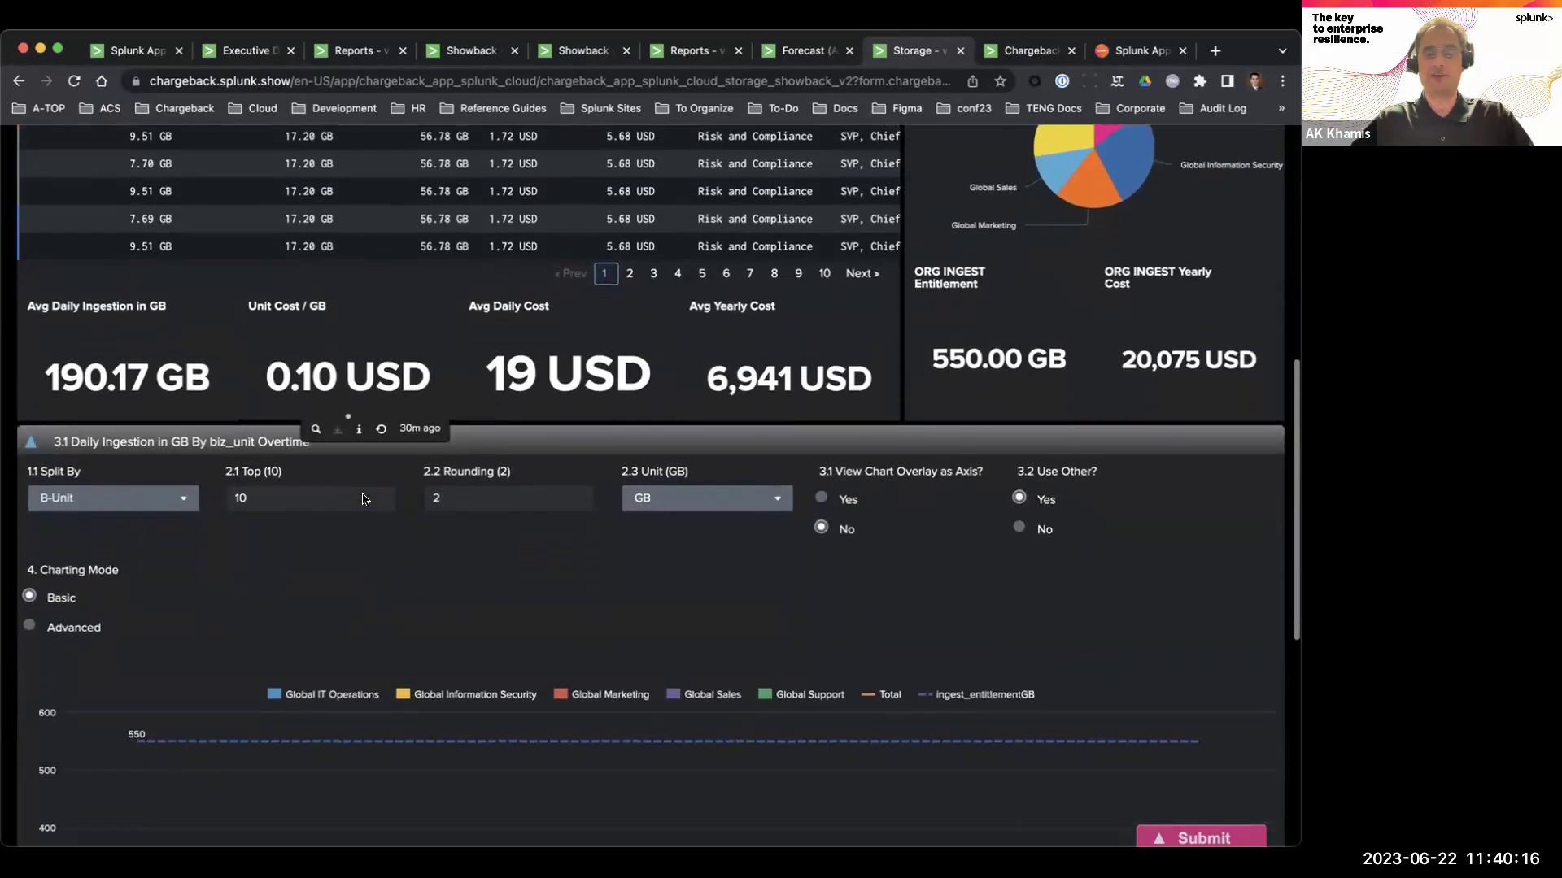
pyautogui.scroll(-10, 363, 495)
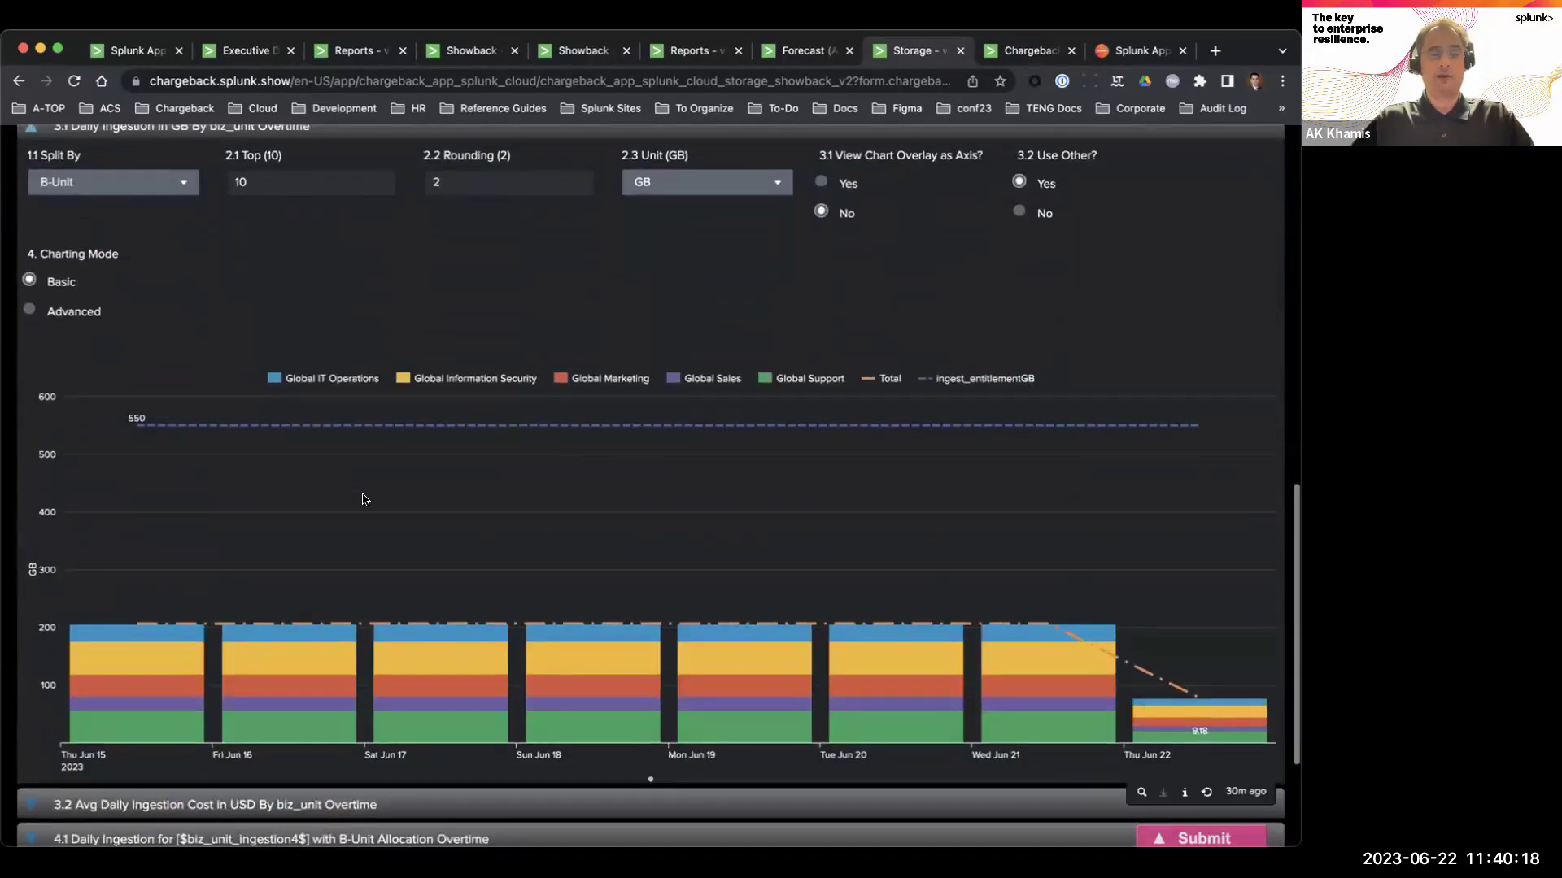
pyautogui.scroll(3, 363, 500)
pyautogui.scroll(-7, 363, 500)
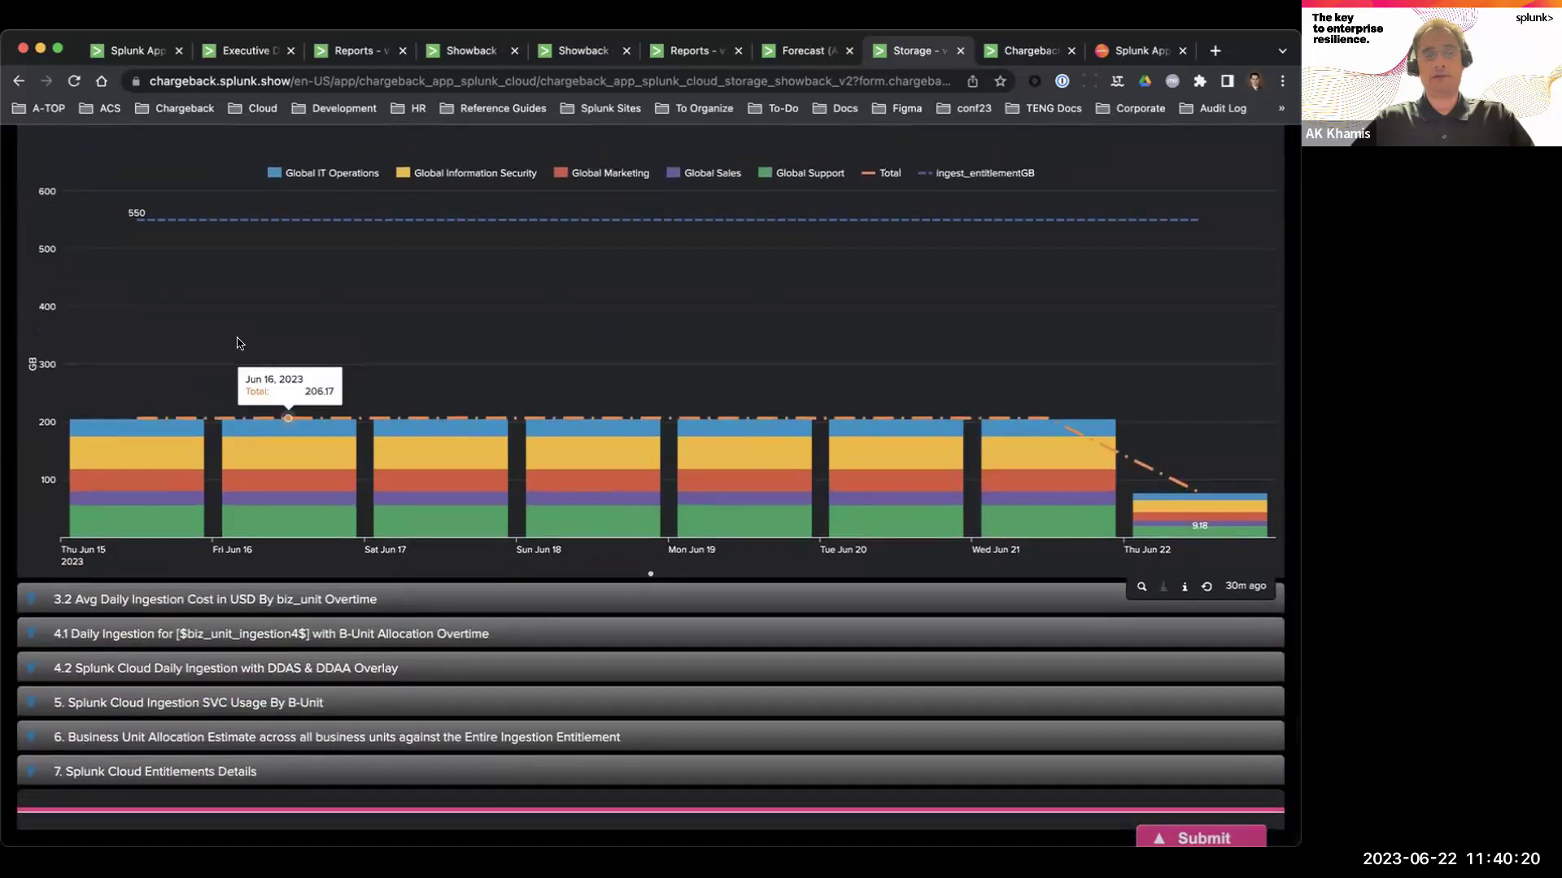
pyautogui.scroll(2, 195, 268)
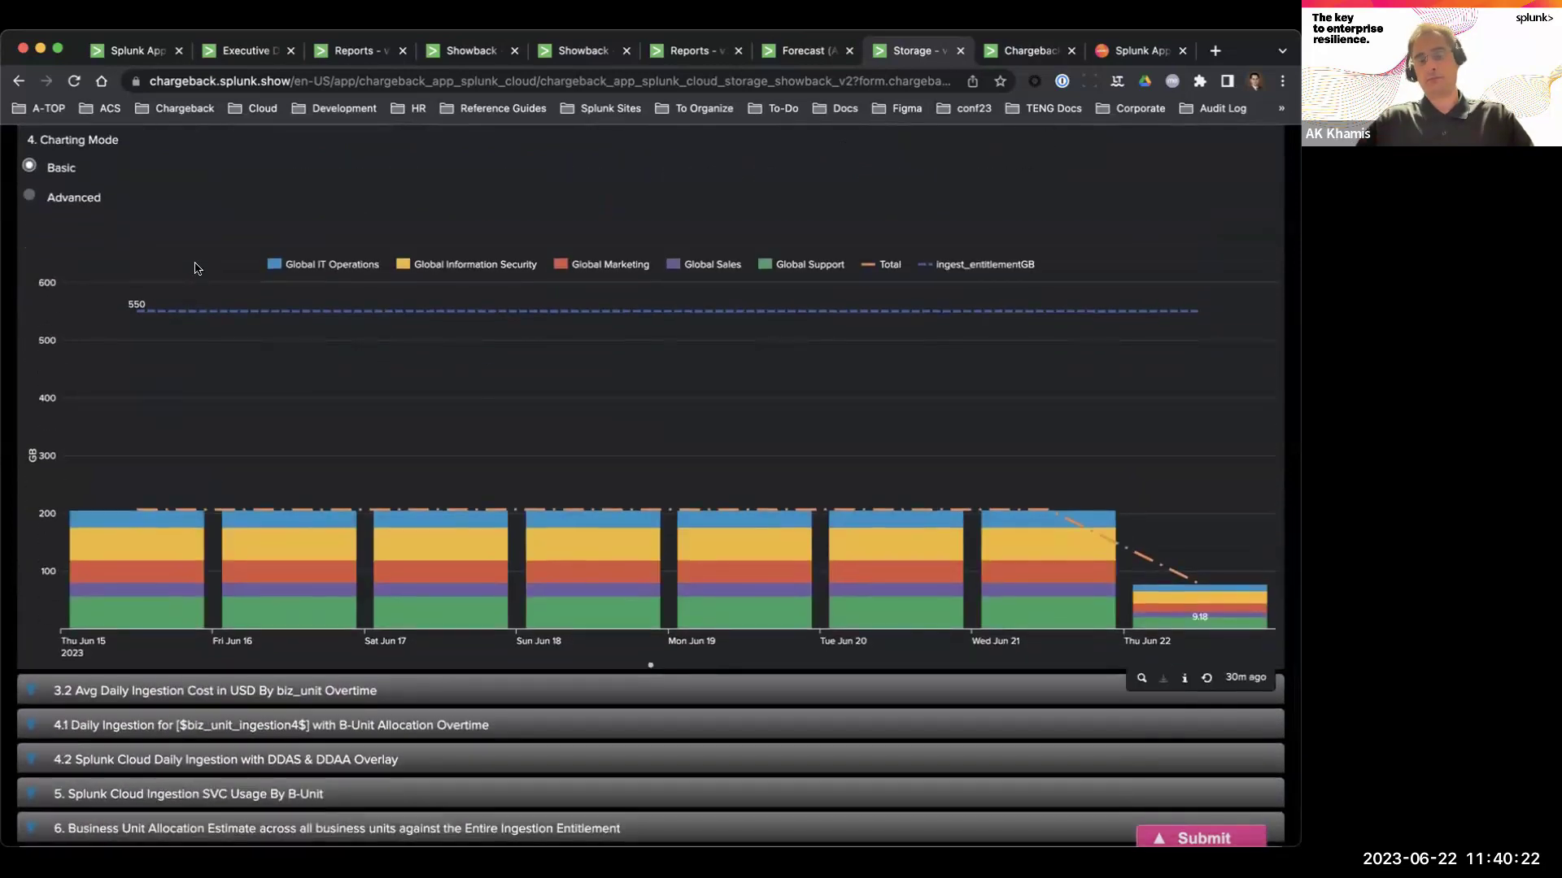
pyautogui.scroll(-1, 195, 269)
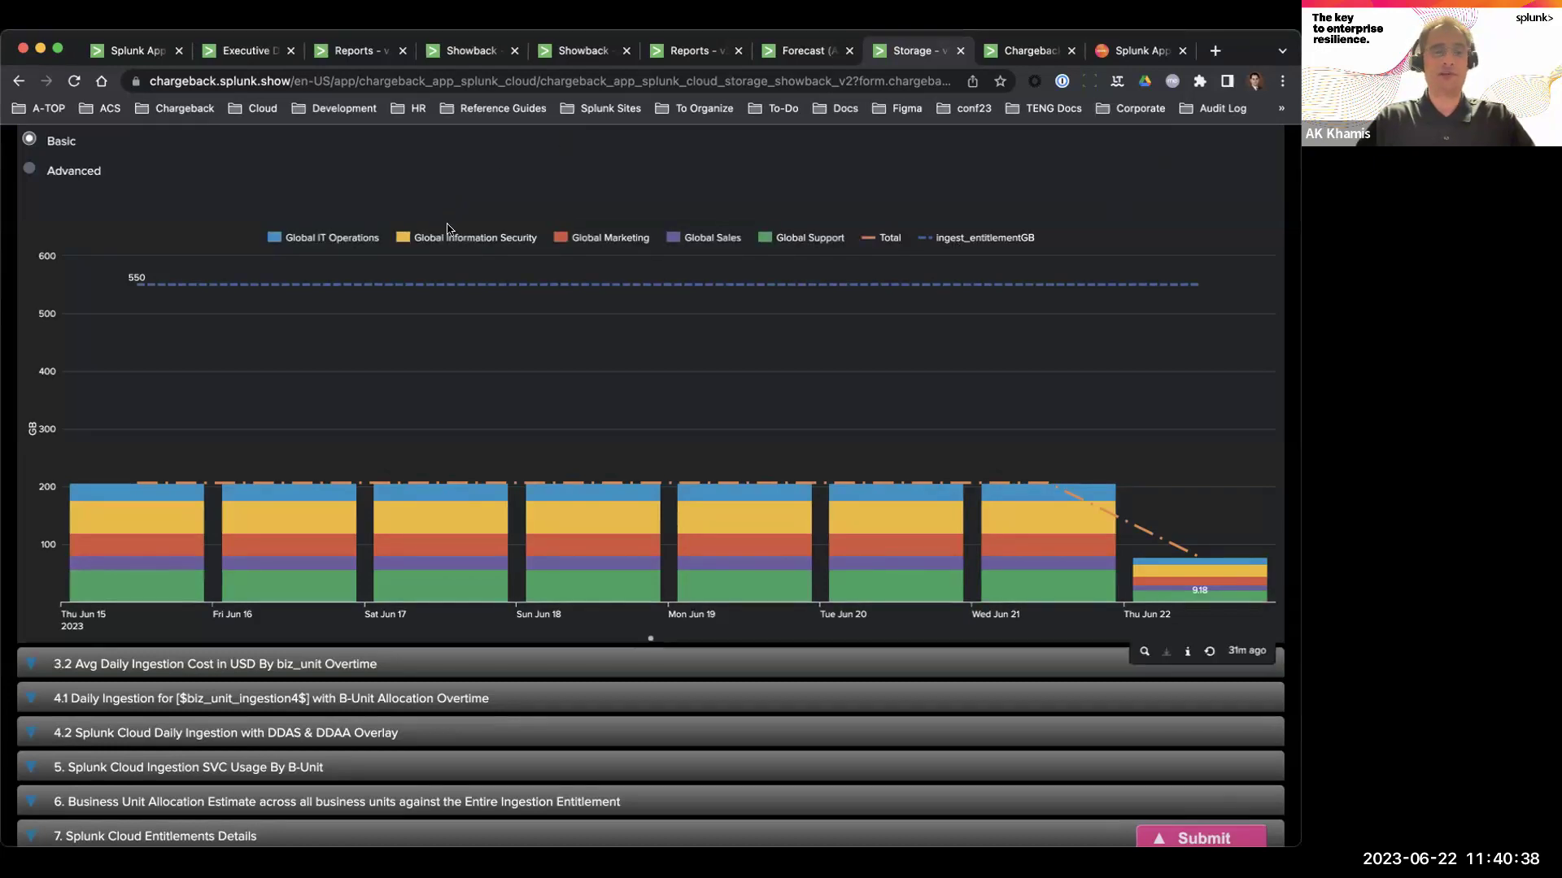
pyautogui.scroll(4, 446, 229)
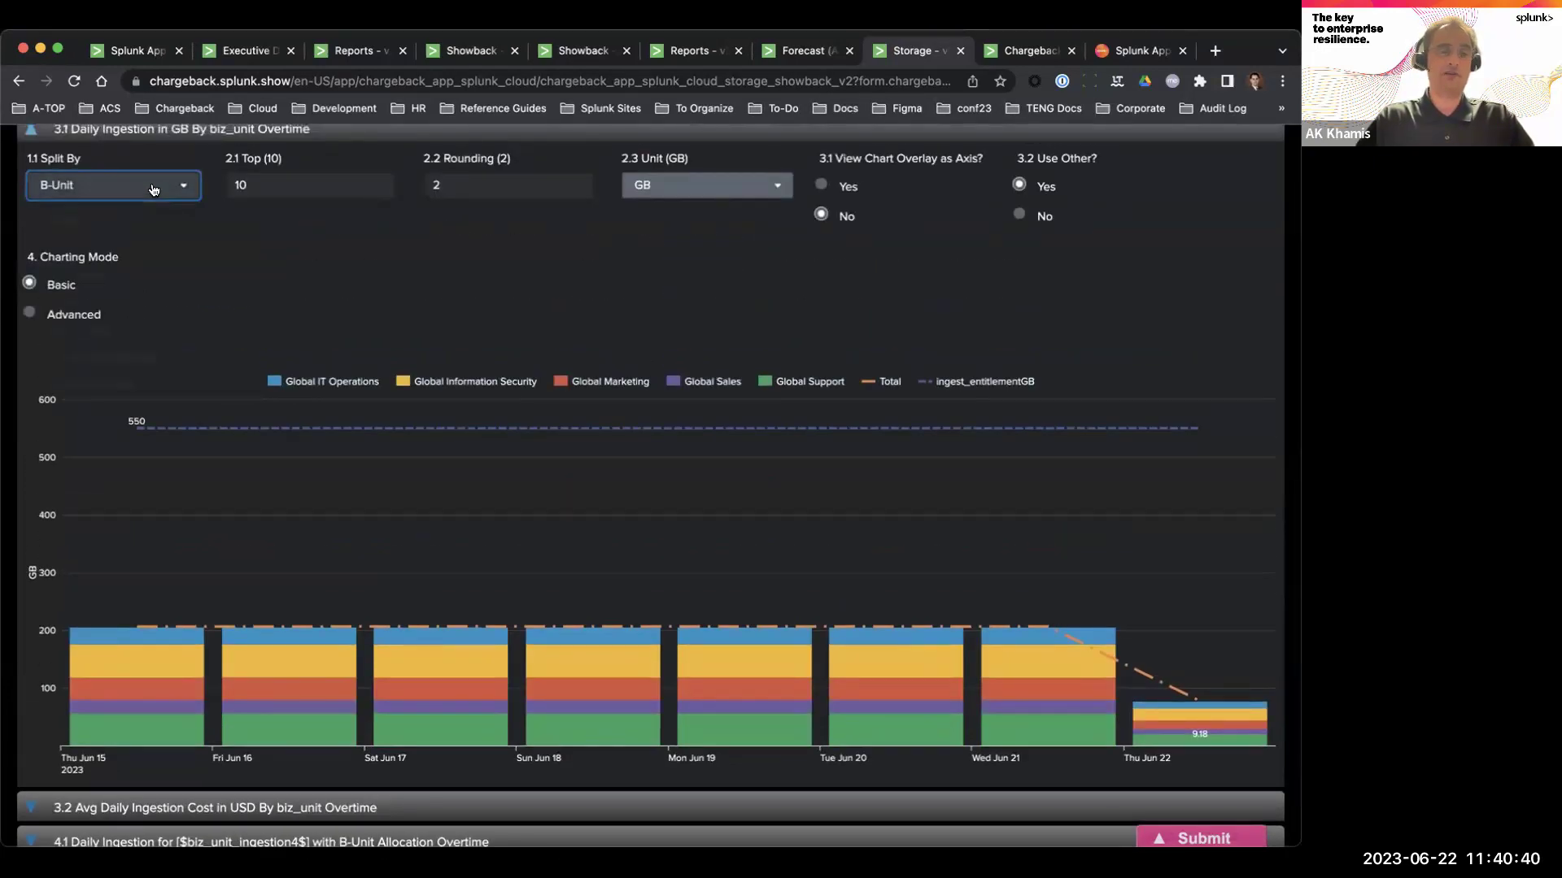
pyautogui.click(153, 190)
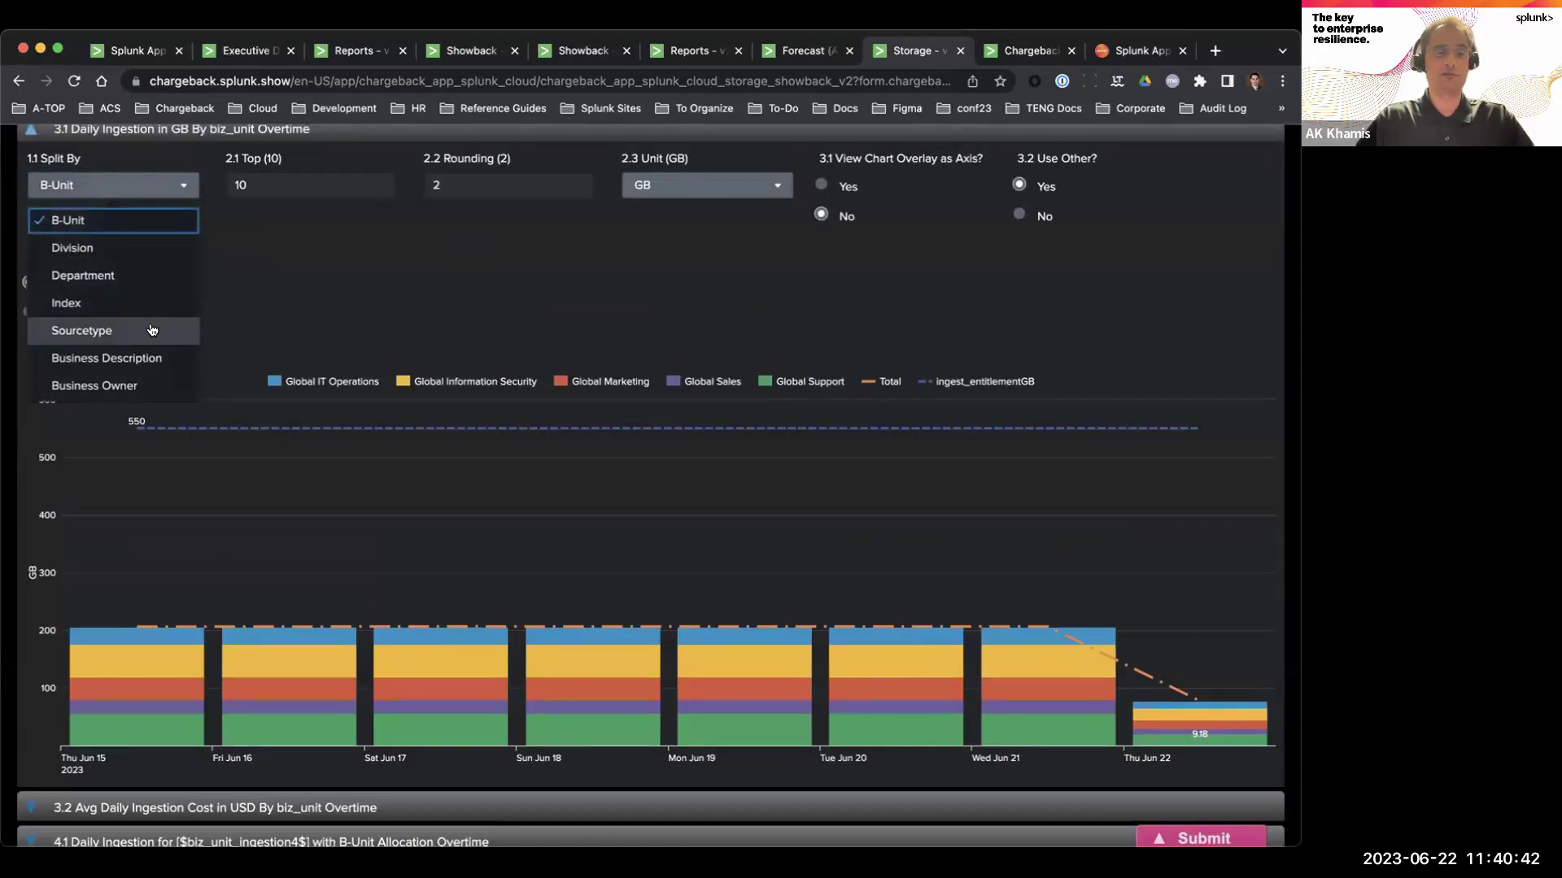
pyautogui.scroll(15, 152, 329)
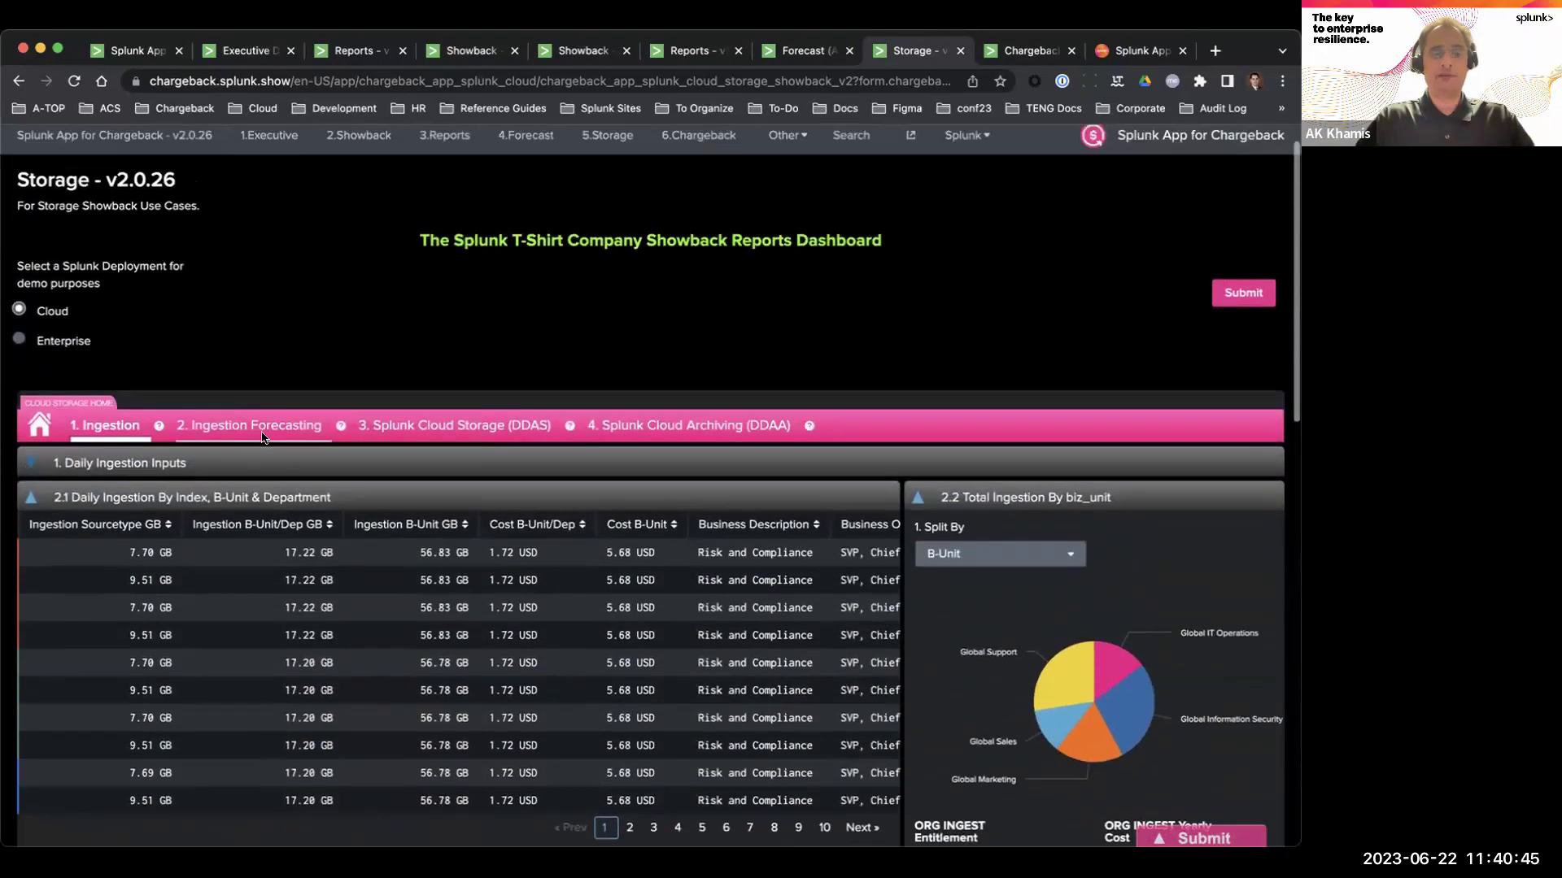
# Expand the Daily Ingestion Inputs and review the B-Unit, Index Name and Sourcetype lists unchanged.
pyautogui.click(252, 461)
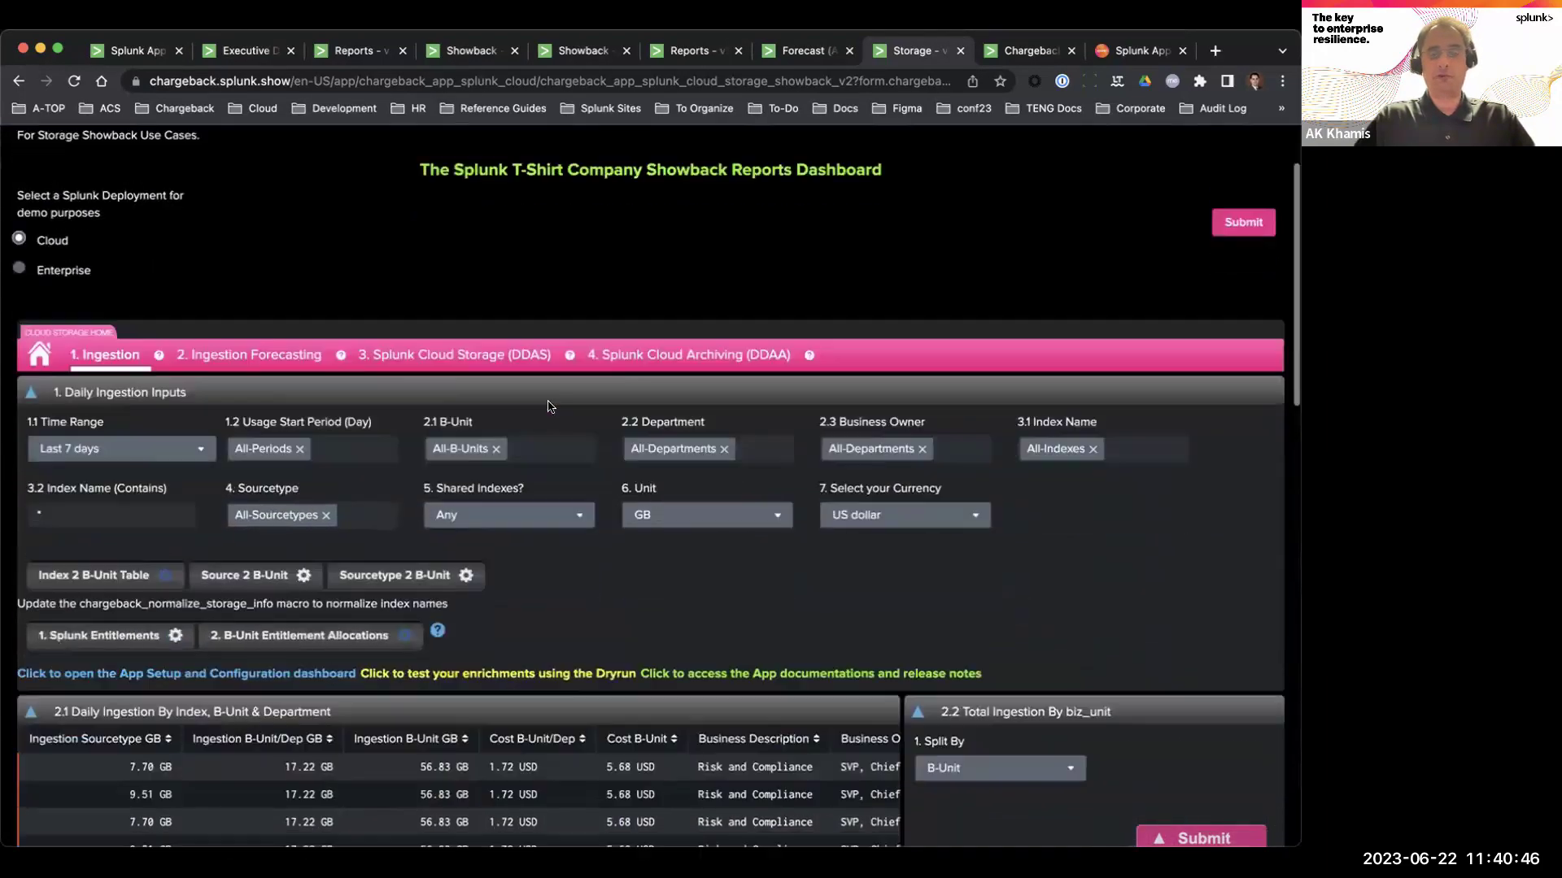
pyautogui.scroll(-3, 925, 303)
pyautogui.click(535, 279)
pyautogui.click(753, 462)
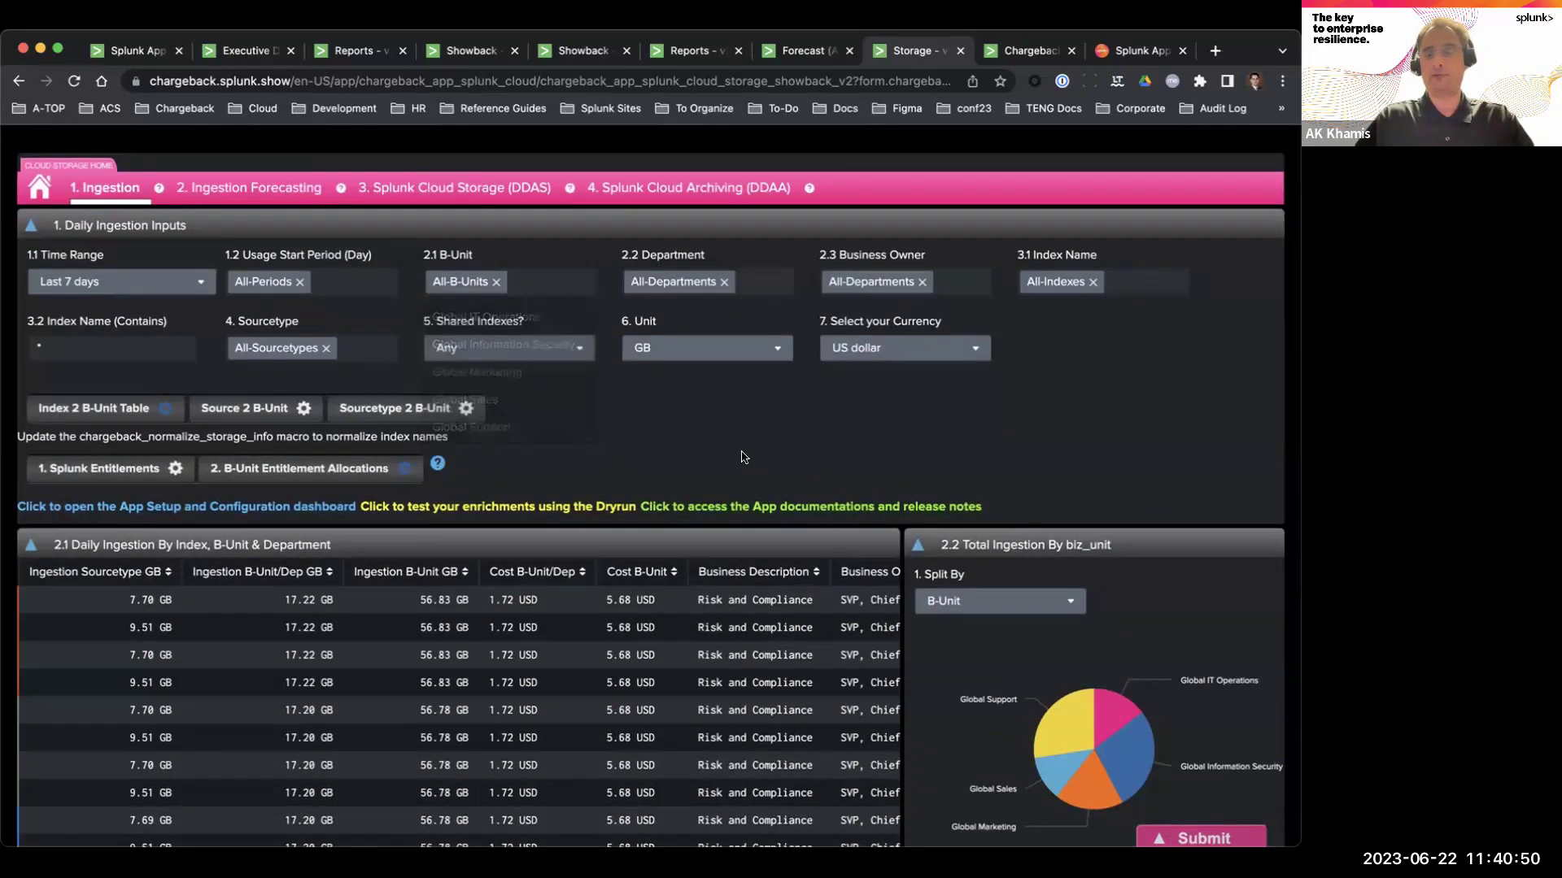
pyautogui.click(1139, 281)
pyautogui.click(1231, 345)
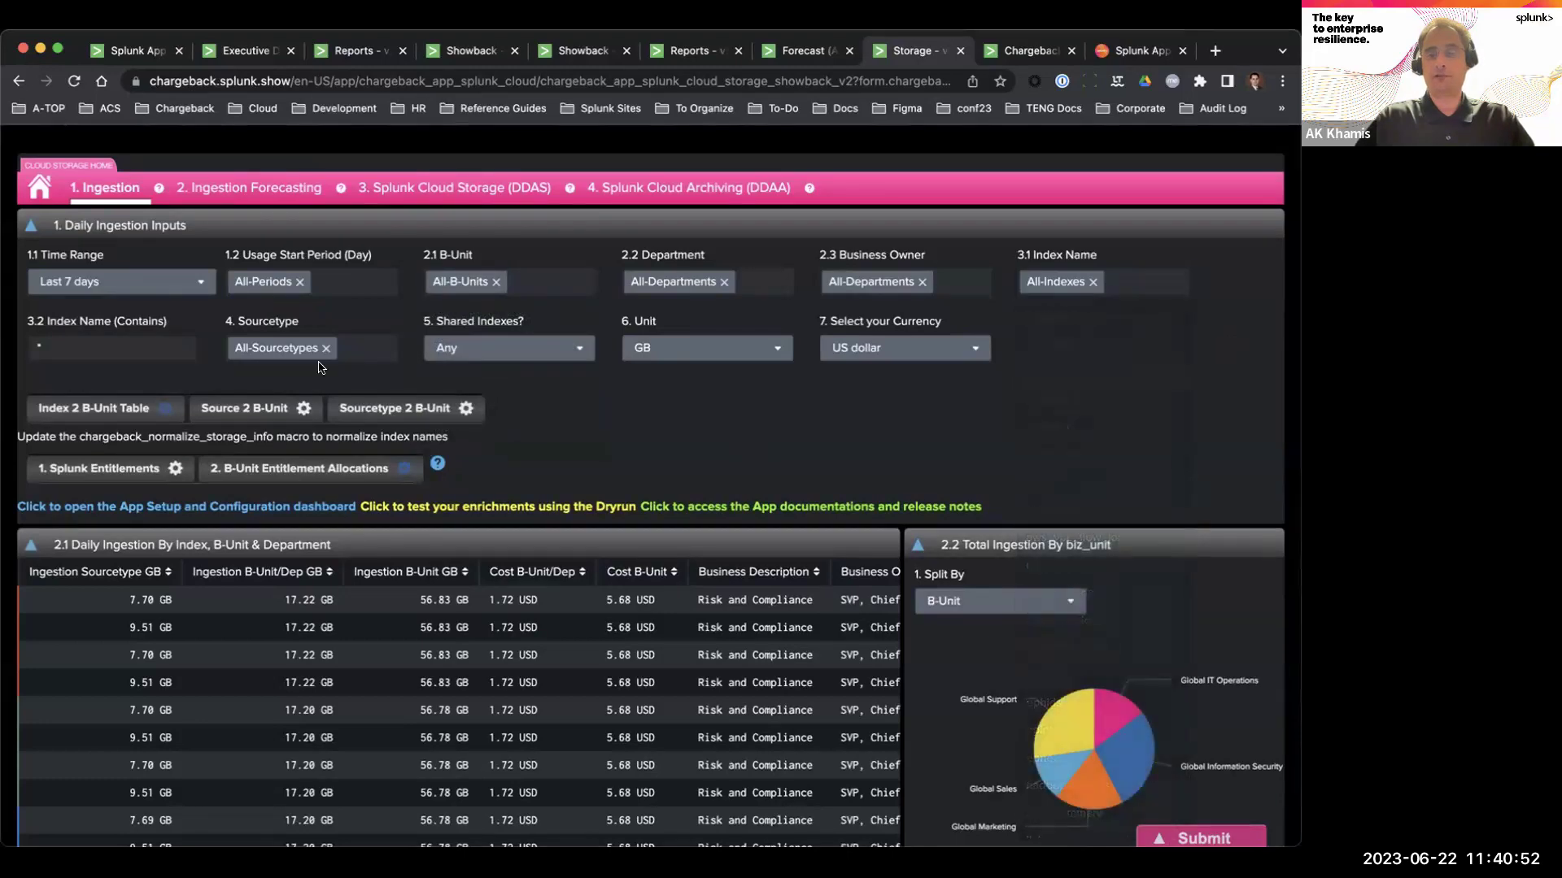
pyautogui.click(359, 349)
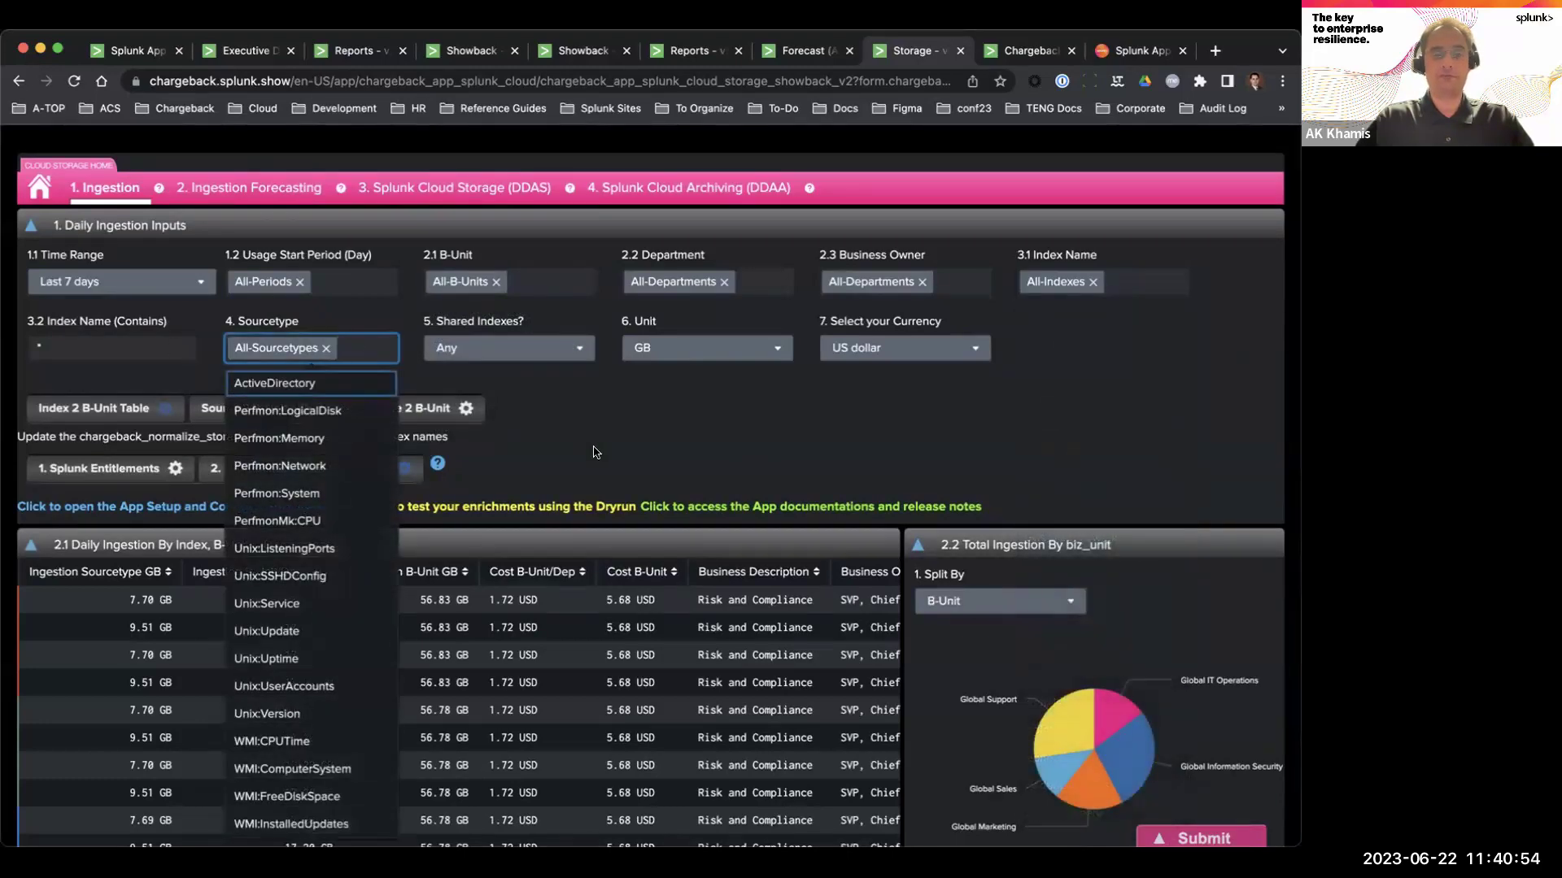
pyautogui.click(595, 452)
# Review the unit choices GB, TB and PB, keeping GB.
pyautogui.scroll(-5, 595, 452)
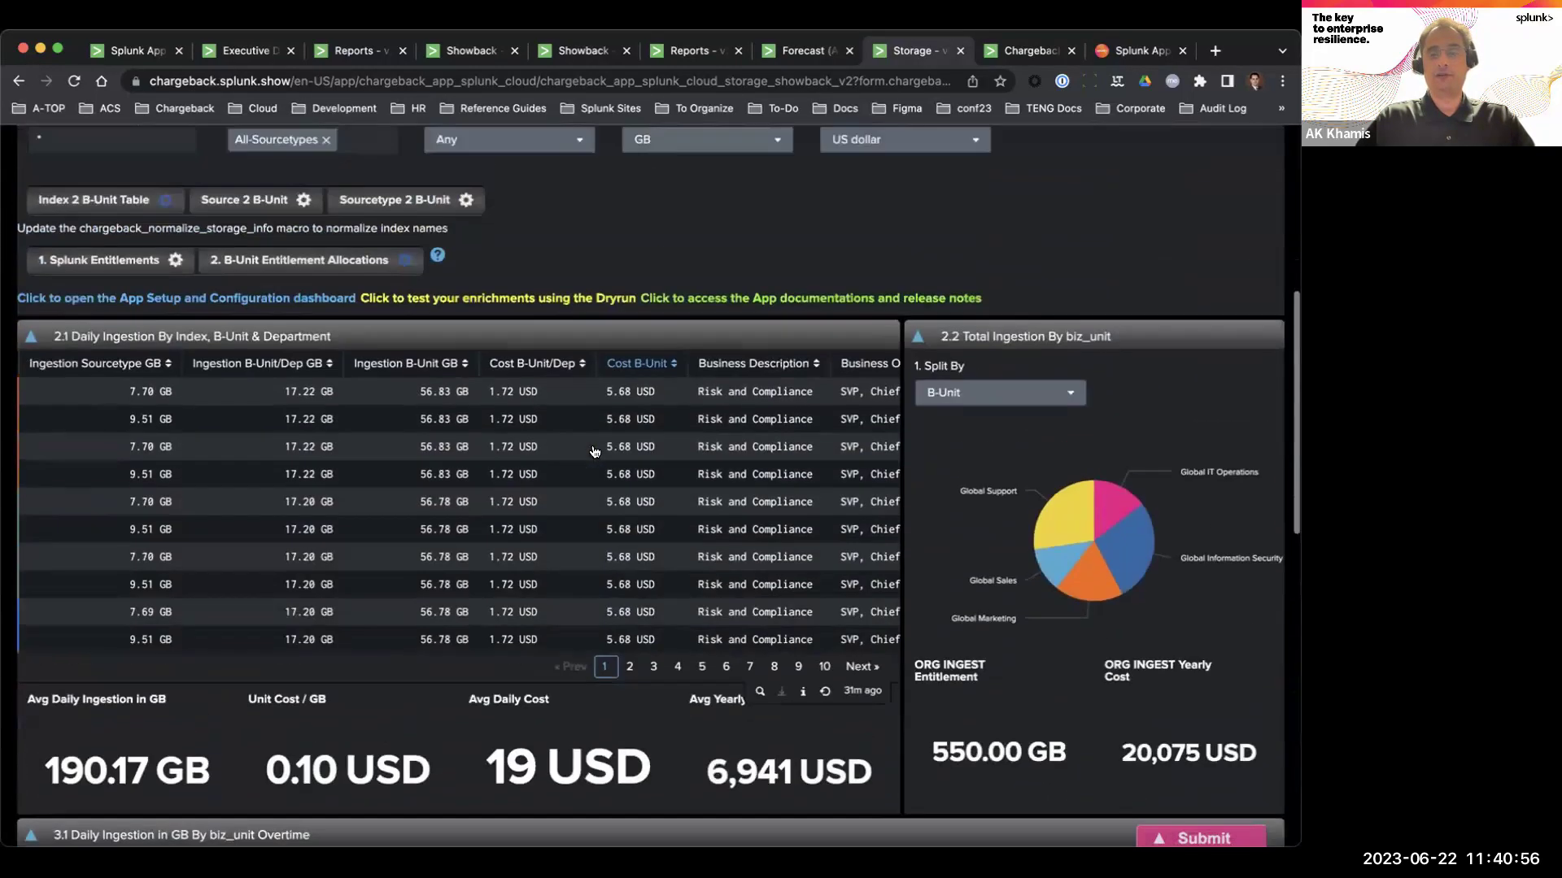
pyautogui.scroll(2, 595, 452)
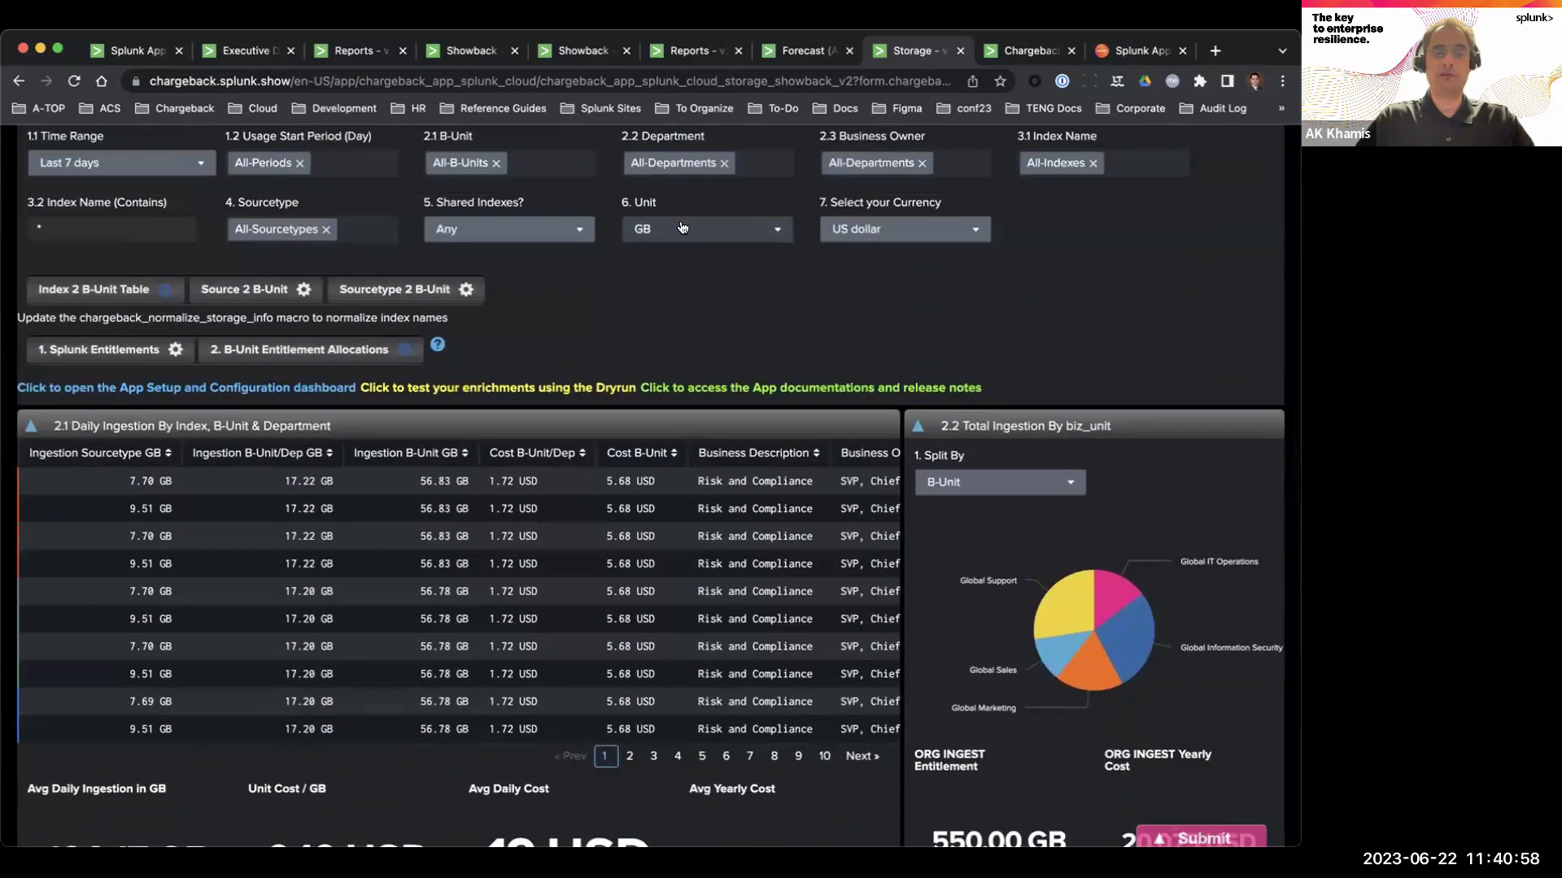
pyautogui.click(682, 227)
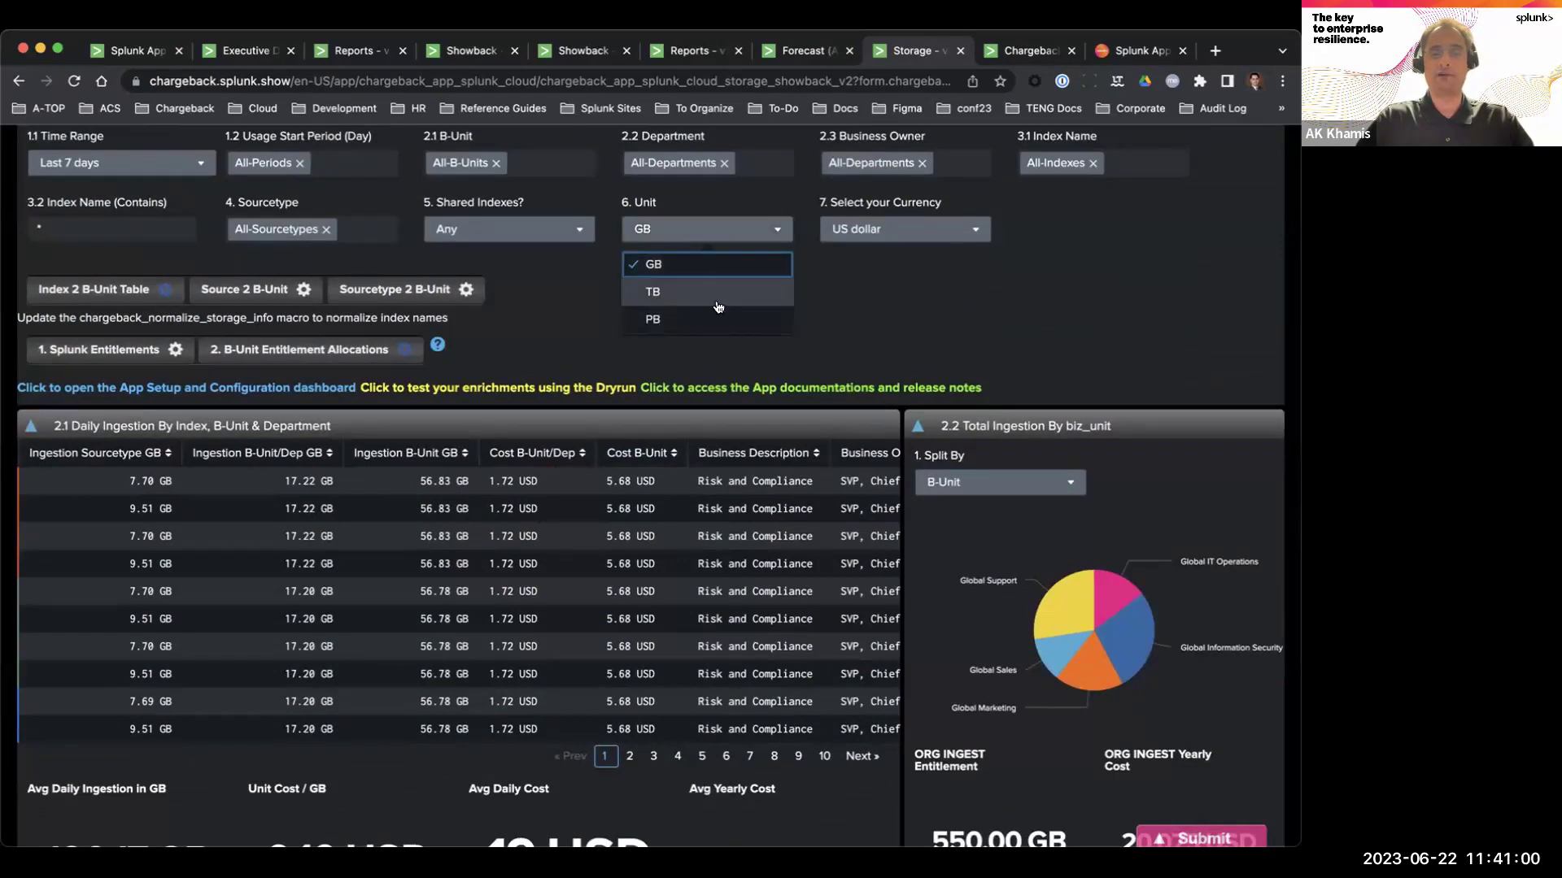
pyautogui.click(856, 353)
pyautogui.scroll(1, 857, 353)
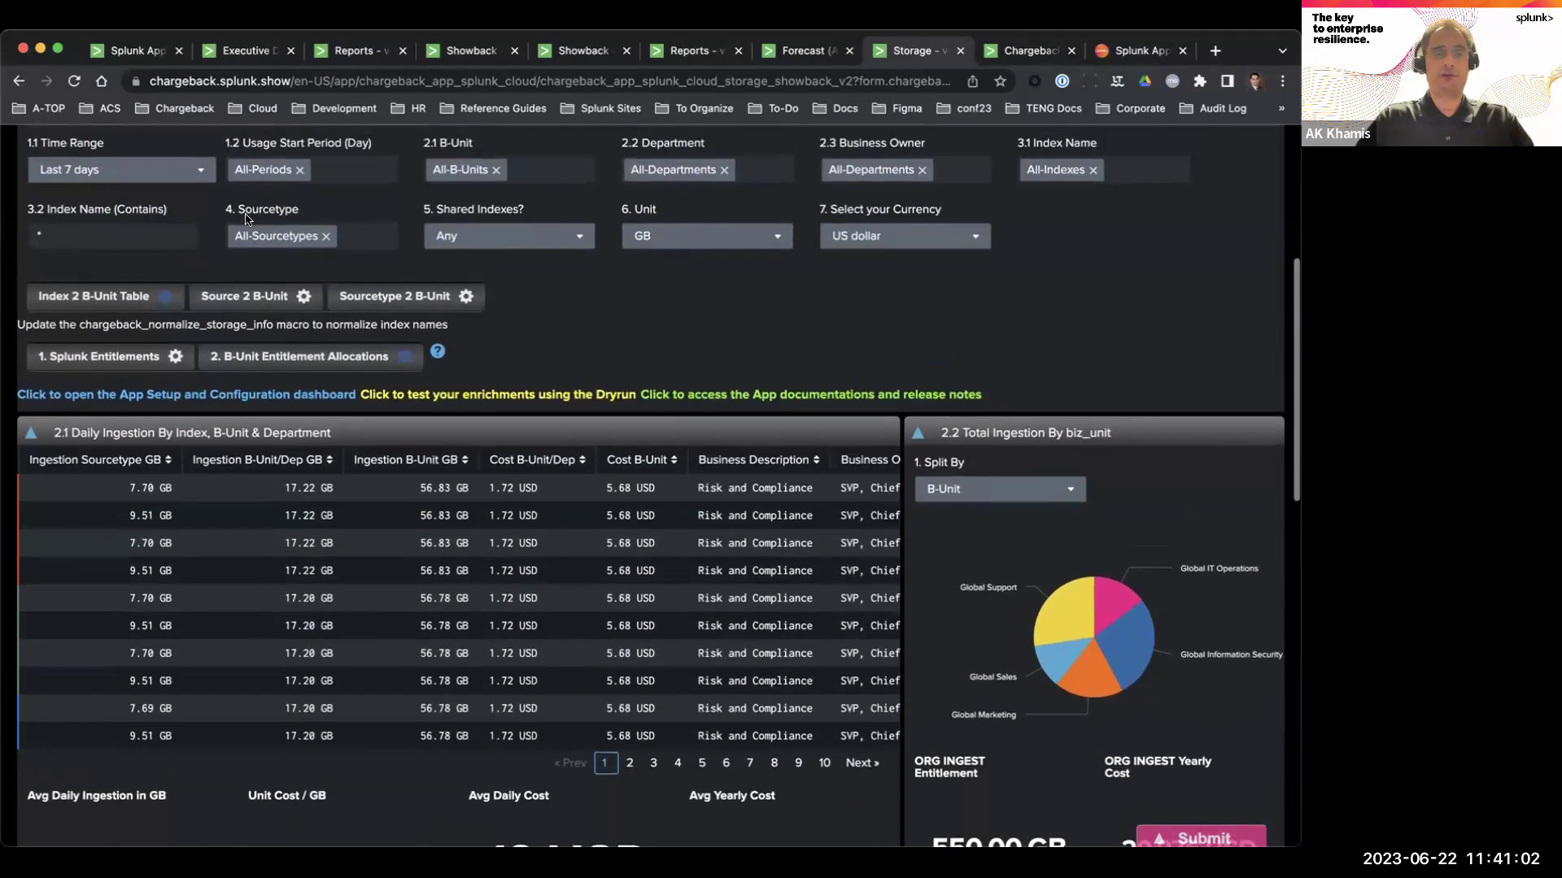
pyautogui.scroll(3, 246, 218)
pyautogui.scroll(-10, 319, 277)
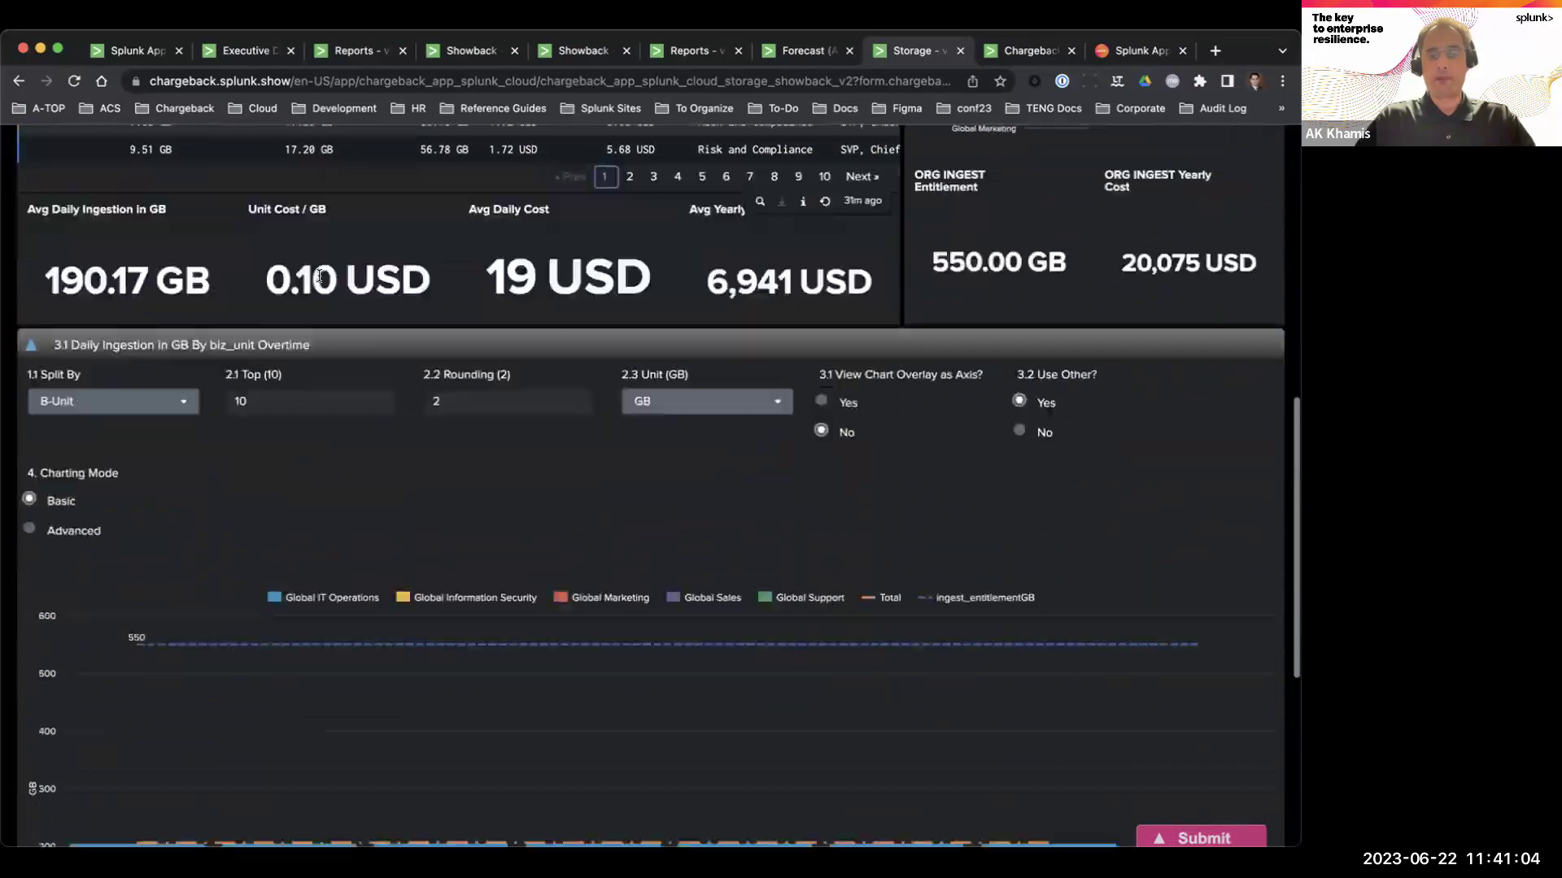
# Expand panel 4.1 and select Global IT Operations as the B-Unit.
pyautogui.scroll(-5, 320, 277)
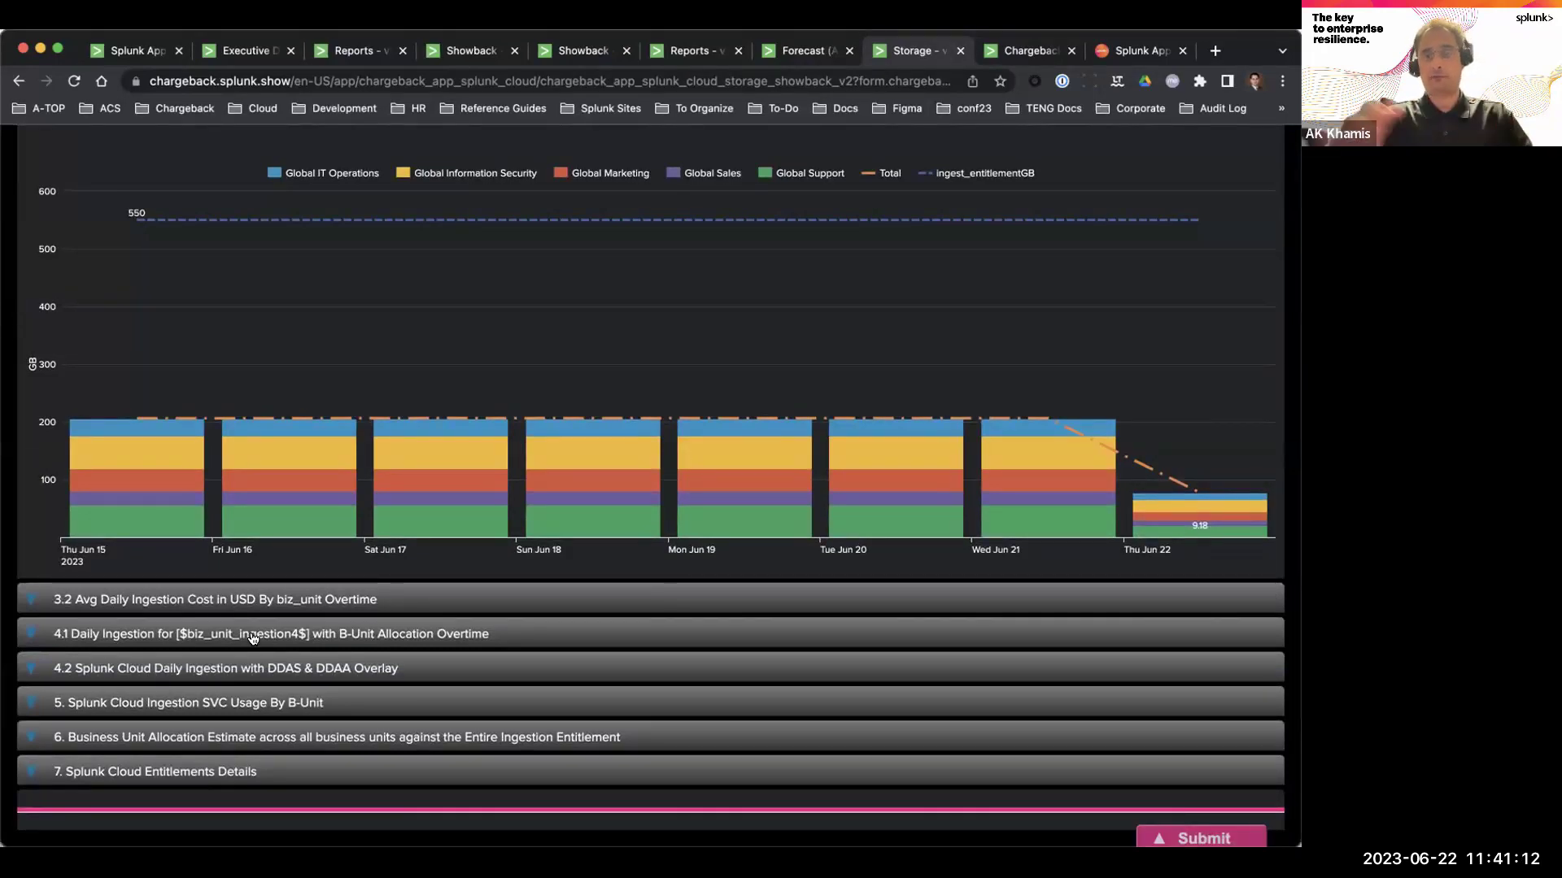
pyautogui.click(253, 638)
pyautogui.scroll(-5, 244, 586)
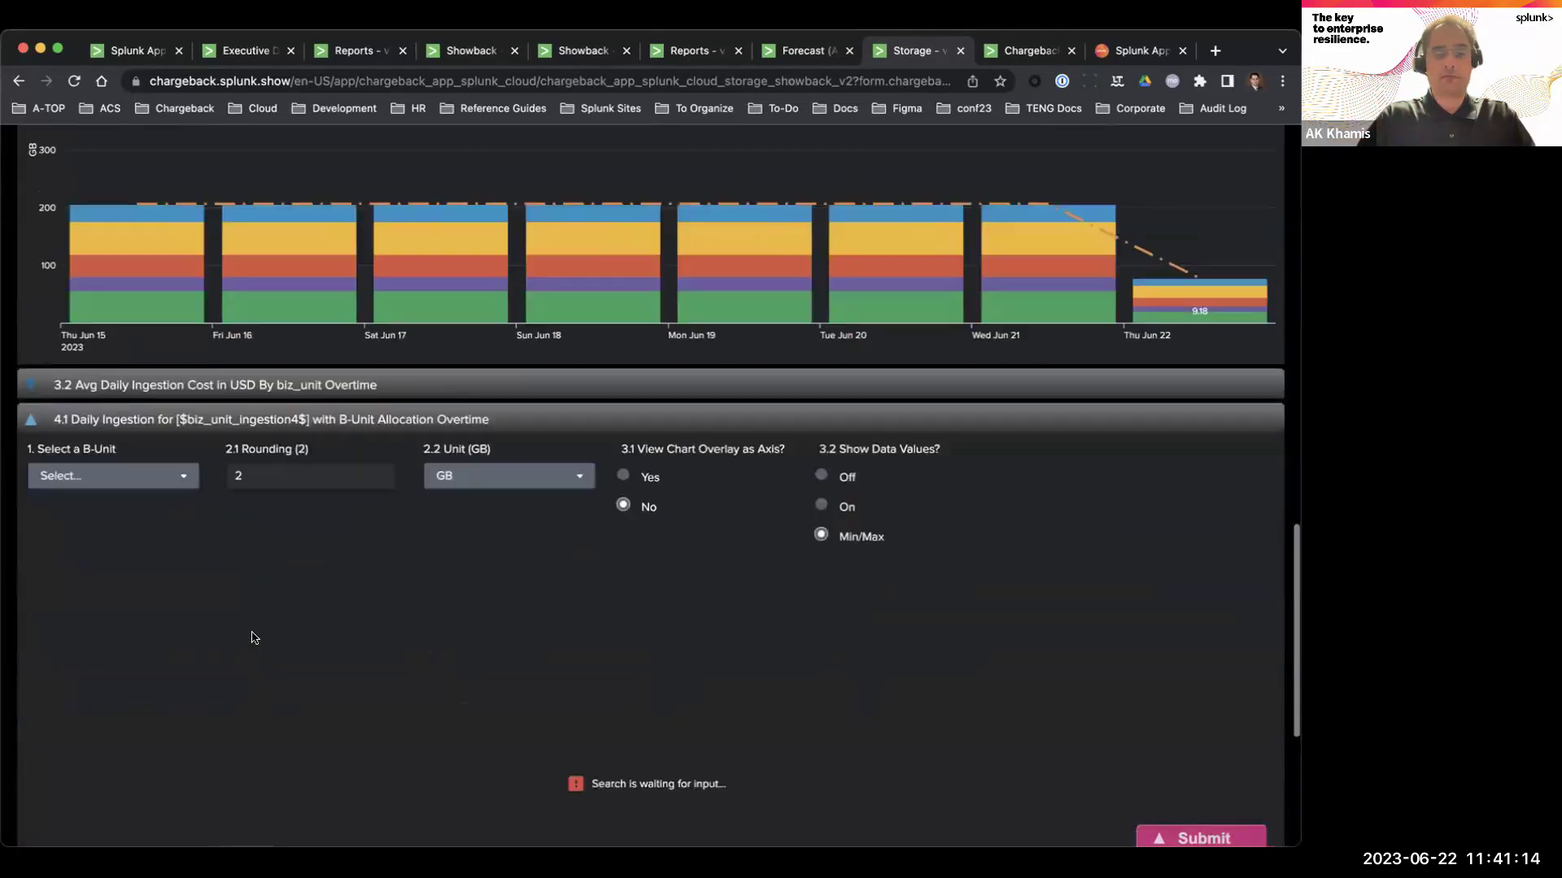
pyautogui.click(120, 243)
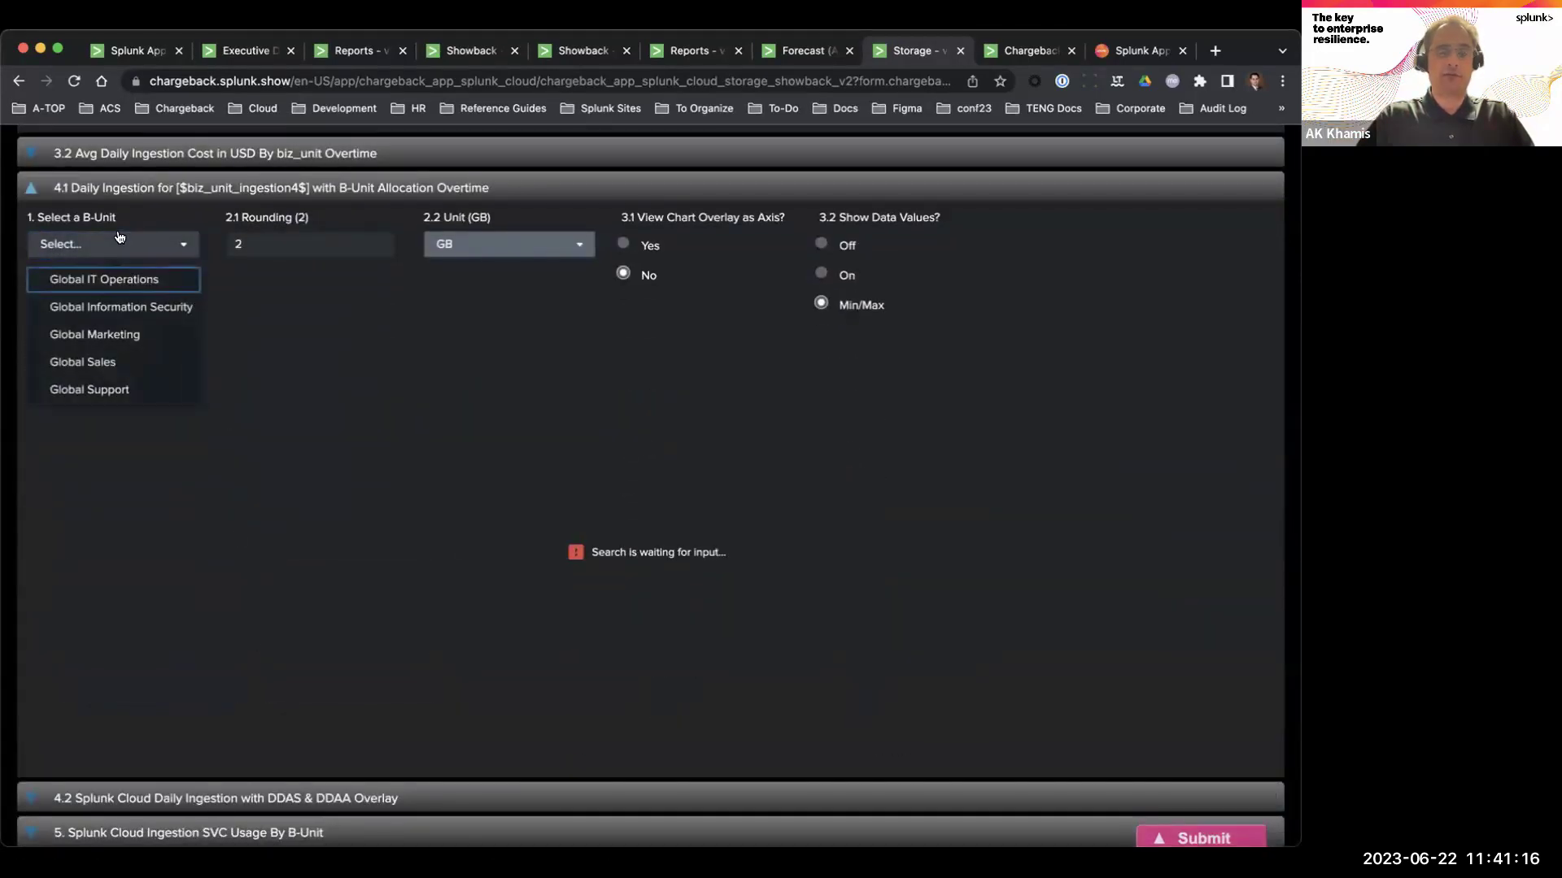
pyautogui.click(136, 287)
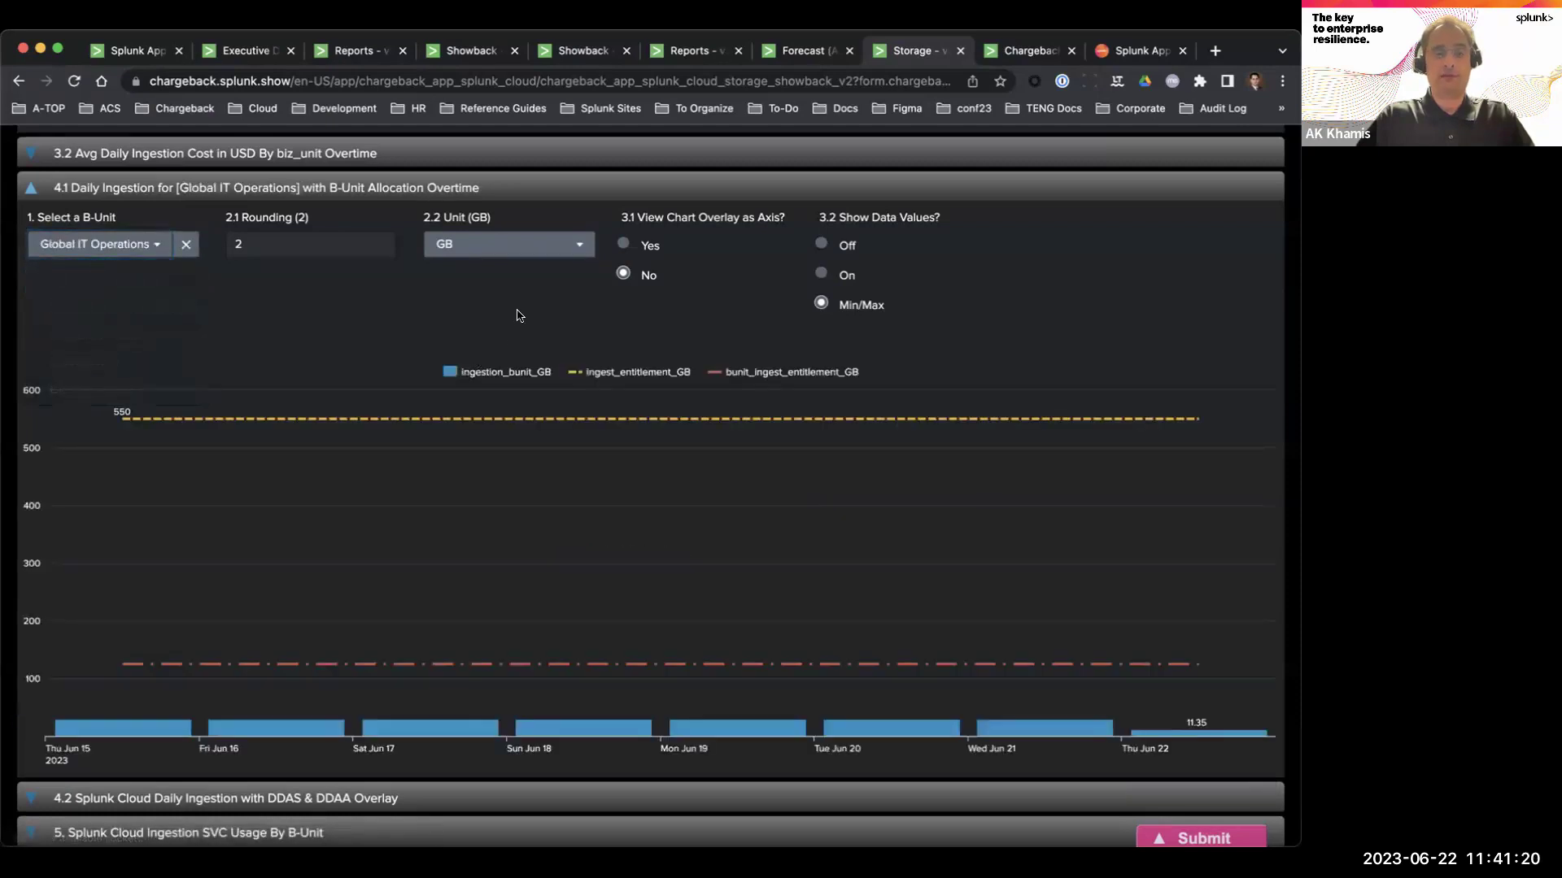
# Inspect Global IT Operations' ingestion chart, 11.35 GB on Jun 22, against its allocation.
pyautogui.scroll(-3, 285, 331)
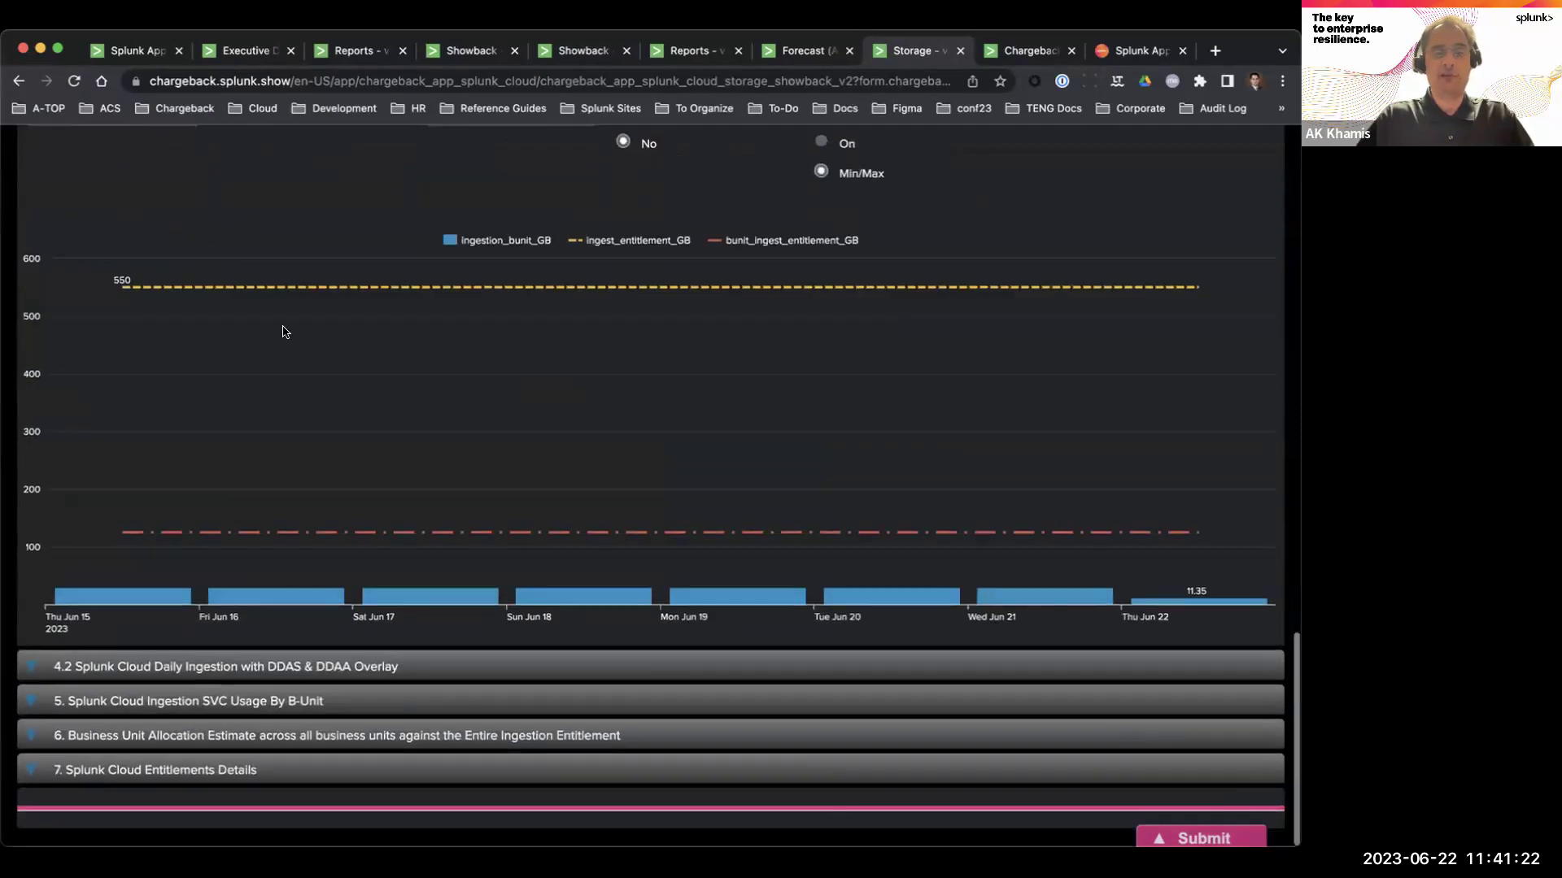
pyautogui.scroll(10, 284, 331)
pyautogui.scroll(8, 284, 331)
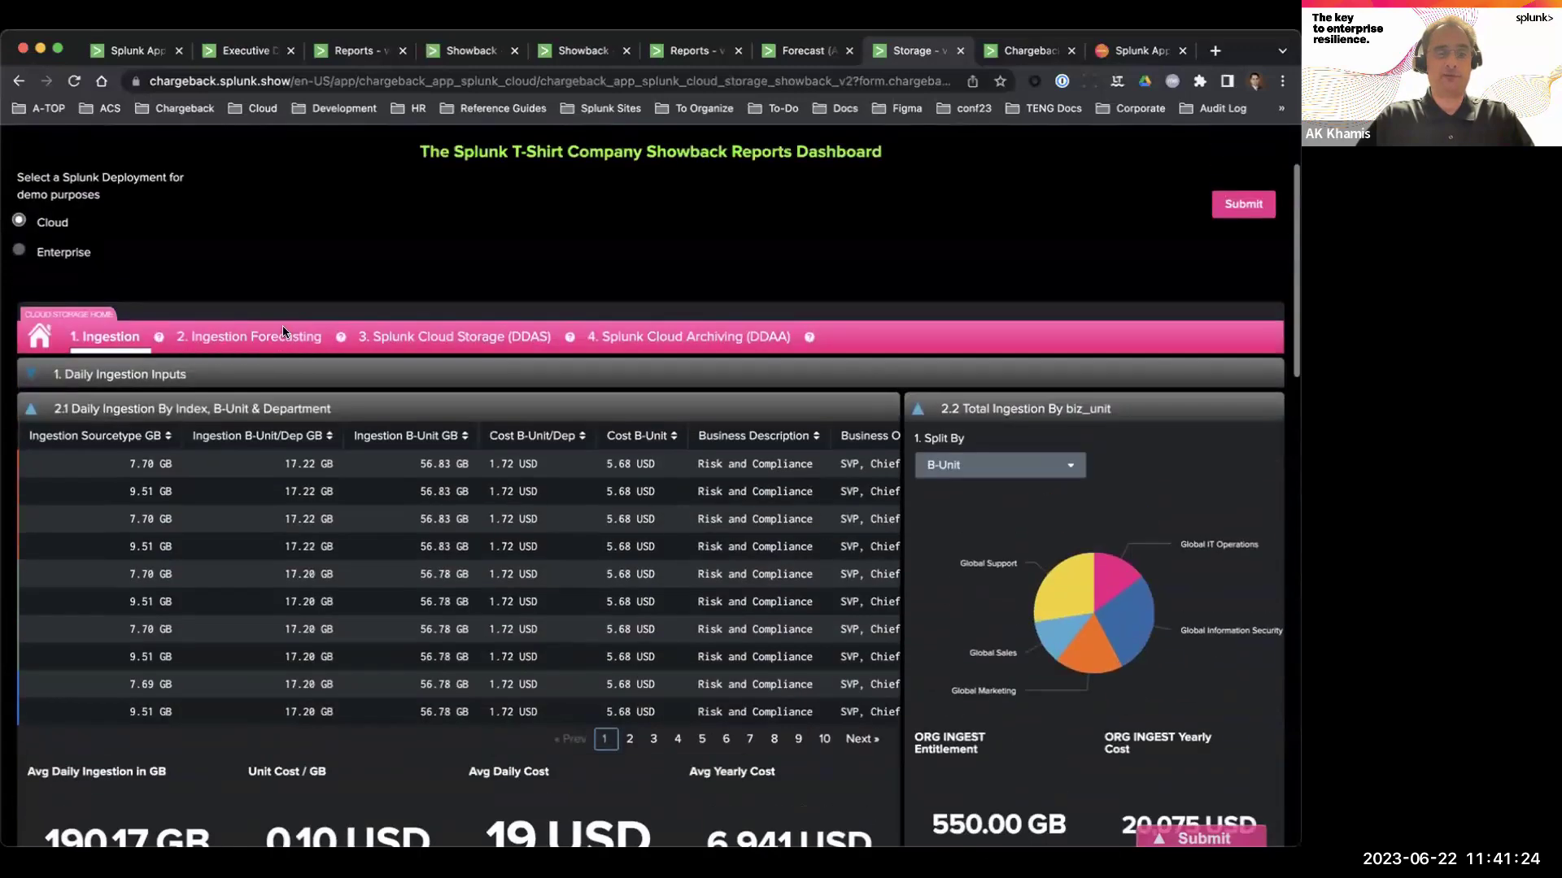
pyautogui.scroll(-15, 284, 331)
pyautogui.scroll(3, 285, 331)
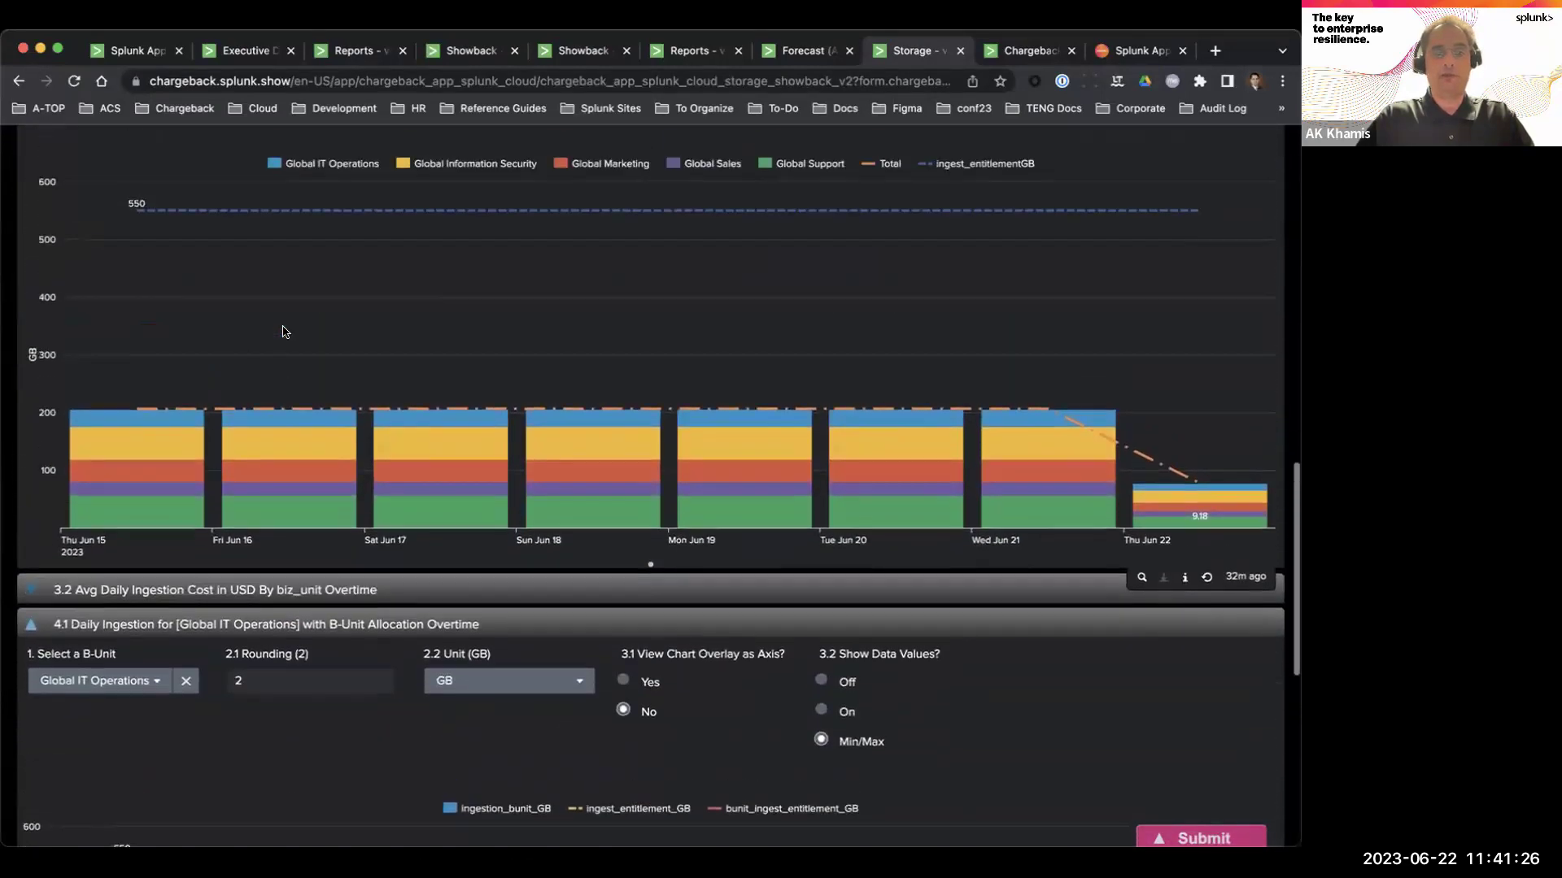
pyautogui.scroll(2, 284, 331)
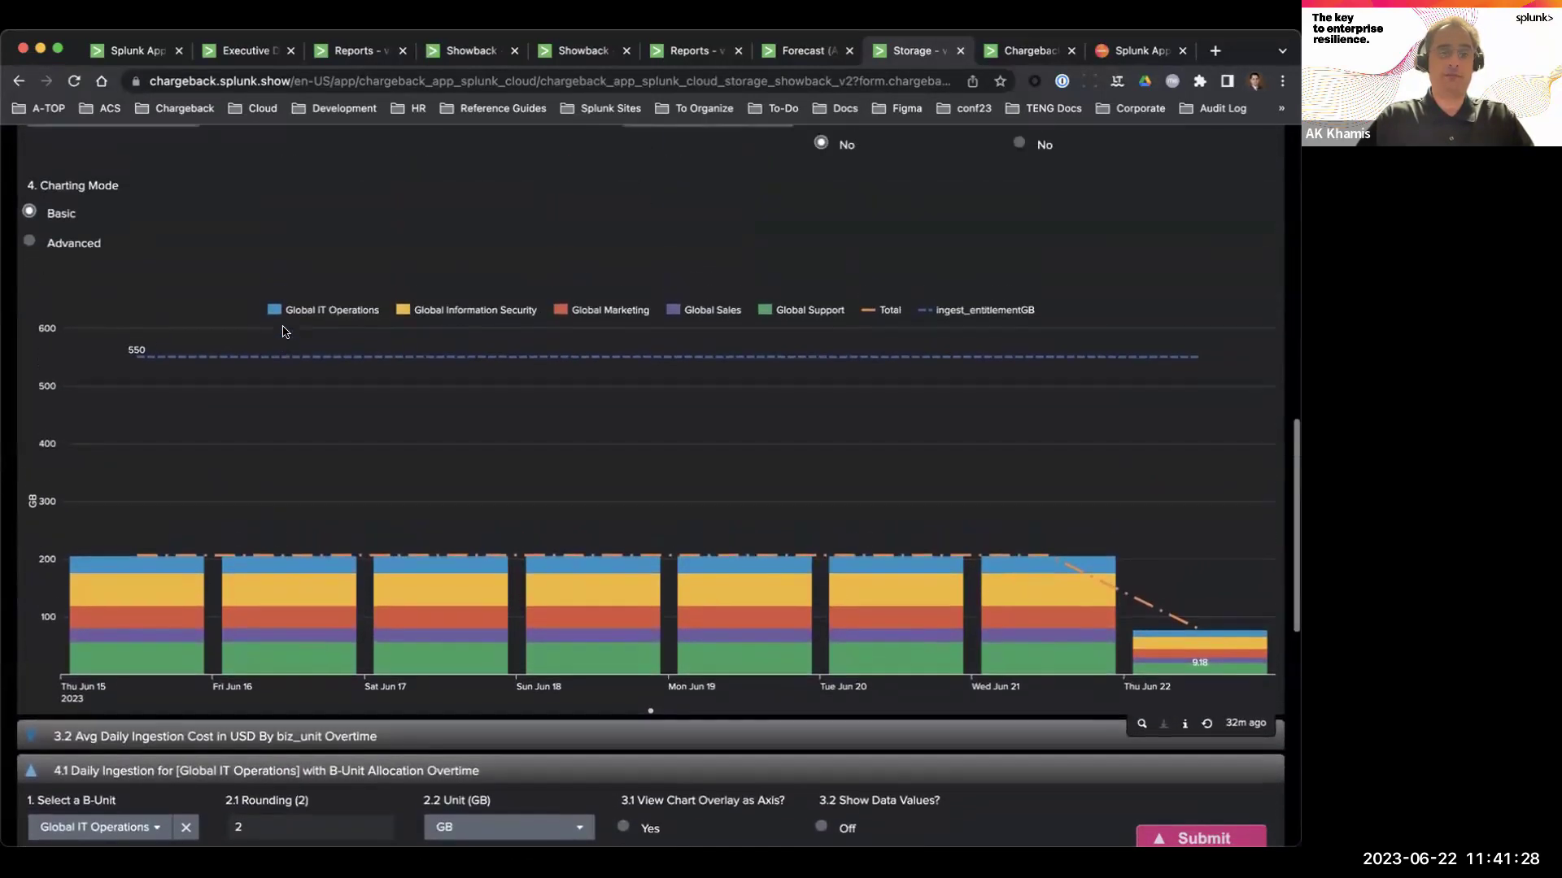
pyautogui.scroll(-6, 285, 331)
pyautogui.scroll(-3, 285, 331)
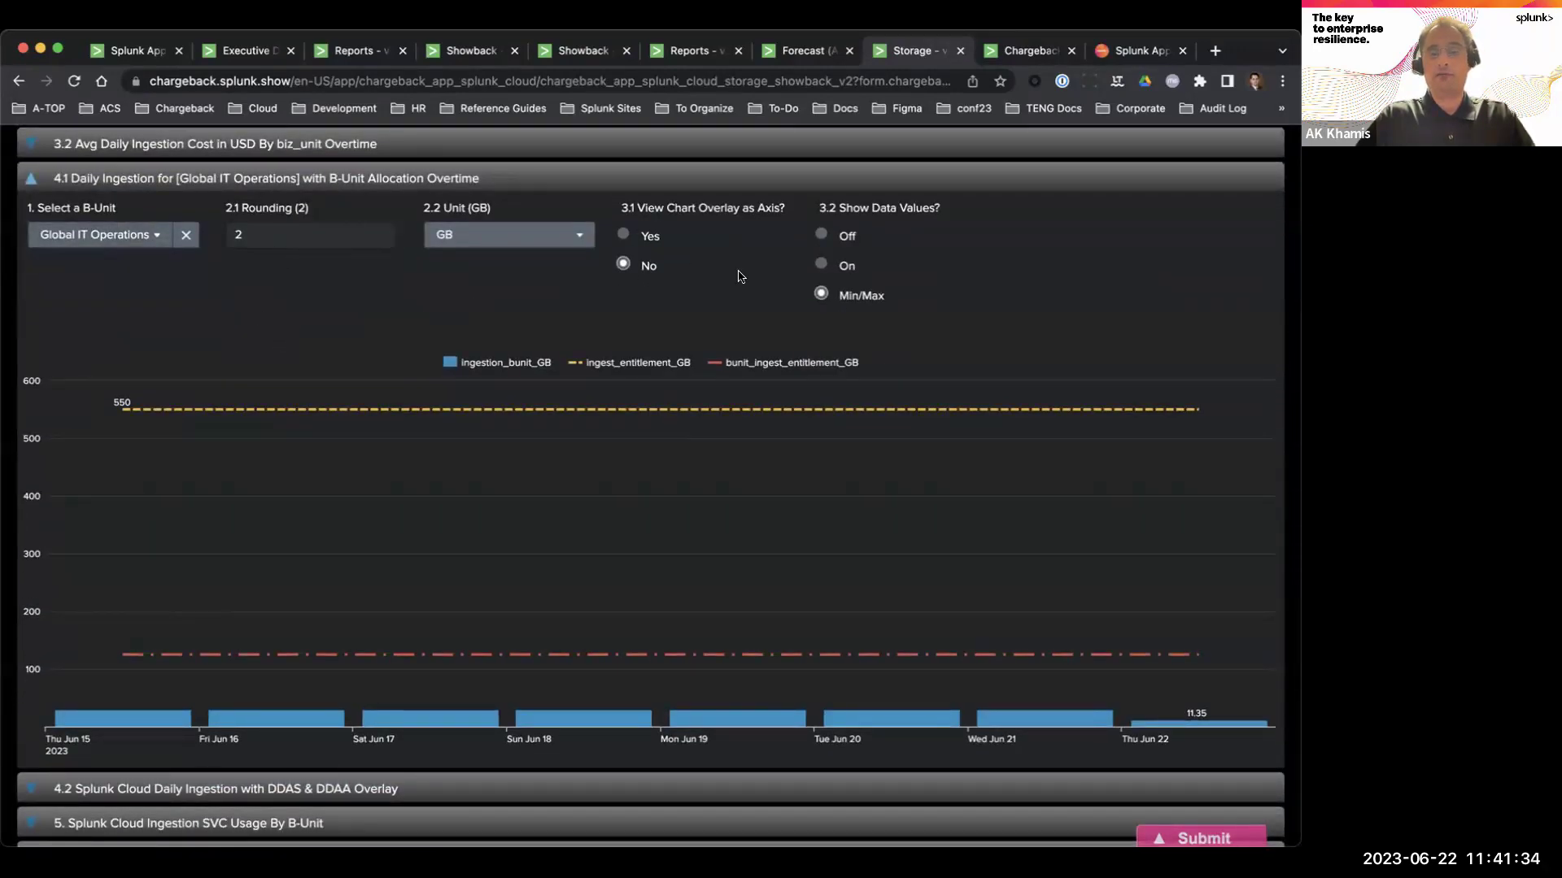
pyautogui.scroll(20, 779, 341)
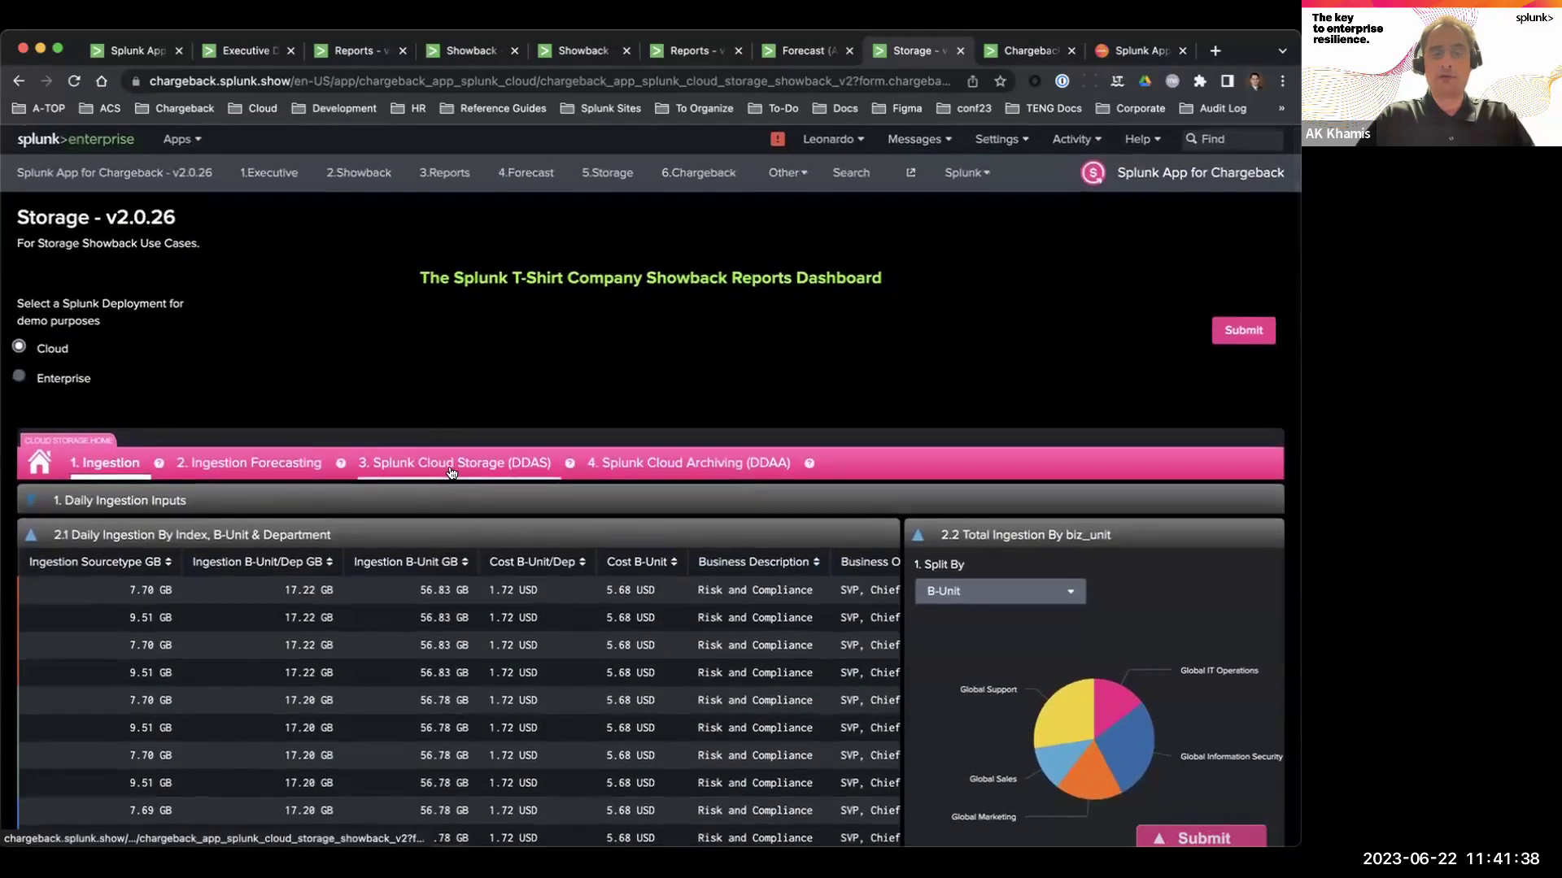
# On the DDAS tab, chart Global Information Security's daily storage against its 2,000 GB allocation.
pyautogui.click(451, 468)
pyautogui.scroll(-2, 431, 227)
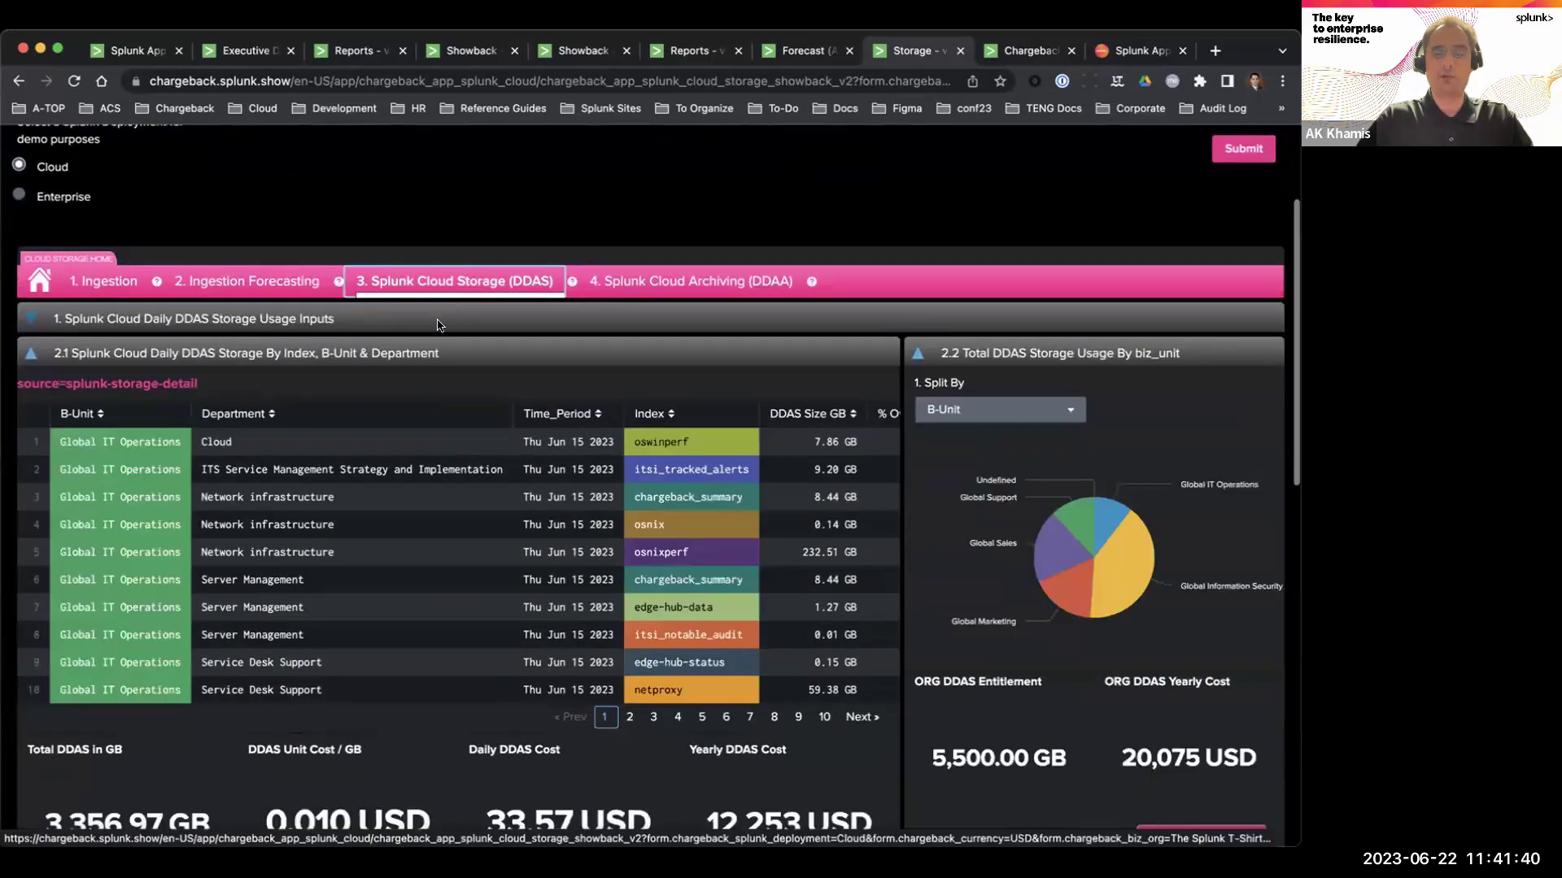
pyautogui.scroll(-9, 432, 228)
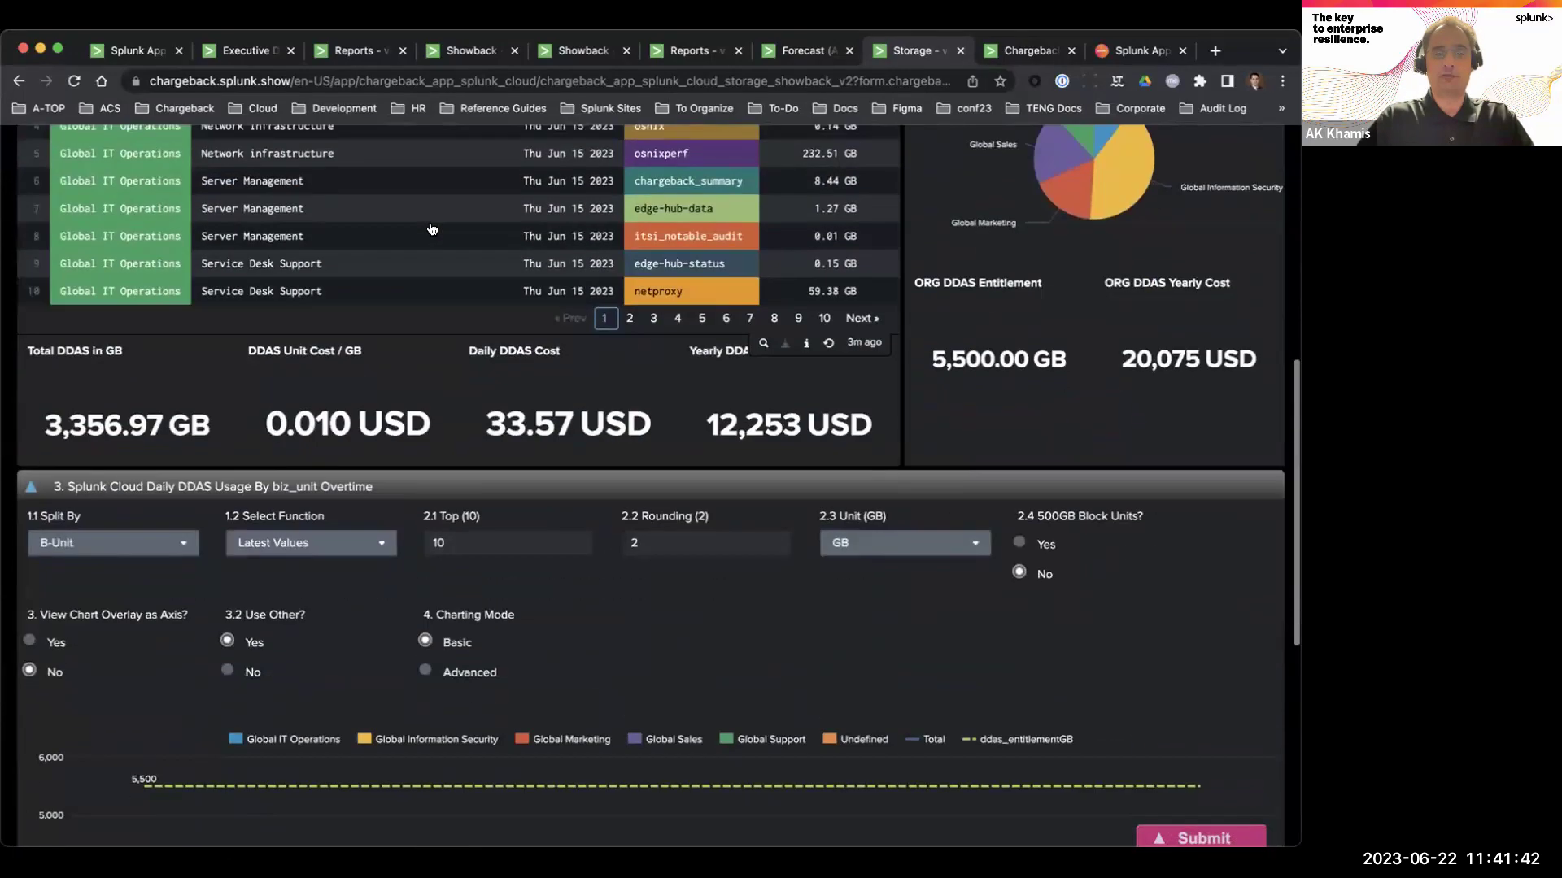
pyautogui.scroll(-1, 433, 228)
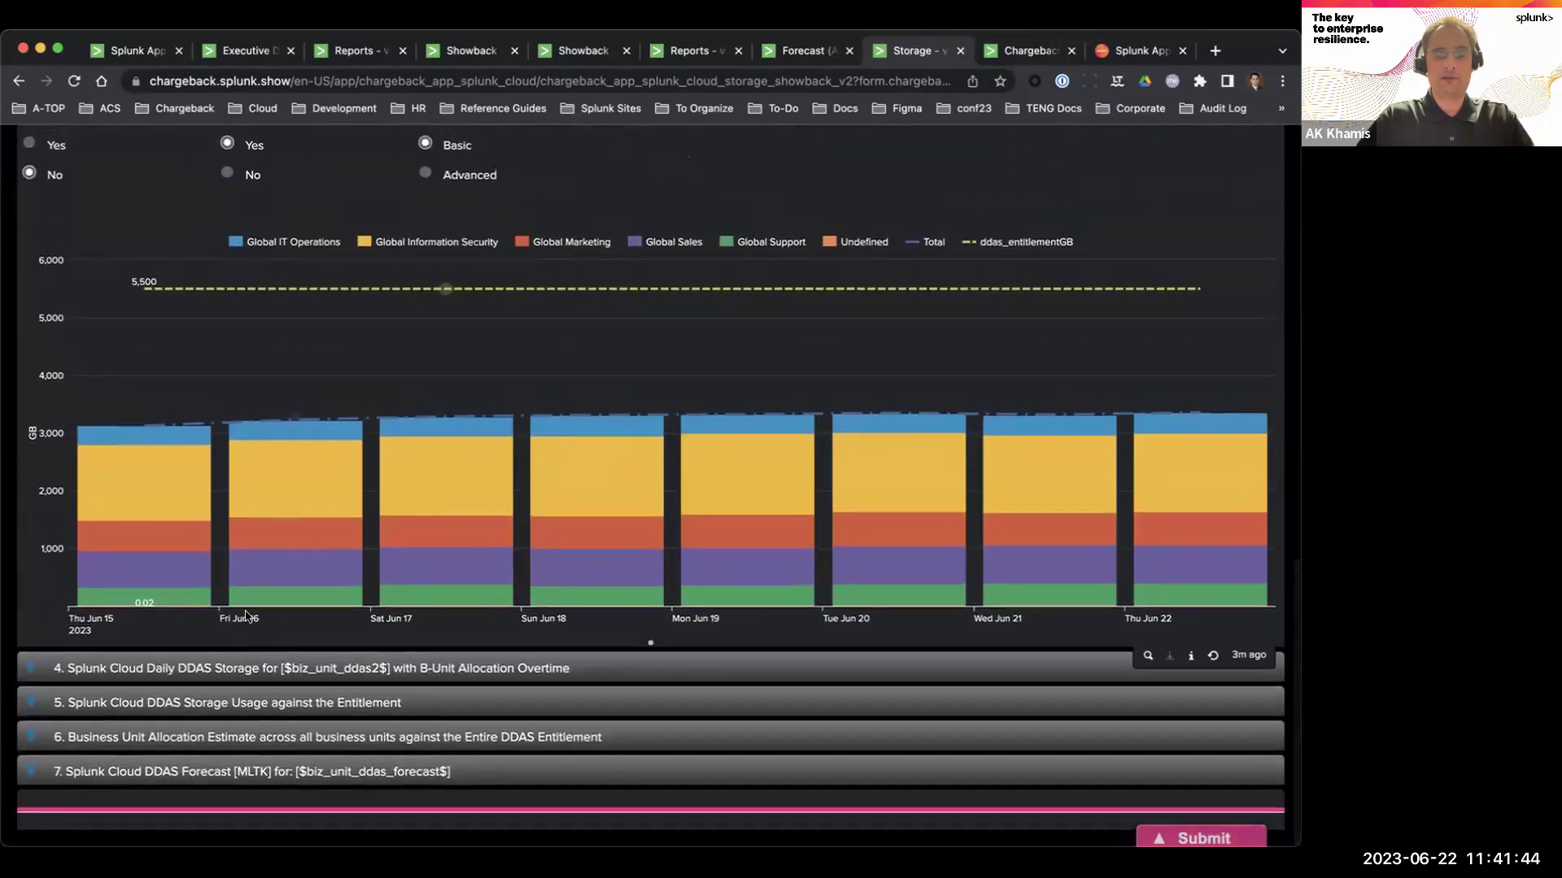
pyautogui.click(214, 668)
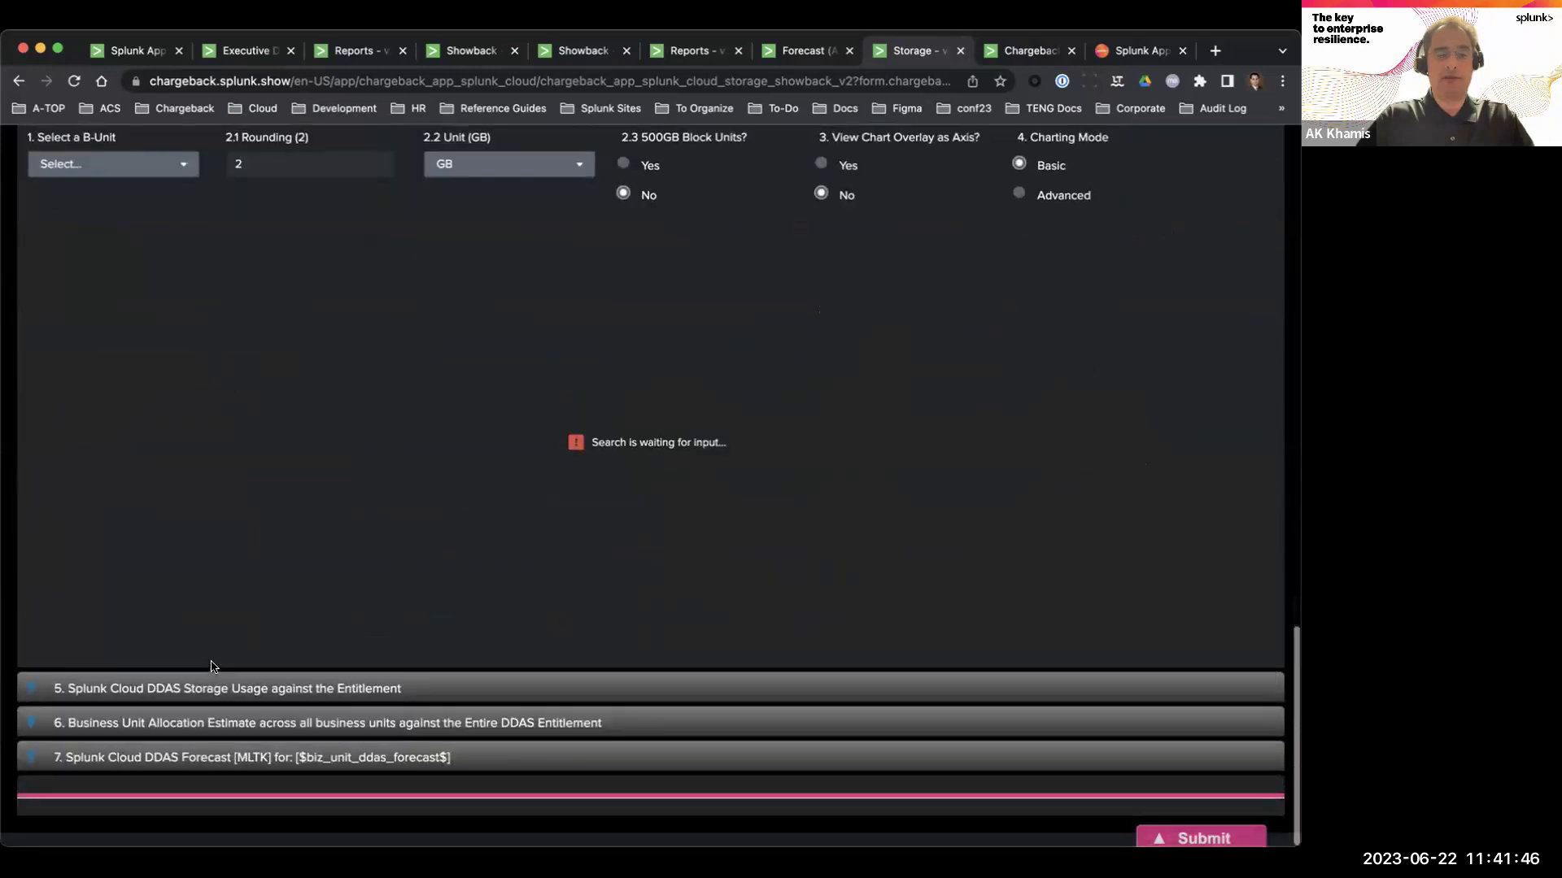
pyautogui.click(126, 181)
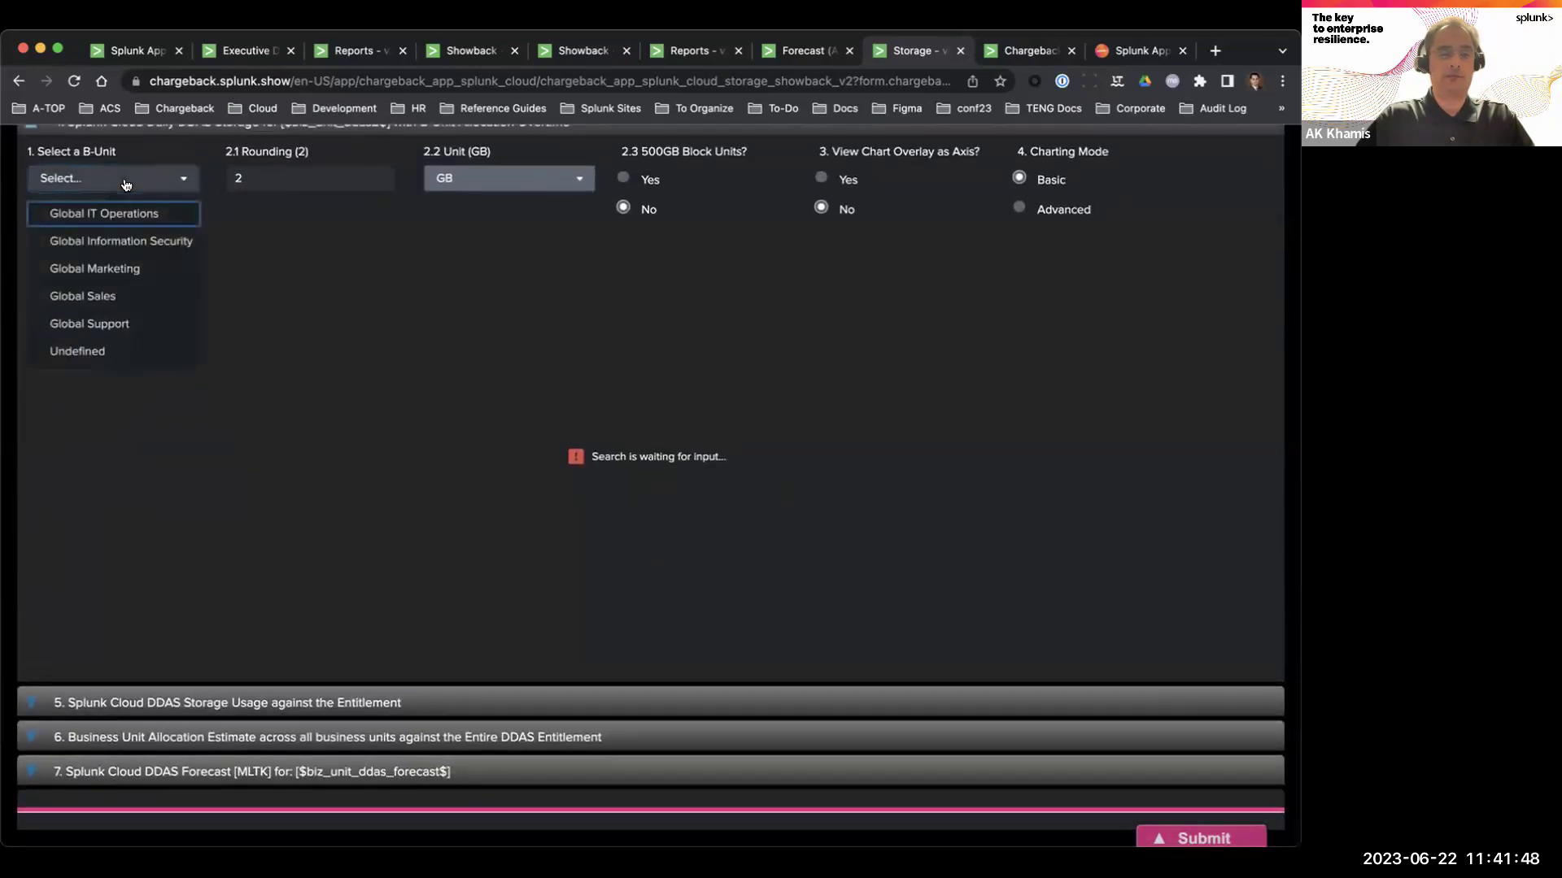
pyautogui.click(124, 241)
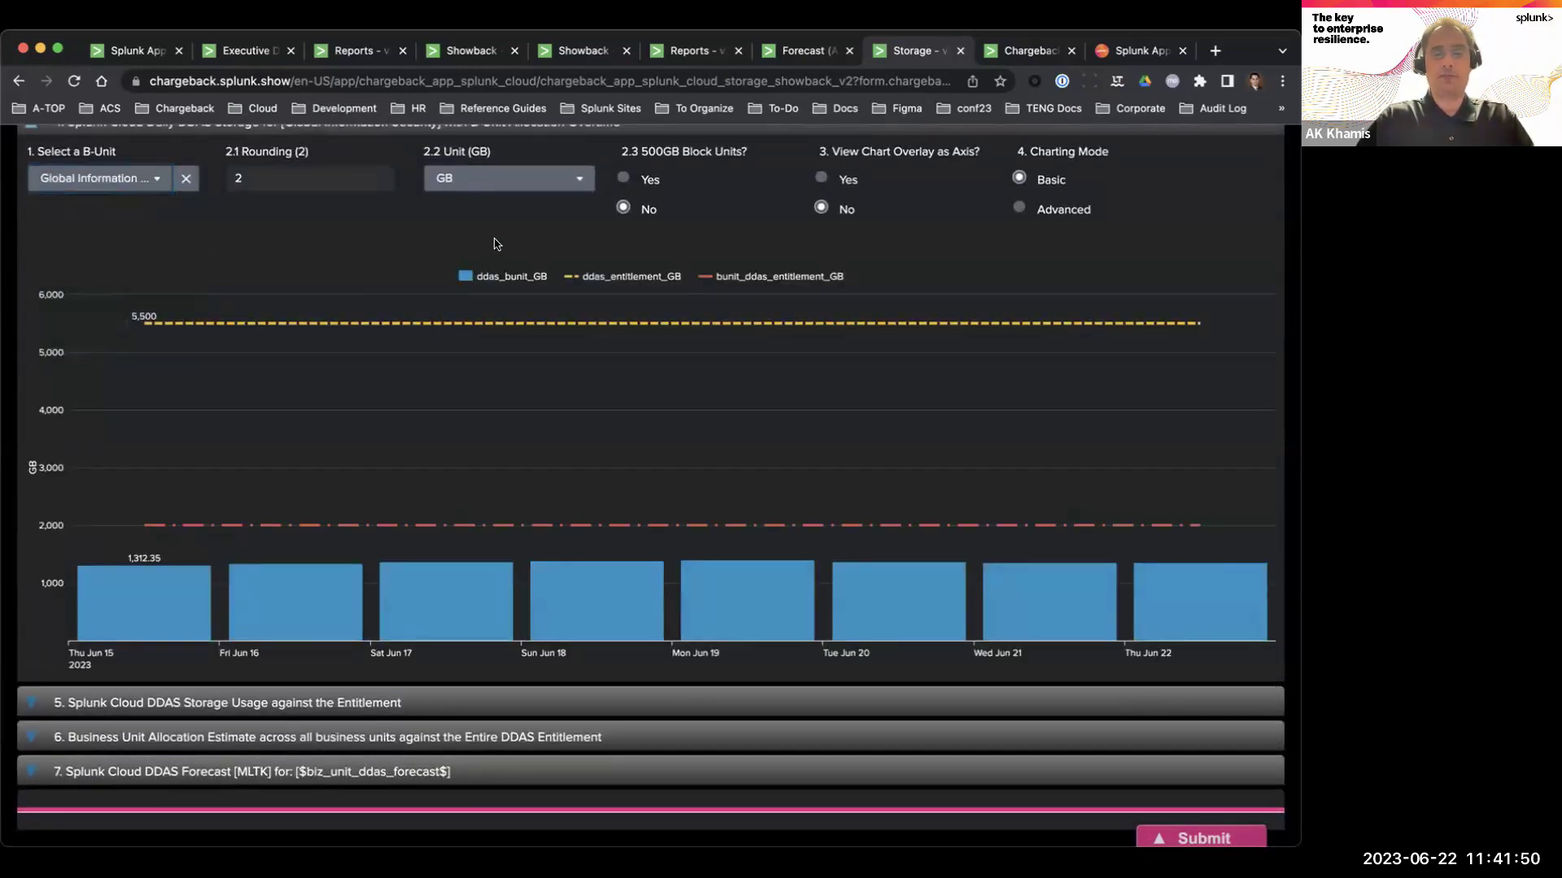
pyautogui.moveTo(743, 338)
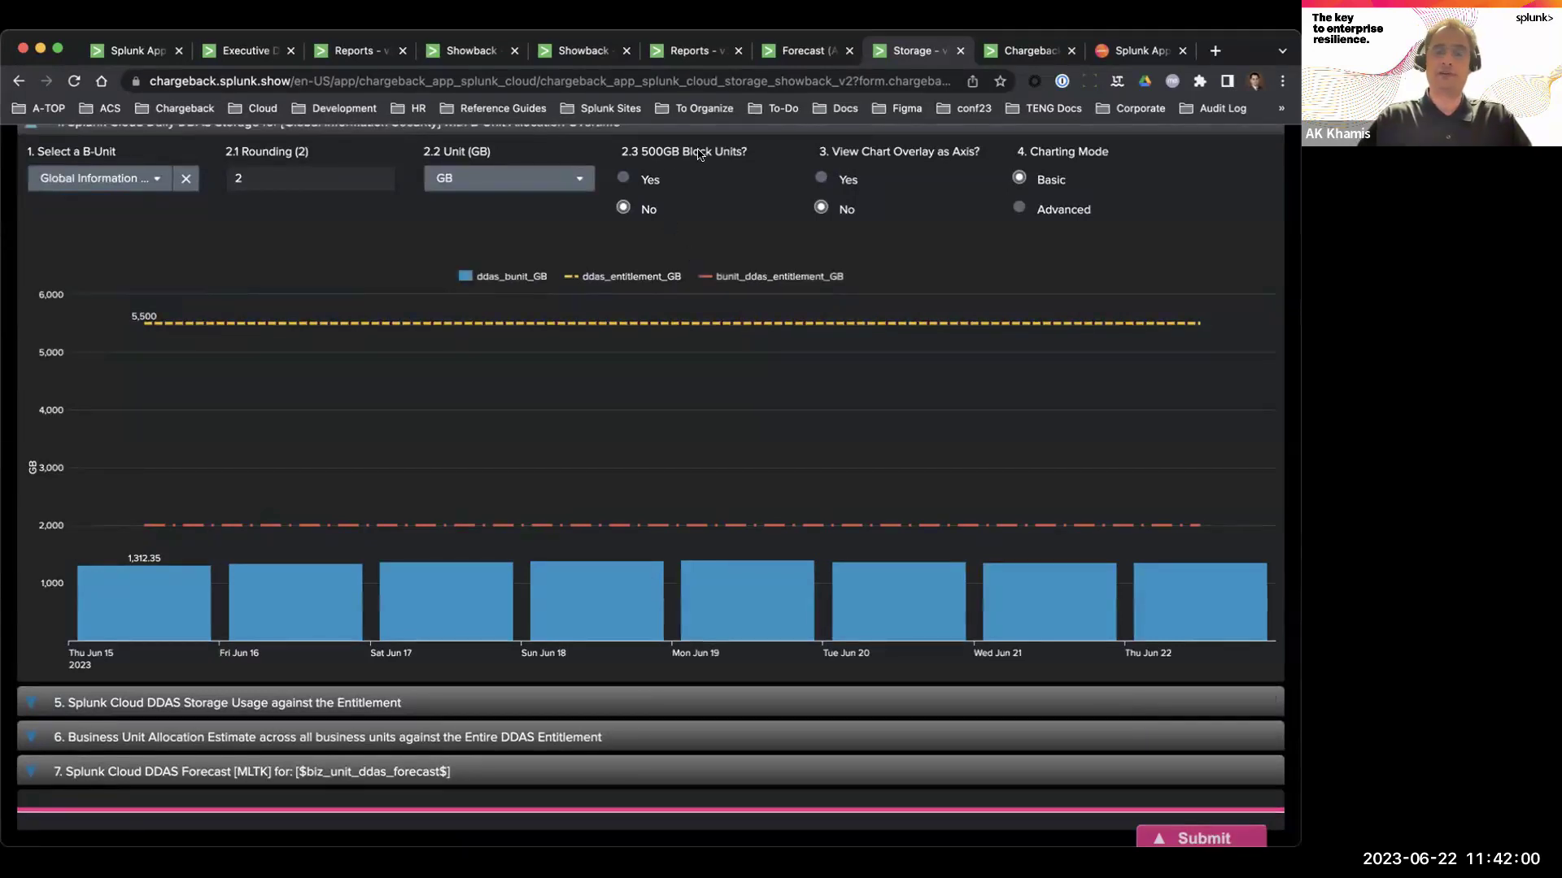
pyautogui.click(625, 180)
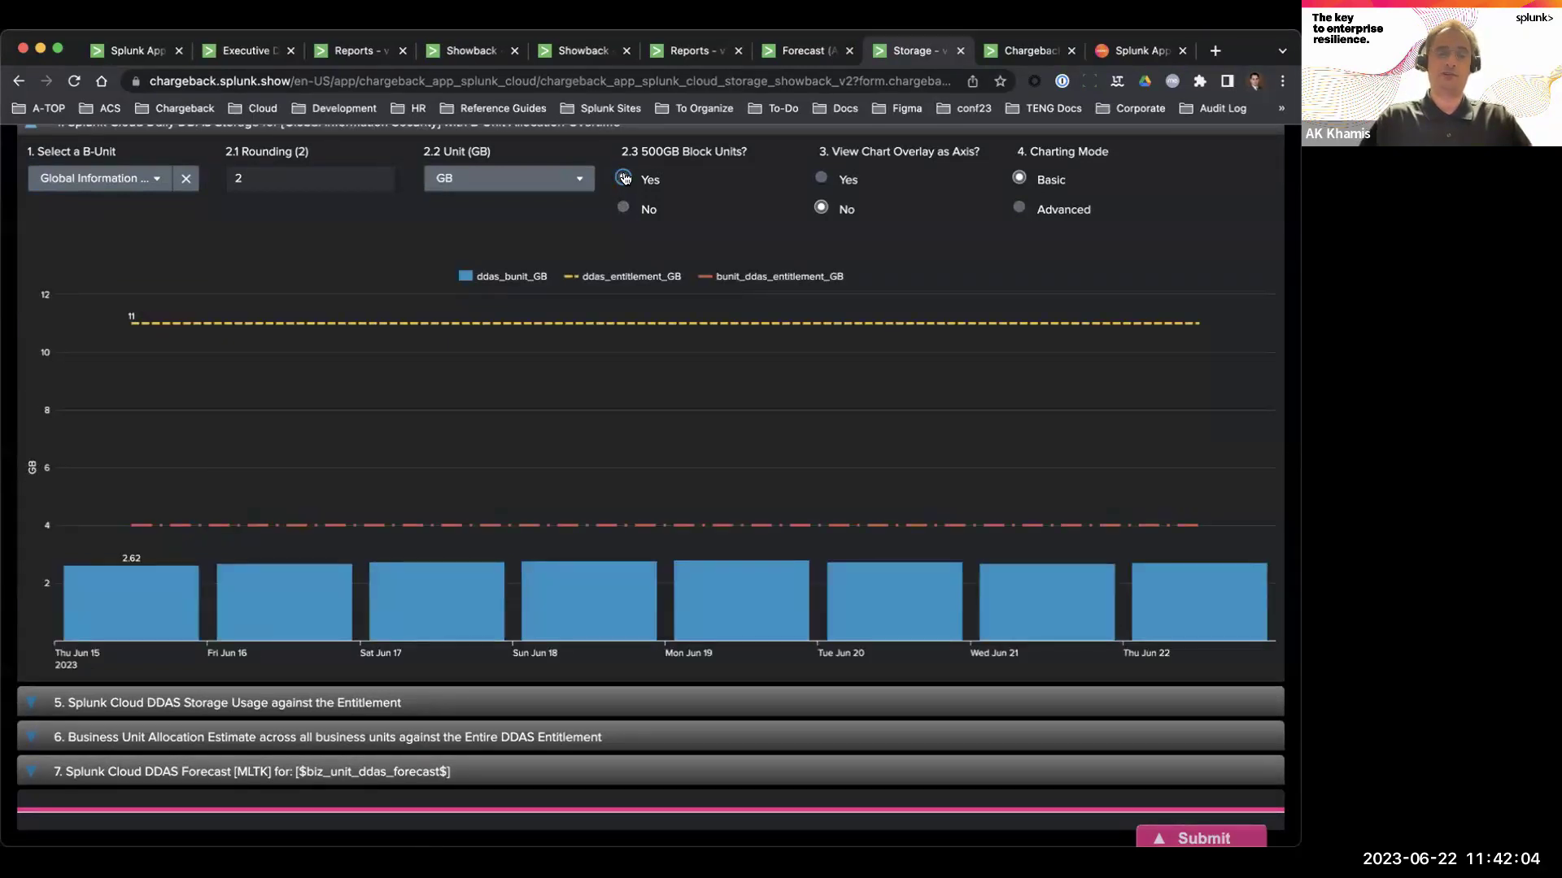
pyautogui.moveTo(642, 327)
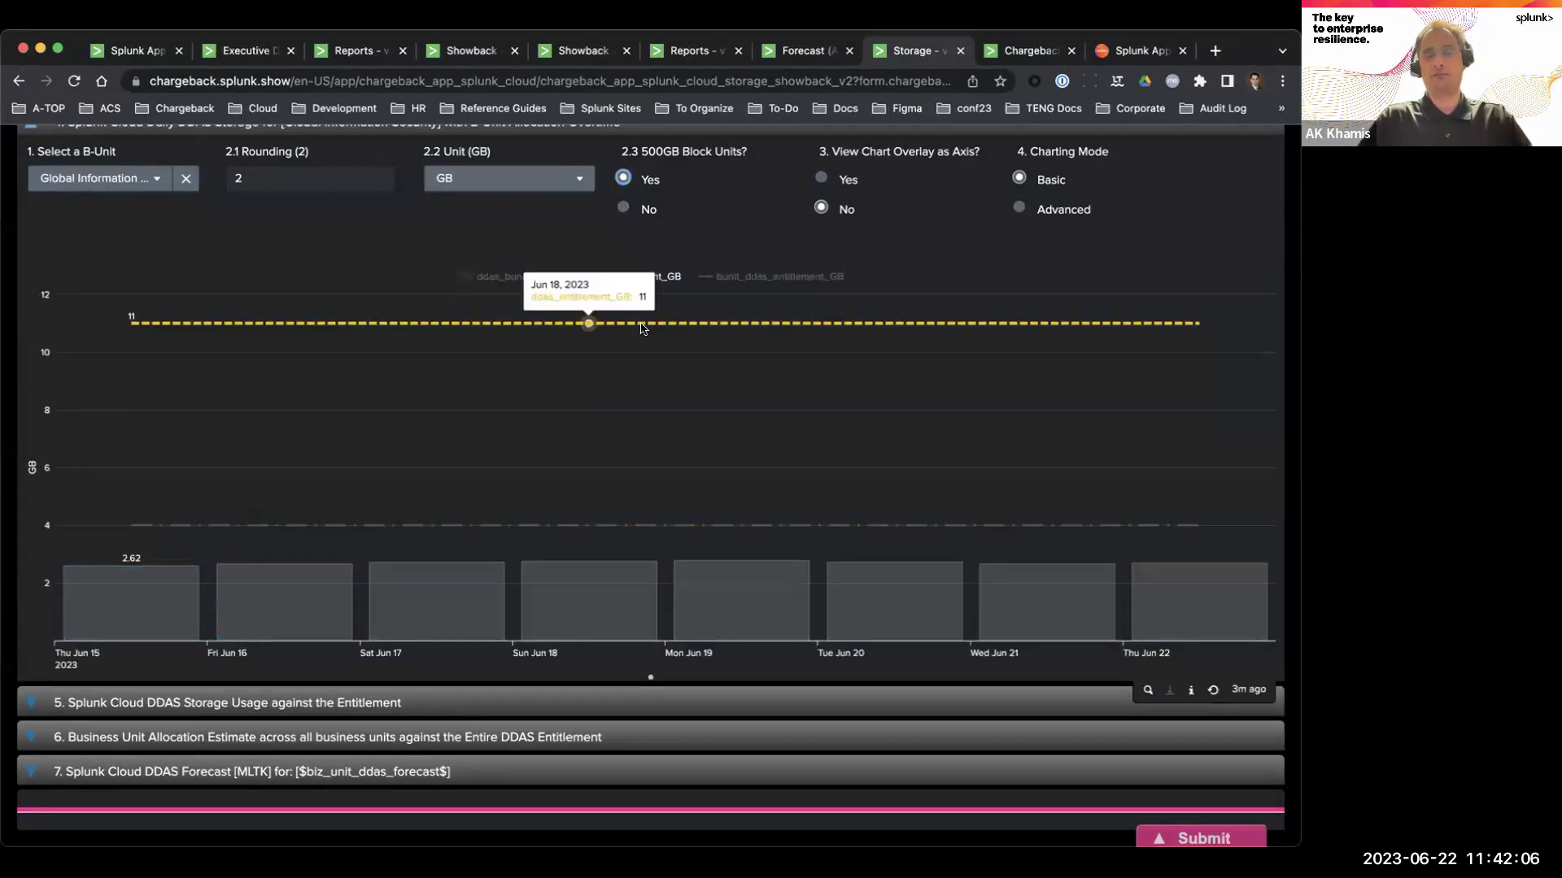
pyautogui.moveTo(614, 524)
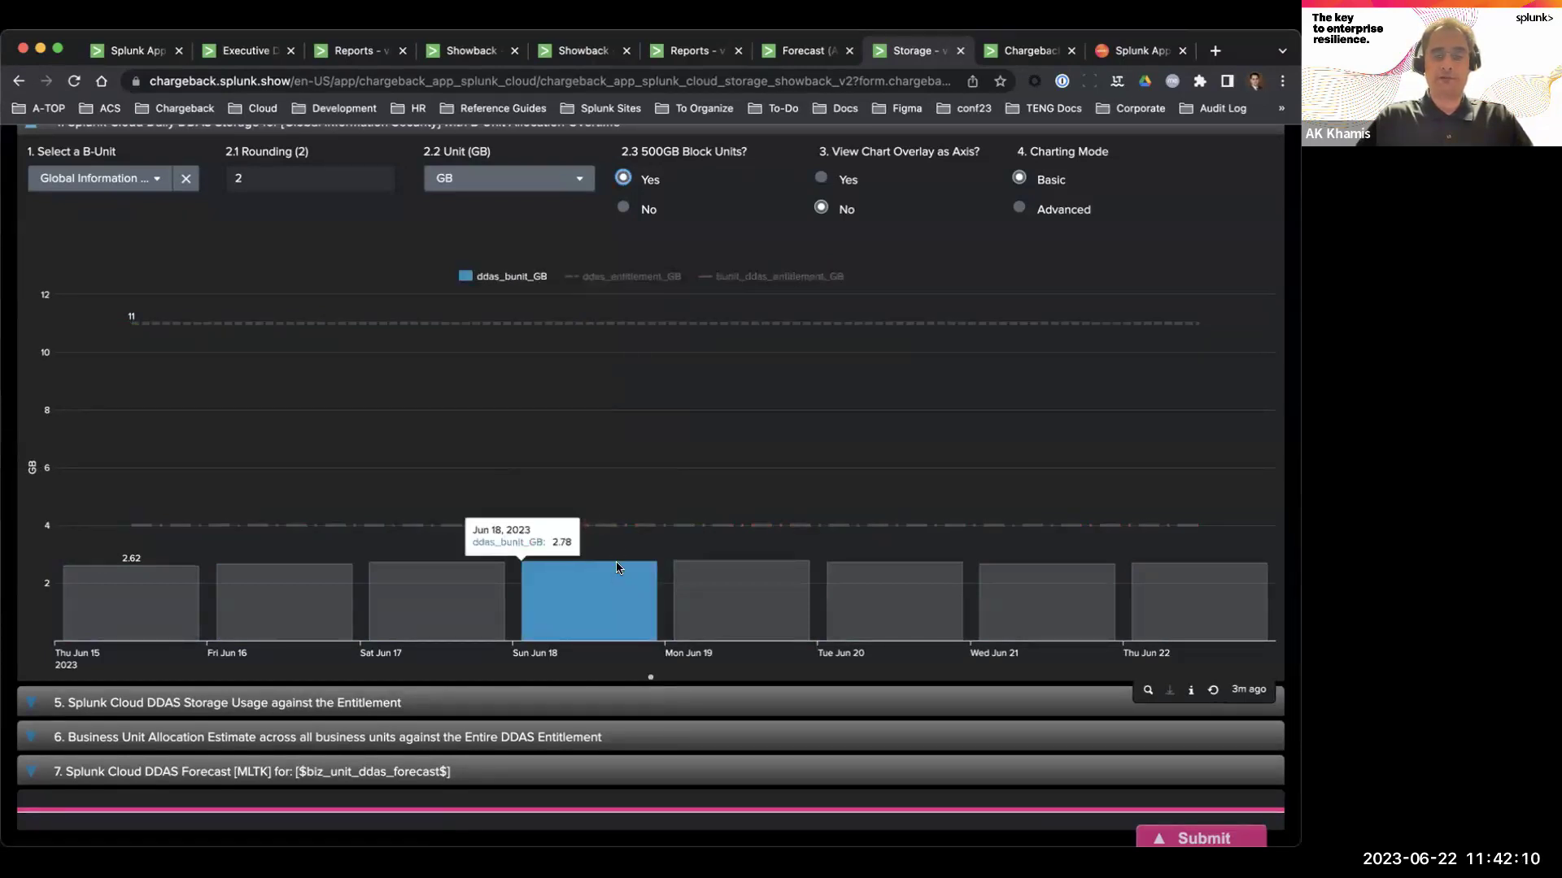
pyautogui.moveTo(861, 327)
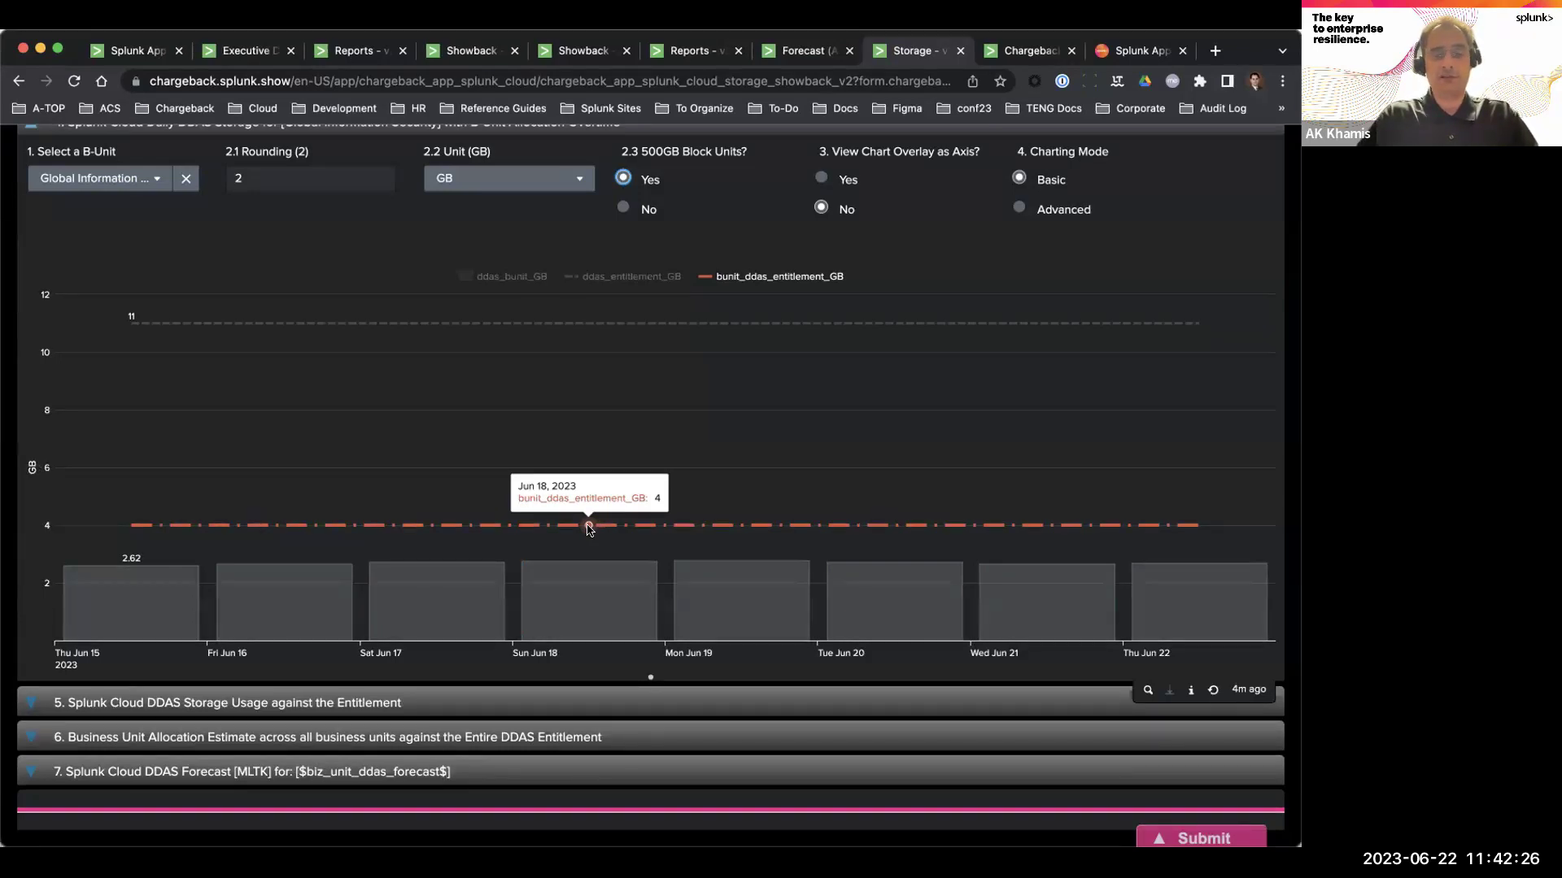
pyautogui.scroll(-1, 934, 260)
# Collapse the daily storage panel and run the DDAS storage forecast for Global Information Security.
pyautogui.scroll(1, 933, 260)
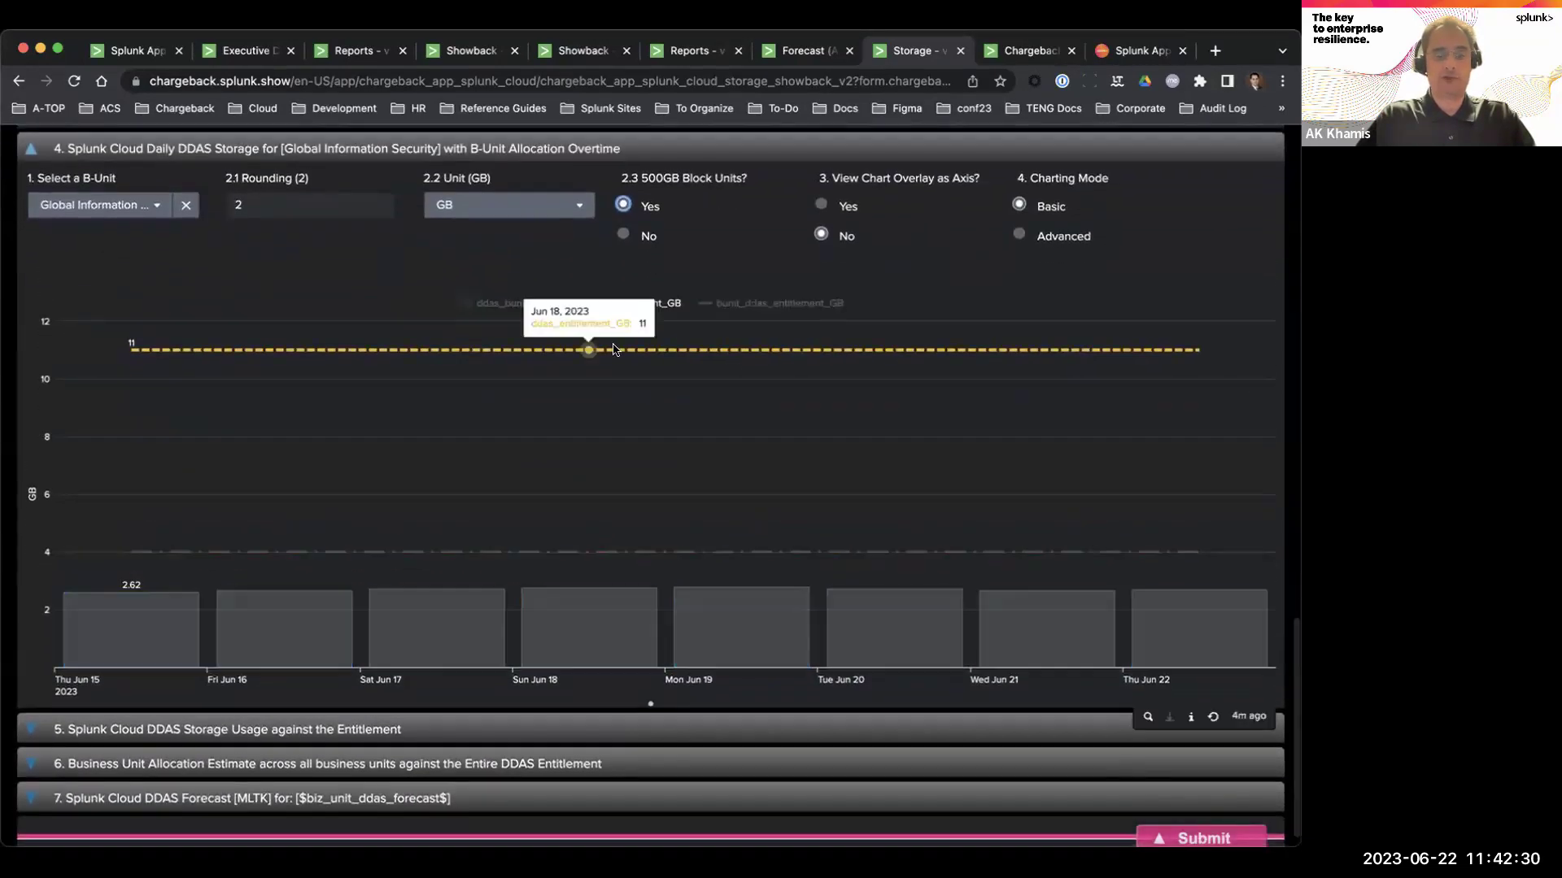
pyautogui.click(526, 146)
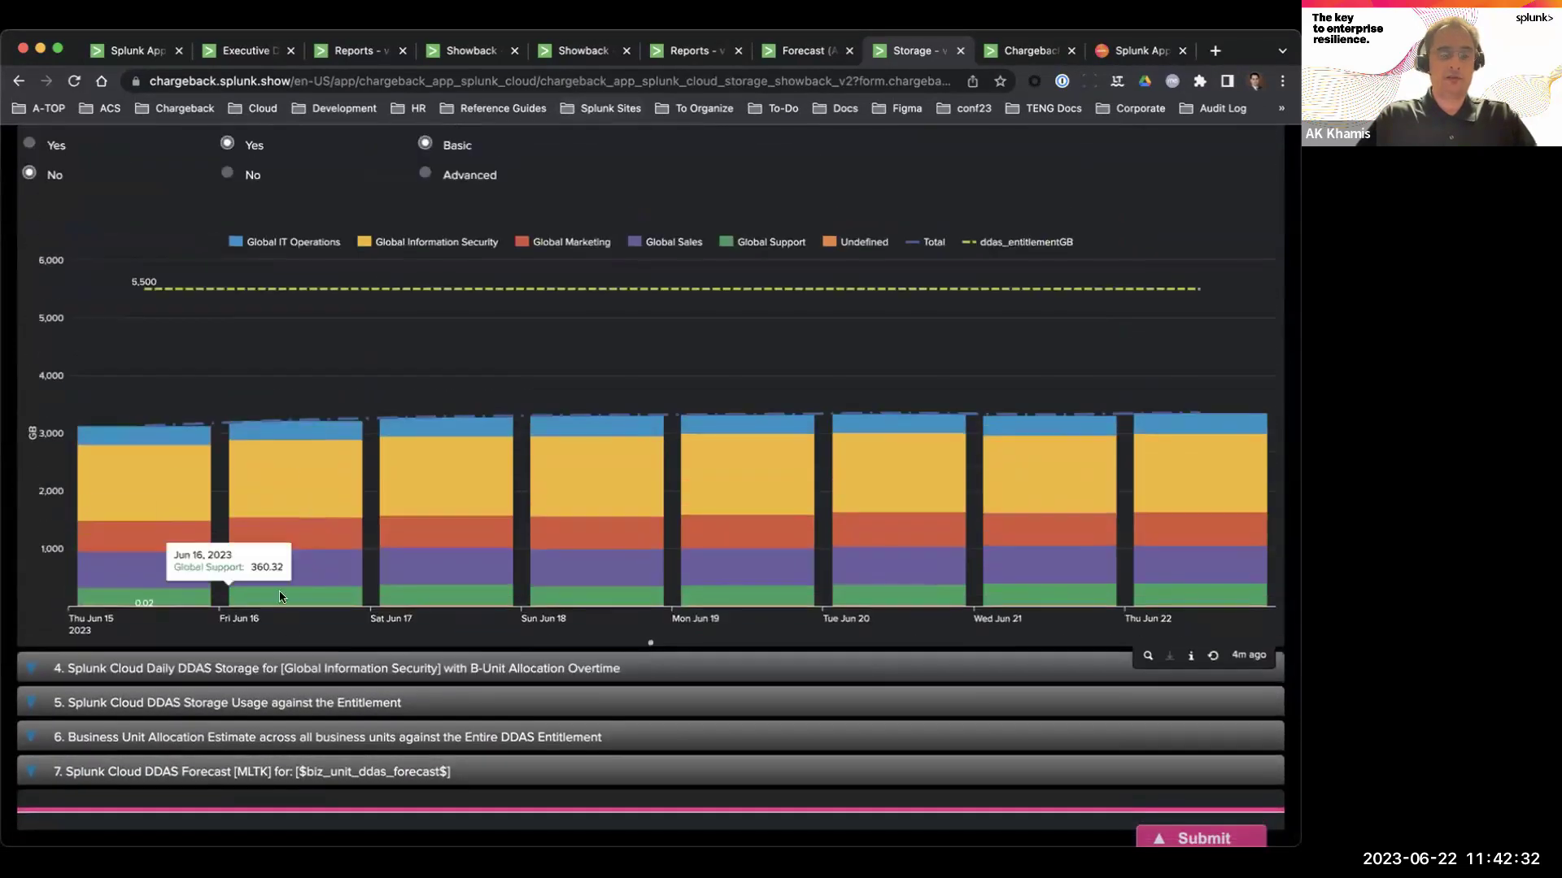
pyautogui.click(265, 771)
pyautogui.scroll(-10, 277, 523)
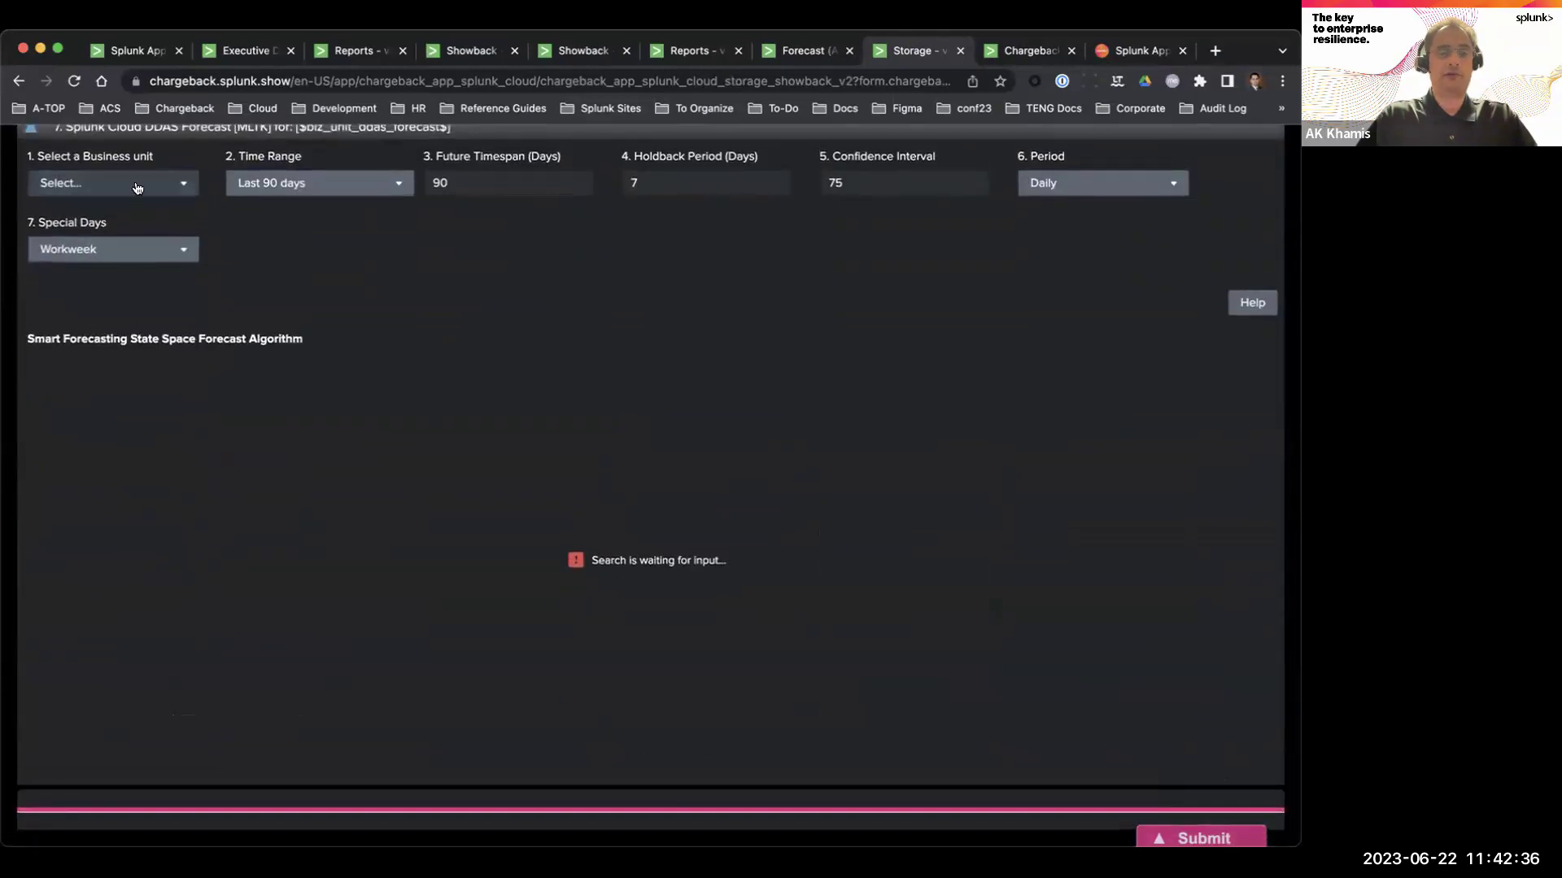
pyautogui.click(136, 187)
pyautogui.click(137, 246)
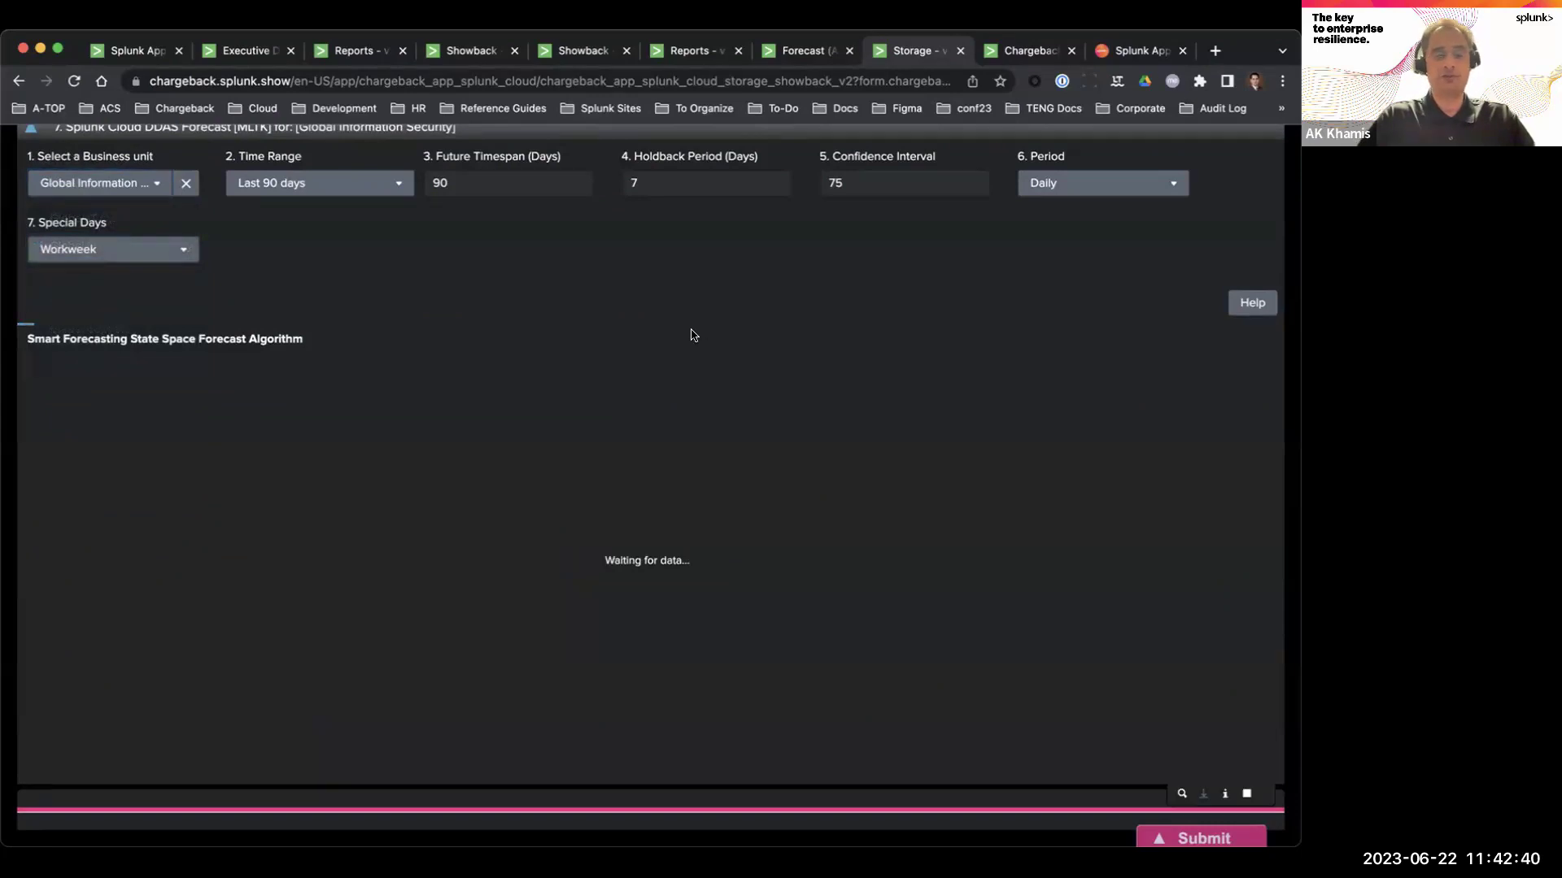
# Check the forecast algorithm help text and the future timespan setting of the 90-day DDAS forecast.
pyautogui.scroll(3, 692, 334)
pyautogui.scroll(-3, 692, 334)
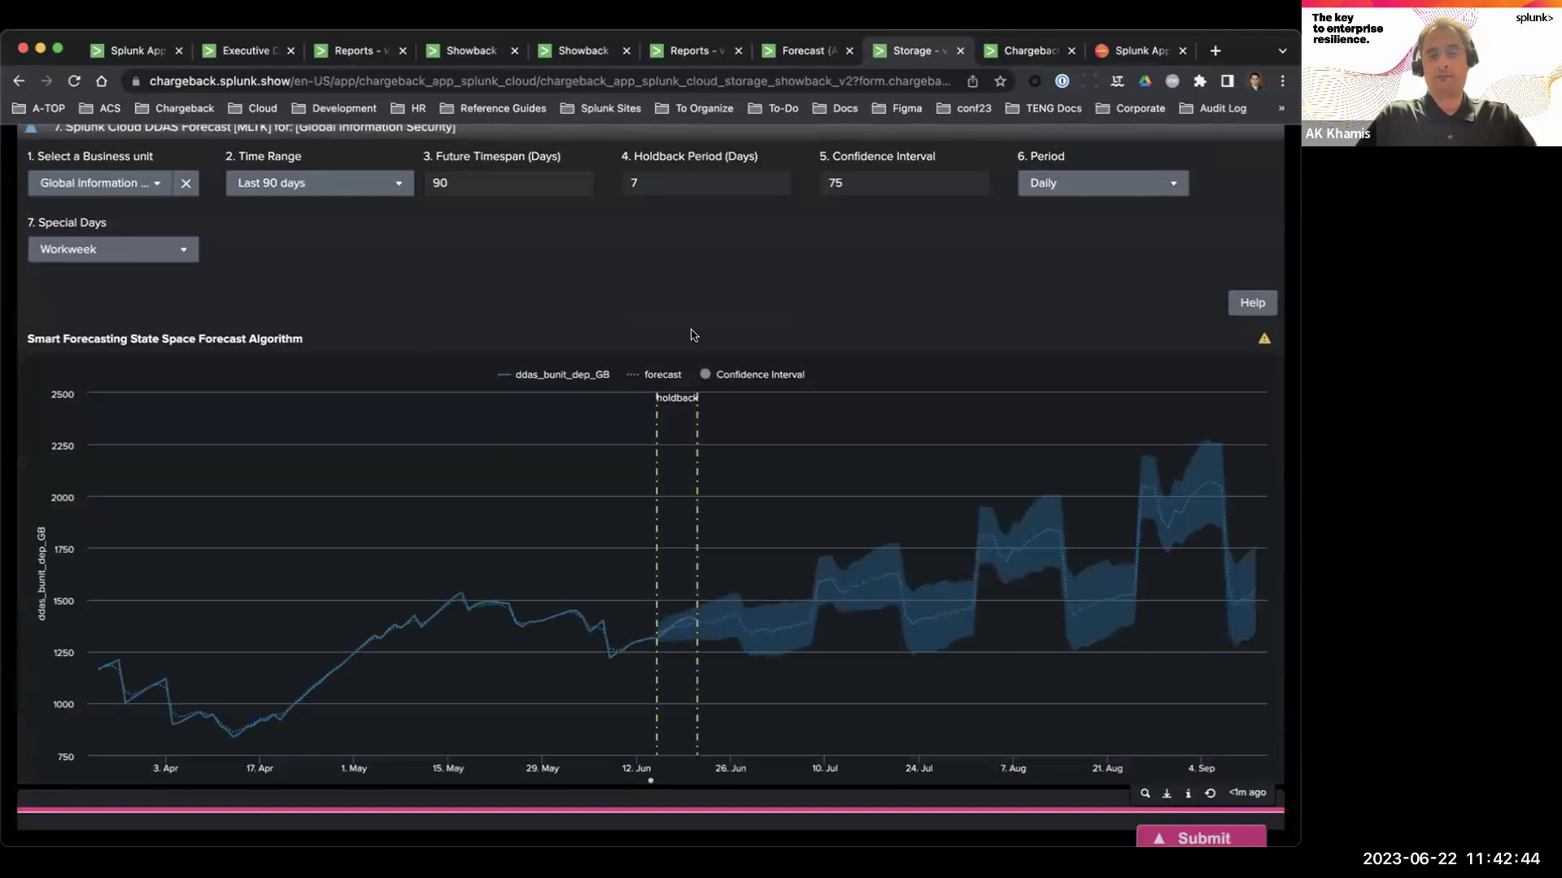
pyautogui.click(1246, 311)
pyautogui.click(1246, 311)
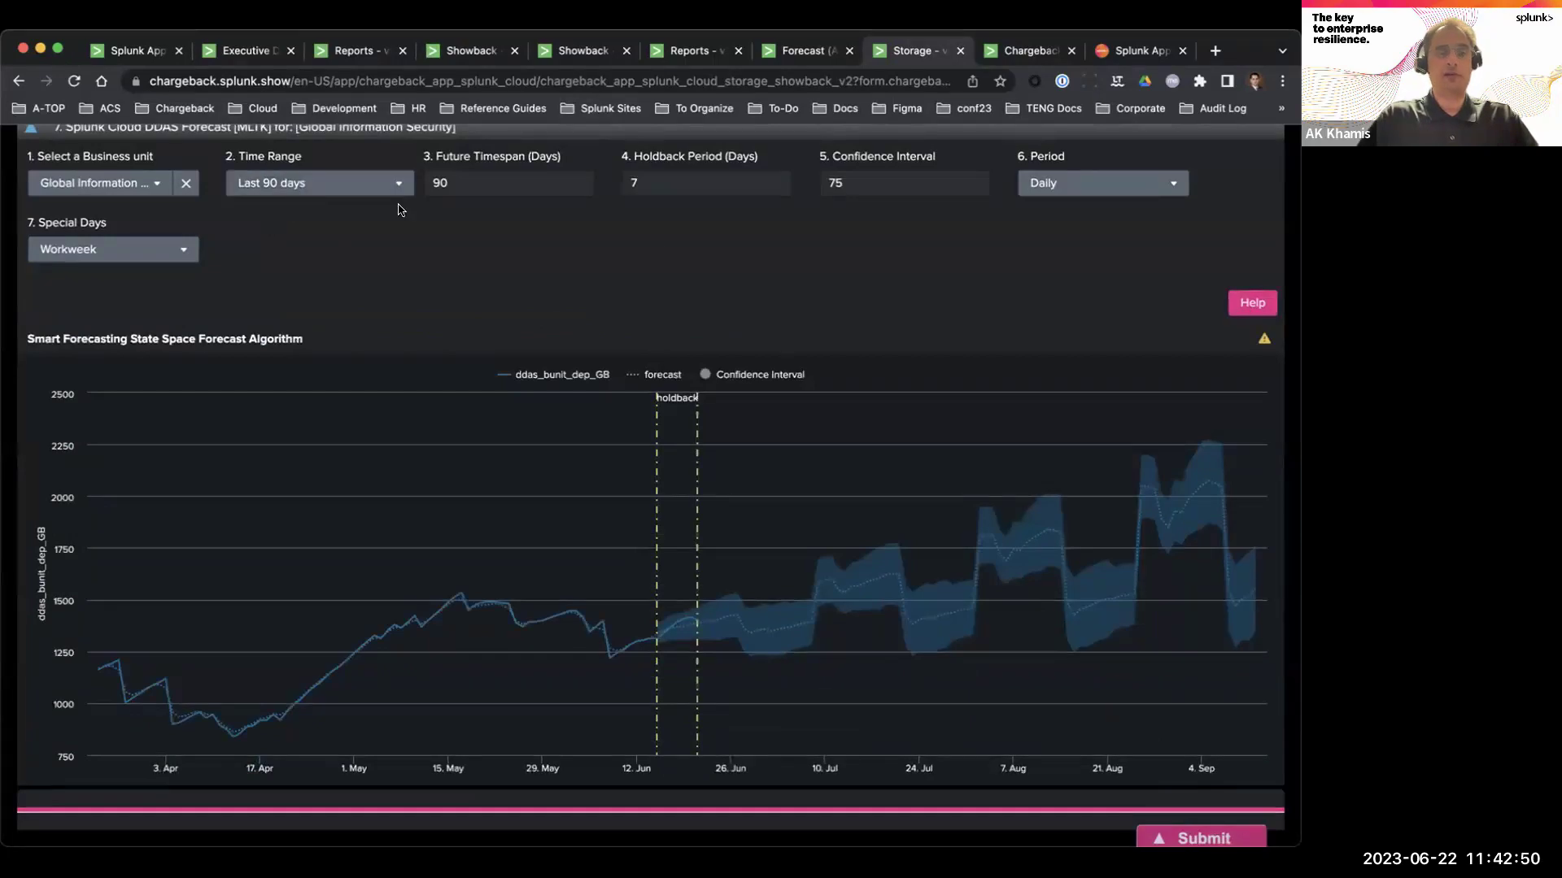
pyautogui.click(467, 187)
pyautogui.click(804, 279)
pyautogui.scroll(20, 802, 276)
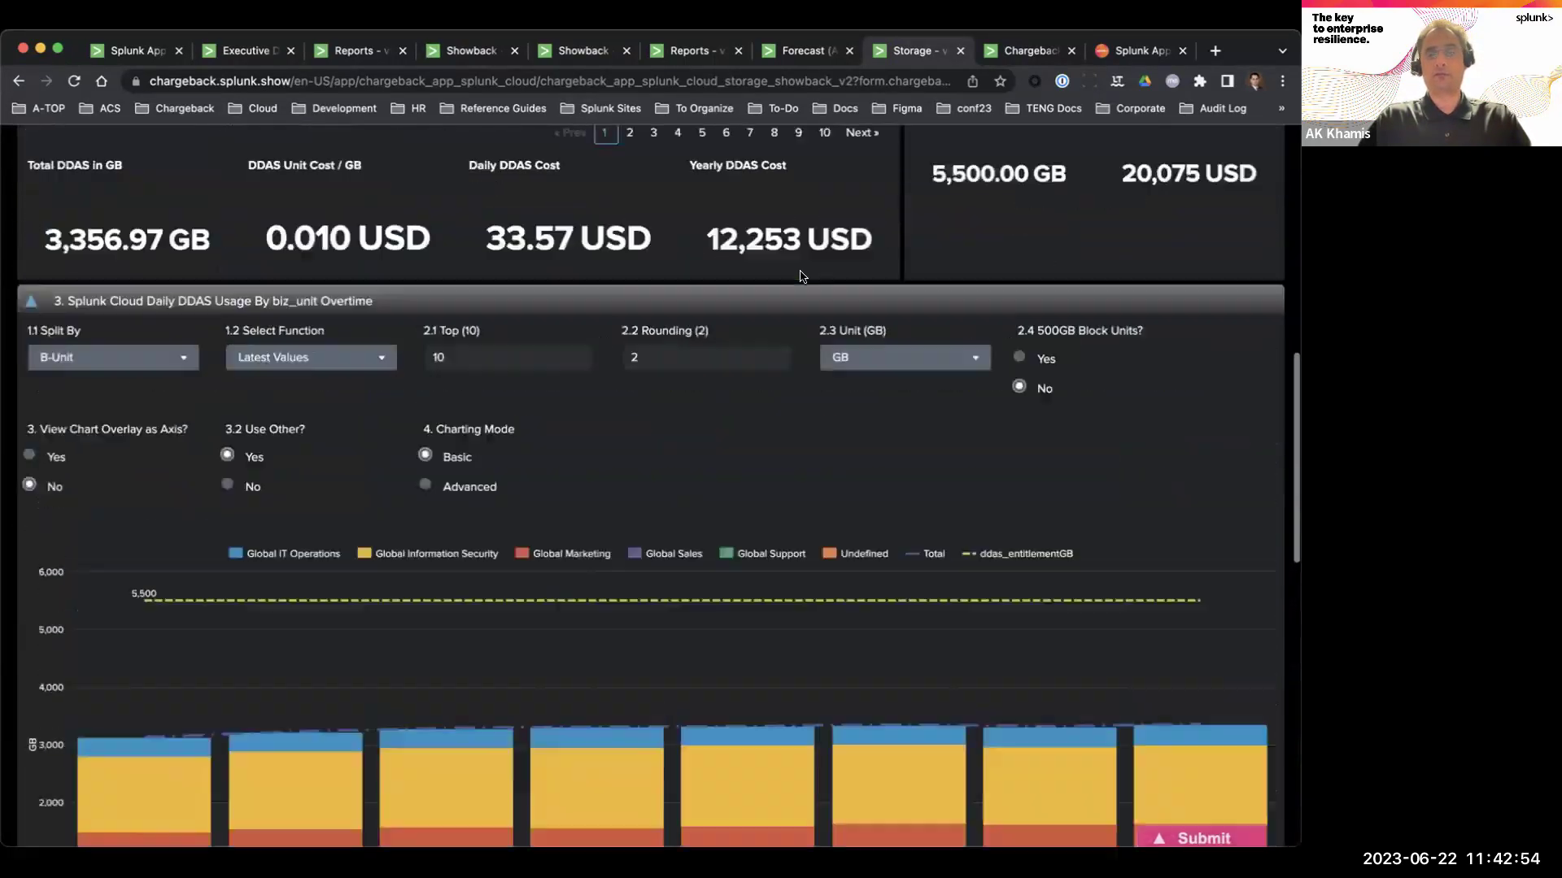
pyautogui.scroll(3, 802, 277)
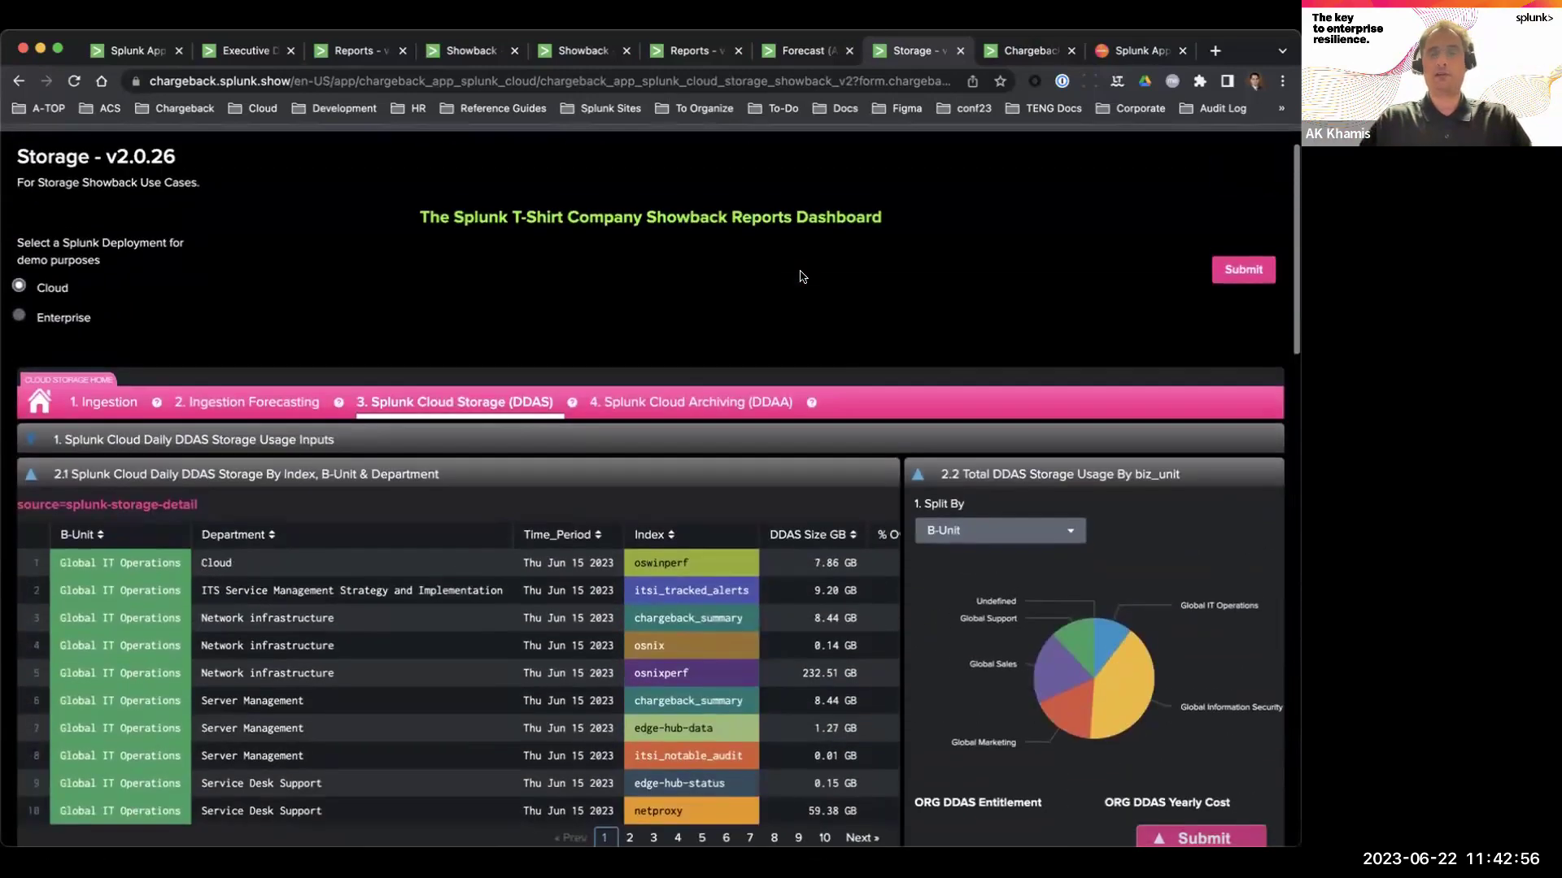
pyautogui.hotkey('ctrl', 'Tab')
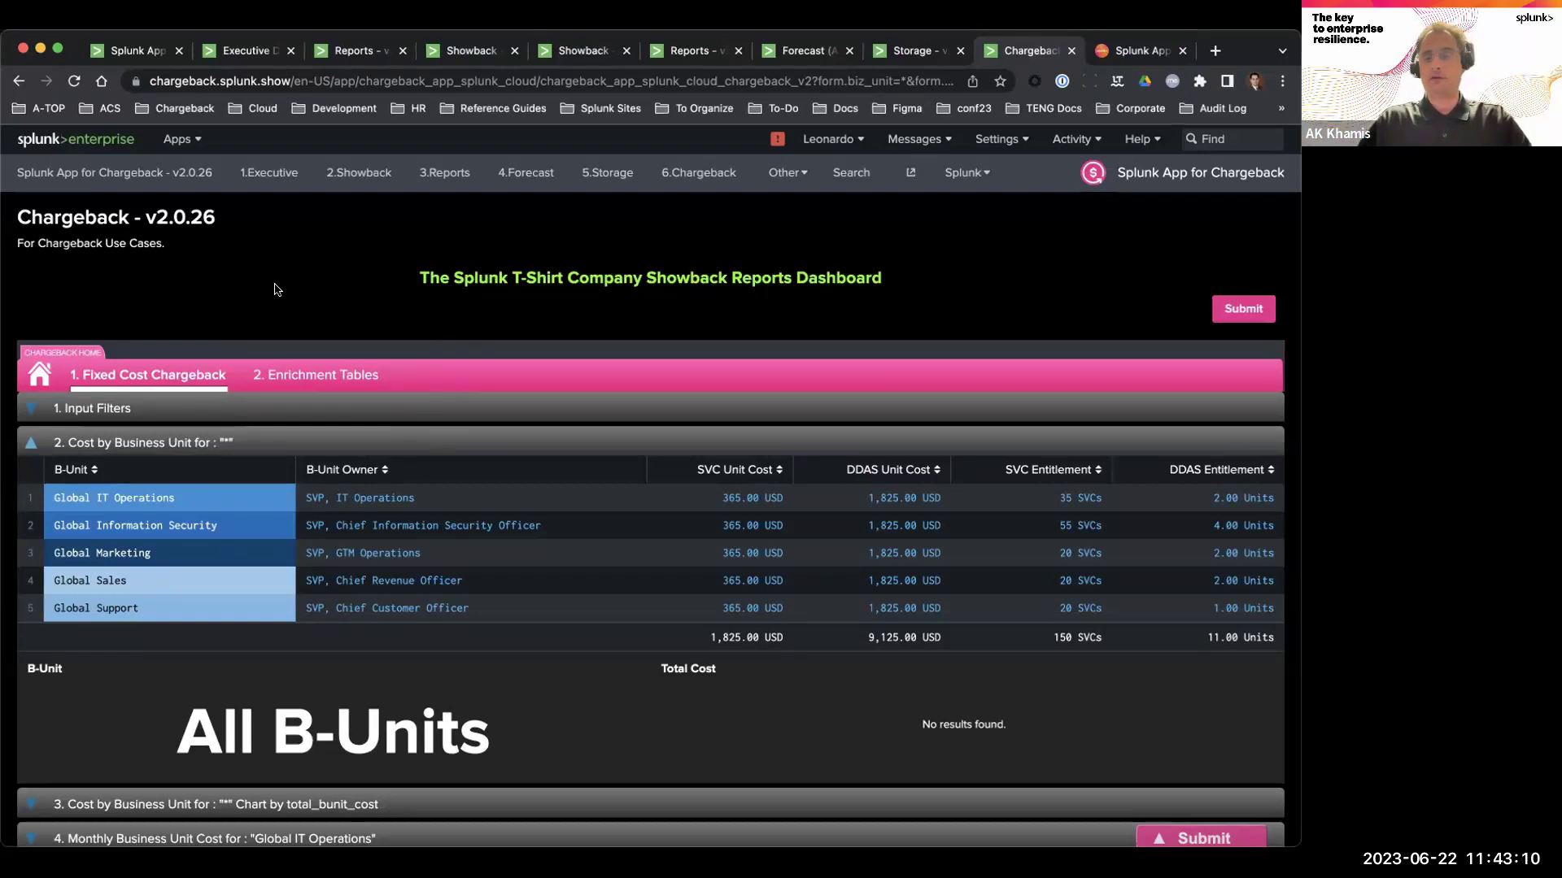
pyautogui.click(350, 374)
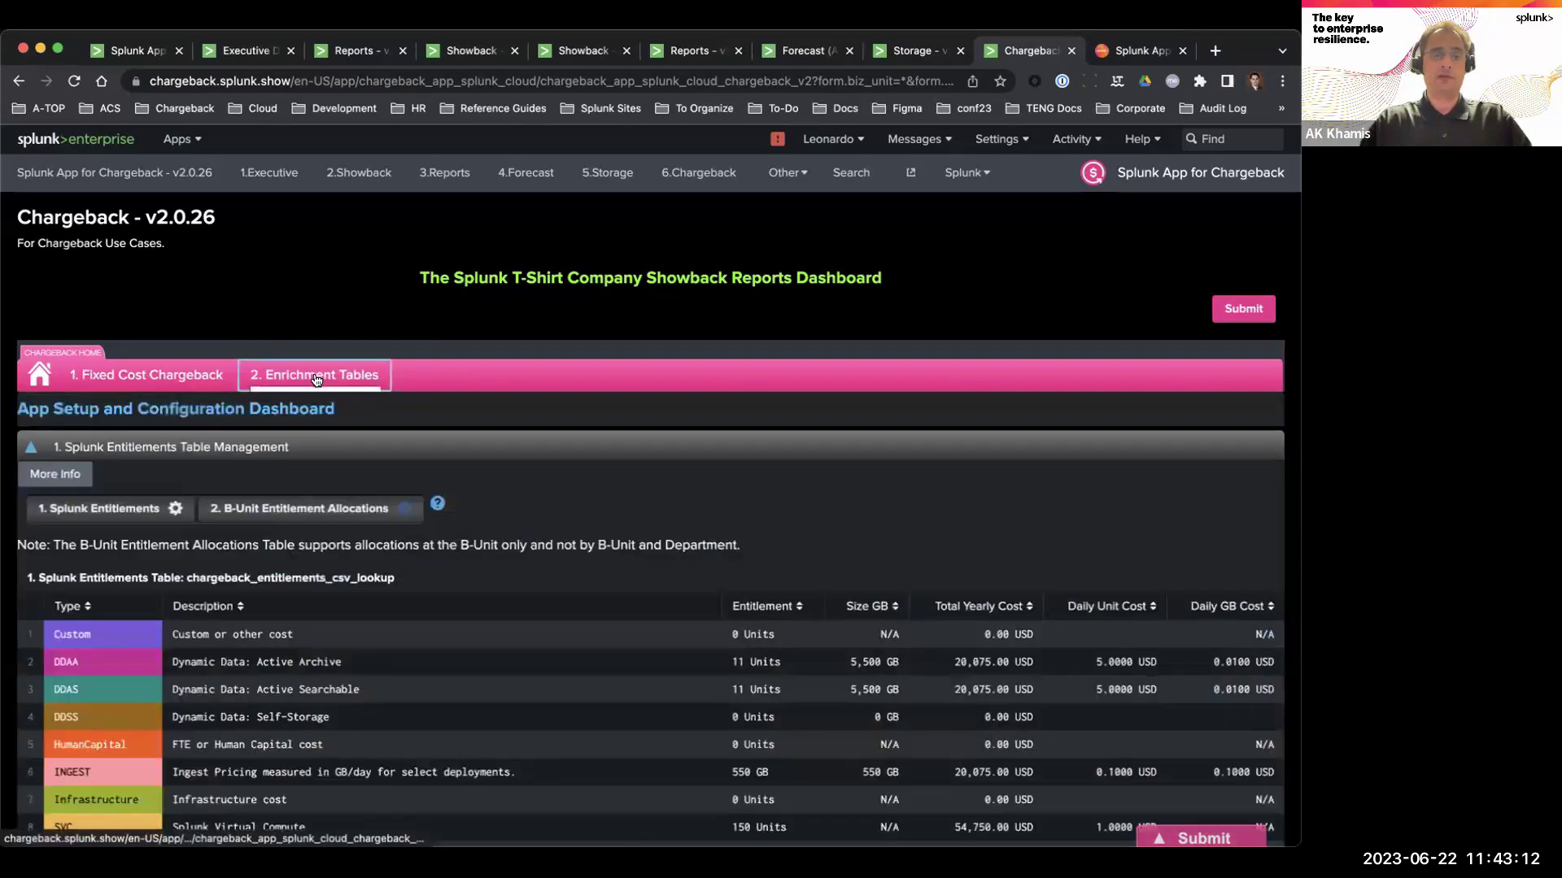
pyautogui.scroll(-5, 334, 373)
pyautogui.scroll(-2, 315, 373)
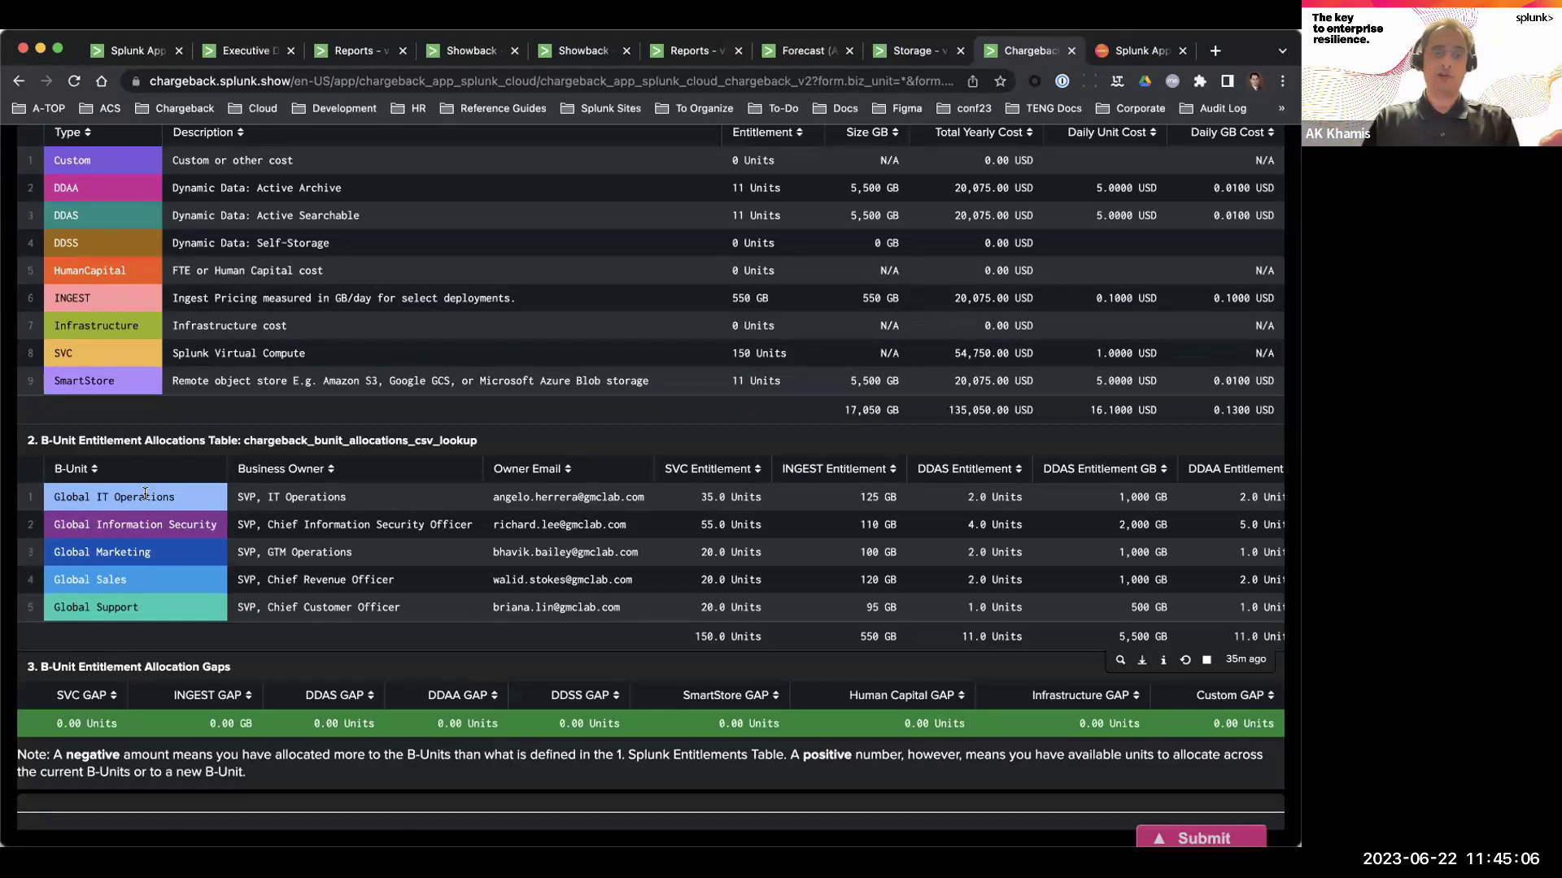
pyautogui.scroll(5, 144, 493)
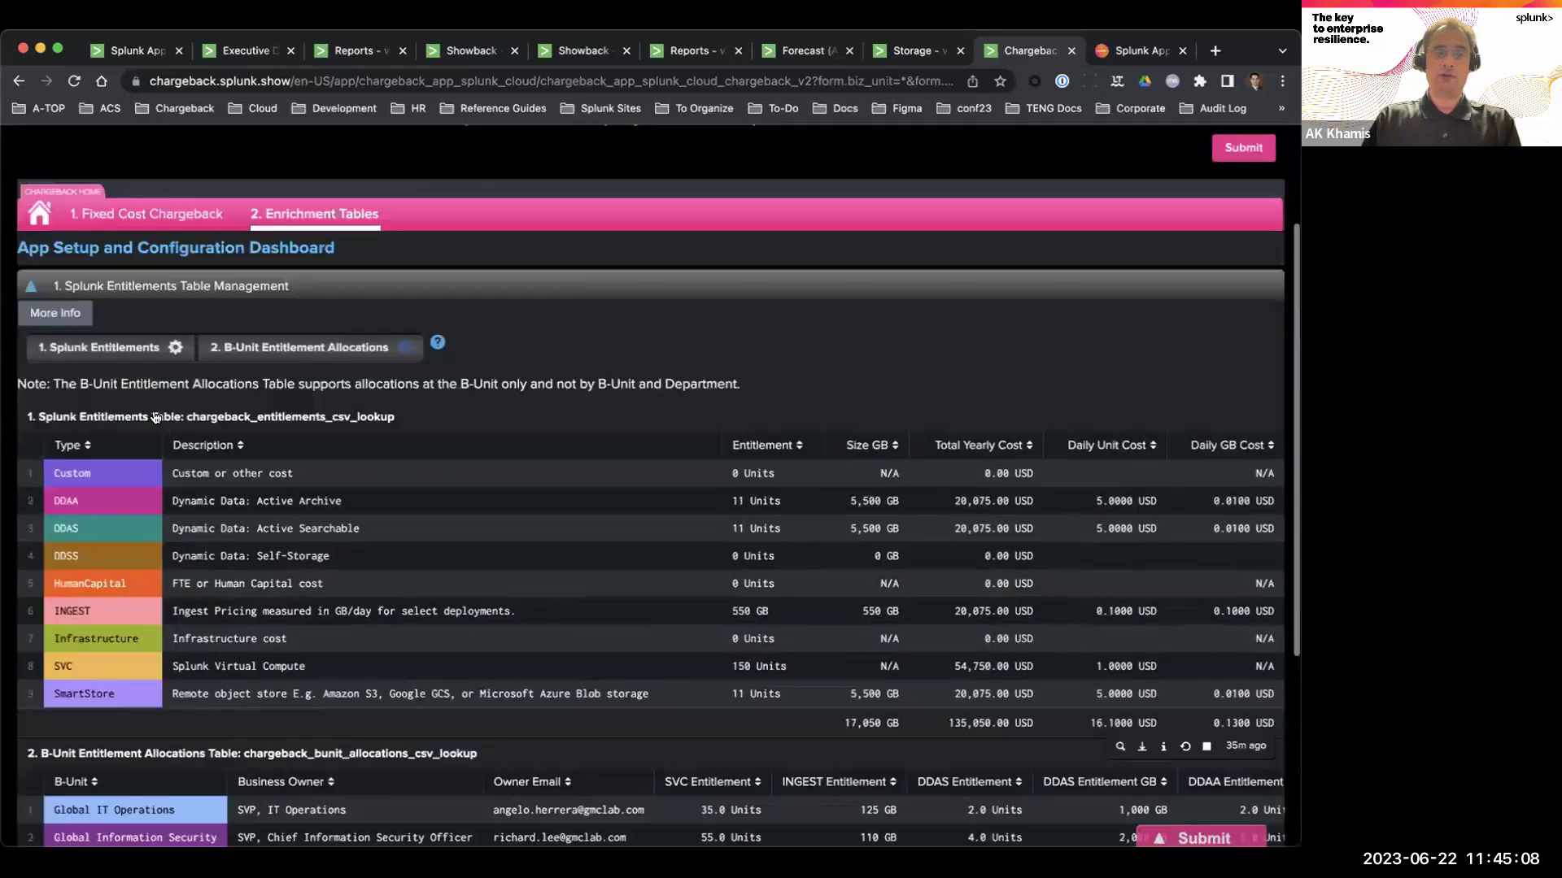
pyautogui.scroll(3, 154, 417)
# Return to Fixed Cost Chargeback and expand the input filters, keeping the Yearly billing cycle.
pyautogui.click(134, 370)
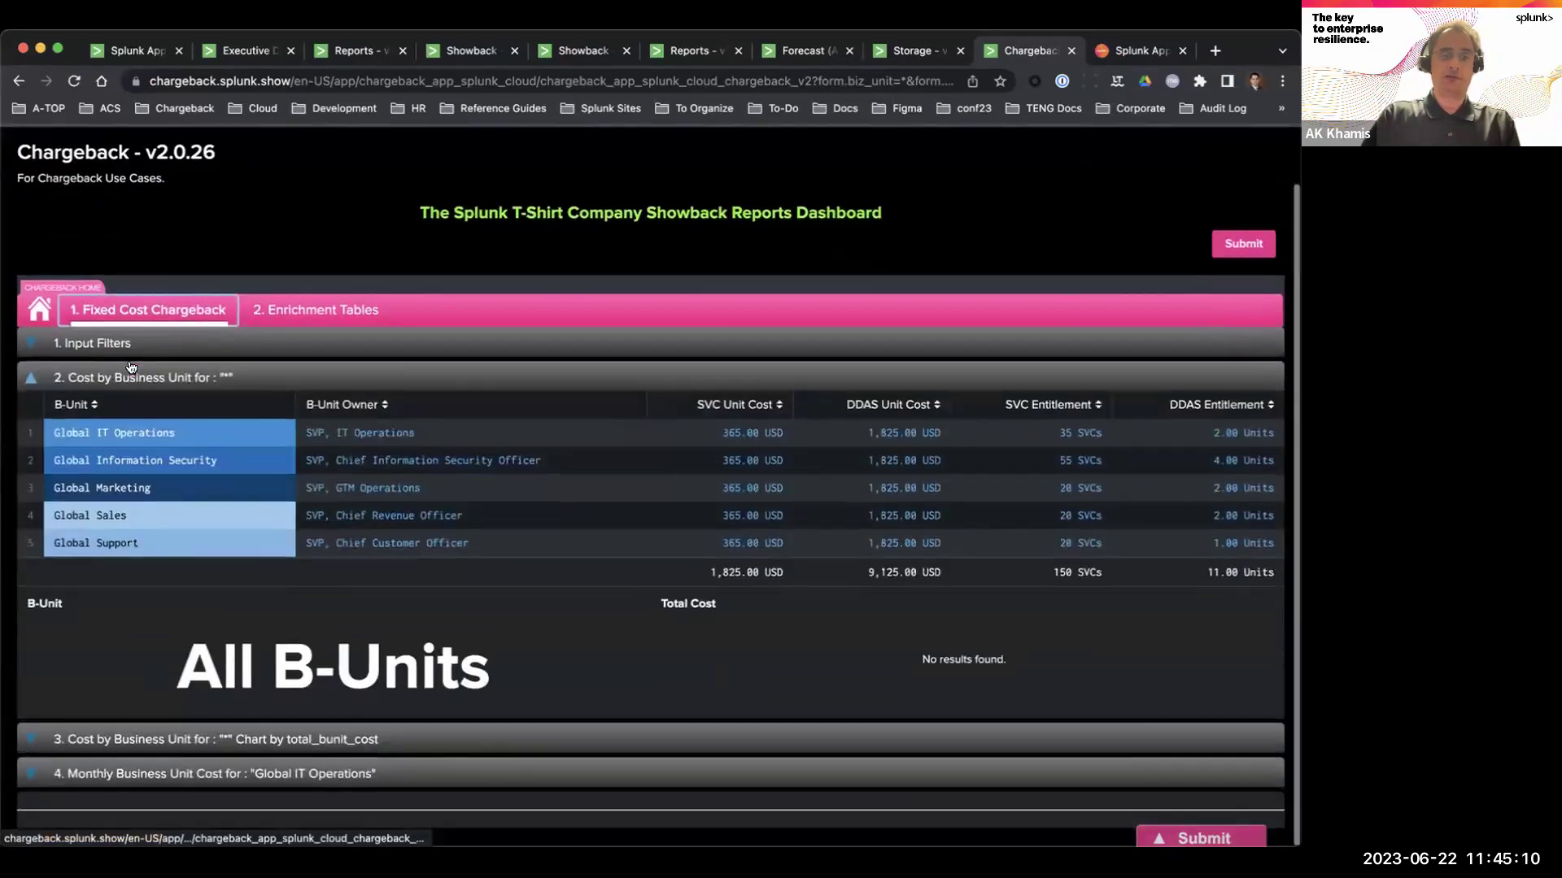
pyautogui.click(140, 349)
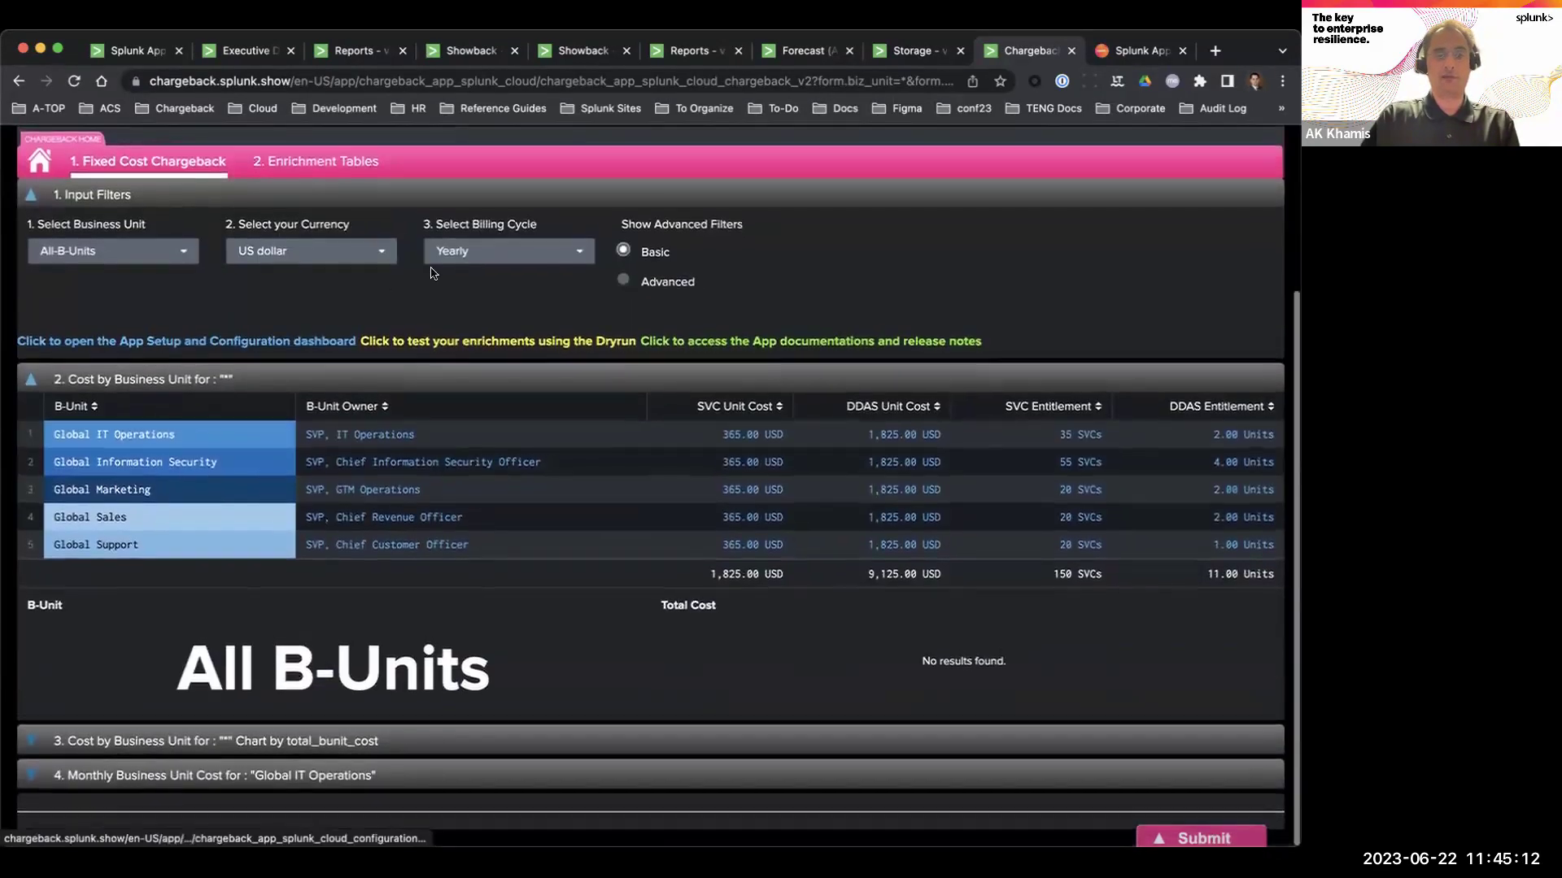
pyautogui.click(467, 251)
pyautogui.click(470, 249)
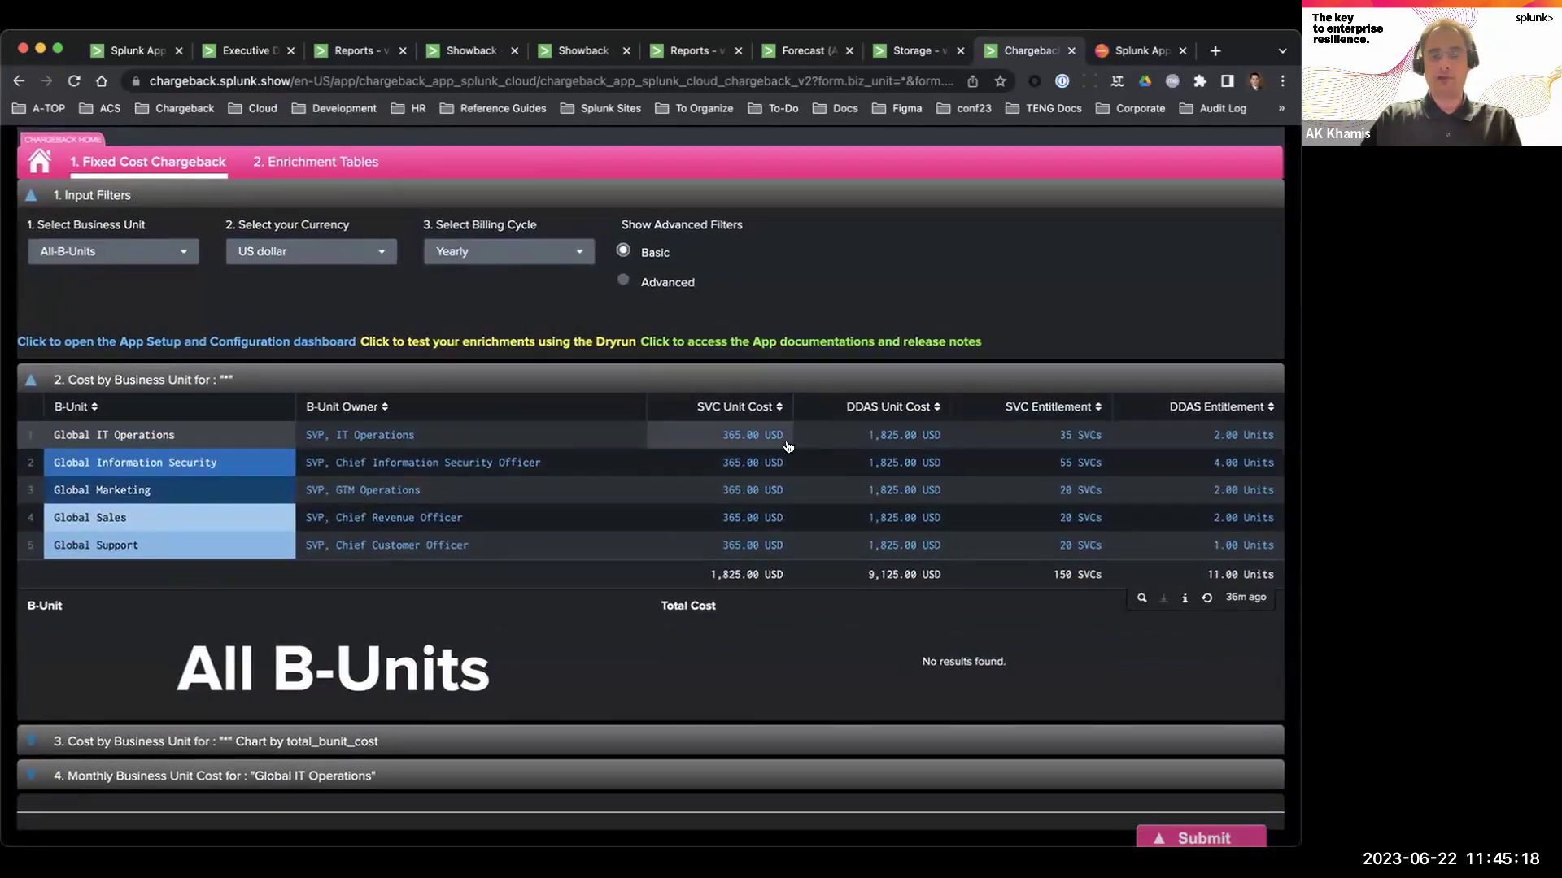
# Briefly filter costs to Global IT Operations, reset to all units, then show the Enrichment Tables.
pyautogui.click(118, 253)
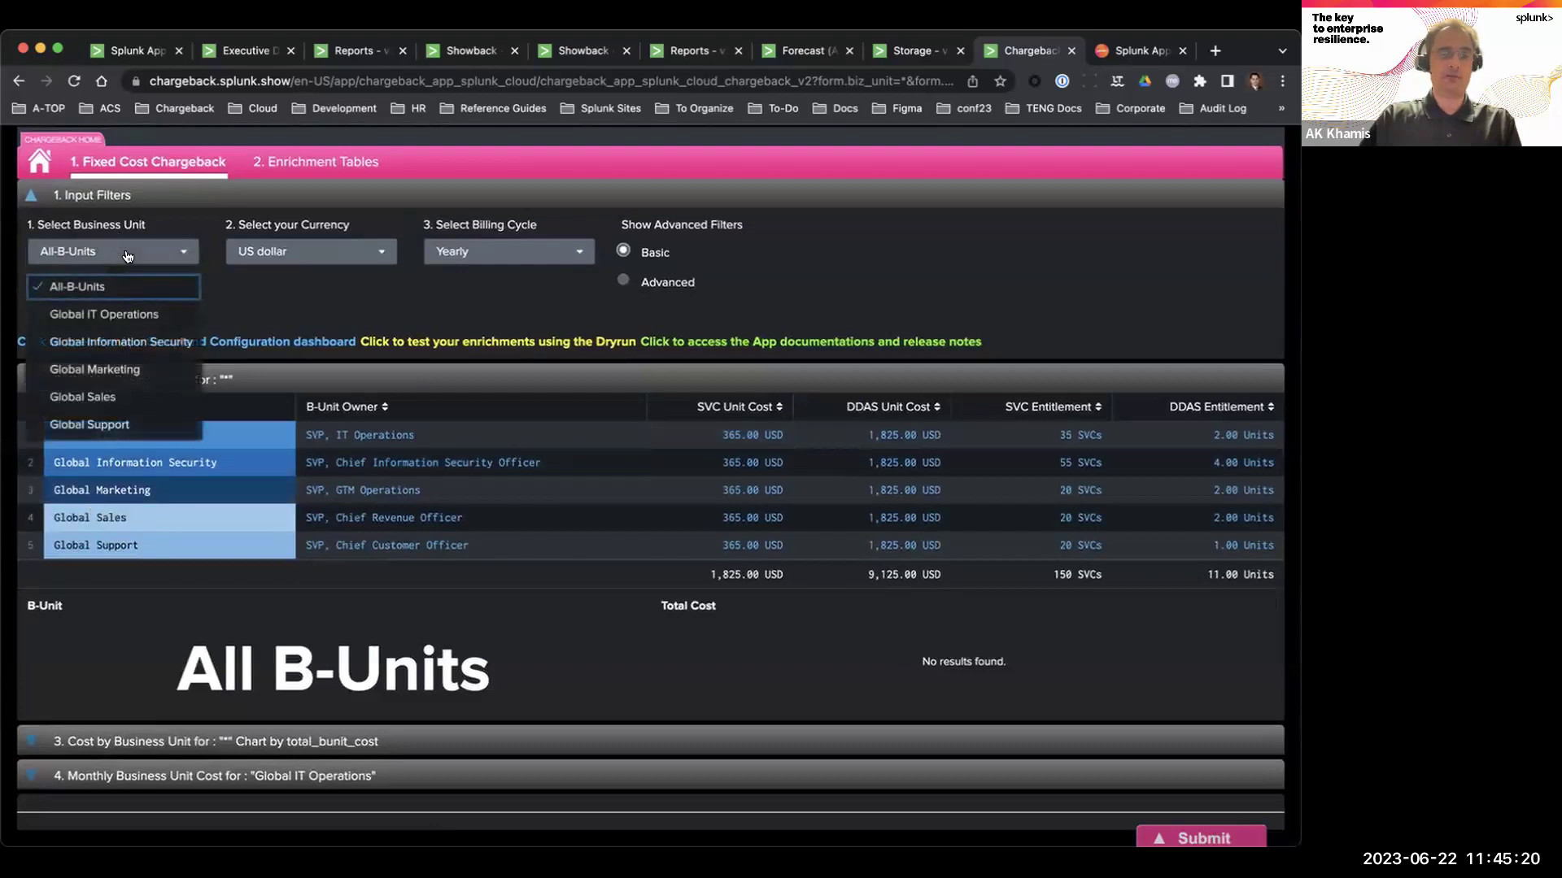
pyautogui.click(131, 316)
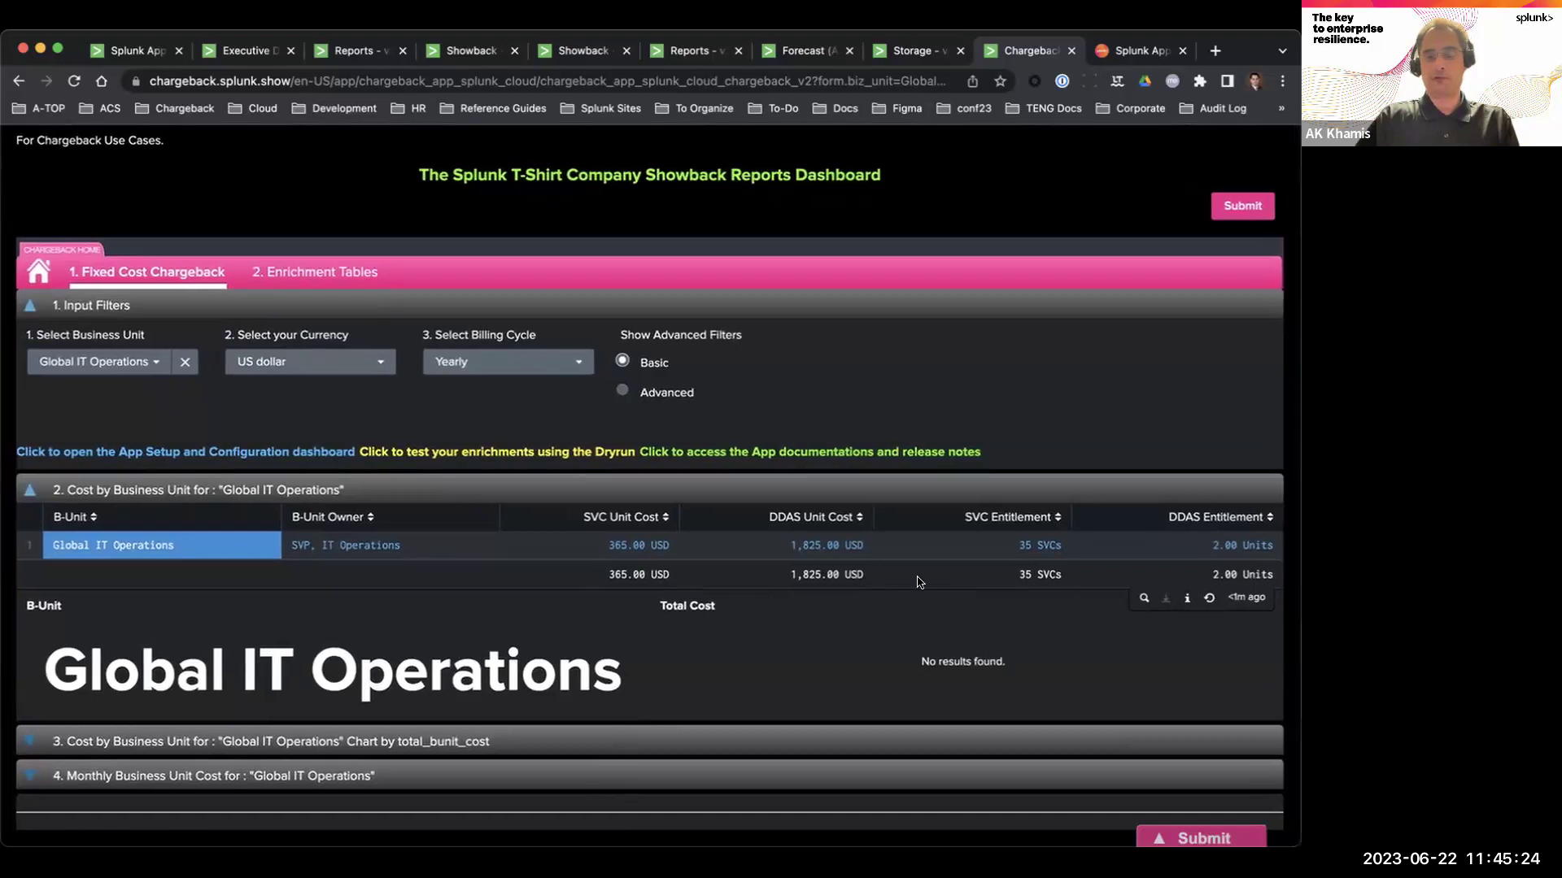
pyautogui.click(186, 363)
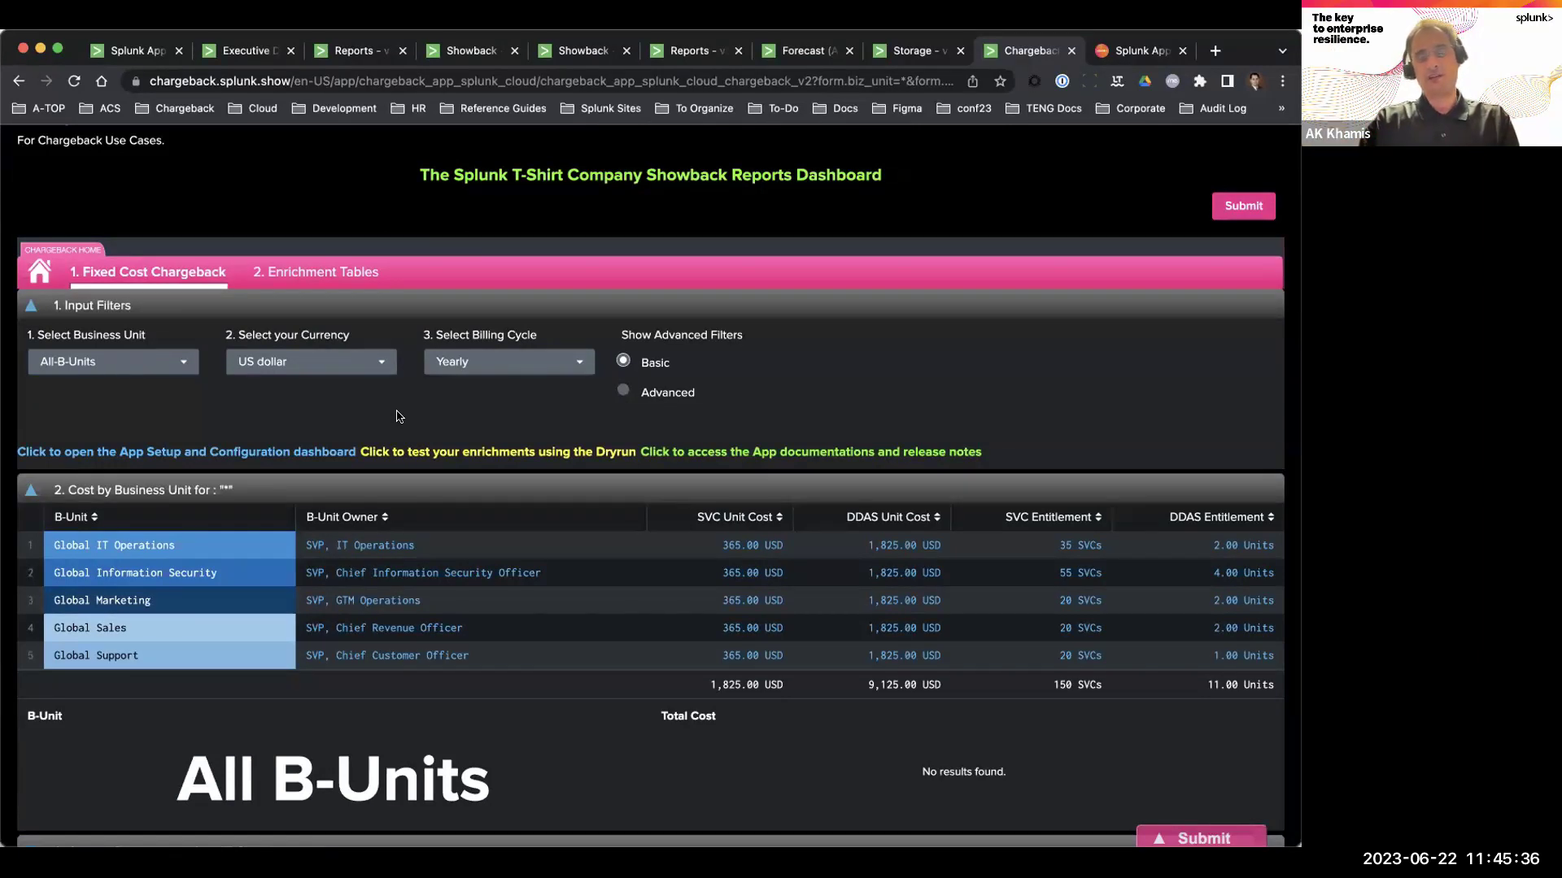
pyautogui.click(354, 275)
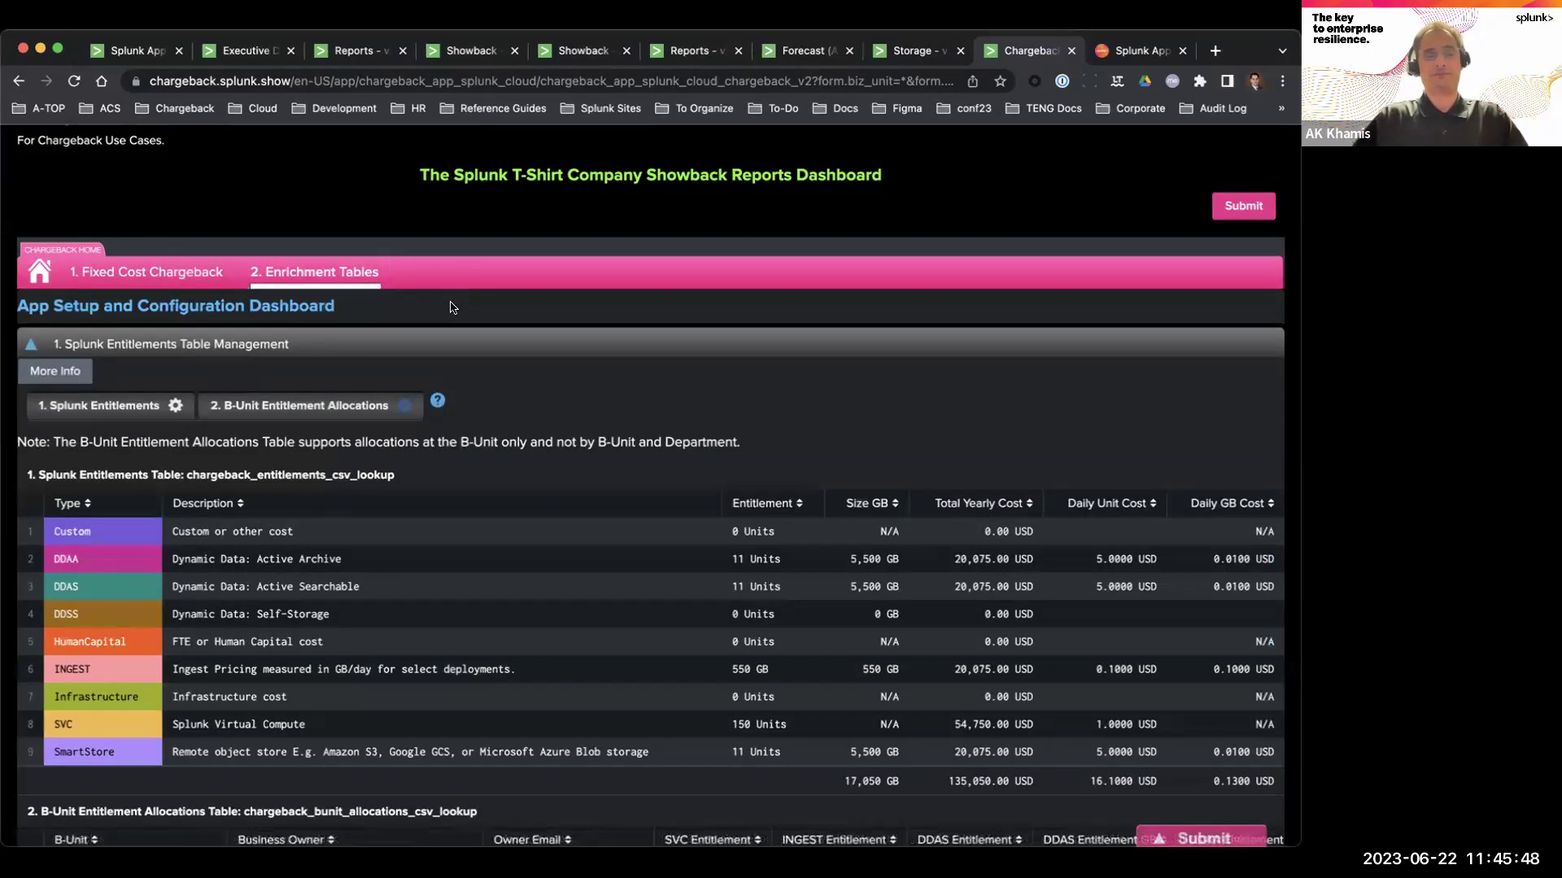
pyautogui.scroll(-5, 453, 308)
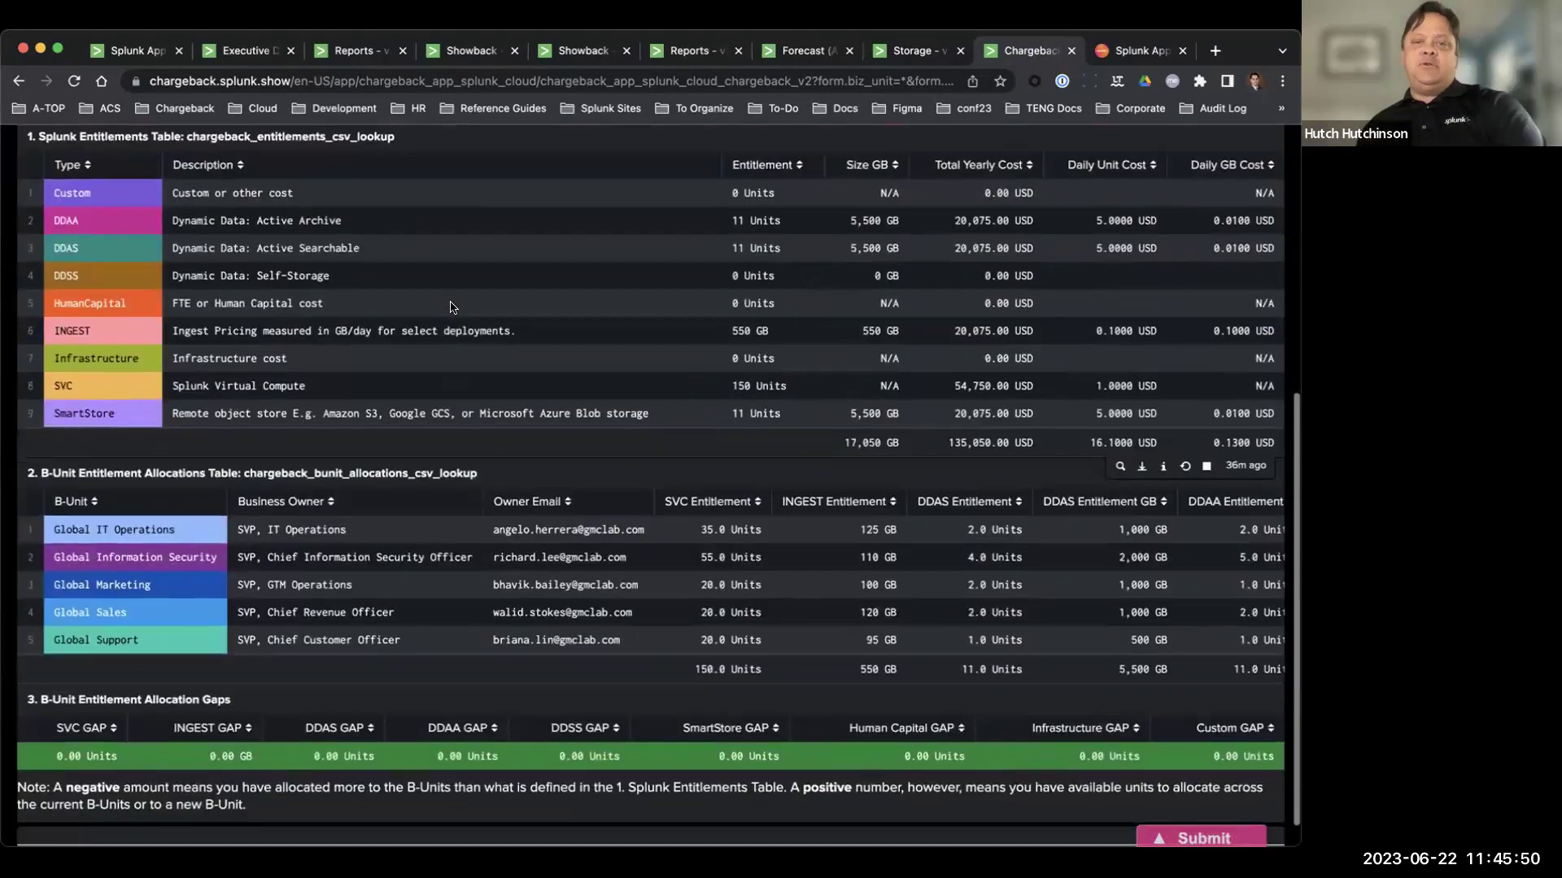
pyautogui.scroll(-1, 453, 308)
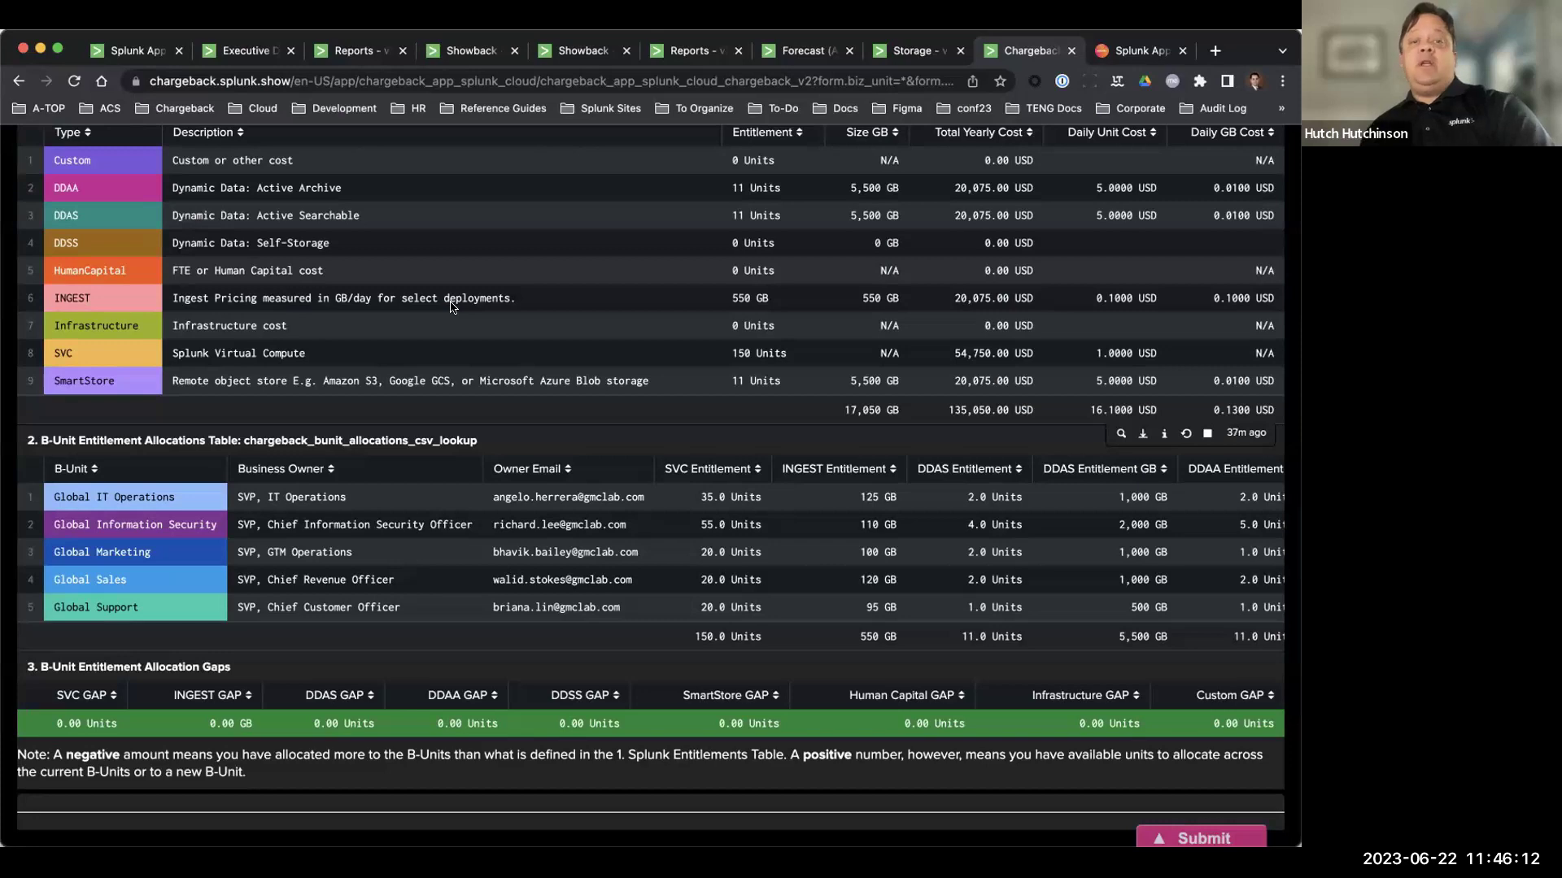
pyautogui.scroll(10, 453, 307)
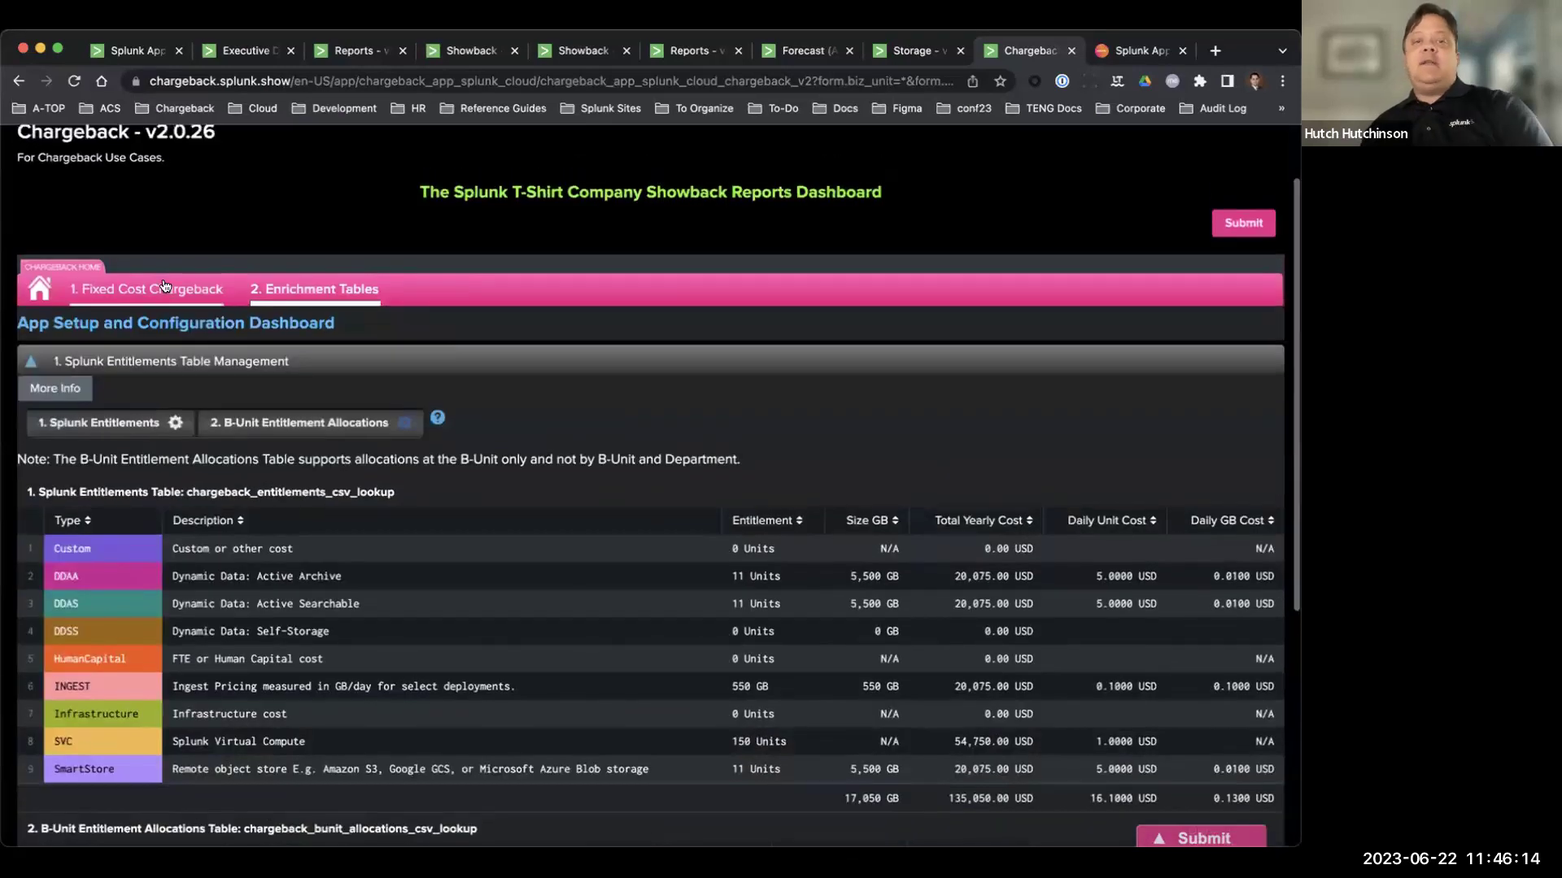
# Review Fixed Cost Chargeback's five B-Units totalling 150 SVCs and 11.00 DDAS Units.
pyautogui.click(178, 286)
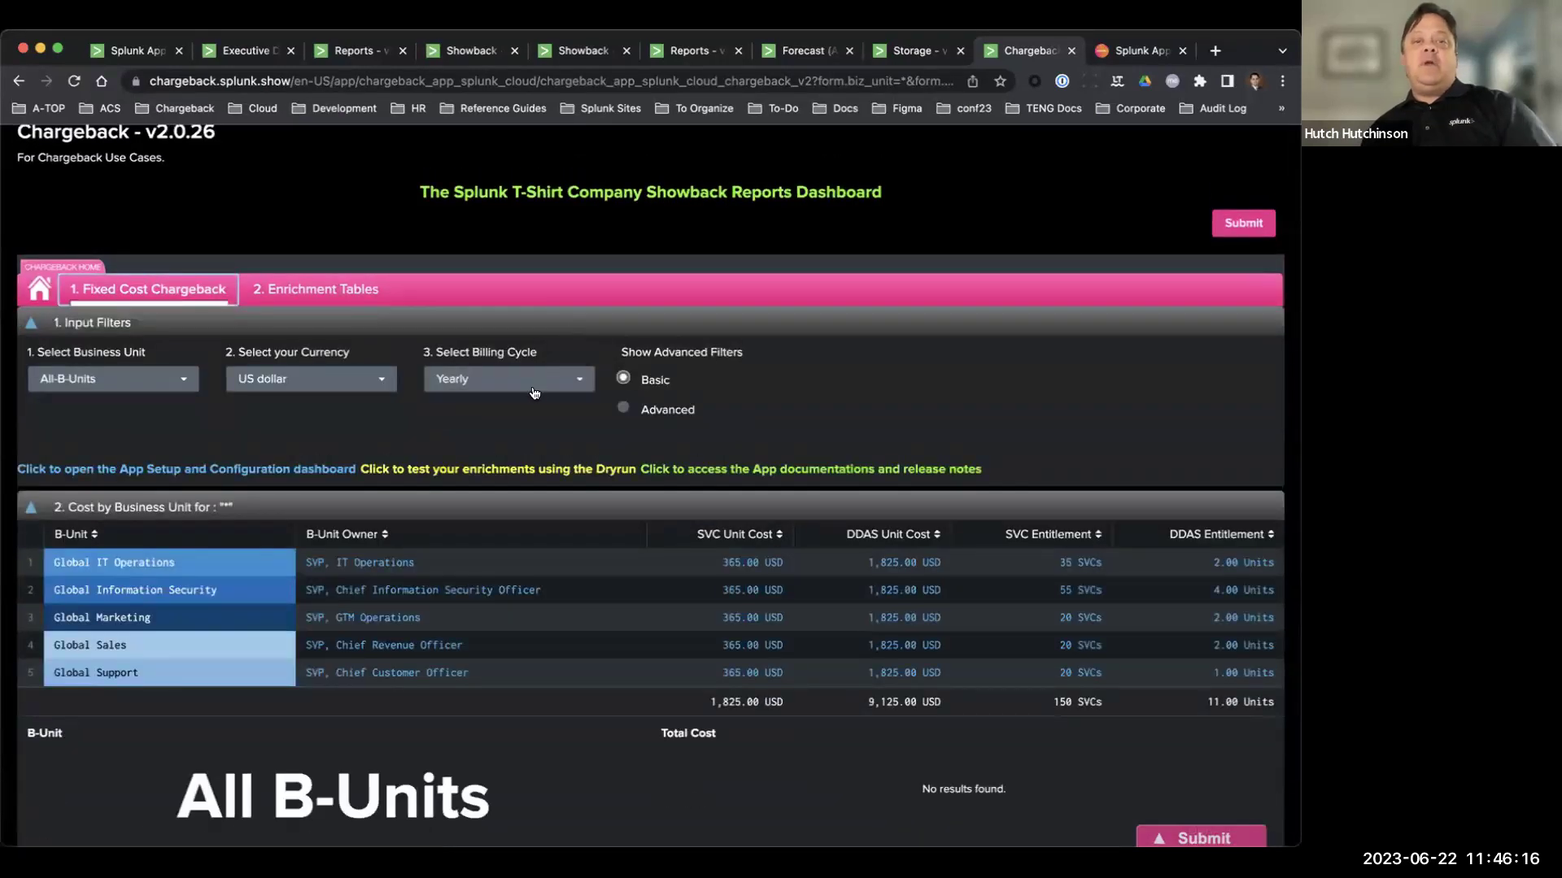
pyautogui.scroll(-3, 521, 416)
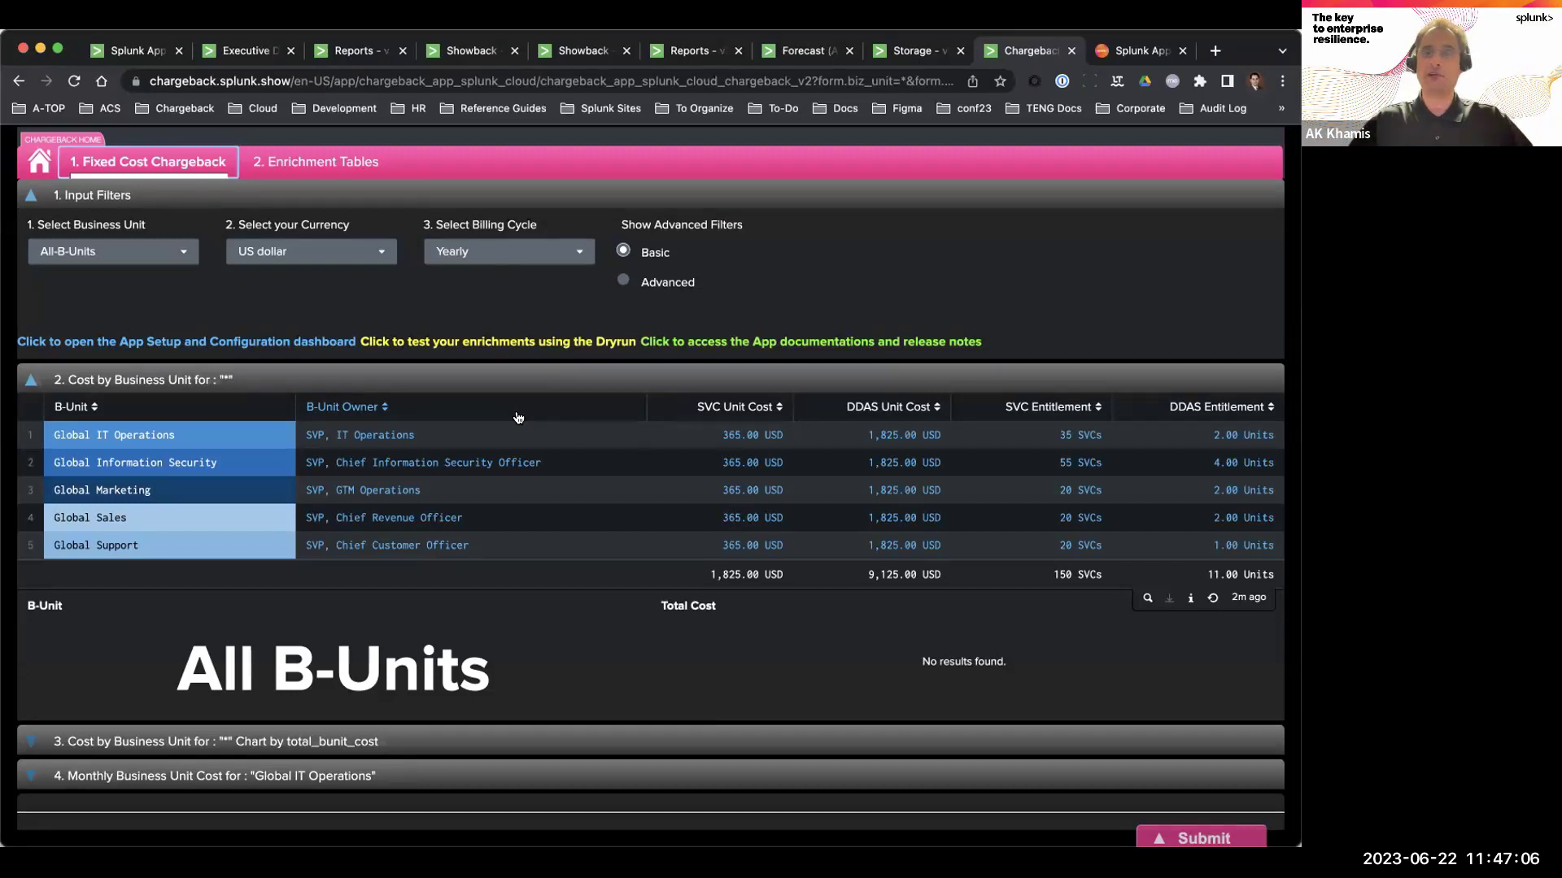
pyautogui.scroll(3, 518, 417)
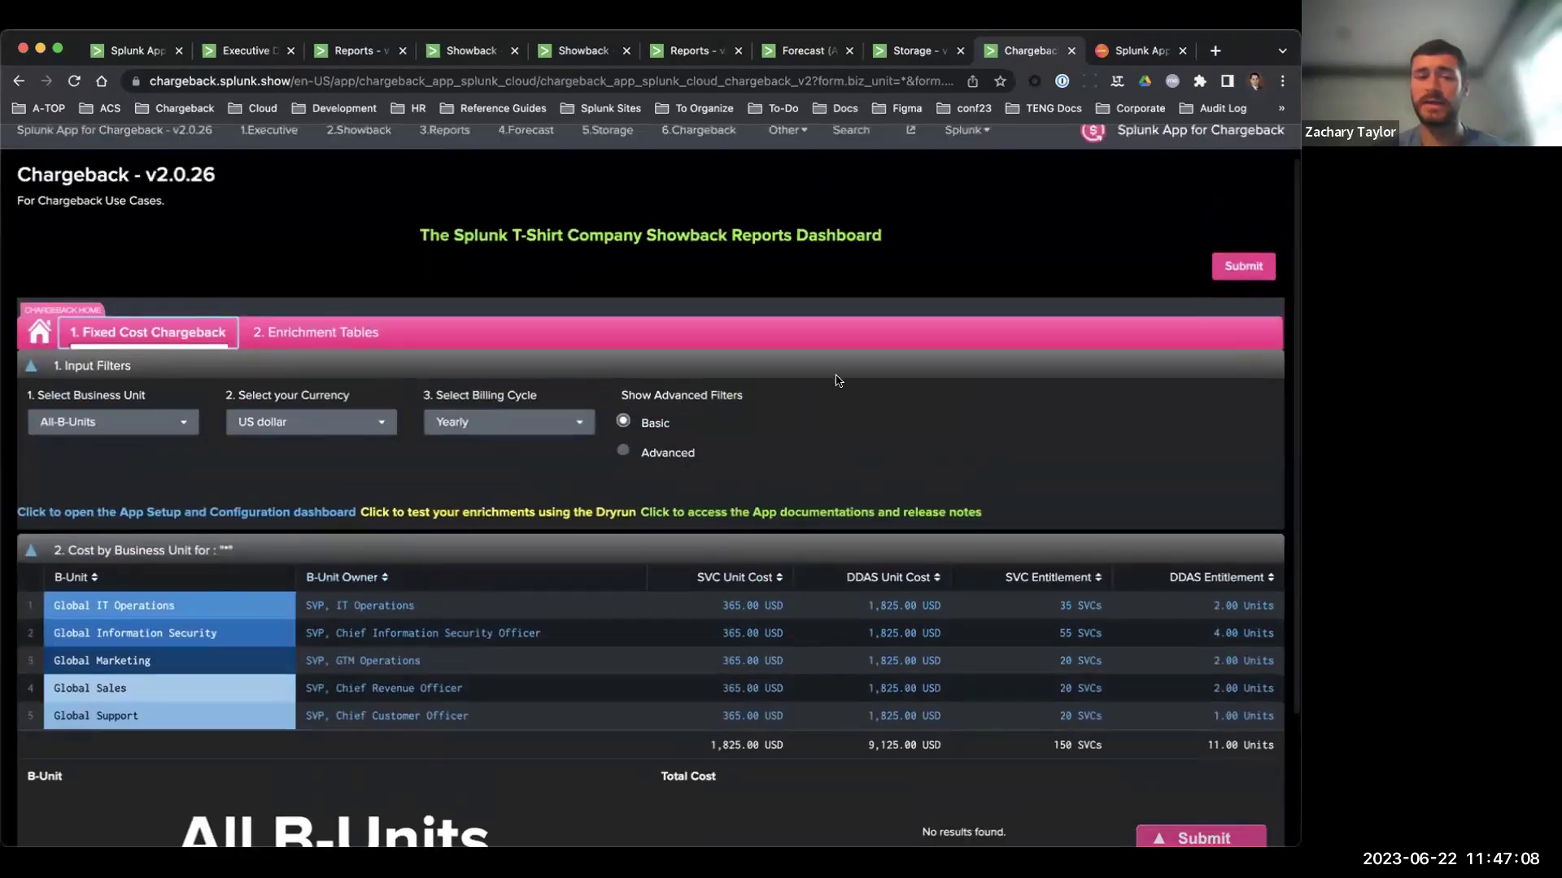
pyautogui.scroll(-1, 828, 409)
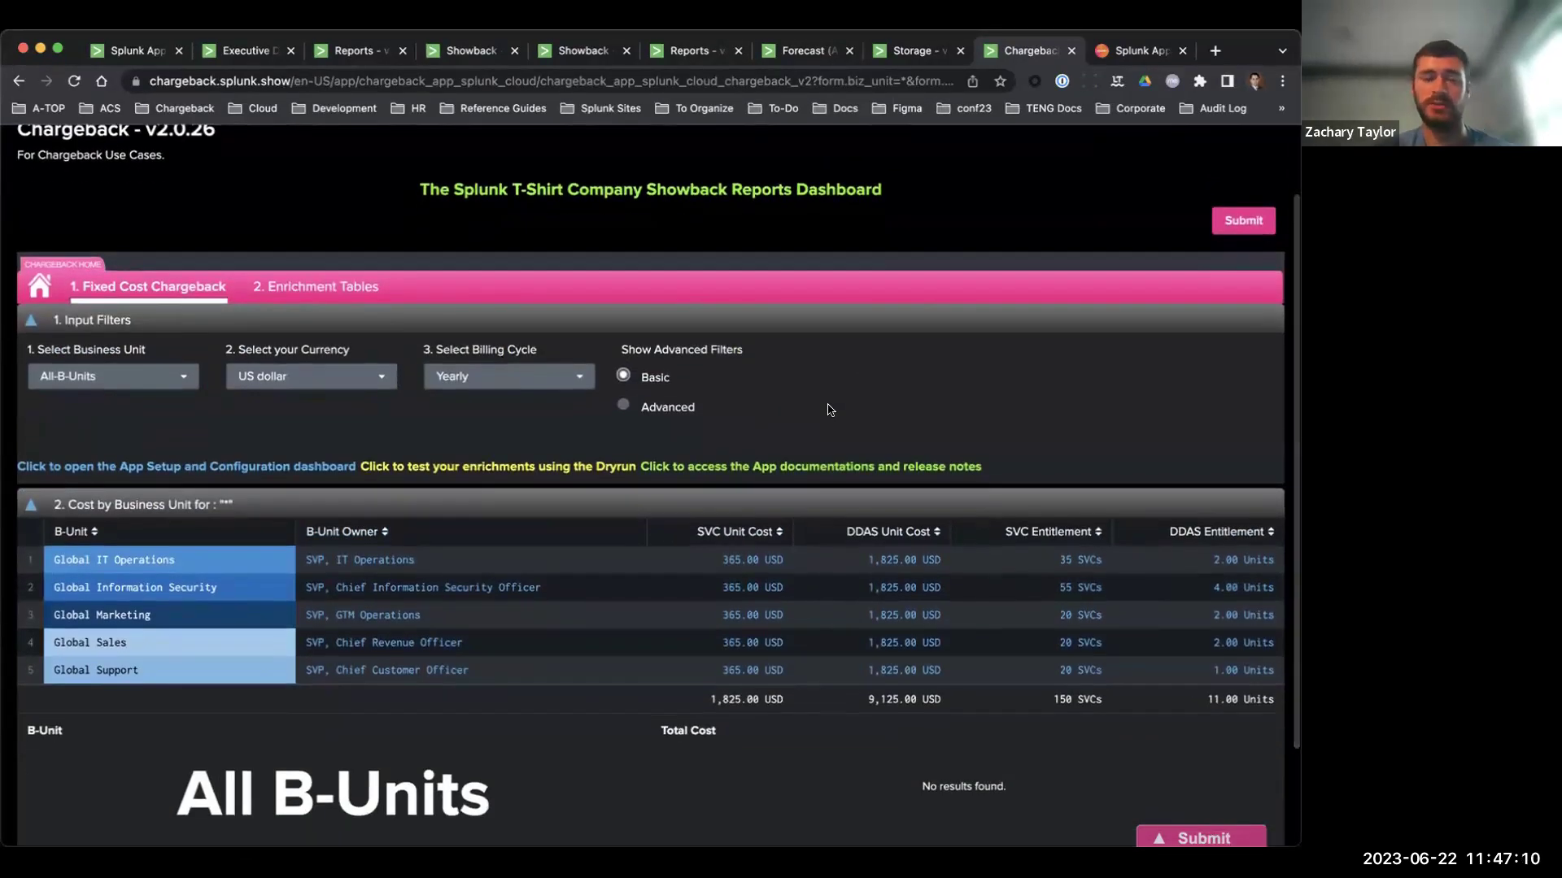